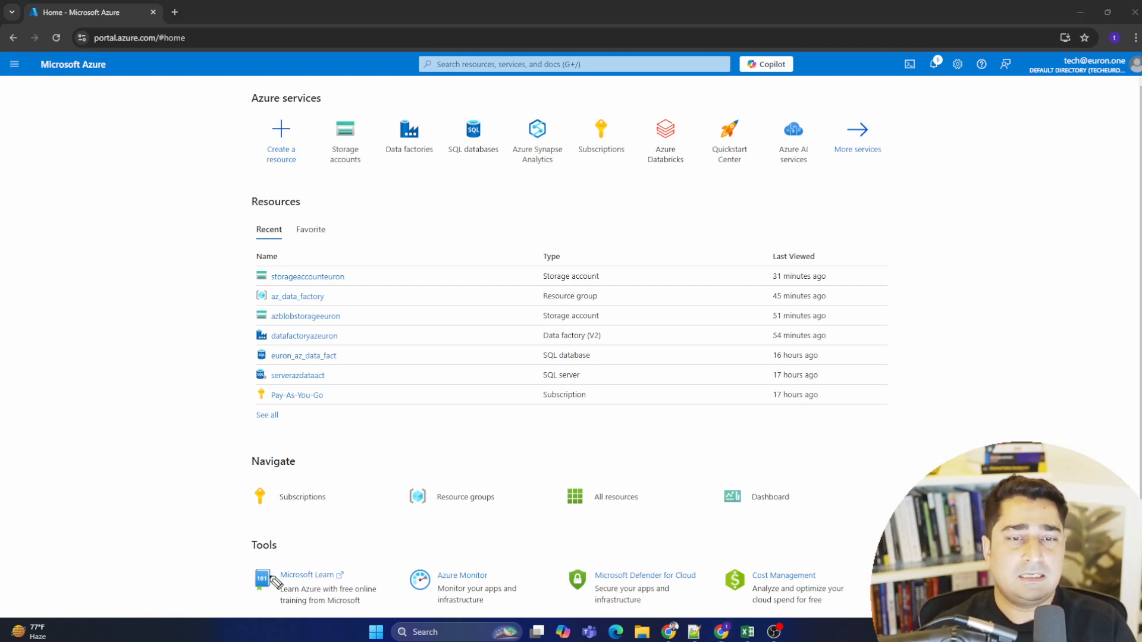
mouse_move(354, 197)
mouse_down()
mouse_move(352, 243)
mouse_move(470, 202)
mouse_move(512, 204)
mouse_up()
drag(359, 248, 499, 247)
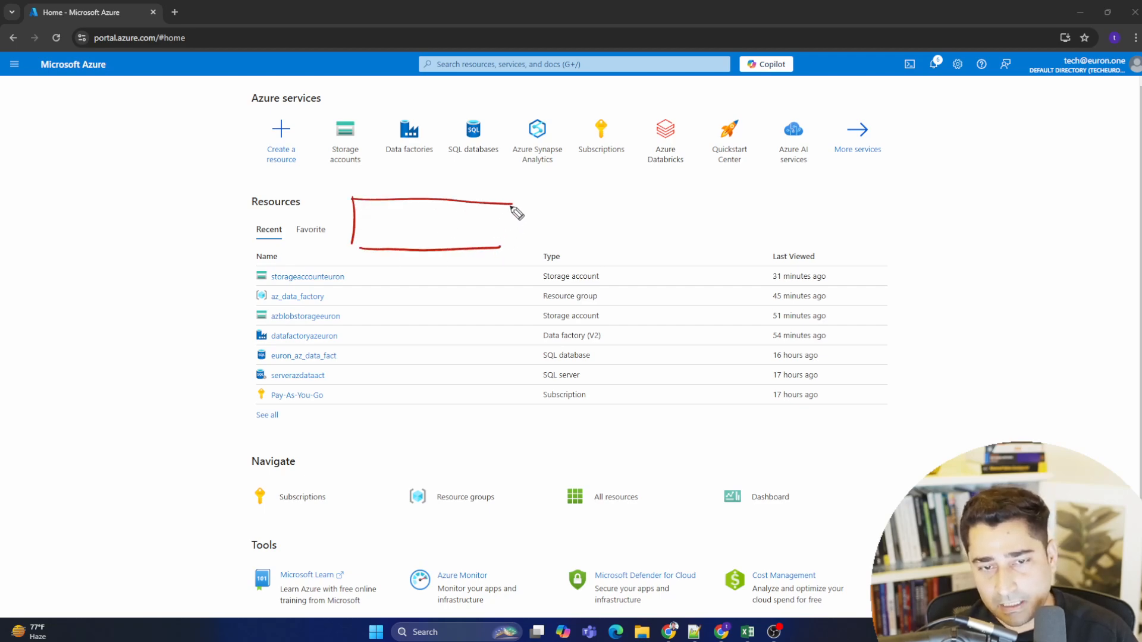
drag(512, 205, 492, 251)
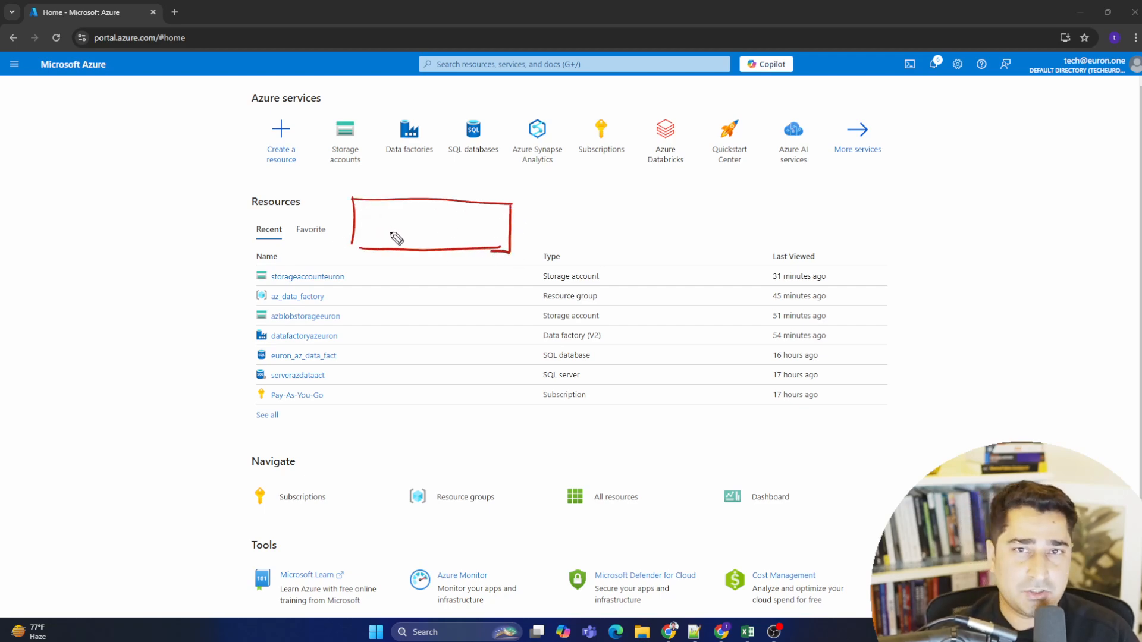
mouse_move(373, 222)
mouse_down()
mouse_move(390, 238)
mouse_move(585, 226)
mouse_move(586, 238)
mouse_move(627, 240)
mouse_move(766, 195)
mouse_up()
drag(628, 244, 771, 244)
drag(769, 196, 772, 244)
mouse_move(635, 240)
mouse_down()
mouse_move(640, 230)
mouse_move(678, 236)
mouse_up()
mouse_move(690, 219)
mouse_down()
mouse_move(691, 235)
mouse_move(705, 227)
mouse_up()
drag(717, 217, 723, 230)
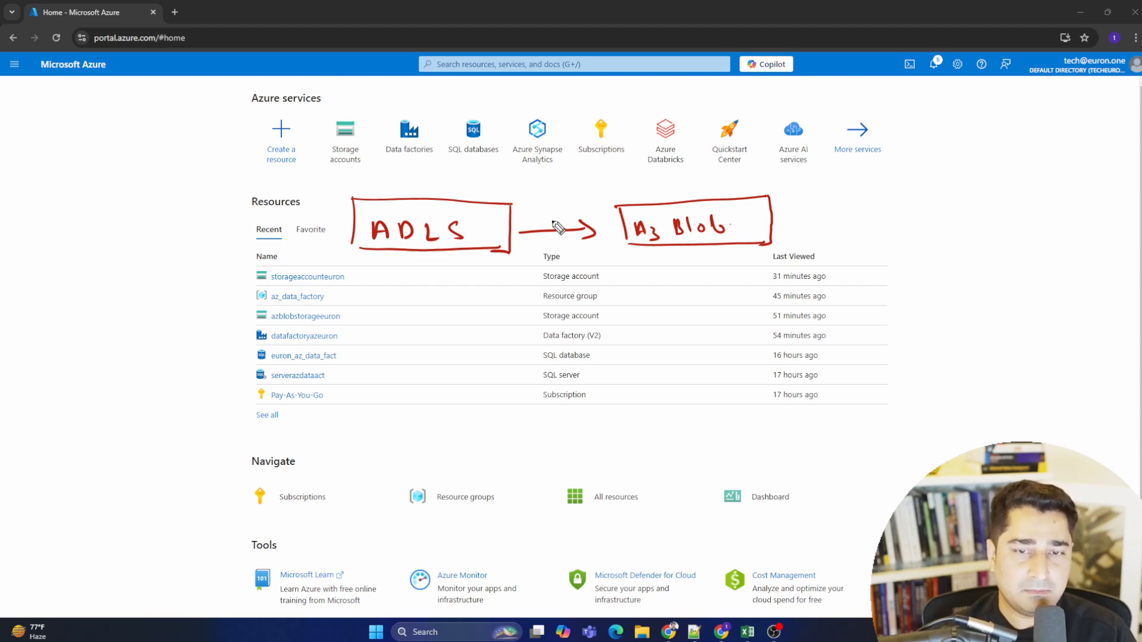
mouse_move(552, 232)
mouse_down()
mouse_move(553, 199)
mouse_move(567, 207)
mouse_move(541, 184)
mouse_move(593, 178)
mouse_move(608, 191)
mouse_up()
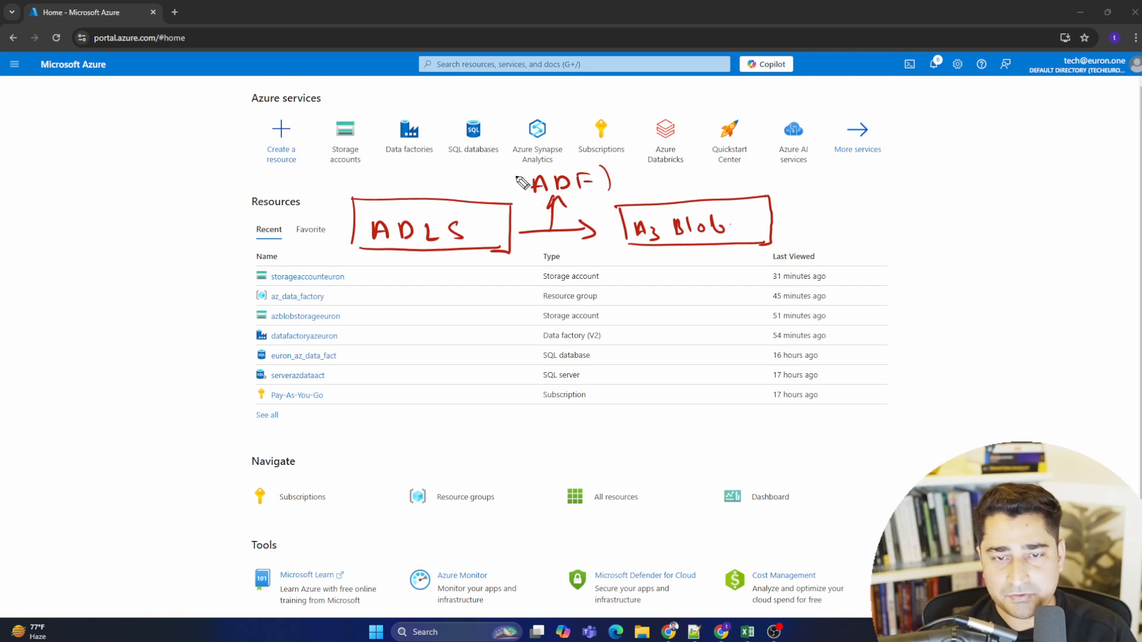
mouse_move(519, 168)
mouse_down()
mouse_move(520, 192)
mouse_move(609, 193)
mouse_up()
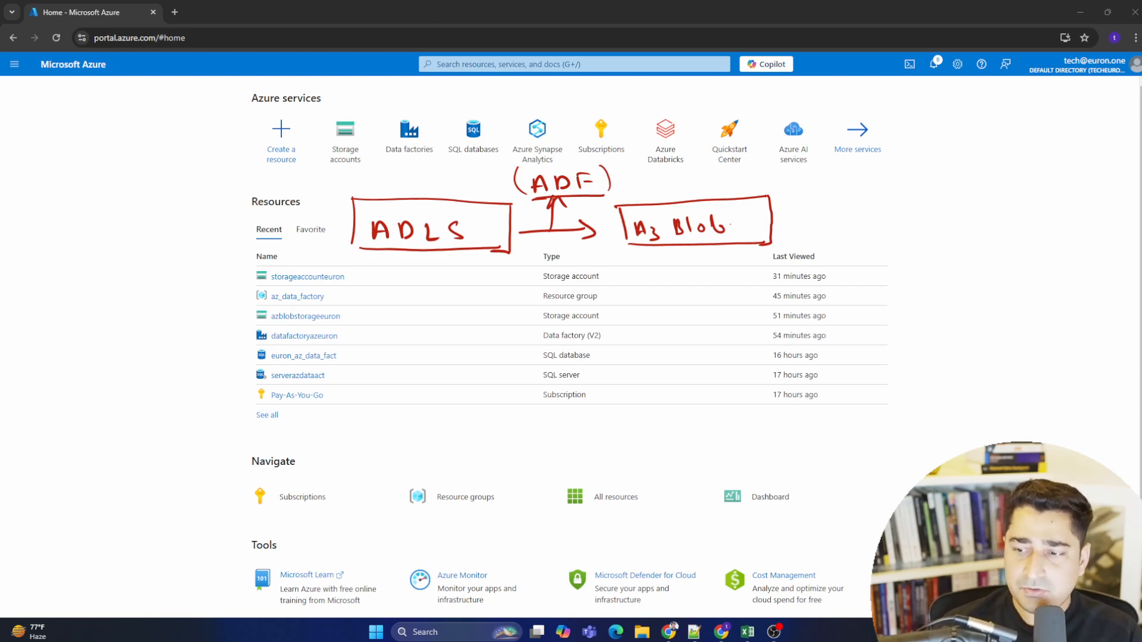
key(Escape)
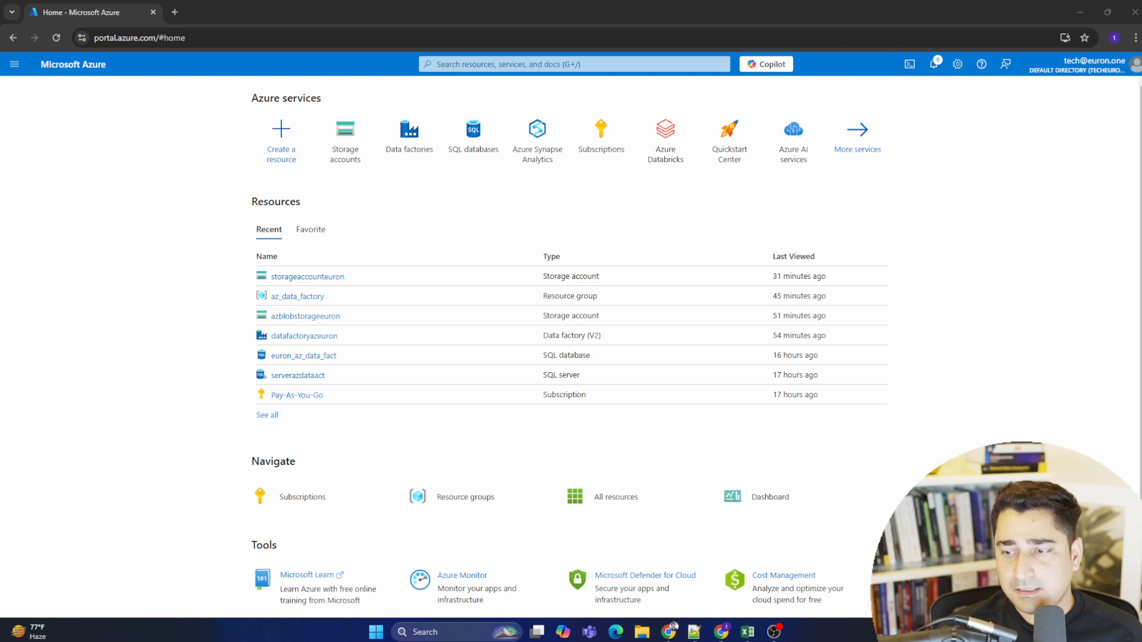
- Search the portal for data factories and open the Data factories service
key(ctrl+plus)
key(ctrl+plus)
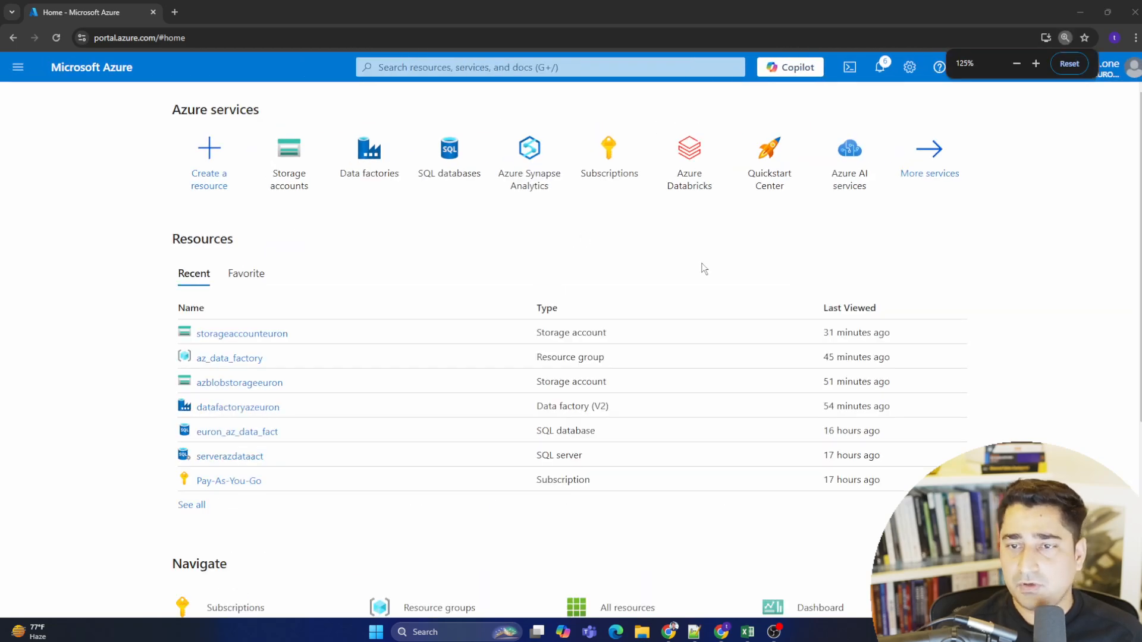
key(ctrl+plus)
mouse_move(518, 232)
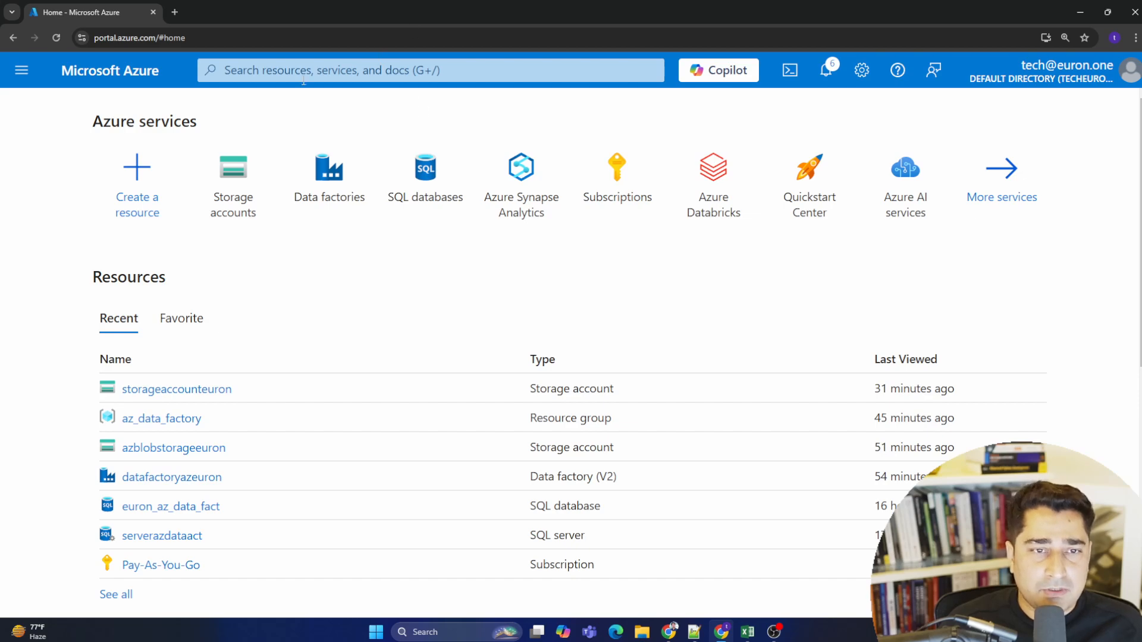
click(321, 72)
text(a)
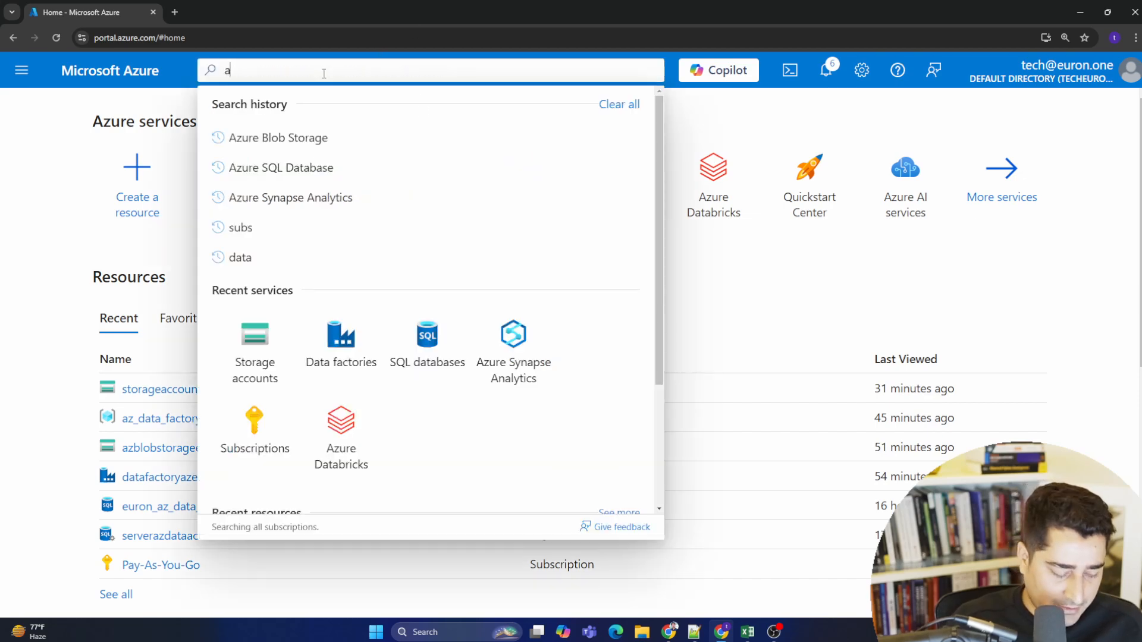
text(zure data )
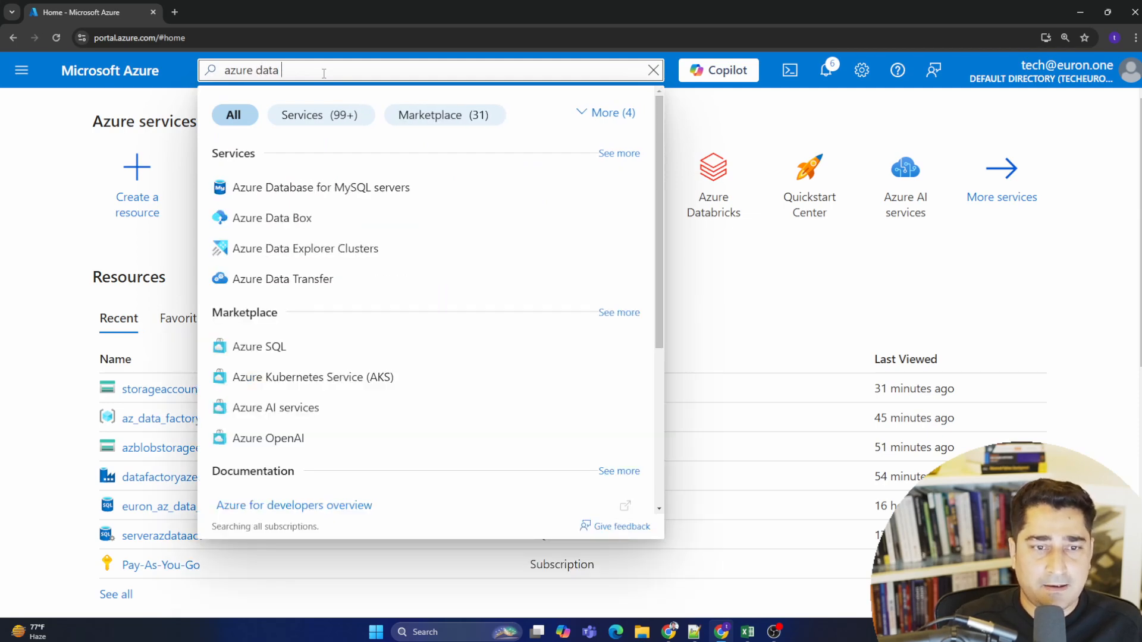
text(fac)
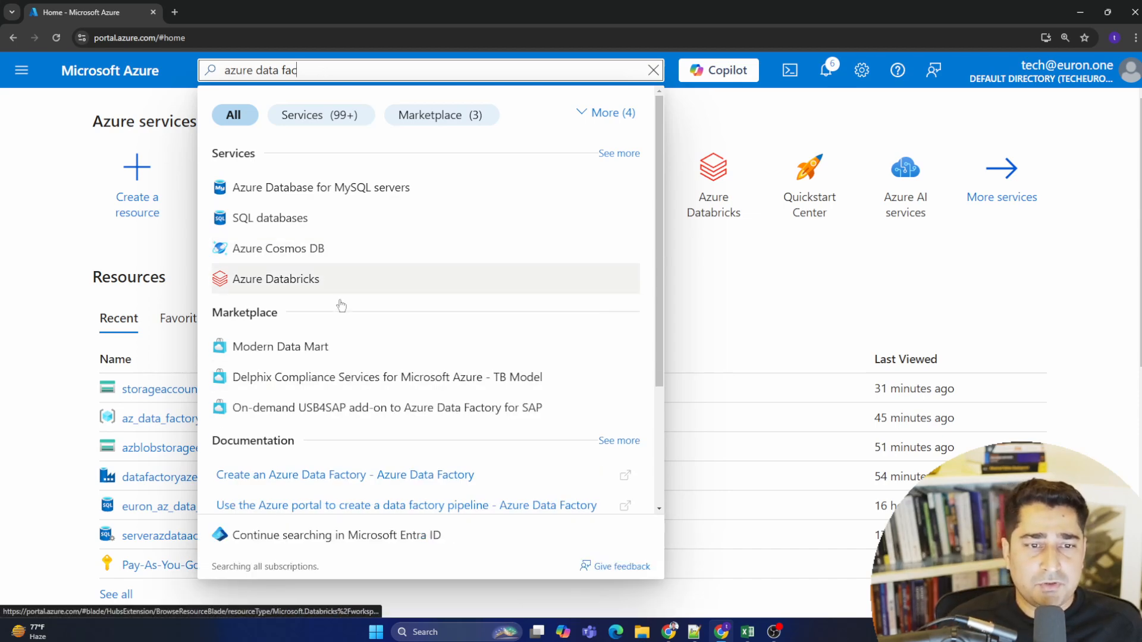
drag(326, 71, 211, 70)
text(dt)
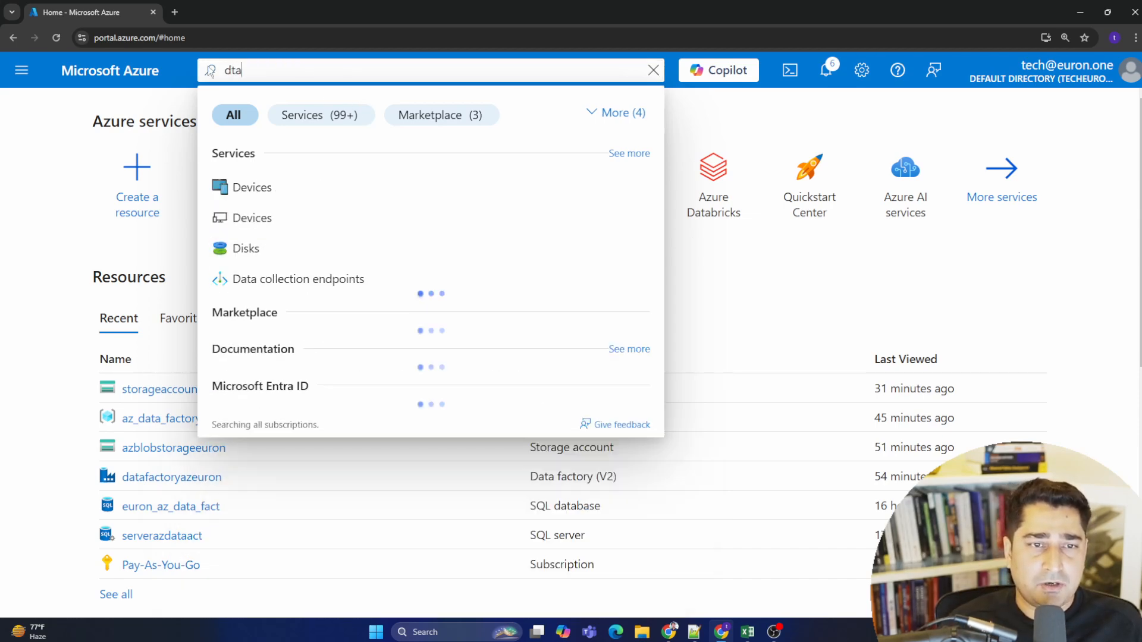
key(BackSpace)
text(ata)
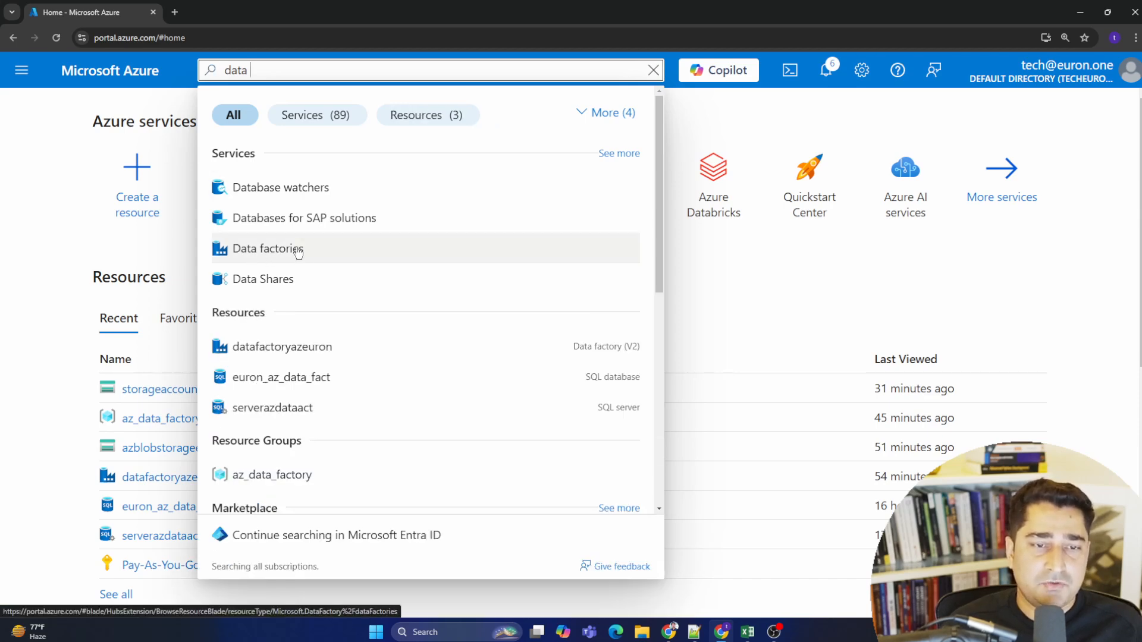
click(257, 253)
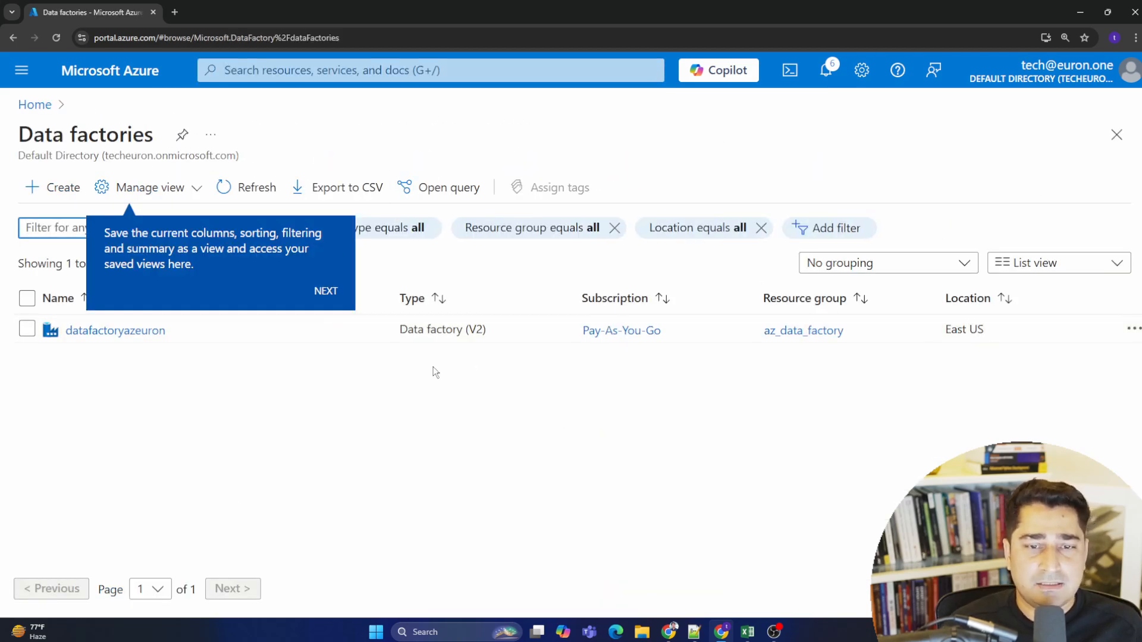
click(542, 398)
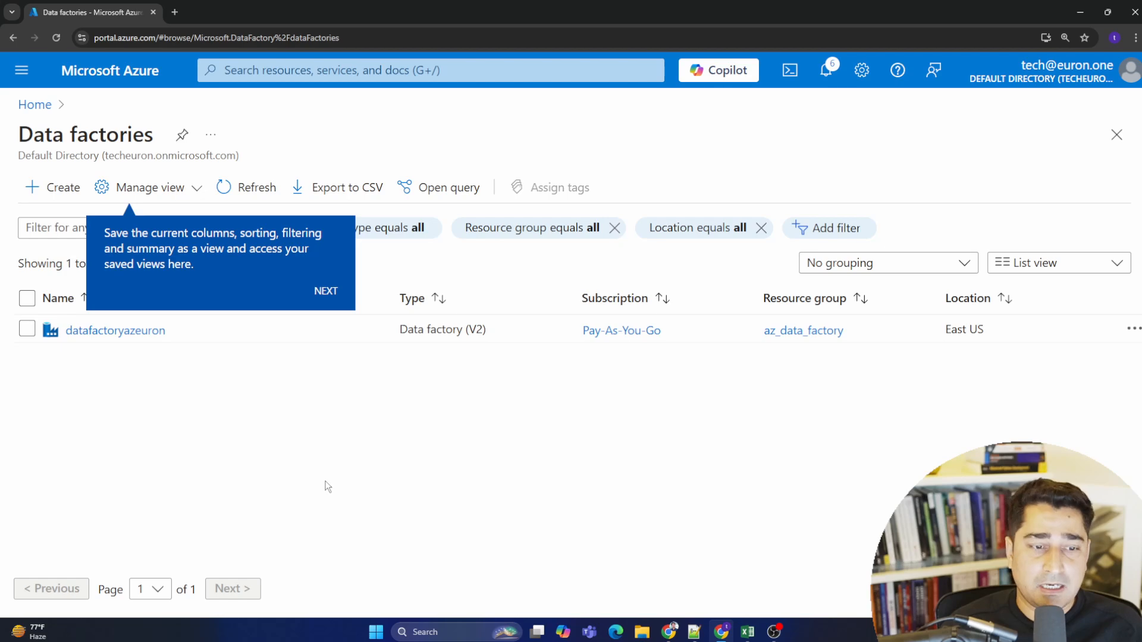
drag(17, 125, 289, 171)
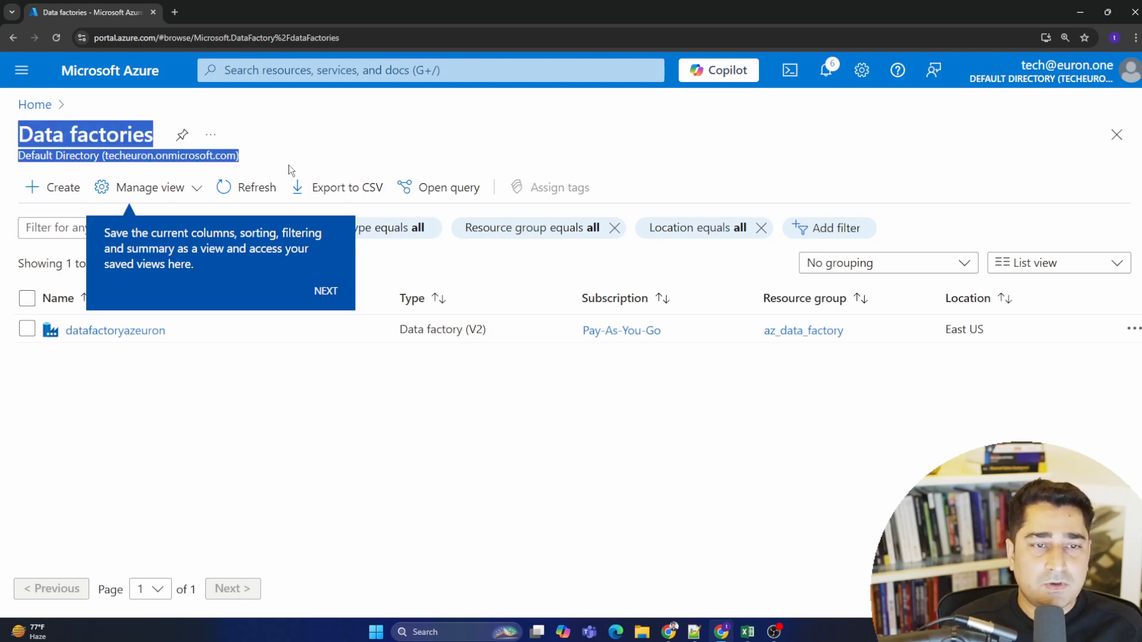
click(323, 161)
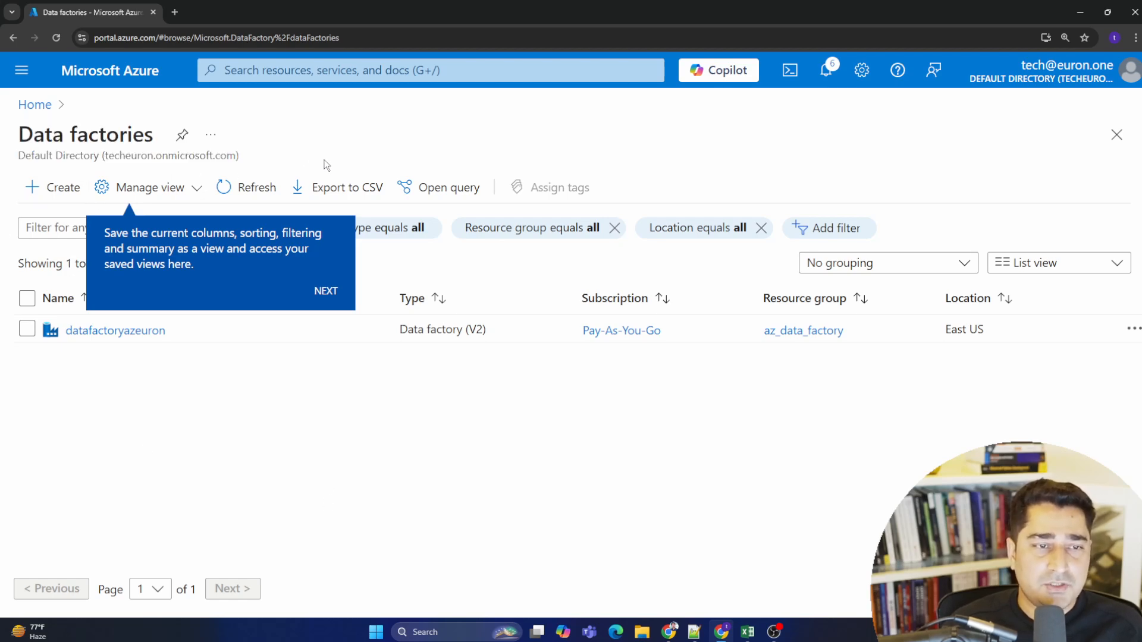
- Start creating a new data factory
click(58, 187)
click(58, 191)
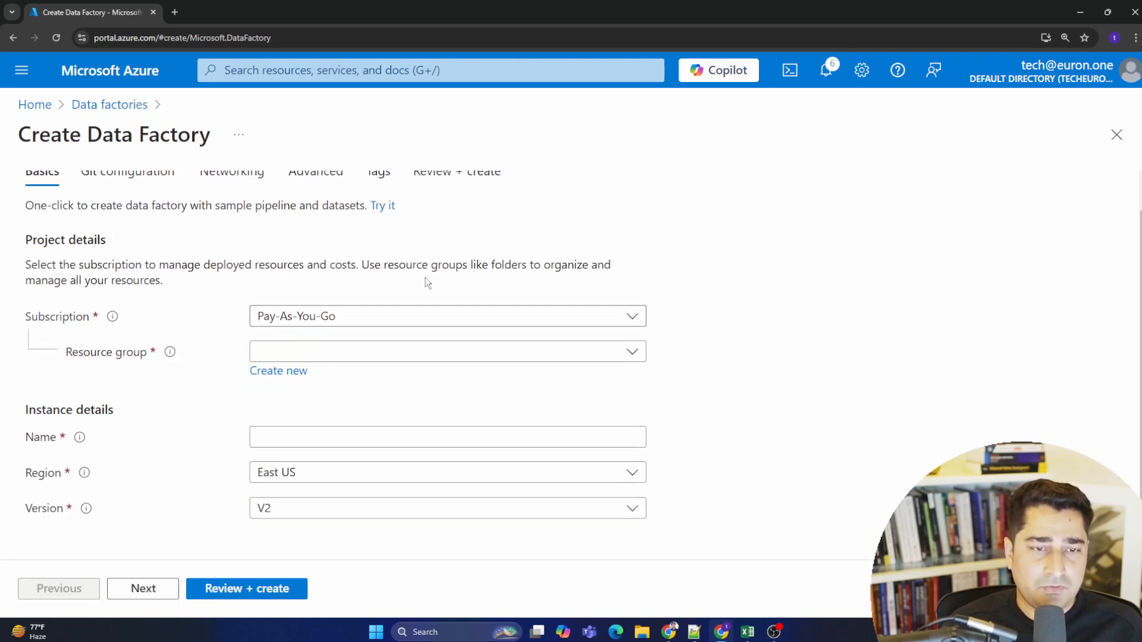
drag(25, 273, 179, 321)
click(199, 335)
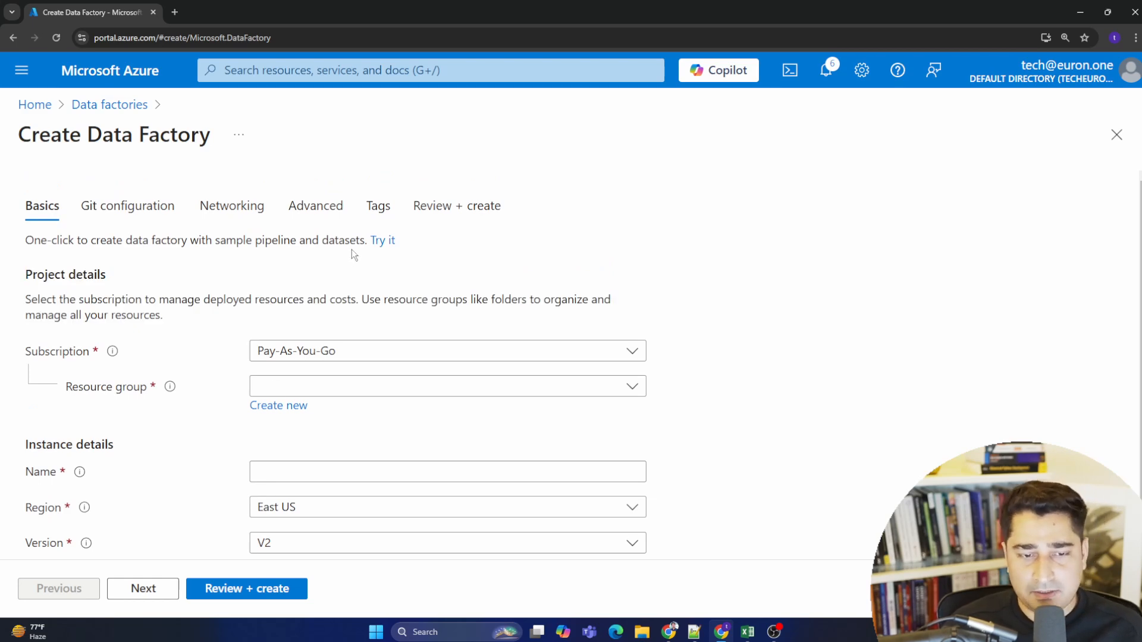
- Set the data factory's subscription to Pay-As-You-Go
key(ctrl+minus)
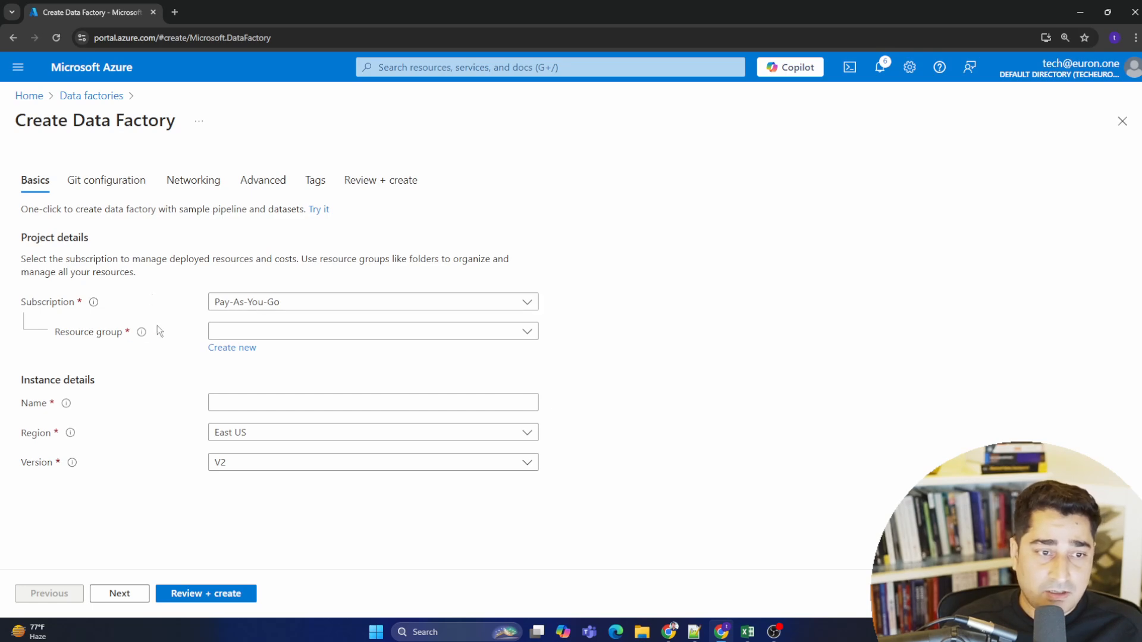
click(277, 304)
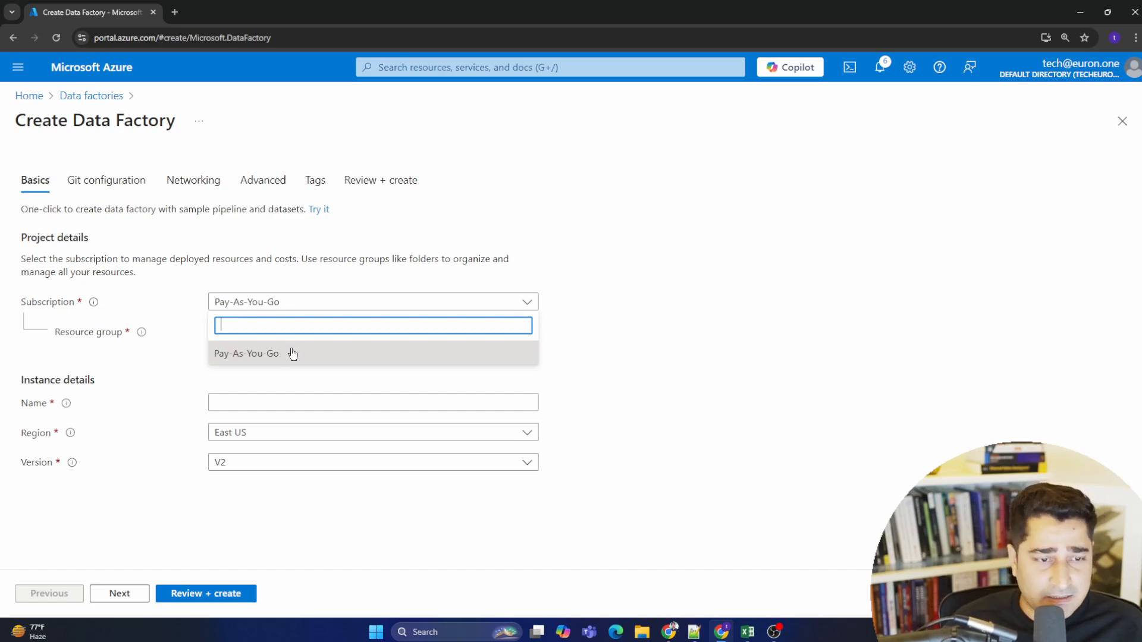
click(292, 354)
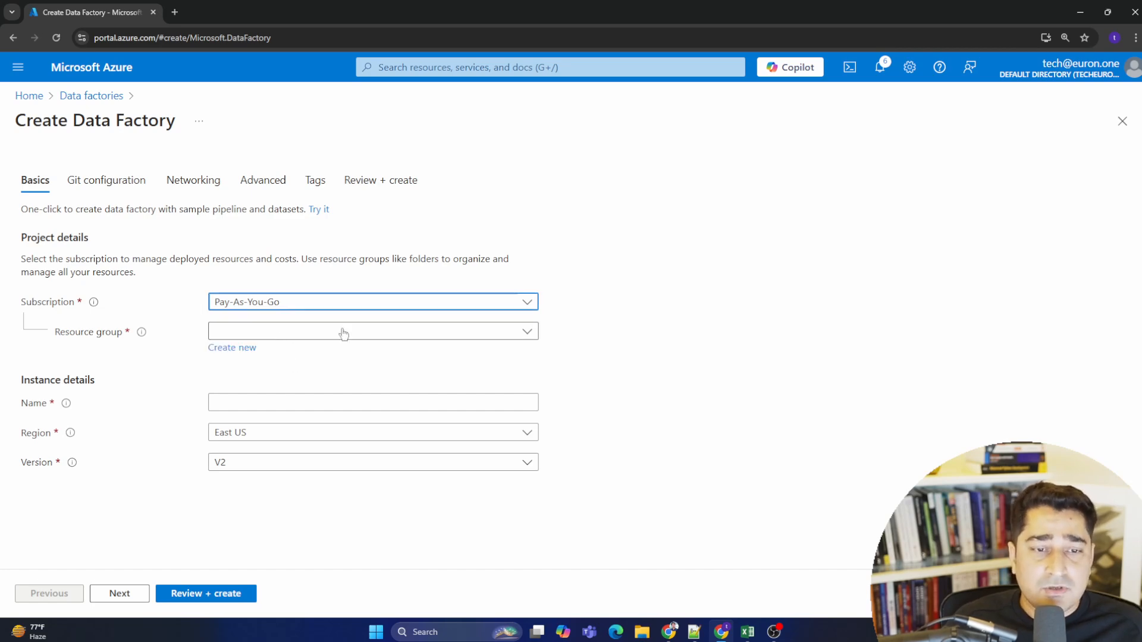
click(343, 332)
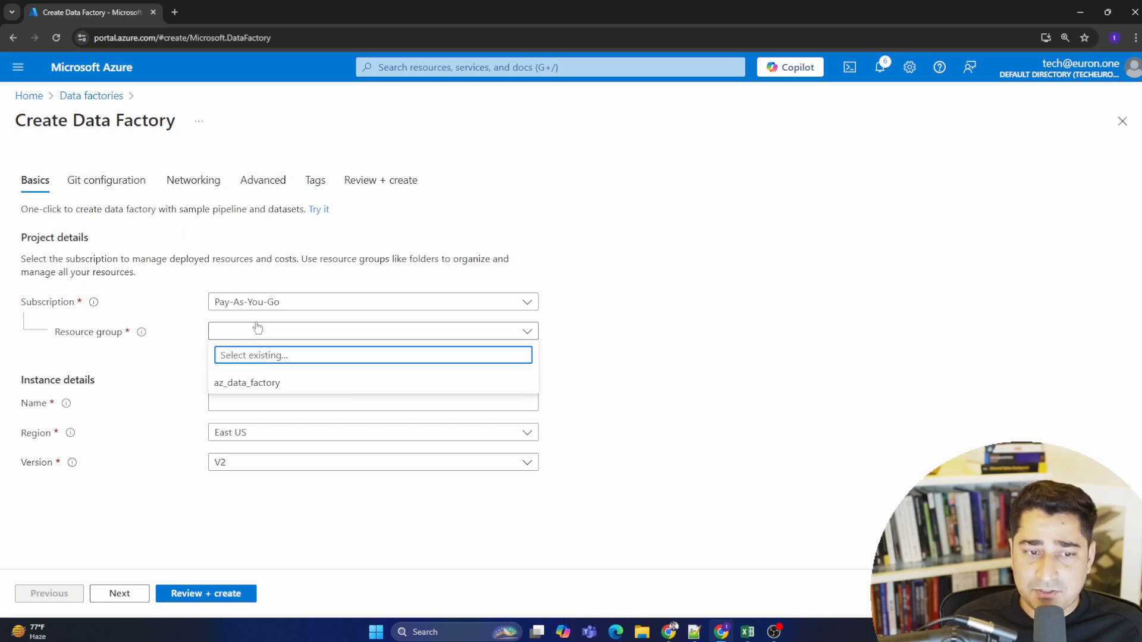
click(659, 386)
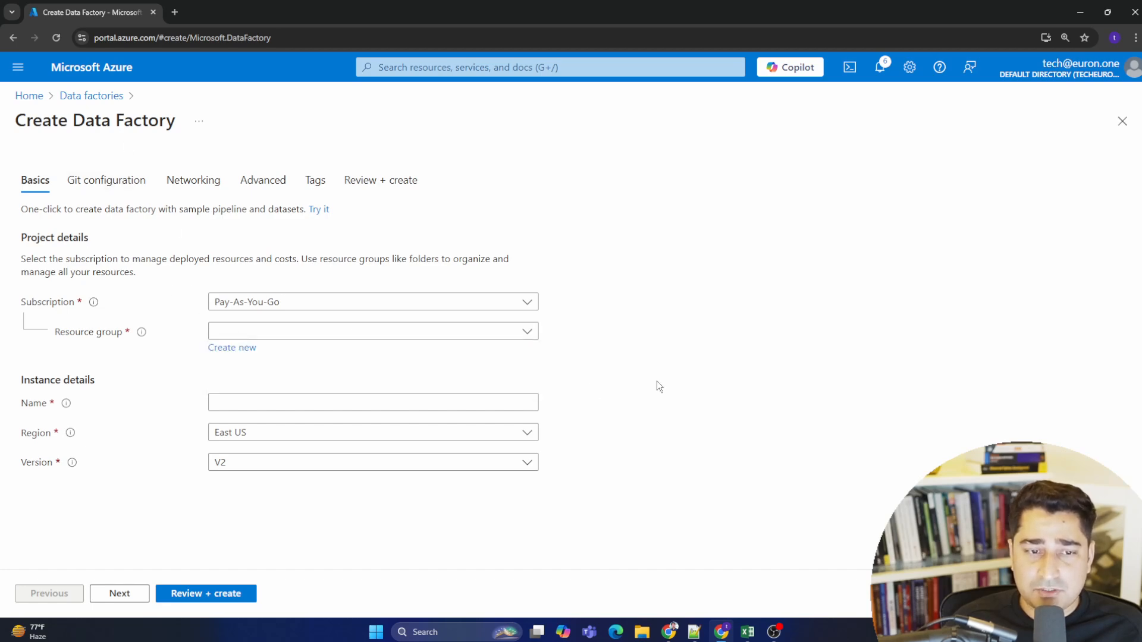
click(240, 351)
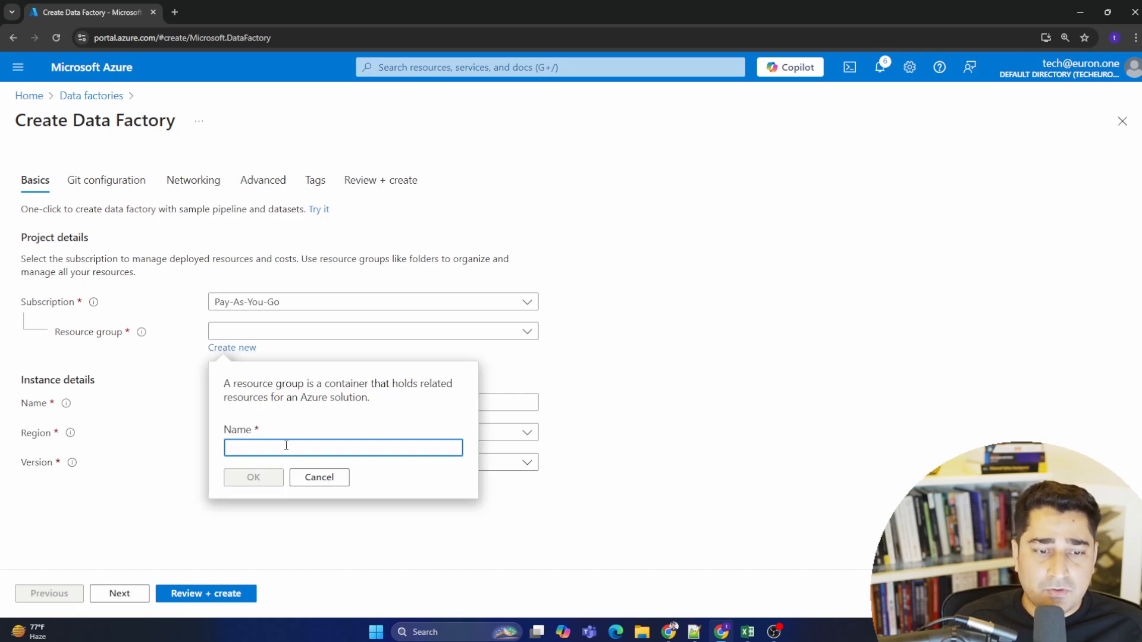
text(a)
key(BackSpace)
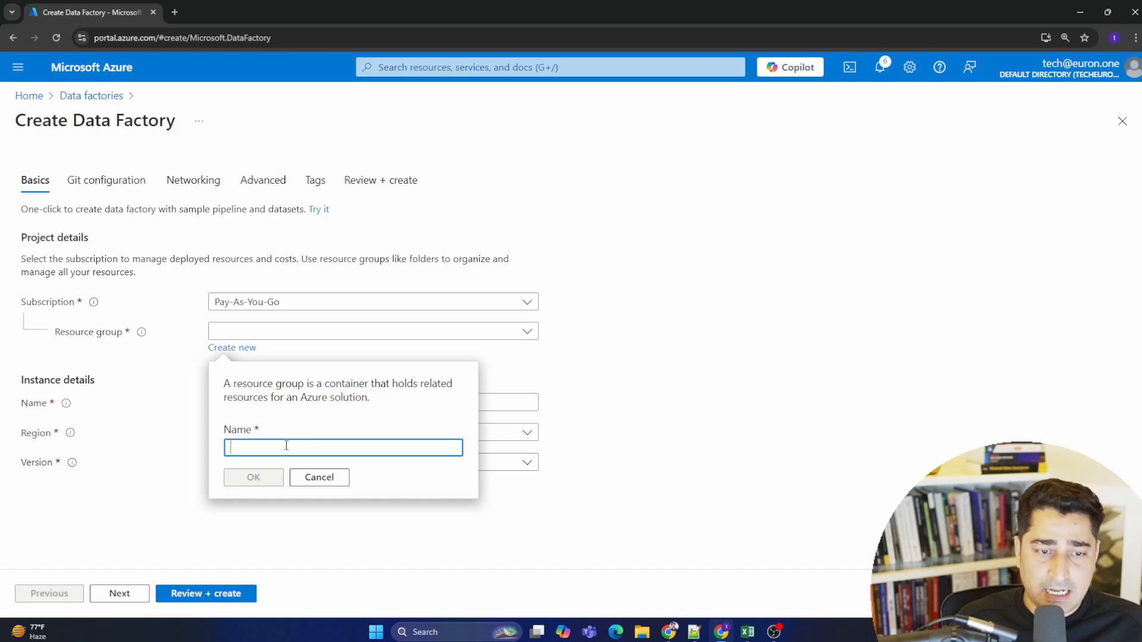
text(az)
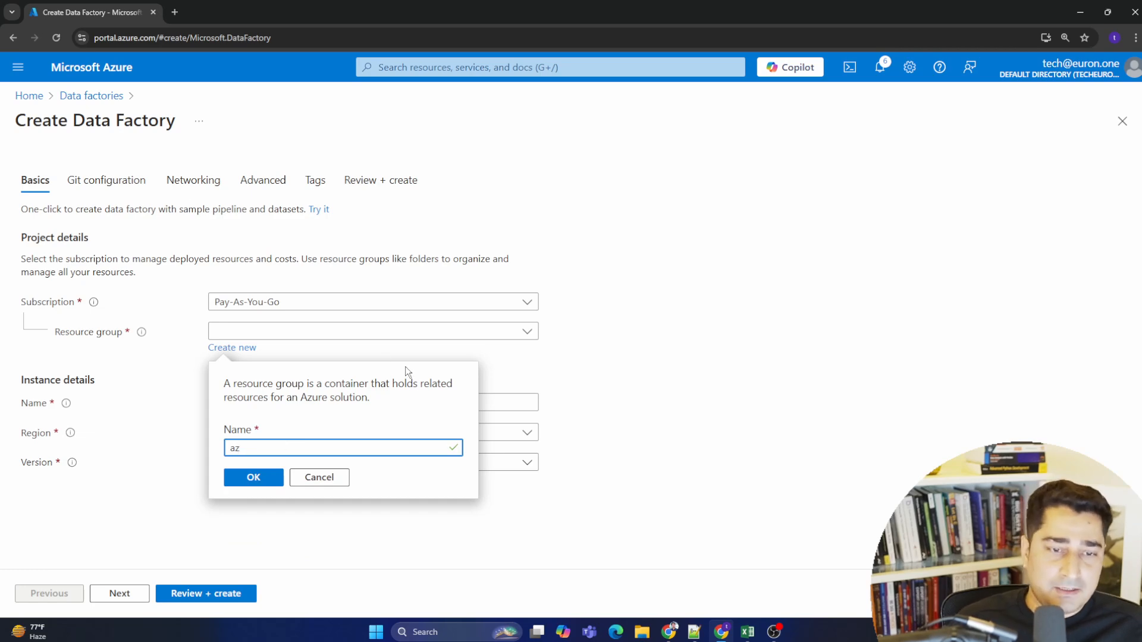
click(242, 350)
click(746, 411)
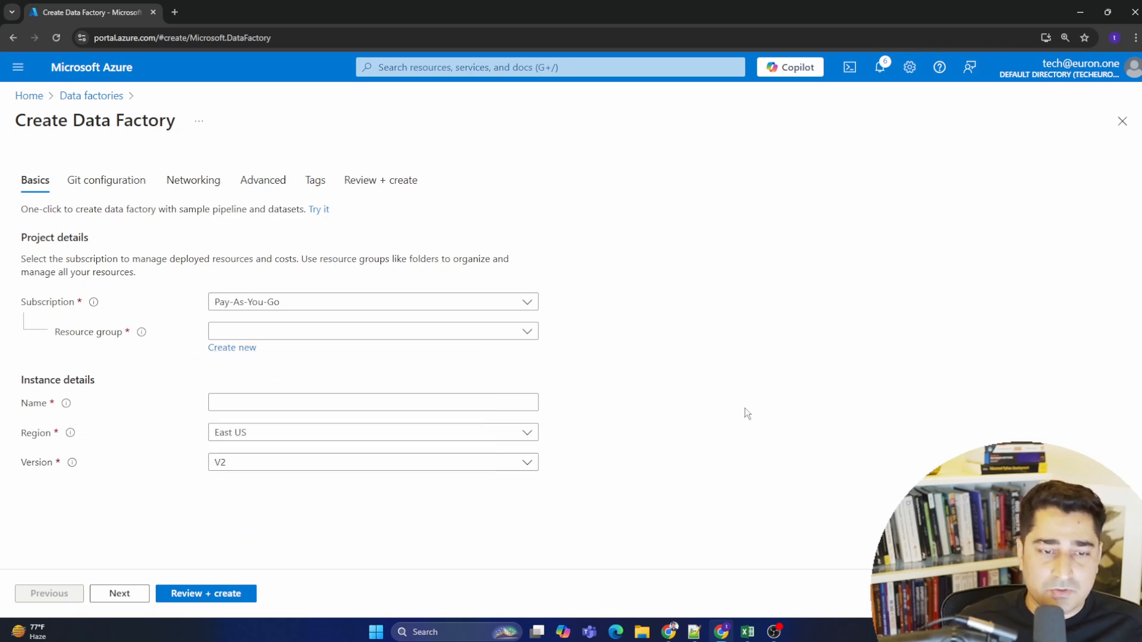
click(527, 330)
click(202, 362)
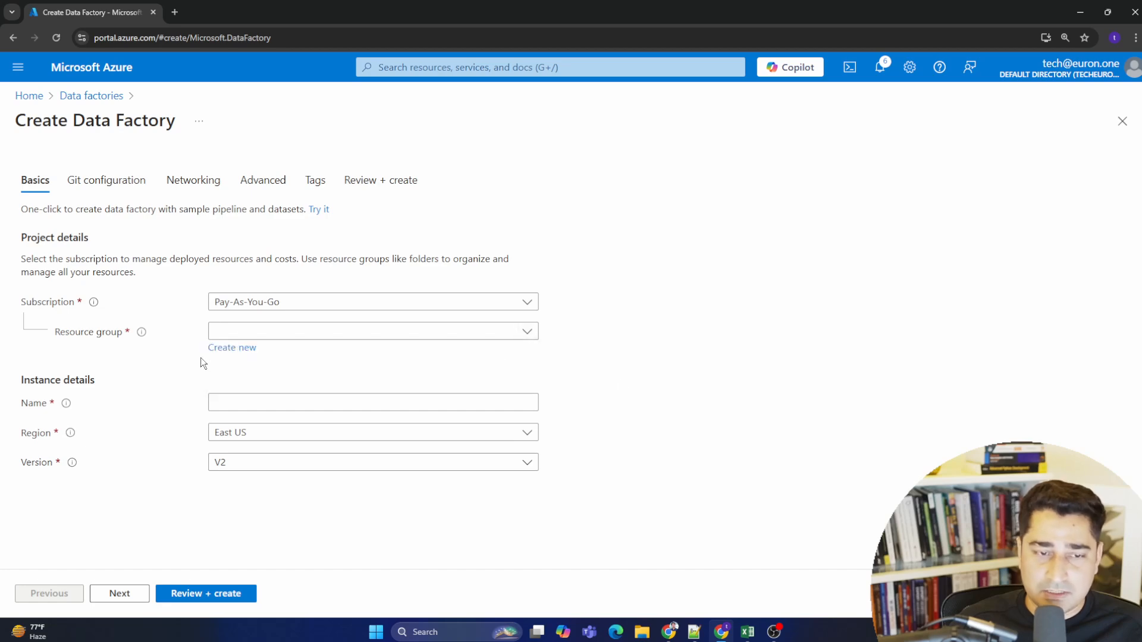
- Create a new resource group named az_data_factory_euron_demo for the data factory
click(231, 348)
text(az_data_factory)
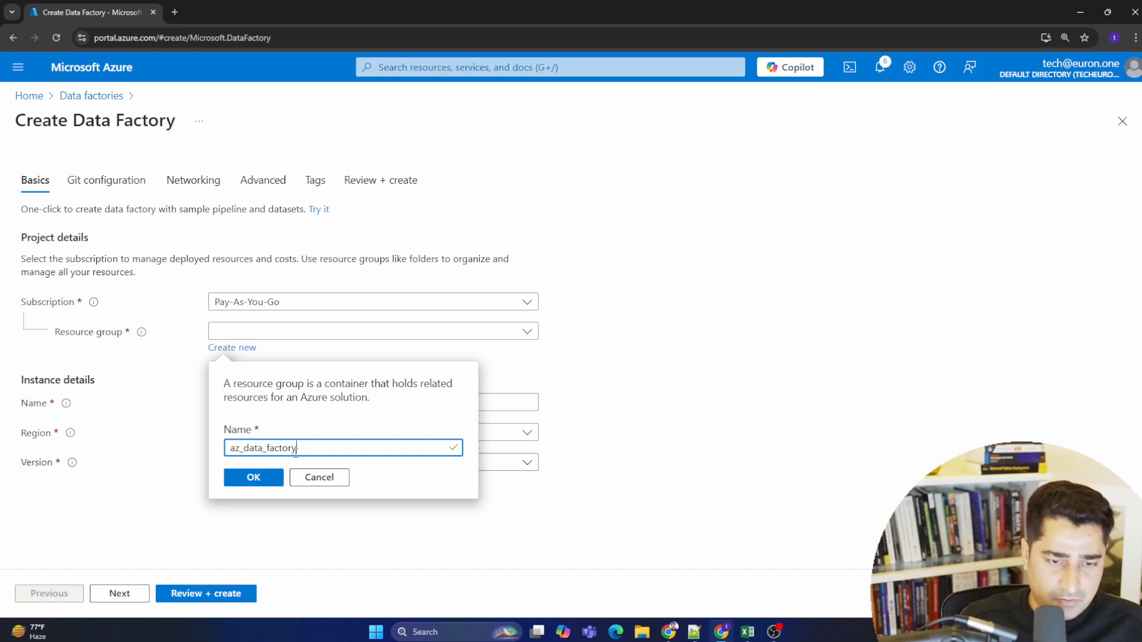
text(_euron)
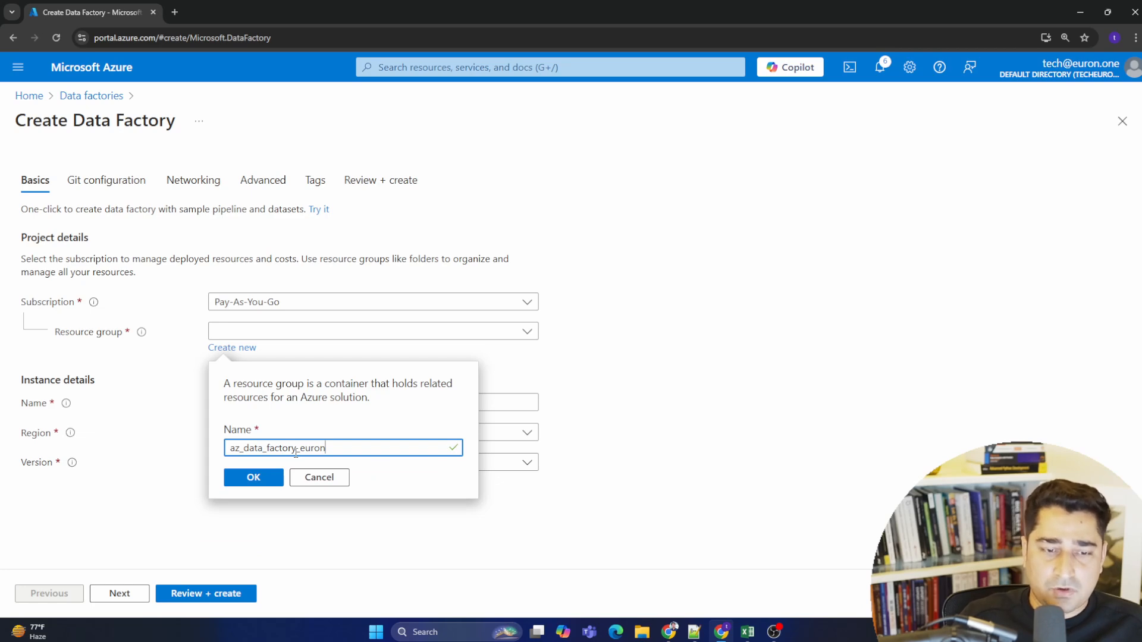
text(_demo)
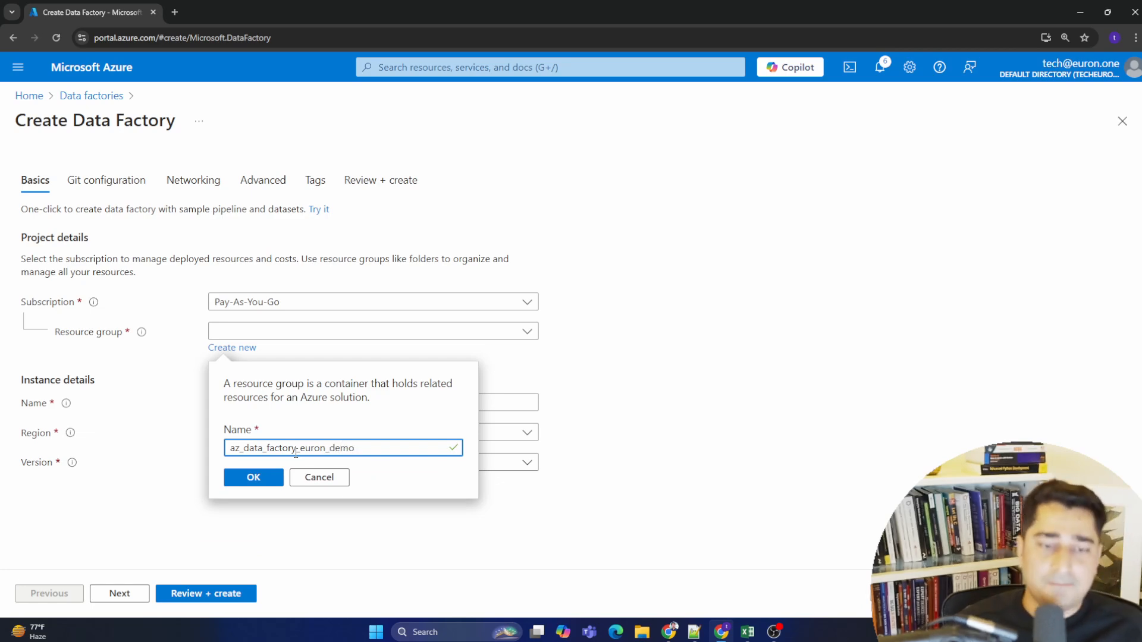
drag(235, 443, 355, 447)
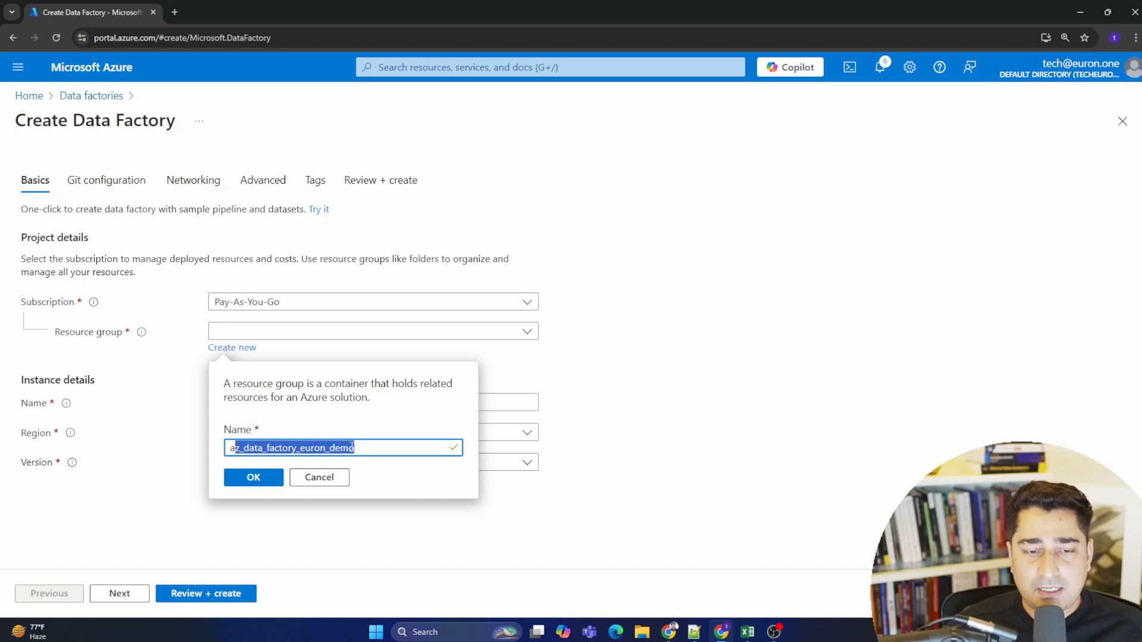
click(349, 447)
click(253, 478)
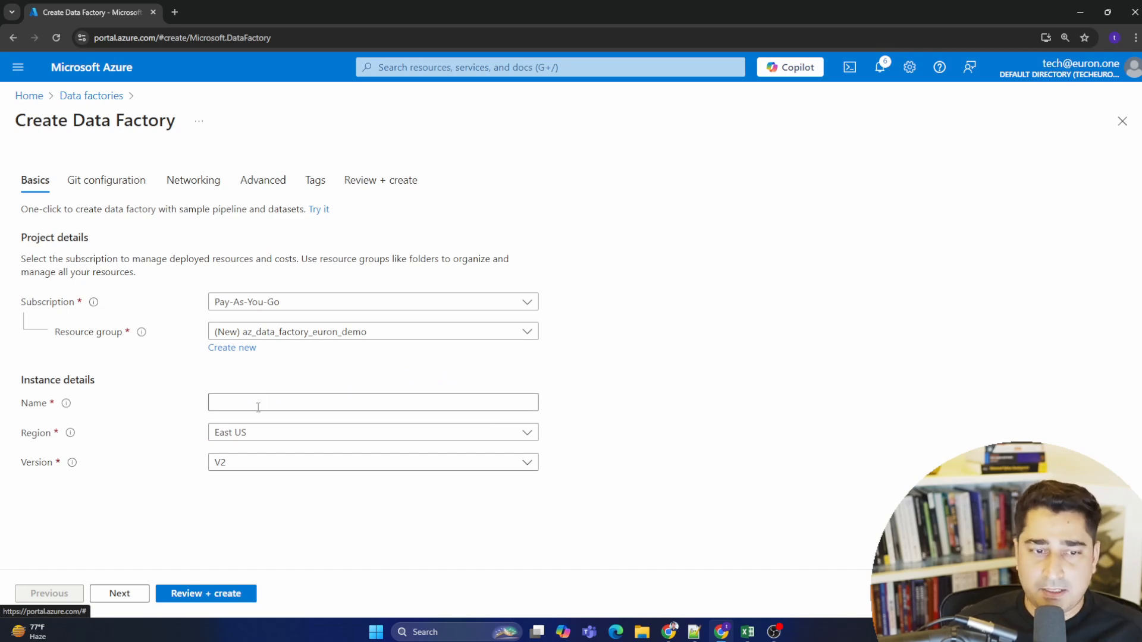
drag(28, 376, 102, 383)
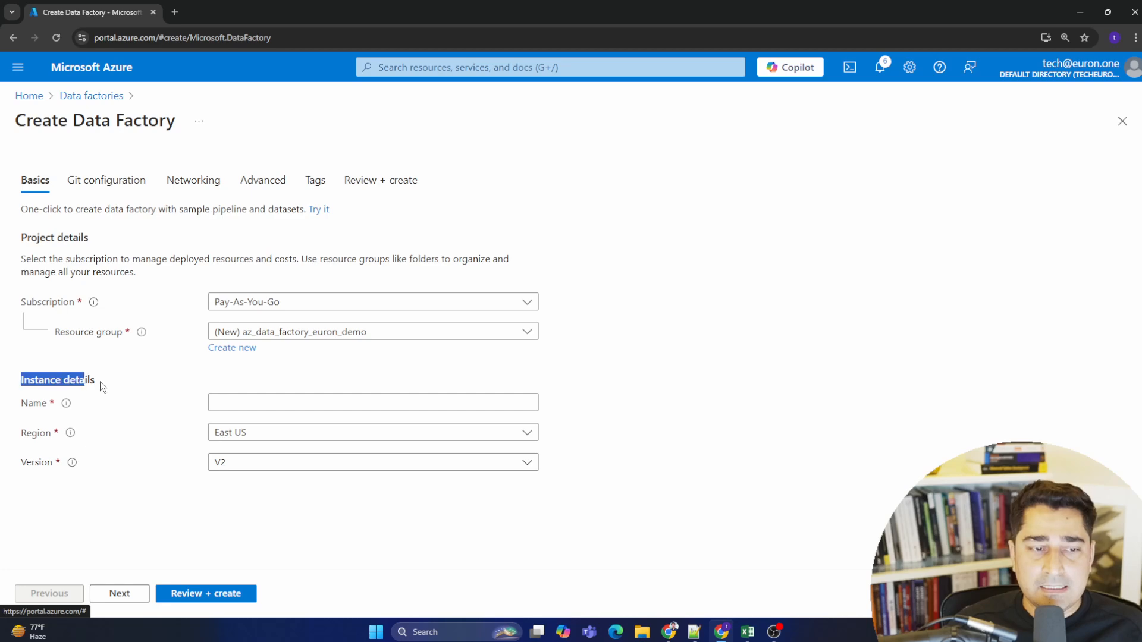
- Try naming the data factory Euron_demo_data_factory
click(72, 397)
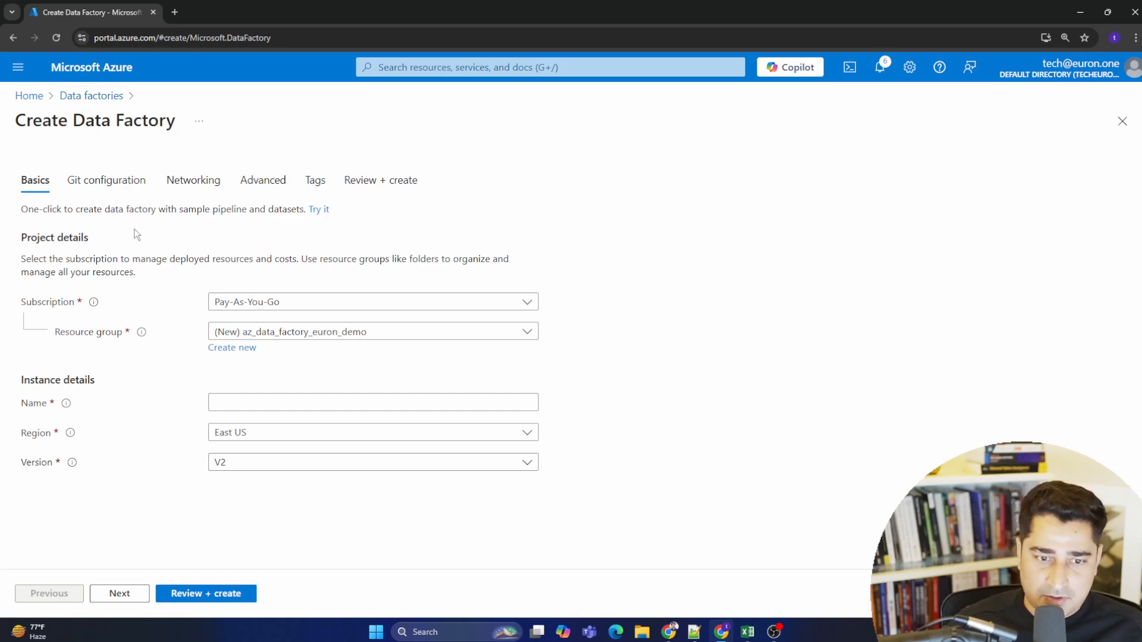
click(272, 403)
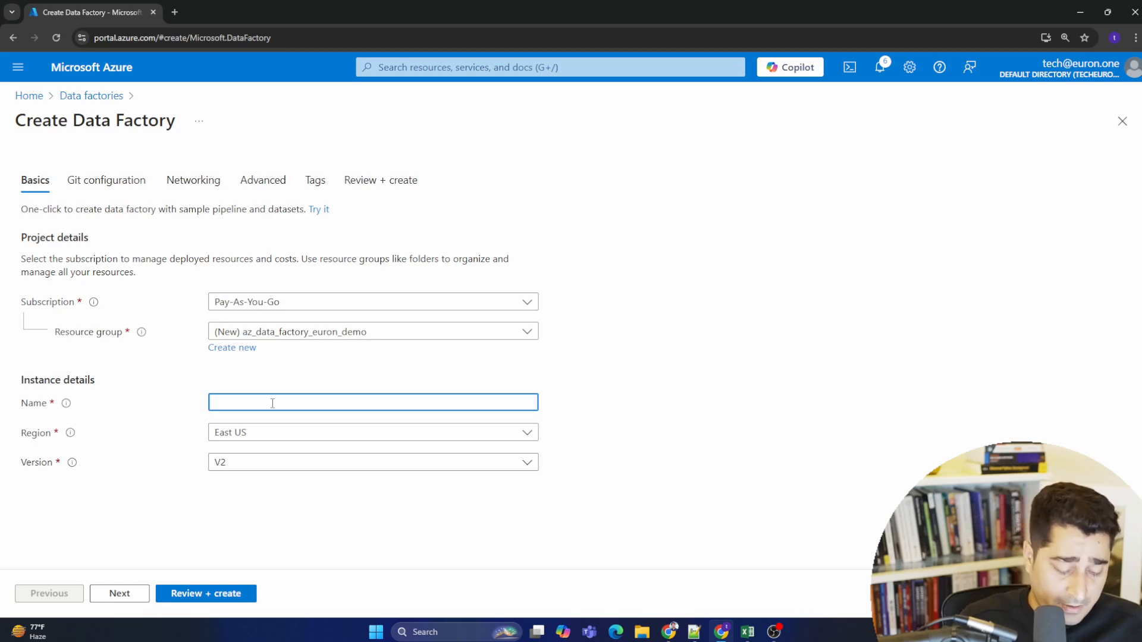
text(uron)
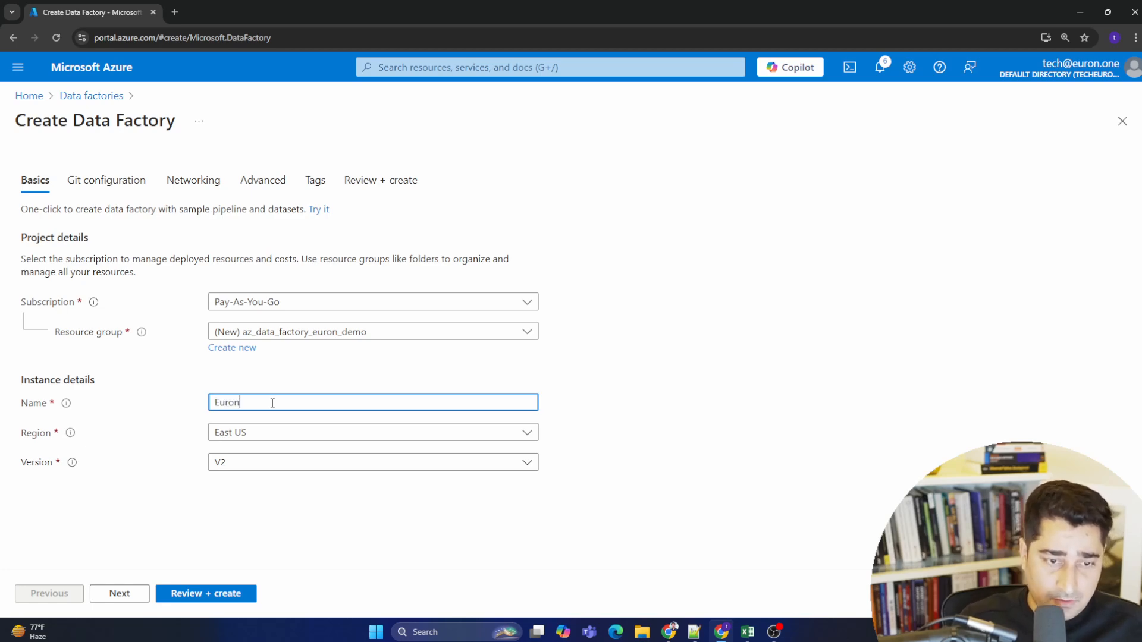
text(_demo)
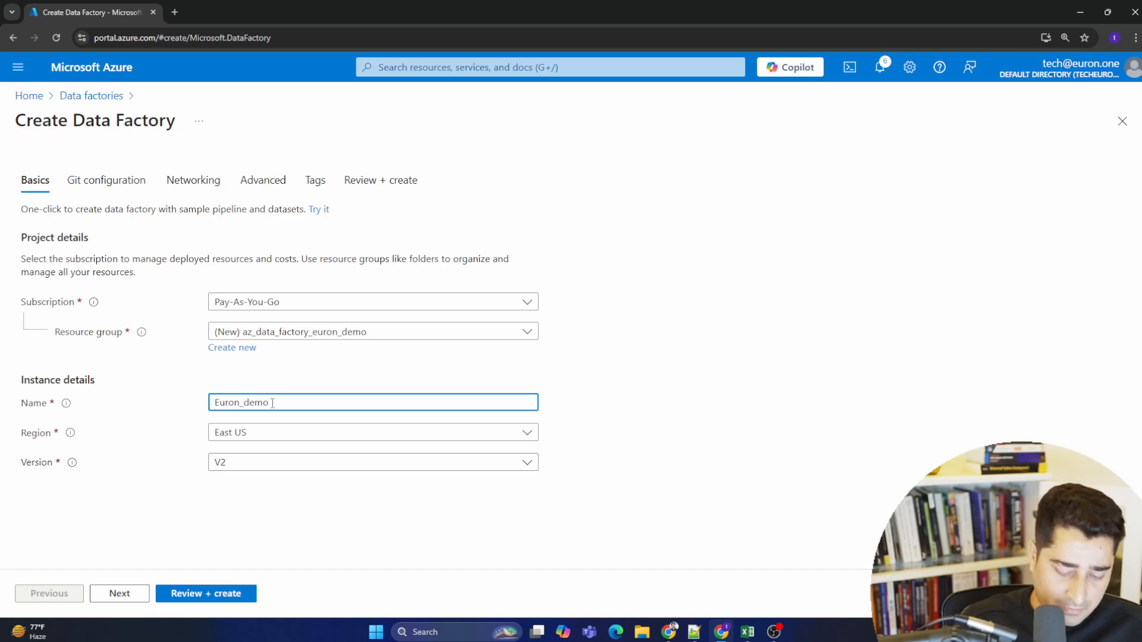
text(_data)
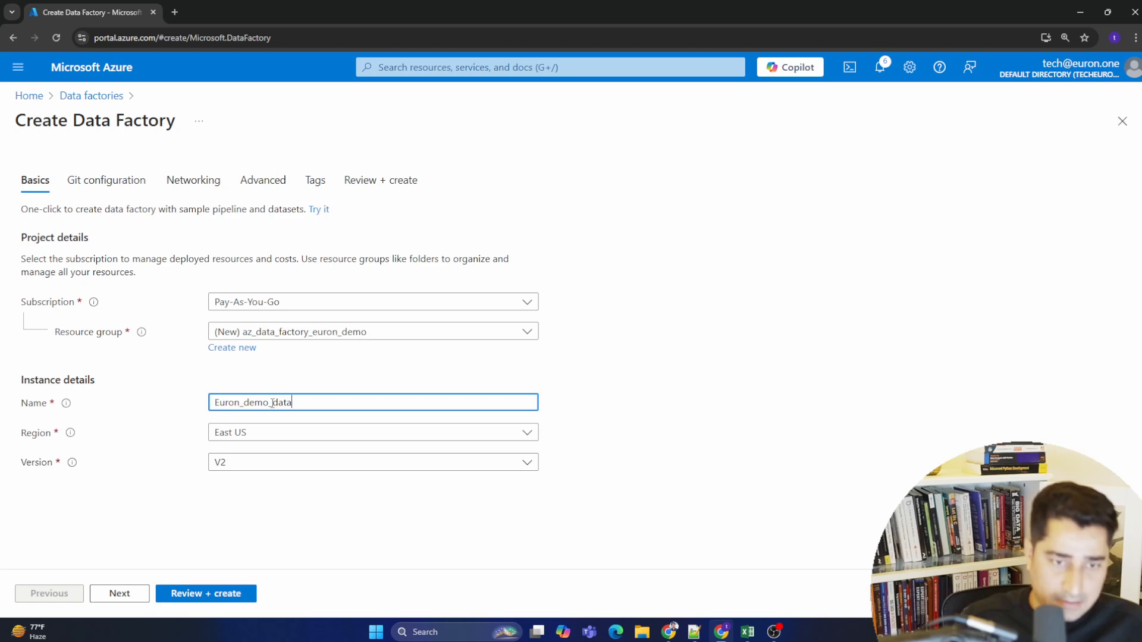
text(_factory)
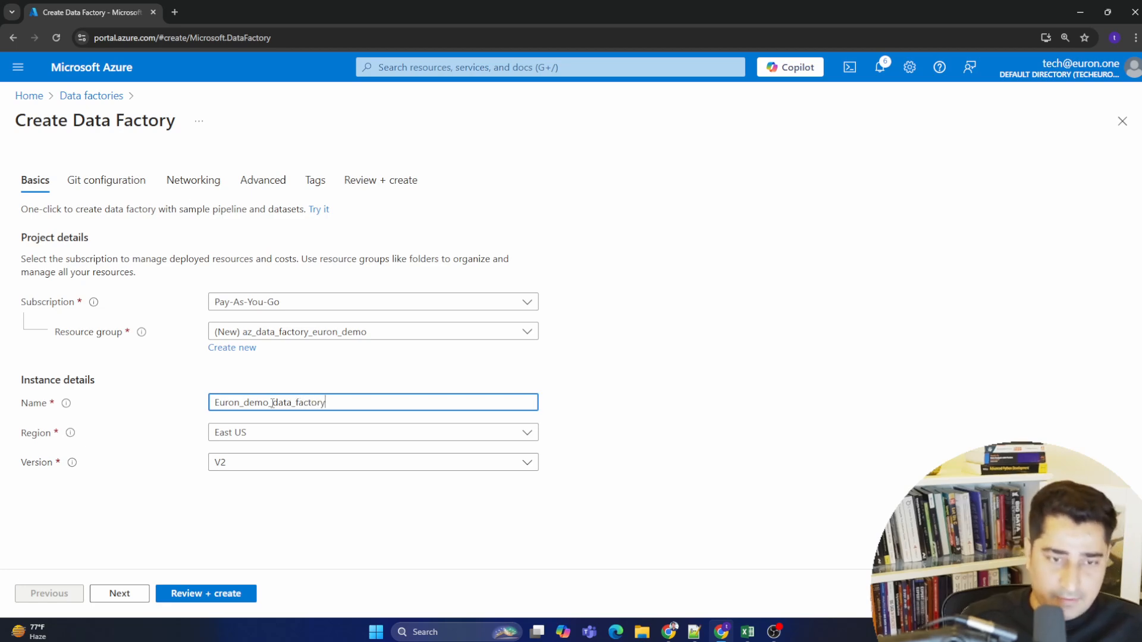
click(697, 389)
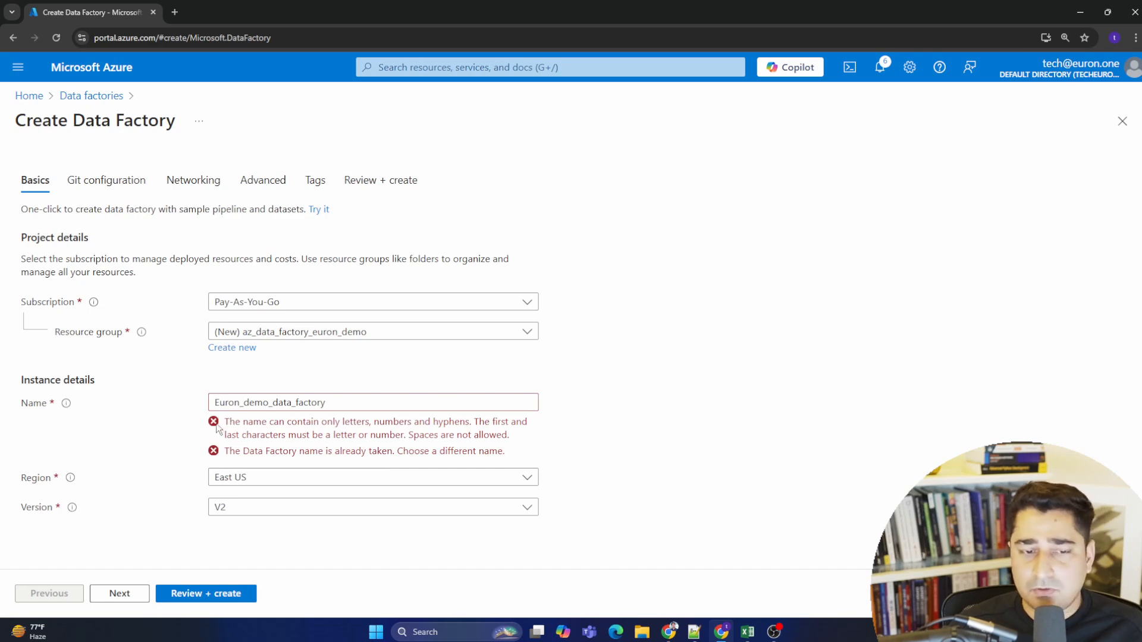
- Read the name validation messages and the Name field's information tip
mouse_move(225, 422)
mouse_down()
mouse_move(427, 468)
mouse_move(539, 462)
mouse_move(326, 452)
mouse_move(228, 426)
mouse_up()
click(228, 427)
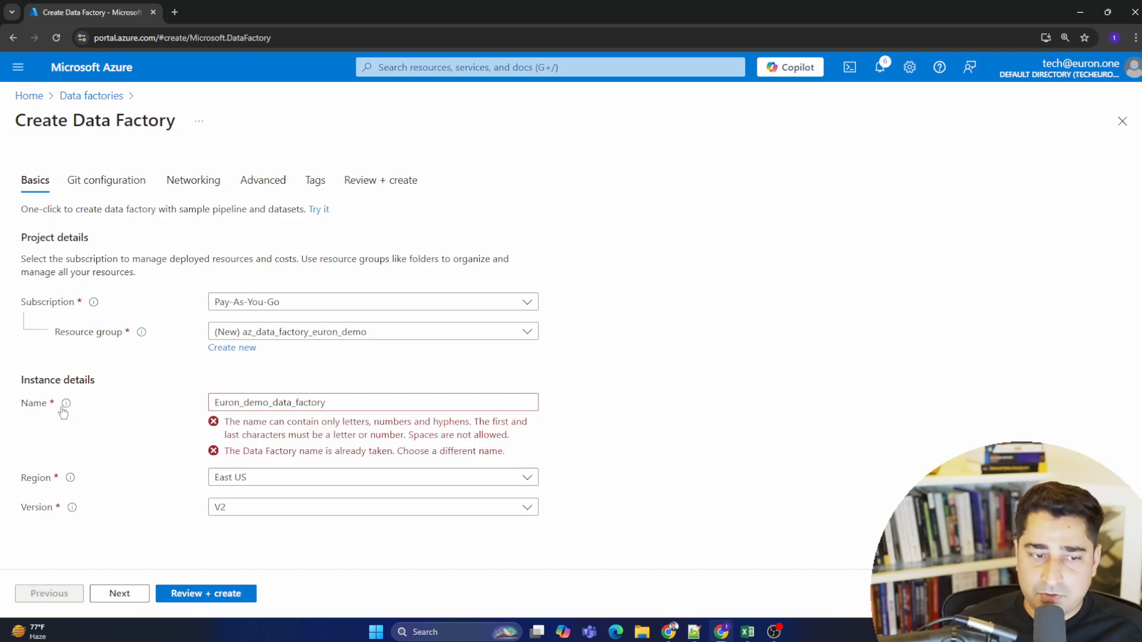
mouse_move(67, 403)
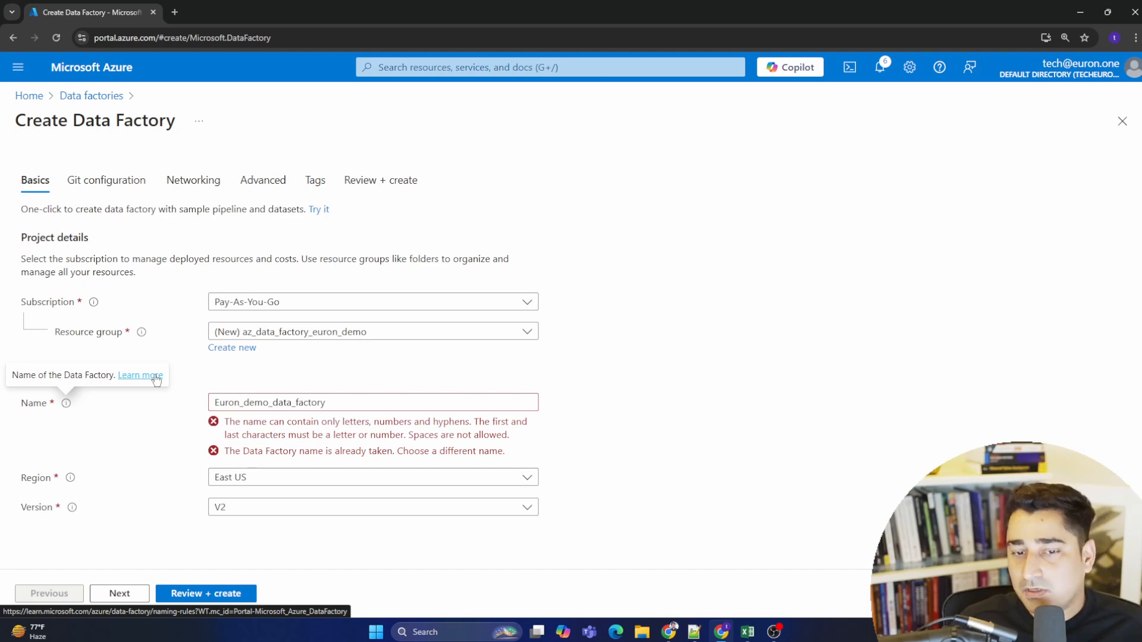
drag(351, 403, 395, 437)
click(257, 446)
click(361, 436)
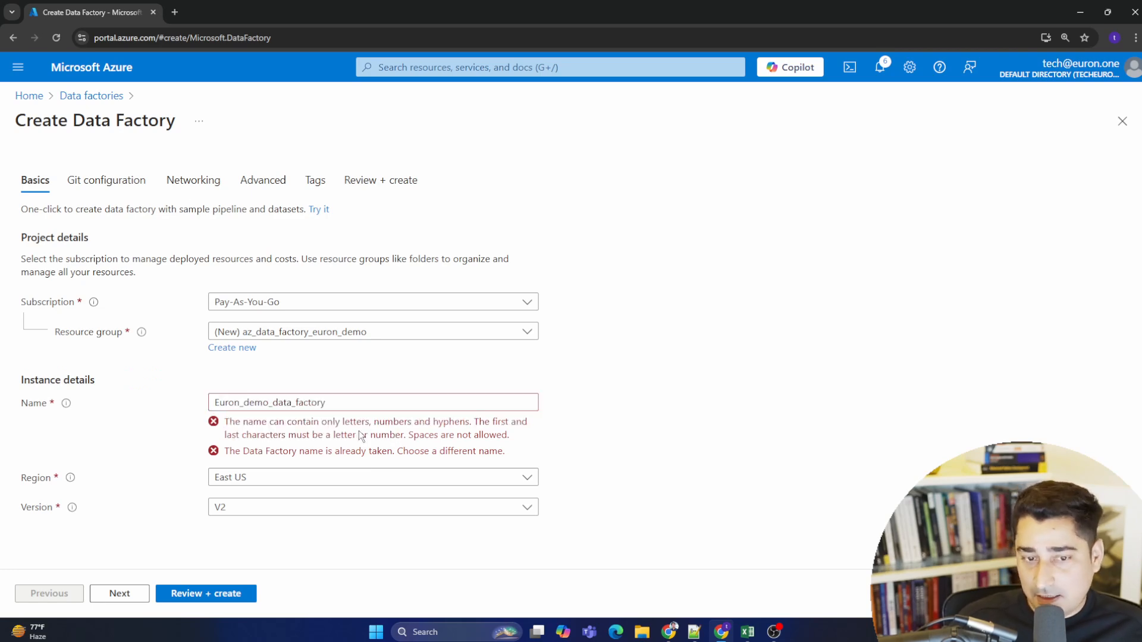
drag(225, 423, 524, 440)
click(494, 440)
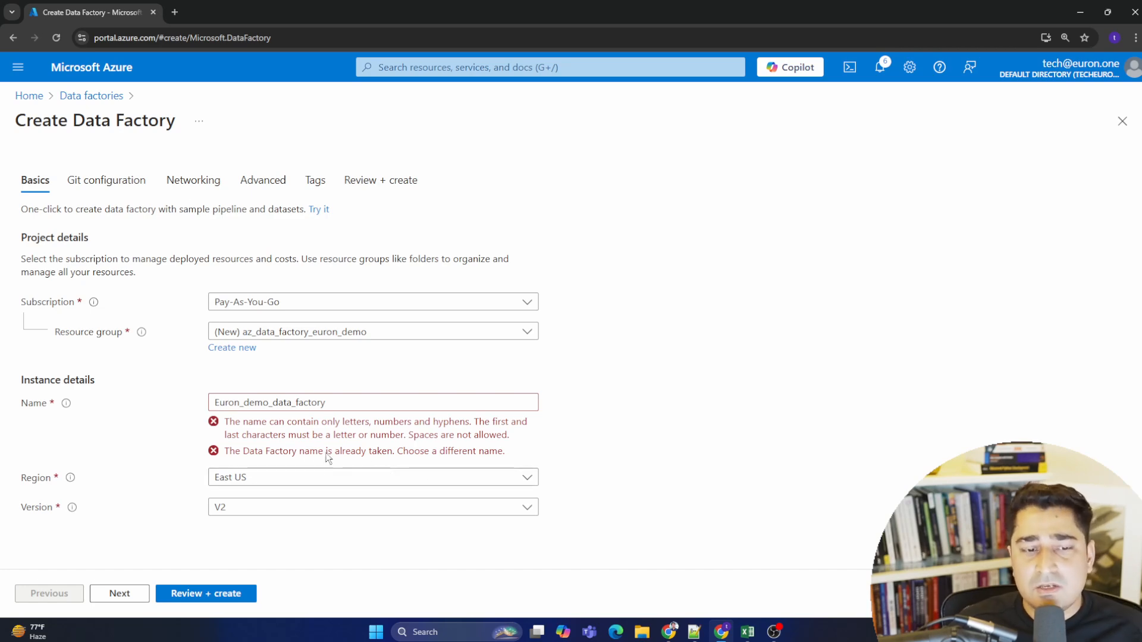
drag(229, 457, 486, 459)
click(300, 397)
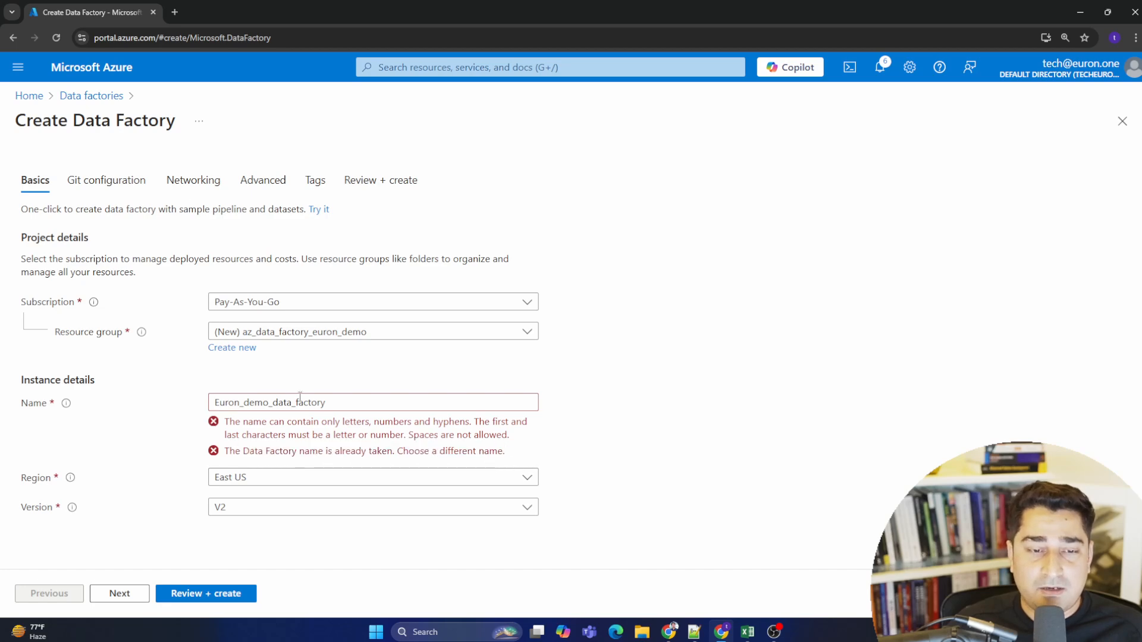
- Replace the data factory name with euron-data-factory-demo
click(354, 402)
key(BackSpace)
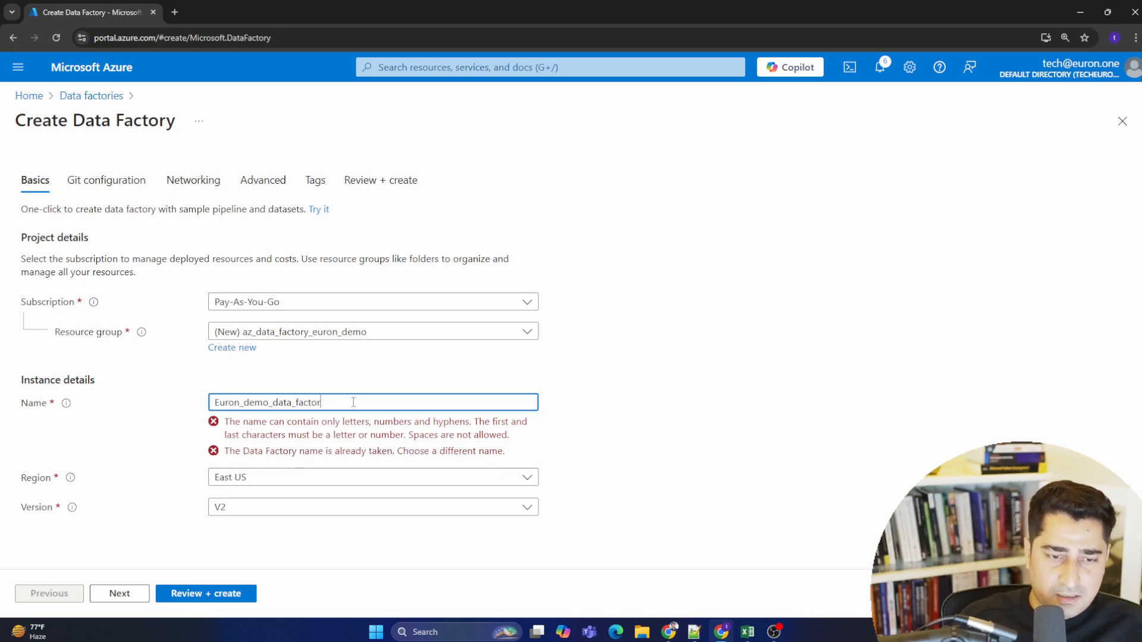
key(BackSpace)
key(BackSpace)
key(BackSpace)
key(BackSpace)
key(BackSpace)
key(BackSpace)
key(BackSpace)
key(BackSpace)
key(BackSpace)
key(BackSpace)
key(BackSpace)
key(BackSpace)
key(BackSpace)
key(BackSpace)
key(BackSpace)
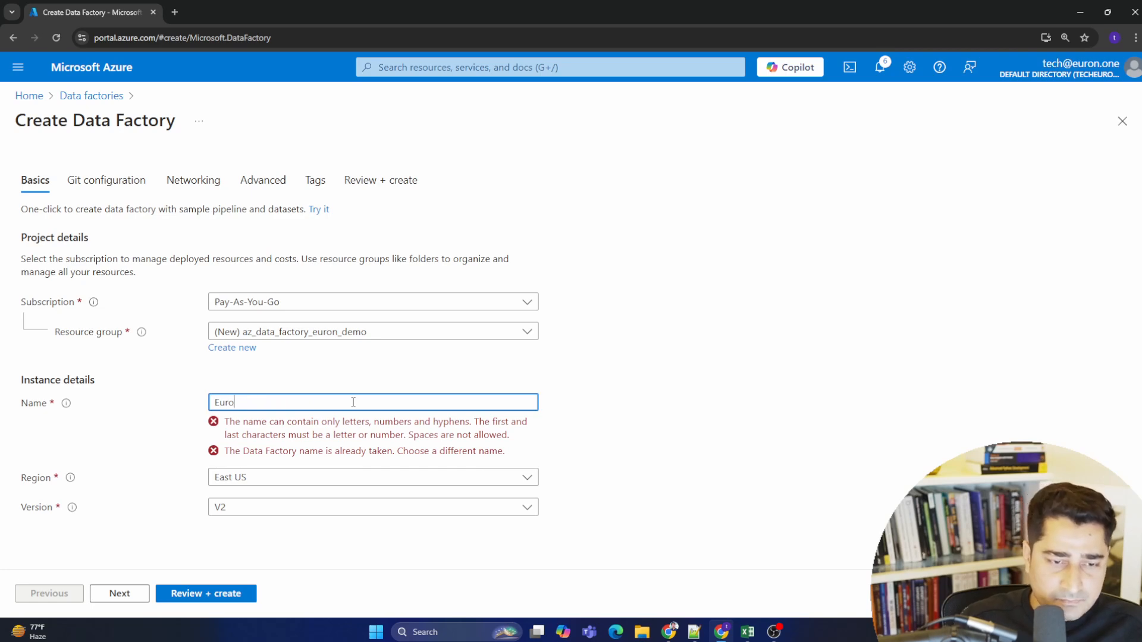
key(BackSpace)
key(BackSpace)
key(BackSpace)
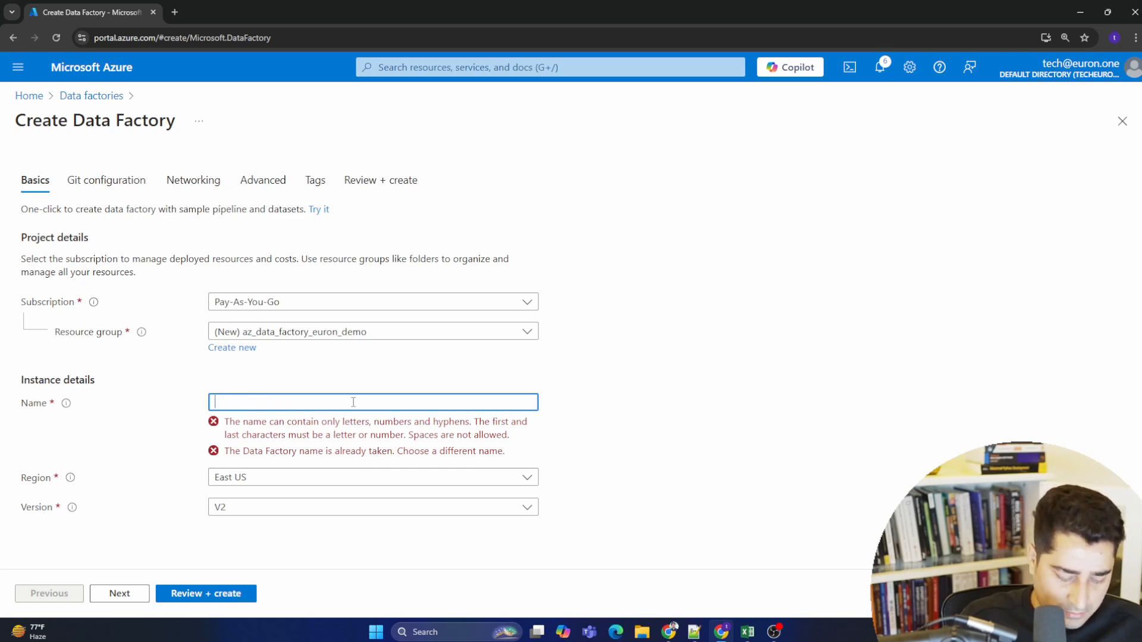
text(euron)
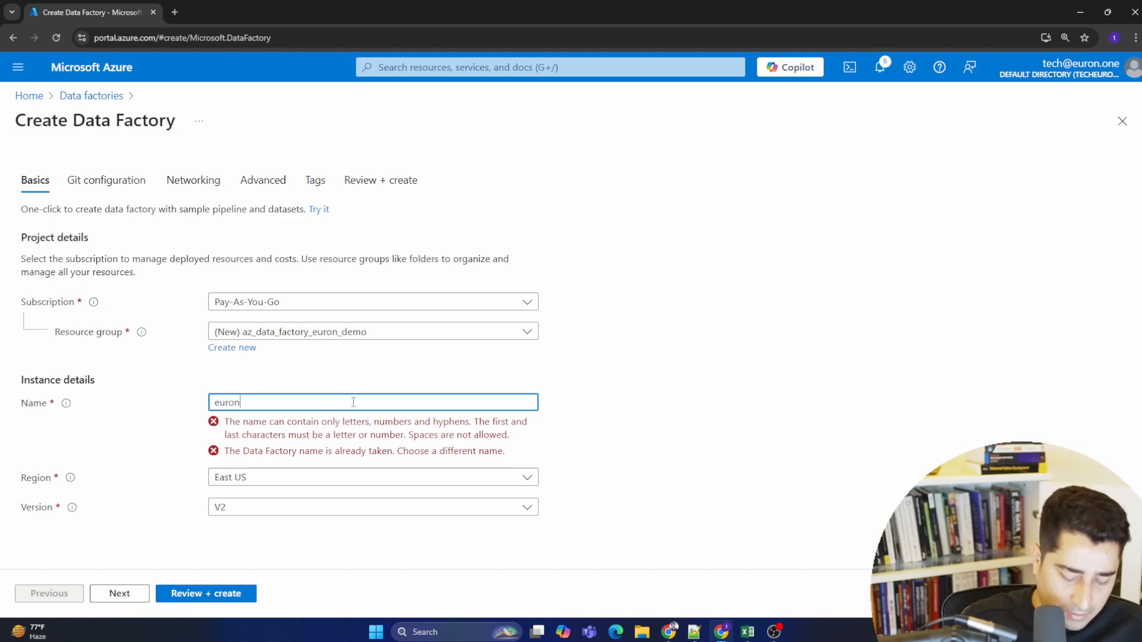
text(-)
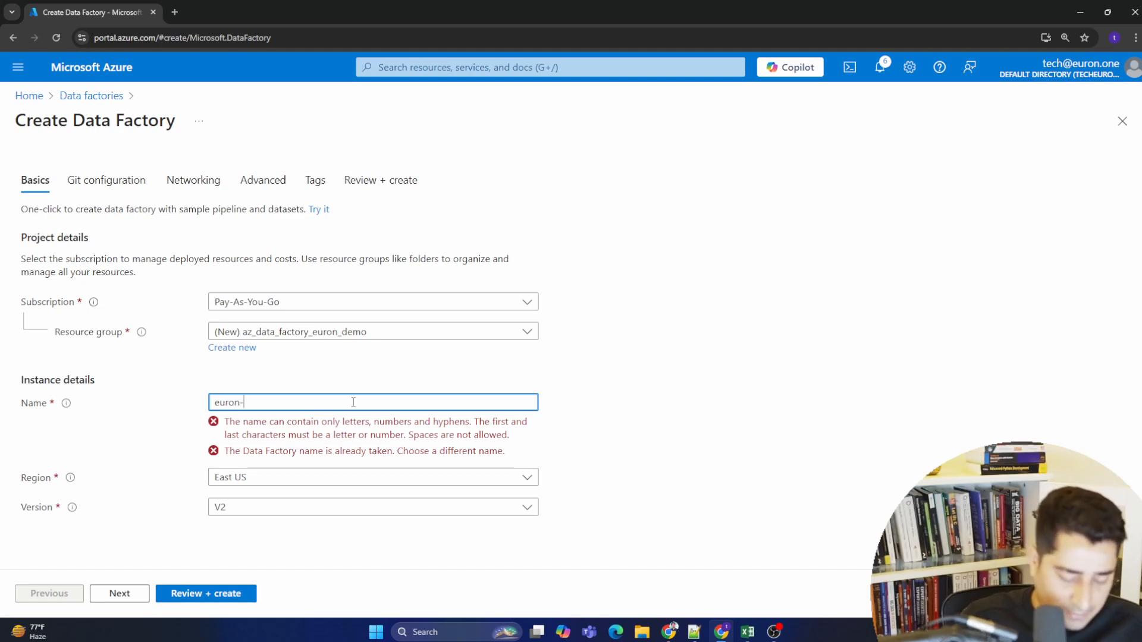
text(data-facto)
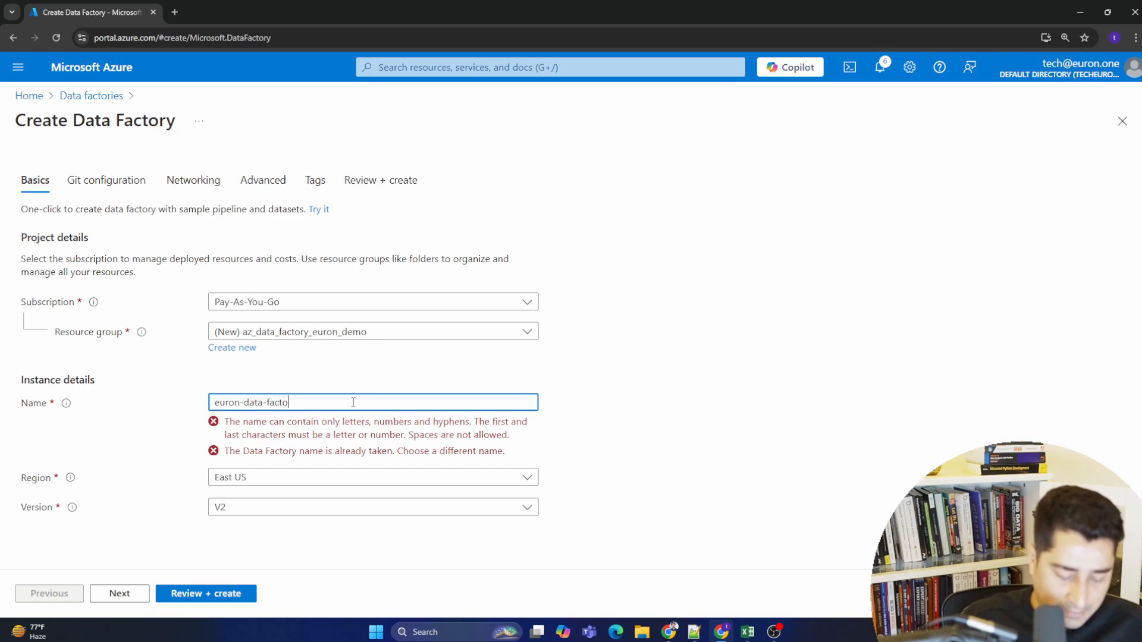
text(rory)
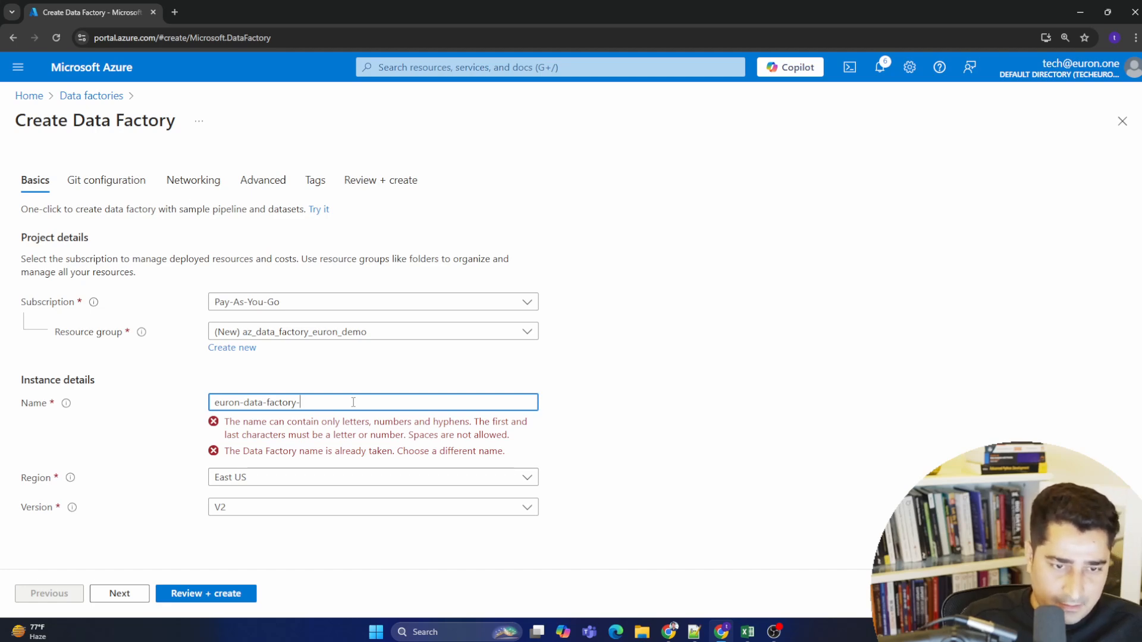
text(-demo)
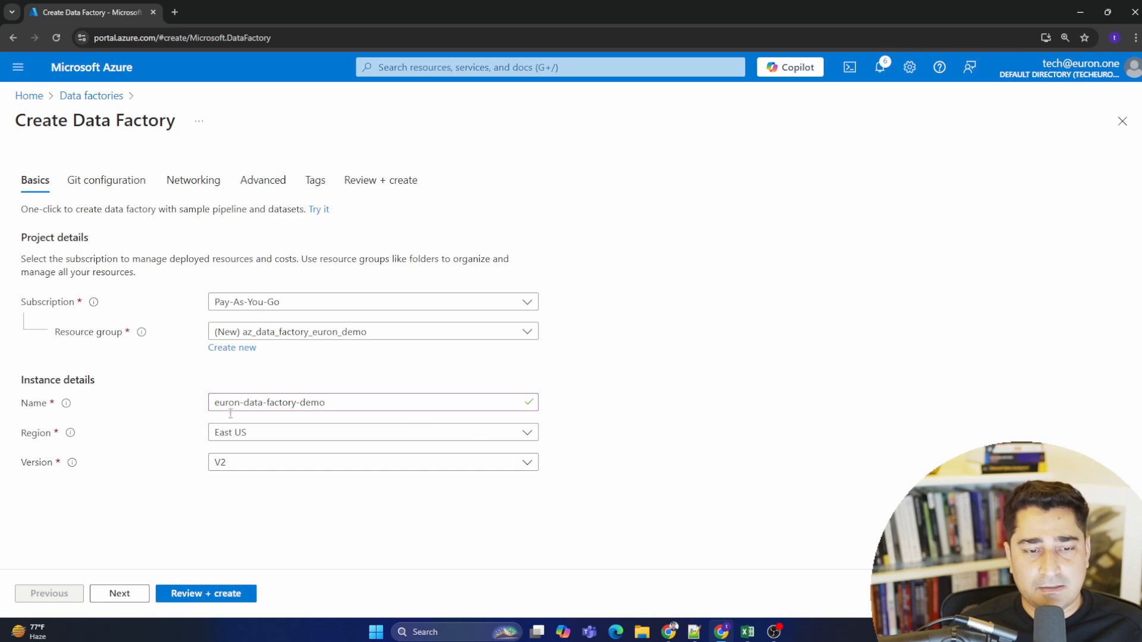
- Set the data factory's region to Central India
click(356, 440)
scroll(446, 248, down, 4)
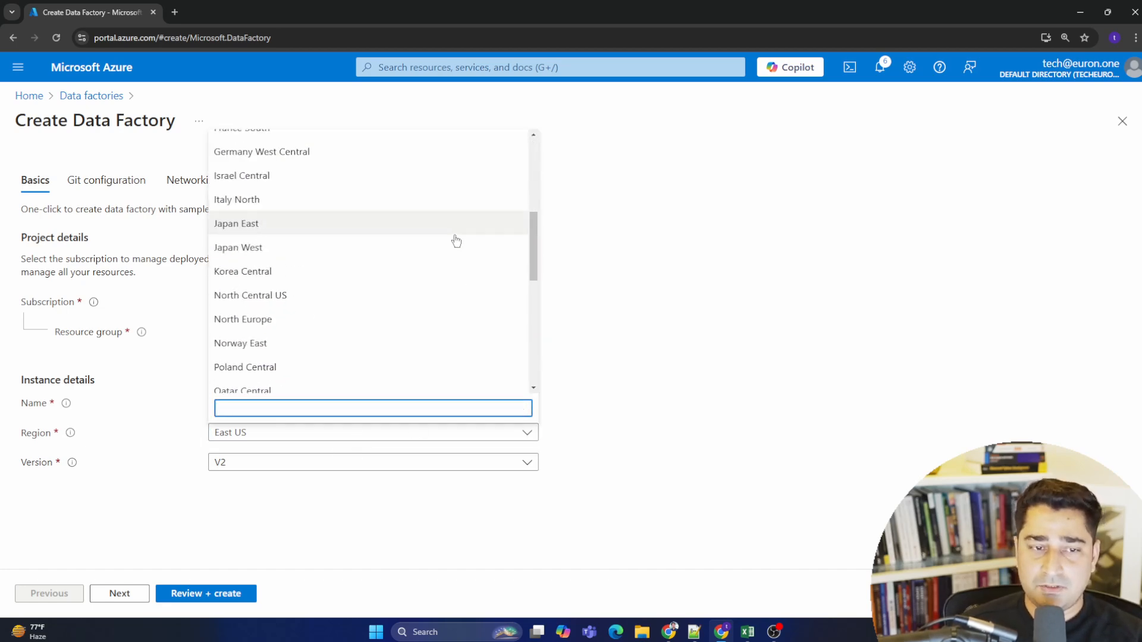
scroll(449, 319, down, 5)
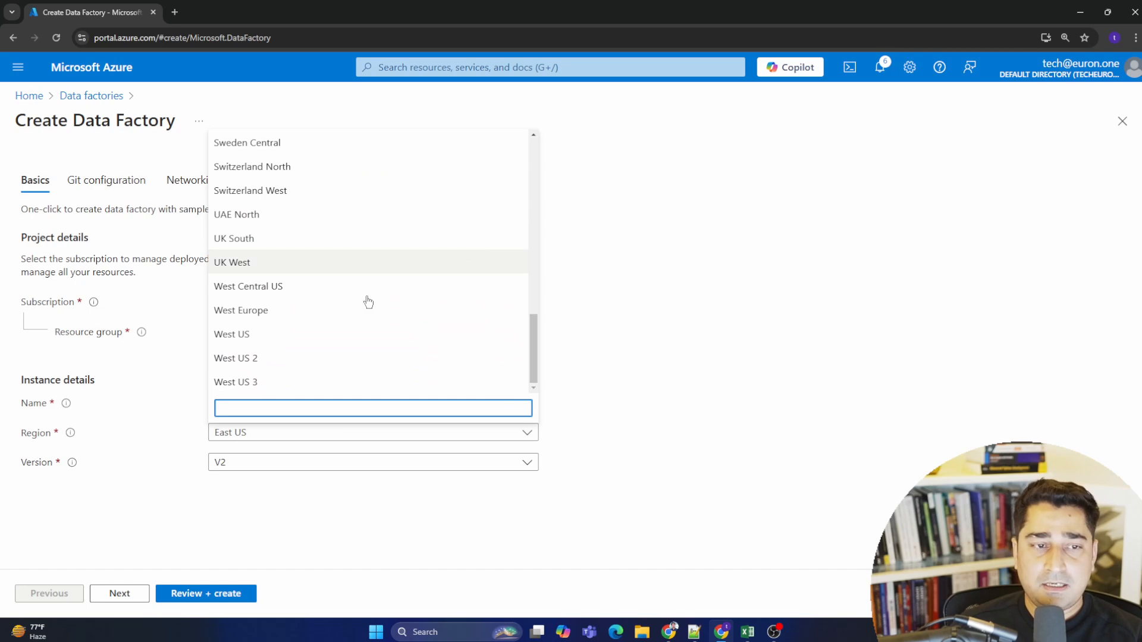
scroll(432, 311, up, 3)
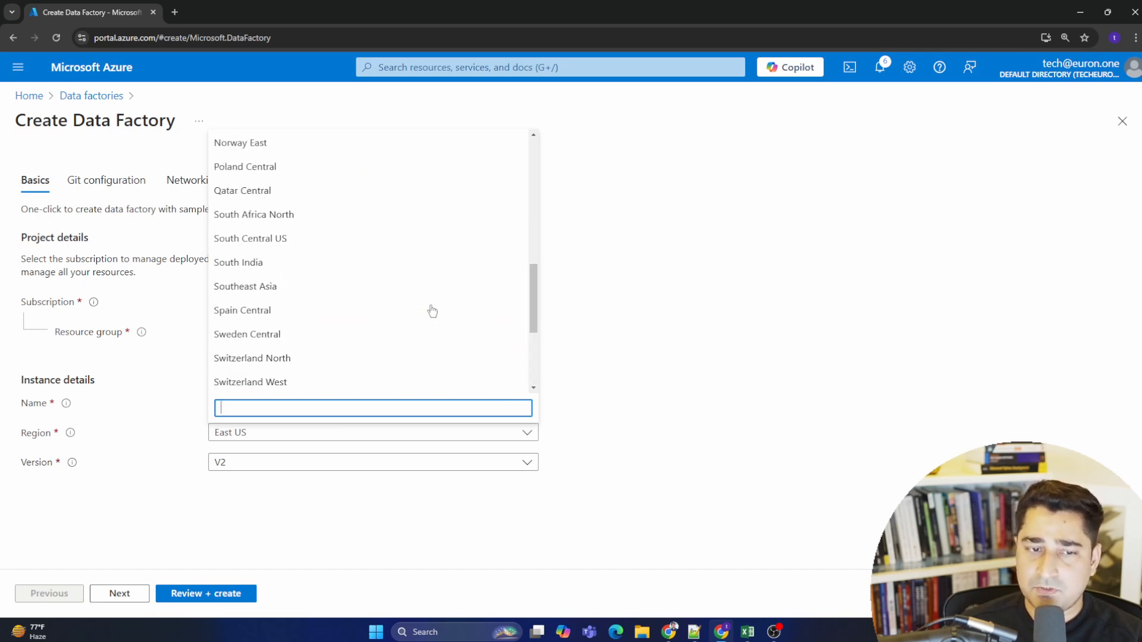
scroll(433, 311, up, 6)
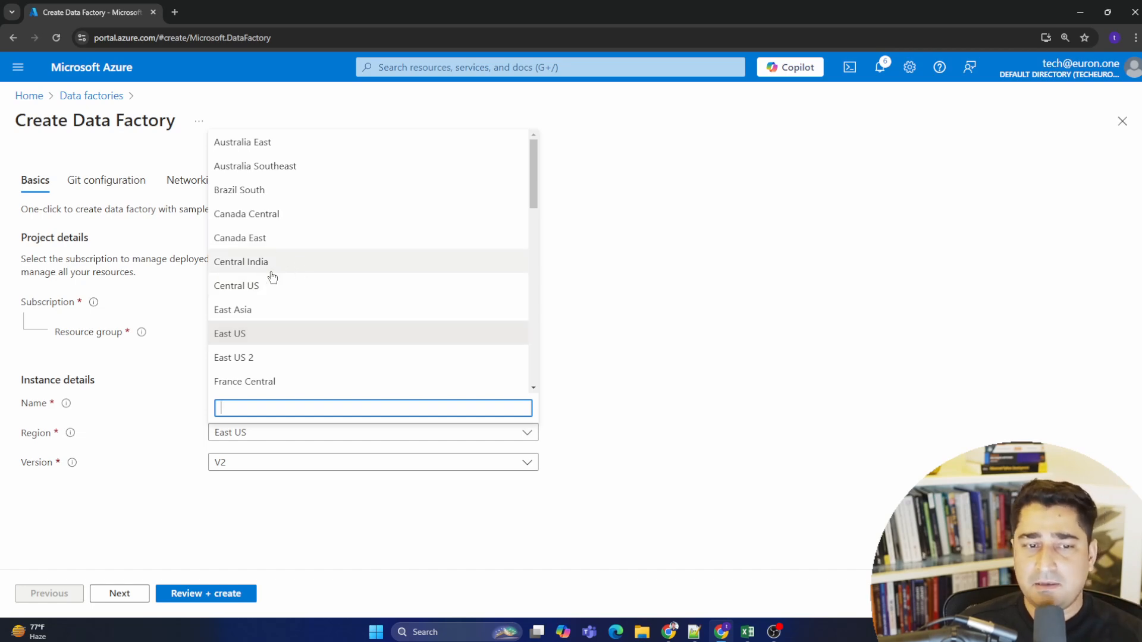
click(293, 263)
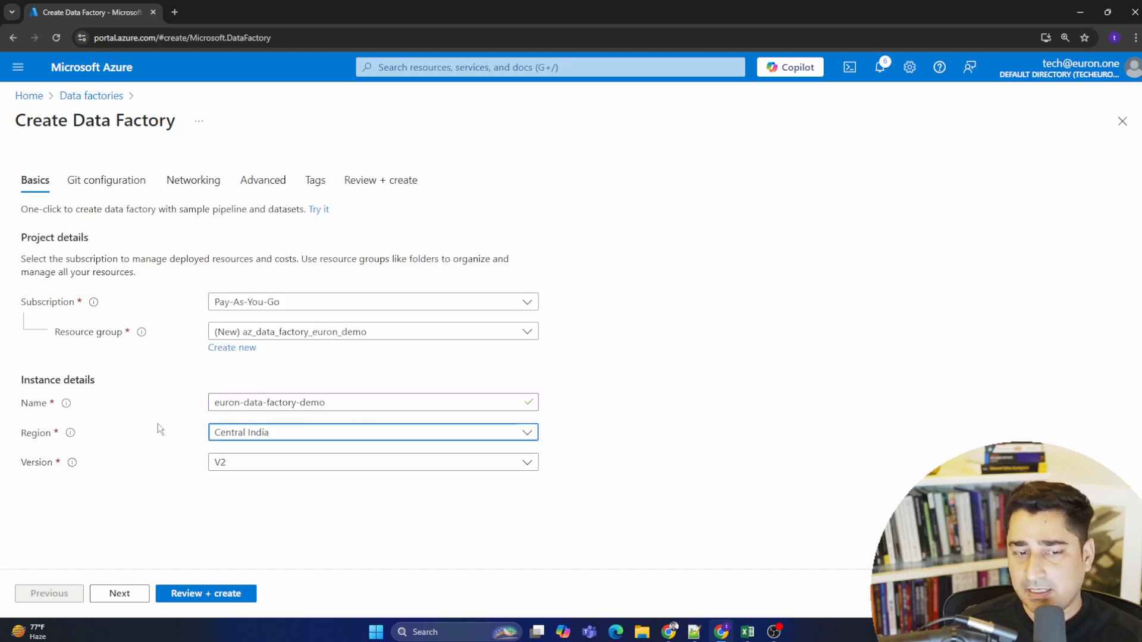
click(675, 455)
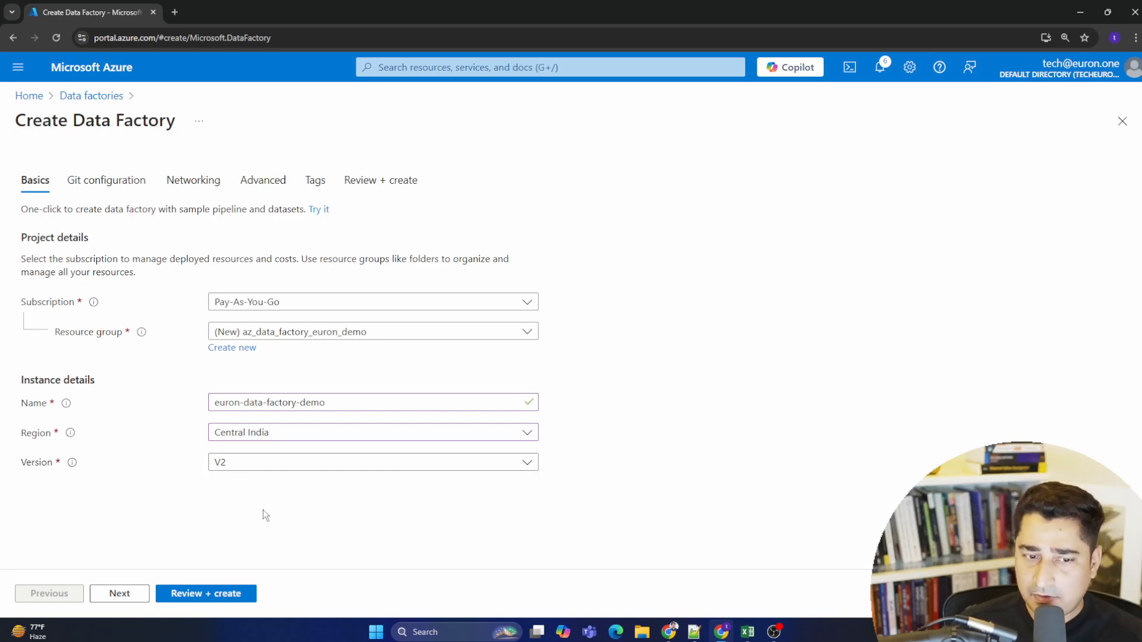
- Continue to Git configuration and choose to configure Git later
click(117, 594)
click(215, 263)
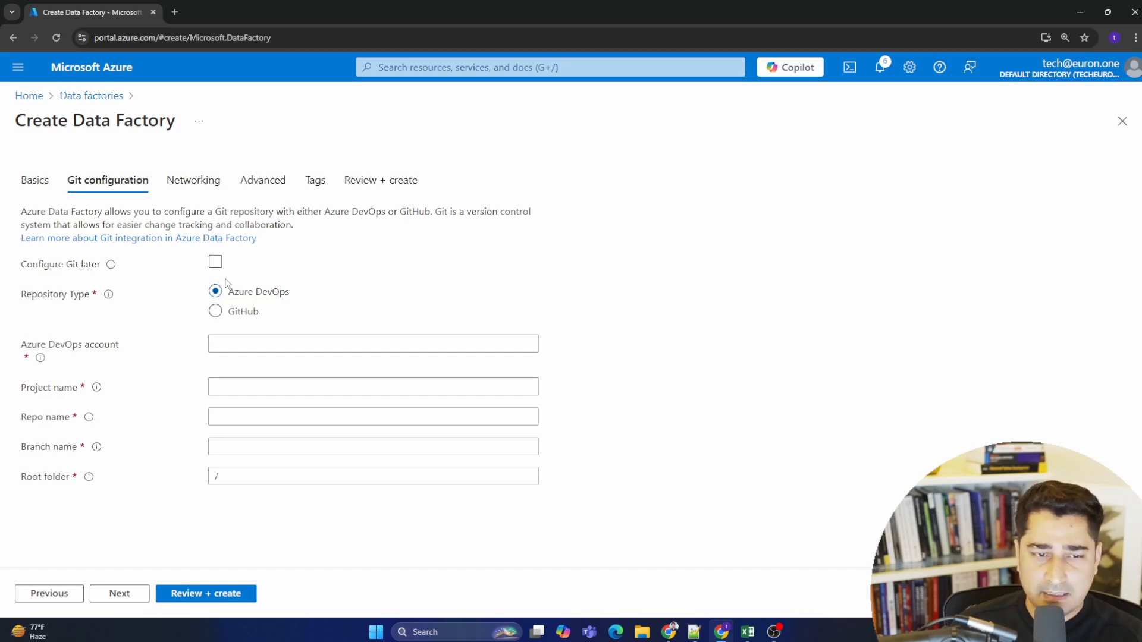
click(215, 262)
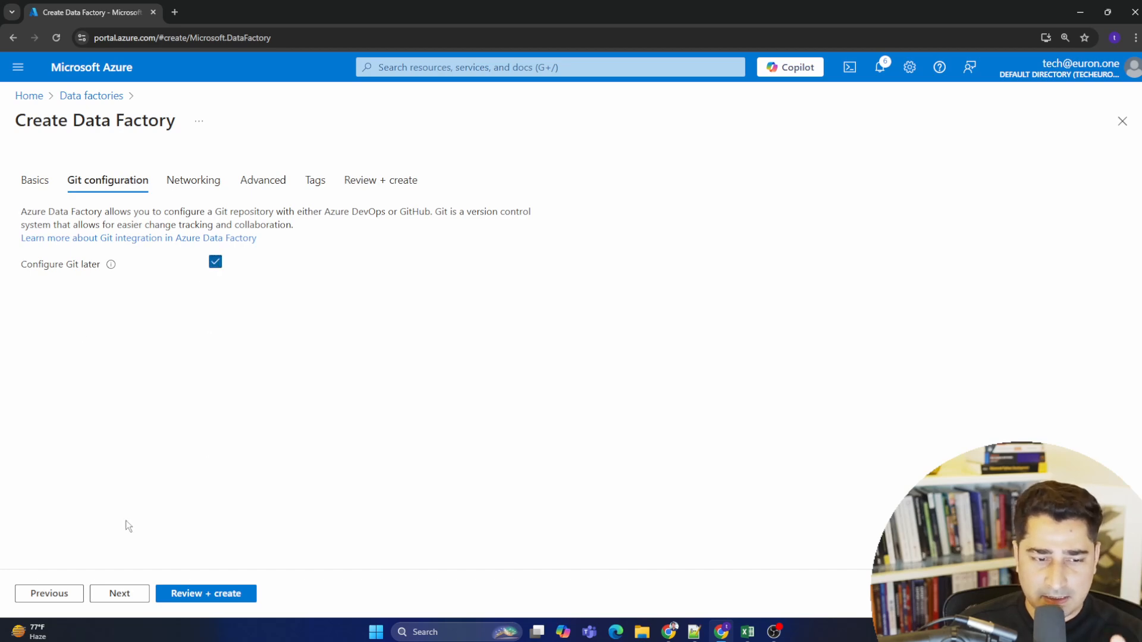
- Advance through Networking, Advanced and Tags with default settings and review the data factory summary
click(125, 593)
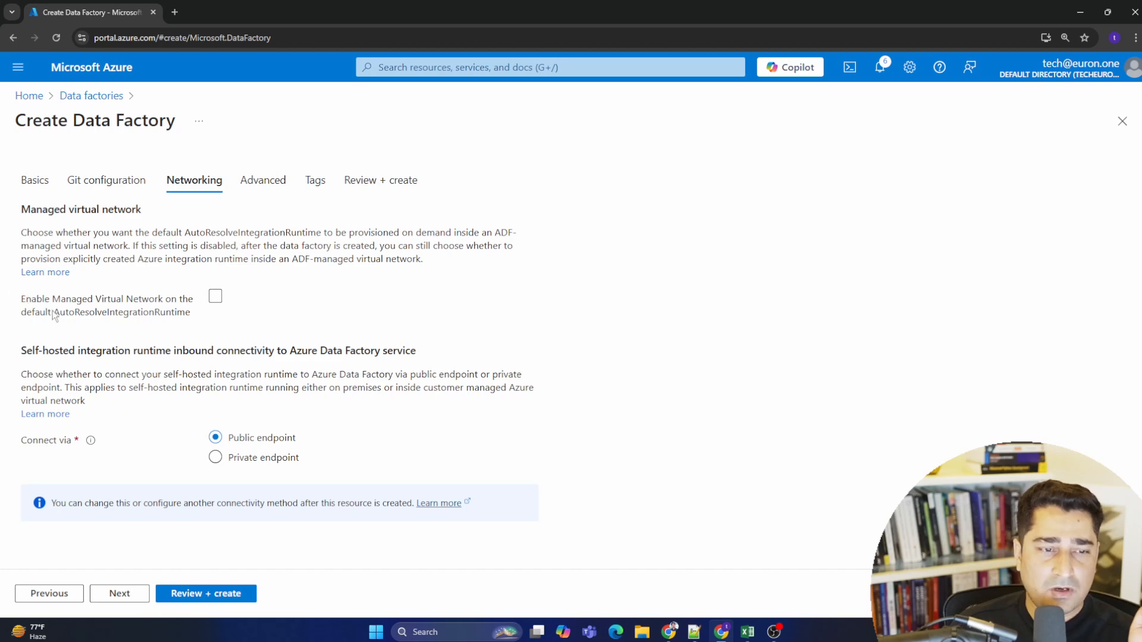
drag(15, 301, 218, 316)
click(206, 316)
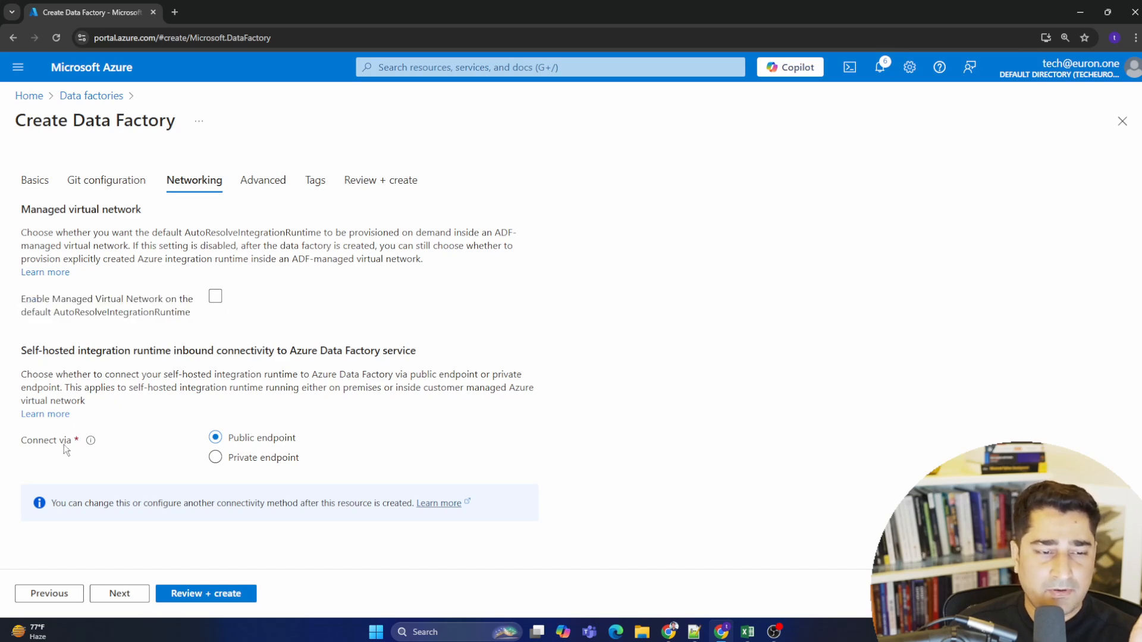
click(121, 595)
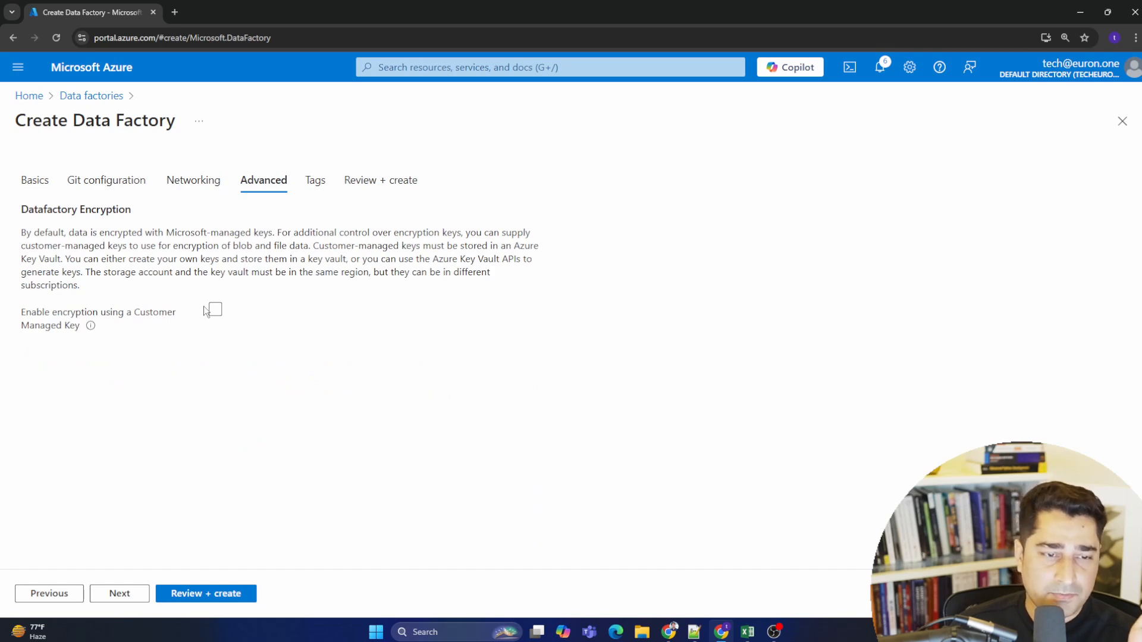
click(120, 593)
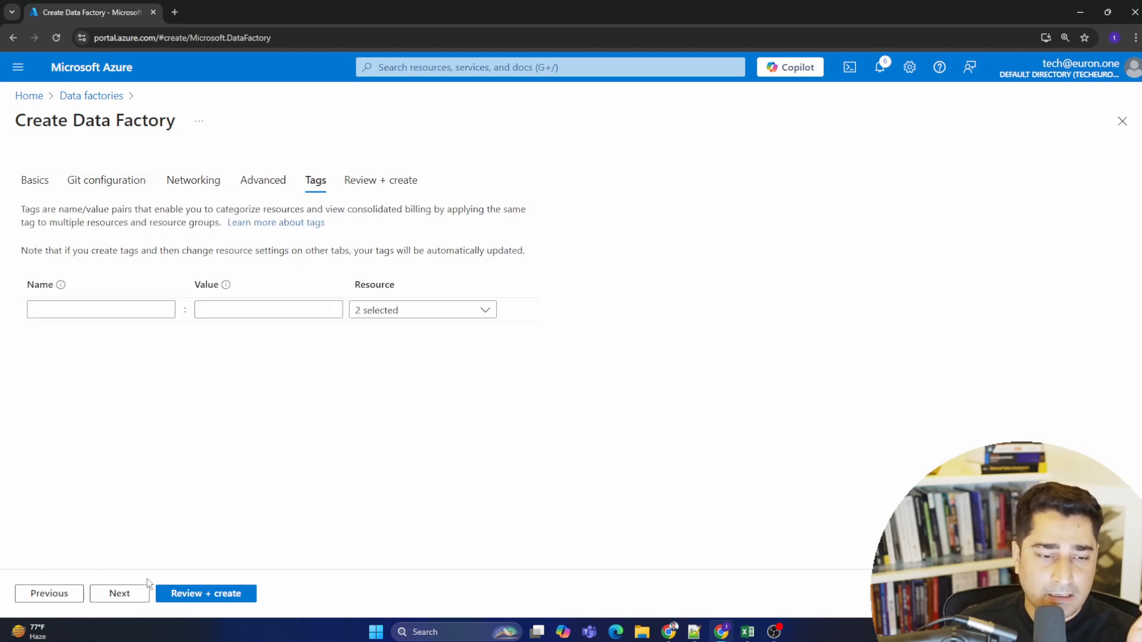
click(134, 594)
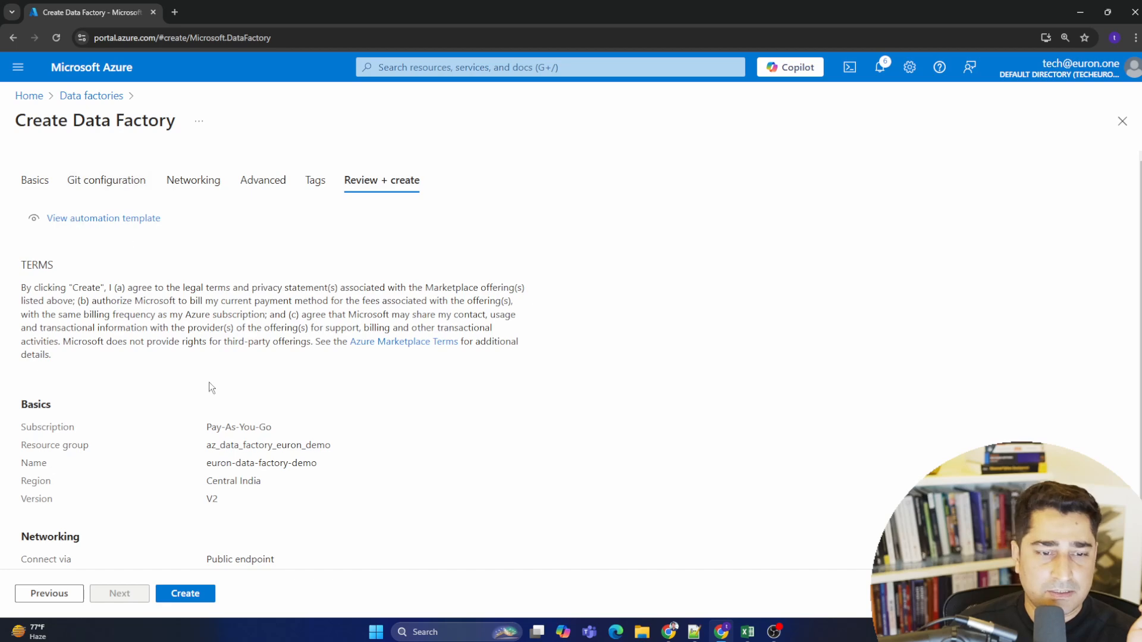
scroll(188, 480, down, 1)
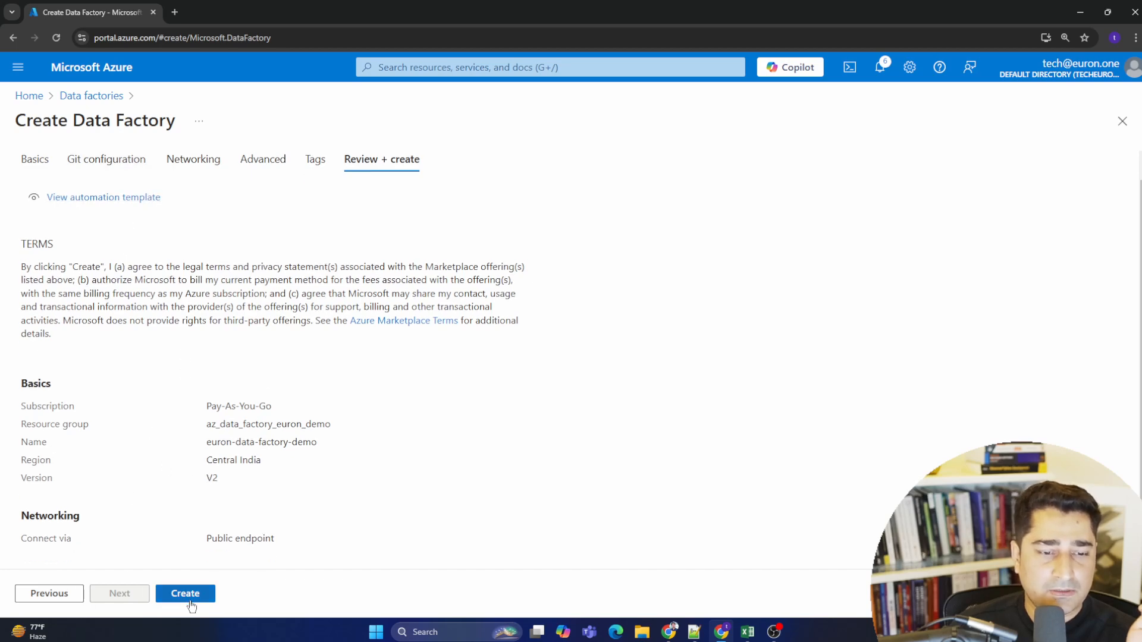
drag(20, 404, 287, 544)
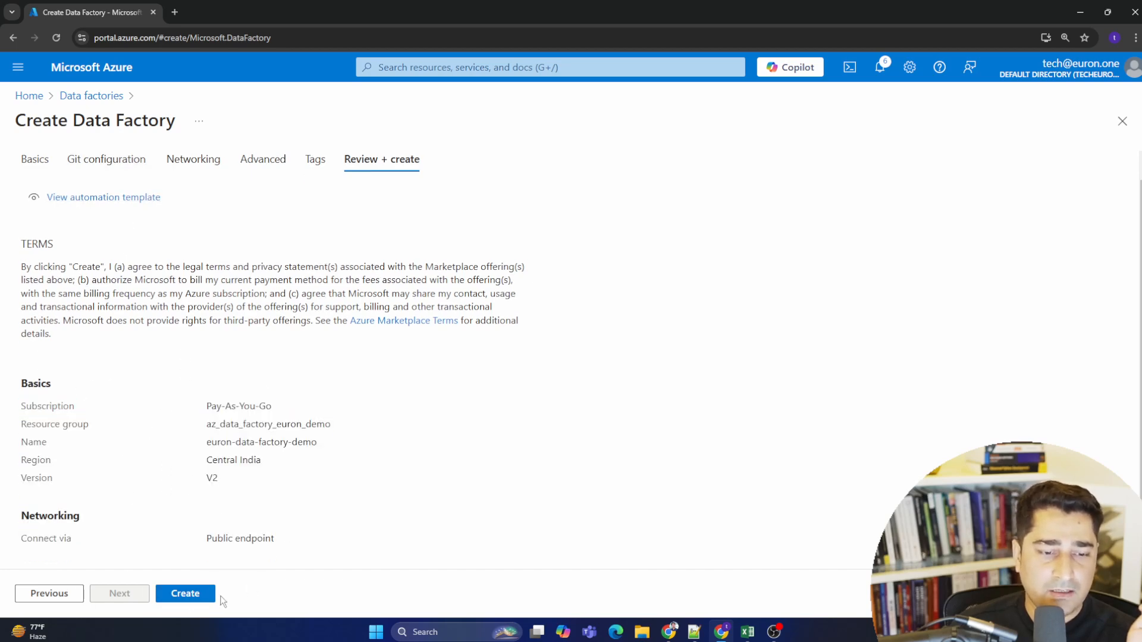
- Create the data factory
click(182, 592)
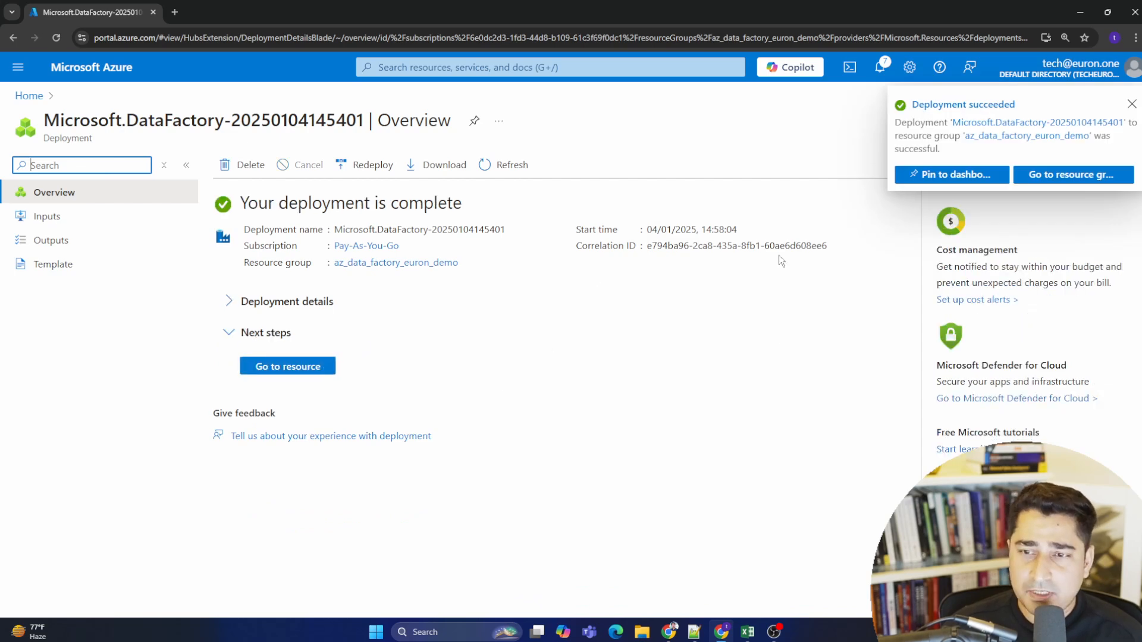
- Pin the deployment to a new private dashboard named euron_demo
click(963, 182)
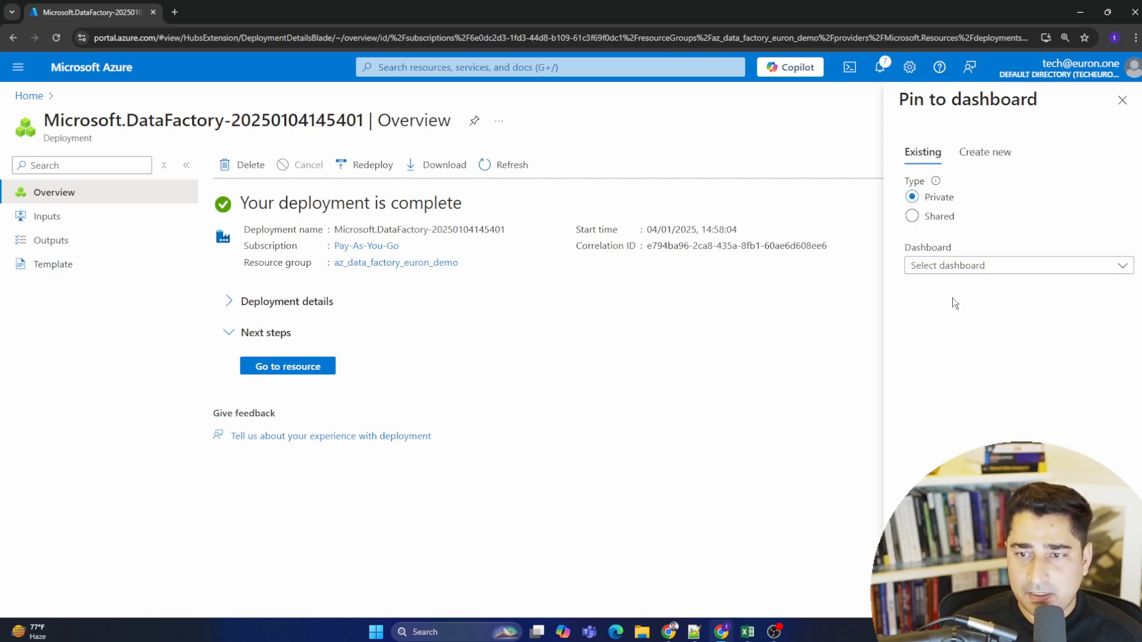
click(985, 152)
click(988, 259)
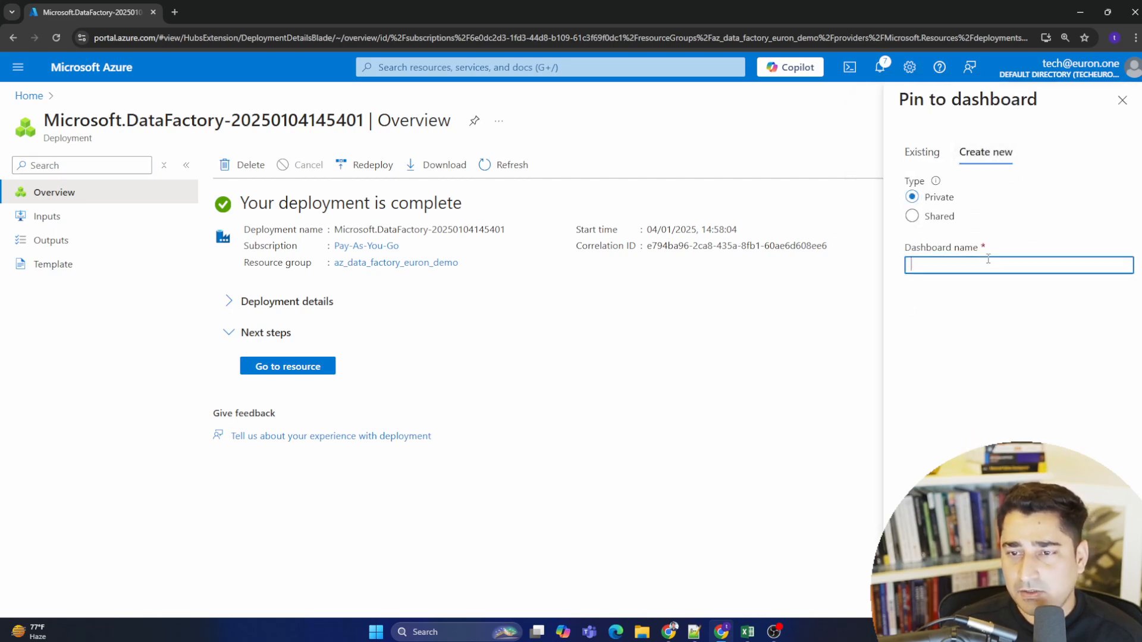
text(euron)
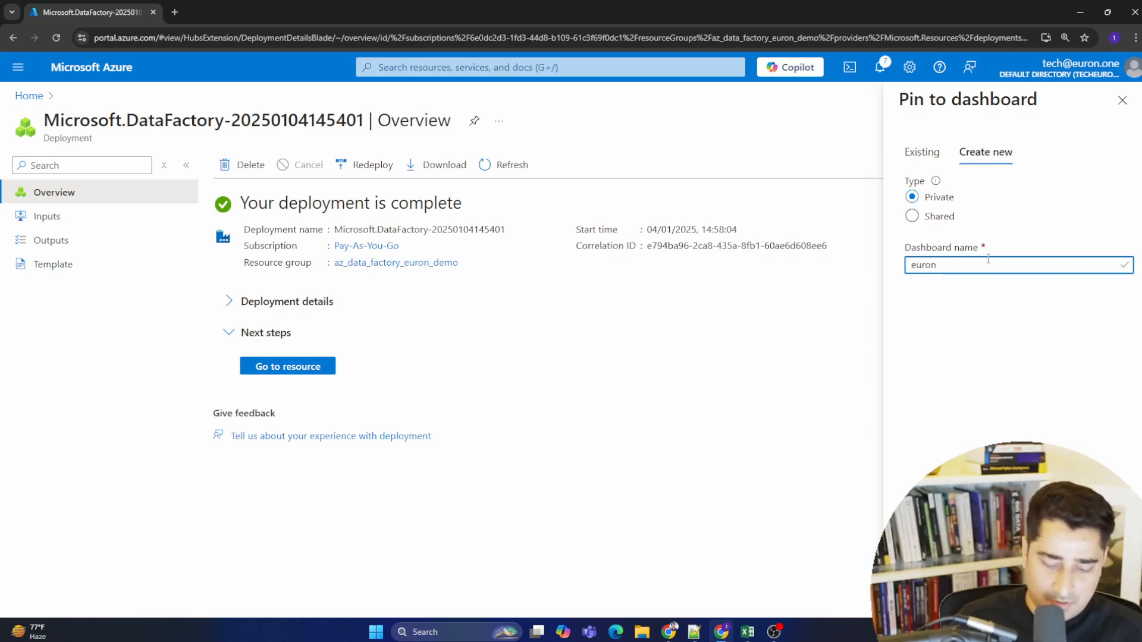
text(_demo)
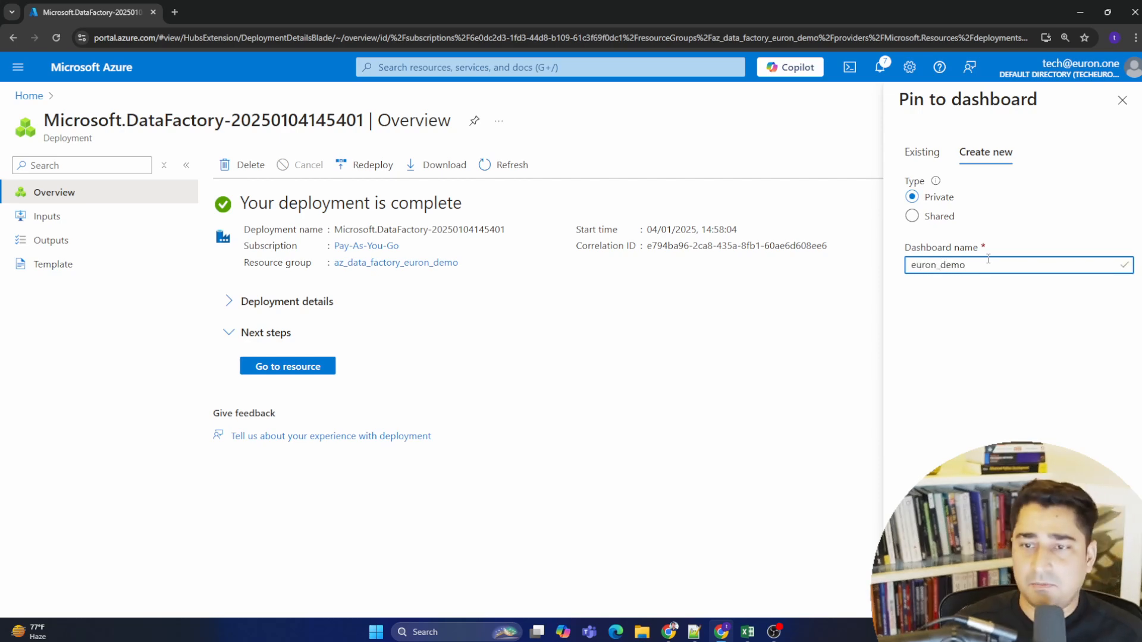
click(941, 356)
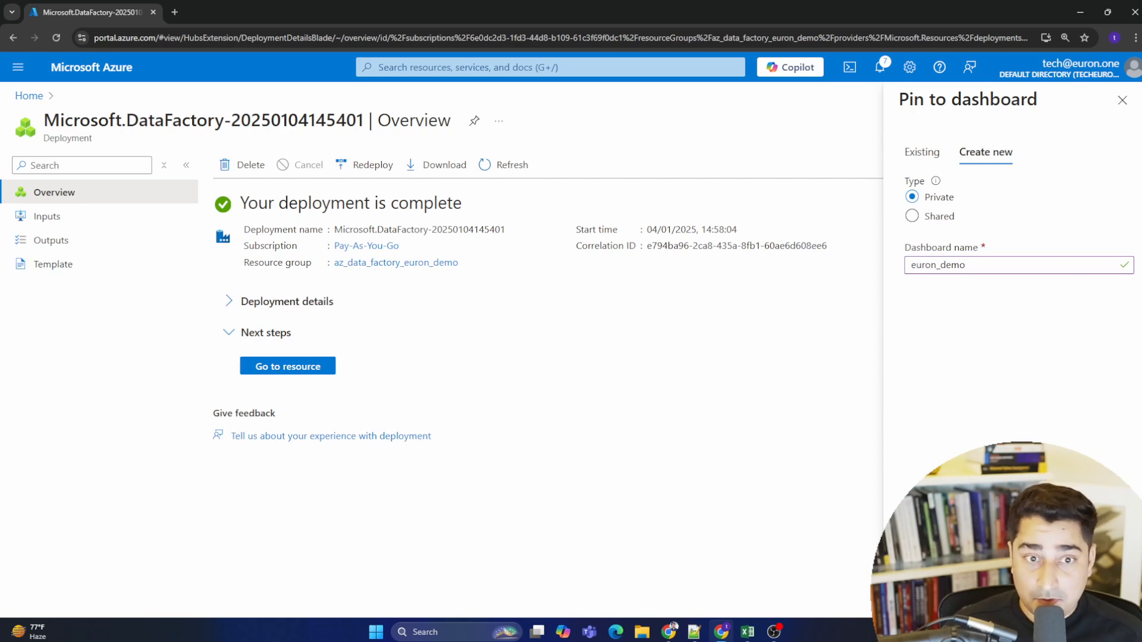
click(938, 599)
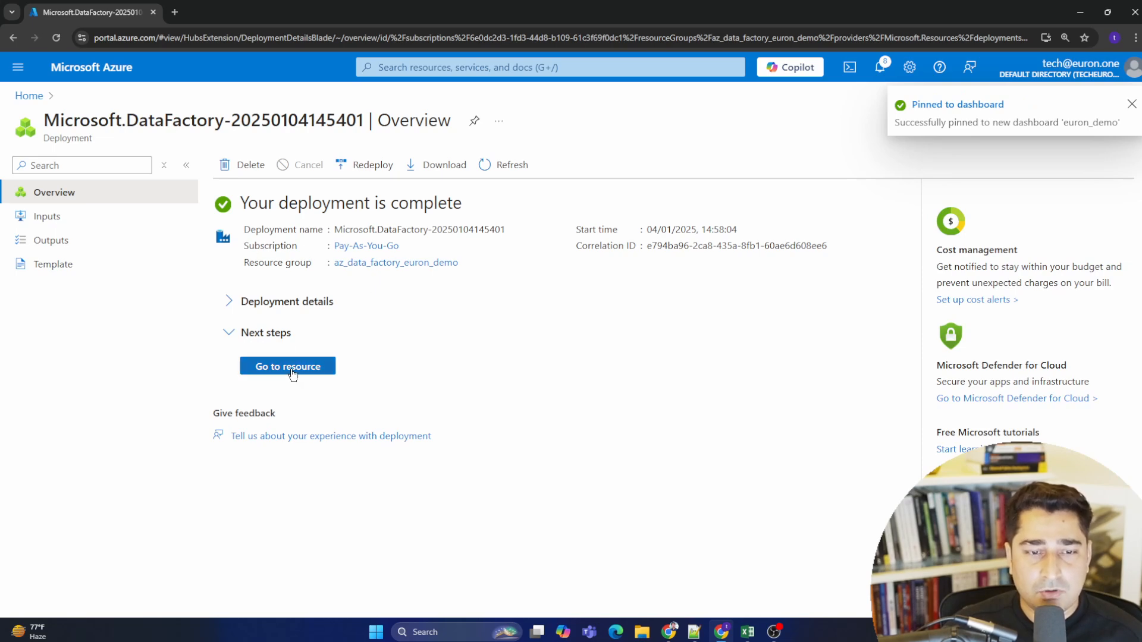
- Expand the deployment details to examine the deployed data factory resource
drag(243, 203, 484, 212)
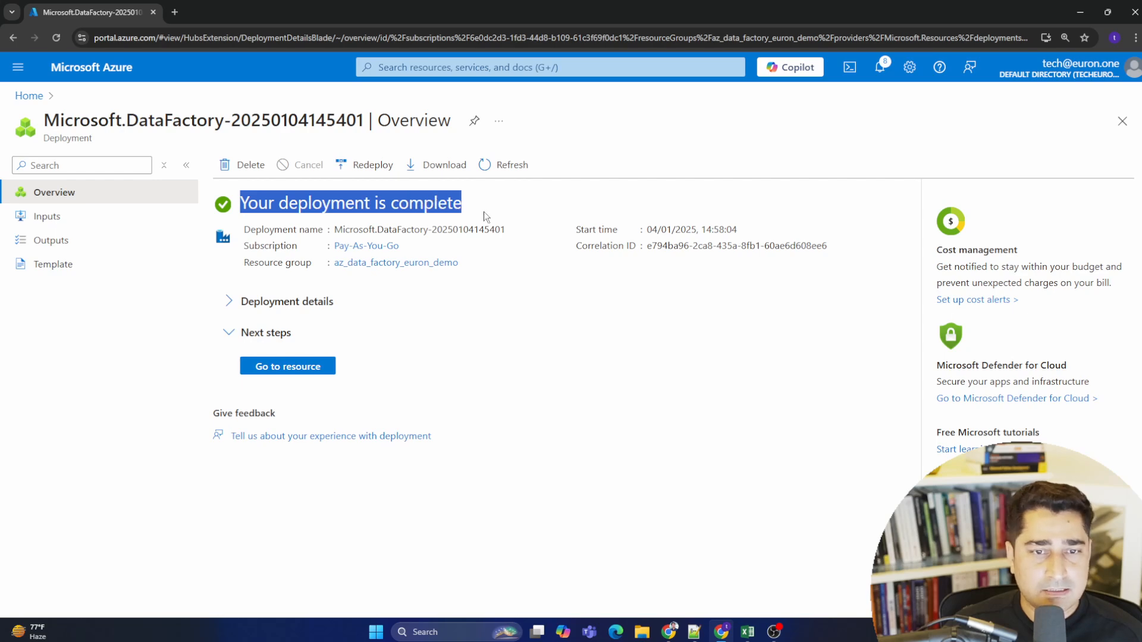
mouse_move(238, 204)
mouse_down()
mouse_move(491, 213)
mouse_move(240, 209)
mouse_up()
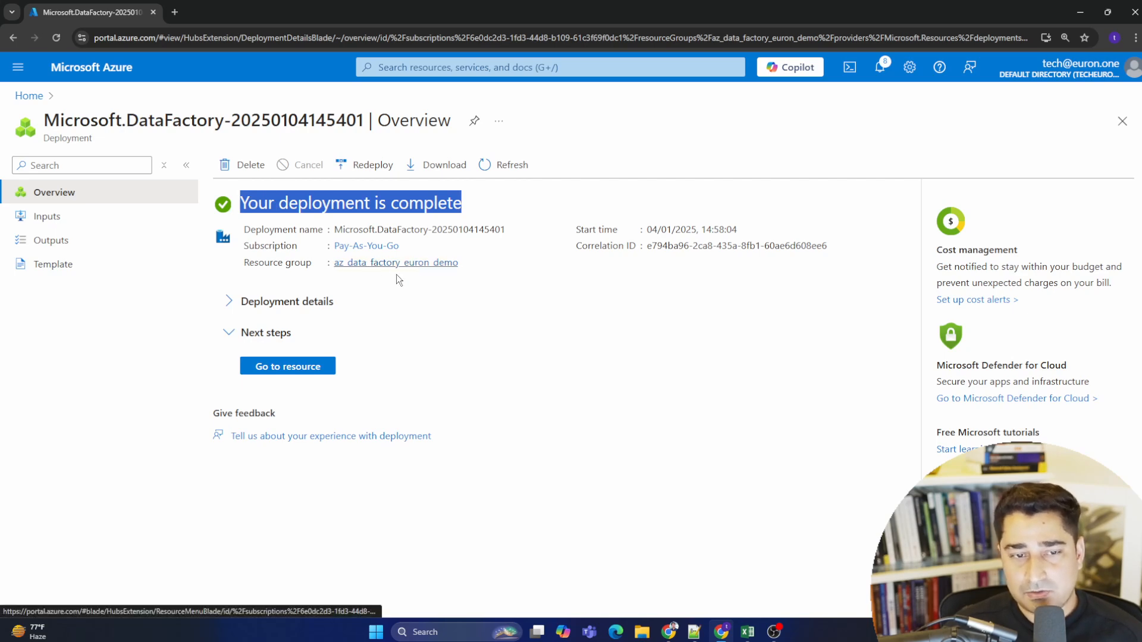
click(228, 308)
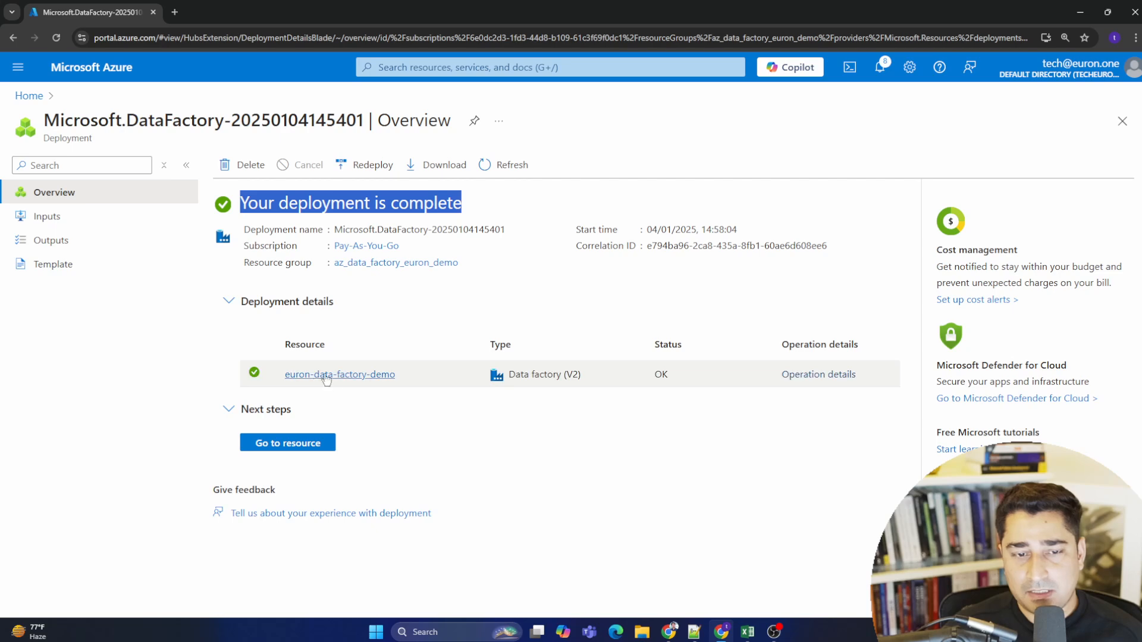
mouse_move(332, 385)
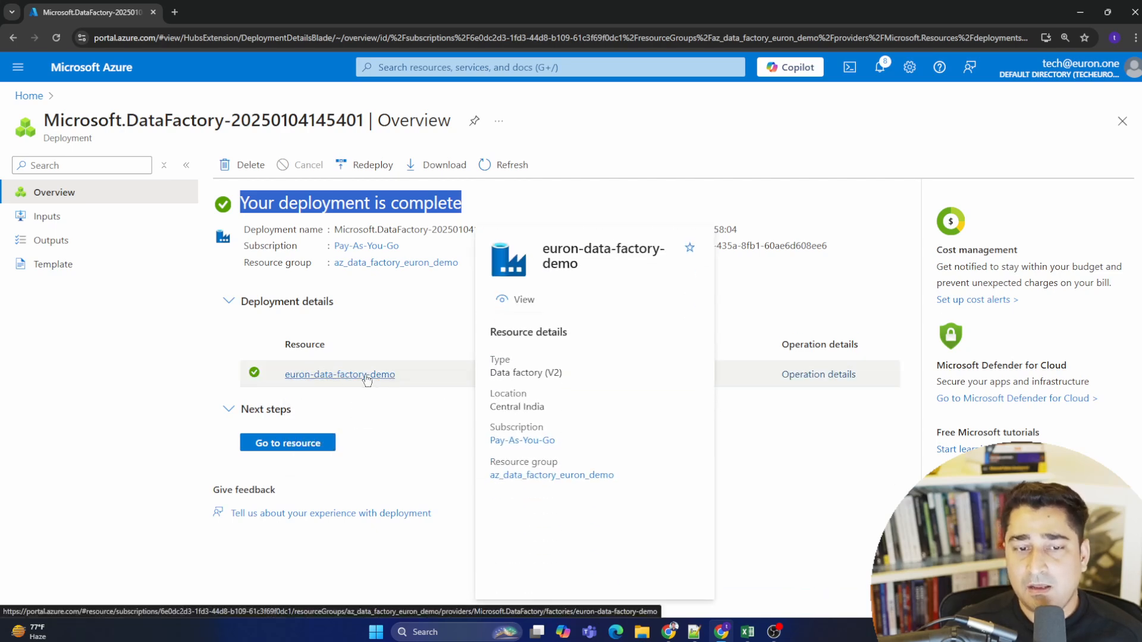
- Go to the deployed euron-data-factory-demo resource and review its overview page
click(299, 446)
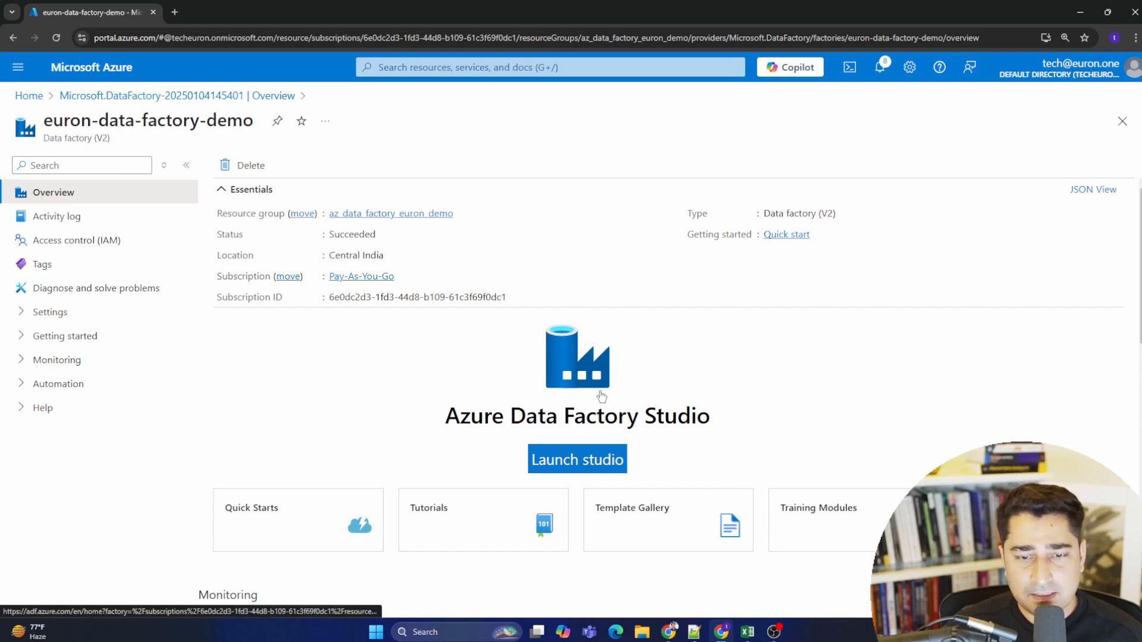
scroll(601, 395, down, 3)
scroll(480, 359, up, 2)
scroll(480, 359, up, 2)
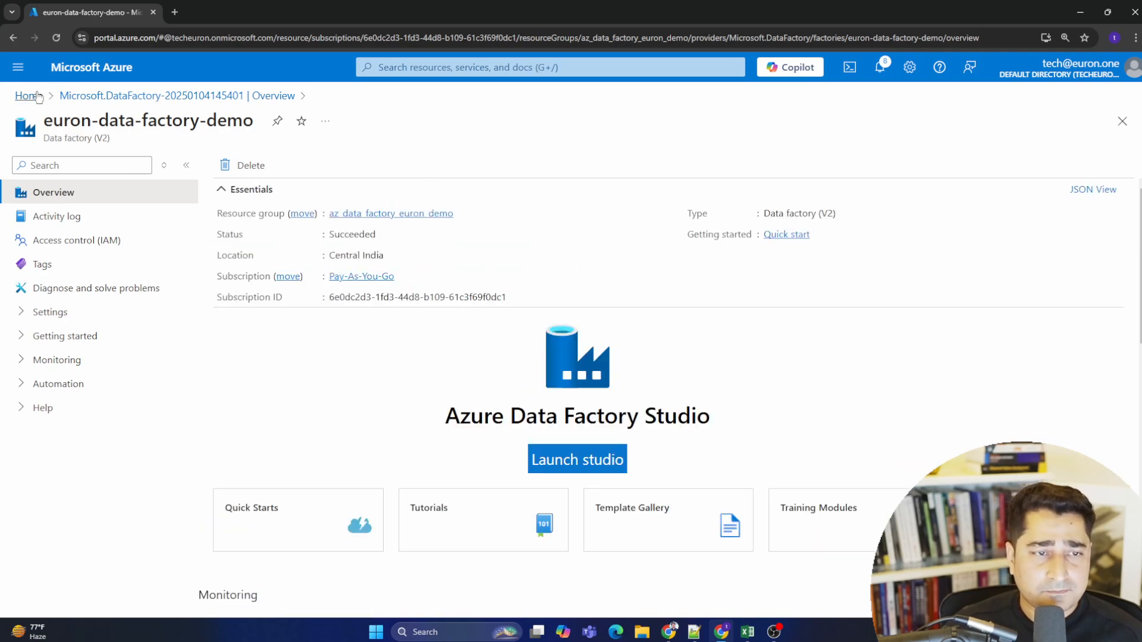
- Return home, start creating a resource and search the marketplace for storage account
click(33, 96)
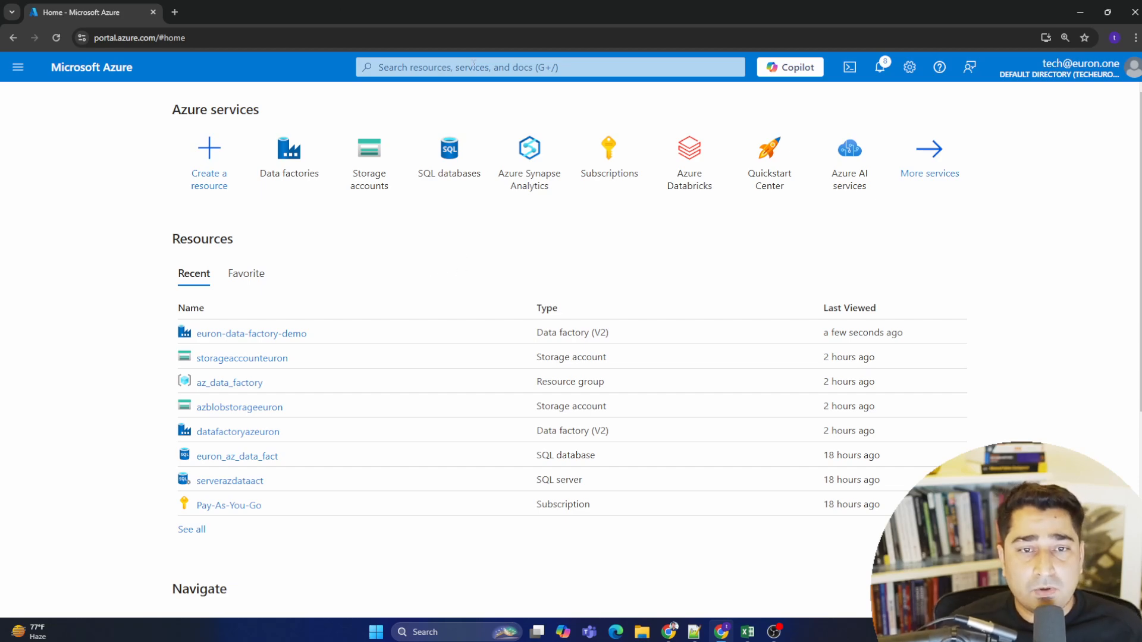
click(208, 148)
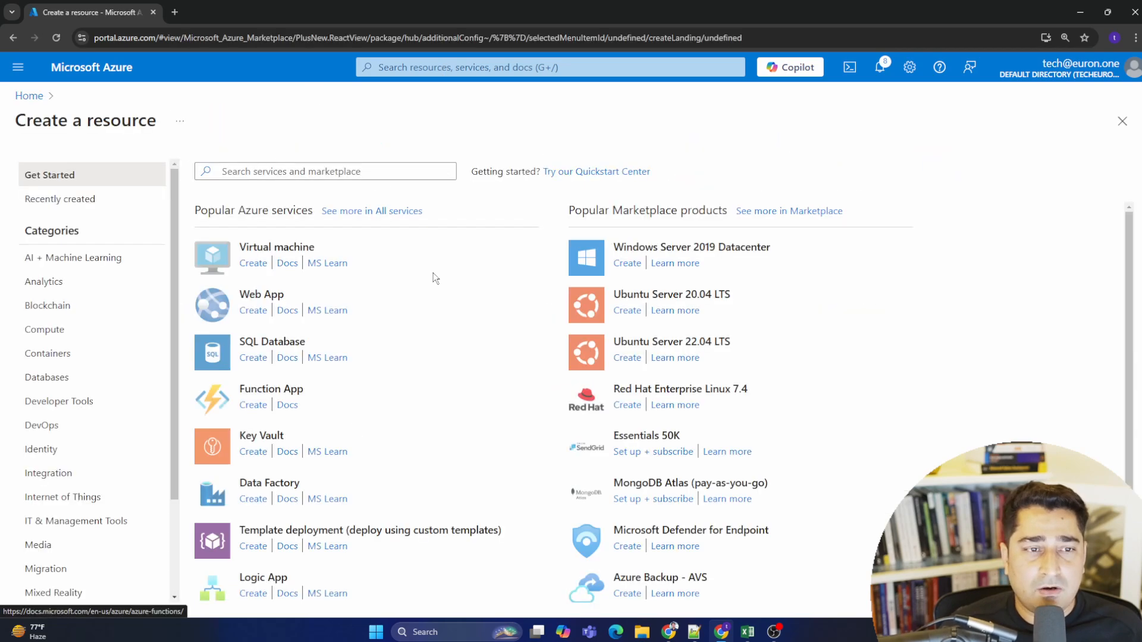
click(274, 172)
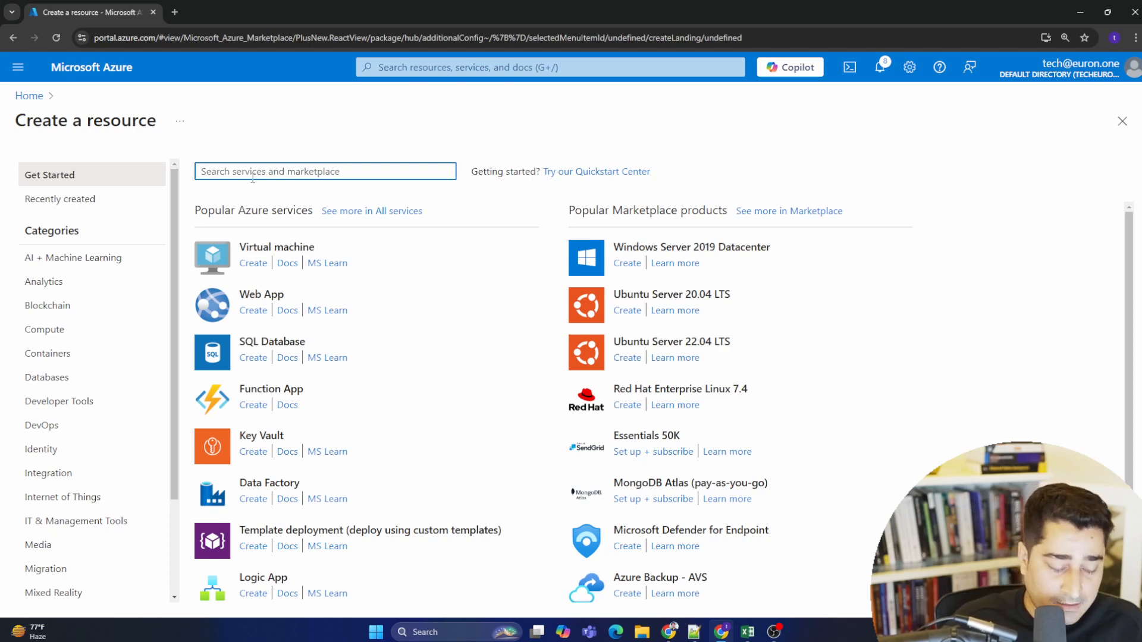
text(stor)
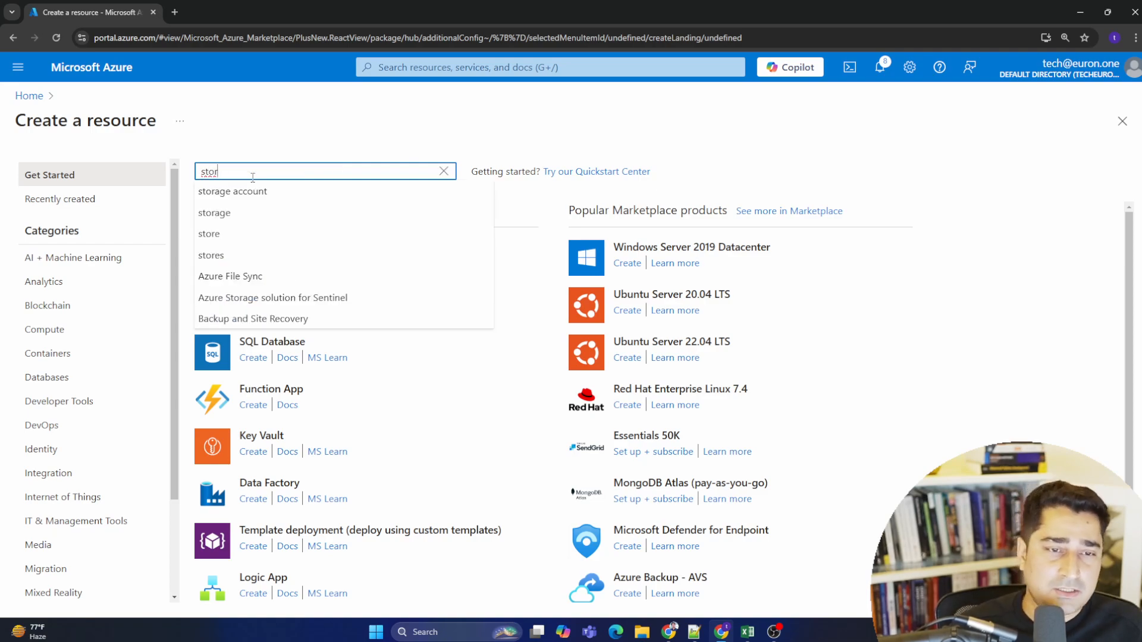
click(258, 192)
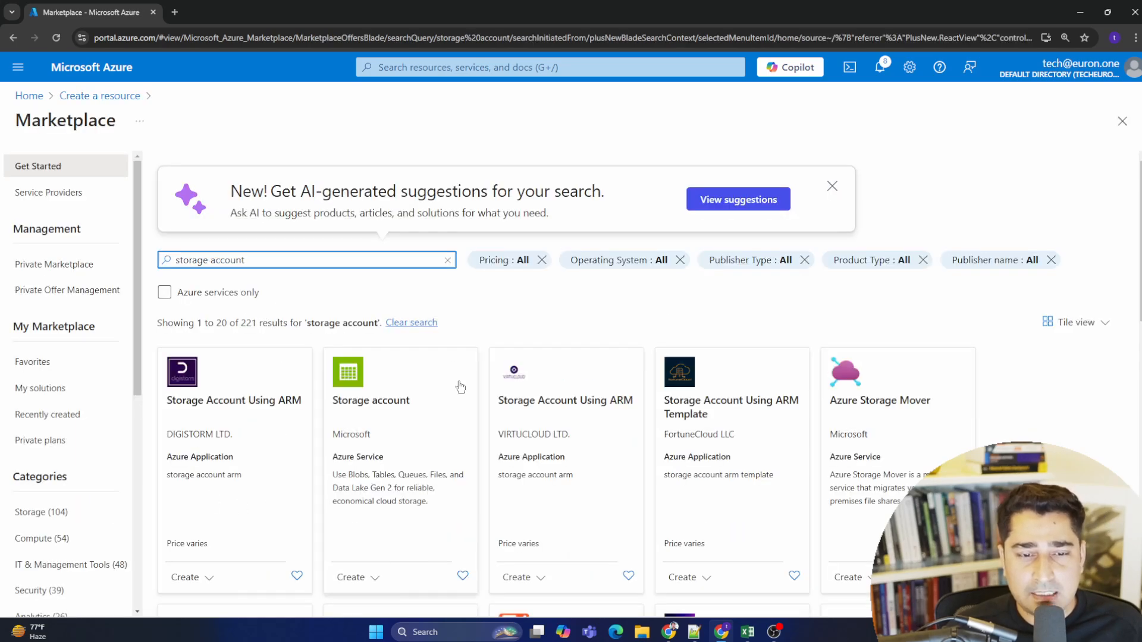
scroll(460, 387, down, 2)
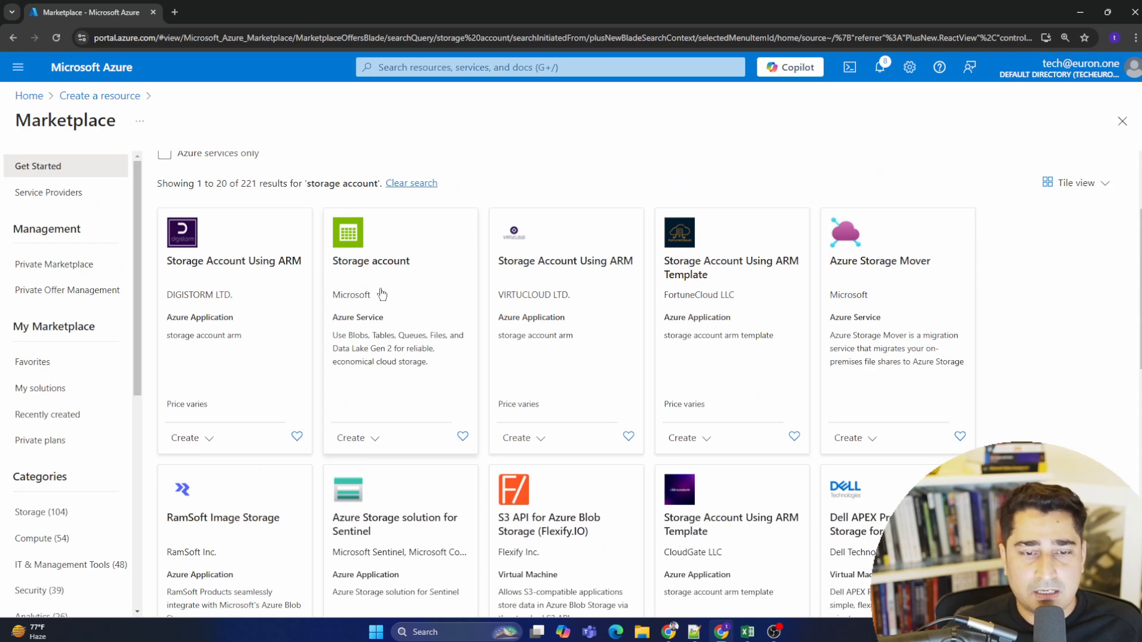
scroll(434, 288, down, 2)
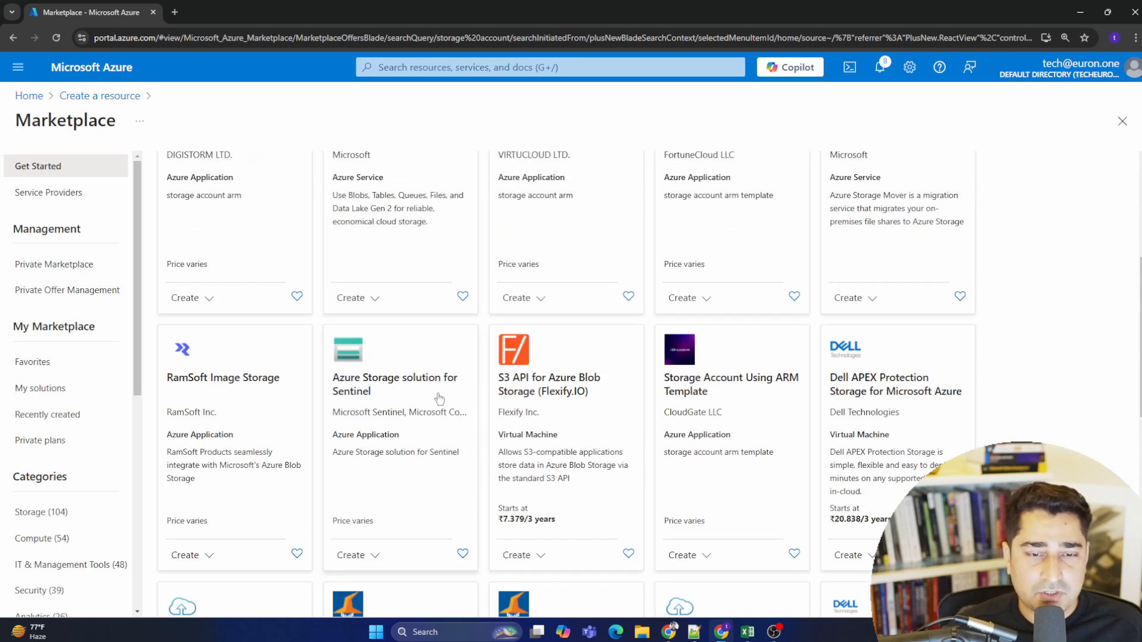
scroll(425, 428, up, 4)
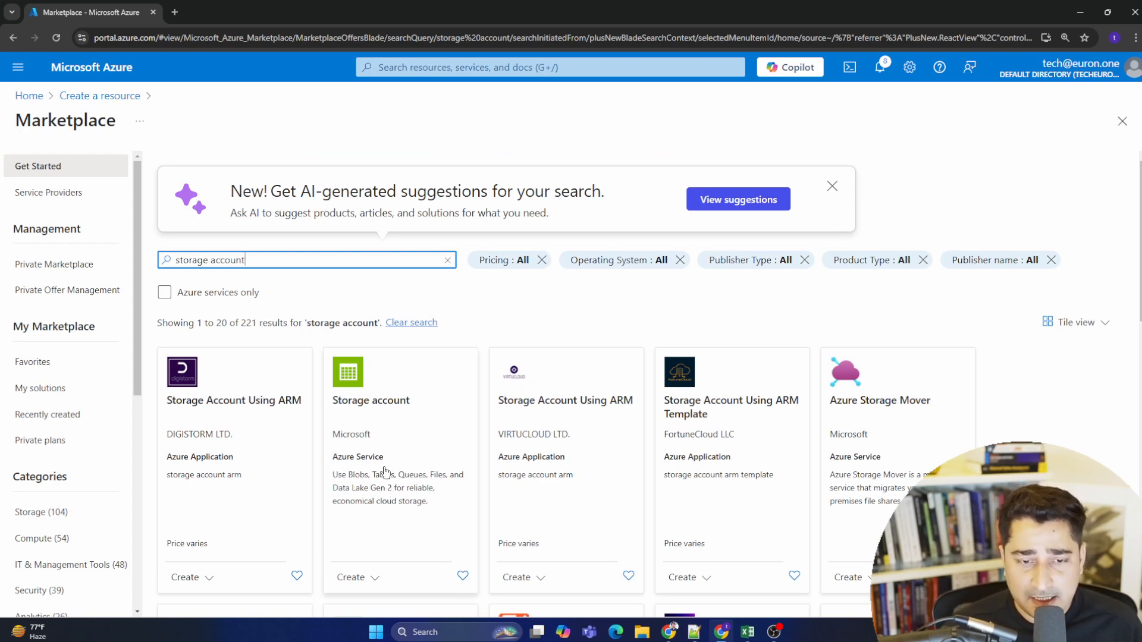
click(1005, 630)
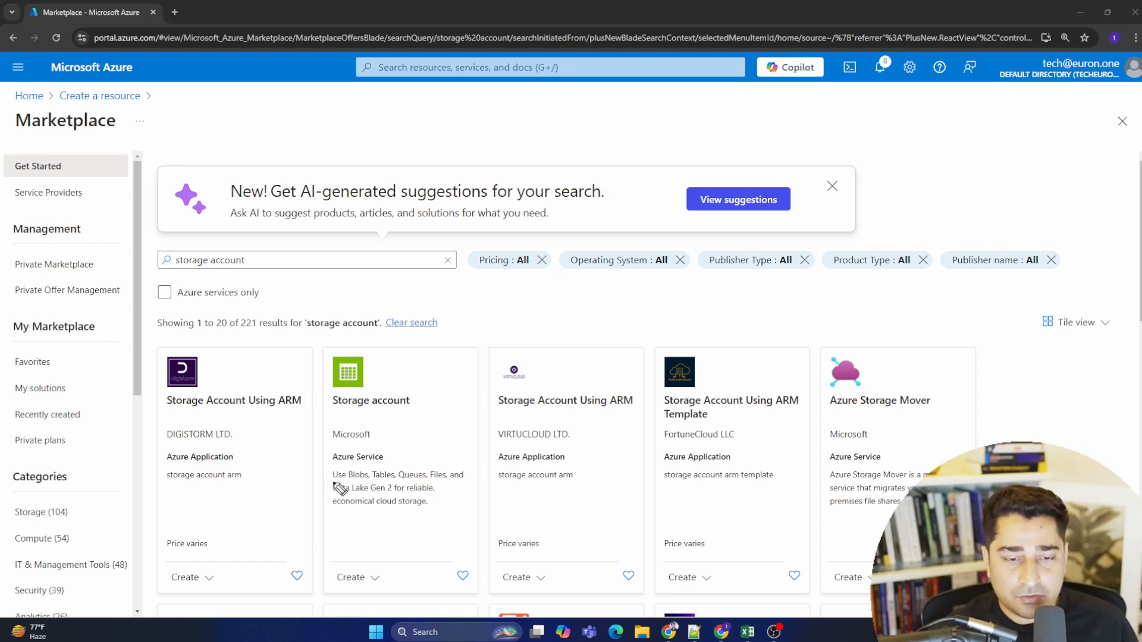
drag(333, 481, 361, 482)
drag(377, 483, 457, 482)
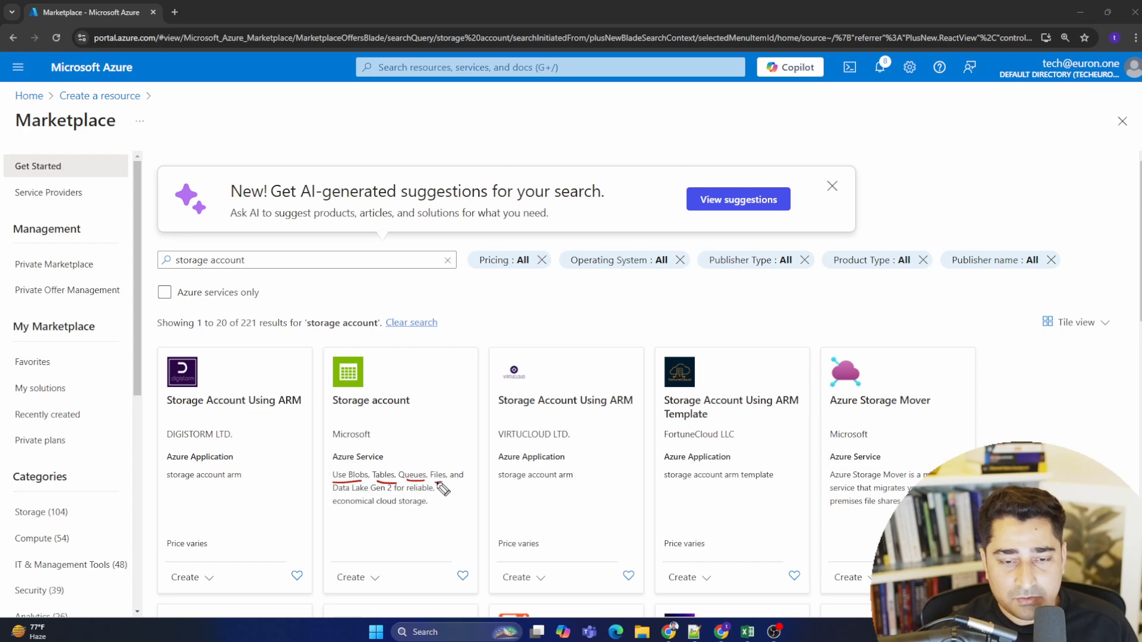
drag(333, 493, 434, 493)
drag(341, 509, 433, 510)
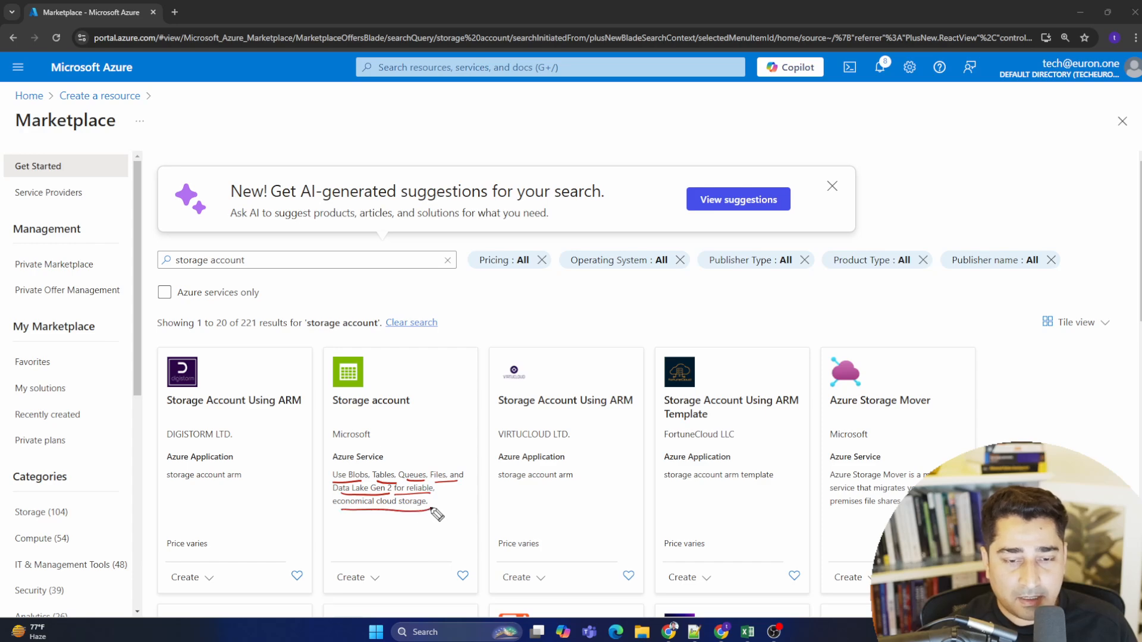
mouse_move(345, 420)
mouse_down()
mouse_move(323, 400)
mouse_move(359, 419)
mouse_up()
drag(350, 483, 388, 482)
drag(405, 481, 459, 484)
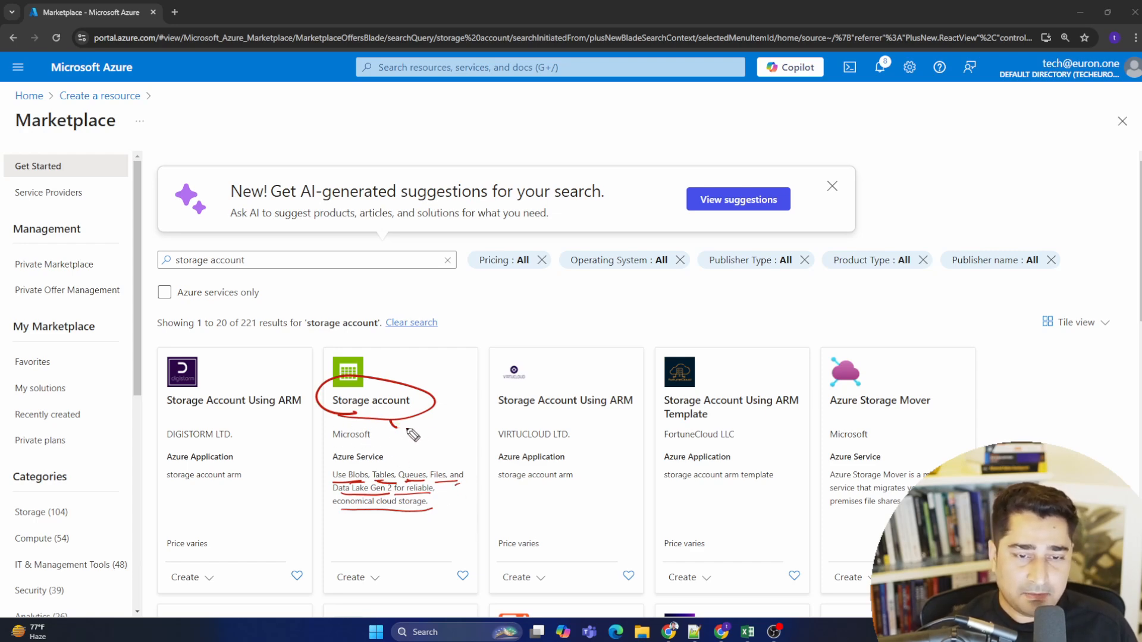
drag(392, 422, 429, 423)
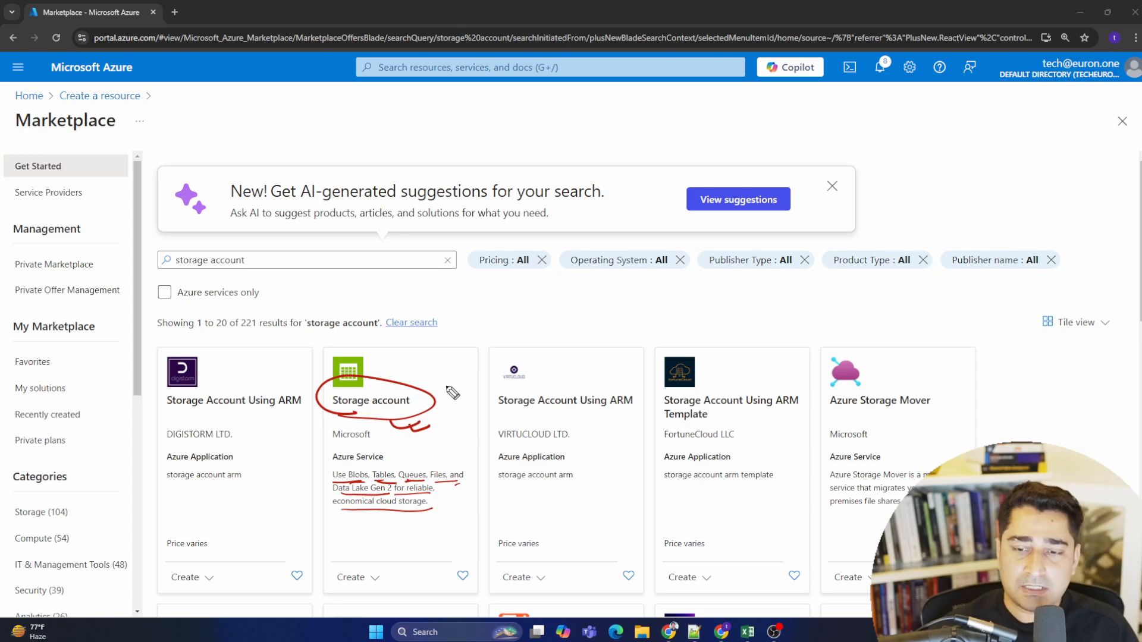
key(Escape)
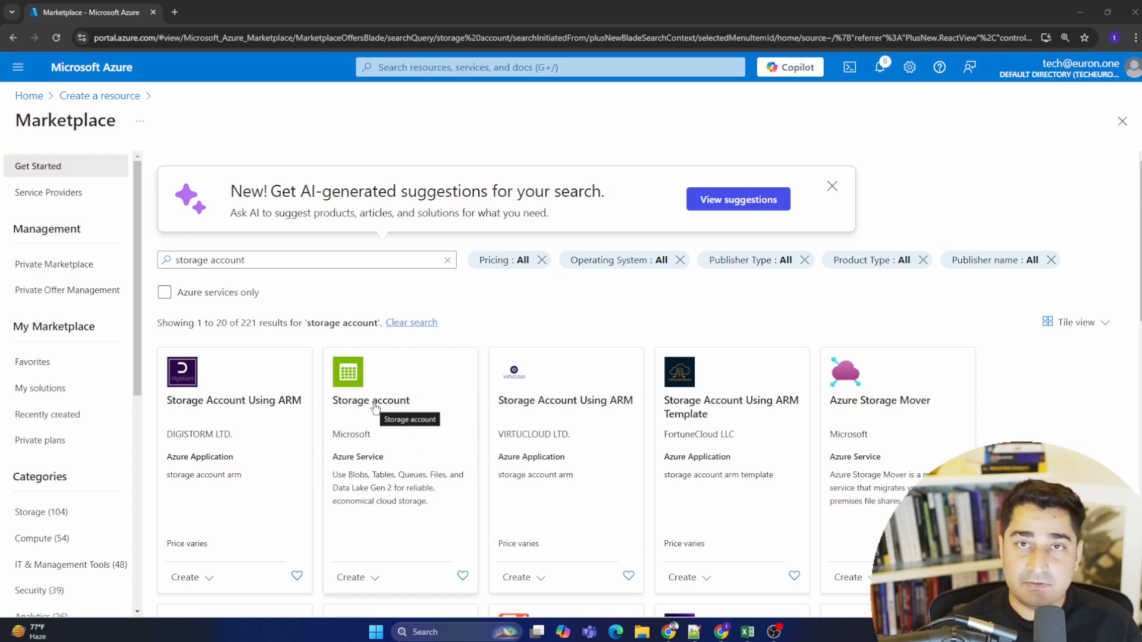
- Open the Microsoft Storage account offering and start creating it with the Storage account plan
click(427, 537)
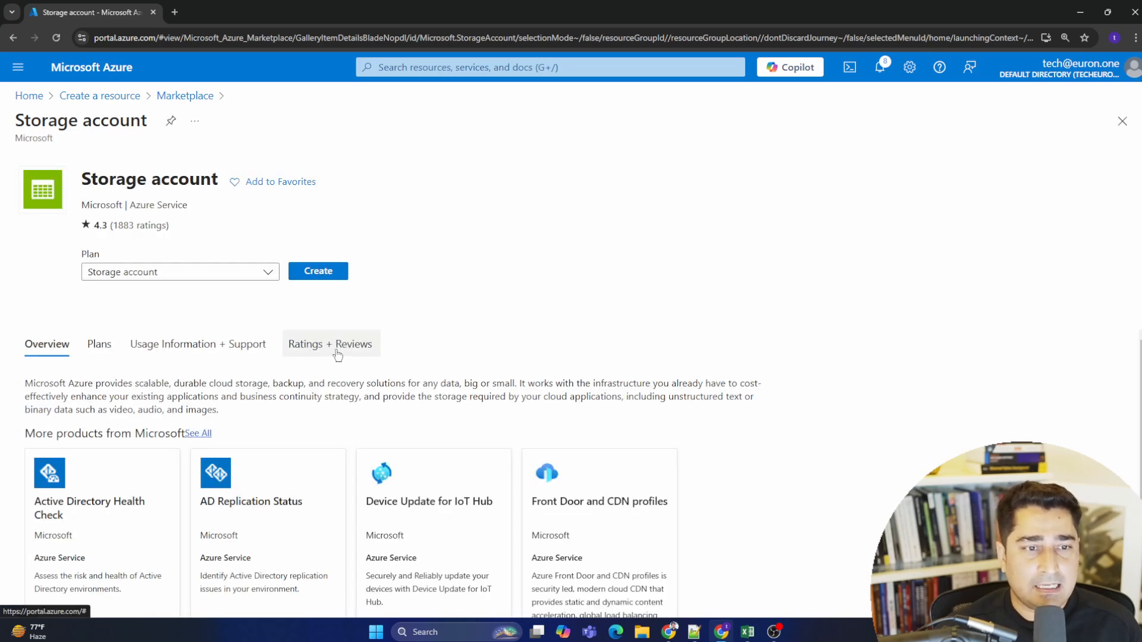
click(266, 276)
click(336, 272)
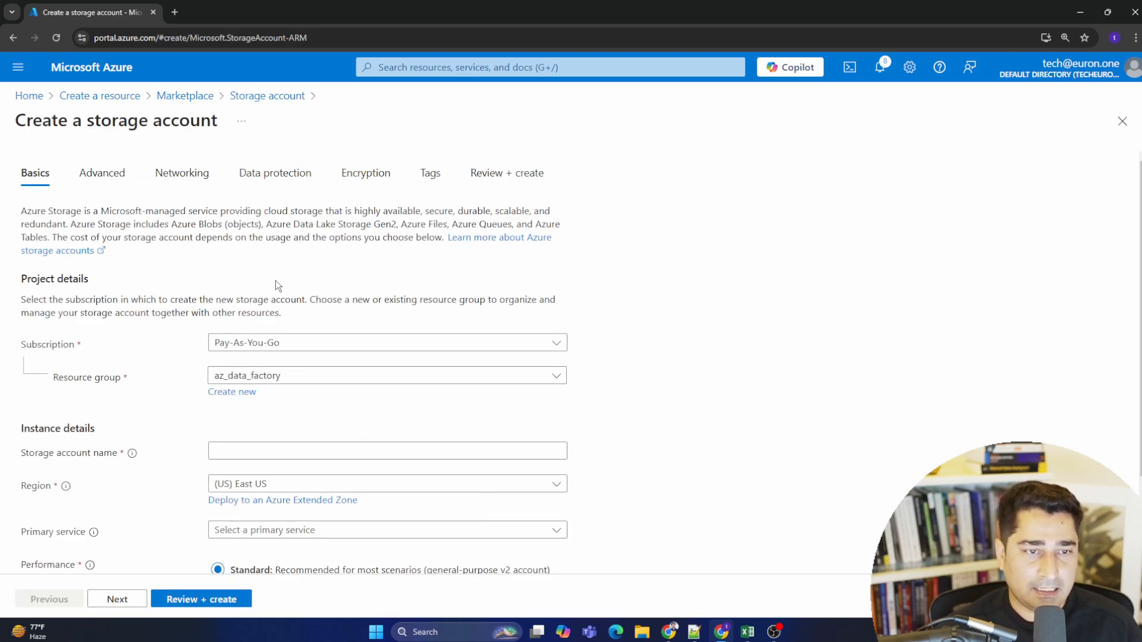
- Set the storage account's subscription to Pay-As-You-Go
scroll(425, 262, down, 2)
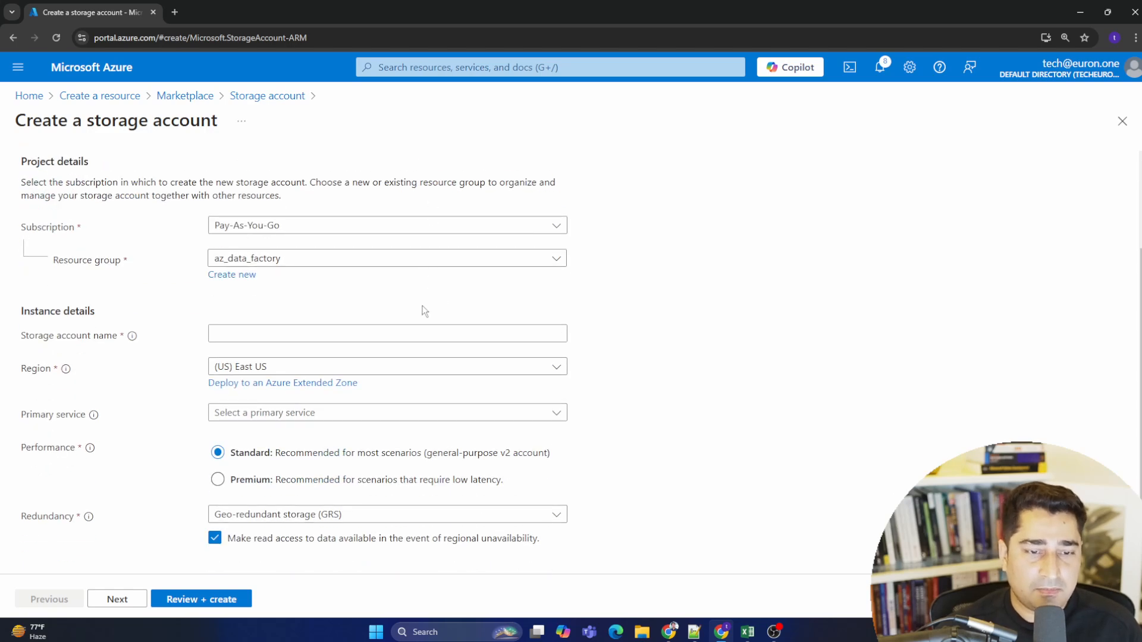
scroll(727, 401, up, 2)
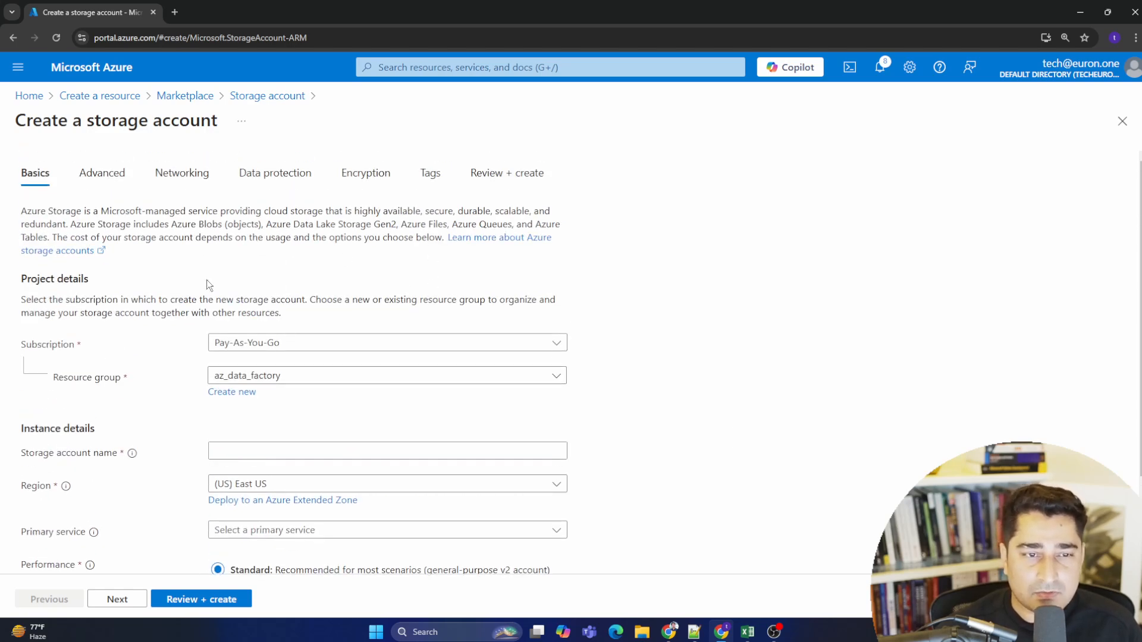
click(326, 346)
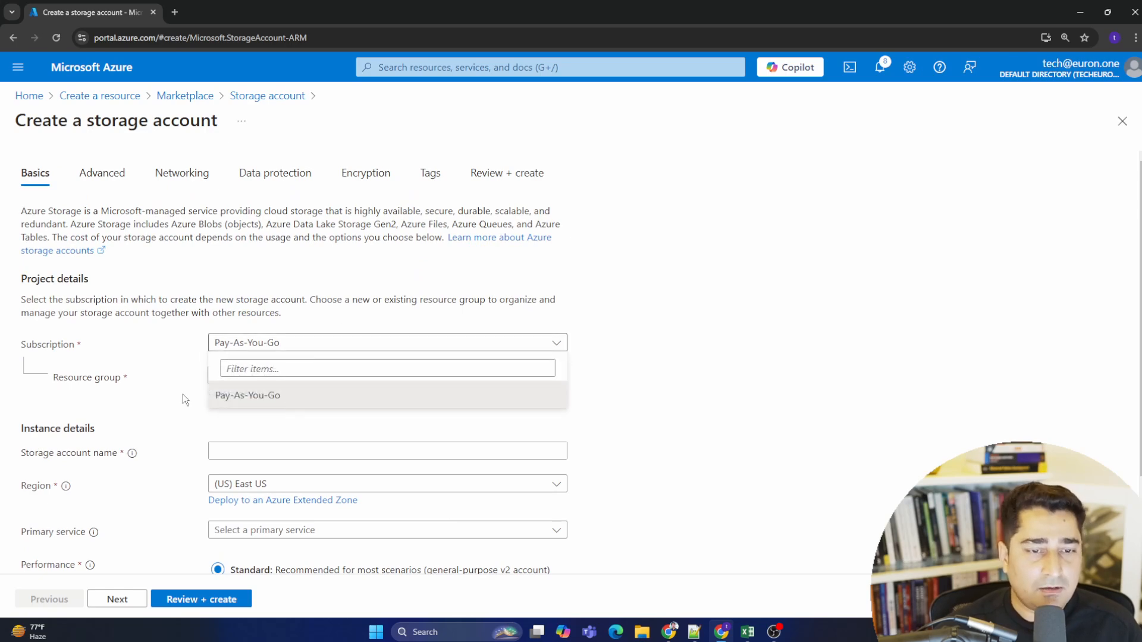
click(244, 396)
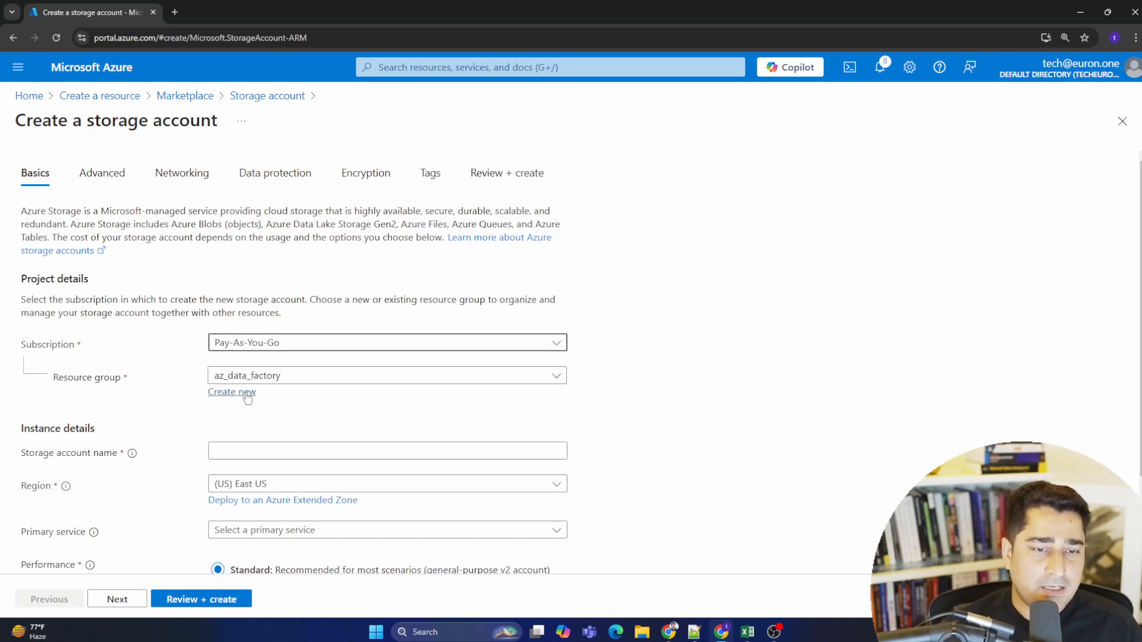
- Choose az_data_factory_euron_demo as the storage account's resource group
click(329, 380)
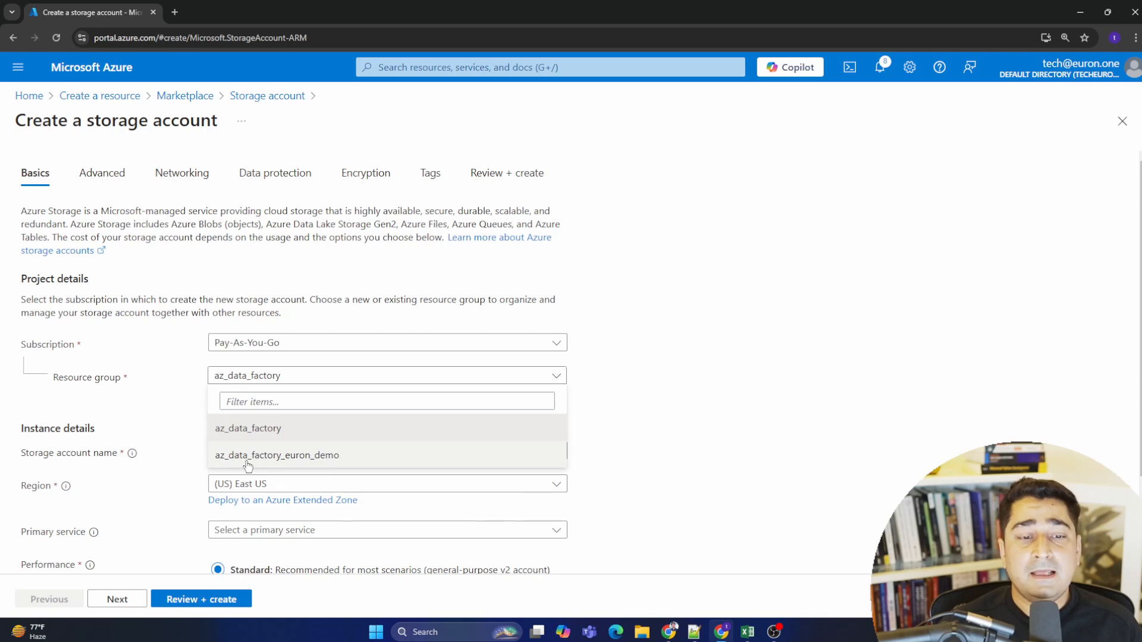
click(312, 455)
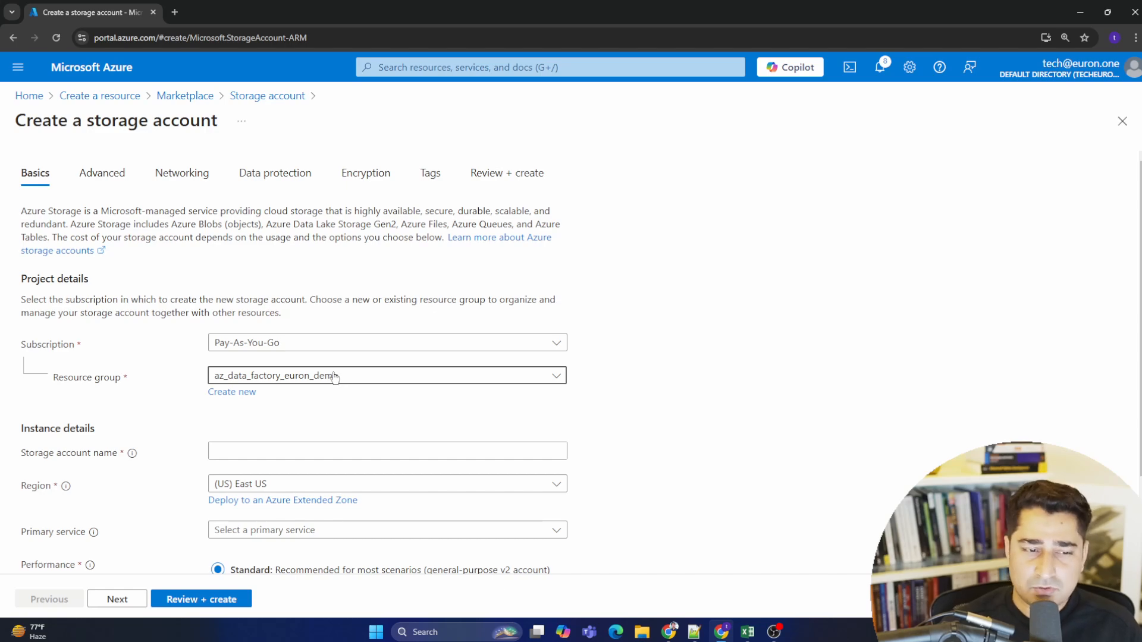
- Name the storage account azdatastorageeuron, using only lowercase letters without hyphens
scroll(248, 453, down, 2)
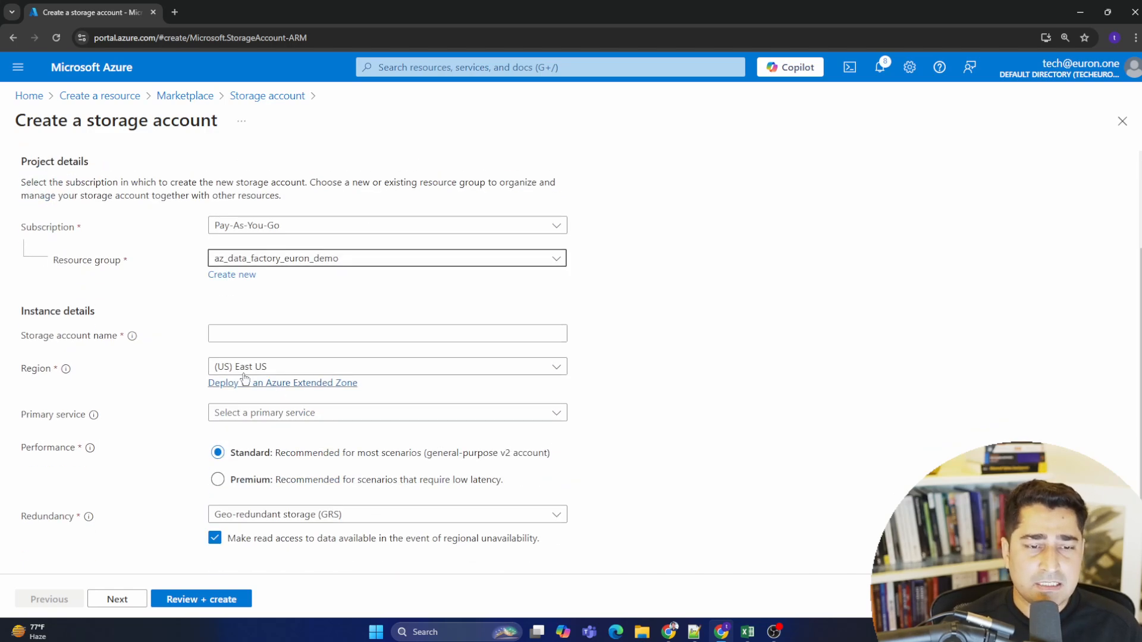
click(260, 334)
text(az)
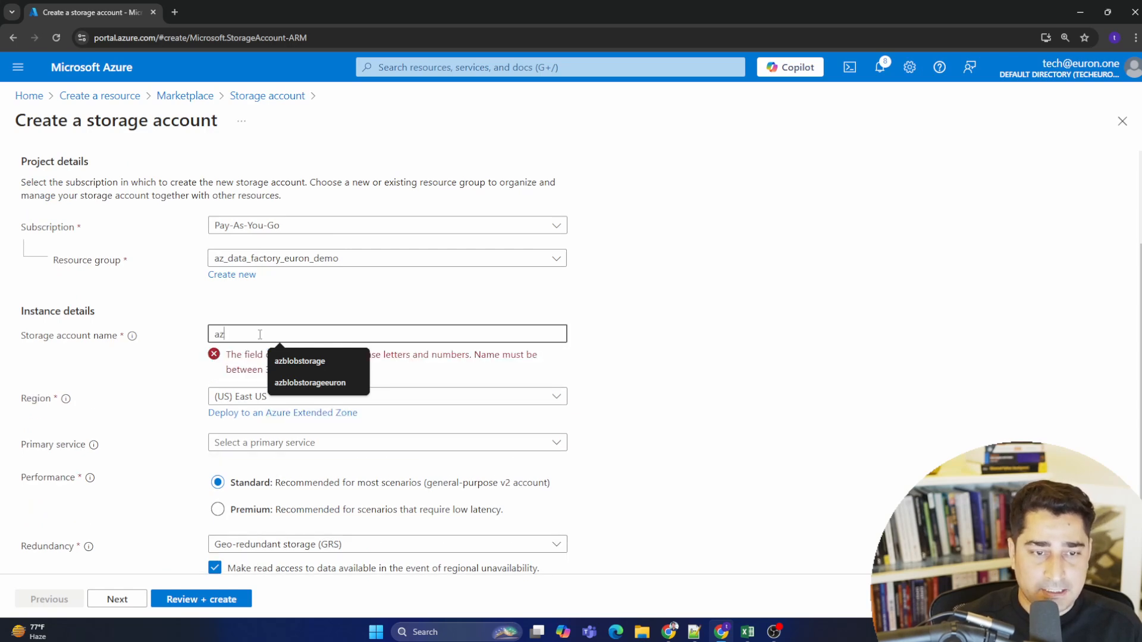
text(-)
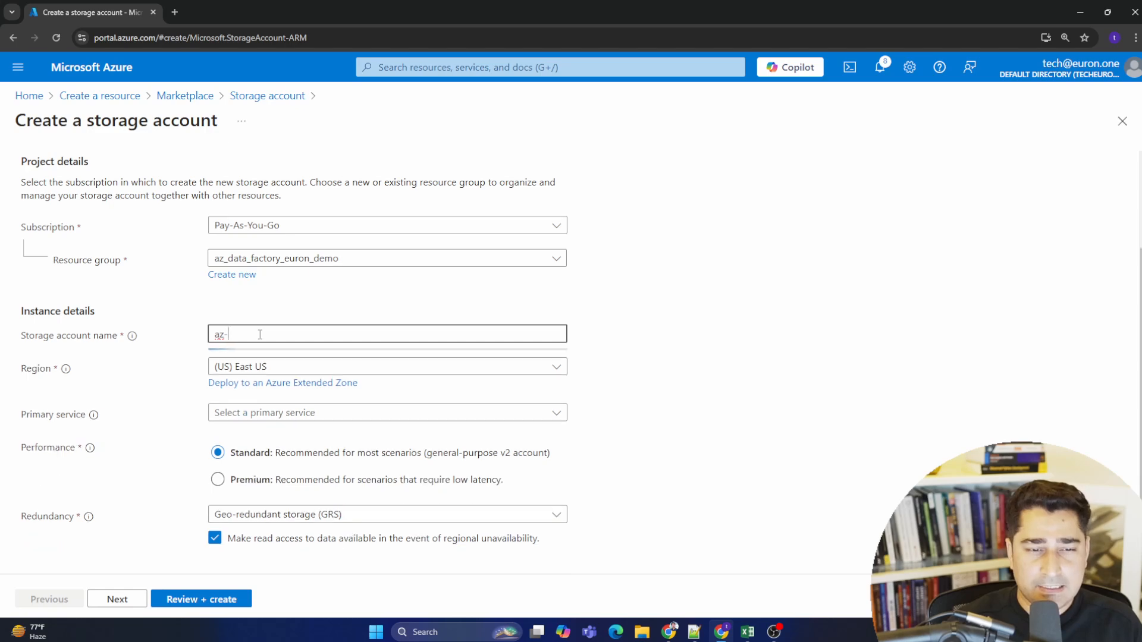
text(euro)
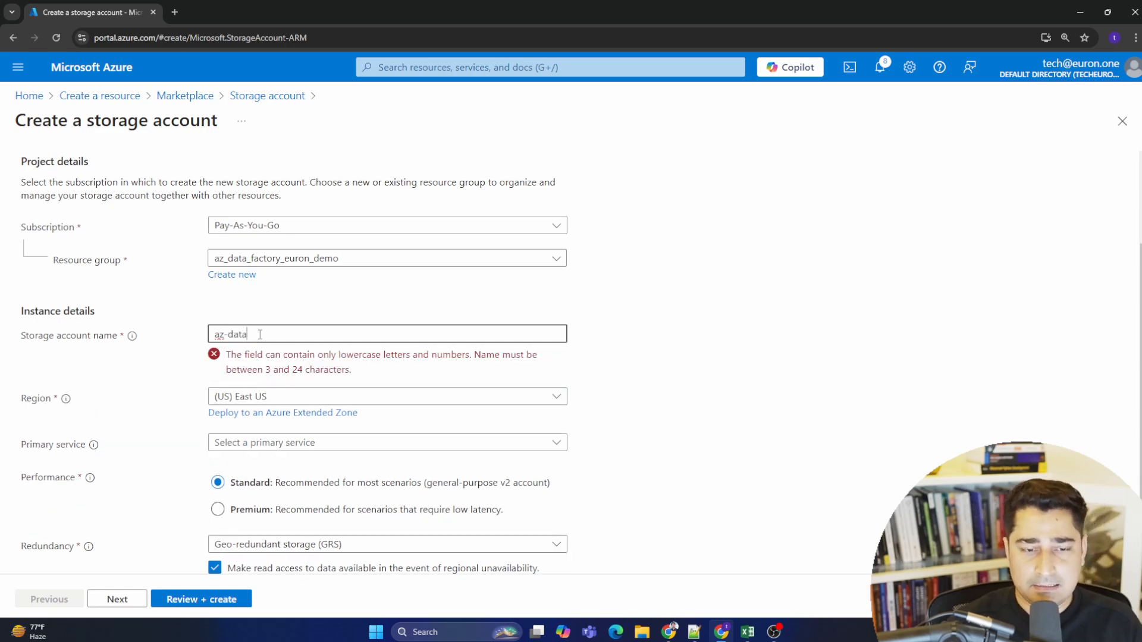
text(data-stora)
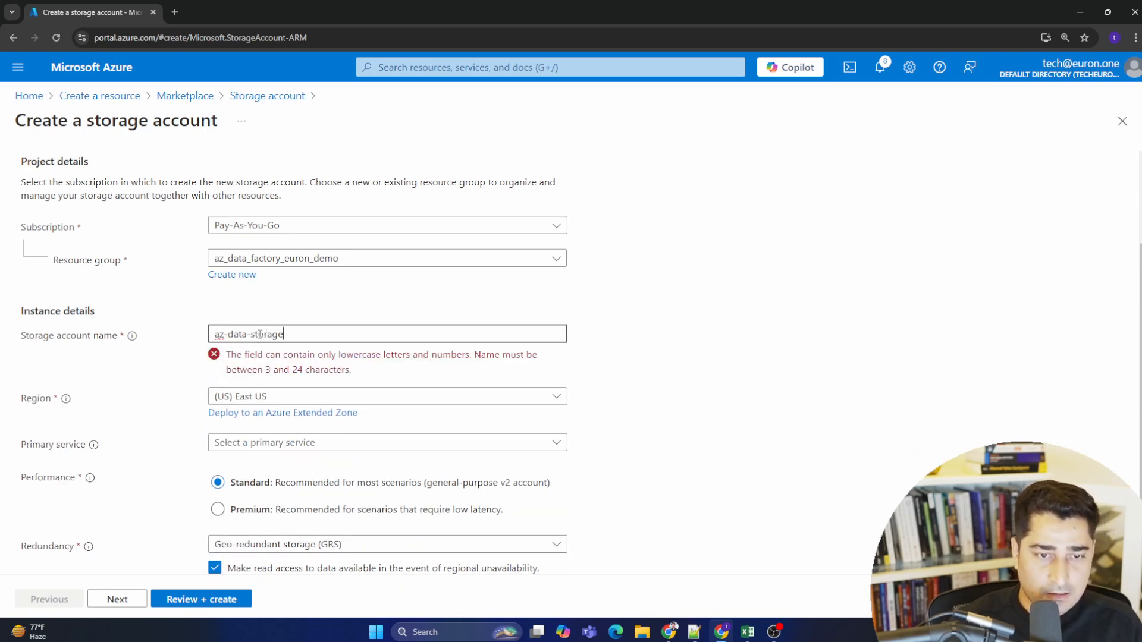
text(ge-euron)
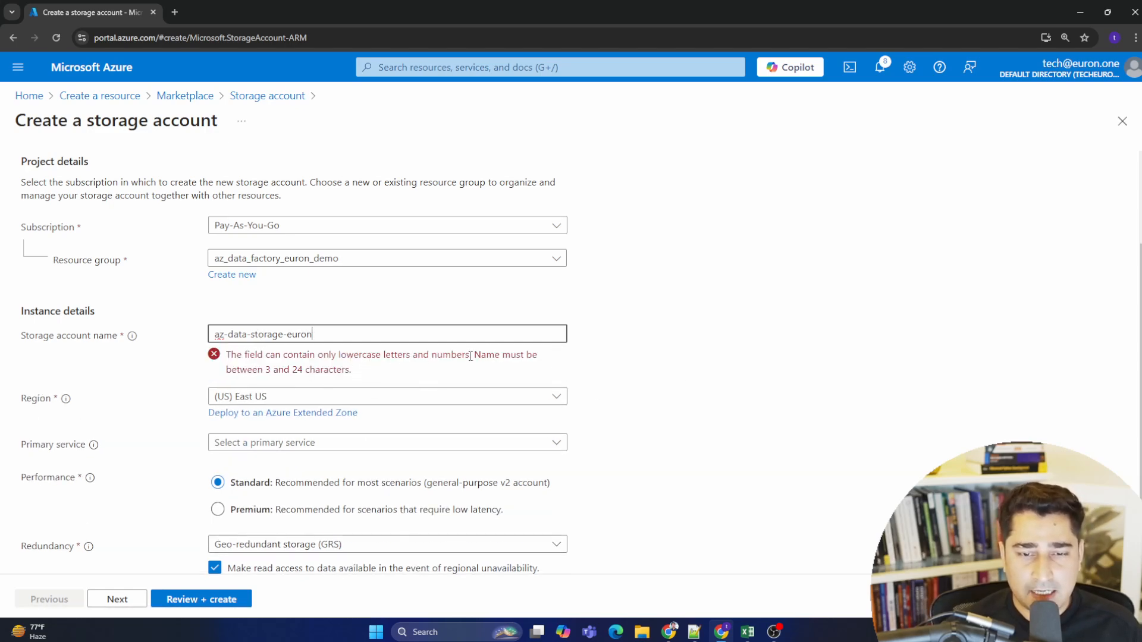
drag(354, 371, 228, 356)
click(261, 366)
click(229, 334)
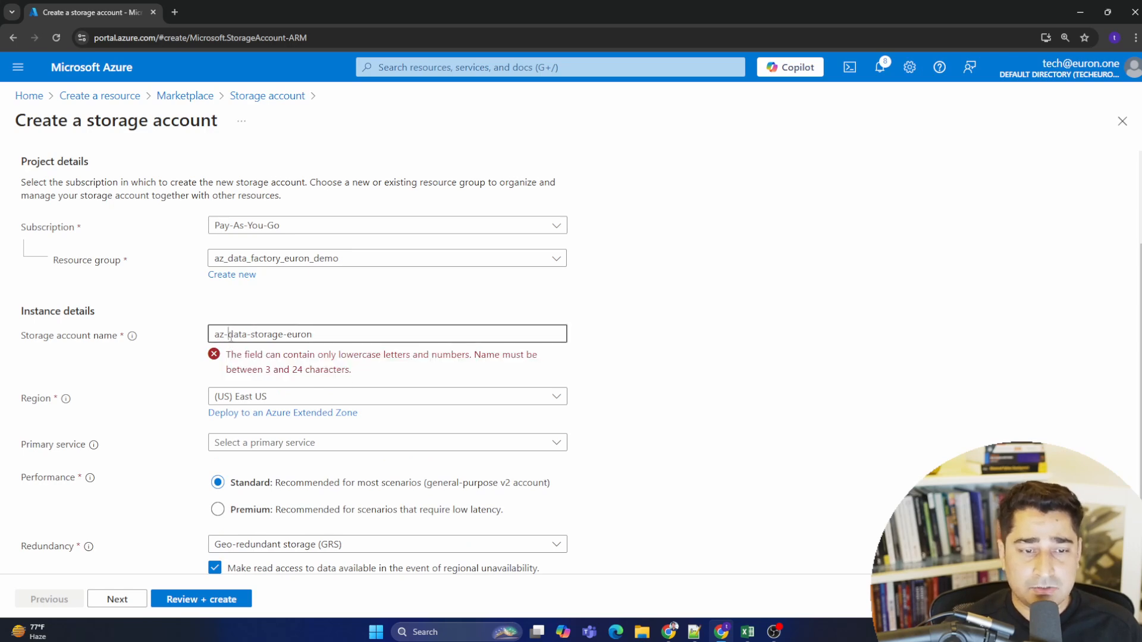
key(BackSpace)
key(Right)
key(Right)
key(Right)
key(BackSpace)
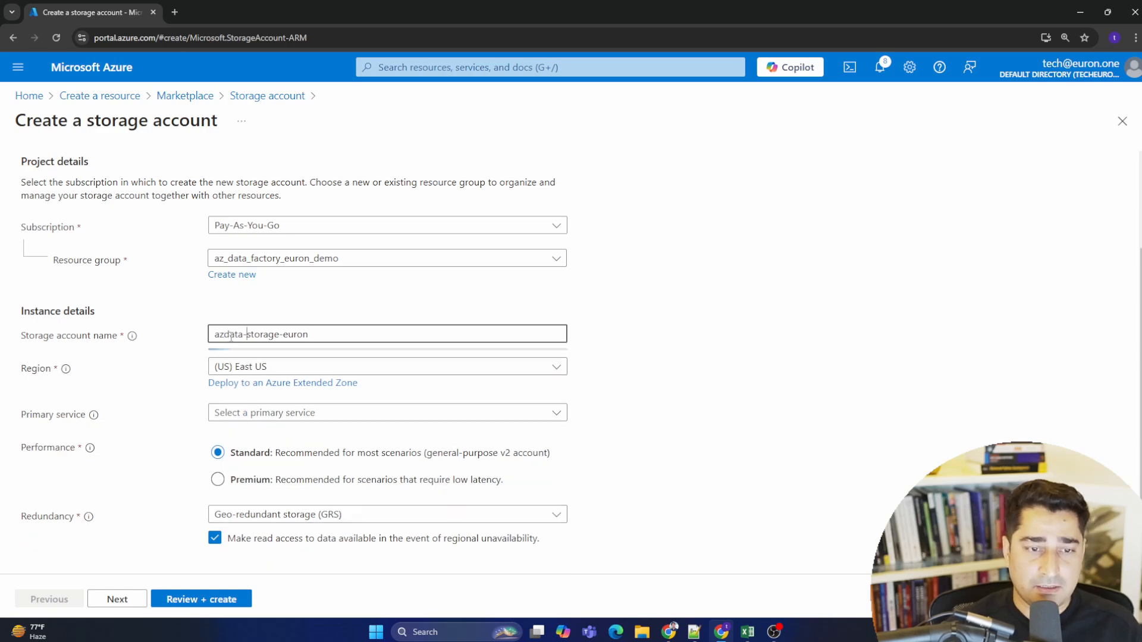
key(Right)
key(Right)
key(Right)
key(Right)
key(Right)
key(Right)
key(Right)
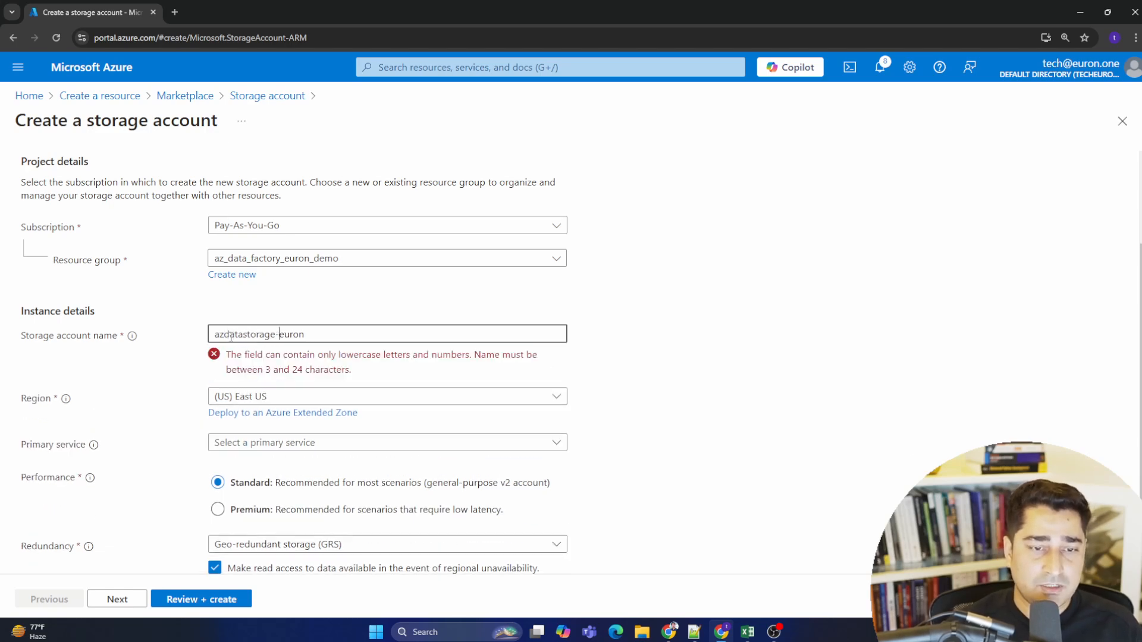
key(BackSpace)
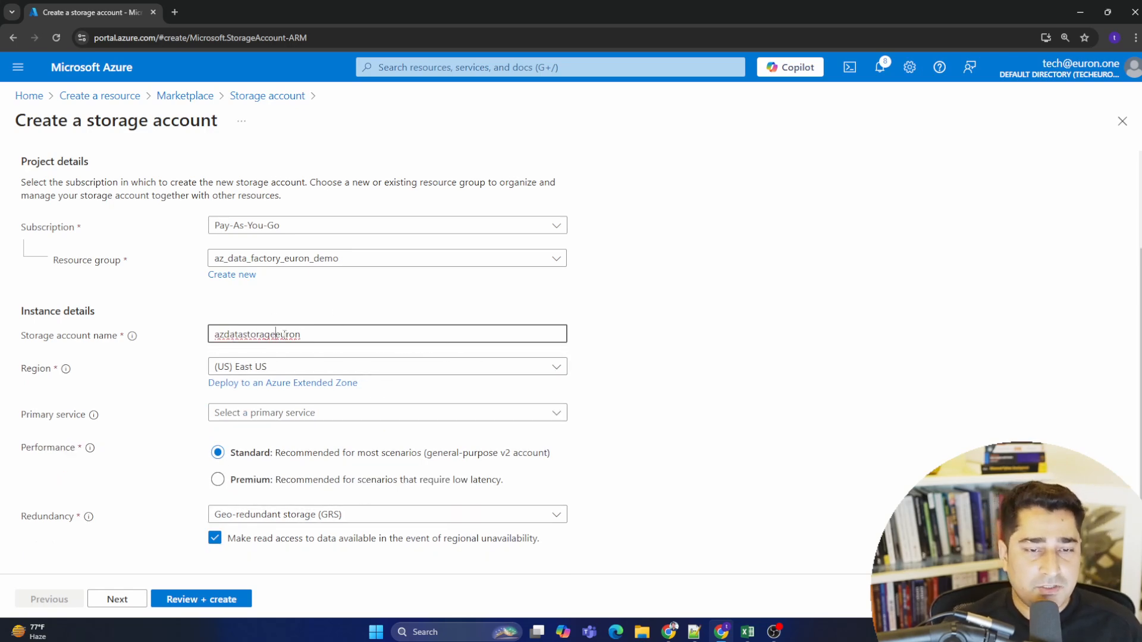
drag(333, 335, 192, 331)
- Set the storage account's region to (Asia Pacific) Central India
click(276, 367)
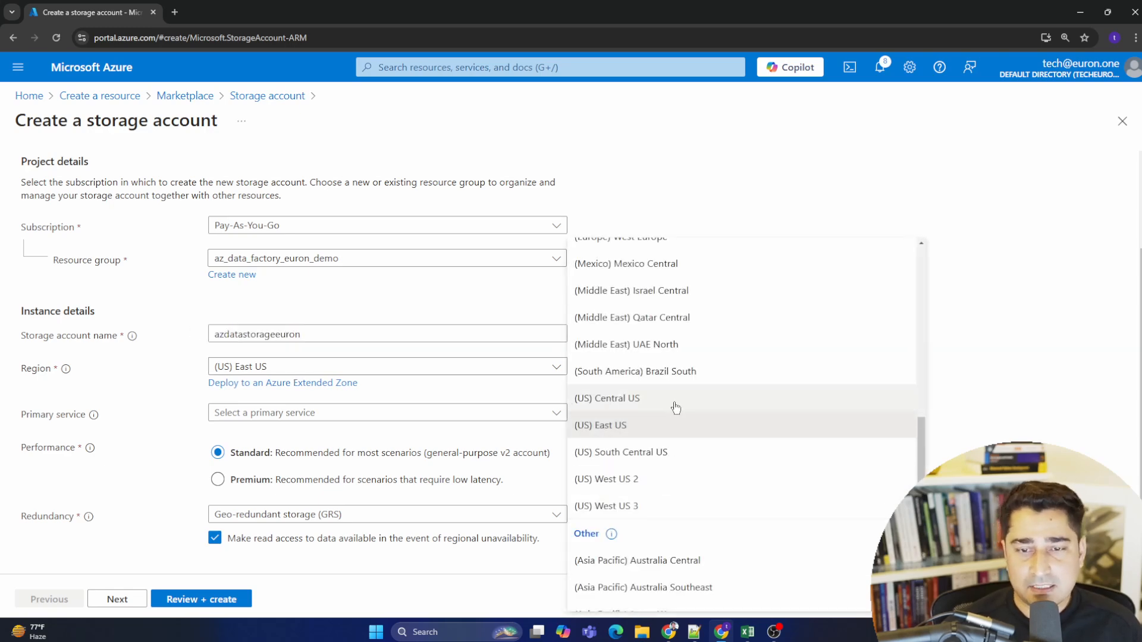
scroll(721, 436, up, 10)
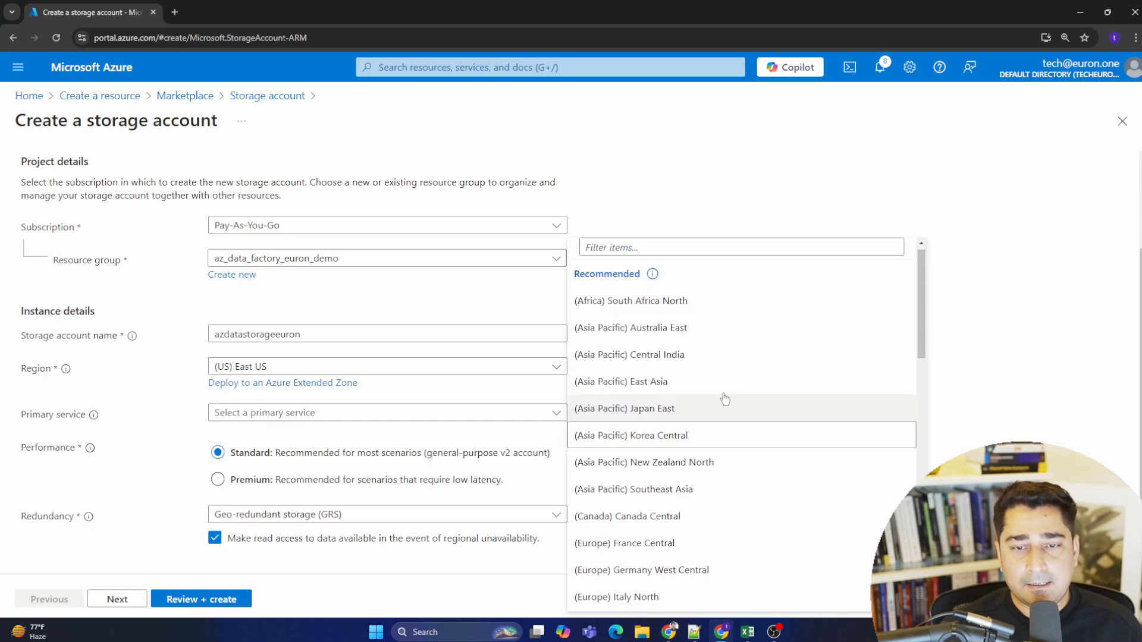
scroll(726, 400, down, 2)
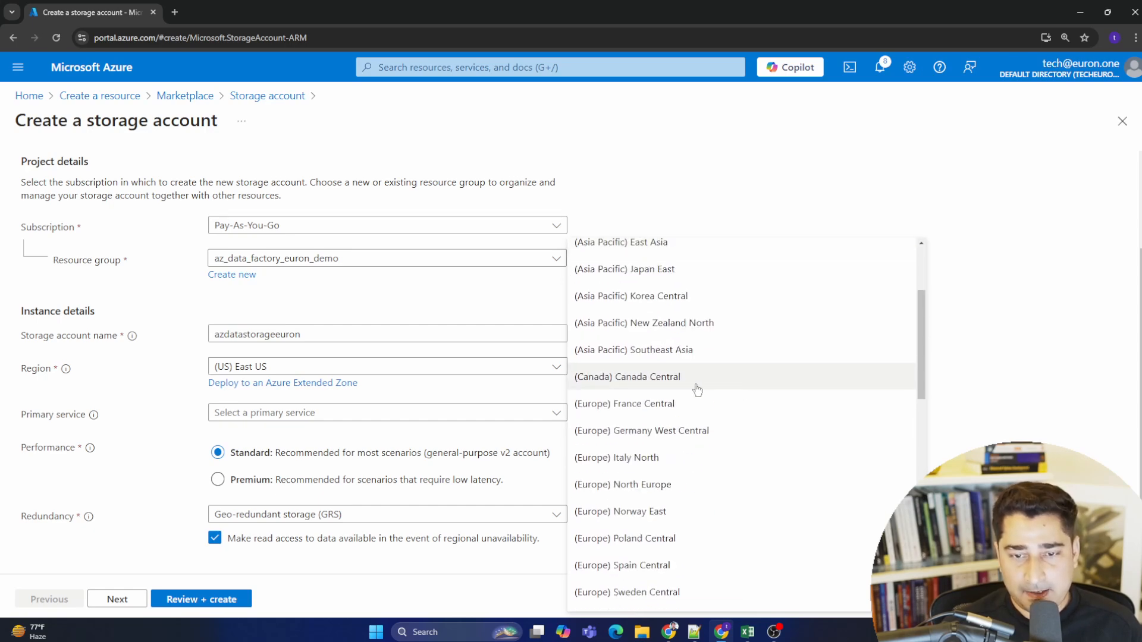
scroll(776, 376, down, 2)
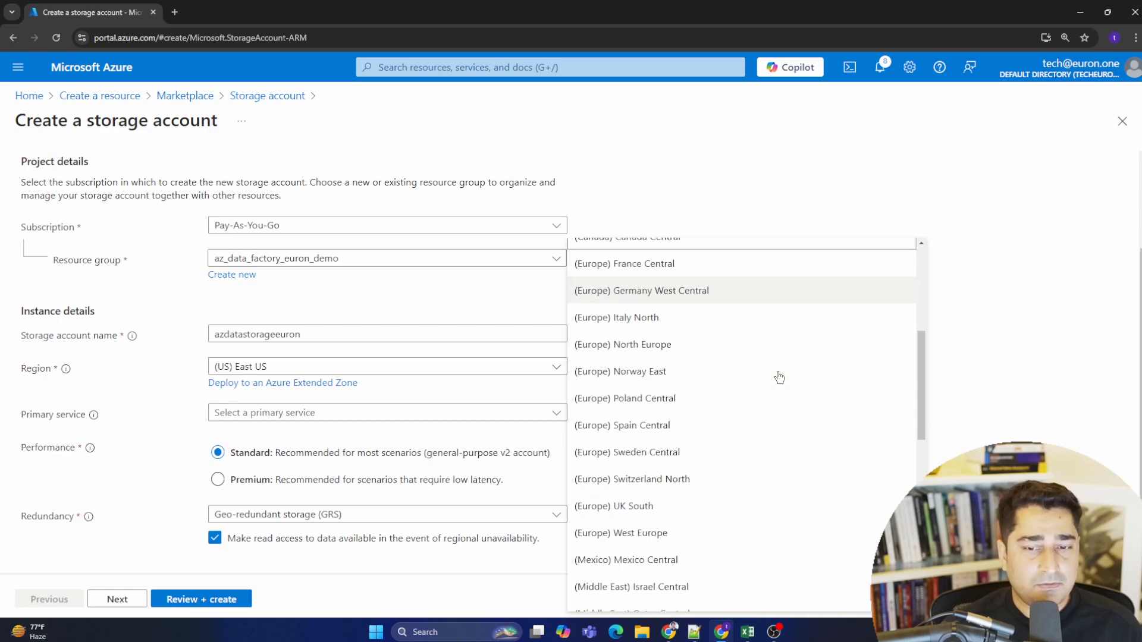
scroll(779, 377, down, 8)
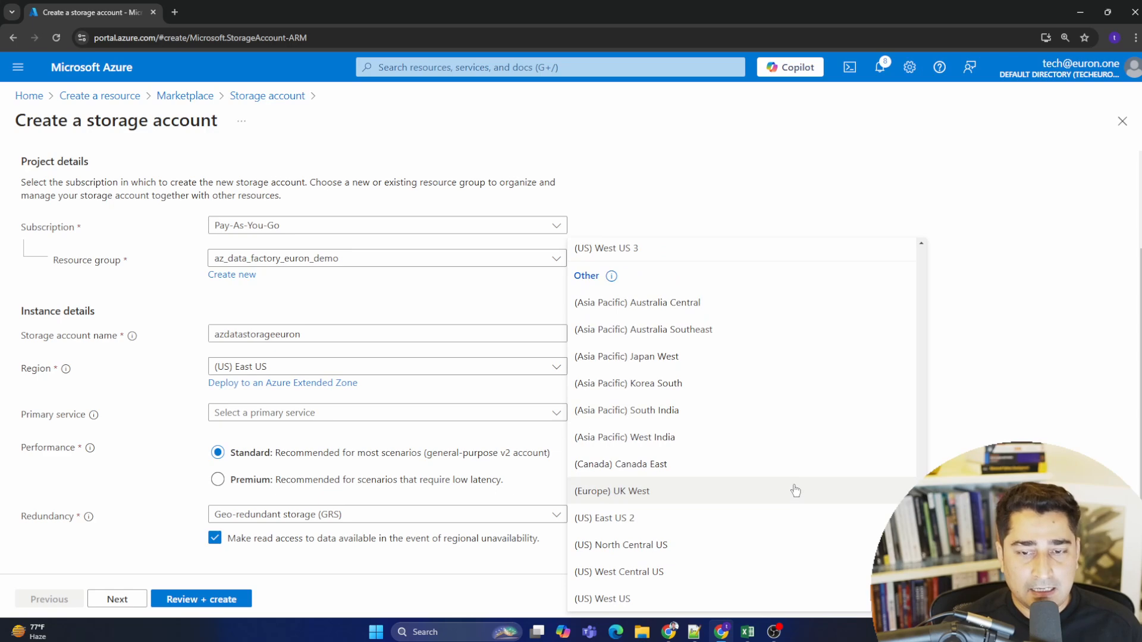
scroll(794, 489, up, 10)
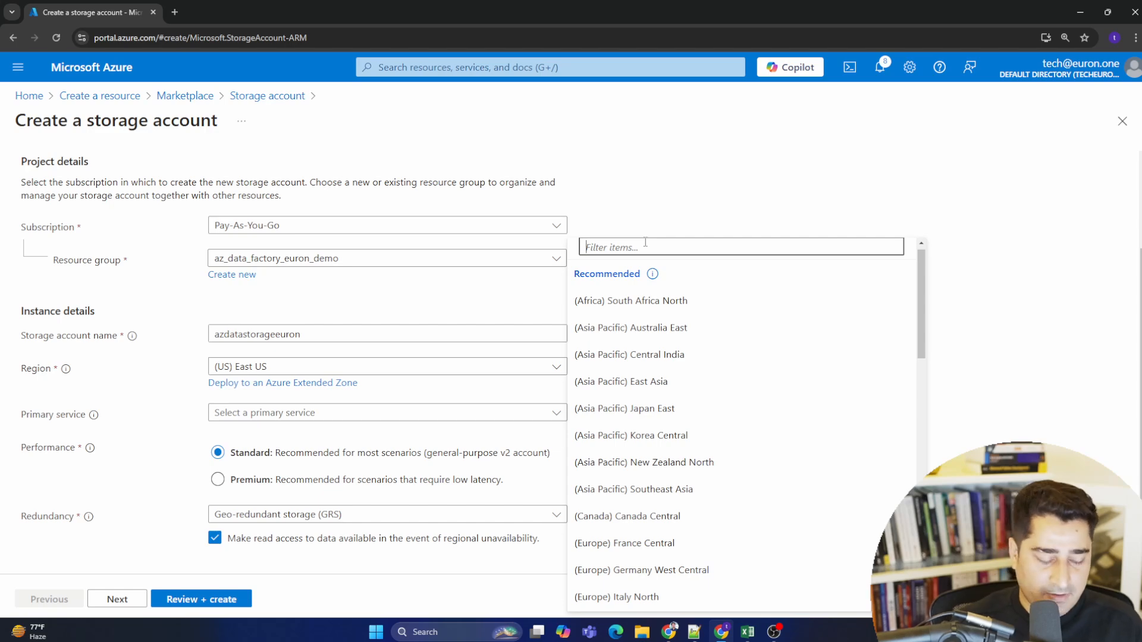
text(cent)
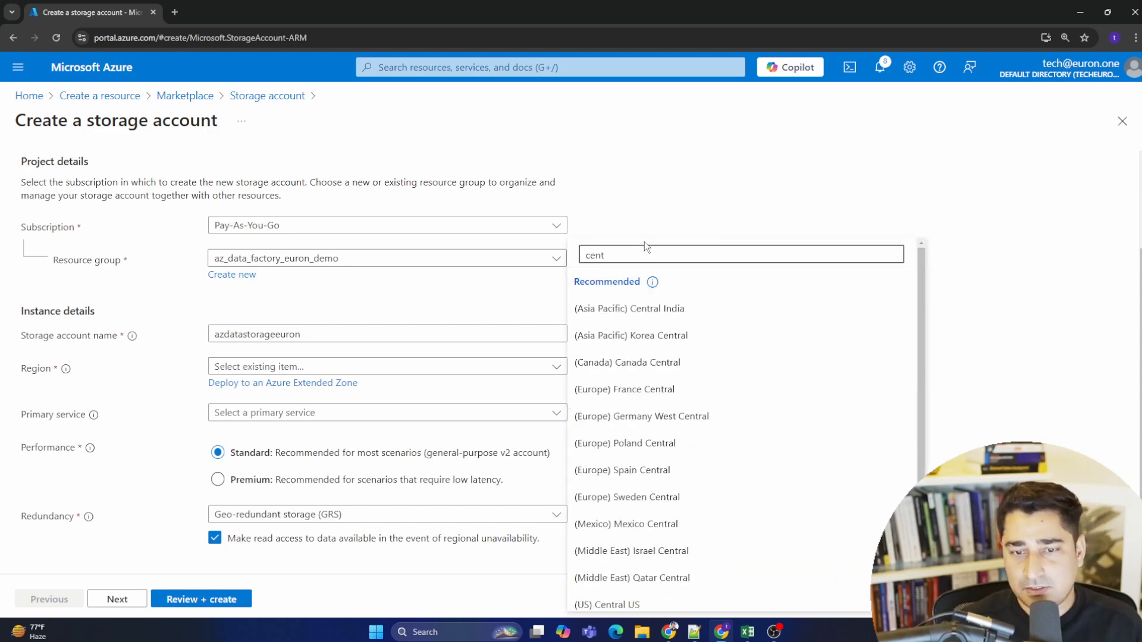
key(BackSpace)
scroll(646, 324, down, 1)
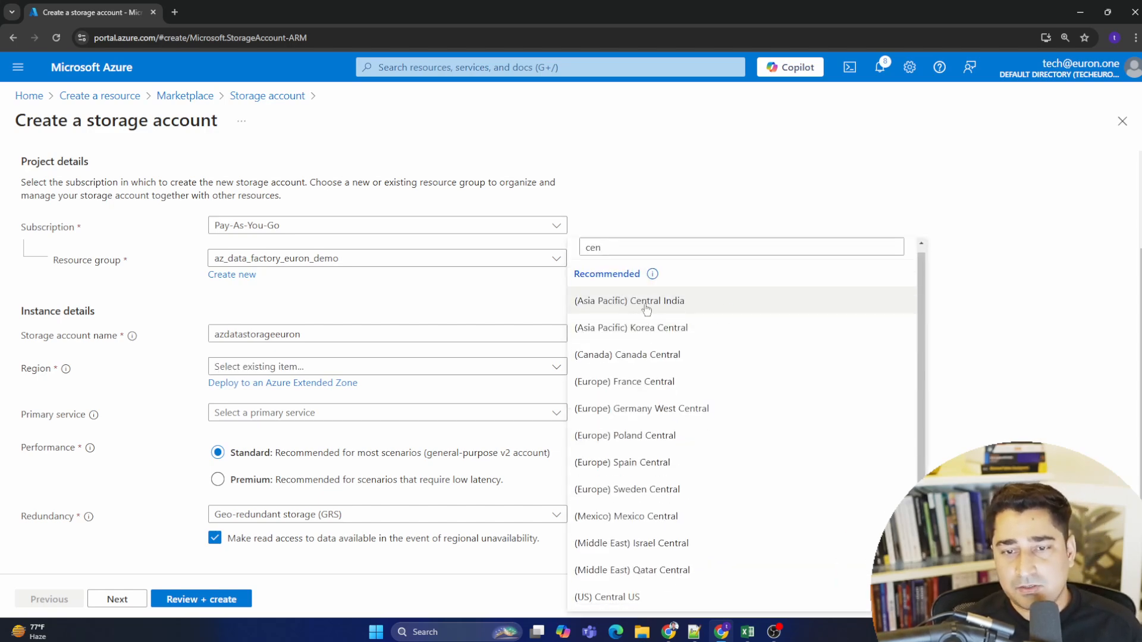
click(679, 301)
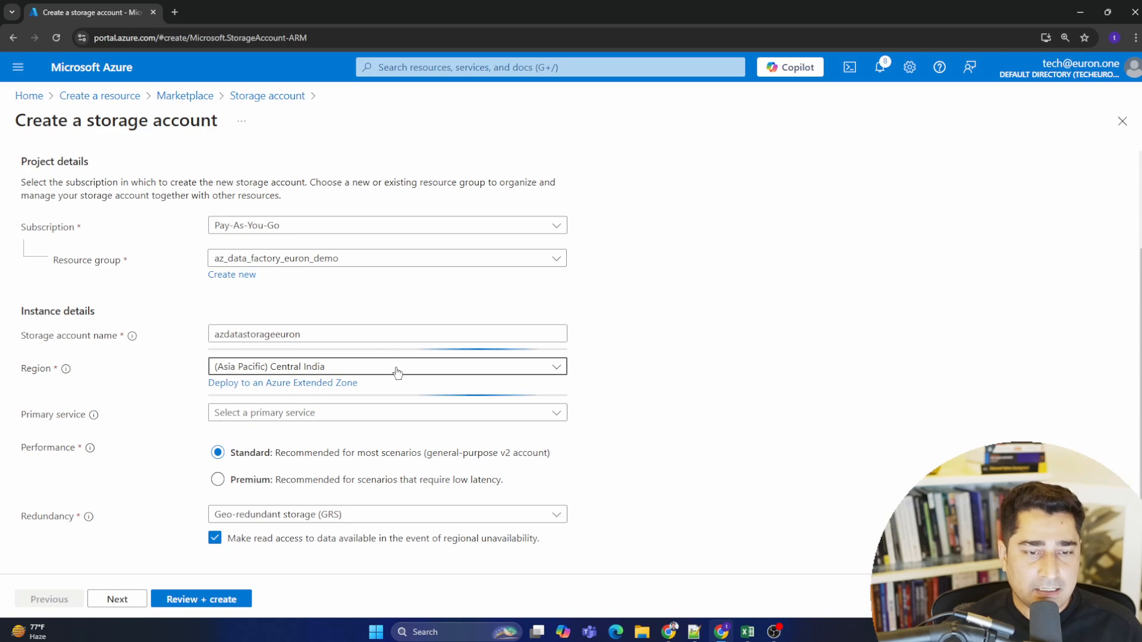
- Choose Azure Blob Storage or Azure Data Lake Storage Gen 2 as primary service and Locally-redundant storage (LRS) as redundancy
click(385, 414)
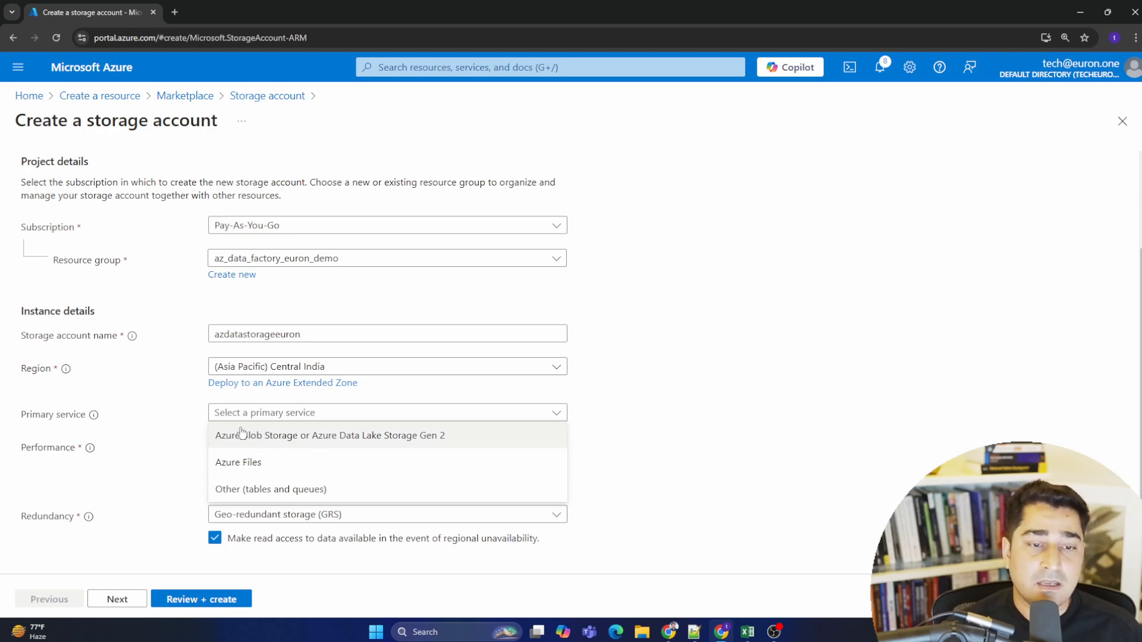
click(368, 437)
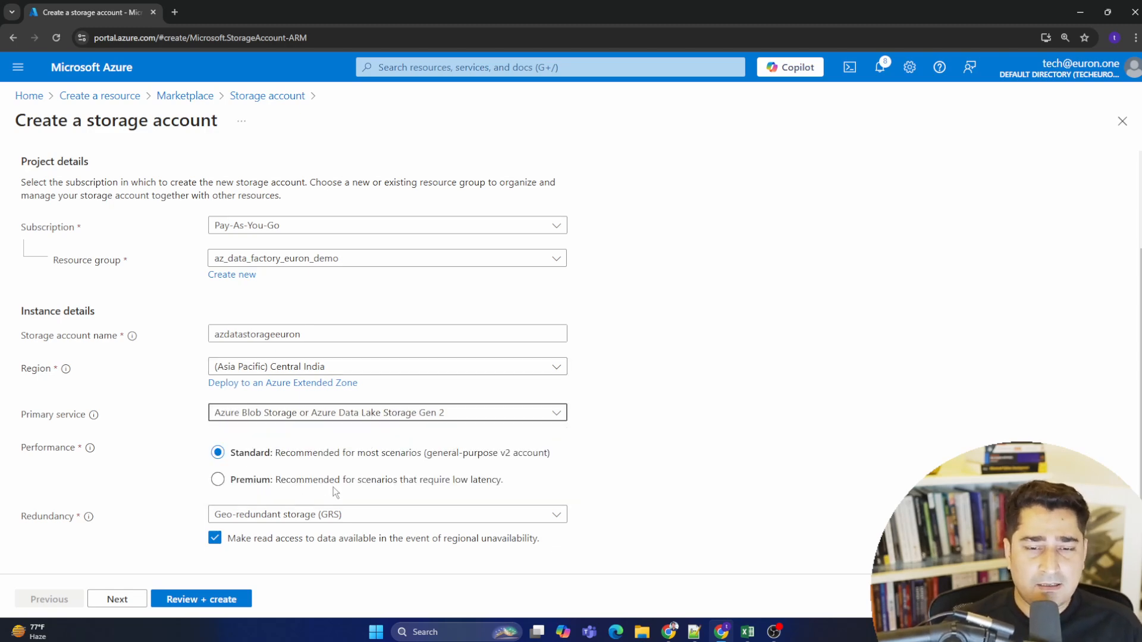
drag(583, 452, 295, 453)
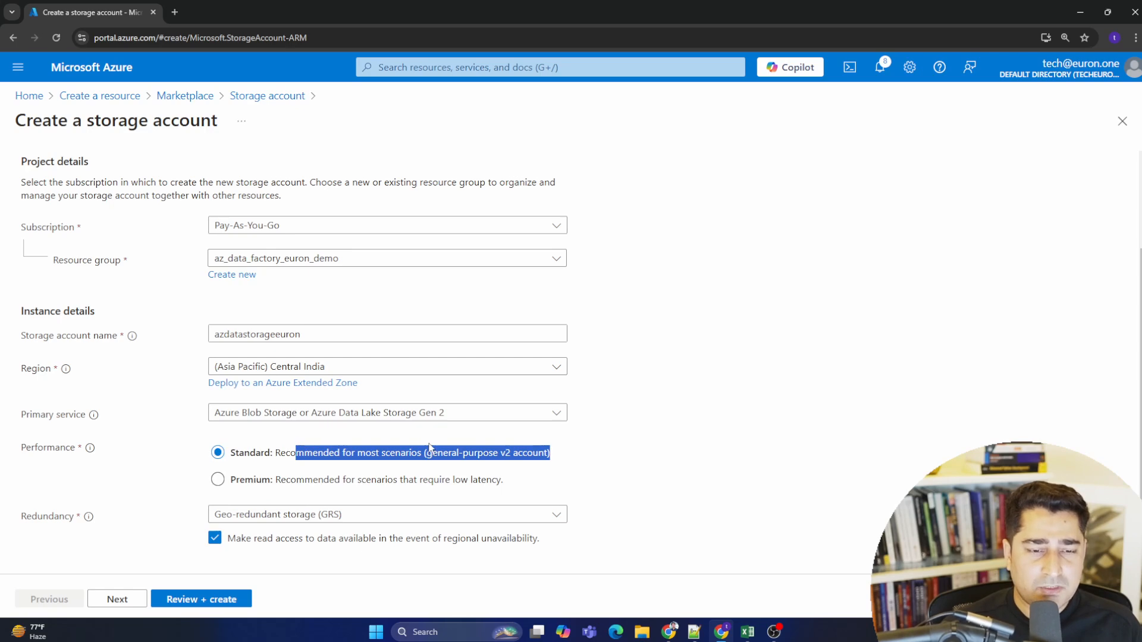
click(302, 517)
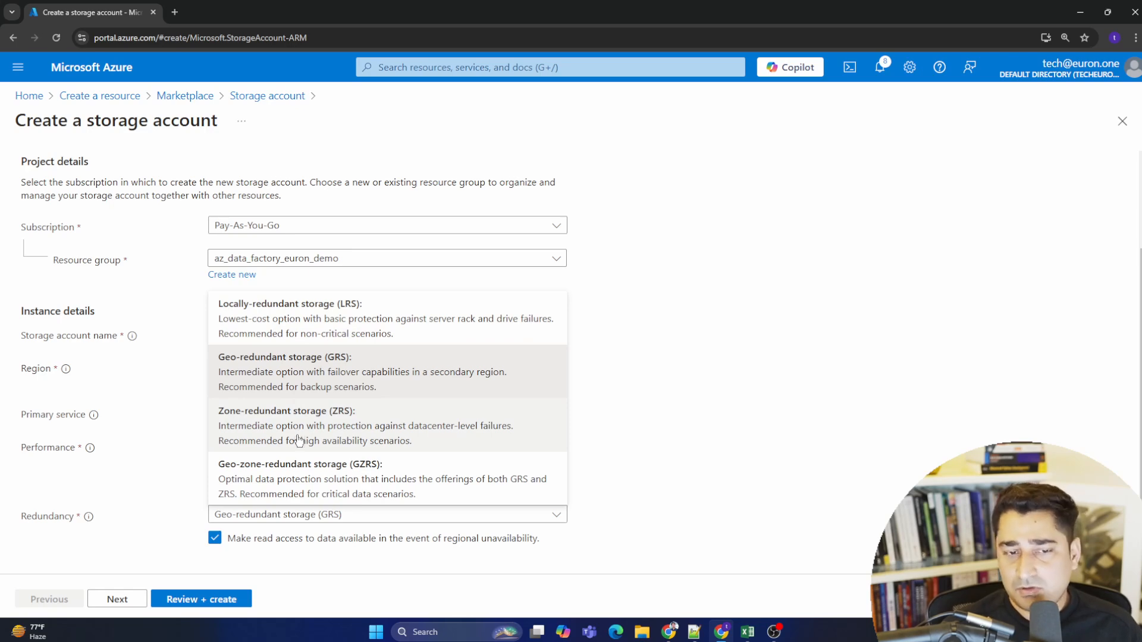
click(331, 318)
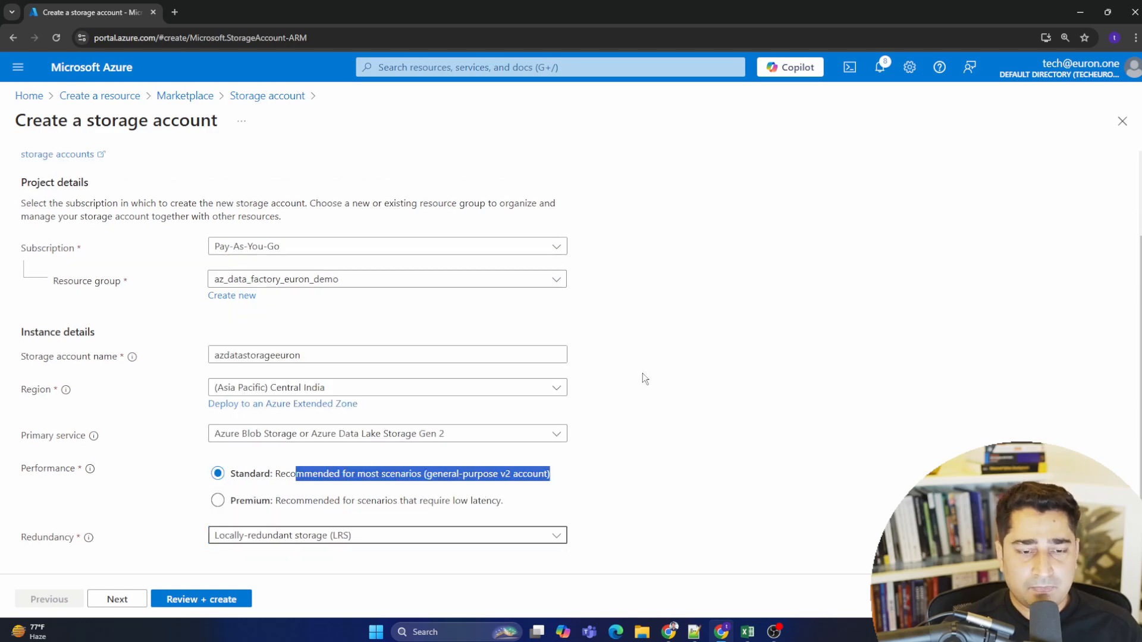
- Move on to the Advanced settings and enable hierarchical namespace
click(132, 599)
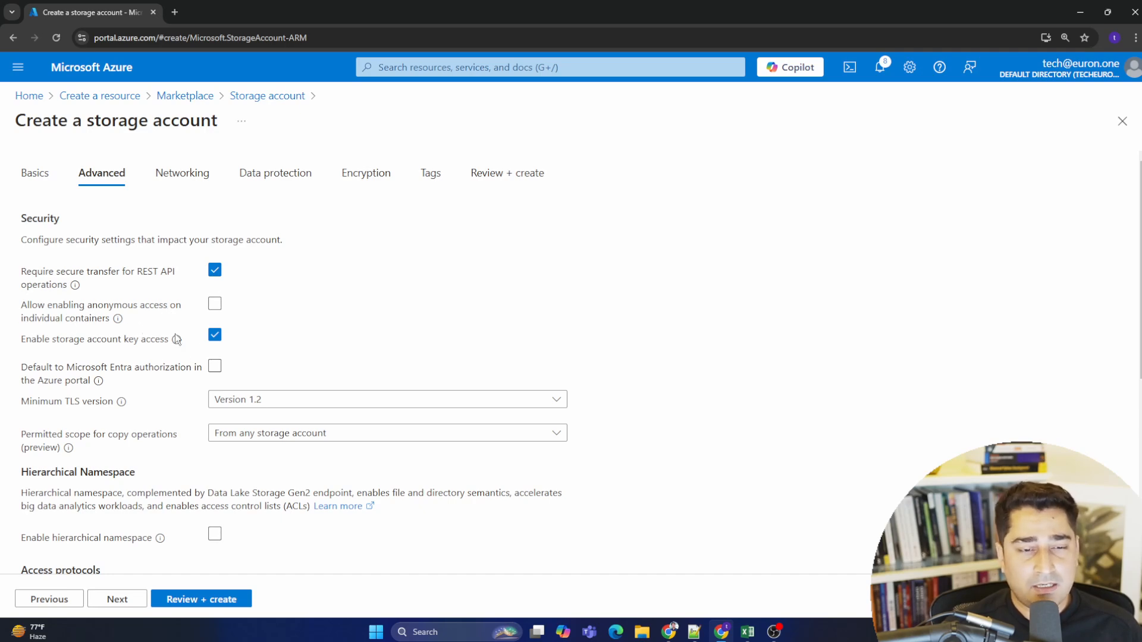
scroll(352, 318, down, 5)
scroll(286, 309, up, 5)
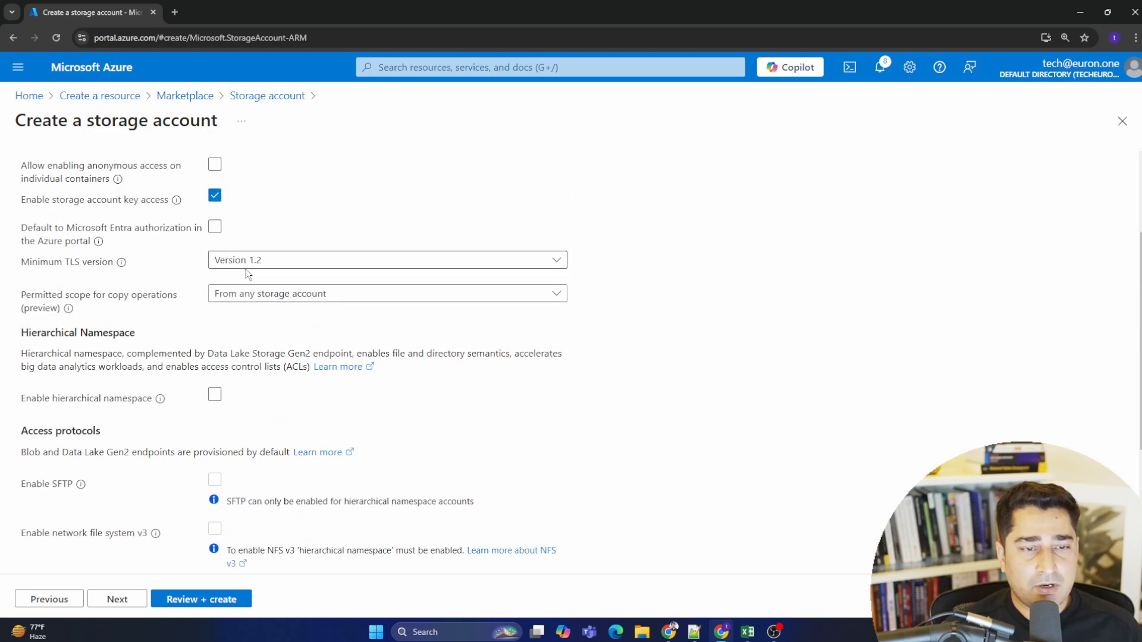
scroll(256, 283, down, 3)
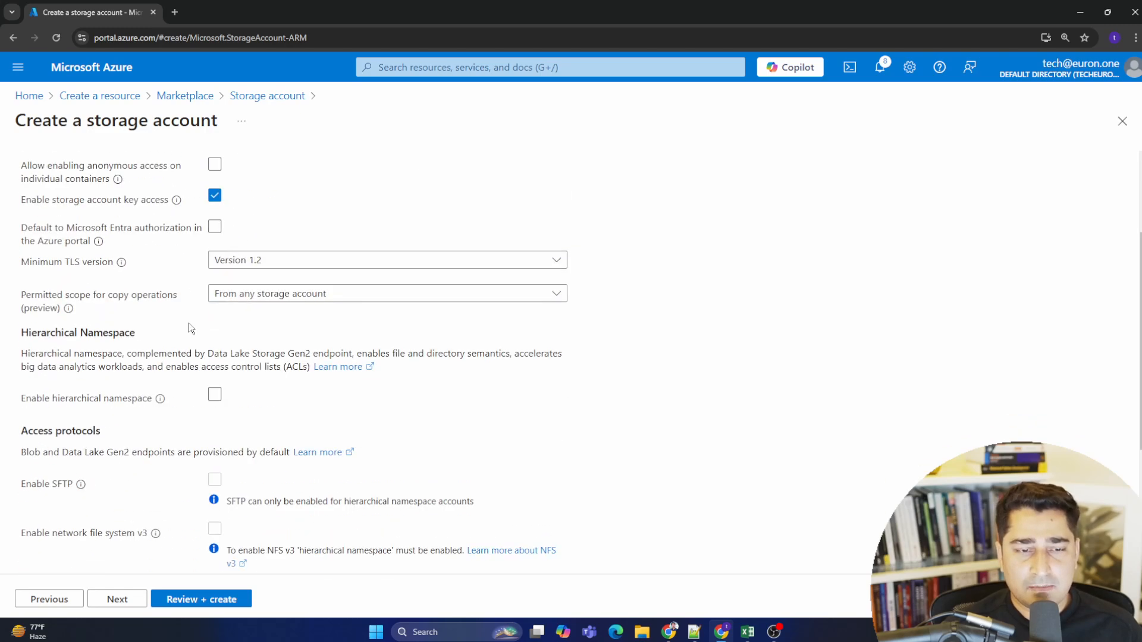
scroll(73, 225, down, 3)
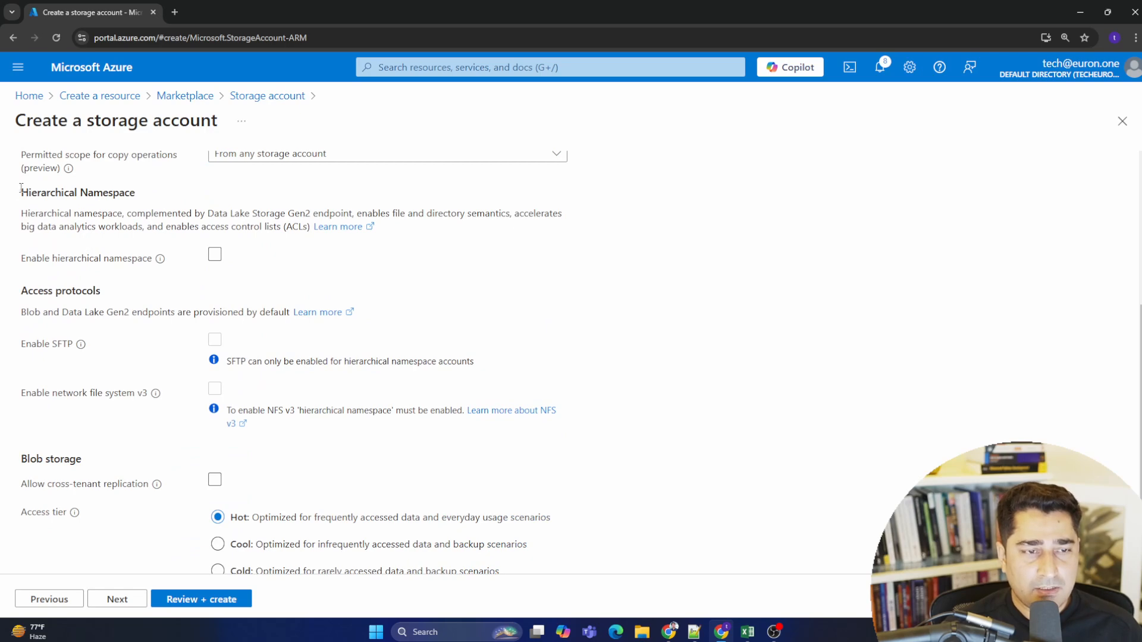
drag(21, 188, 173, 197)
click(90, 194)
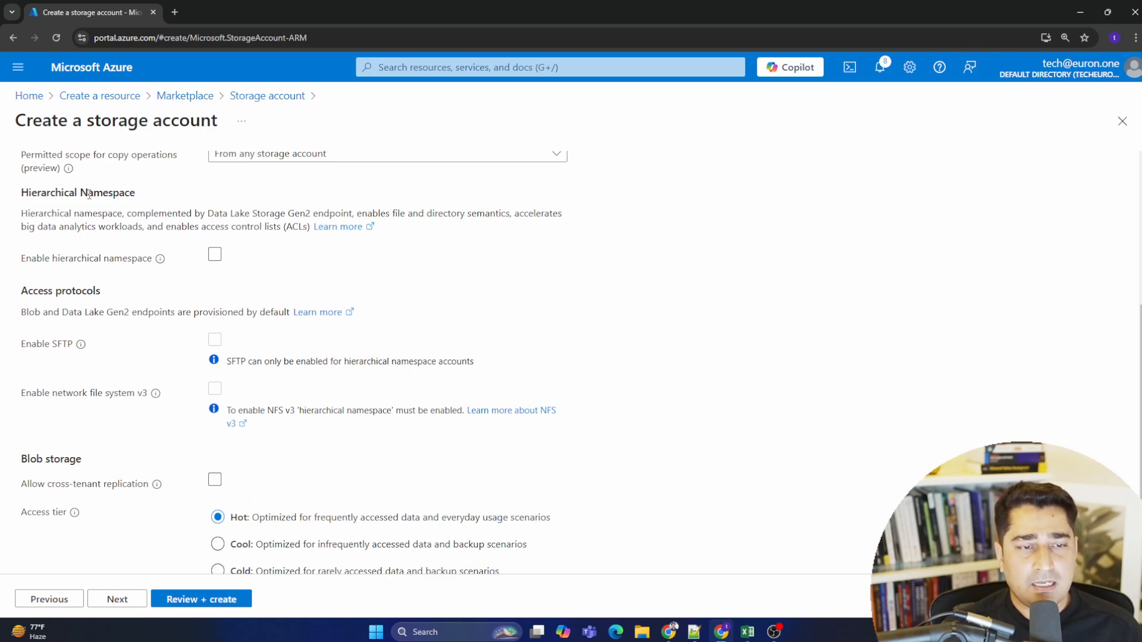
click(211, 253)
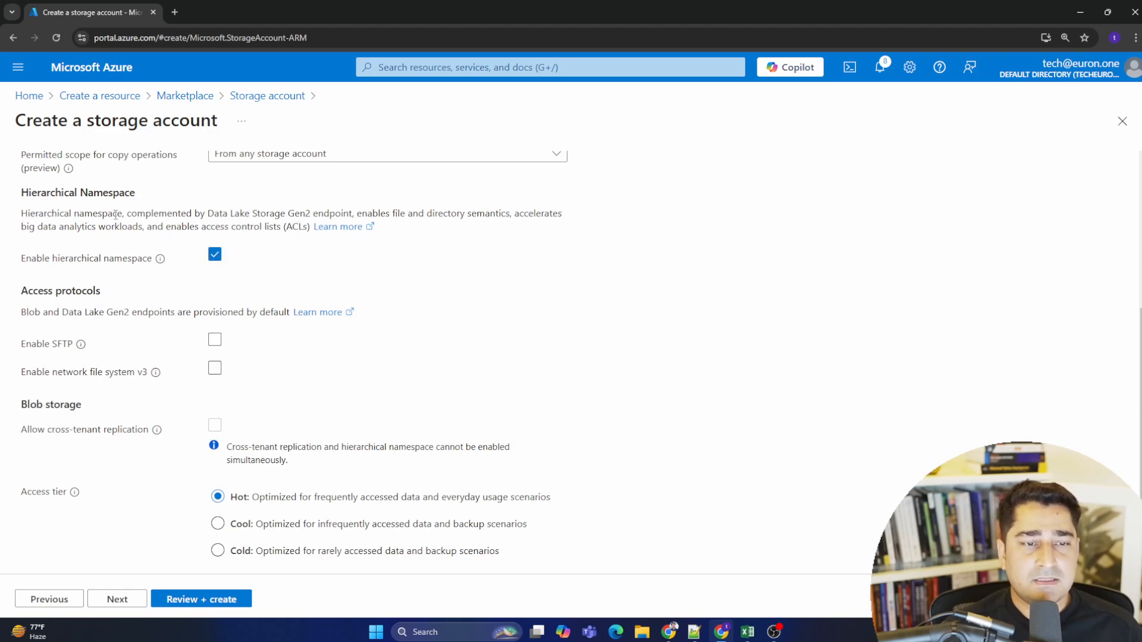
- Continue from the Advanced settings to the Networking settings
drag(117, 214, 293, 228)
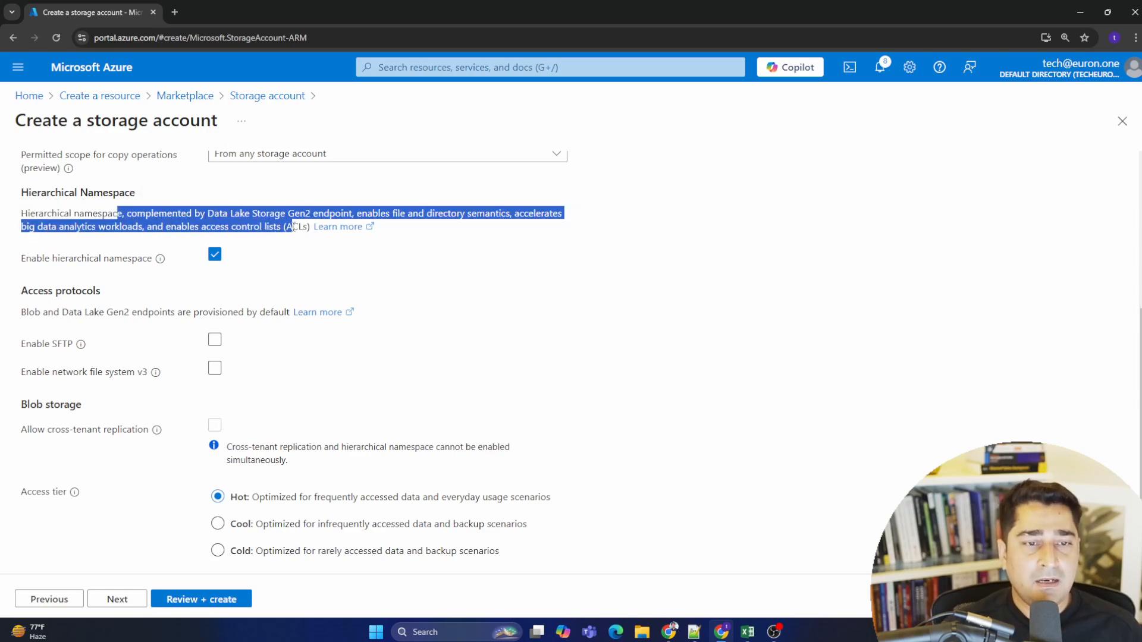
click(176, 228)
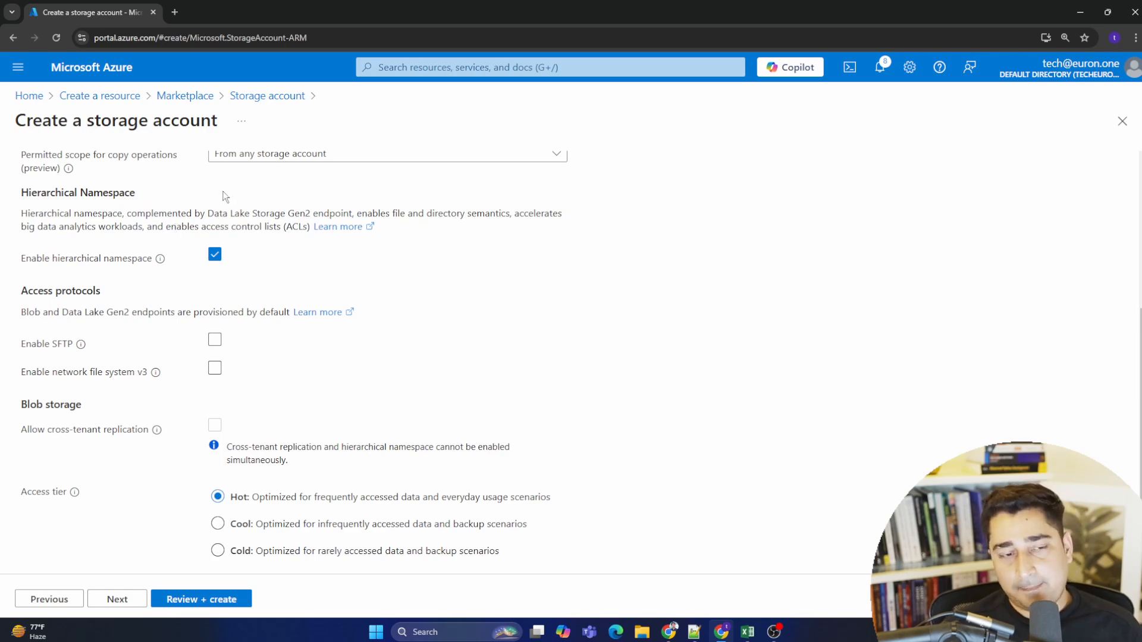
drag(21, 214, 314, 231)
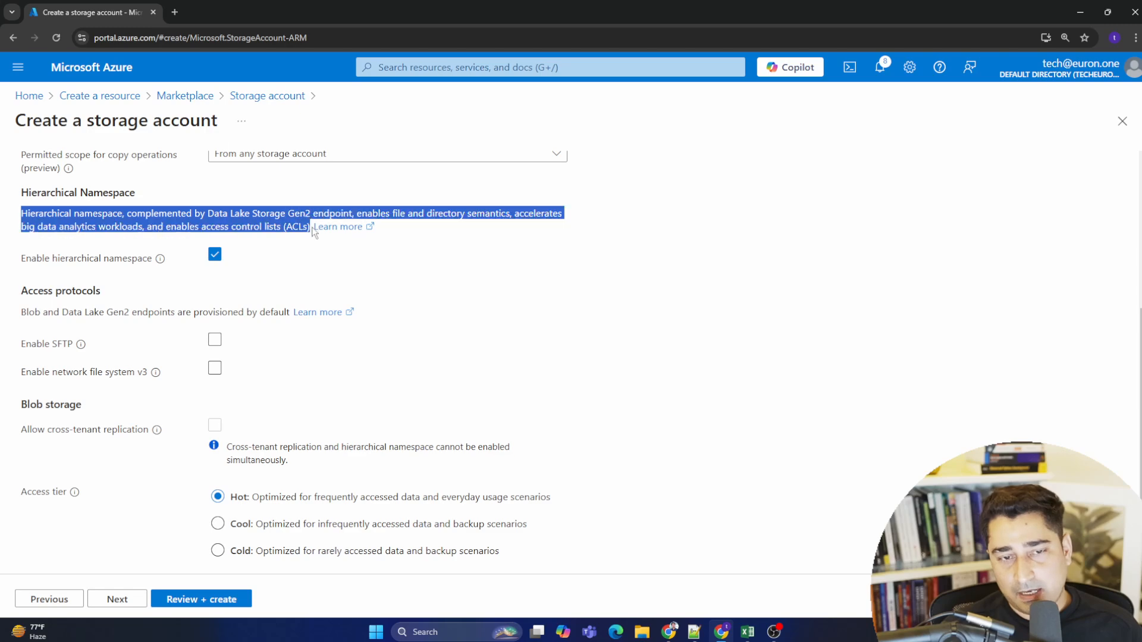
click(605, 246)
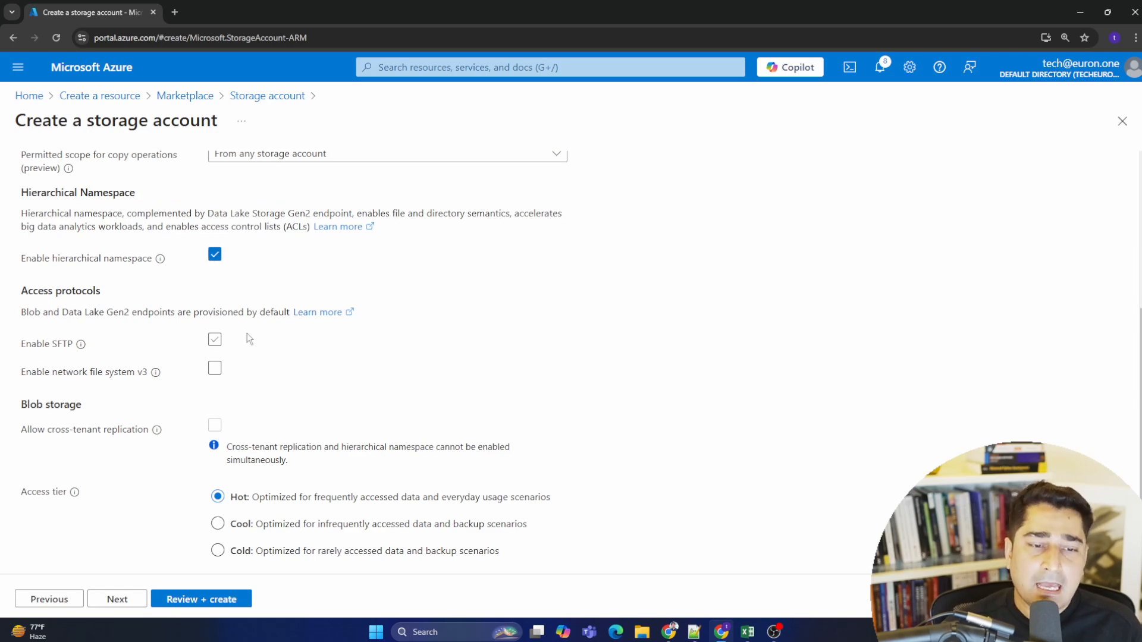
scroll(248, 423, down, 1)
click(117, 597)
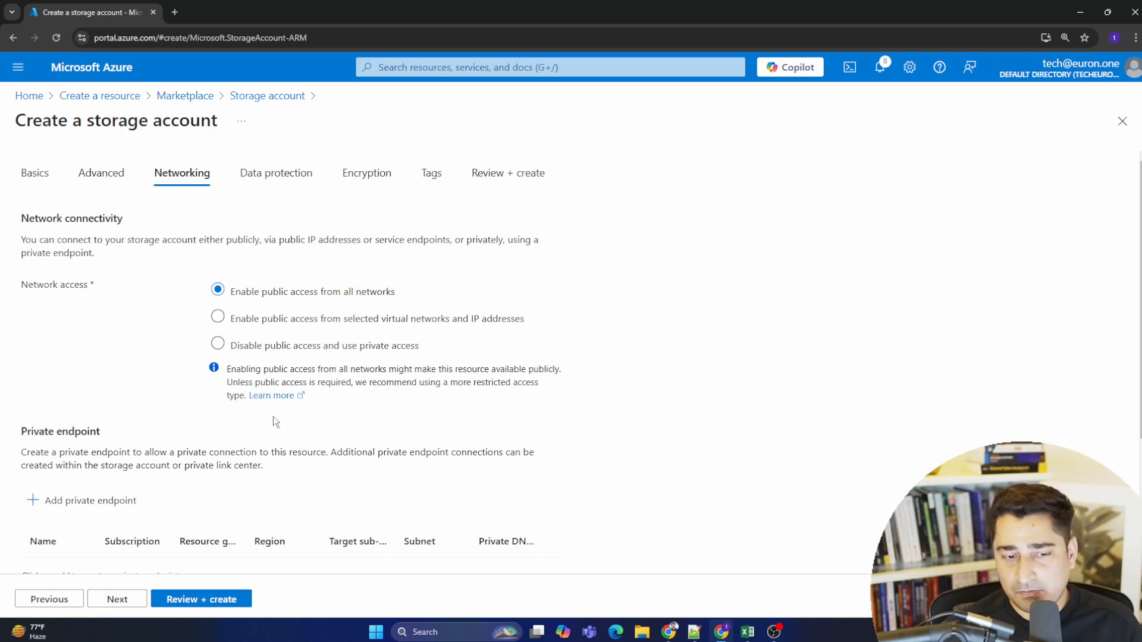
- Move on to Data protection and disable soft delete for blobs, containers and file shares
scroll(274, 417, down, 3)
click(119, 599)
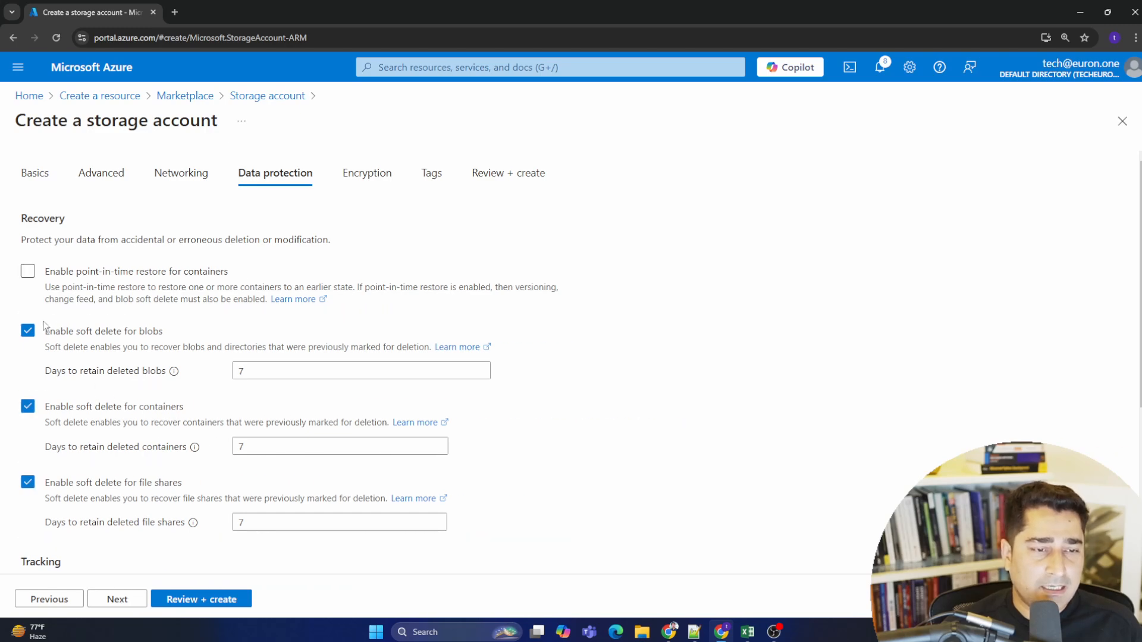
click(30, 333)
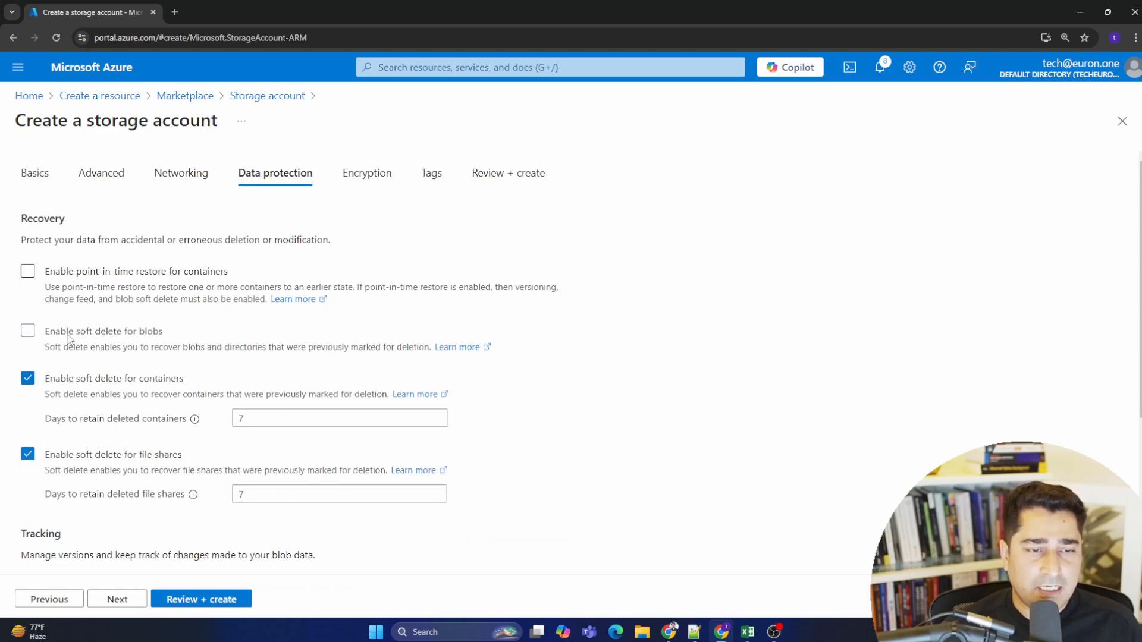
click(28, 378)
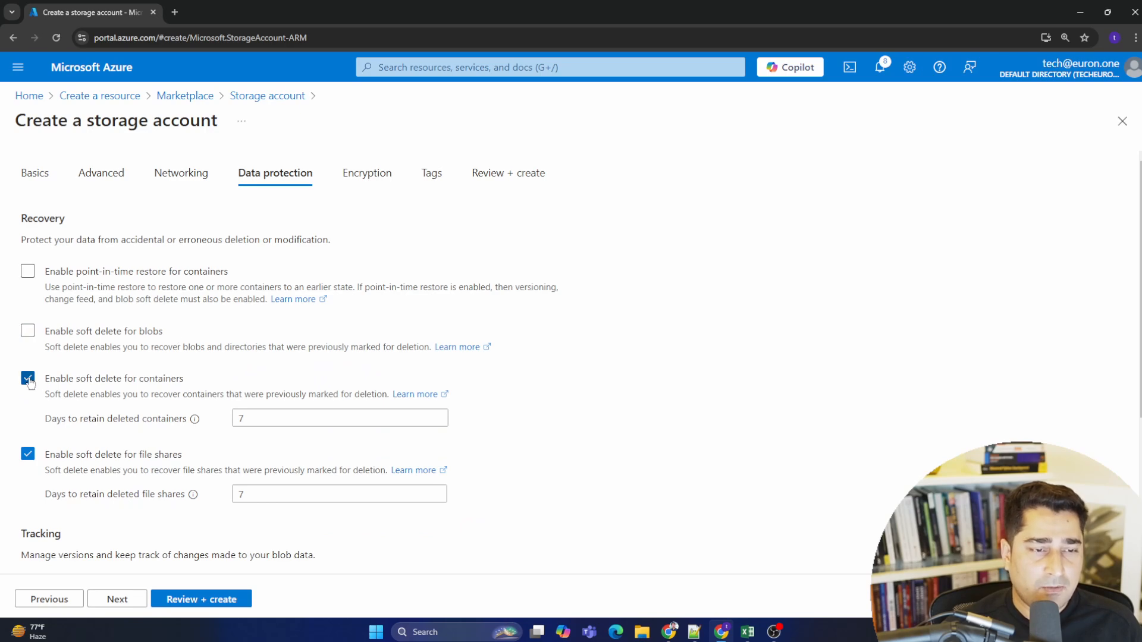
click(28, 426)
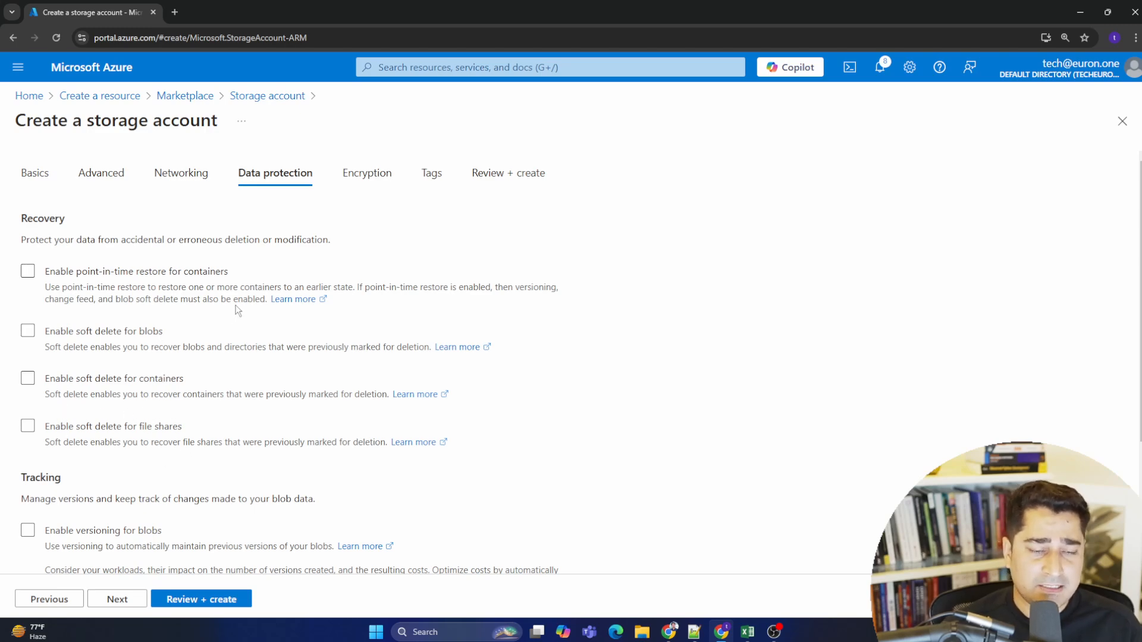
- Continue past the Encryption and Tags settings to the Review + create page
scroll(206, 425, down, 3)
click(118, 599)
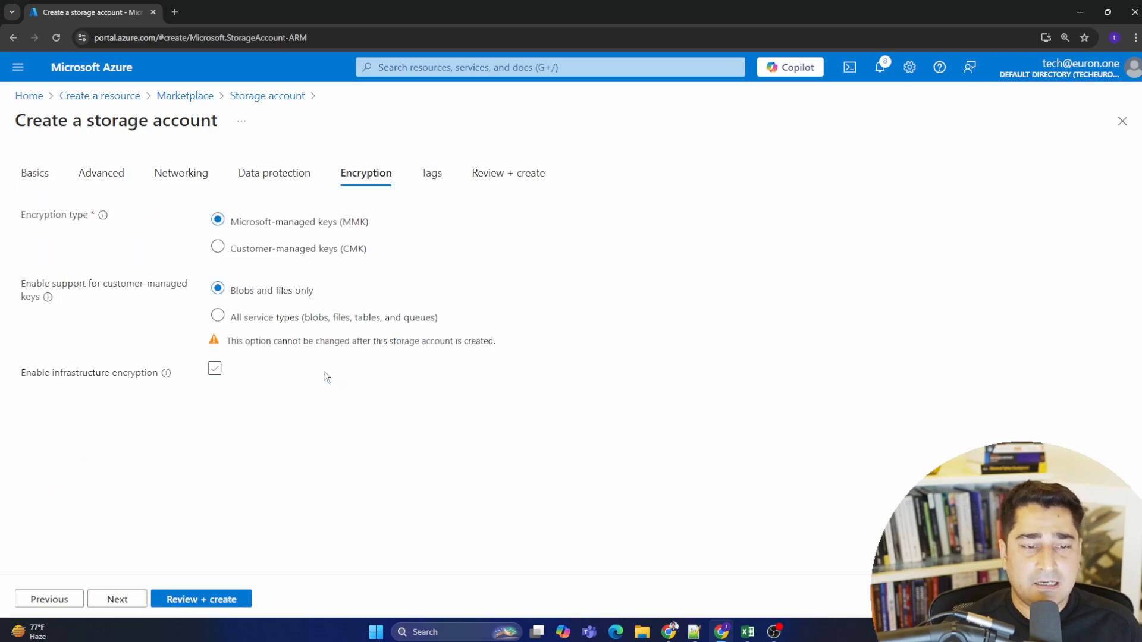
click(132, 601)
click(126, 602)
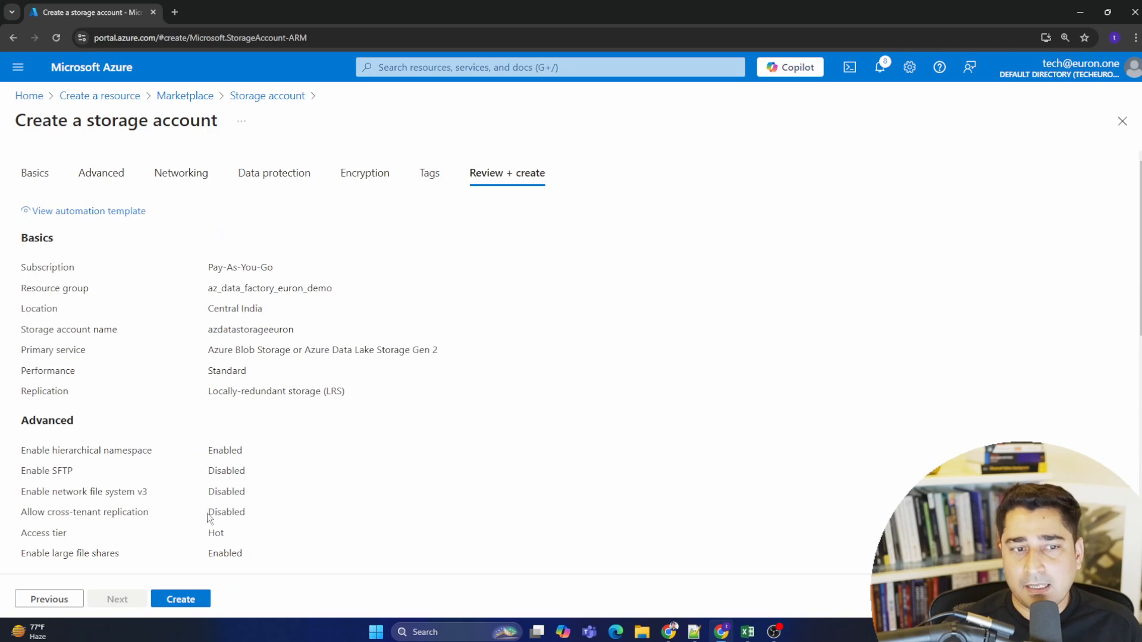
- Review the settings and create the storage account
scroll(209, 515, down, 10)
click(176, 596)
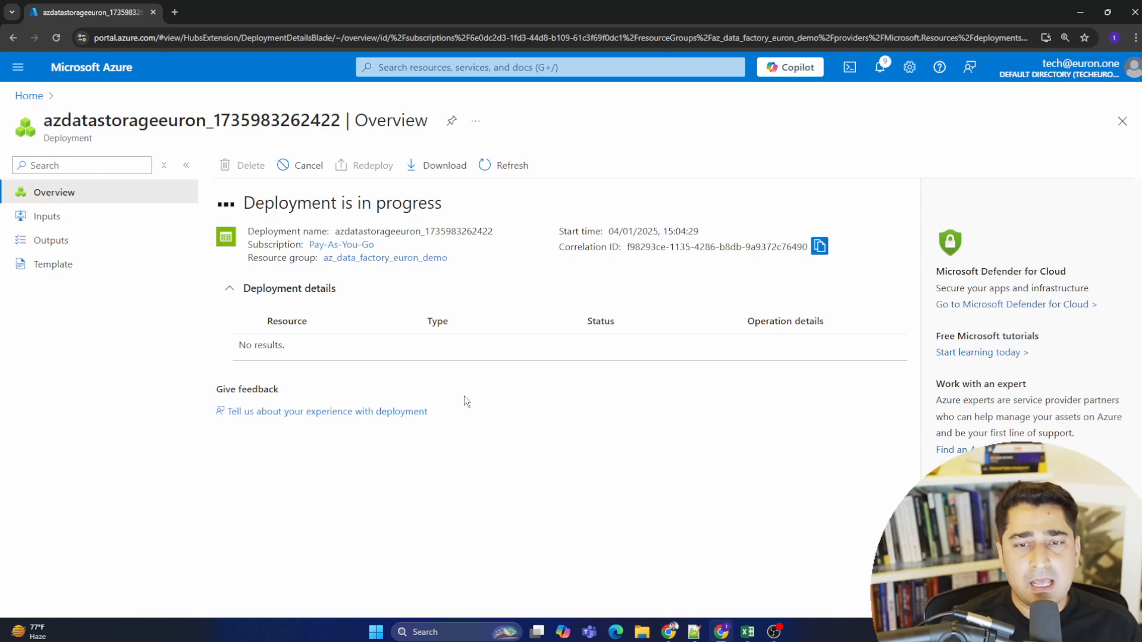
key(alt+Tab)
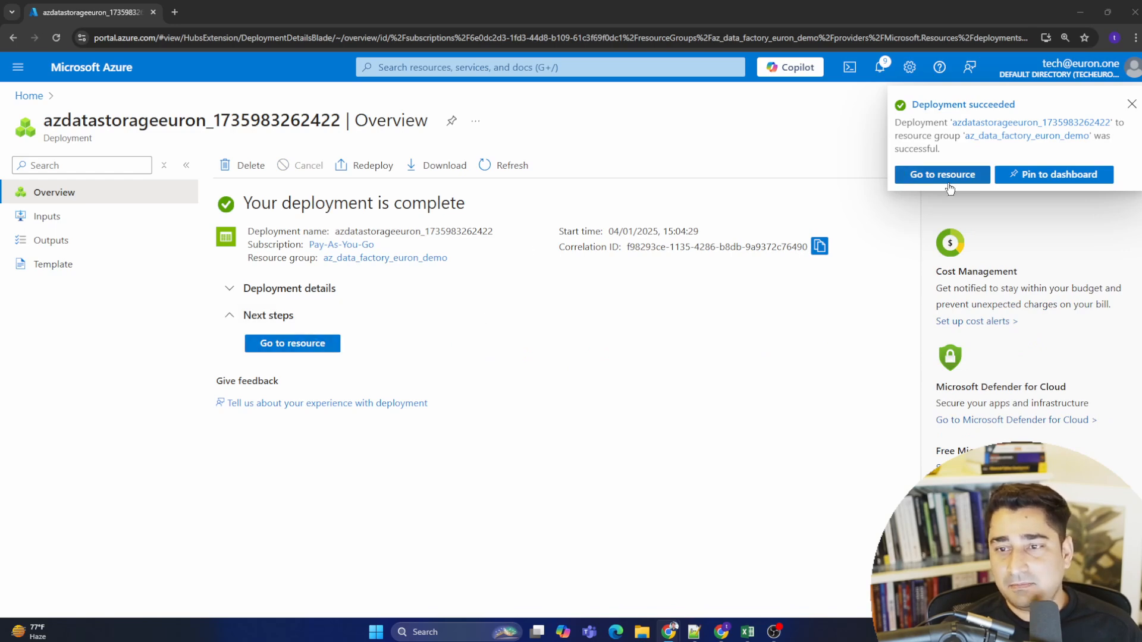
- Pin the completed deployment to the existing private euron_demo dashboard
click(1059, 176)
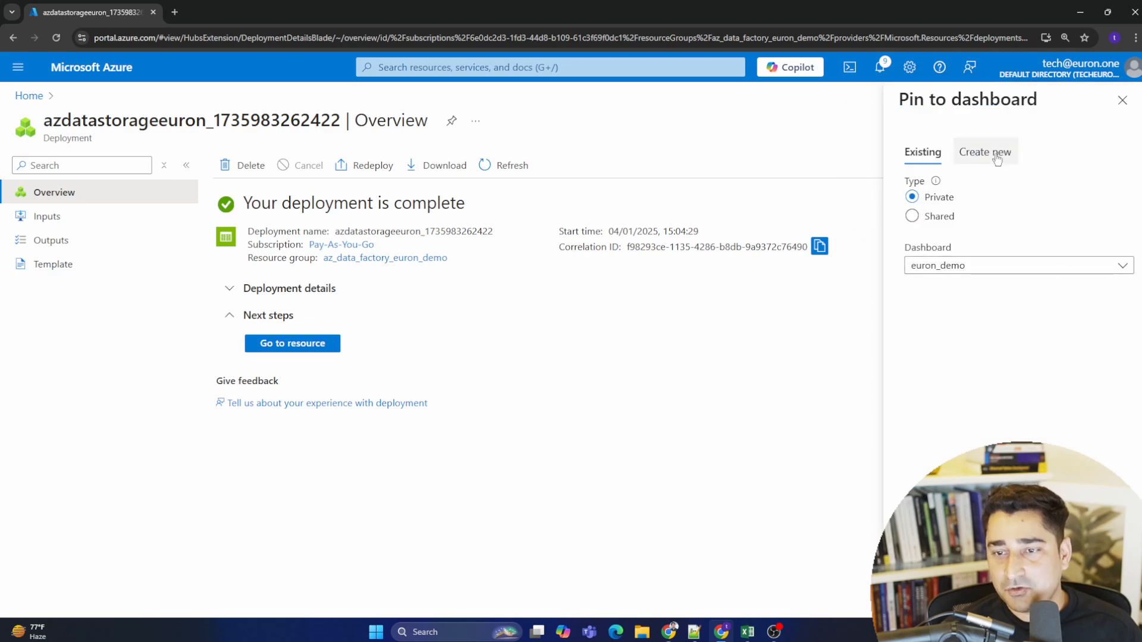
click(973, 265)
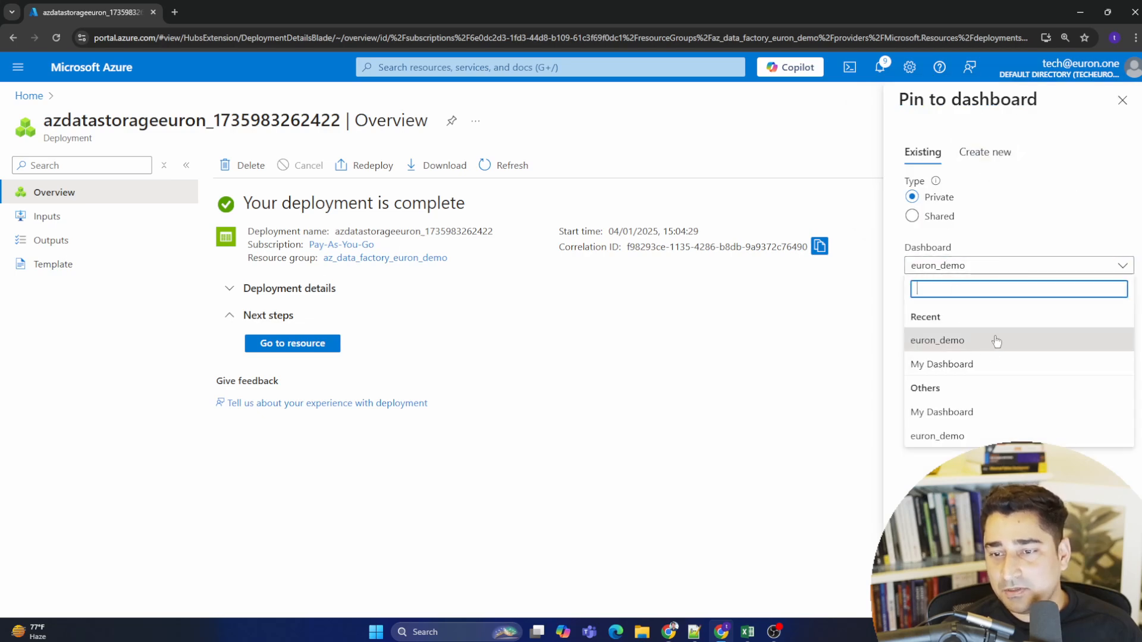
click(967, 443)
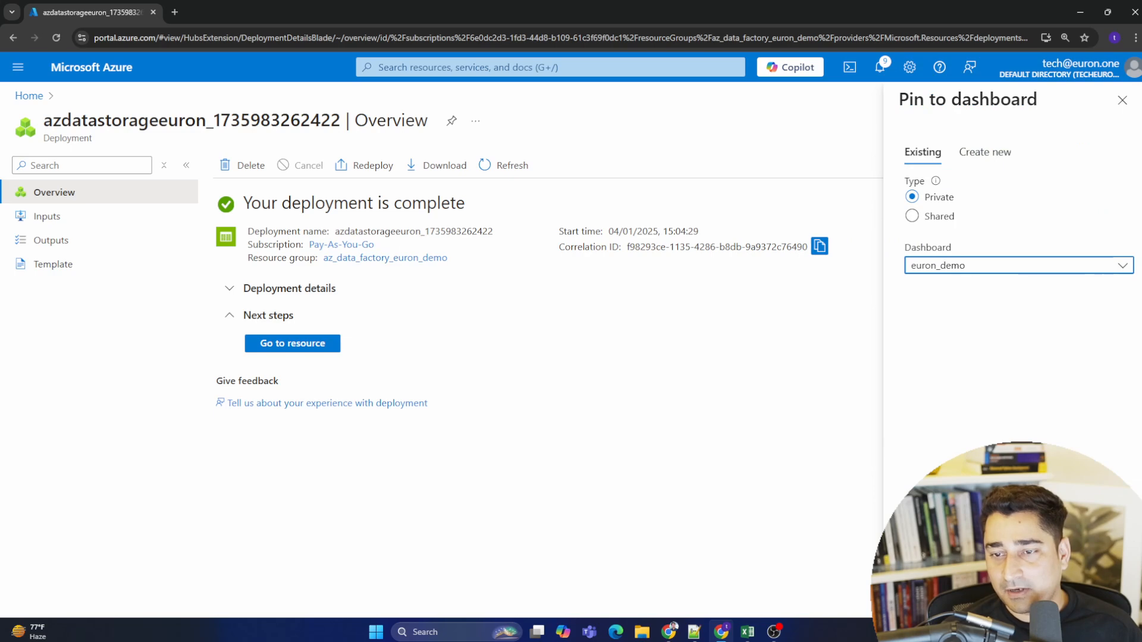
click(928, 598)
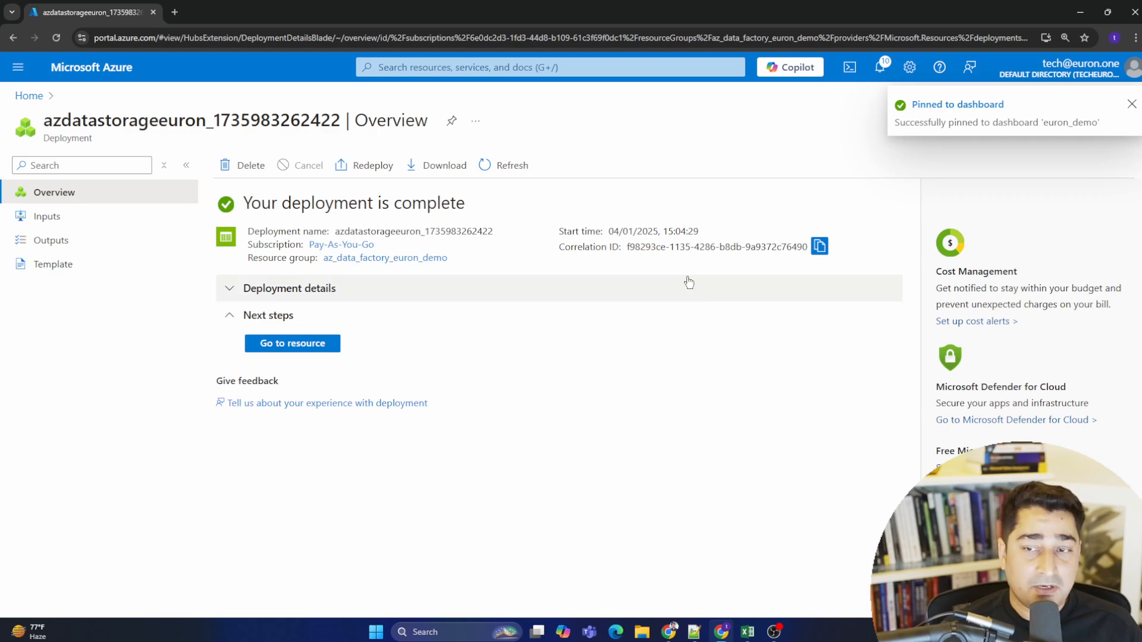
click(1134, 107)
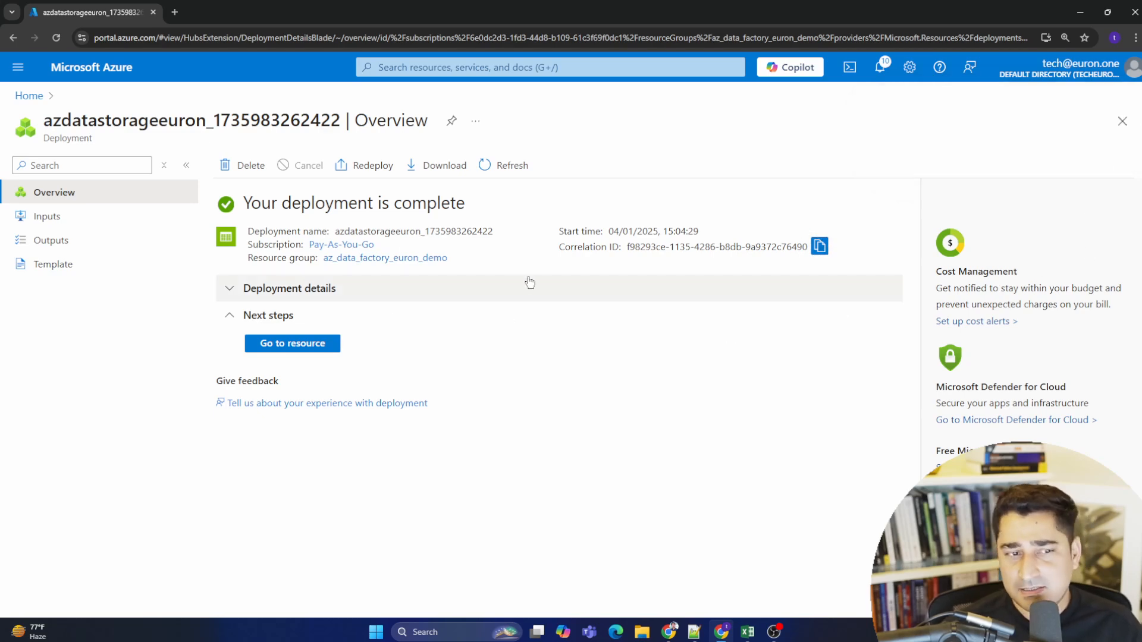
- Go to the newly deployed storage account's overview
click(299, 347)
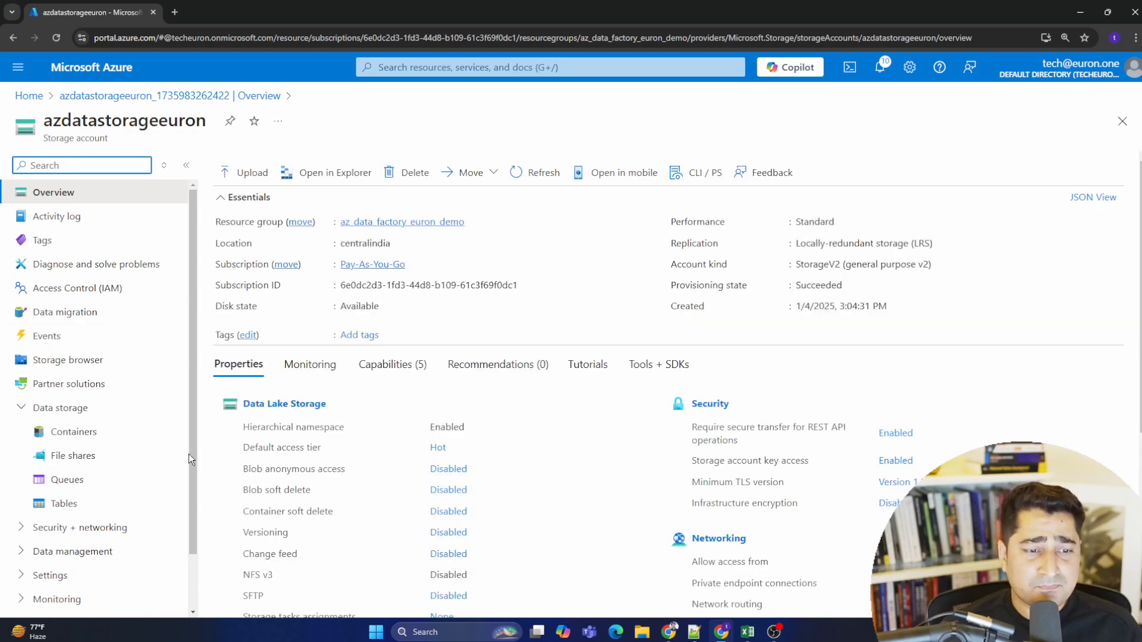
scroll(145, 326, down, 2)
scroll(119, 387, up, 2)
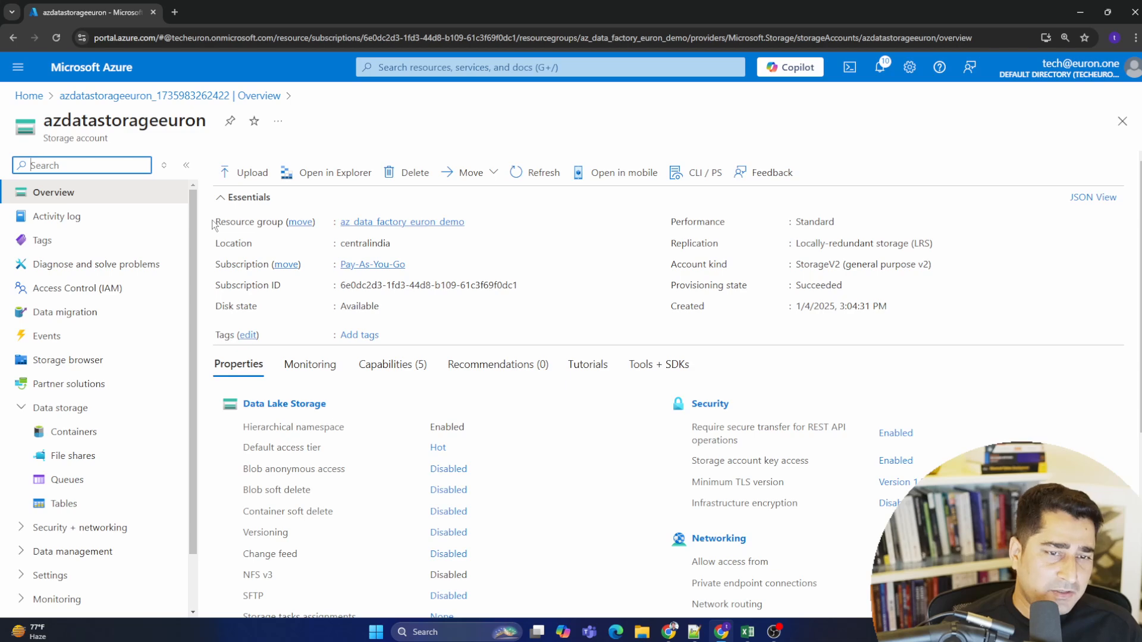
drag(213, 226, 961, 342)
click(956, 336)
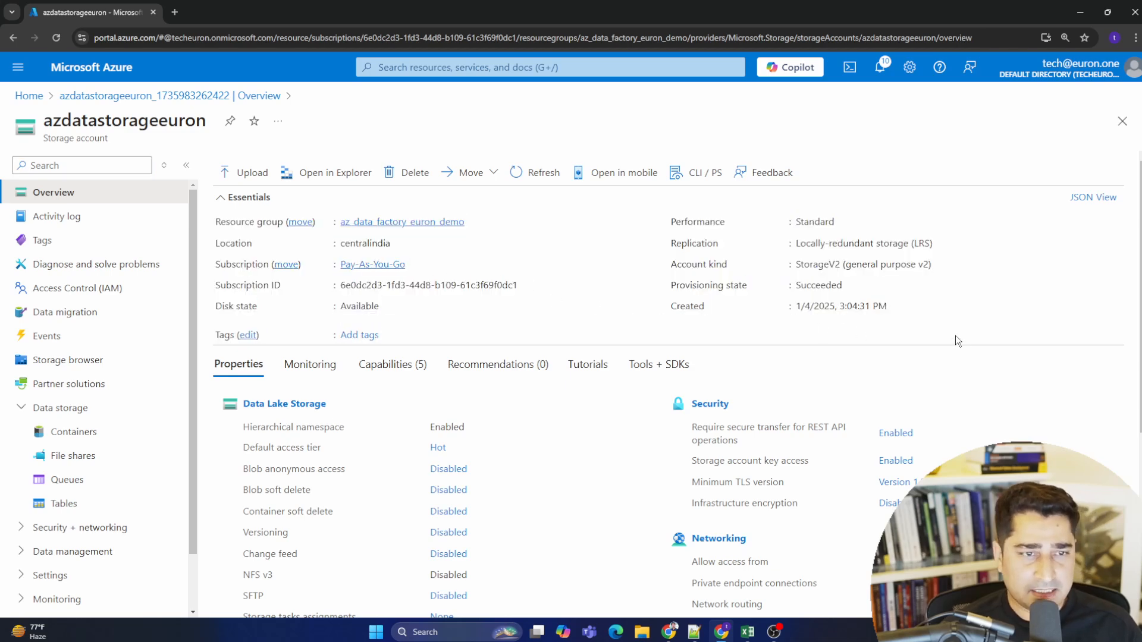
drag(207, 122, 47, 123)
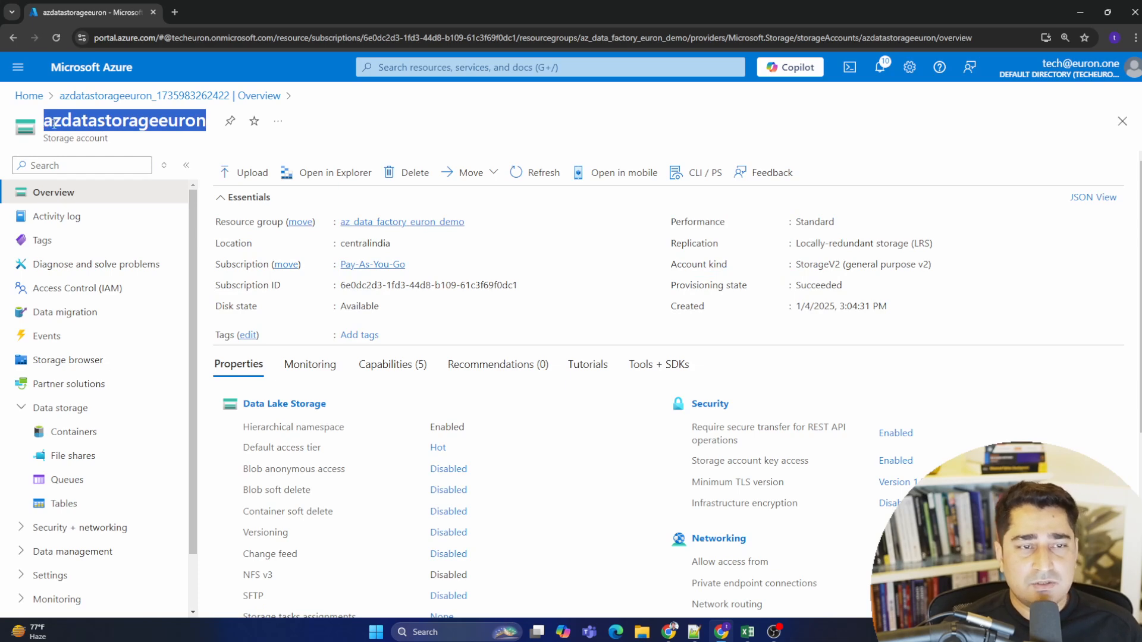
click(79, 126)
drag(63, 125, 26, 125)
click(184, 125)
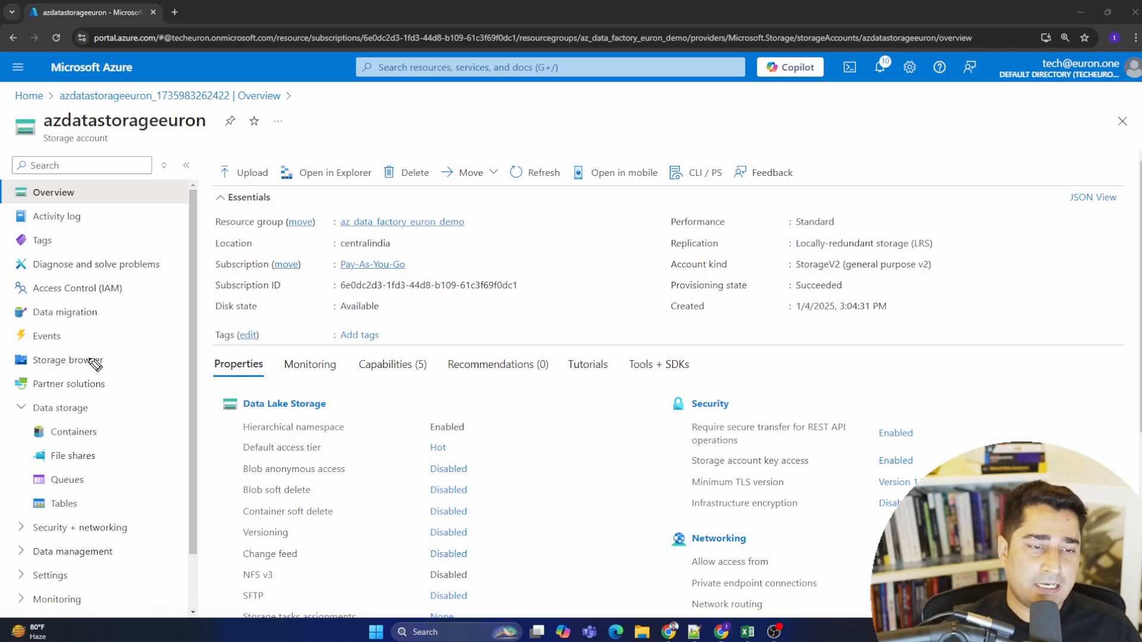
mouse_move(119, 356)
mouse_down()
mouse_move(50, 350)
mouse_move(23, 384)
mouse_move(115, 359)
mouse_up()
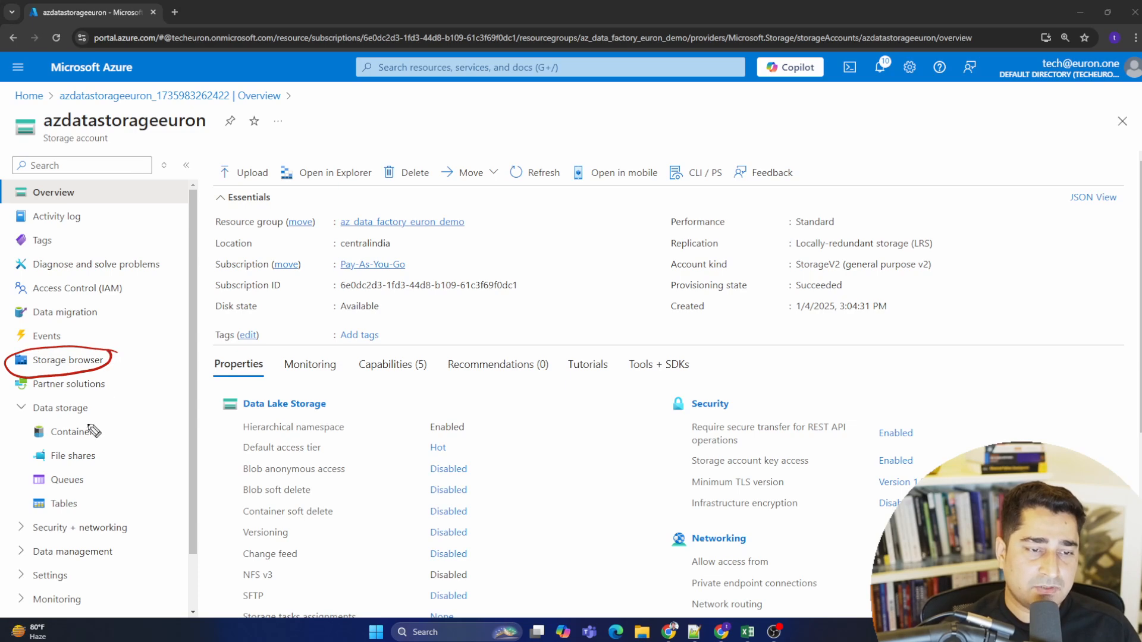
mouse_move(97, 404)
mouse_down()
mouse_move(28, 424)
mouse_move(90, 410)
mouse_up()
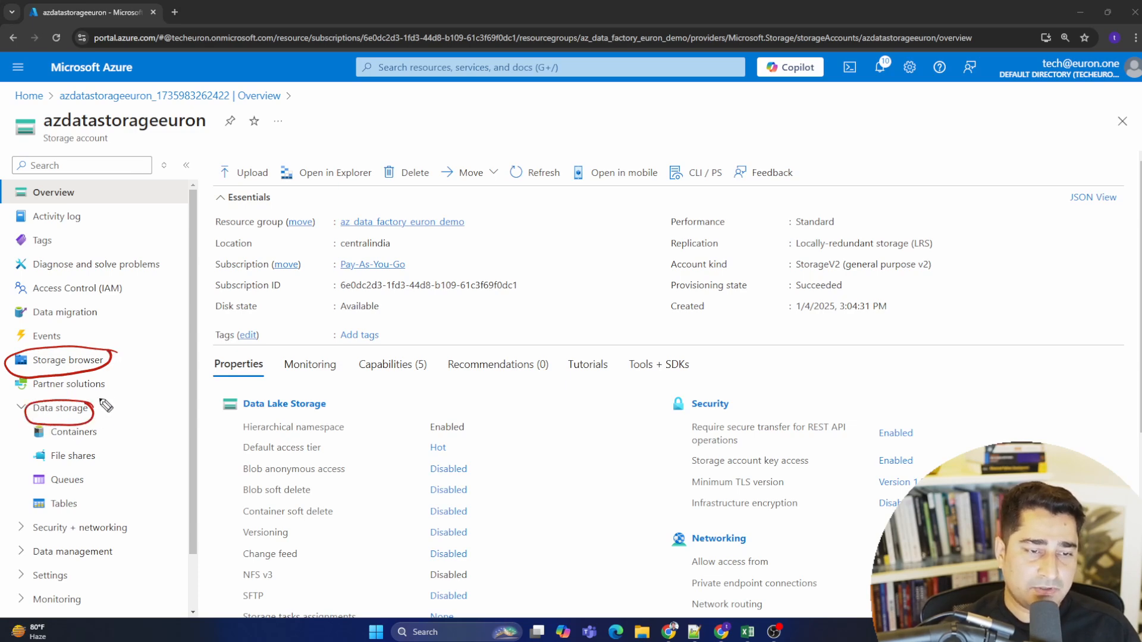
mouse_move(117, 358)
mouse_down()
mouse_move(154, 353)
mouse_move(194, 314)
mouse_up()
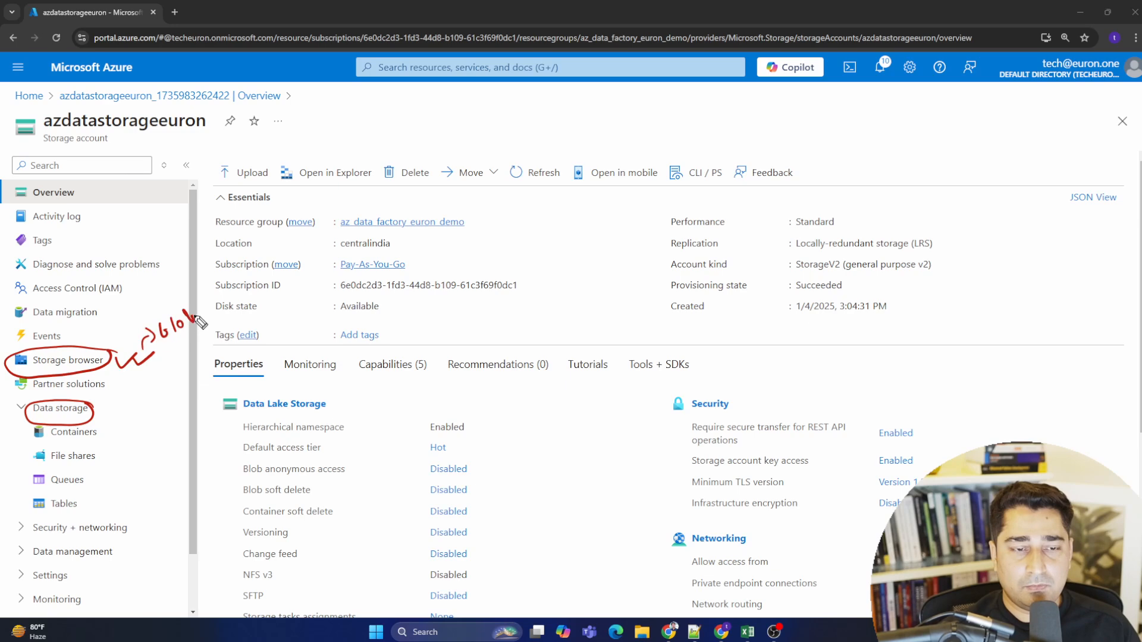
drag(172, 352, 208, 323)
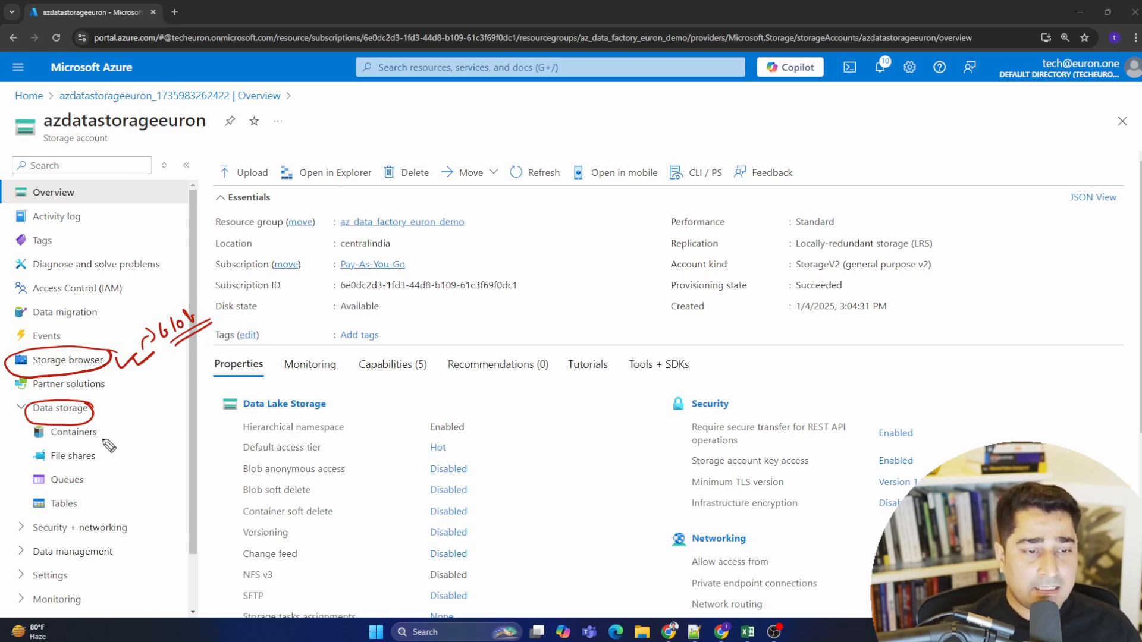
mouse_move(98, 425)
mouse_down()
mouse_move(77, 452)
mouse_move(127, 442)
mouse_move(91, 446)
mouse_up()
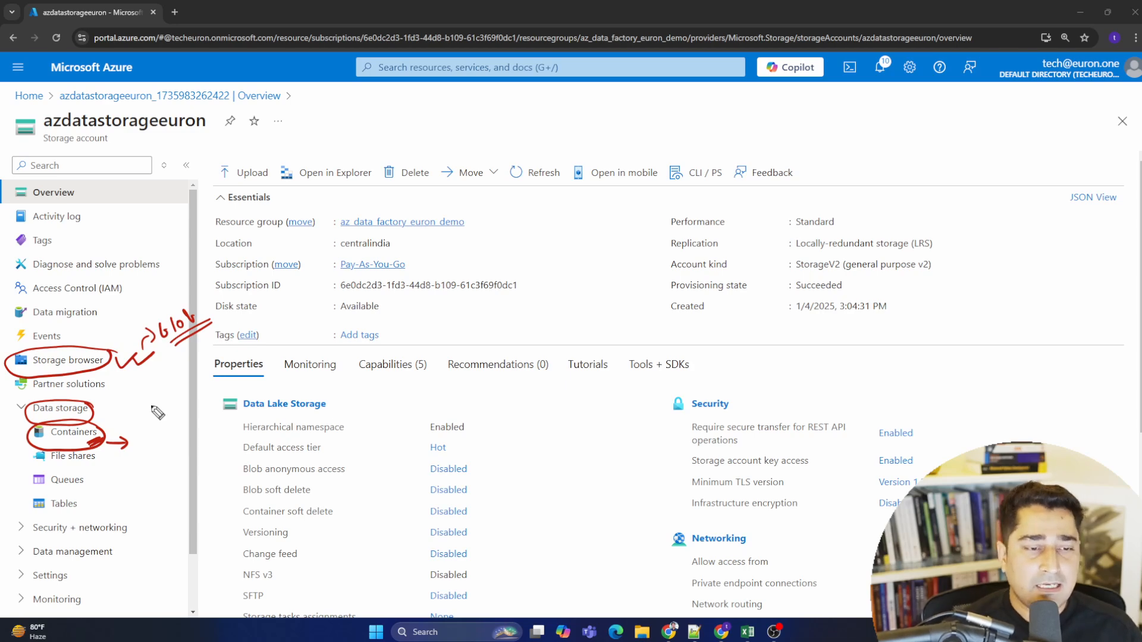
mouse_move(132, 439)
mouse_down()
mouse_move(157, 434)
mouse_move(128, 459)
mouse_move(138, 454)
mouse_up()
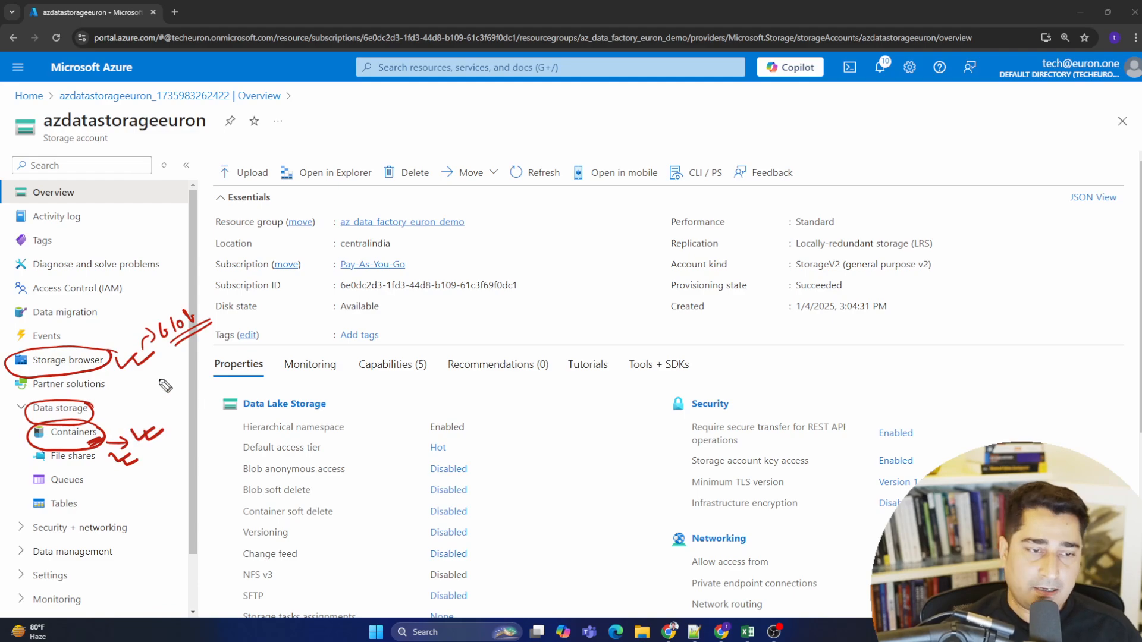
mouse_move(150, 370)
mouse_down()
mouse_move(169, 384)
mouse_move(177, 374)
mouse_up()
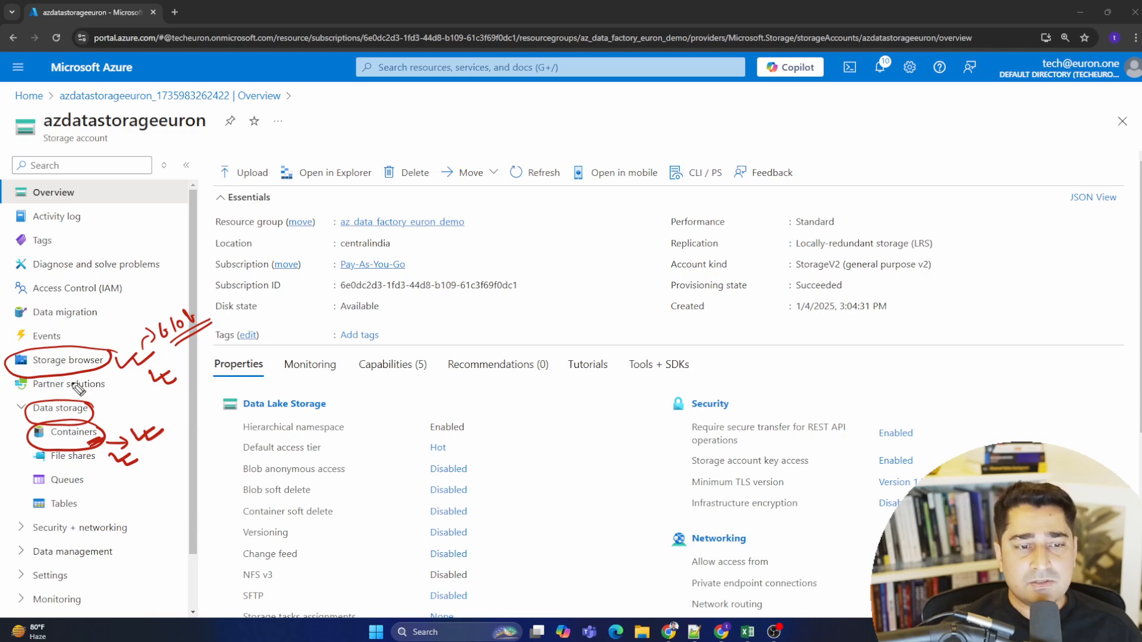
drag(167, 347, 188, 341)
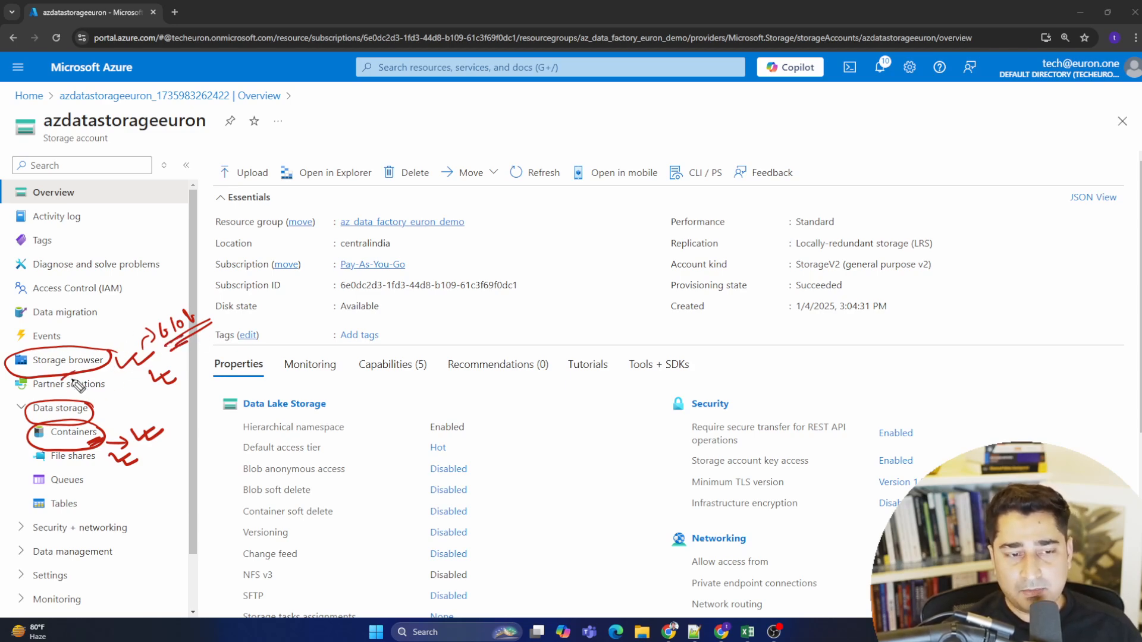
drag(61, 381, 89, 372)
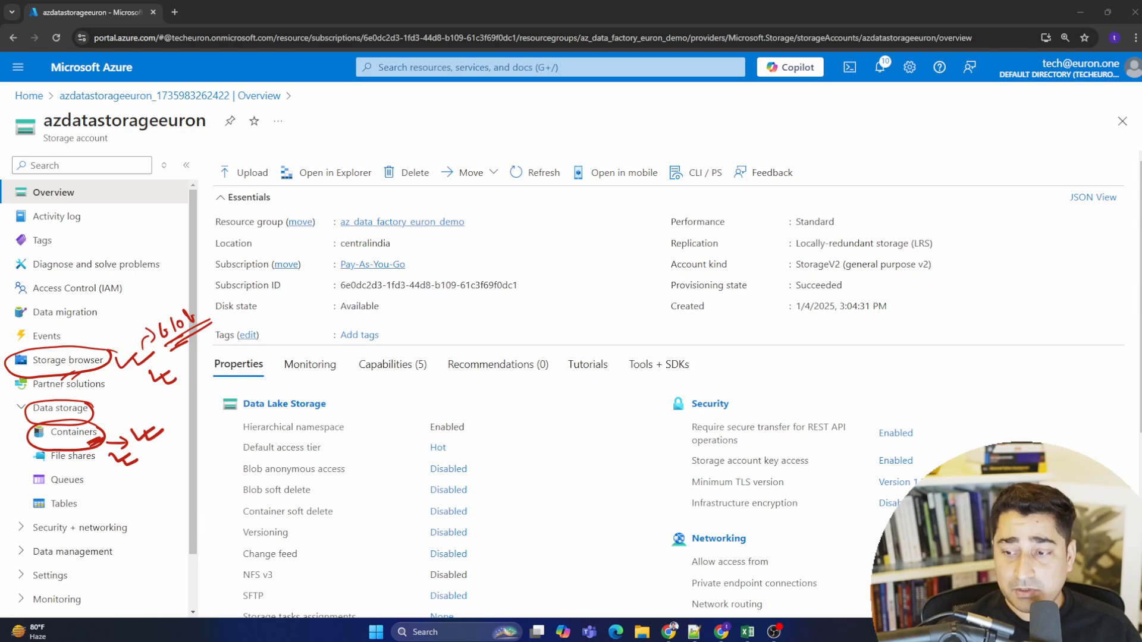
key(Escape)
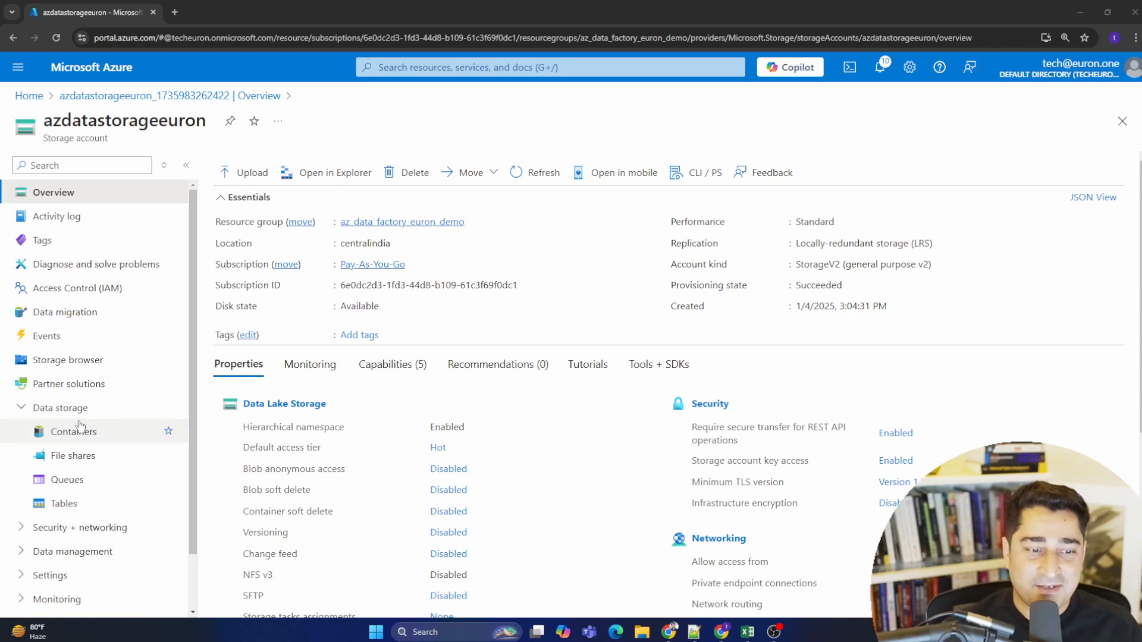
- Add a new blob container named eurondemoblobstorage to the storage account through the storage browser
click(71, 361)
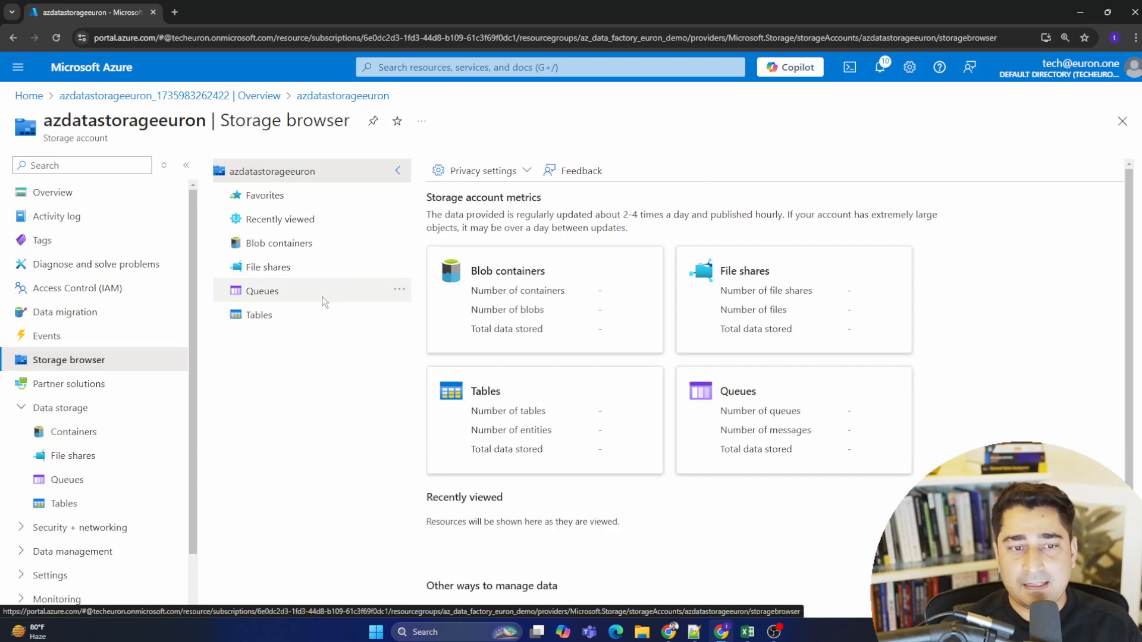
click(306, 242)
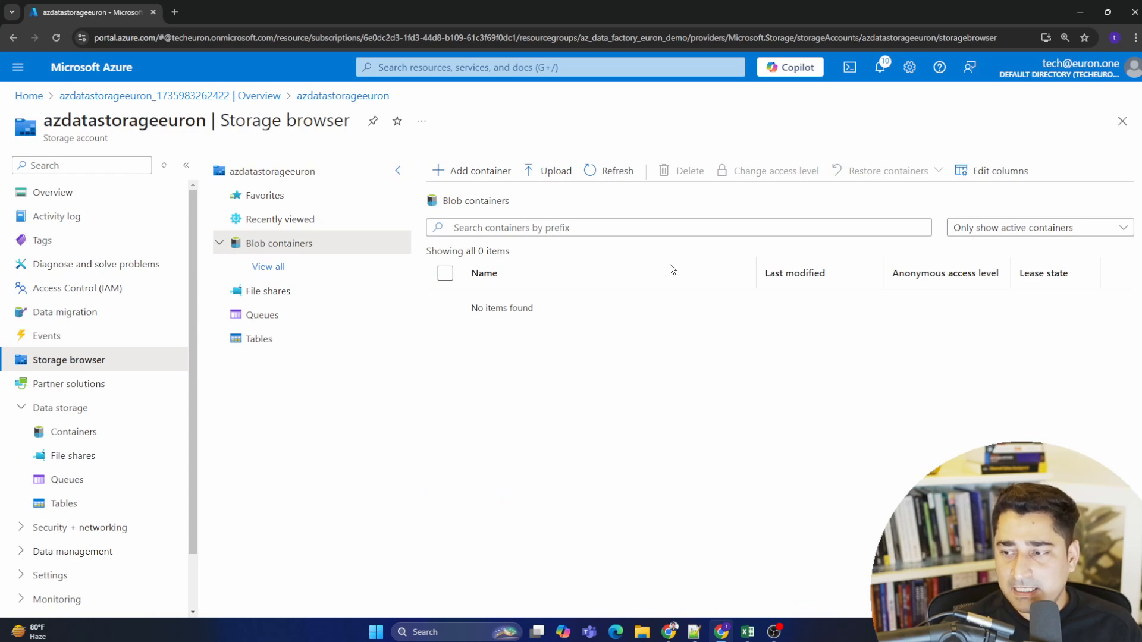
click(476, 171)
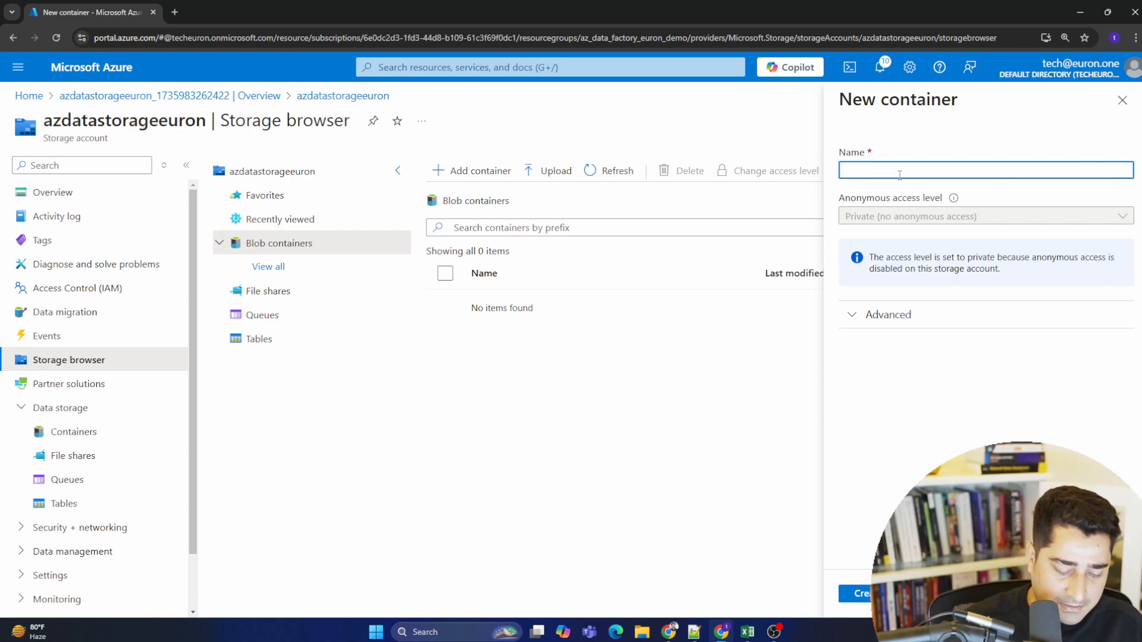
key(BackSpace)
key(BackSpace)
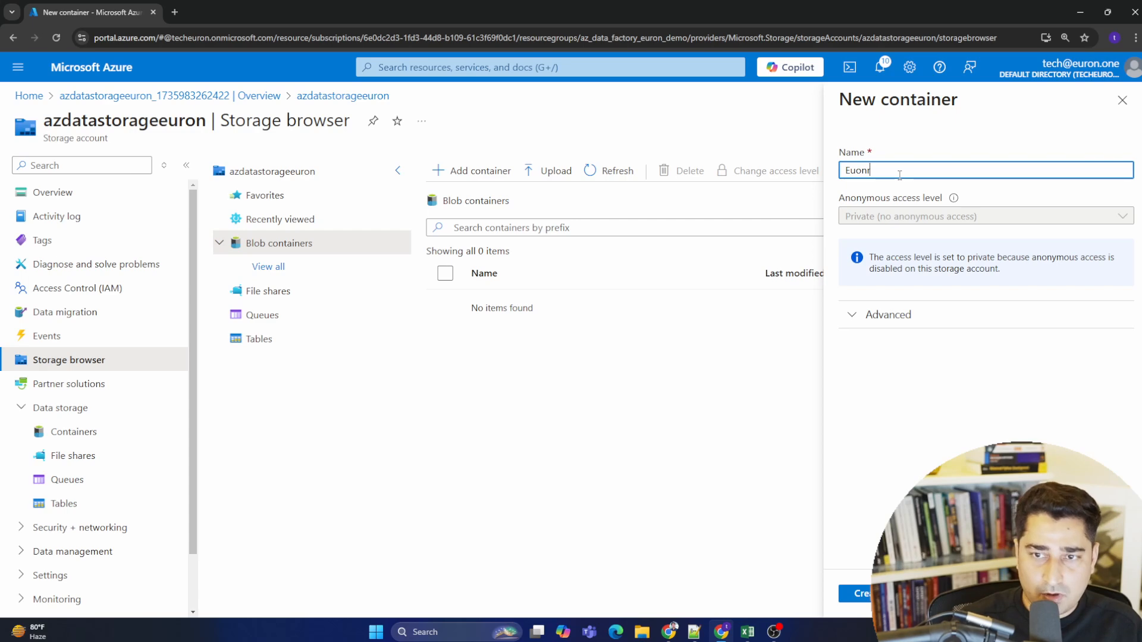
text(euron)
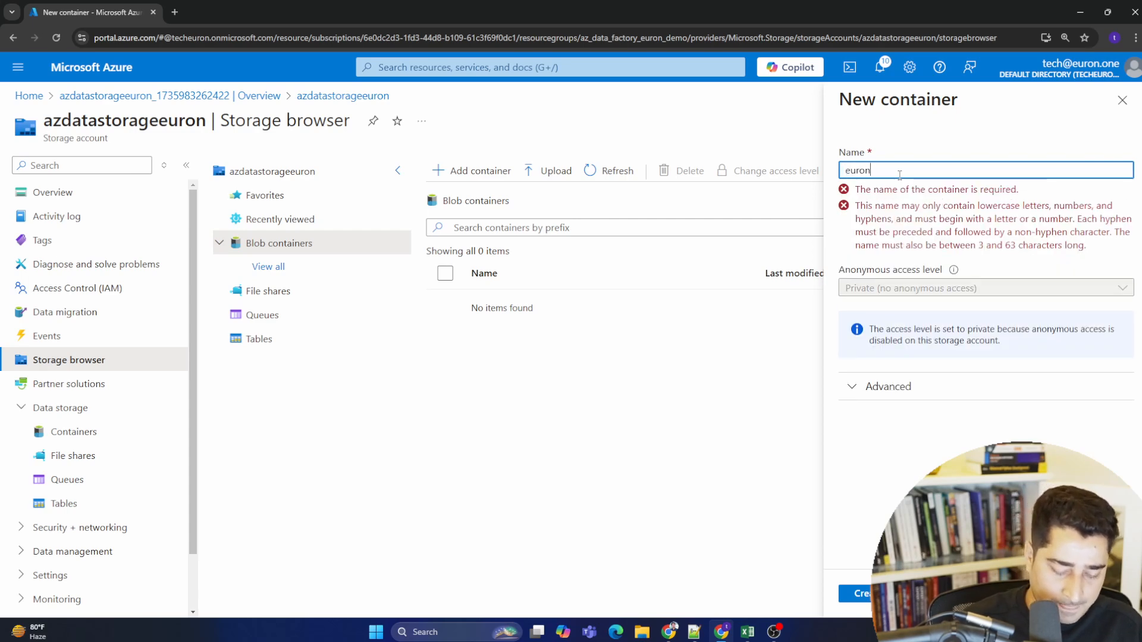
text(-demo)
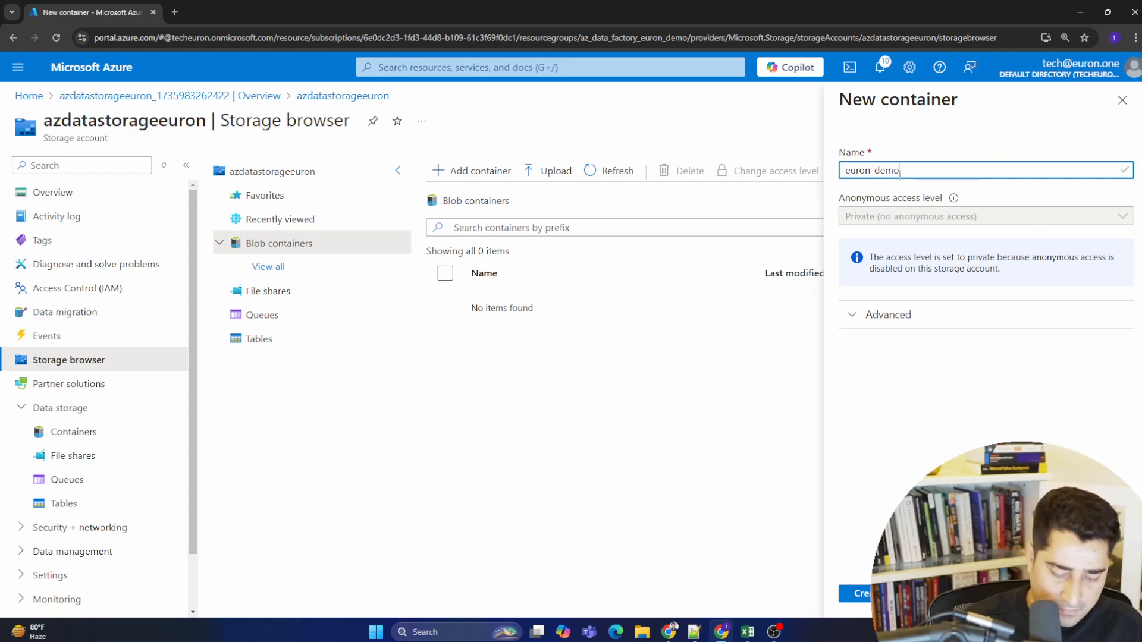
text(-)
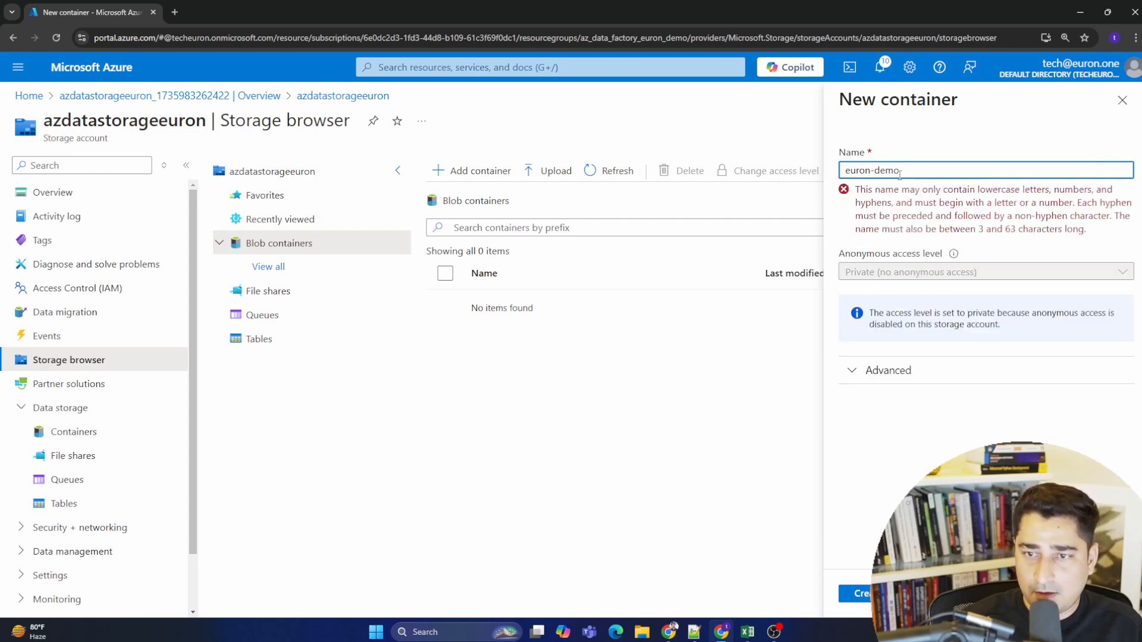
text(D)
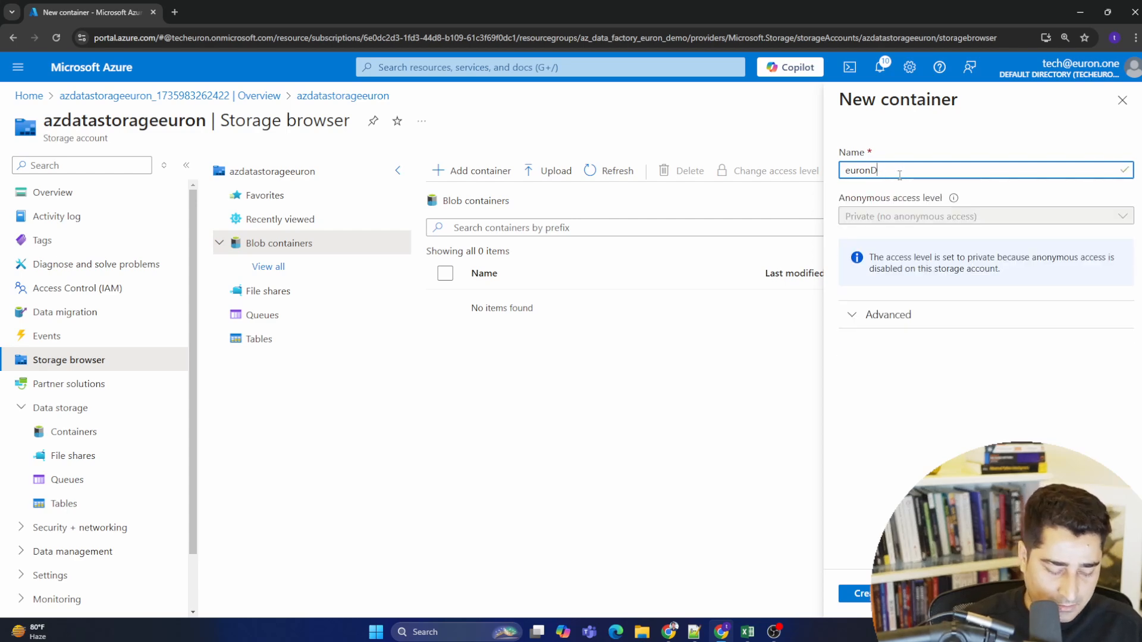
text(emo)
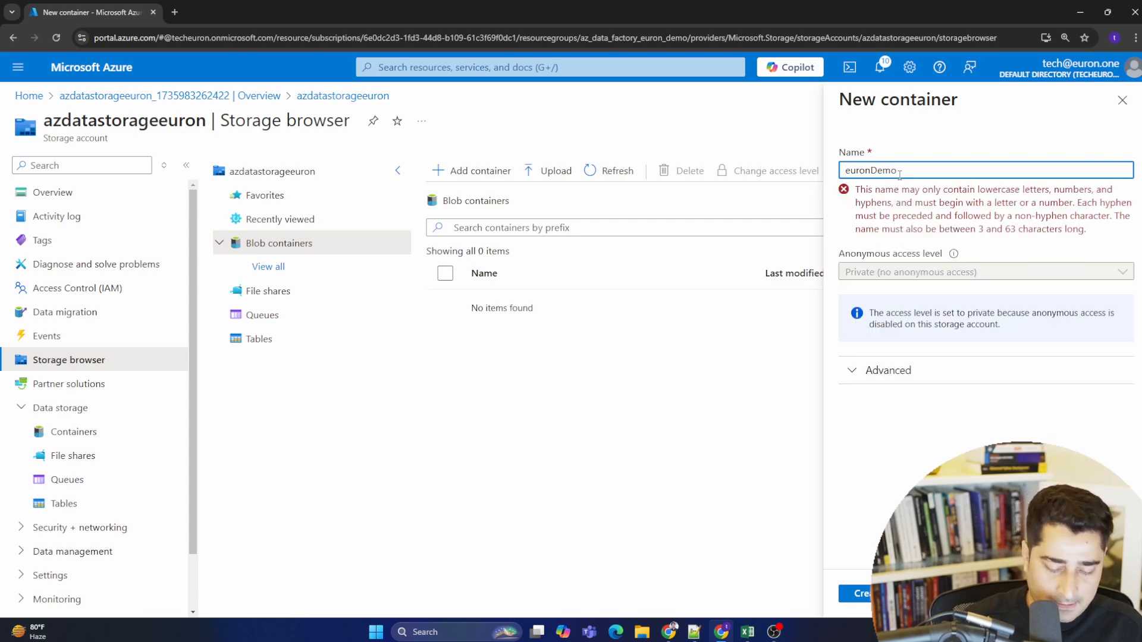
text(Blob)
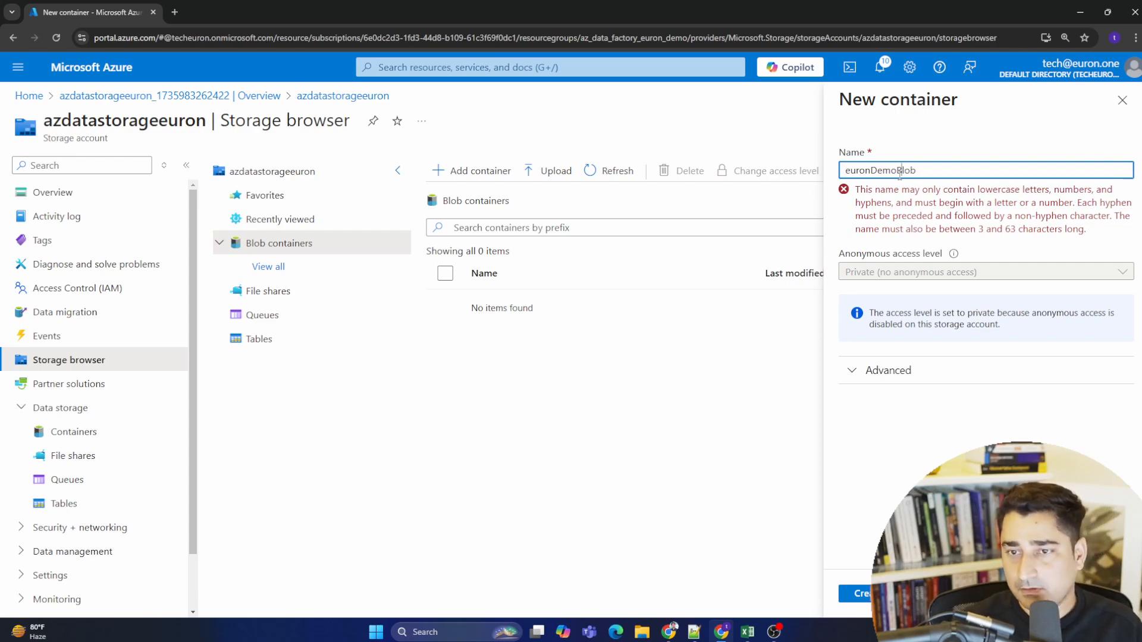
key(BackSpace)
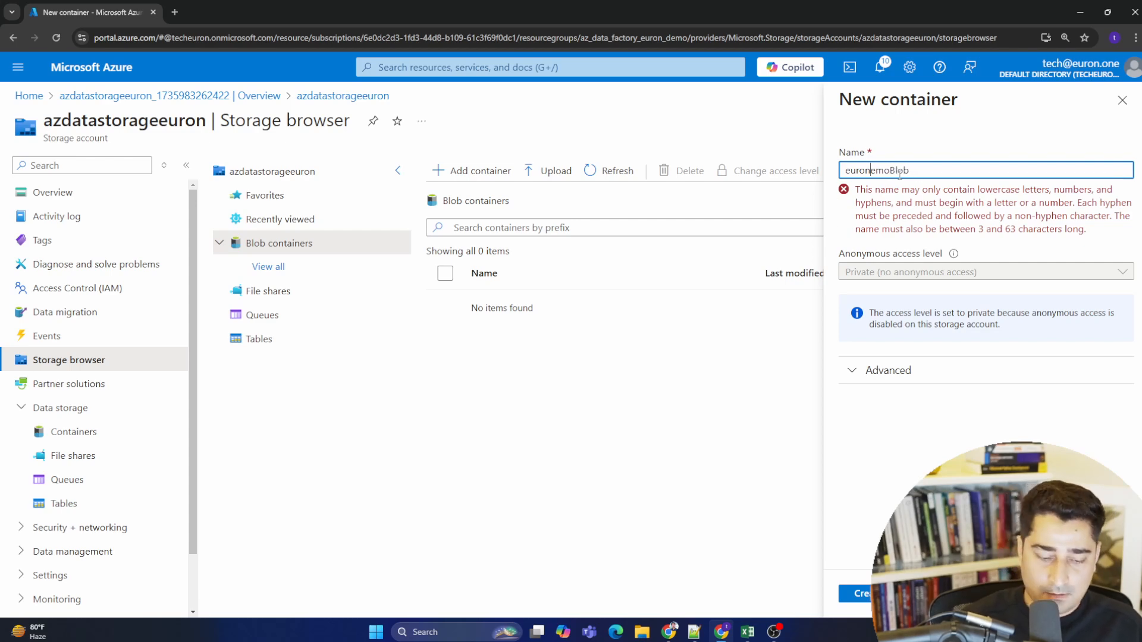
text(demo)
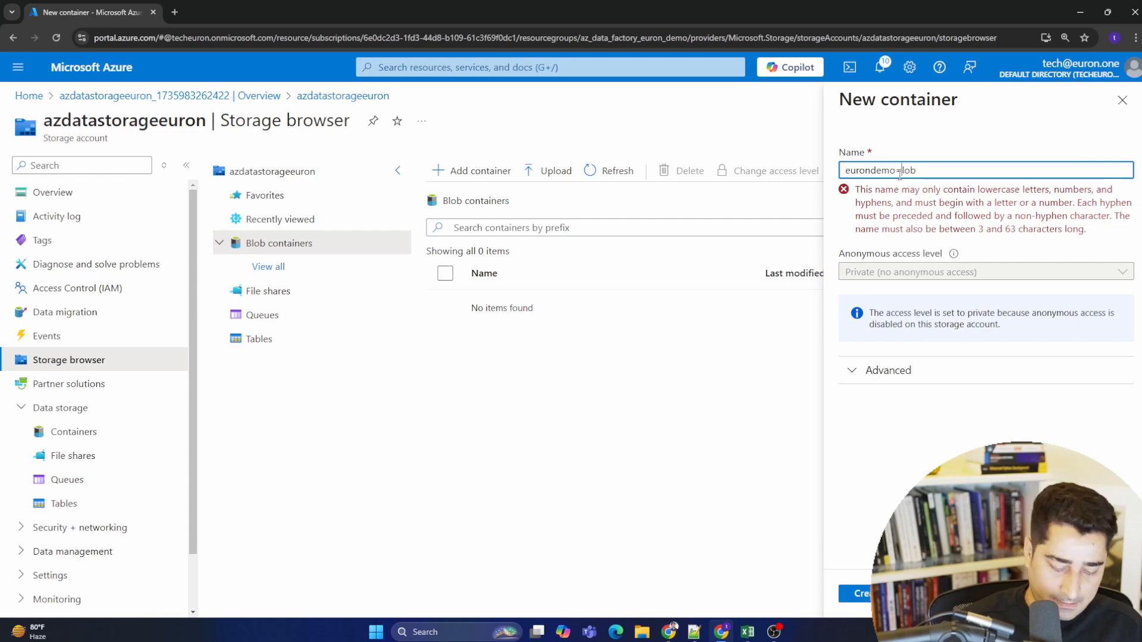
text(b)
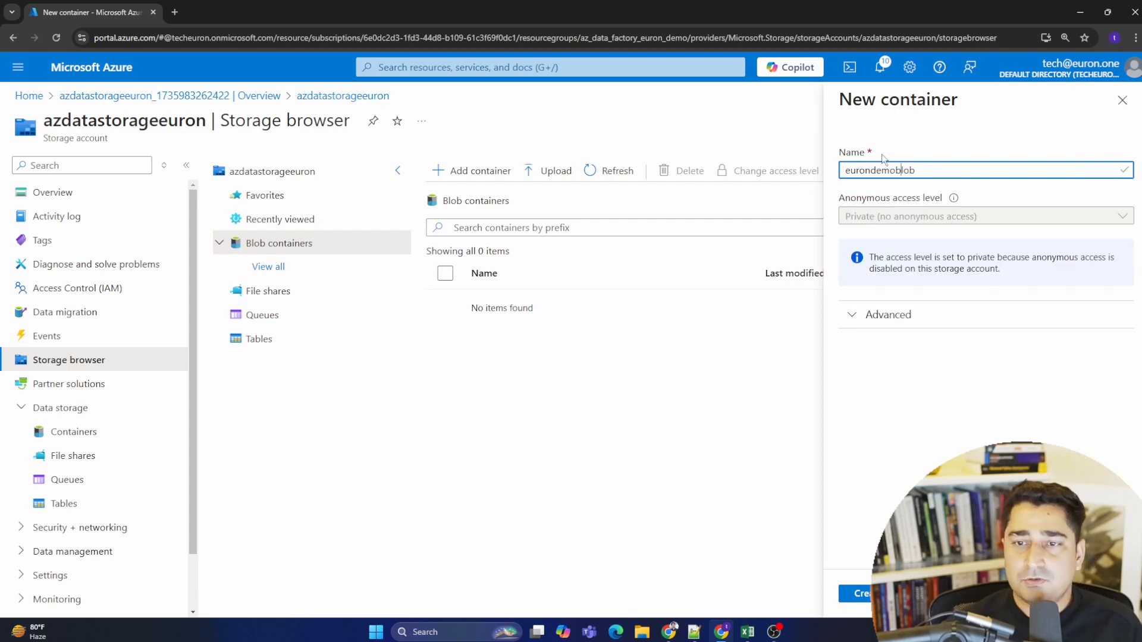
drag(939, 169, 844, 170)
click(934, 169)
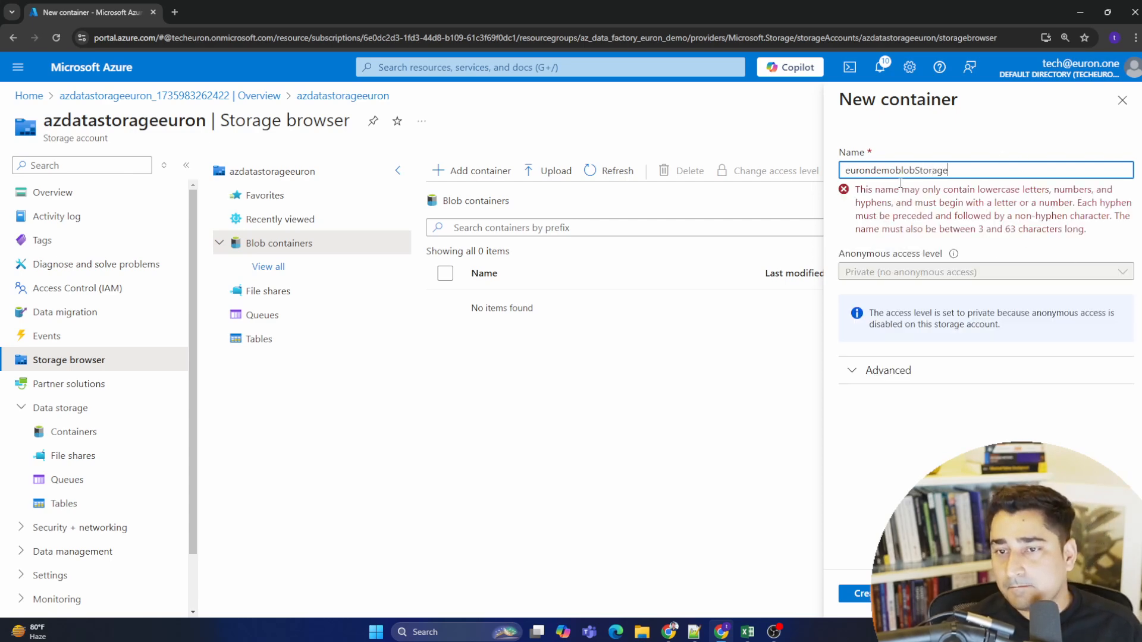
click(920, 169)
key(BackSpace)
text(s)
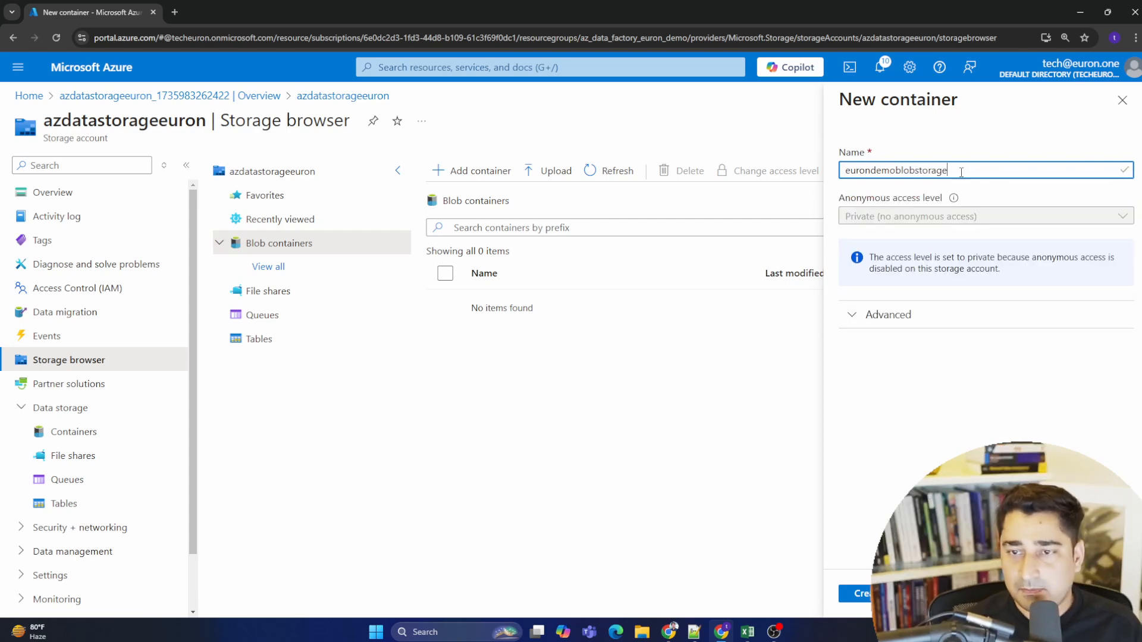
drag(961, 172, 842, 172)
click(904, 171)
click(980, 171)
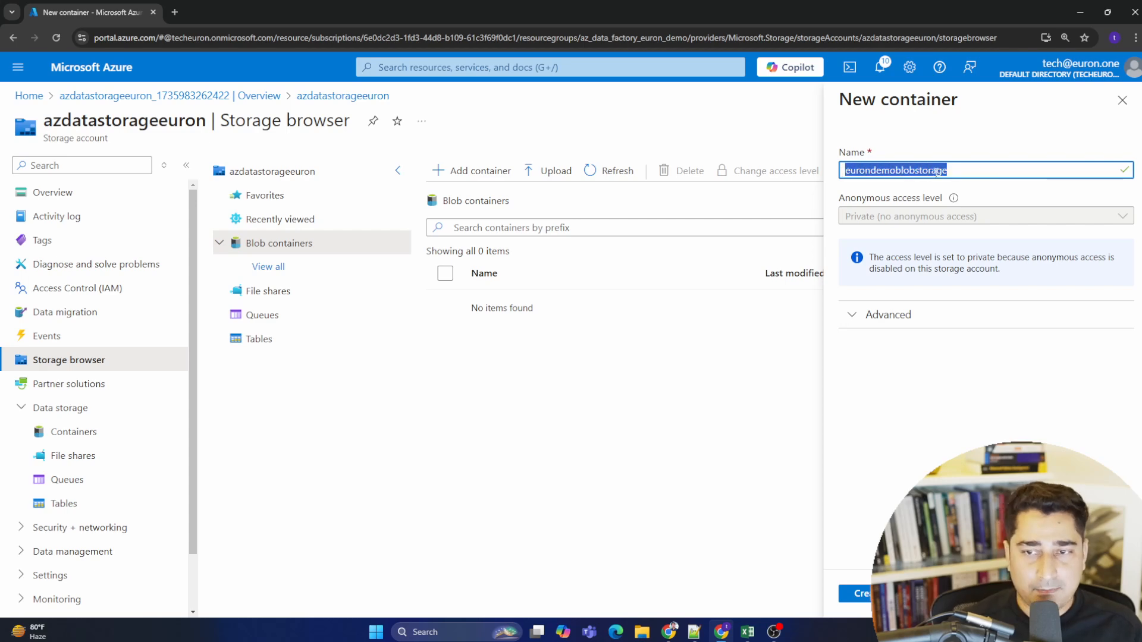
click(936, 172)
click(857, 593)
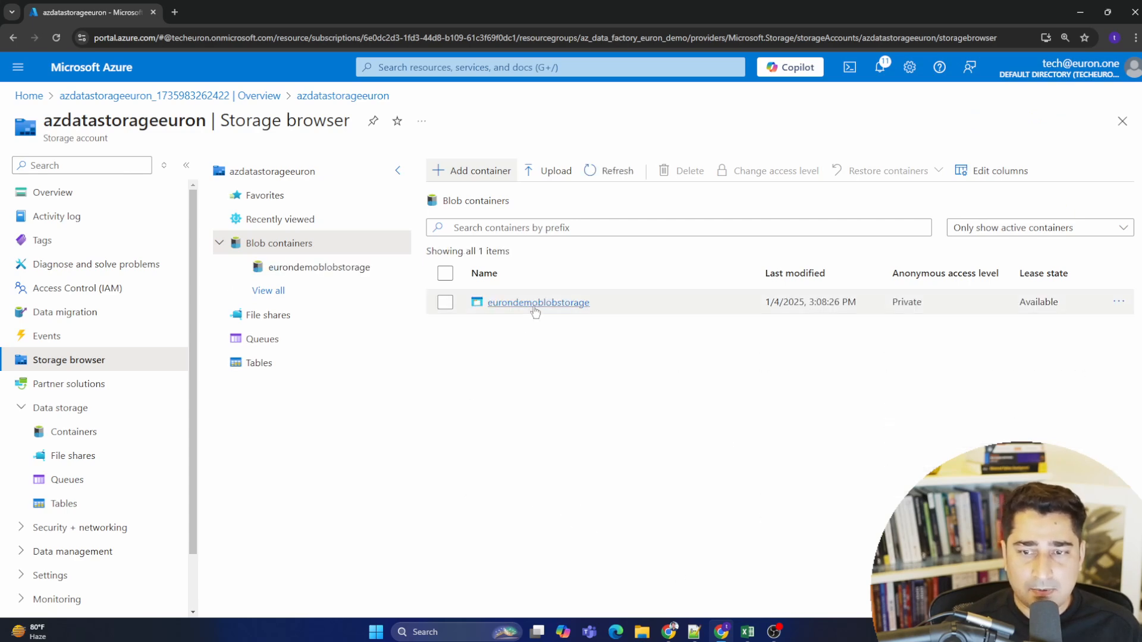
- Open the eurondemoblobstorage container to inspect its contents
click(535, 304)
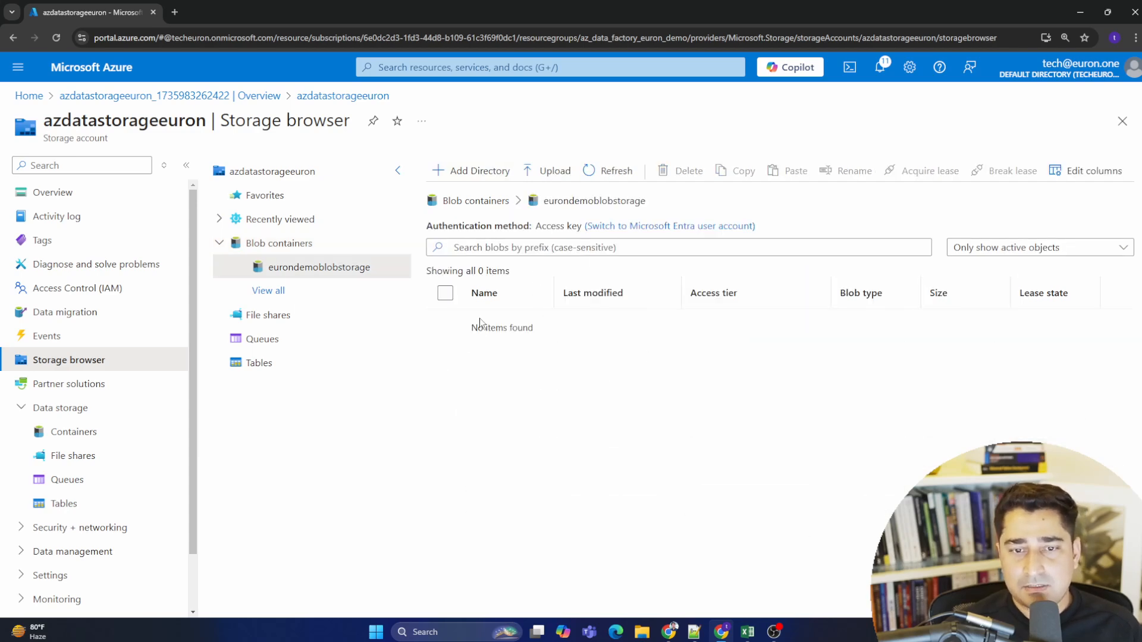
drag(466, 333, 552, 328)
click(552, 328)
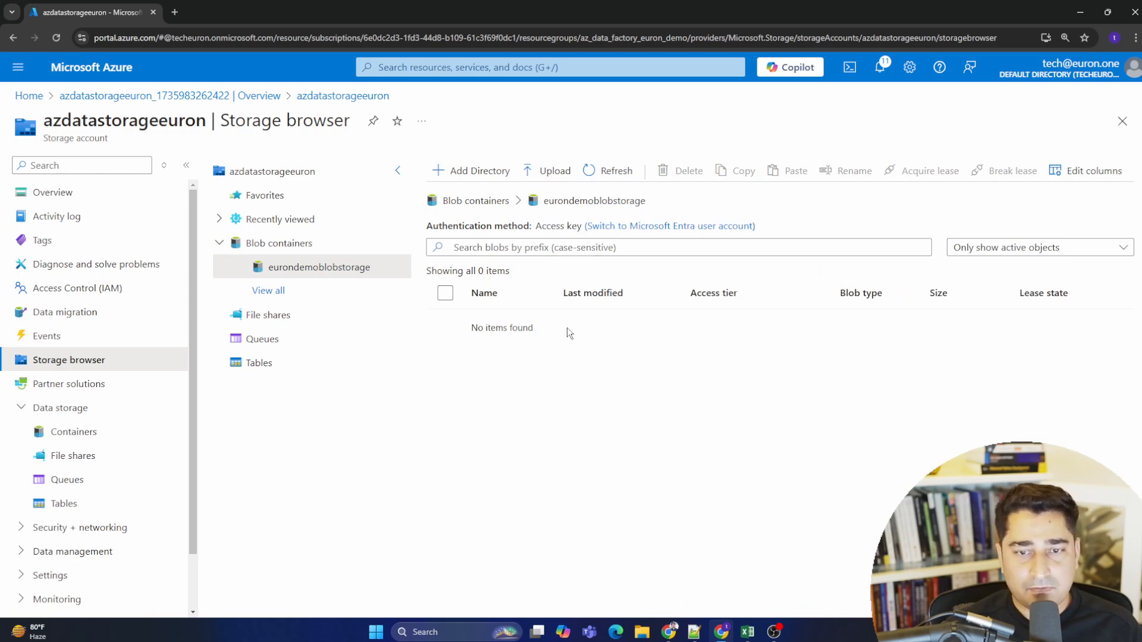
triple_click(488, 331)
mouse_move(553, 330)
mouse_down()
mouse_move(455, 320)
mouse_move(555, 327)
mouse_up()
click(558, 333)
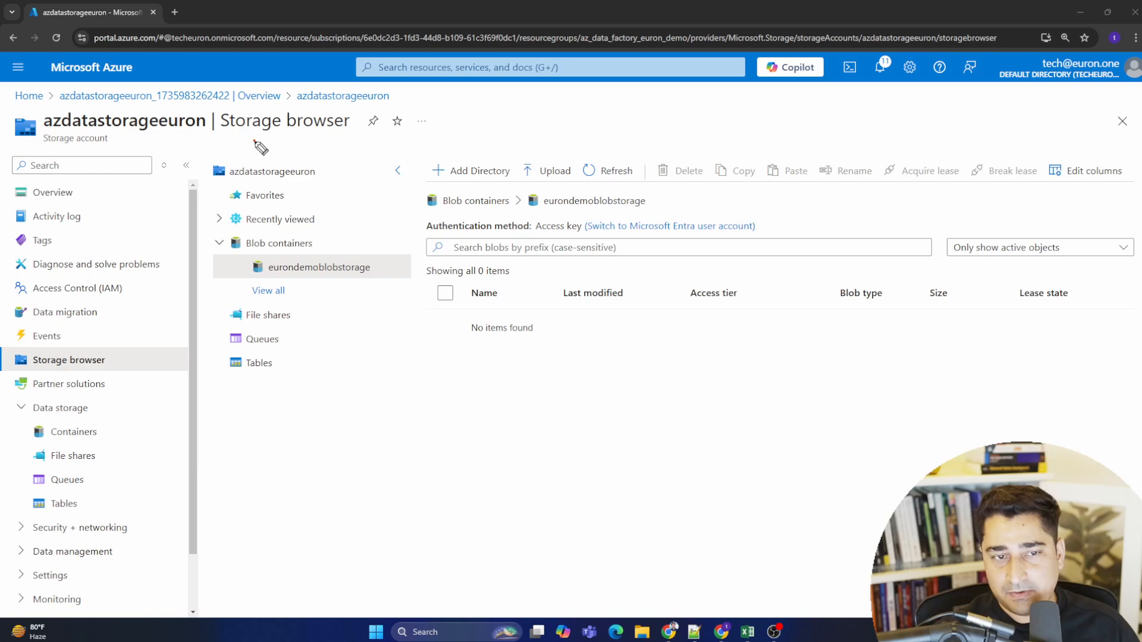
mouse_move(254, 149)
mouse_down()
mouse_move(443, 169)
mouse_move(256, 196)
mouse_move(301, 173)
mouse_move(336, 187)
mouse_move(534, 162)
mouse_move(535, 176)
mouse_up()
mouse_move(578, 131)
mouse_down()
mouse_move(591, 197)
mouse_move(684, 200)
mouse_move(590, 196)
mouse_up()
mouse_move(608, 160)
mouse_down()
mouse_move(631, 190)
mouse_move(673, 185)
mouse_up()
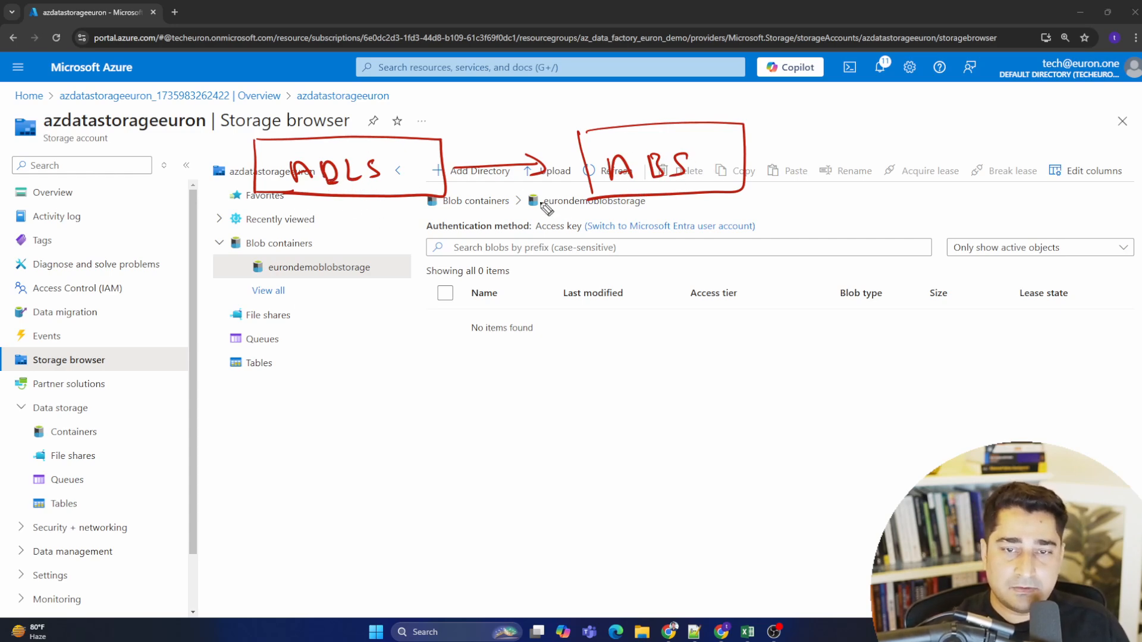
mouse_move(421, 138)
mouse_down()
mouse_move(556, 103)
mouse_move(613, 126)
mouse_up()
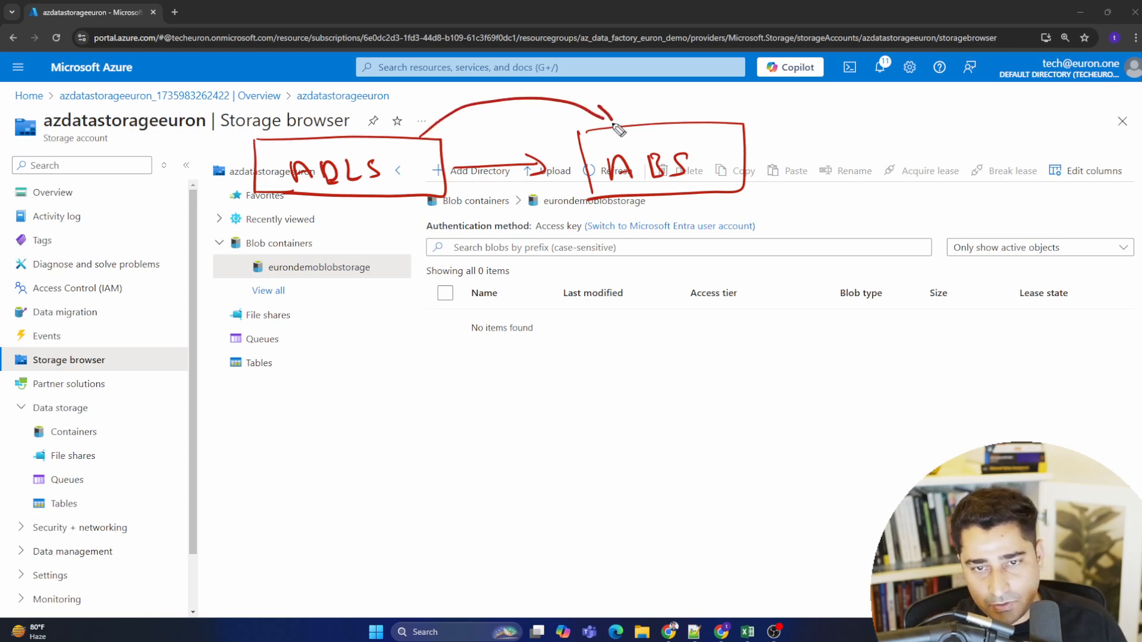
mouse_move(498, 169)
mouse_down()
mouse_move(498, 229)
mouse_move(507, 214)
mouse_up()
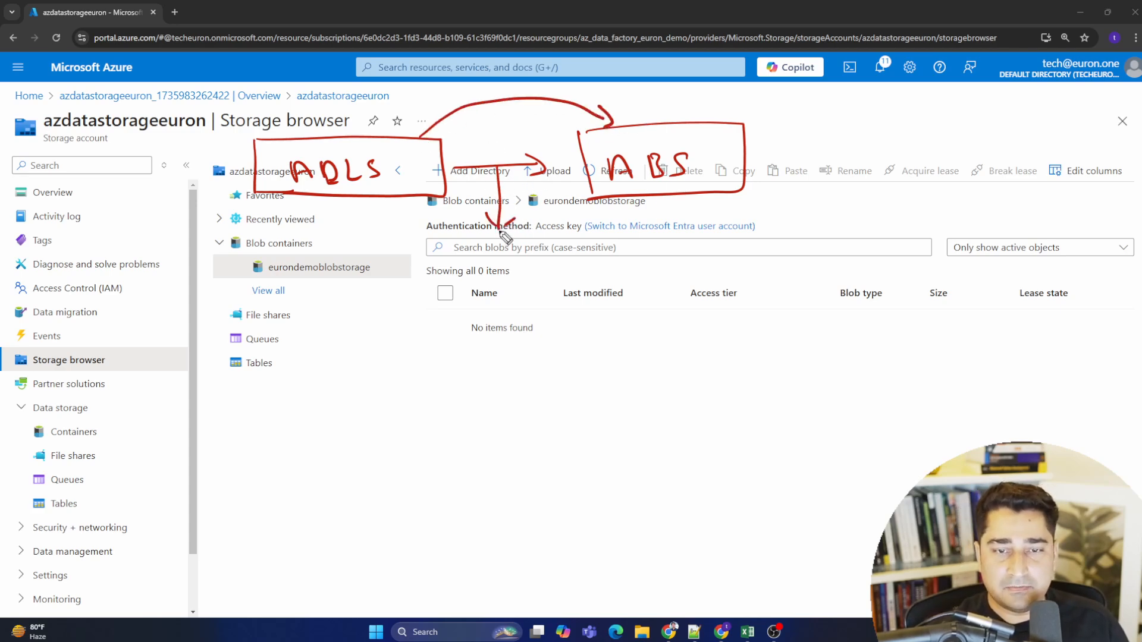
mouse_move(447, 272)
mouse_down()
mouse_move(460, 255)
mouse_move(470, 272)
mouse_move(523, 255)
mouse_up()
drag(507, 266, 519, 265)
mouse_move(423, 298)
mouse_down()
mouse_move(424, 243)
mouse_move(557, 293)
mouse_move(419, 298)
mouse_up()
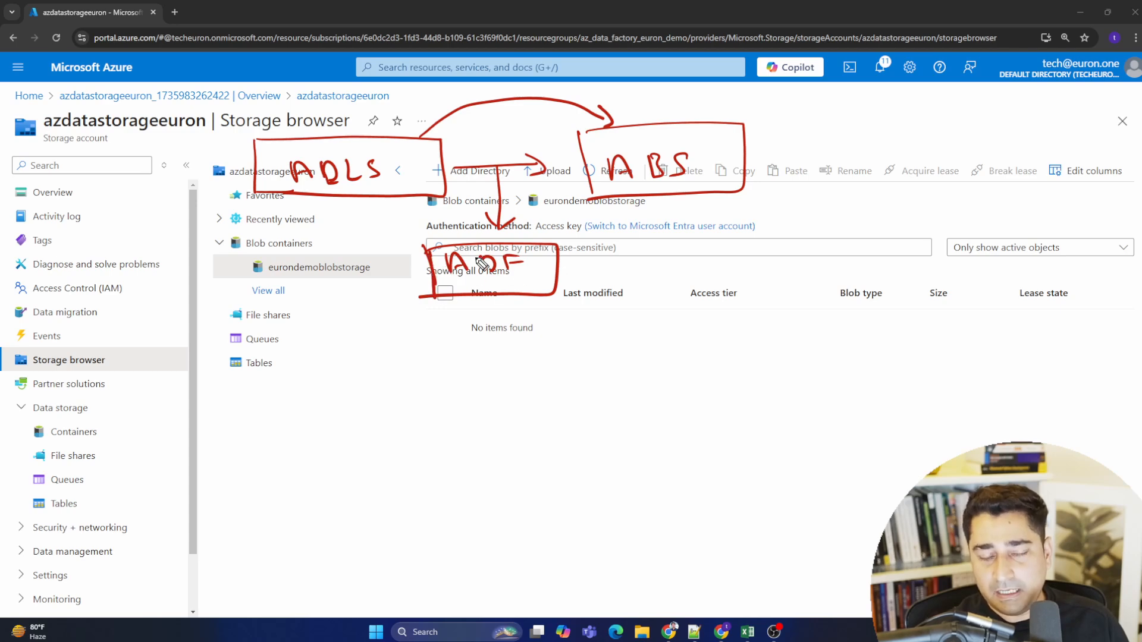
drag(500, 278, 522, 285)
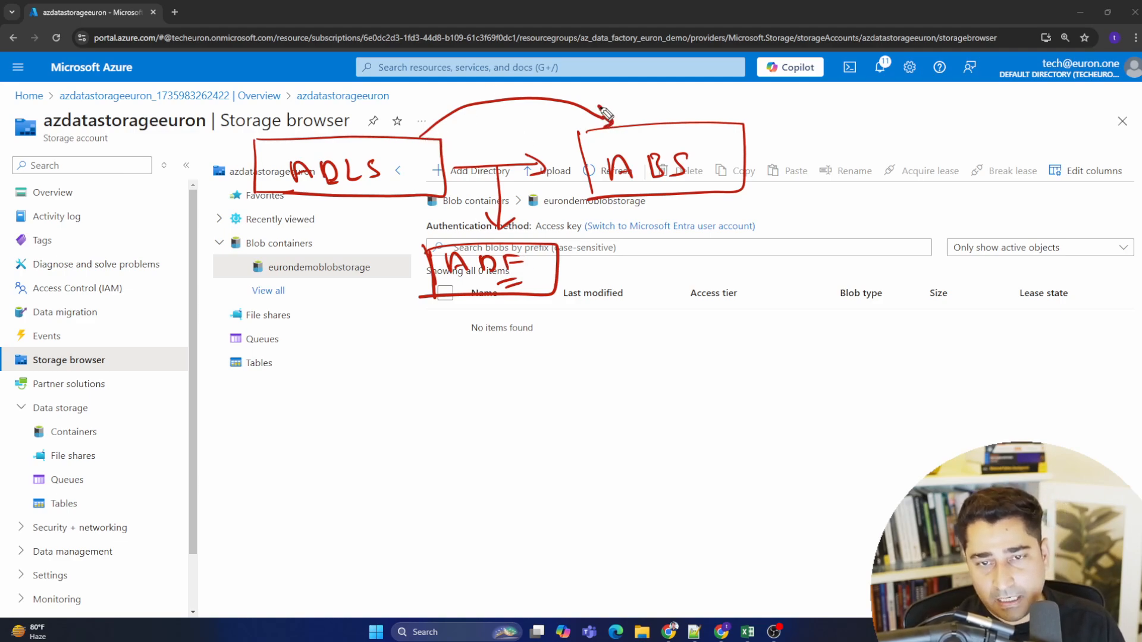
drag(351, 194, 384, 185)
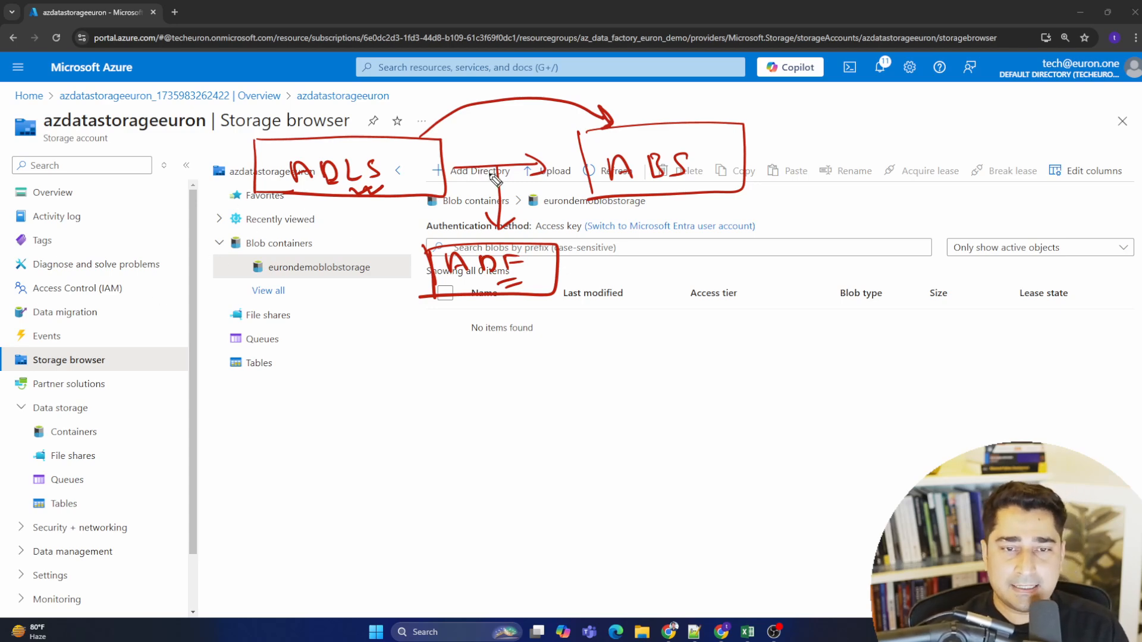
mouse_move(479, 307)
mouse_down()
mouse_move(501, 323)
mouse_move(519, 314)
mouse_up()
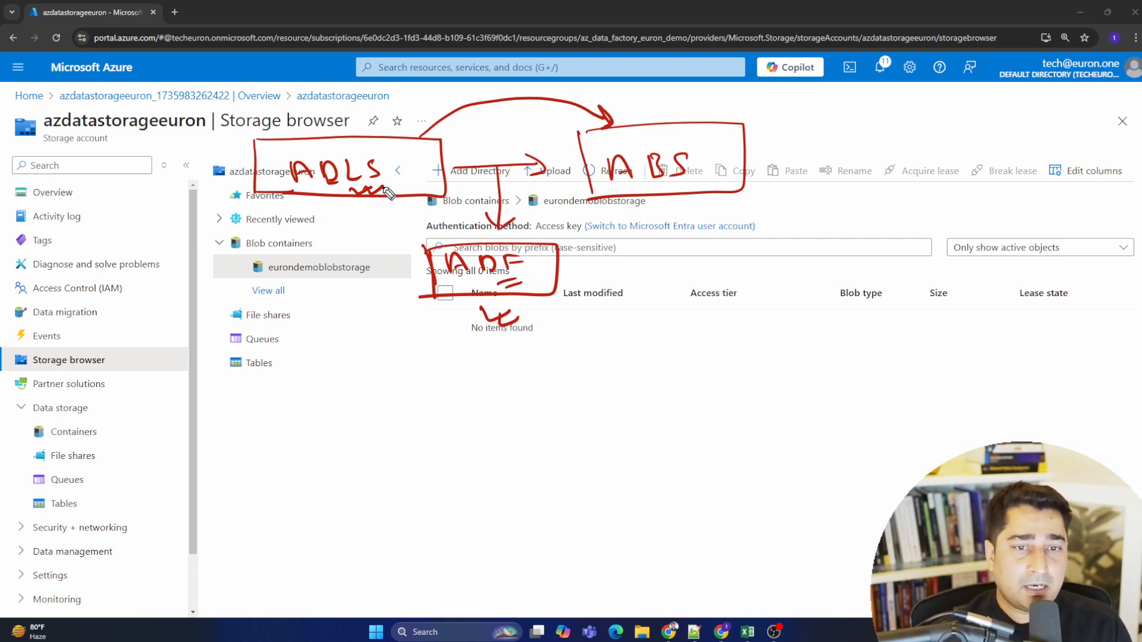
drag(688, 181, 708, 189)
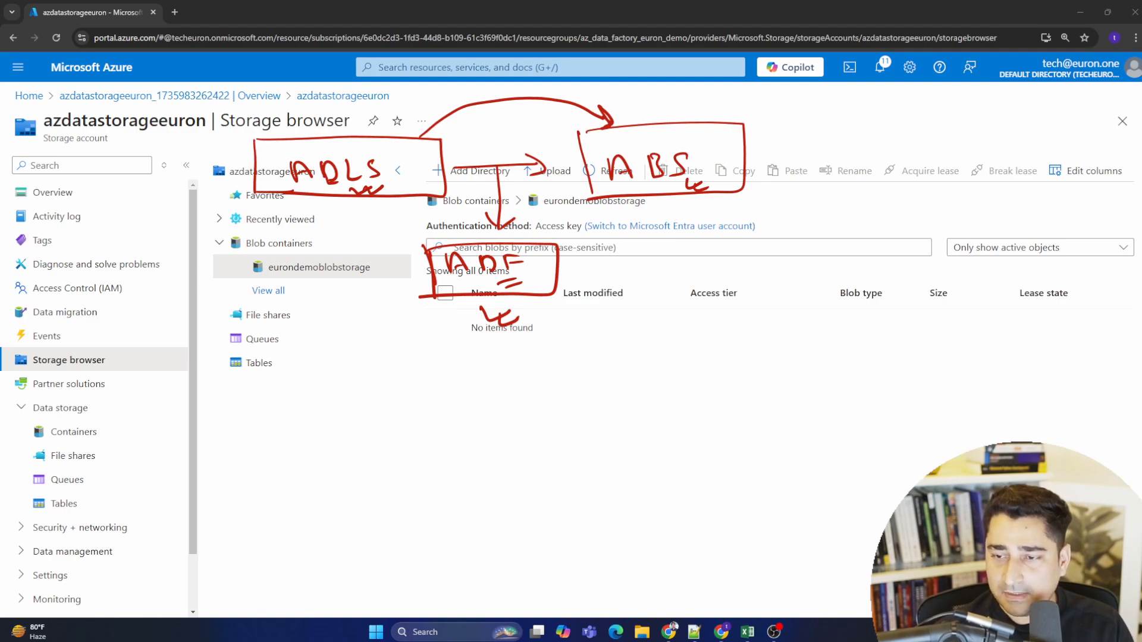
key(Escape)
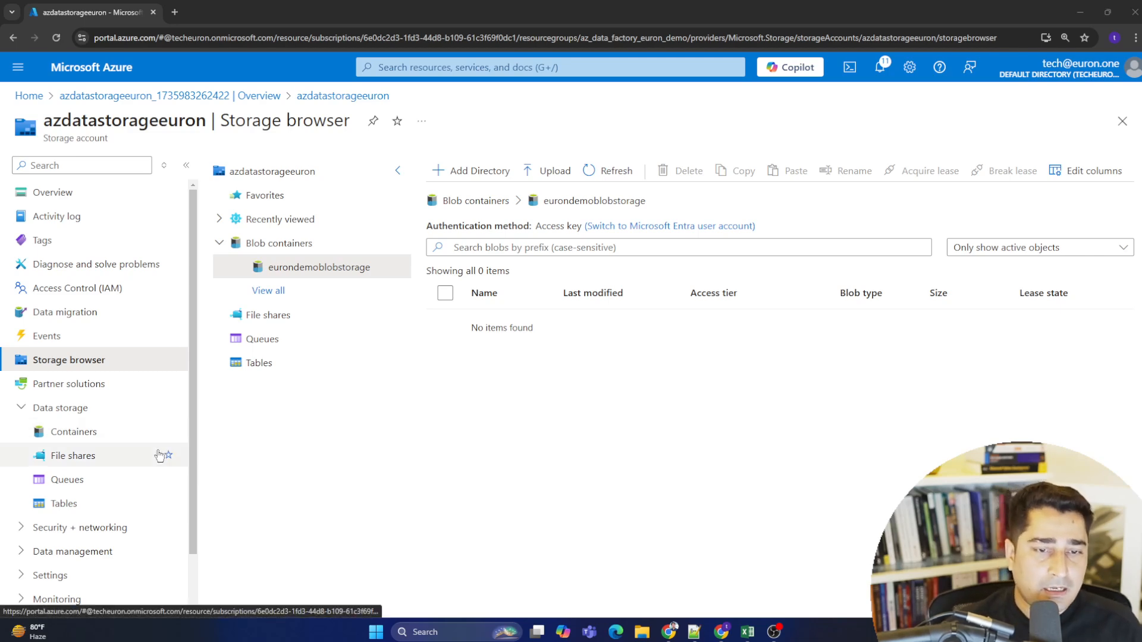
- Switch between the storage account's Containers list and Storage browser to review the new container
click(98, 437)
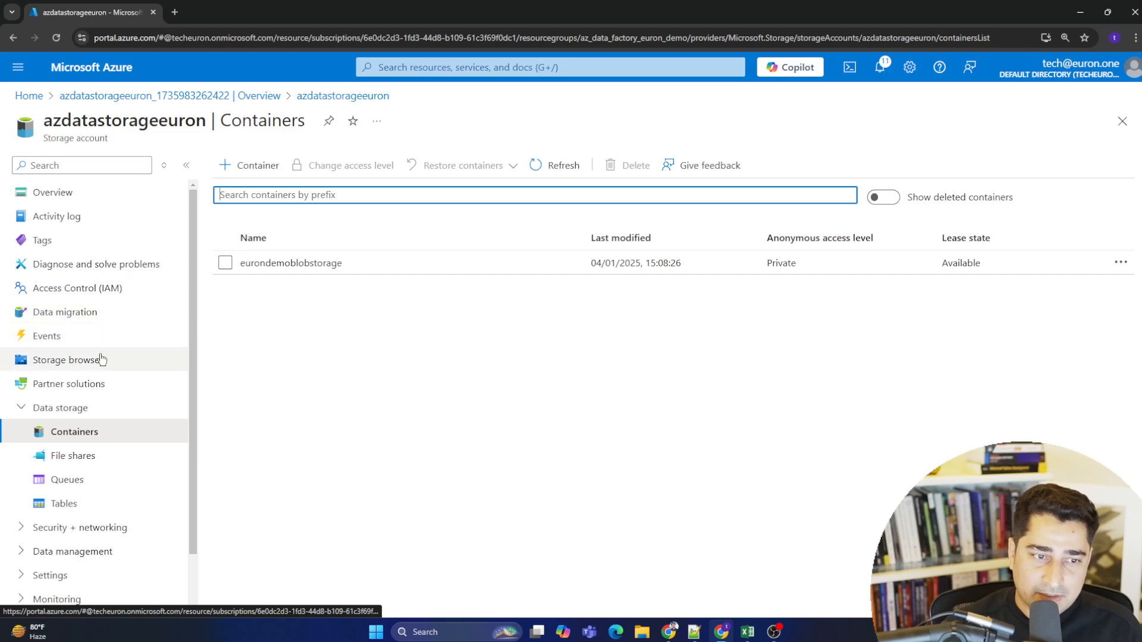
click(77, 362)
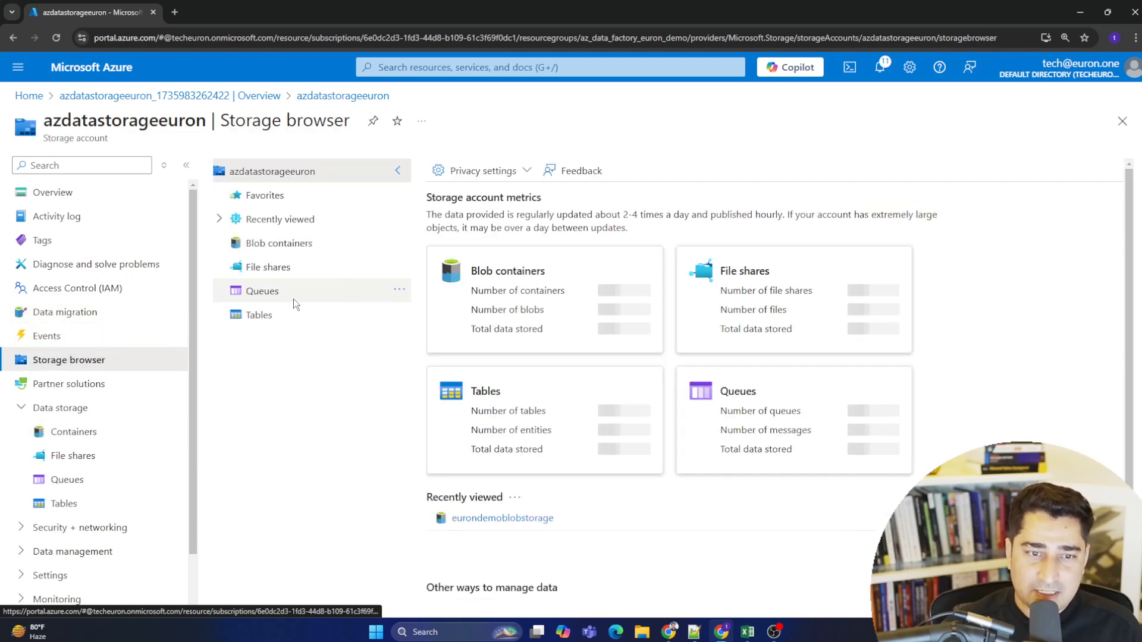
click(273, 244)
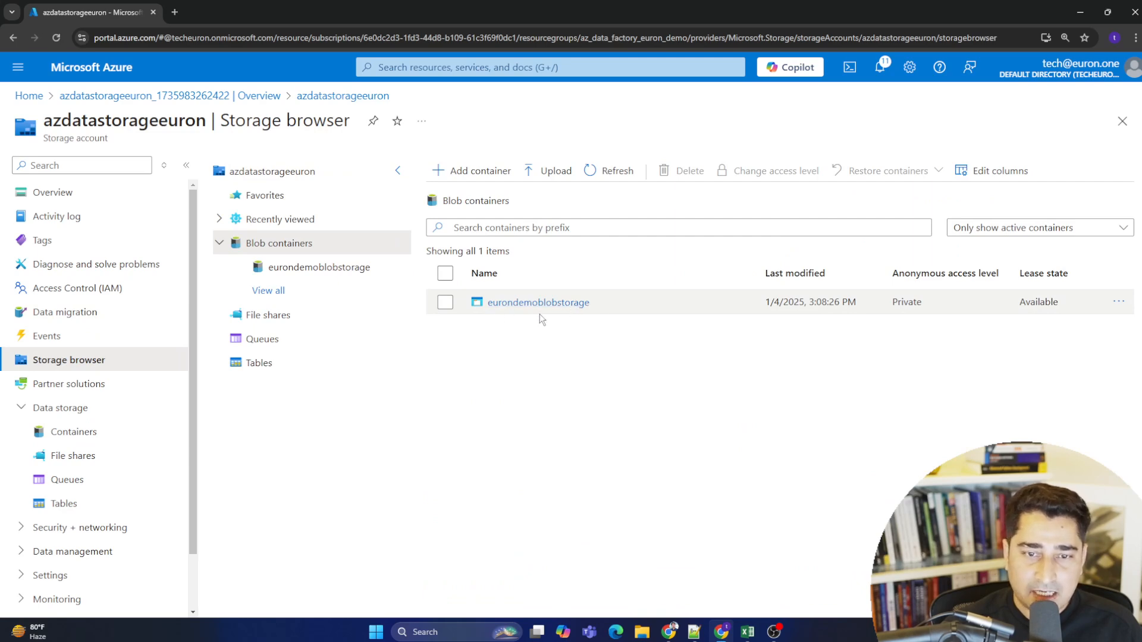
click(88, 436)
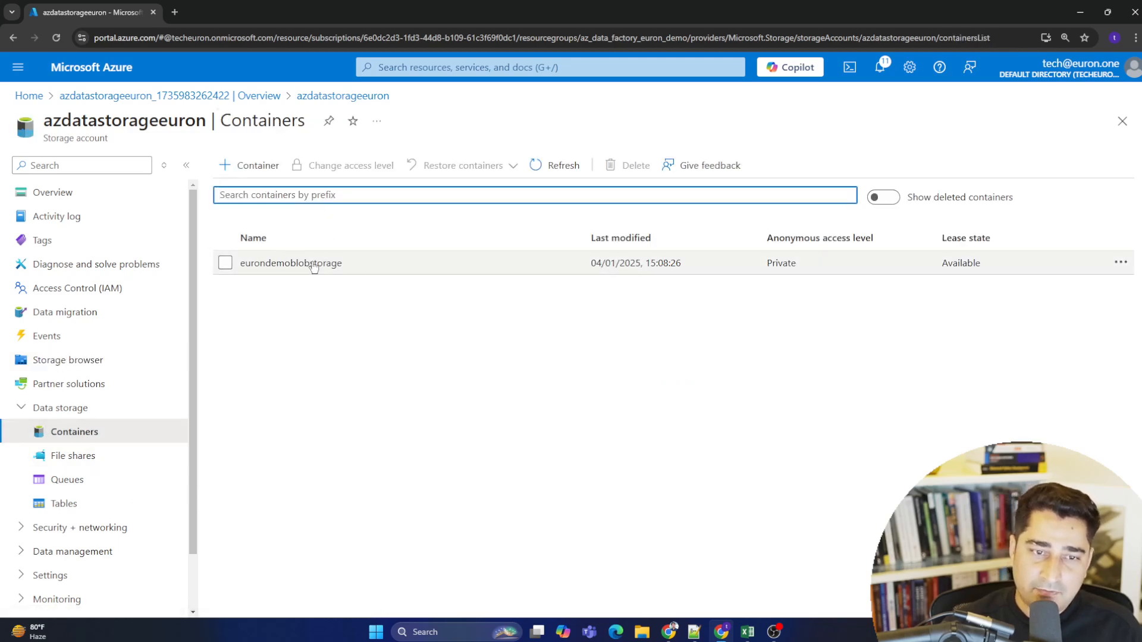
click(496, 394)
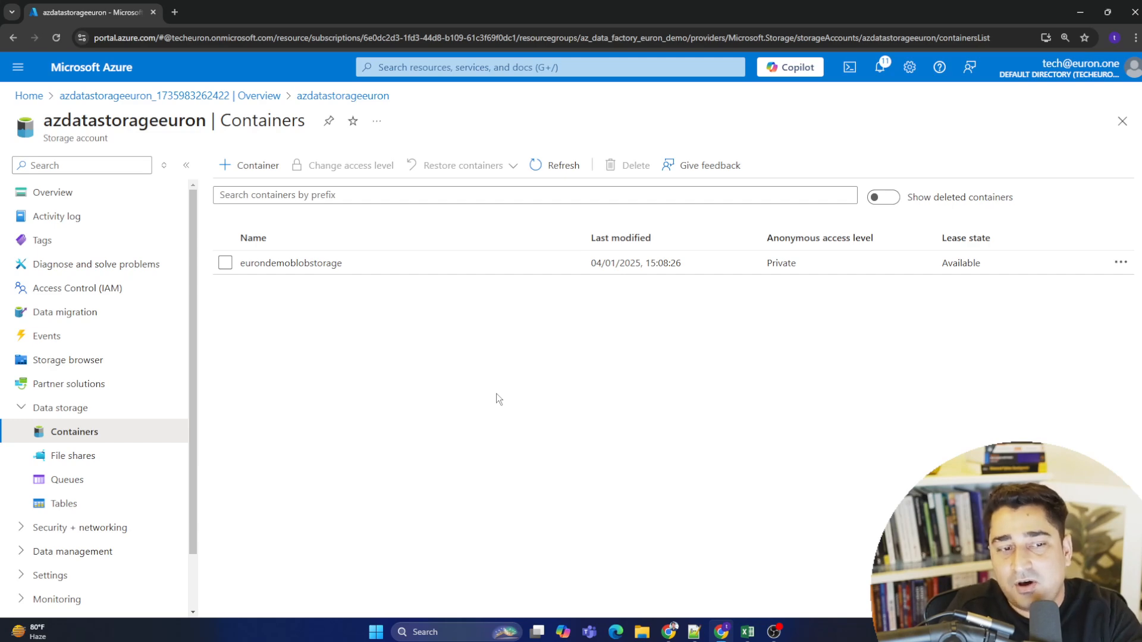
click(95, 361)
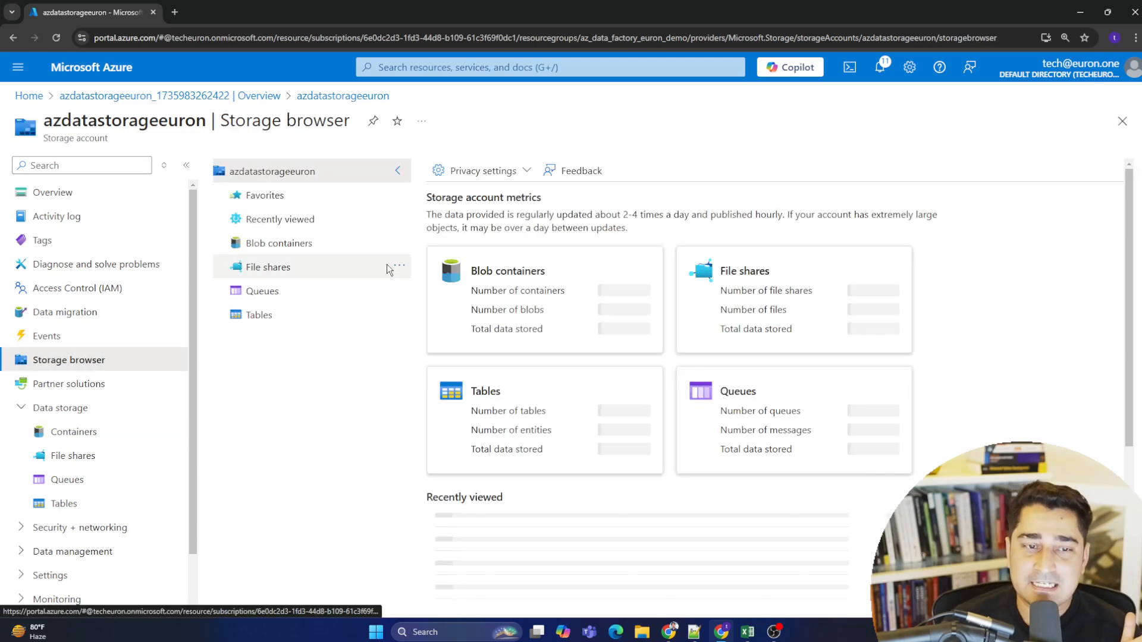
- Create a second container named eurondemodatalake in the storage account's Containers list
click(312, 243)
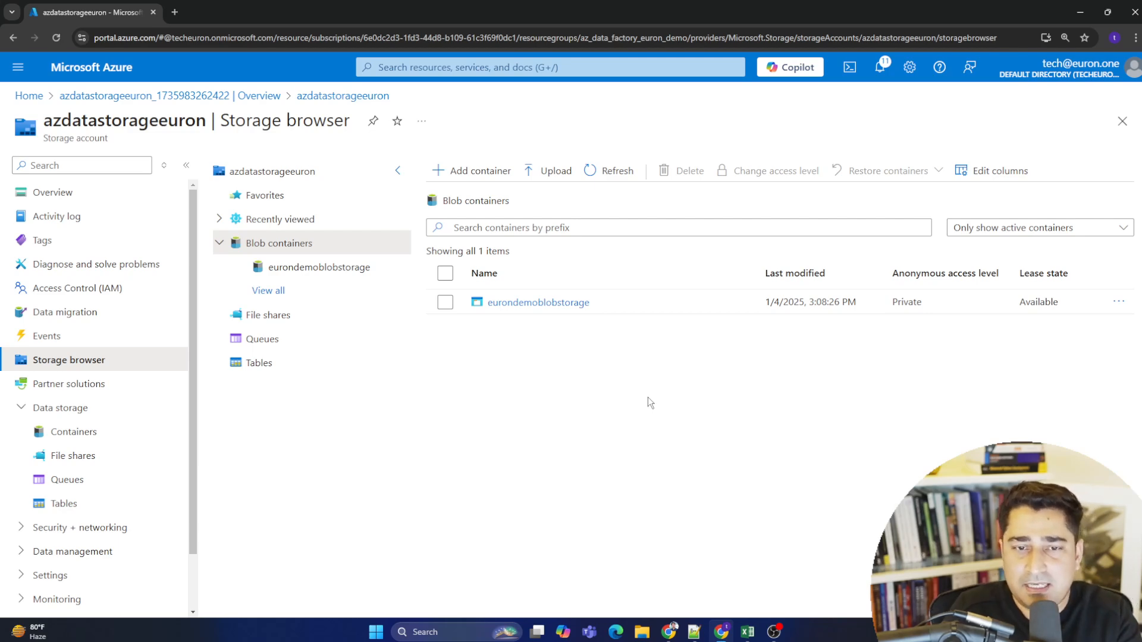
click(123, 440)
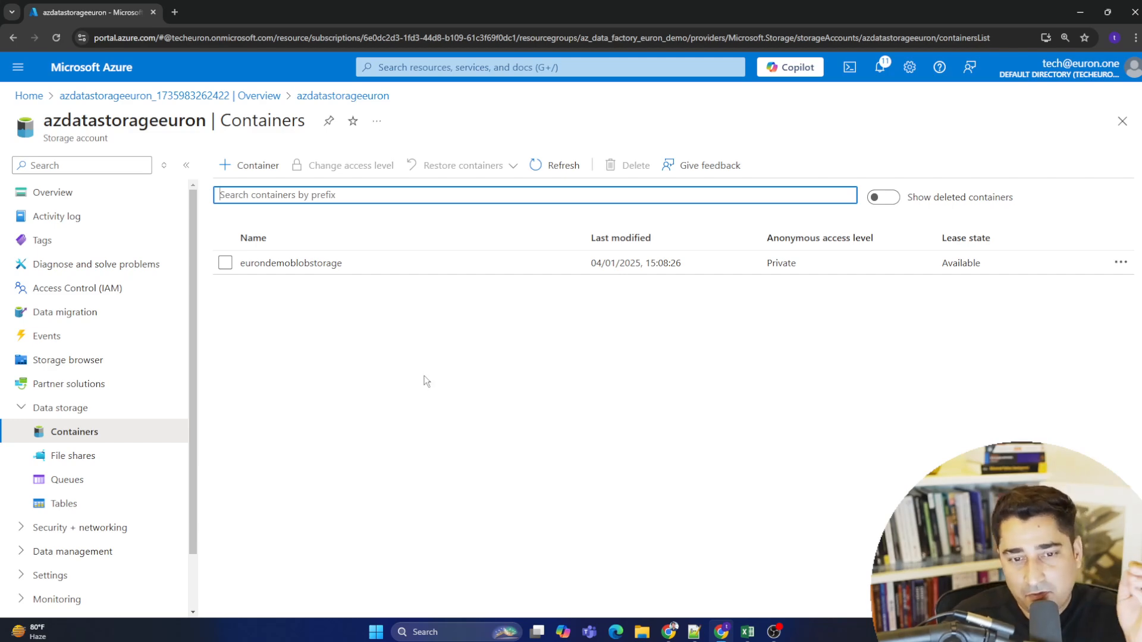
click(566, 409)
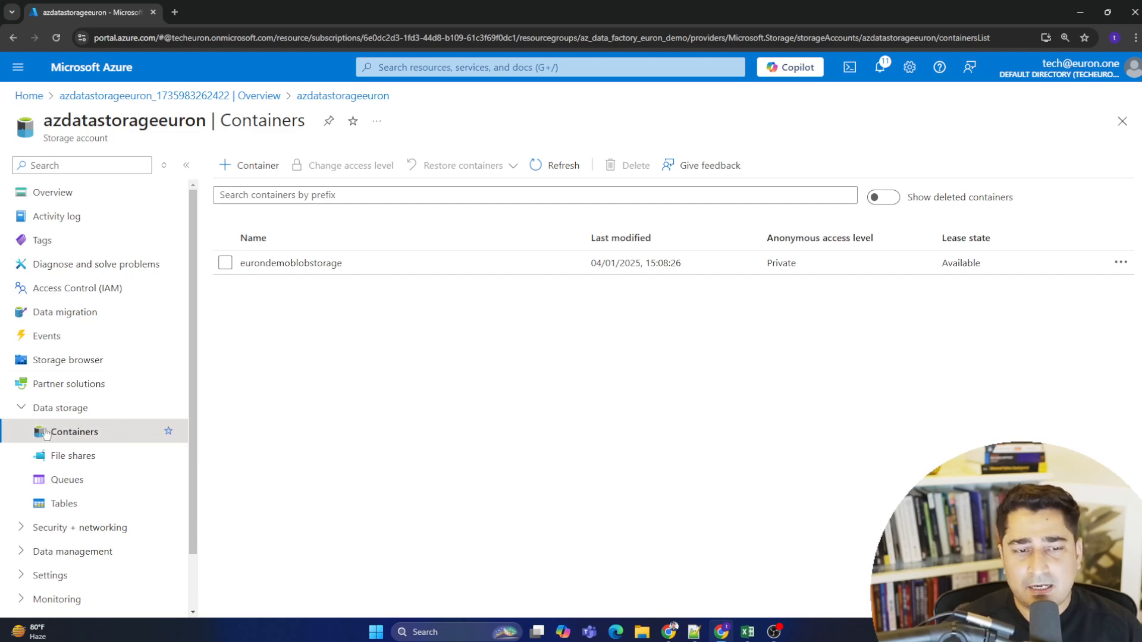
click(256, 165)
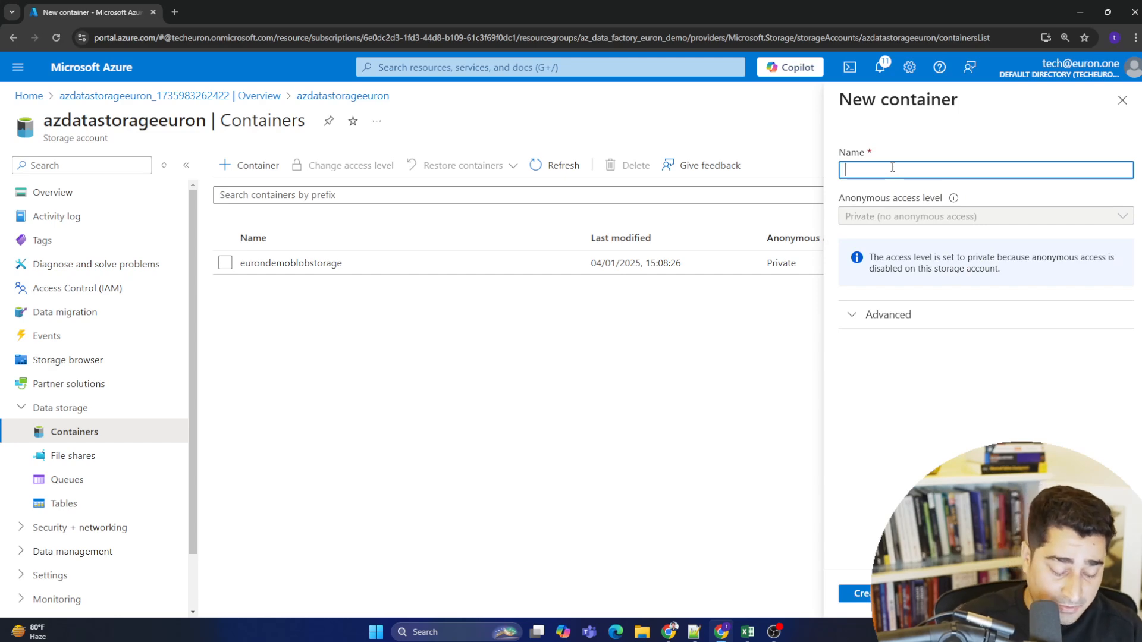
text(Da)
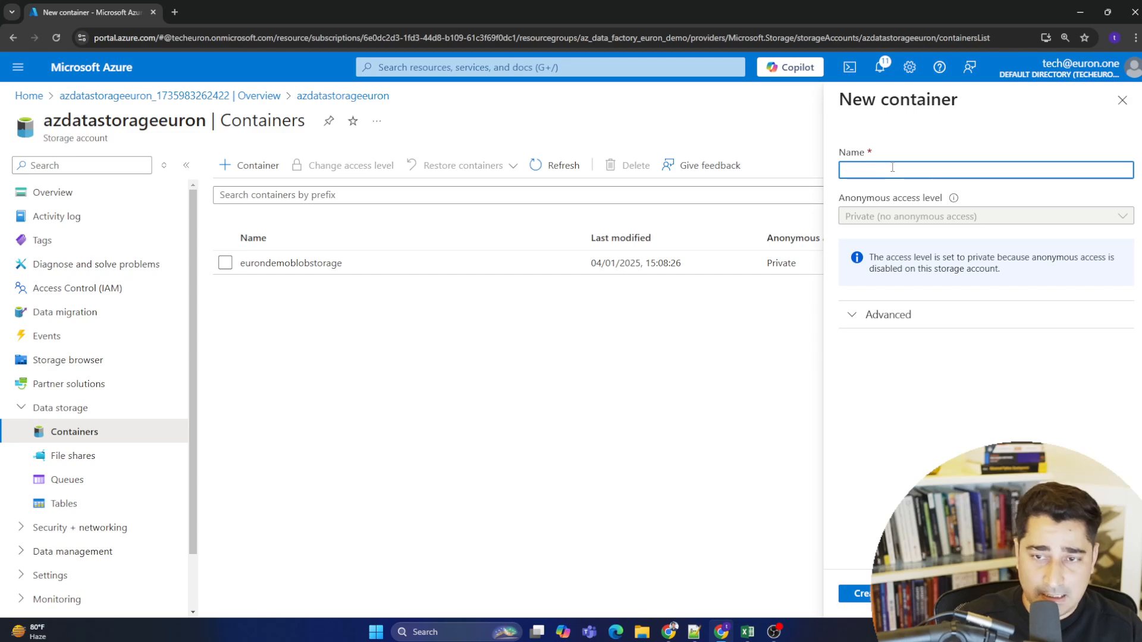
text(eurondemo)
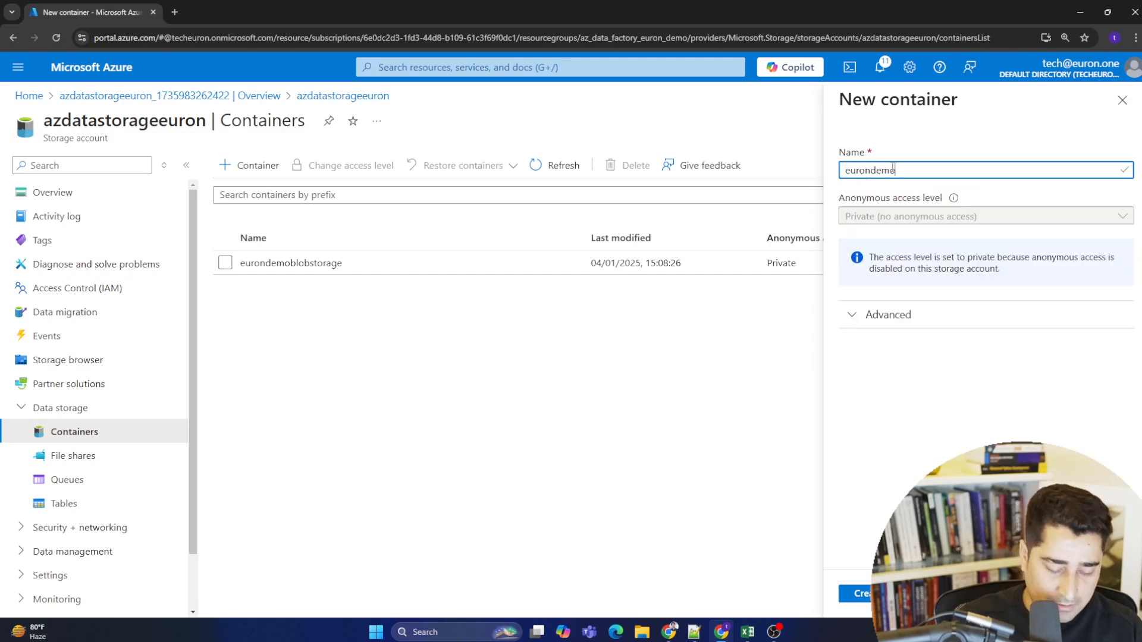
text(datalake)
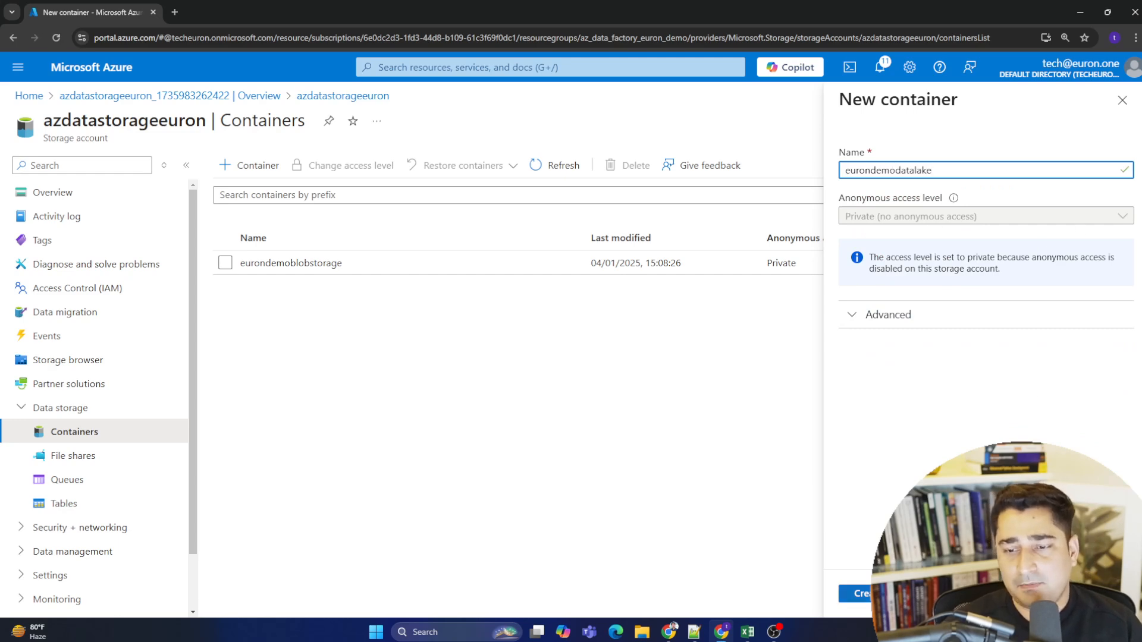
click(856, 593)
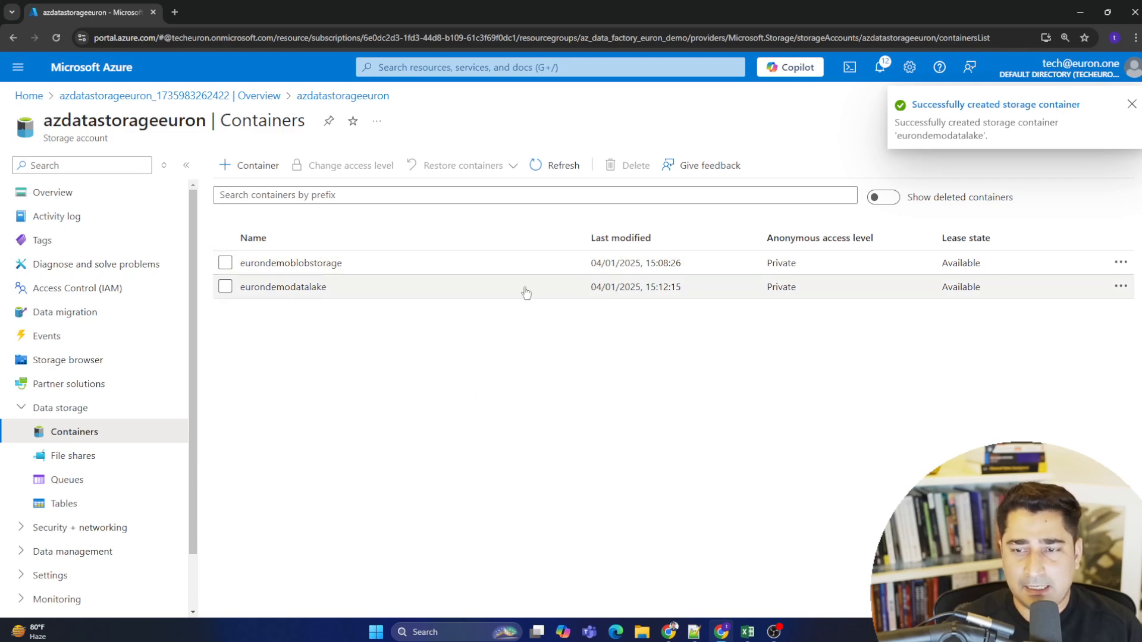
- Open the eurondemodatalake container's properties to review its URL and details
click(1118, 285)
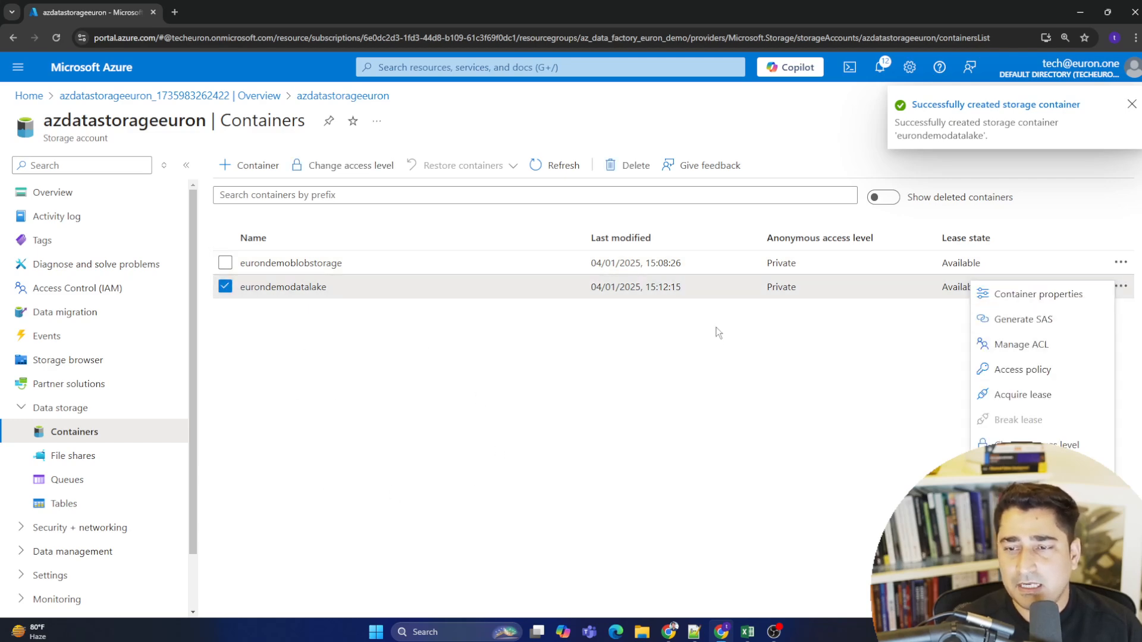
click(1042, 296)
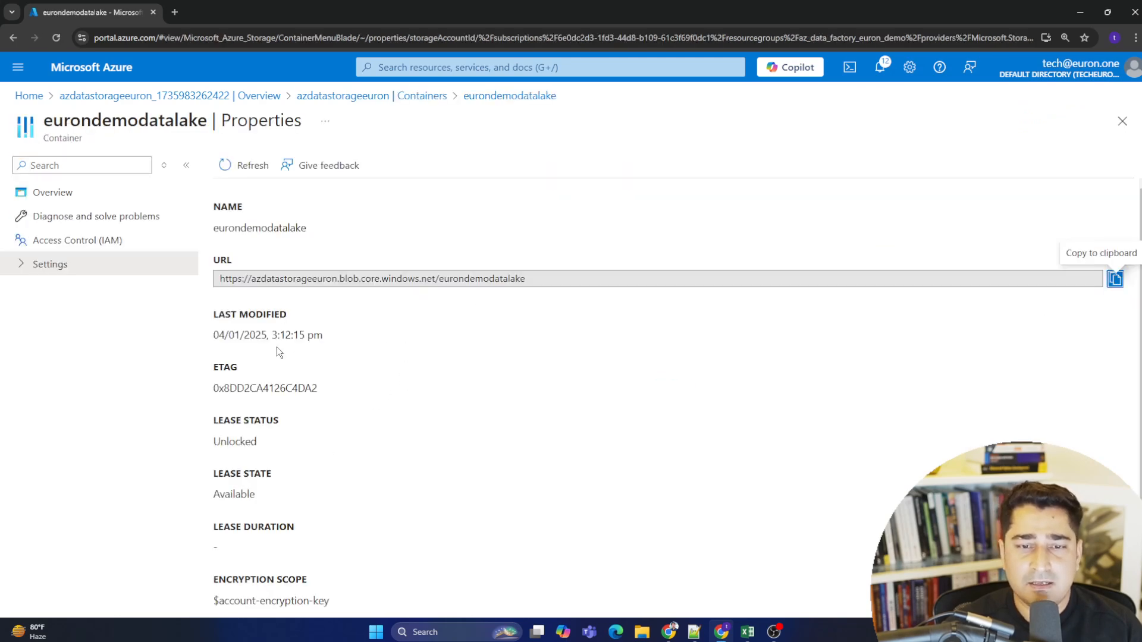
drag(220, 279, 197, 287)
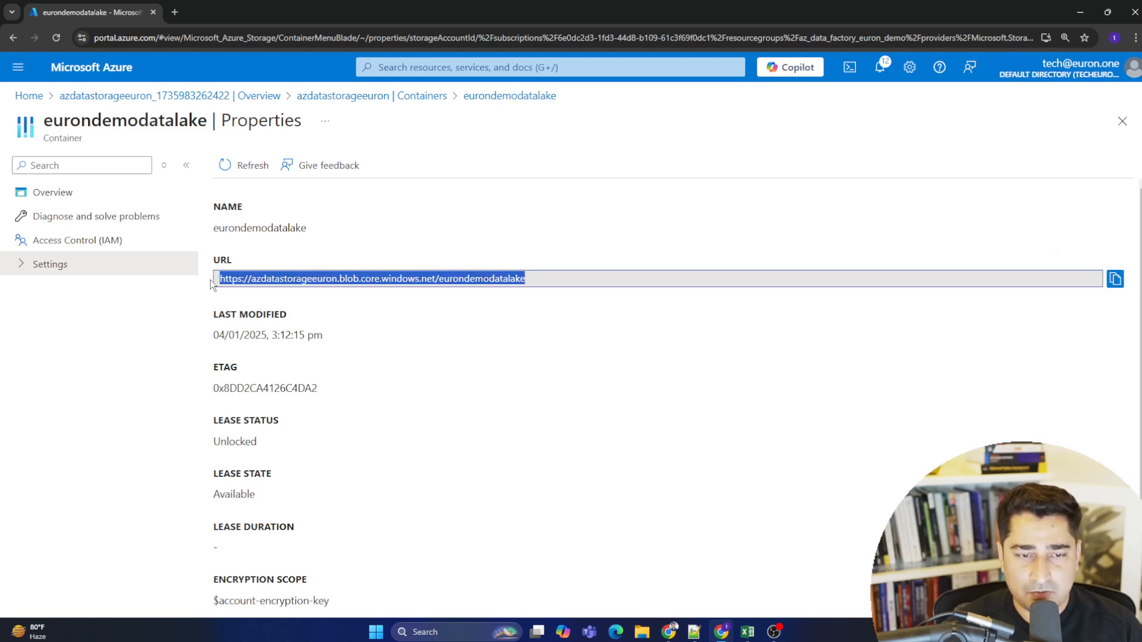
click(212, 284)
scroll(211, 381, down, 1)
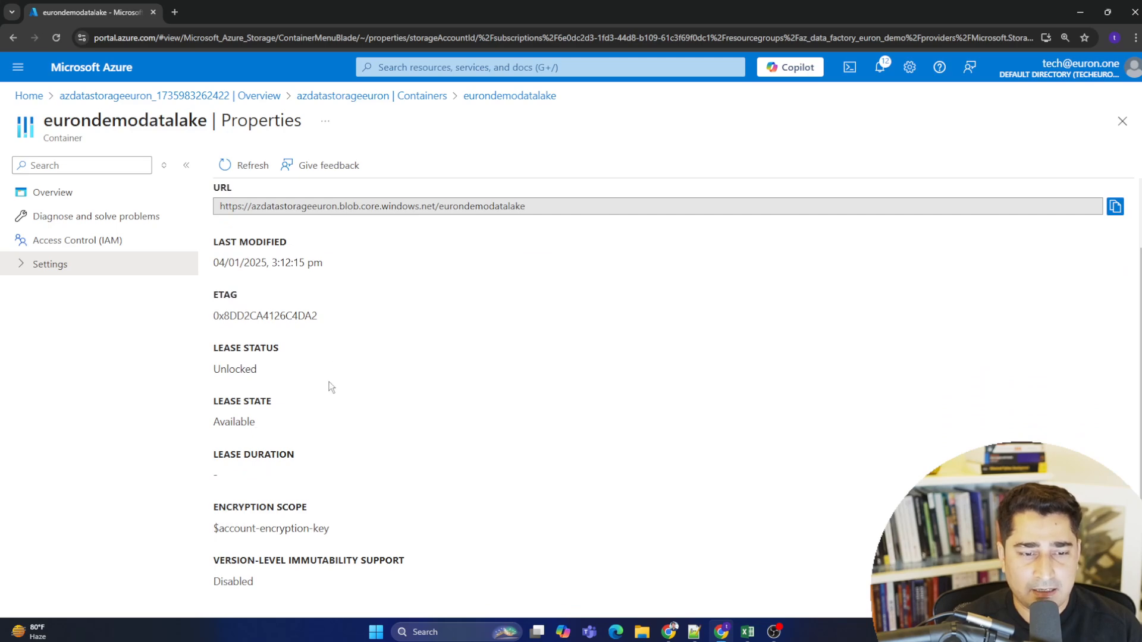
scroll(484, 413, up, 1)
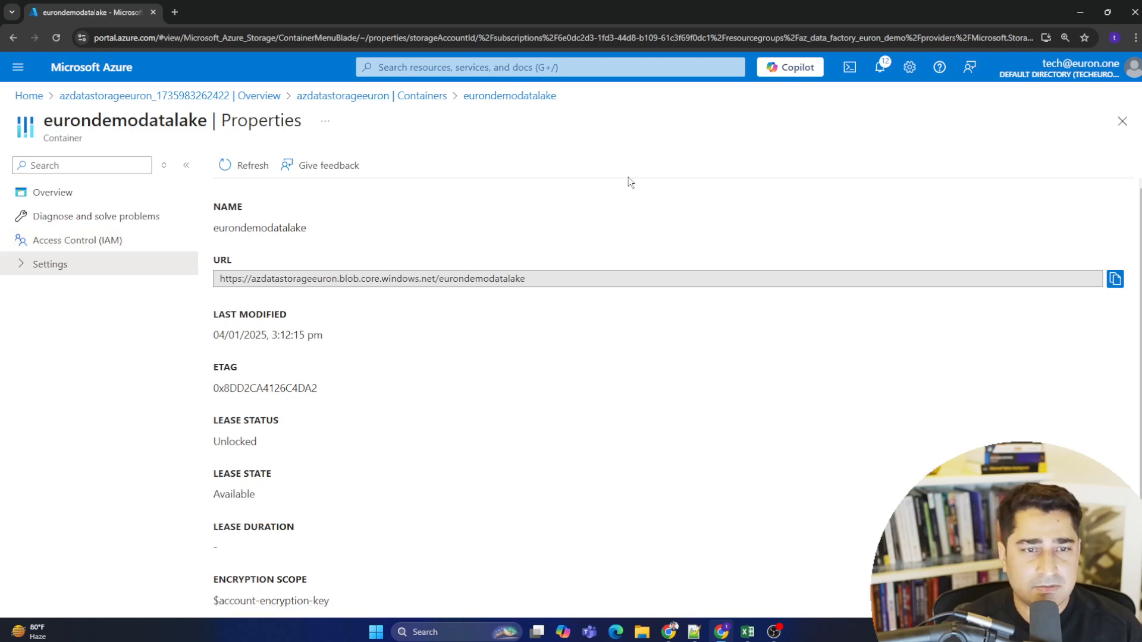
click(1123, 121)
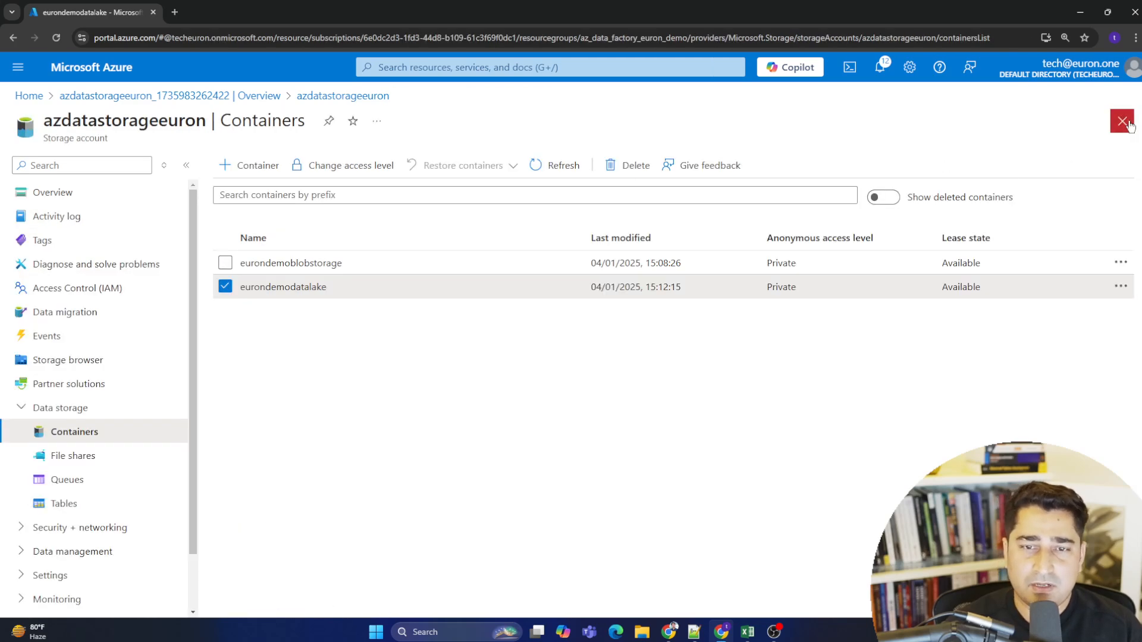
- Open the eurondemoblobstorage container's properties to review its URL and details
click(1120, 262)
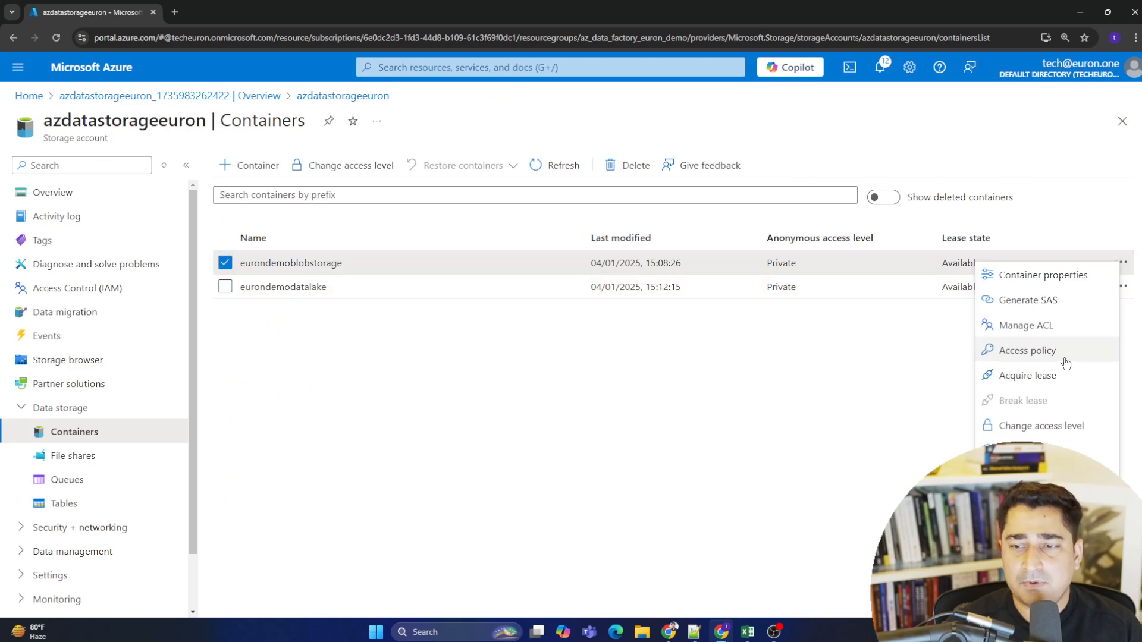
click(1058, 275)
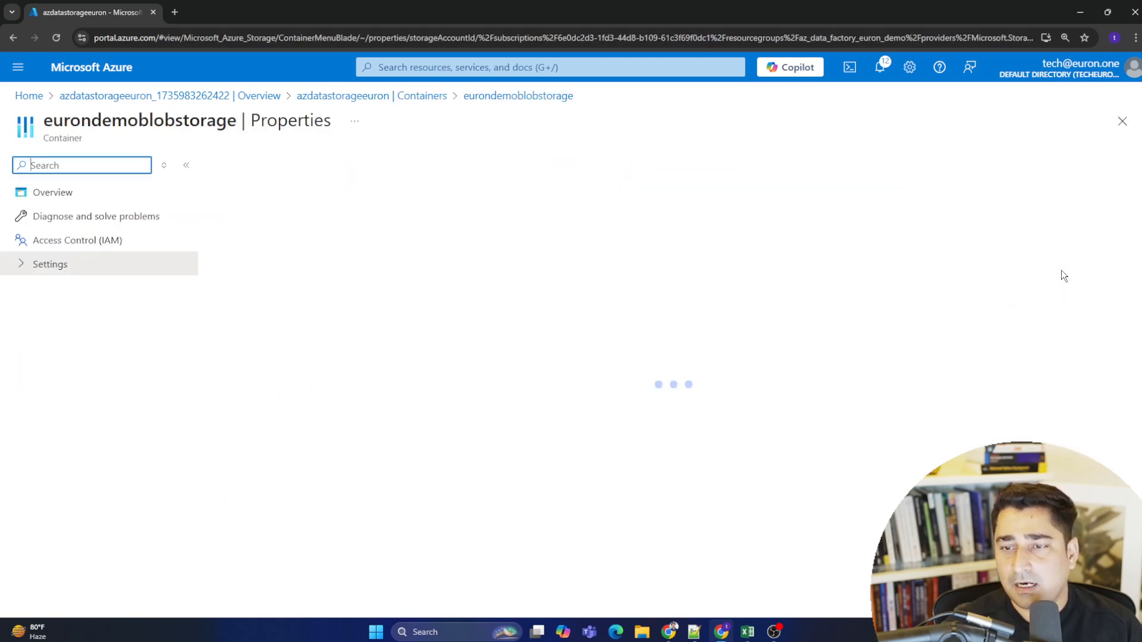
scroll(515, 357, down, 1)
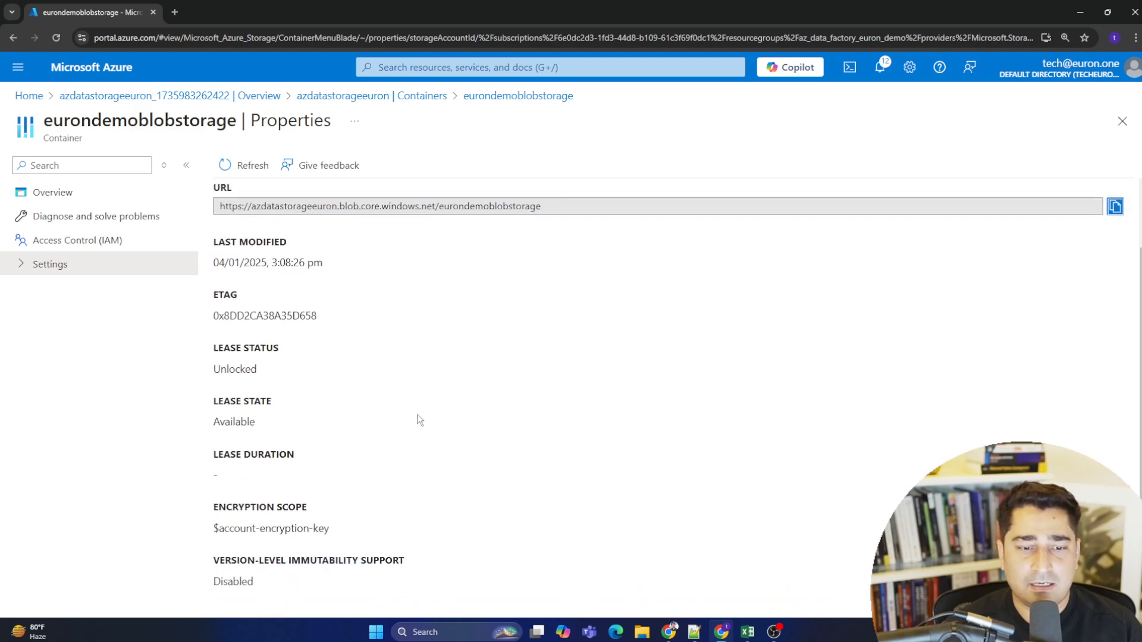
scroll(419, 420, up, 1)
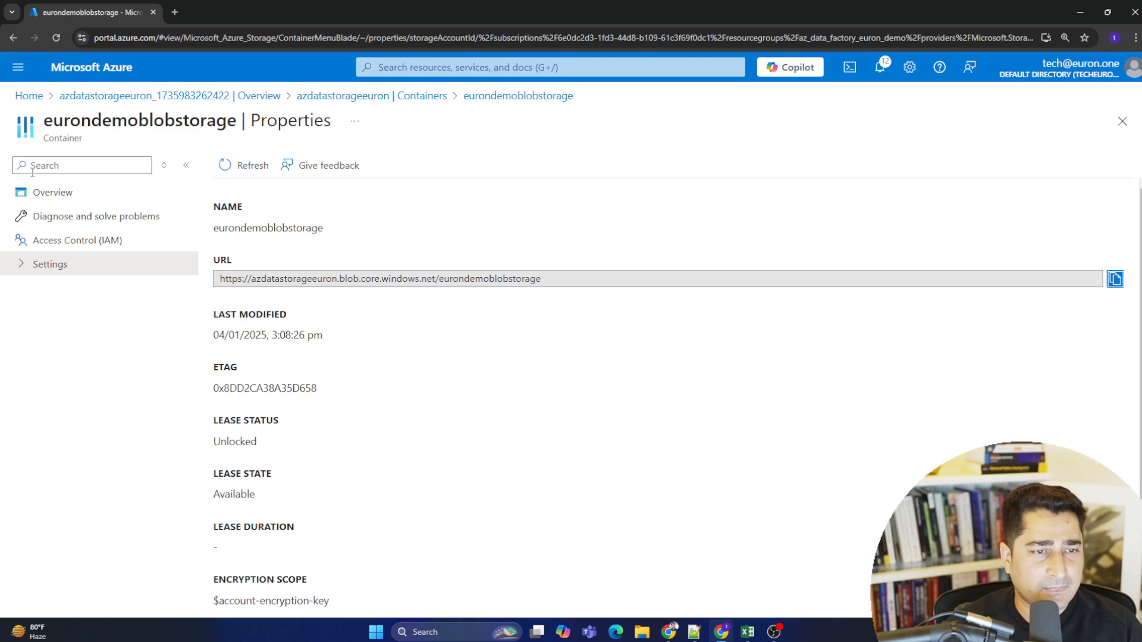
click(1123, 121)
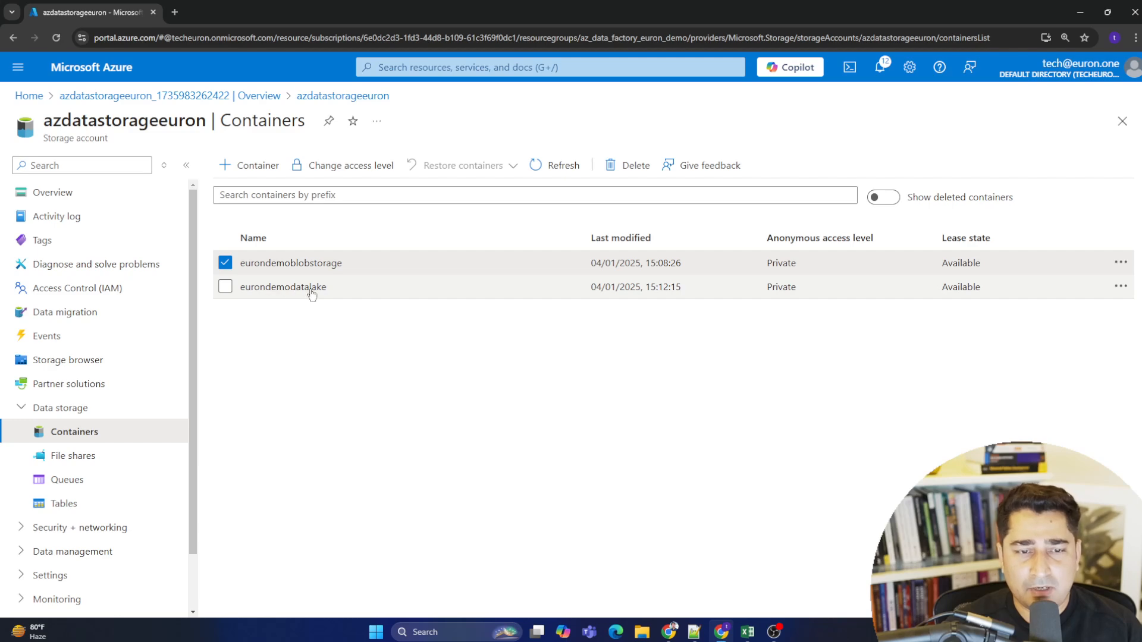
- Review both blob containers in the storage browser and inspect the eurondemodatalake container properties
click(89, 360)
click(294, 247)
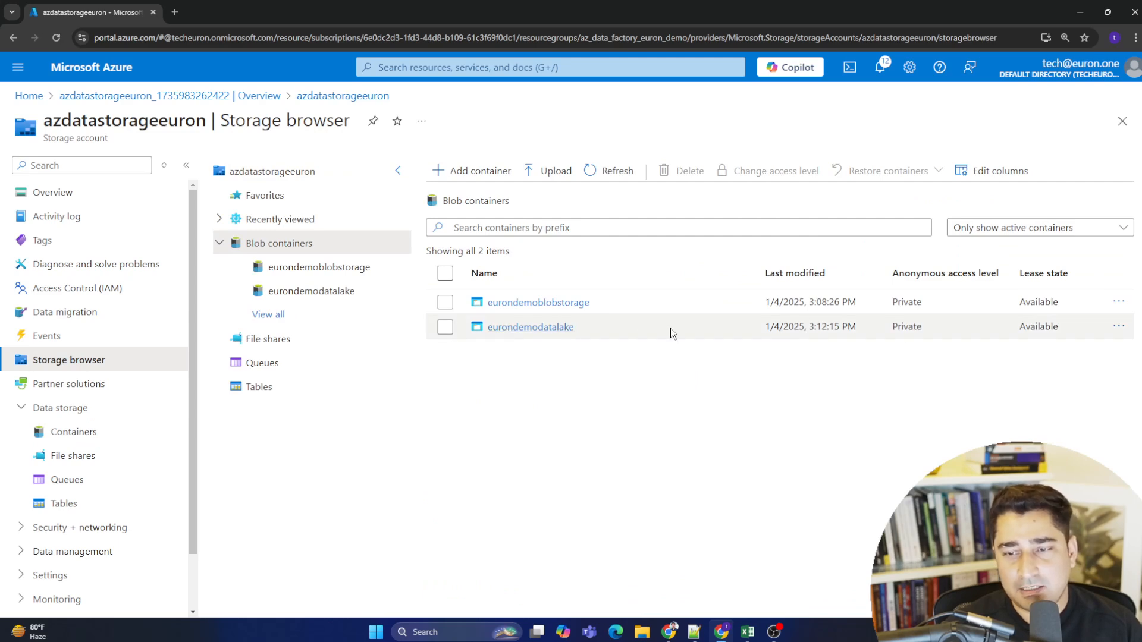
click(1118, 326)
click(1089, 339)
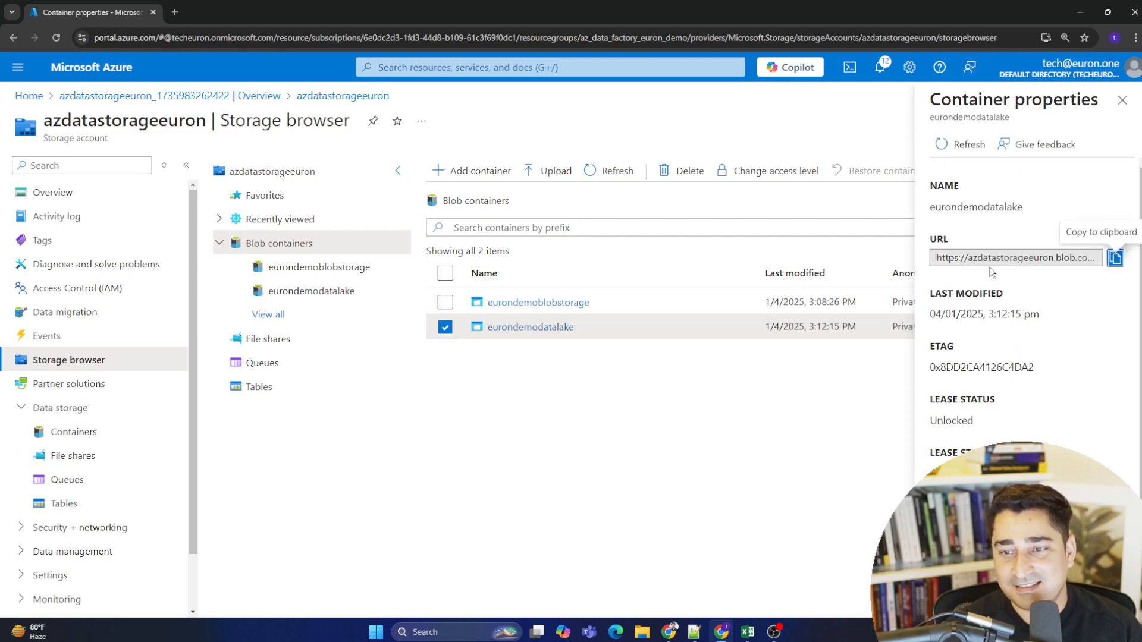
scroll(993, 273, down, 1)
scroll(1006, 407, up, 1)
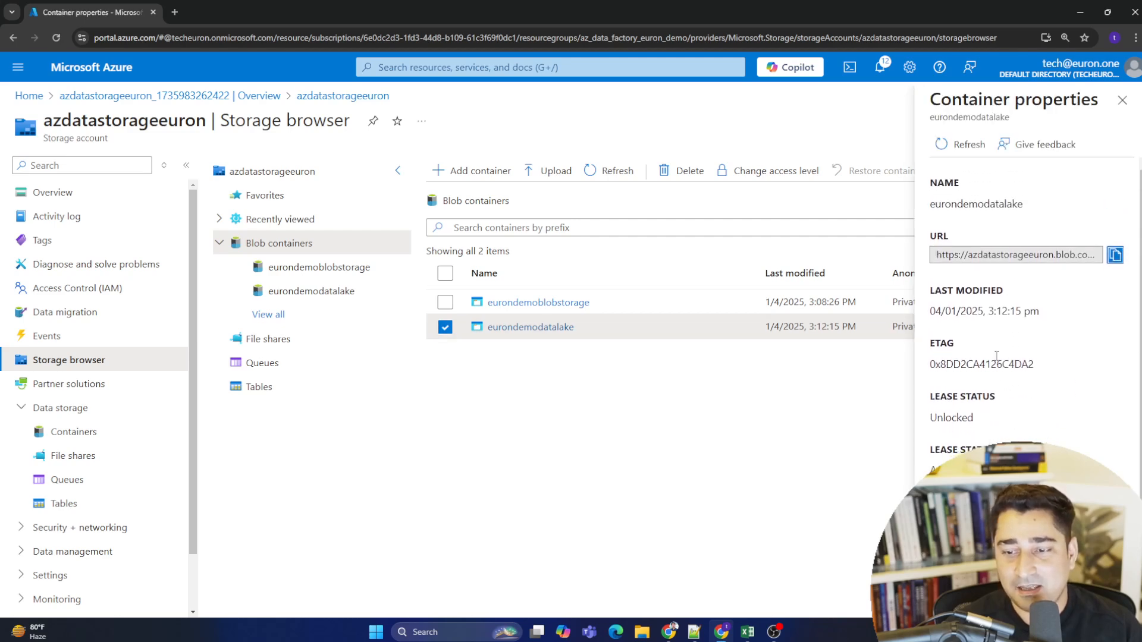
scroll(1000, 434, down, 1)
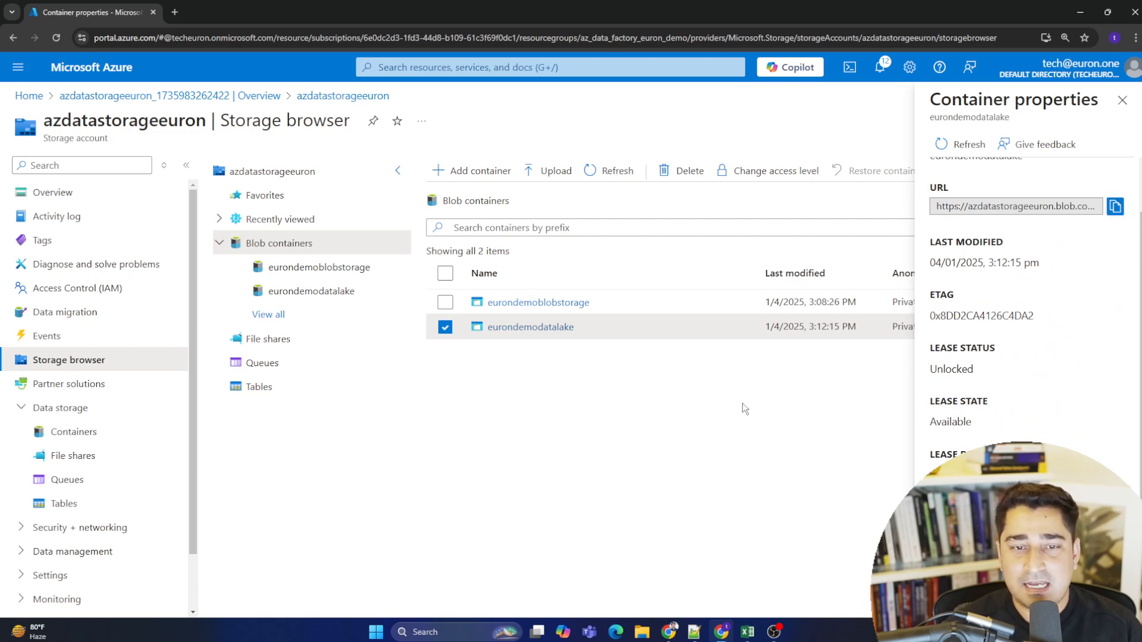
click(1122, 100)
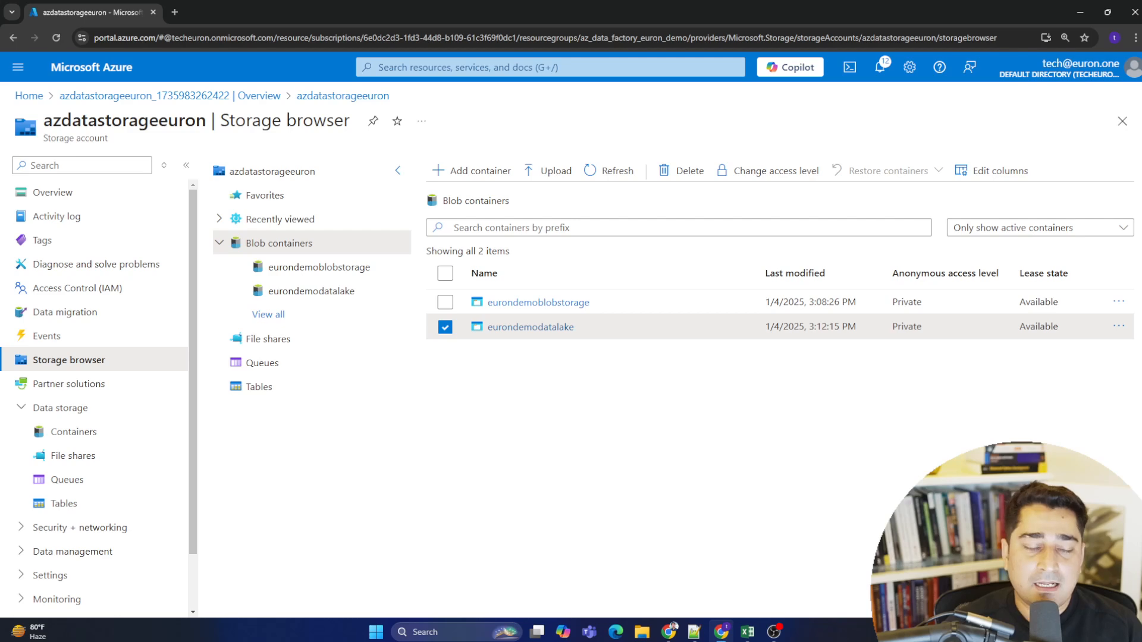
click(445, 327)
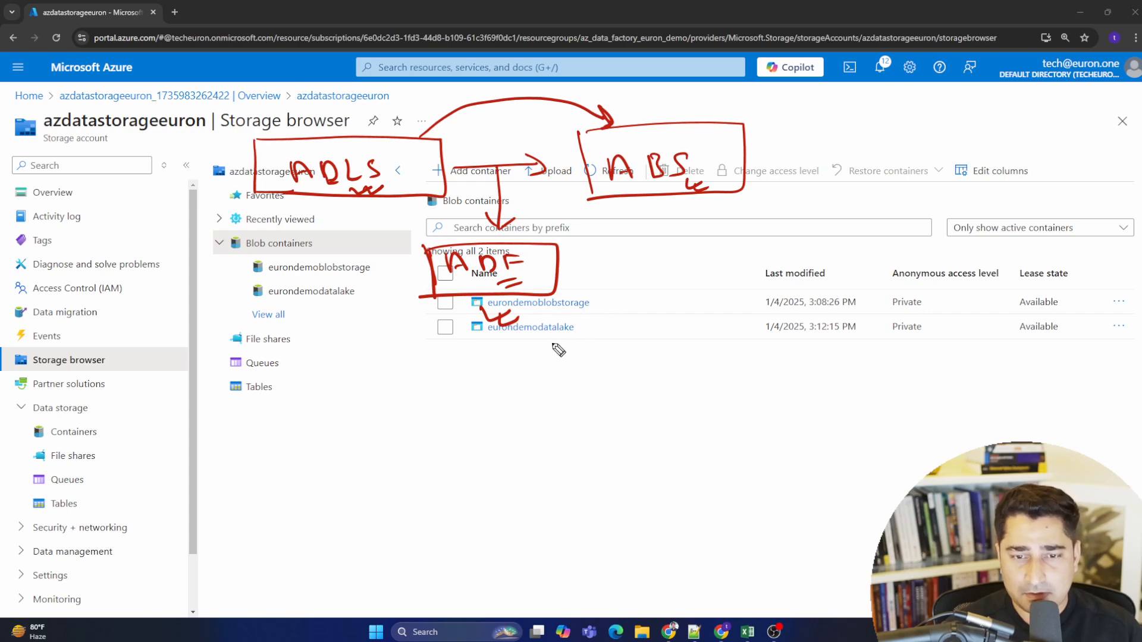
mouse_move(554, 345)
mouse_down()
mouse_move(568, 357)
mouse_move(577, 345)
mouse_move(591, 351)
mouse_up()
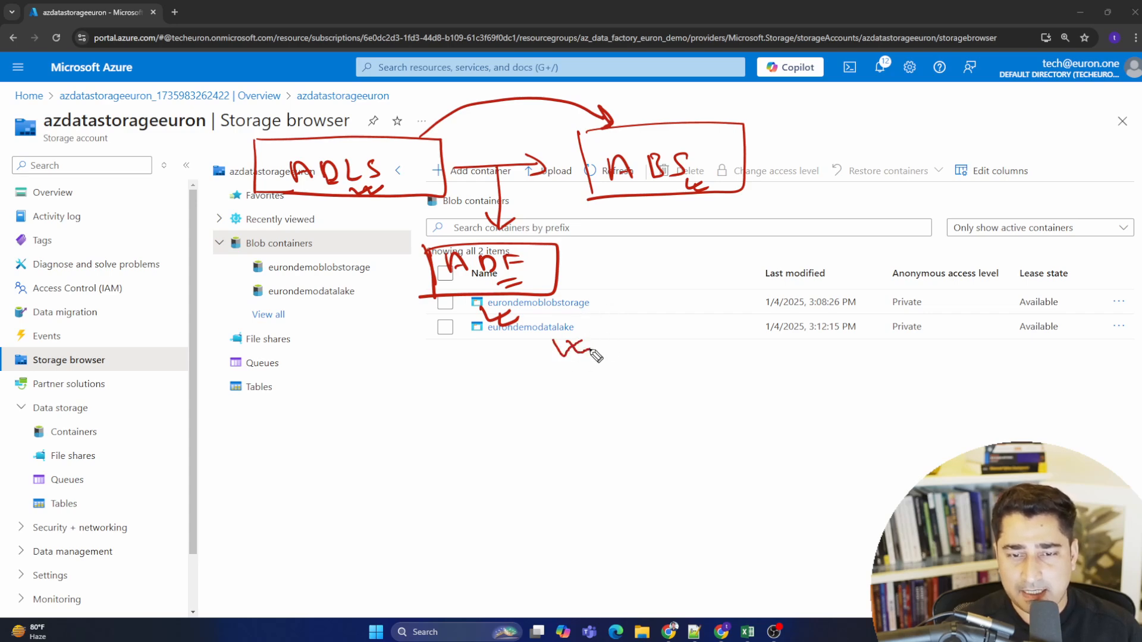
mouse_move(581, 306)
mouse_down()
mouse_move(638, 305)
mouse_move(566, 344)
mouse_move(562, 332)
mouse_move(505, 318)
mouse_up()
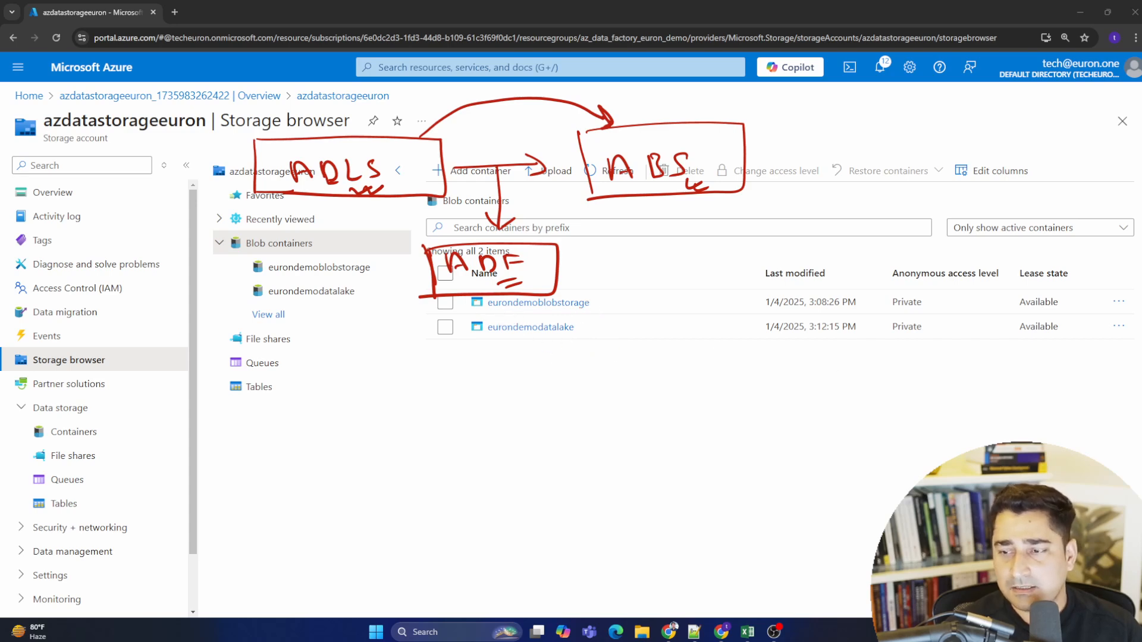
key(Escape)
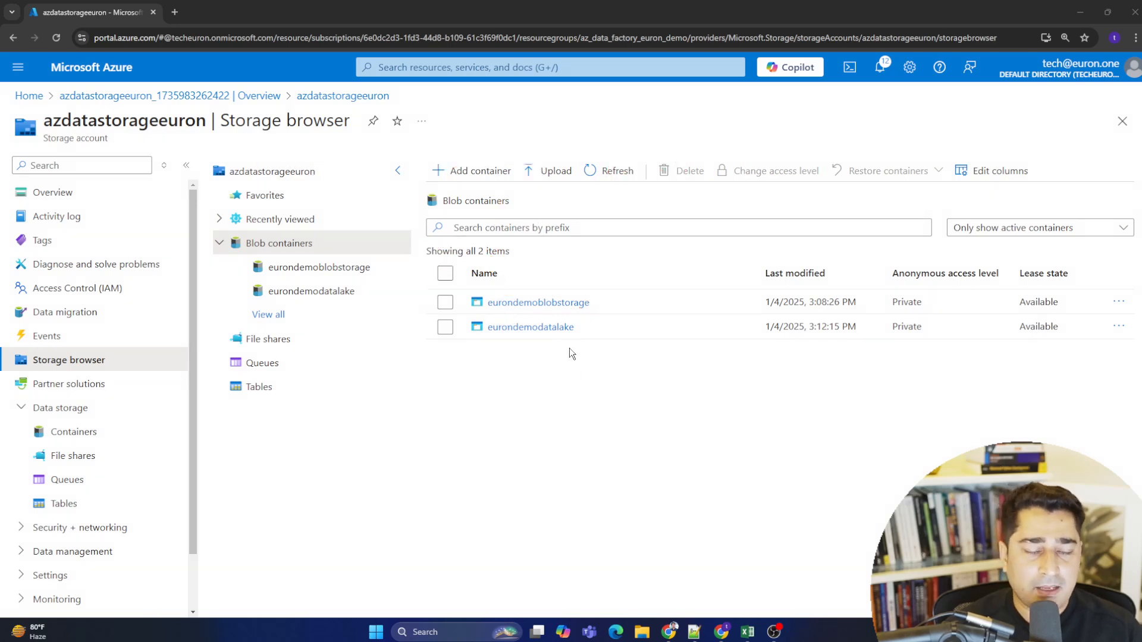
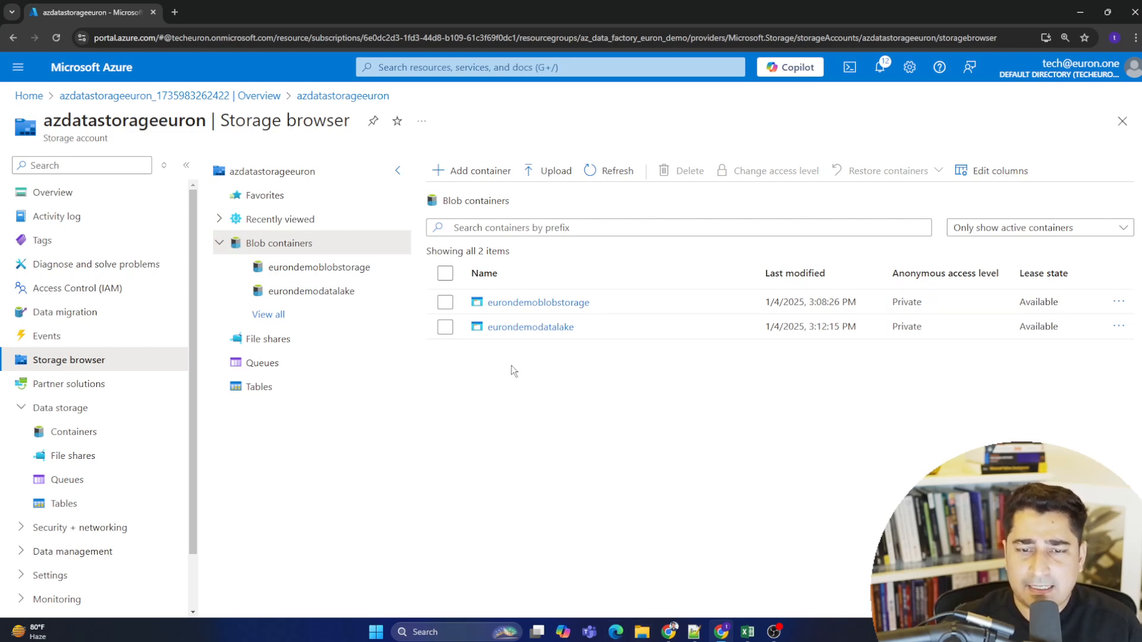
- Open the eurondemodatalake container in the storage browser
click(551, 332)
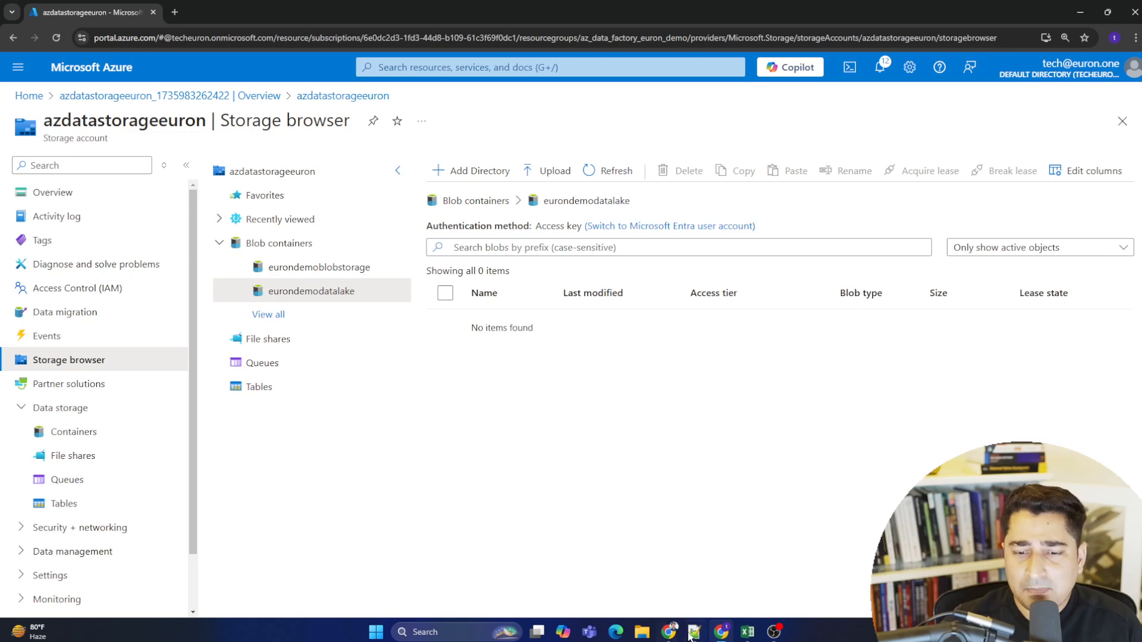
click(642, 636)
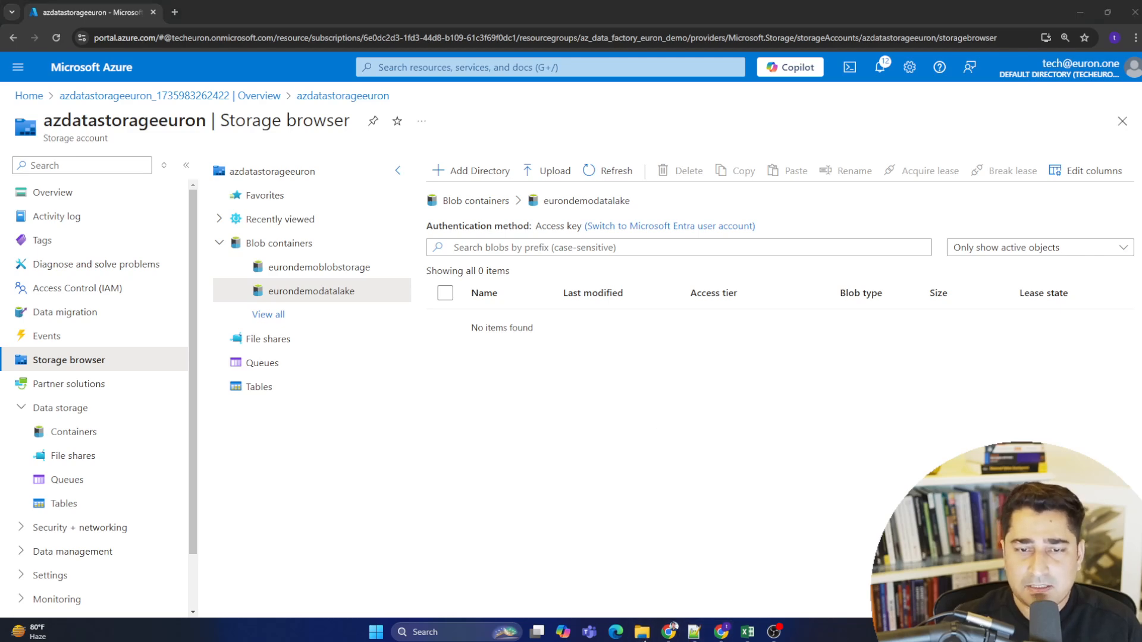
- Switch to Excel and review the Student Depression Dataset columns from id through Sleep Duration
click(745, 634)
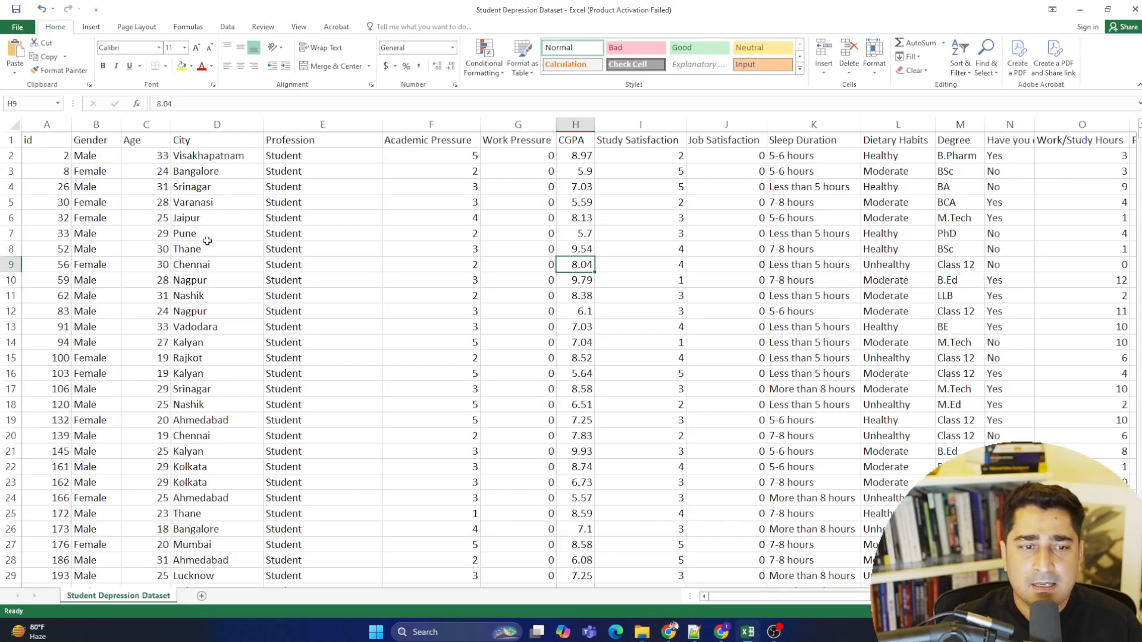
click(57, 159)
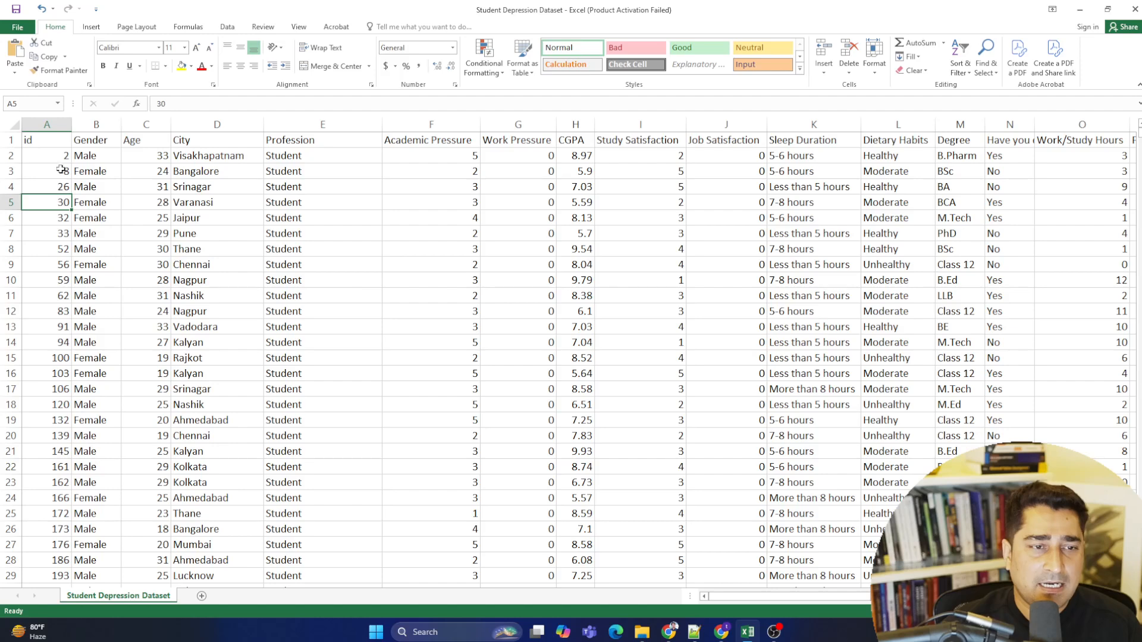
drag(59, 157, 1065, 362)
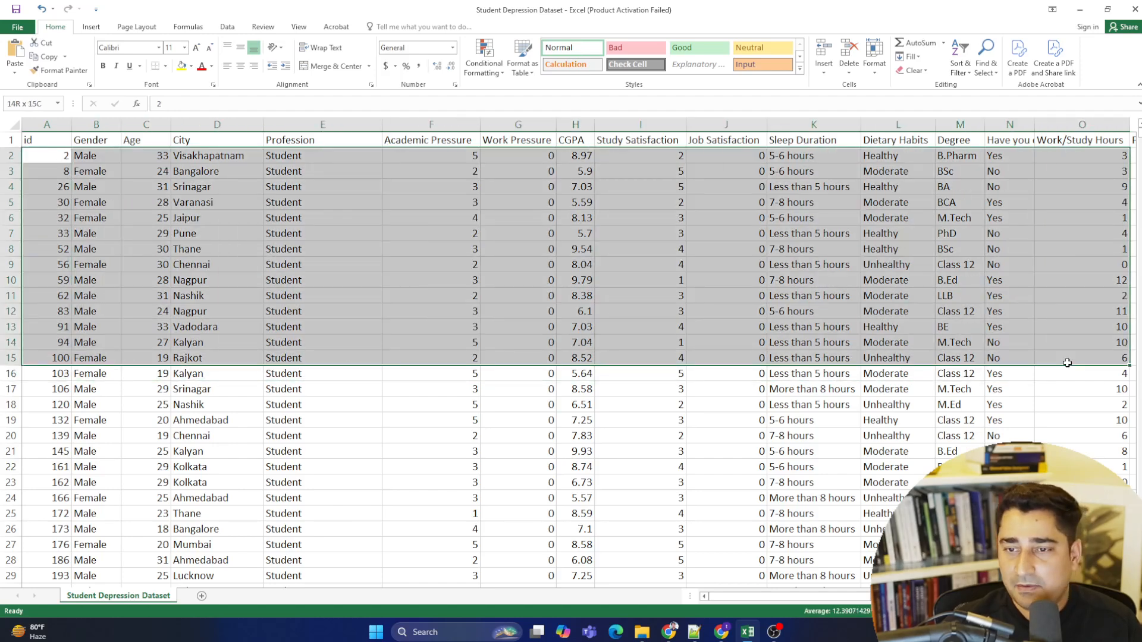
click(173, 262)
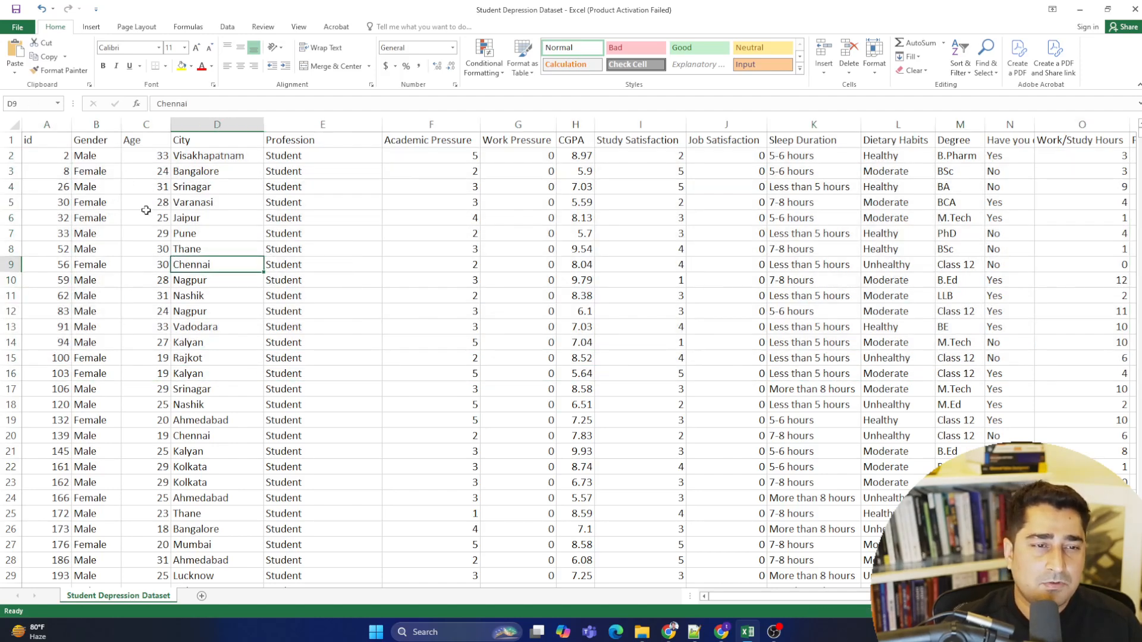
click(96, 124)
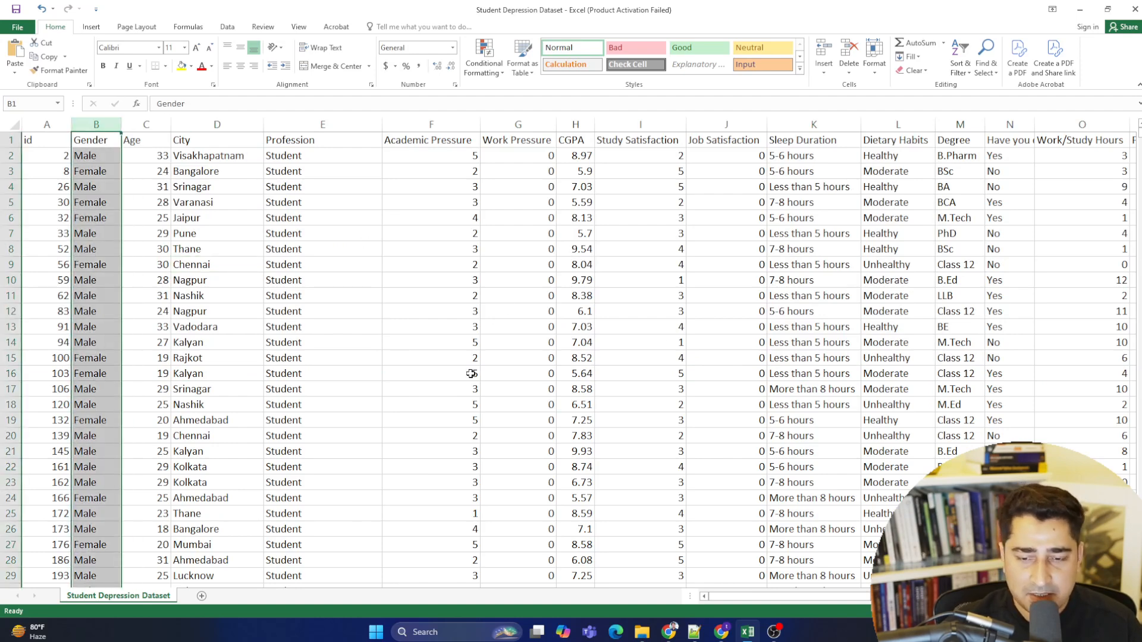
click(196, 373)
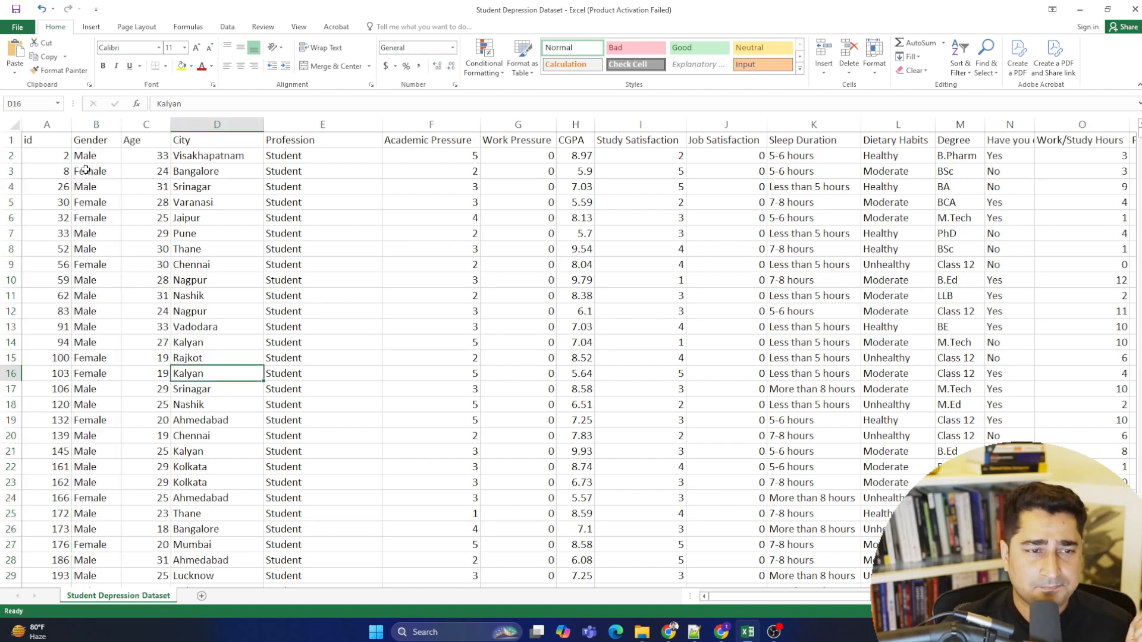
drag(57, 158, 57, 313)
drag(90, 156, 101, 263)
drag(171, 159, 176, 345)
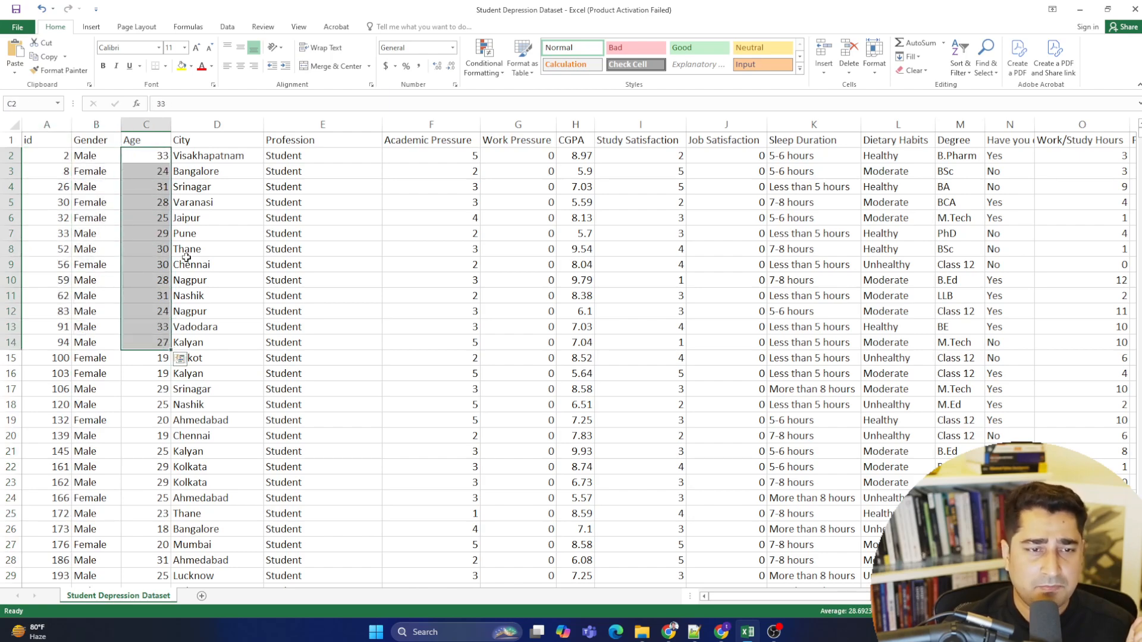
drag(209, 156, 212, 301)
click(217, 252)
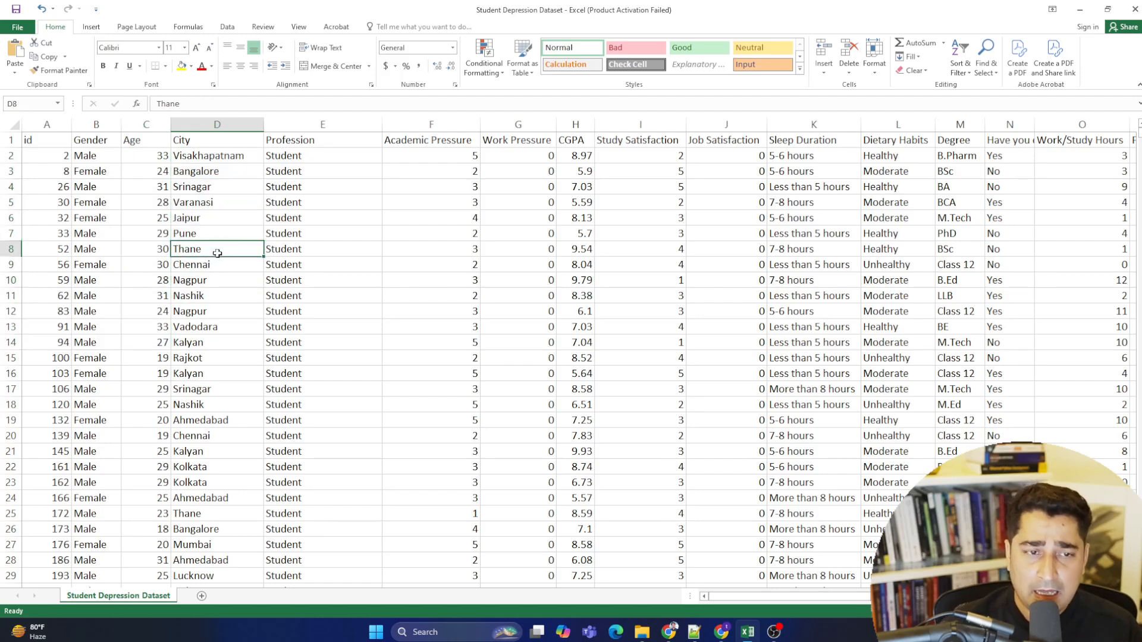
click(230, 159)
drag(233, 174, 217, 313)
click(326, 242)
drag(441, 153, 446, 327)
click(538, 125)
click(585, 173)
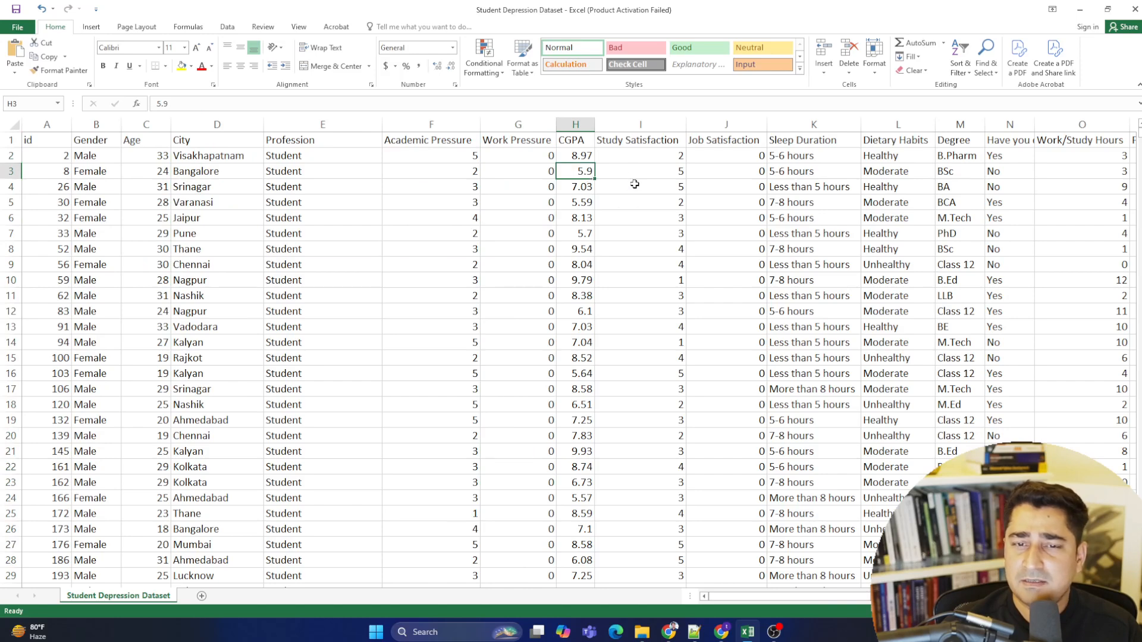
drag(634, 154, 662, 372)
drag(730, 173, 737, 311)
click(801, 249)
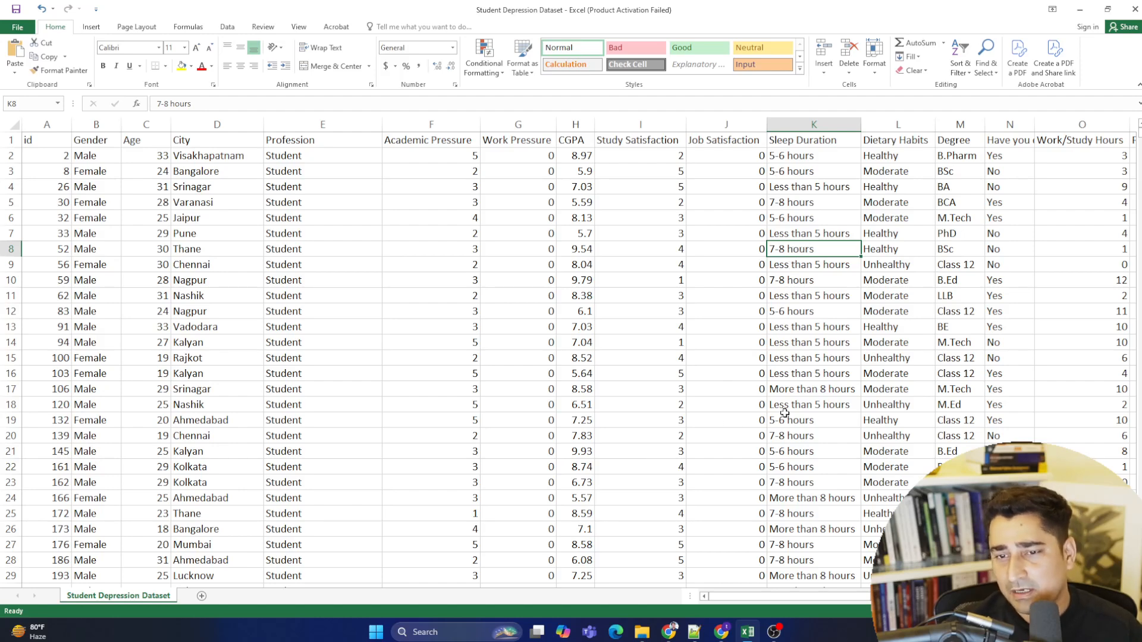
- Review the remaining dataset columns through Depression and scroll through the rows of the sheet
scroll(578, 359, right, 5)
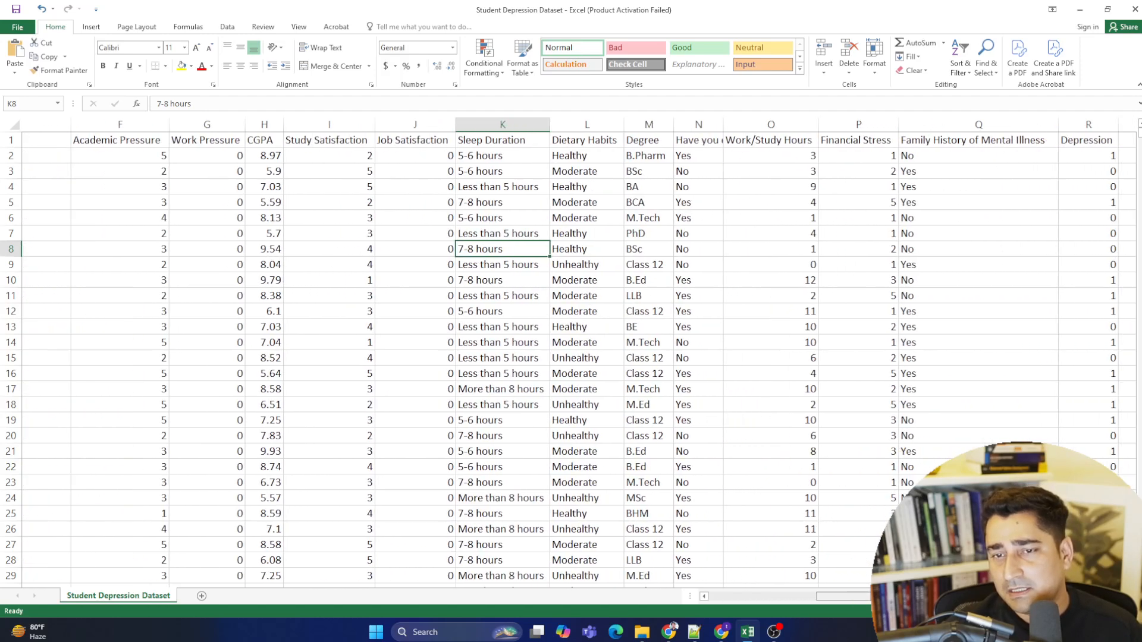
drag(750, 156, 761, 374)
drag(827, 146, 836, 344)
drag(932, 157, 937, 402)
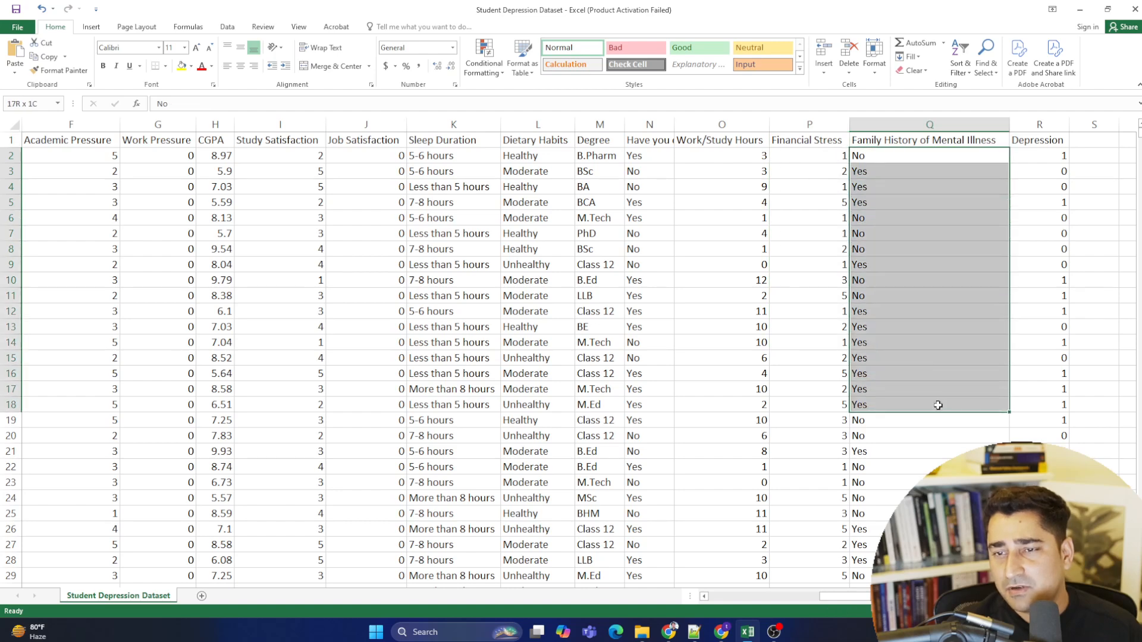
click(933, 266)
drag(1034, 159, 1036, 390)
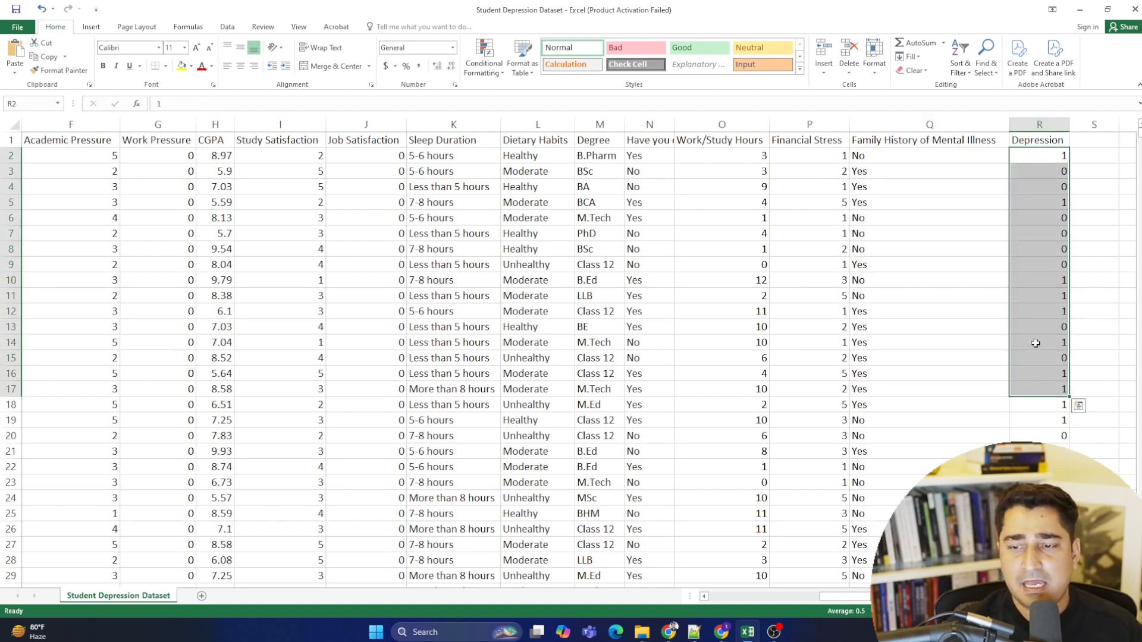
click(1035, 297)
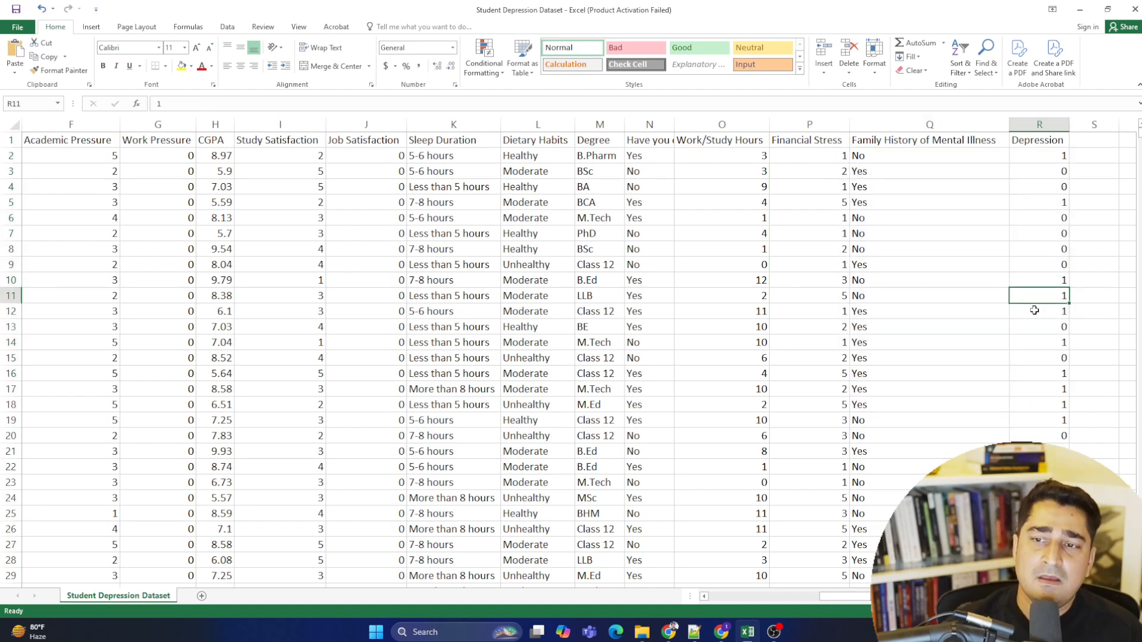
click(1042, 158)
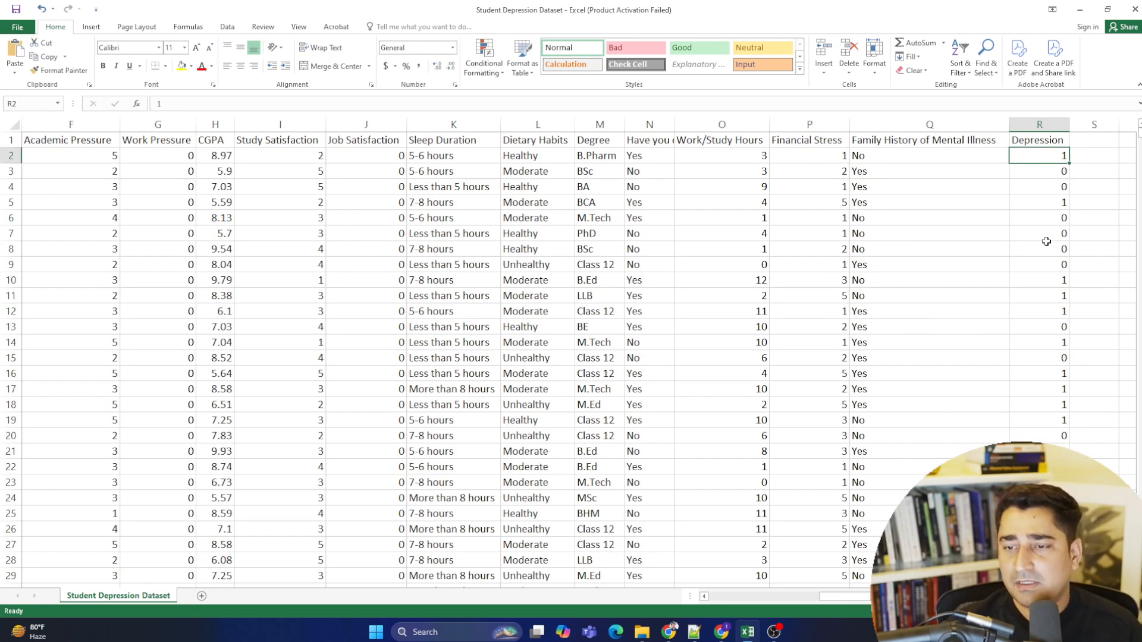
scroll(1042, 238, down, 9)
scroll(1037, 270, down, 20)
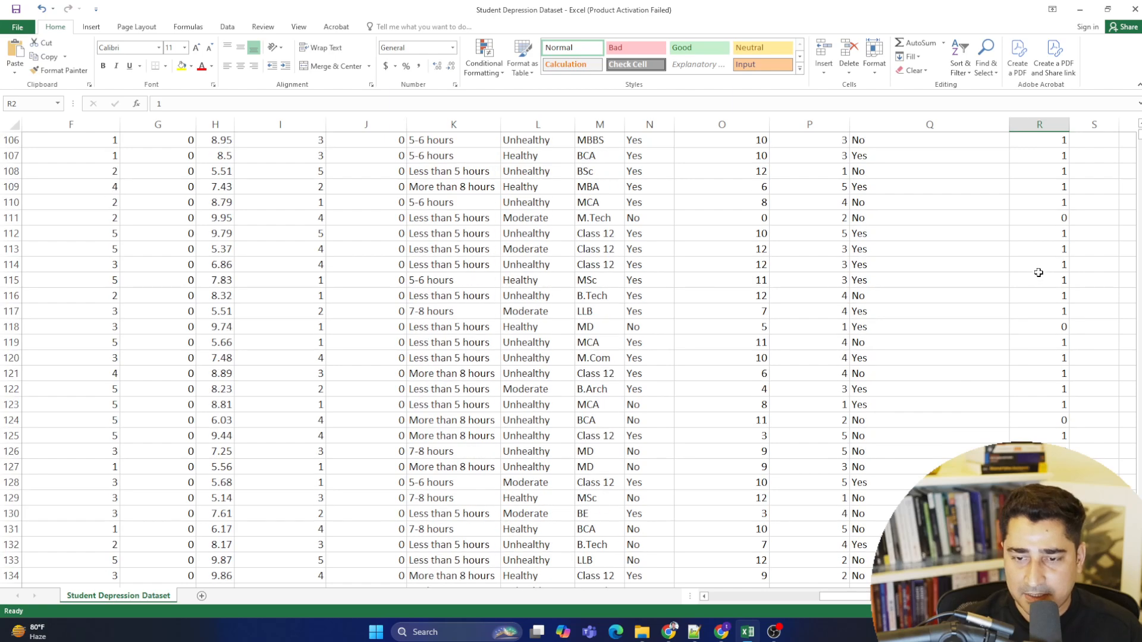
scroll(1037, 274, up, 20)
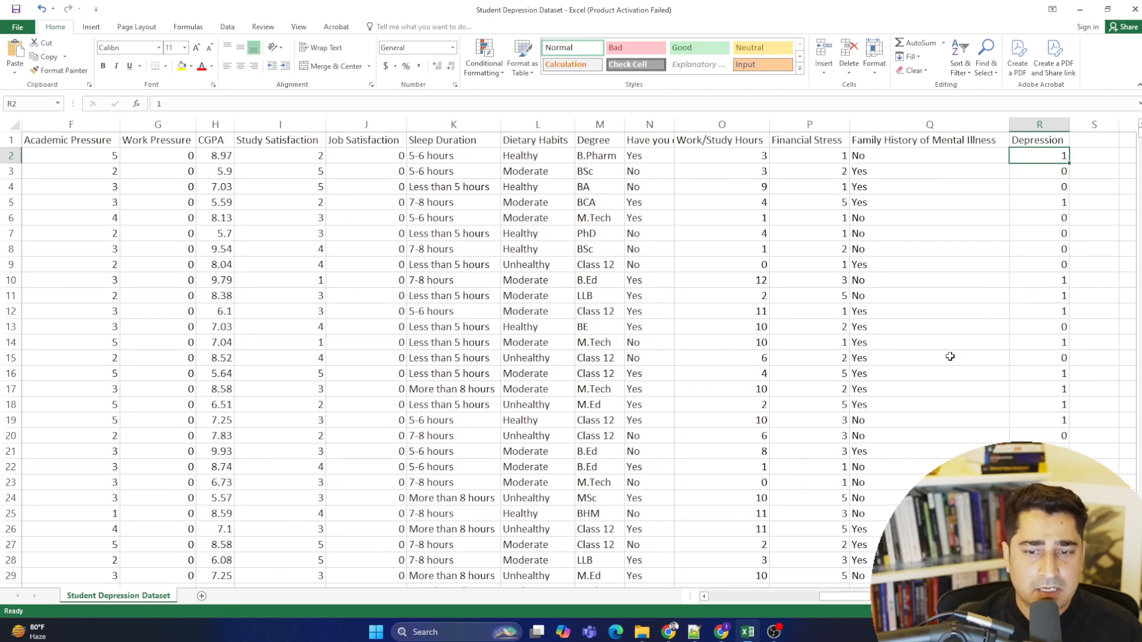
click(802, 599)
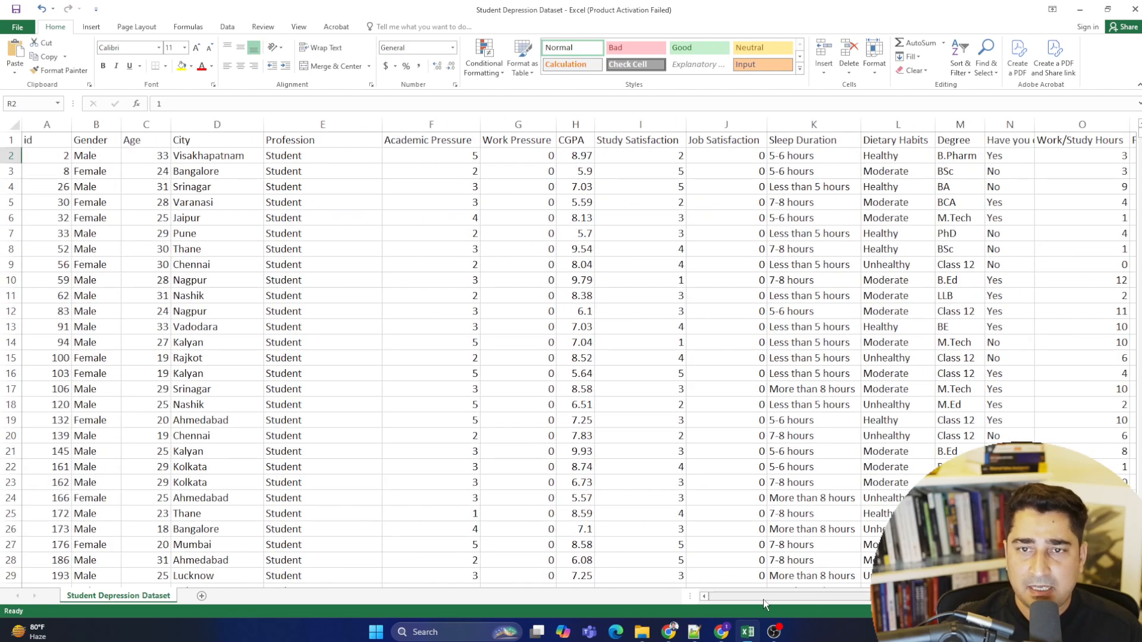
click(102, 250)
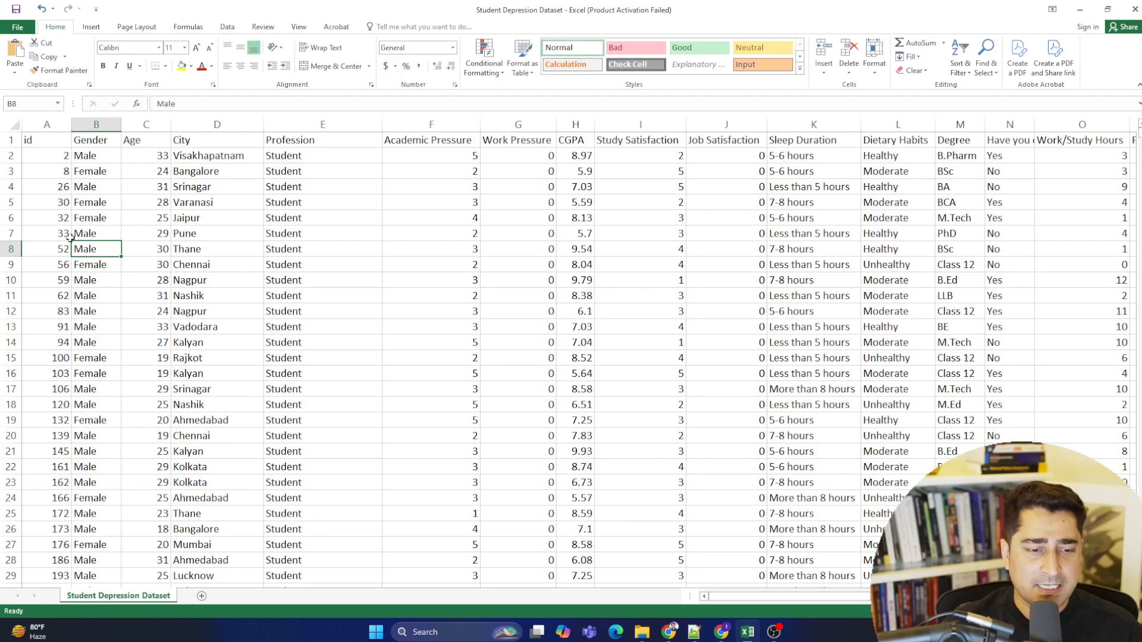
click(41, 176)
drag(44, 144, 43, 466)
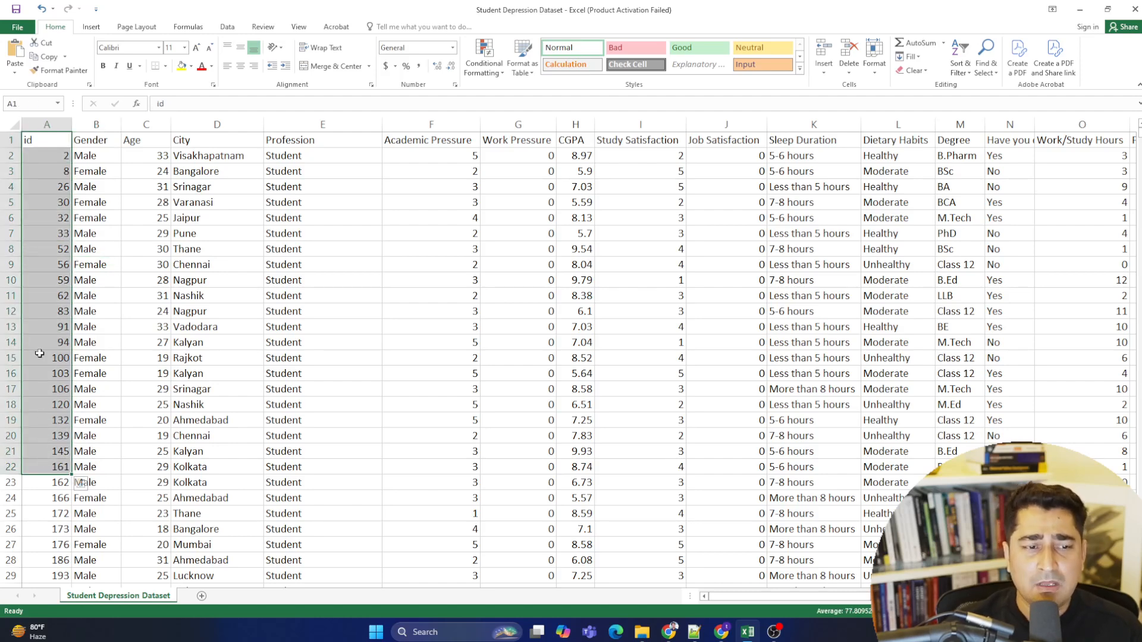
click(38, 356)
click(34, 266)
click(35, 203)
drag(35, 144, 693, 452)
click(470, 388)
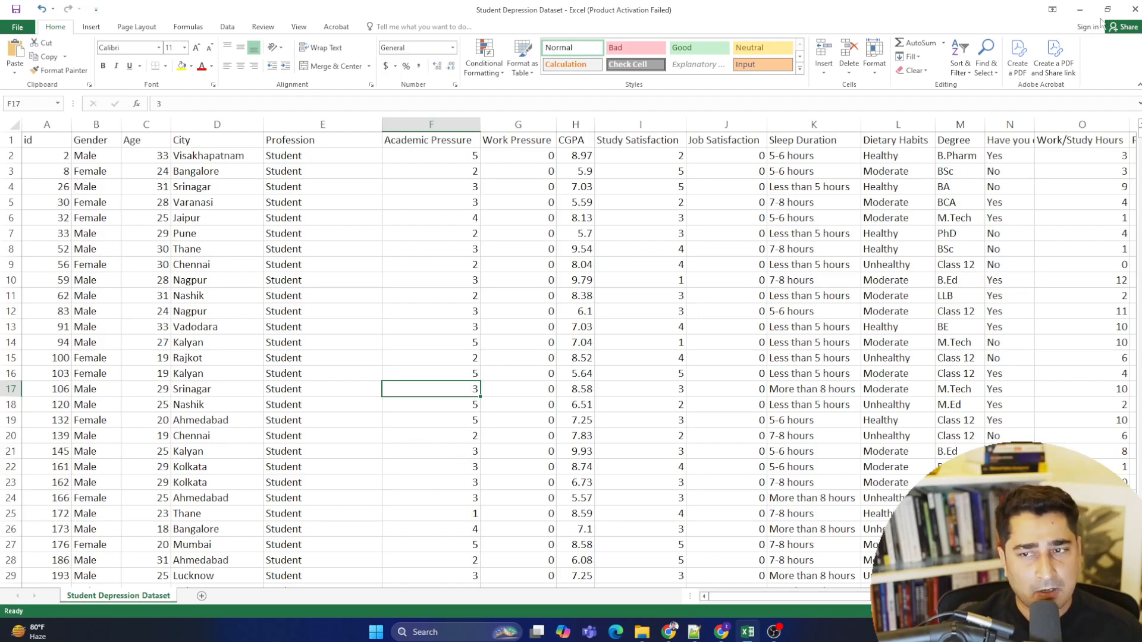
- Return to the Azure portal home and open the az_data_factory_euron_demo resource group
click(1080, 10)
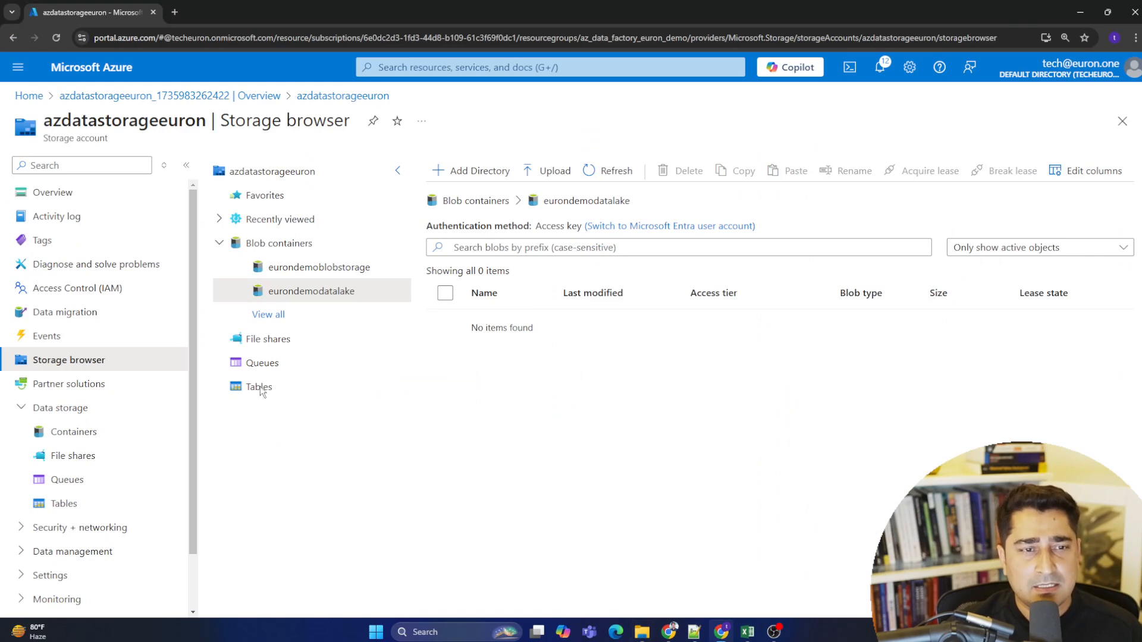
click(29, 96)
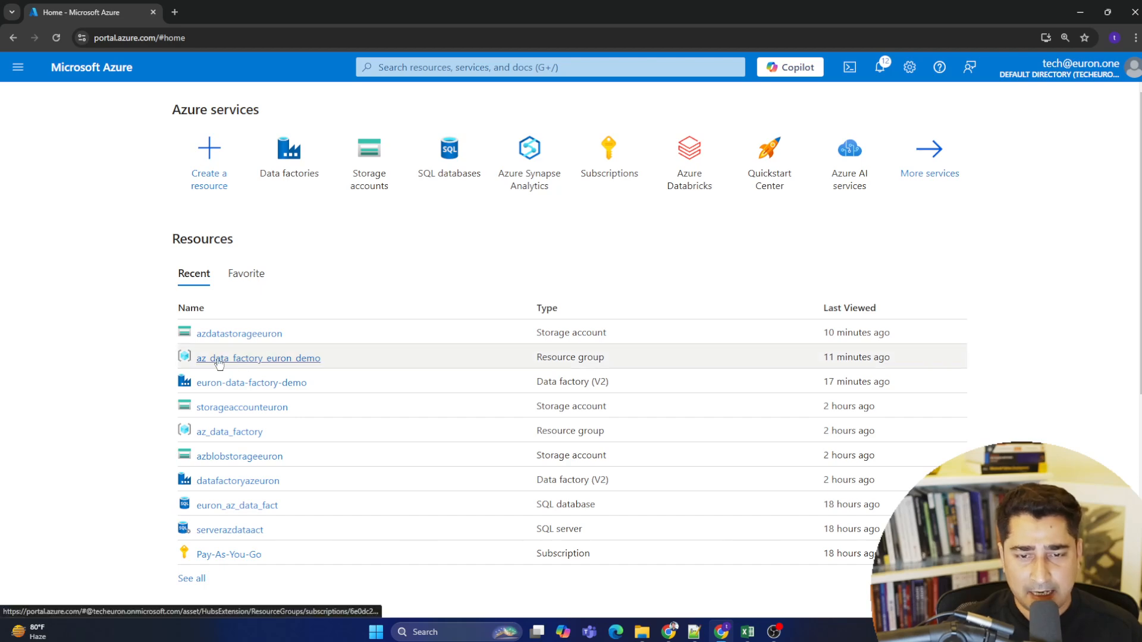
mouse_move(255, 365)
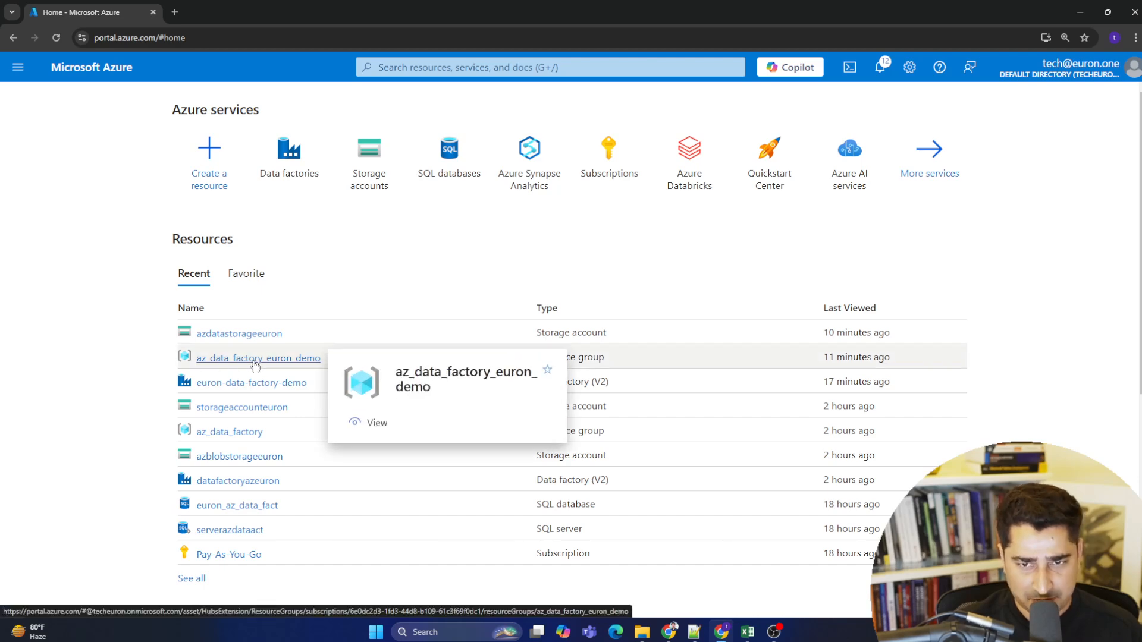
click(256, 359)
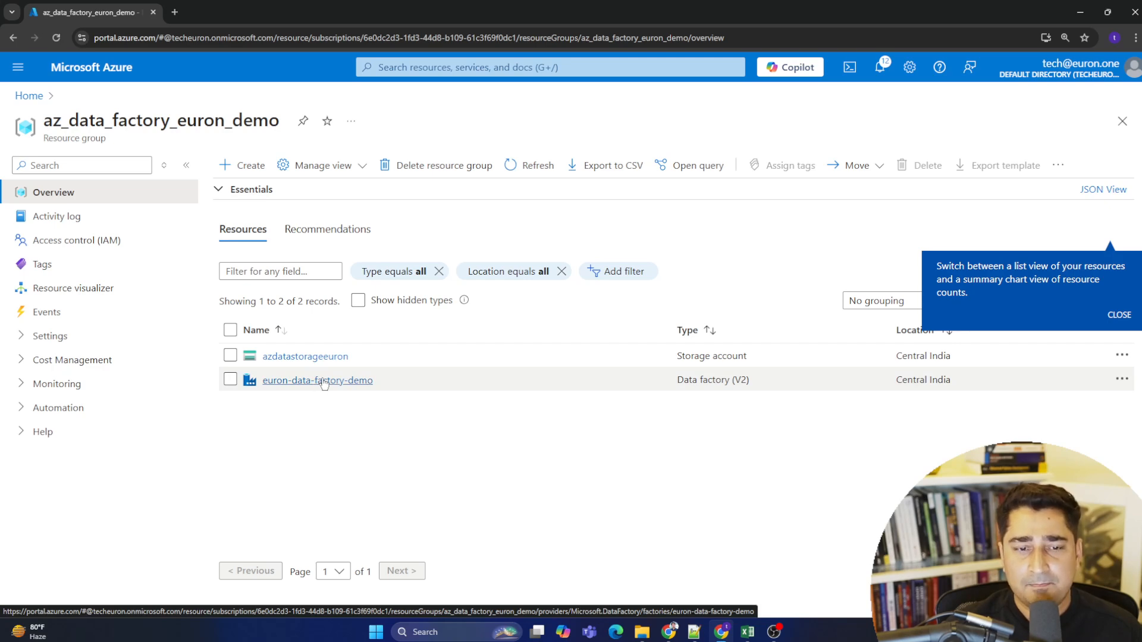
- Open the euron-data-factory-demo data factory and launch Azure Data Factory Studio
click(324, 382)
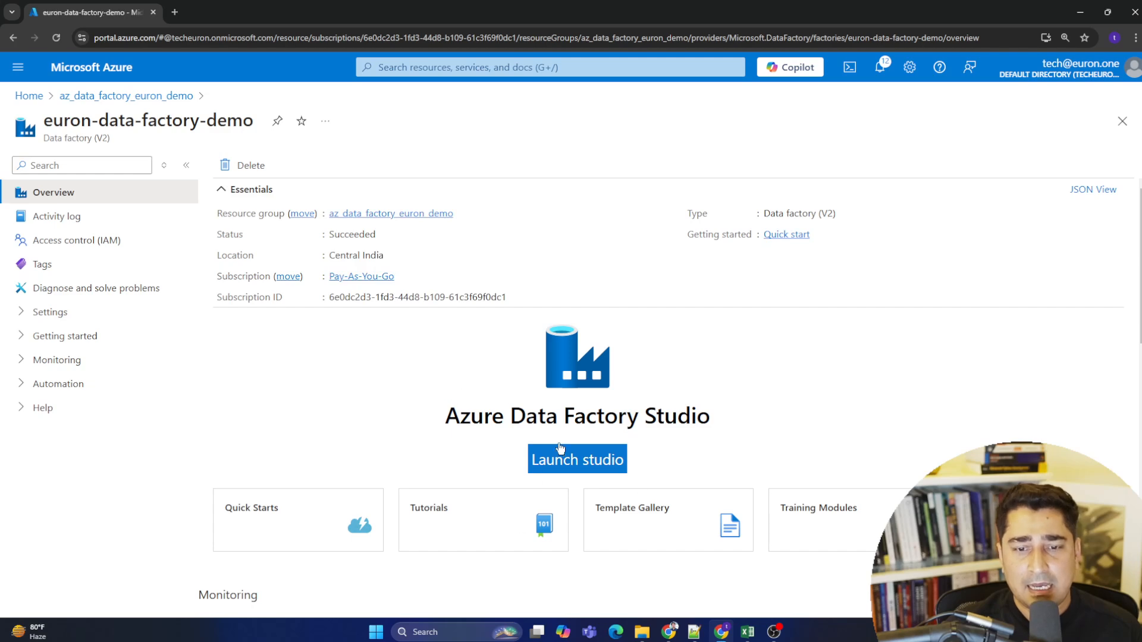
click(597, 461)
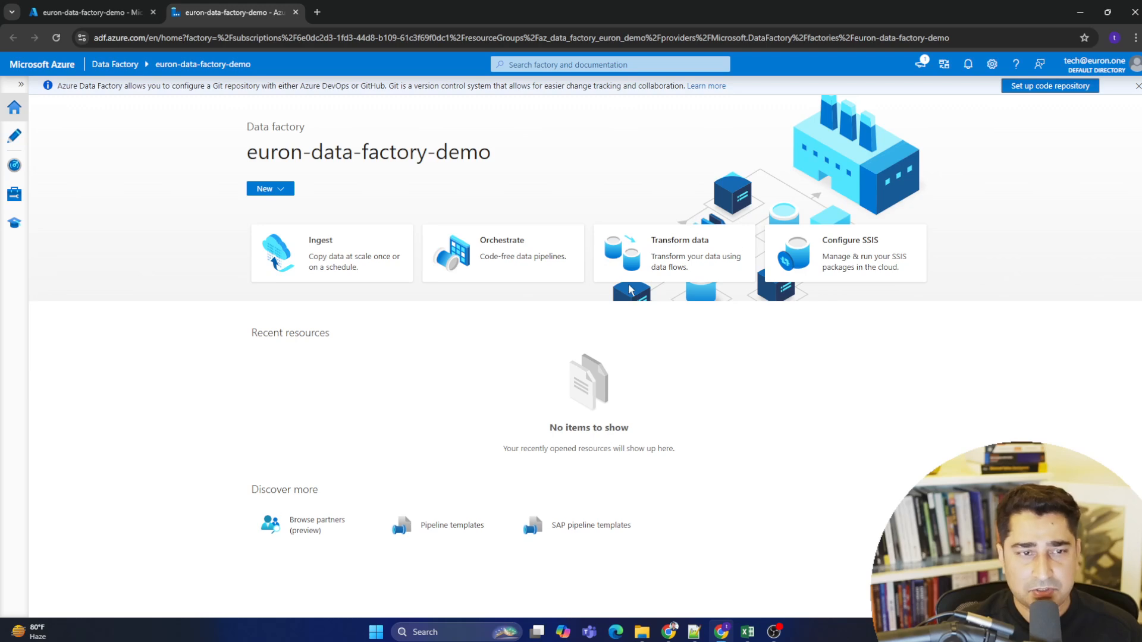
click(1138, 87)
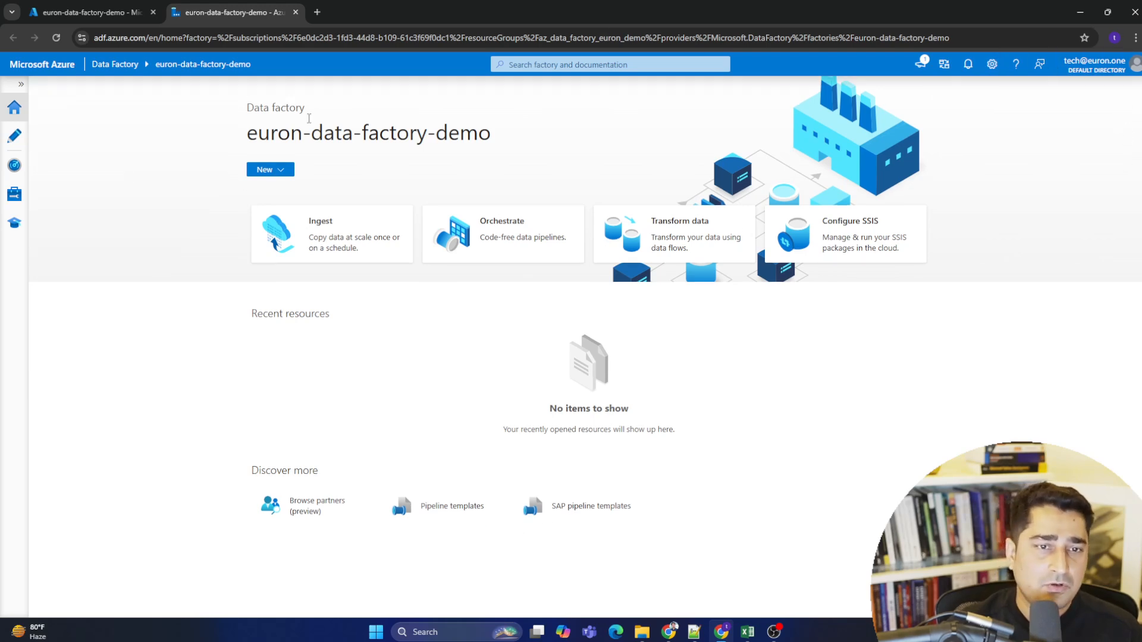
- Highlight the data factory name on the studio home page
drag(247, 138, 555, 150)
click(403, 126)
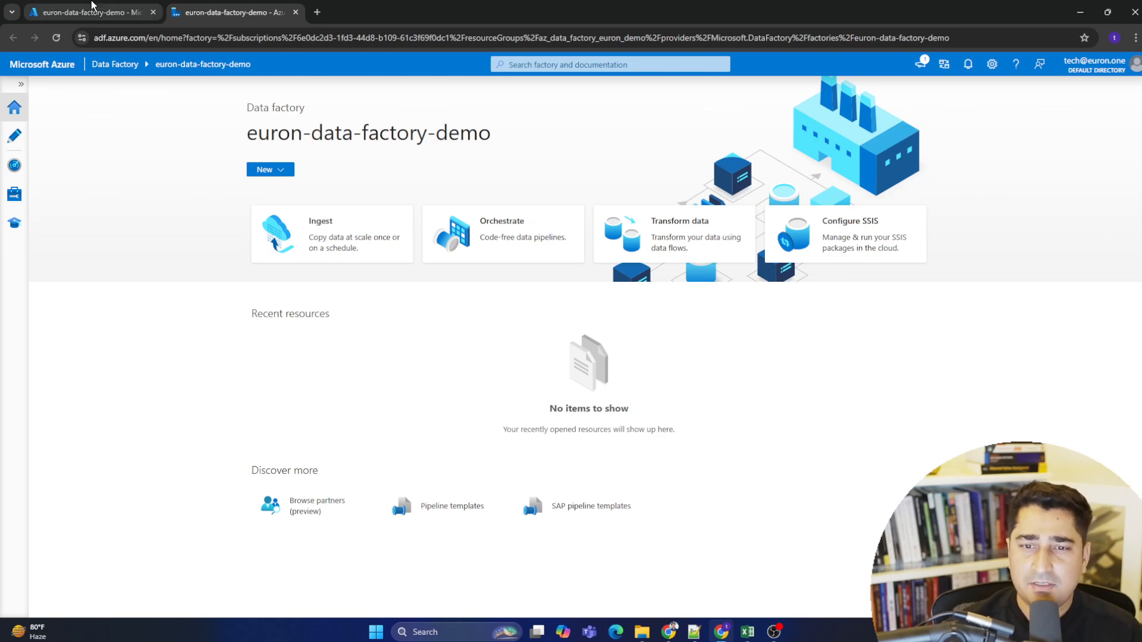
mouse_move(244, 136)
mouse_down()
mouse_move(563, 142)
mouse_move(247, 142)
mouse_up()
click(541, 135)
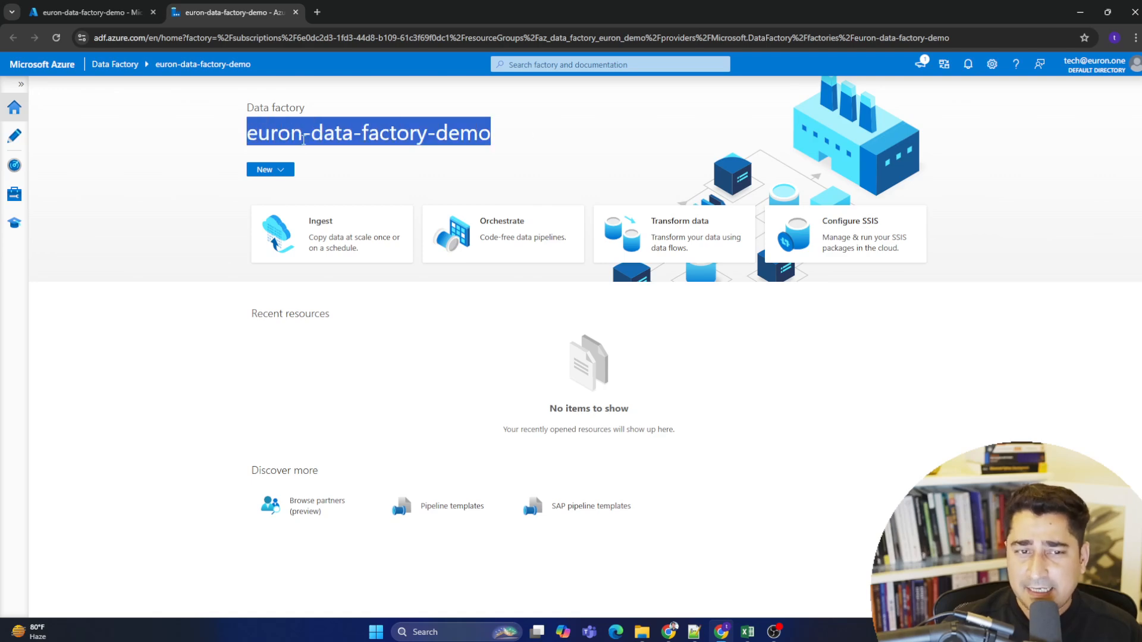
click(303, 139)
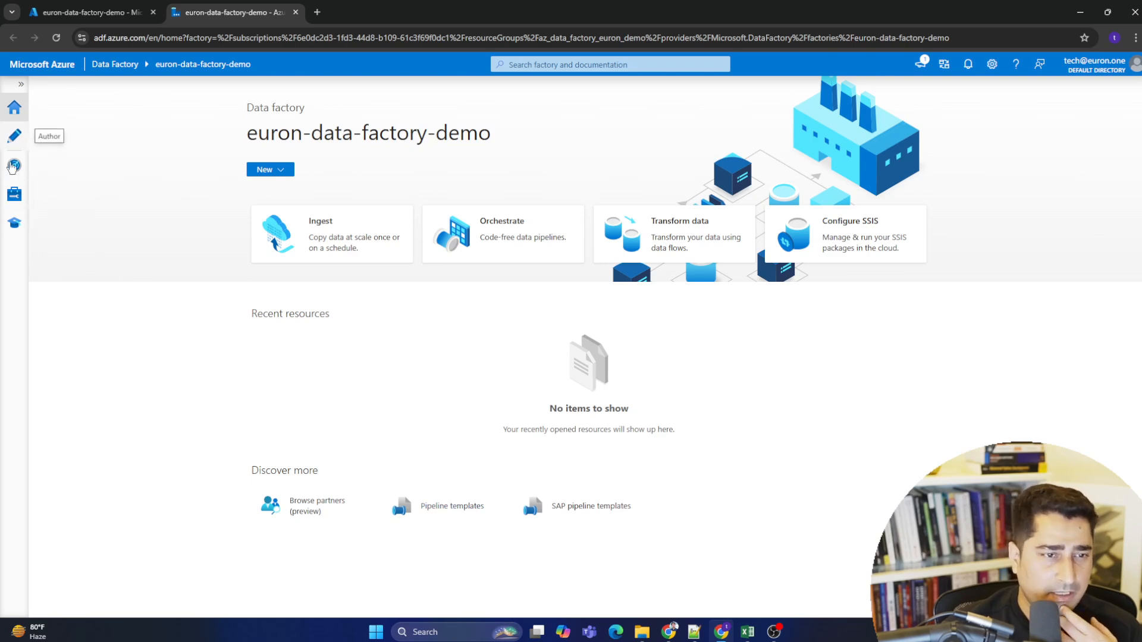
- Explore the studio's Home New menu and its Author, Monitor, Manage and Learning Center sections
click(21, 84)
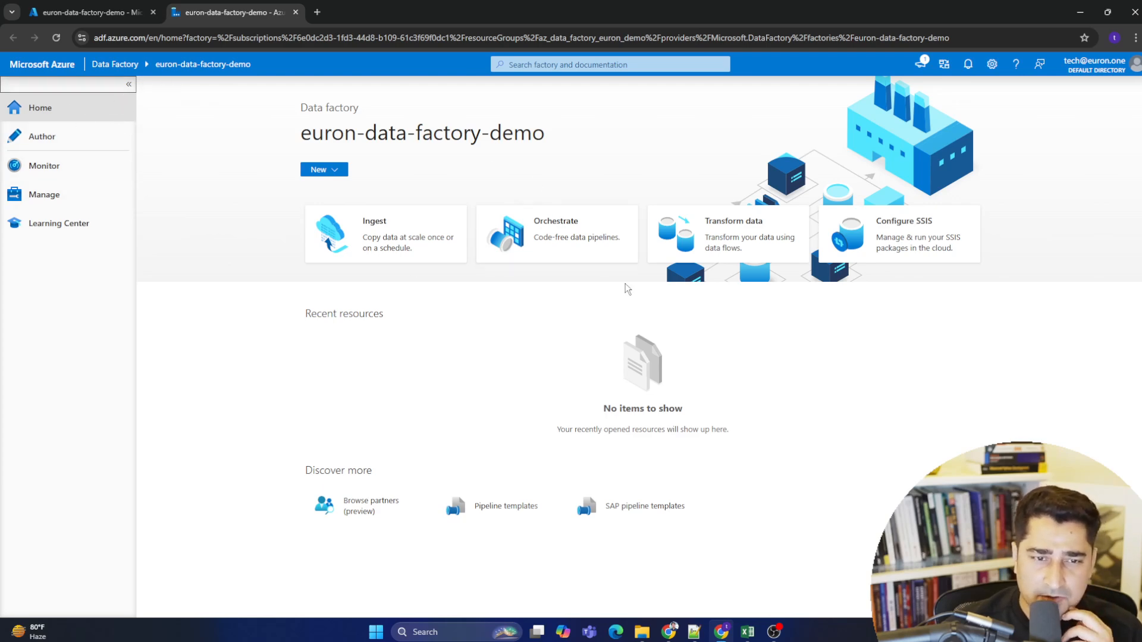
click(321, 170)
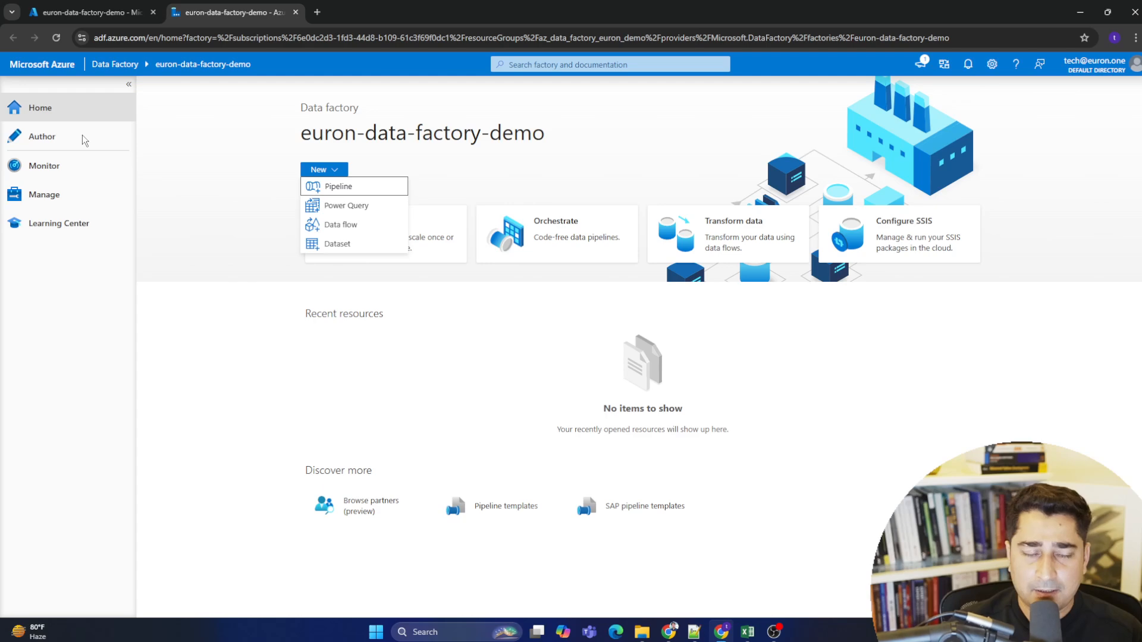
click(49, 140)
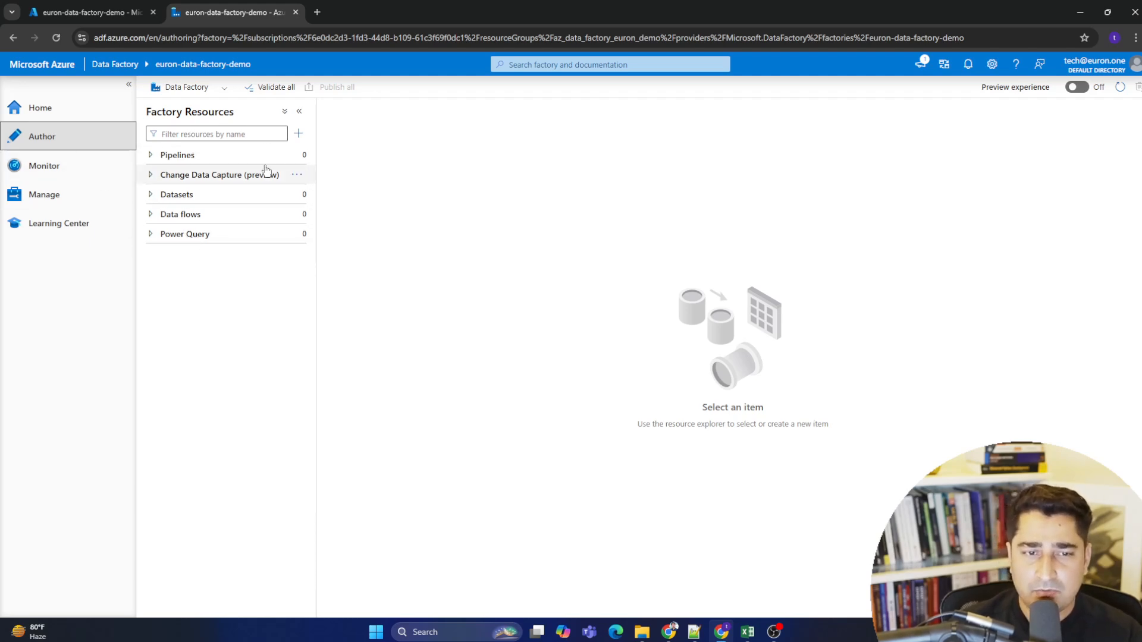
click(65, 167)
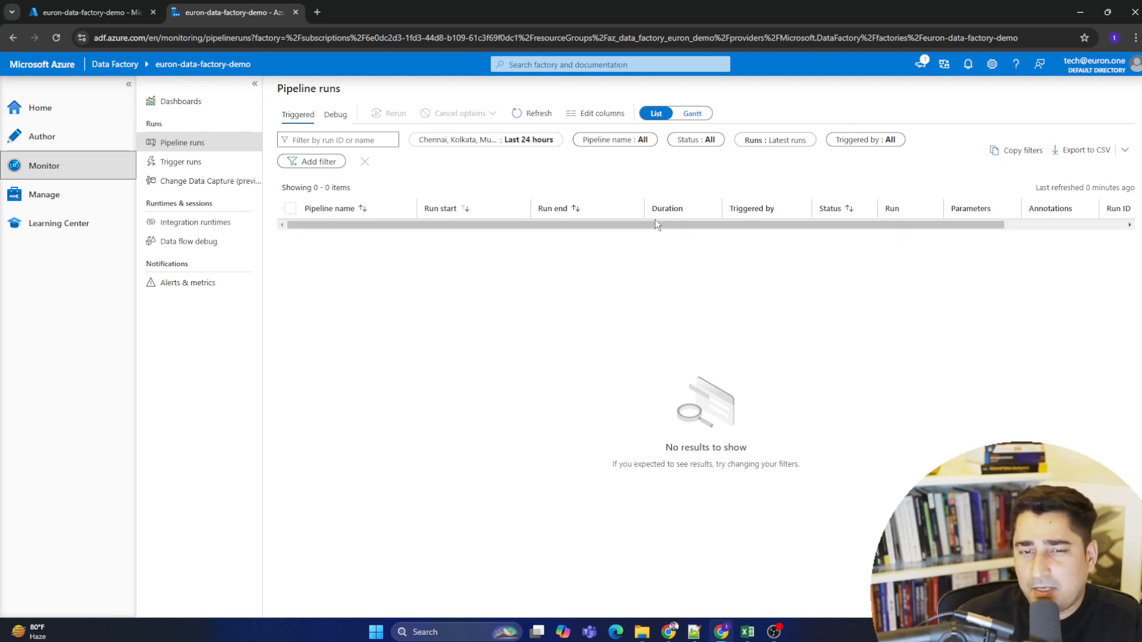
click(79, 200)
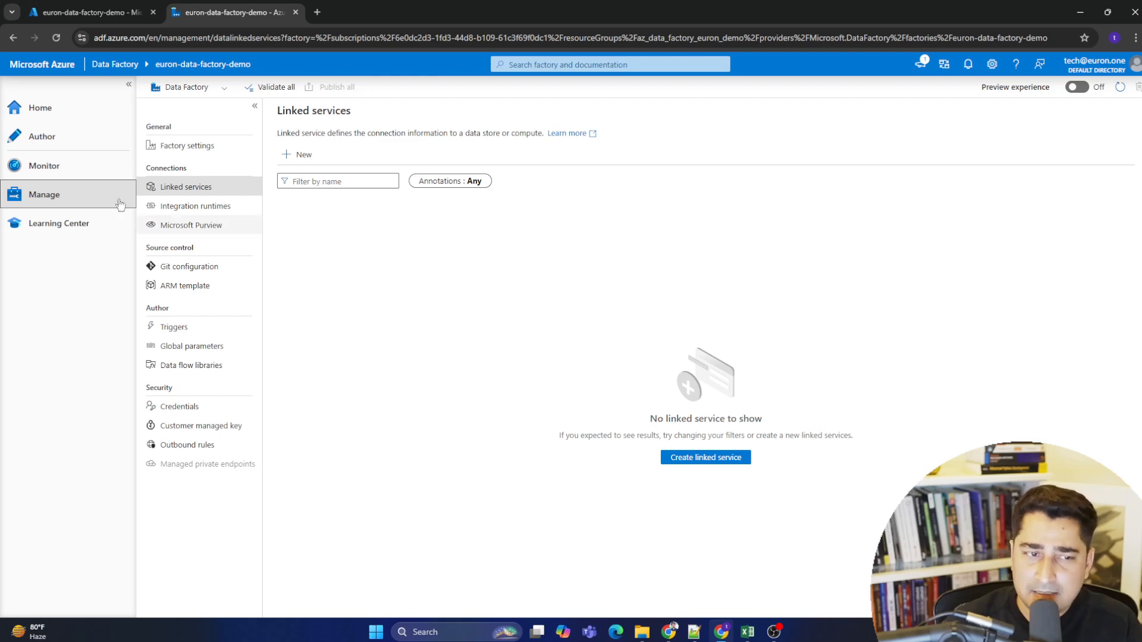
click(64, 220)
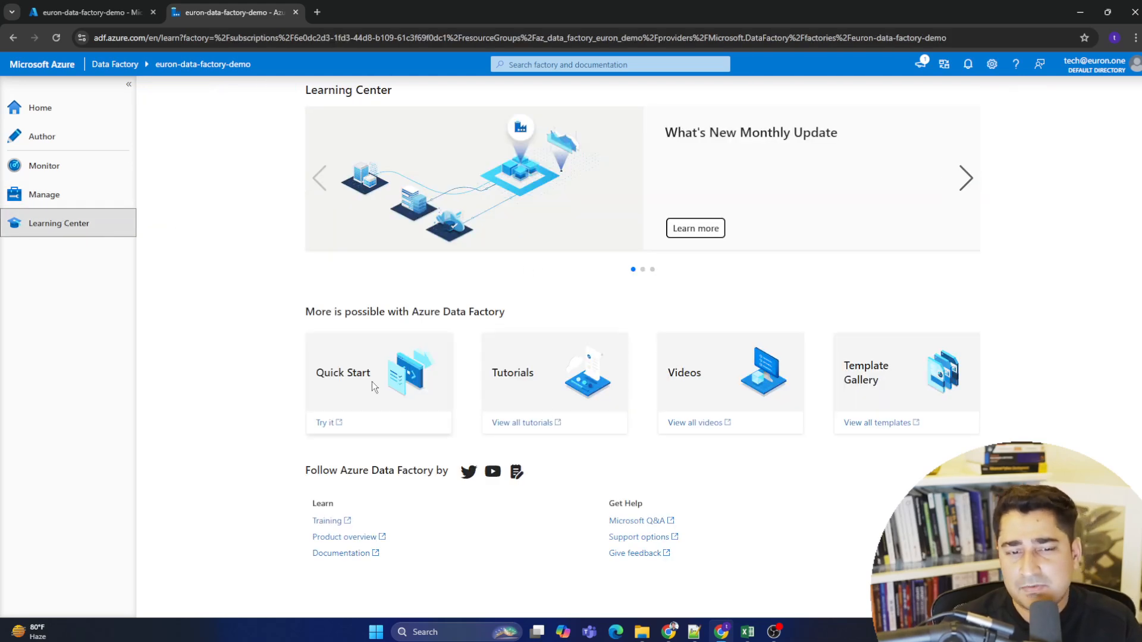
drag(981, 401, 119, 304)
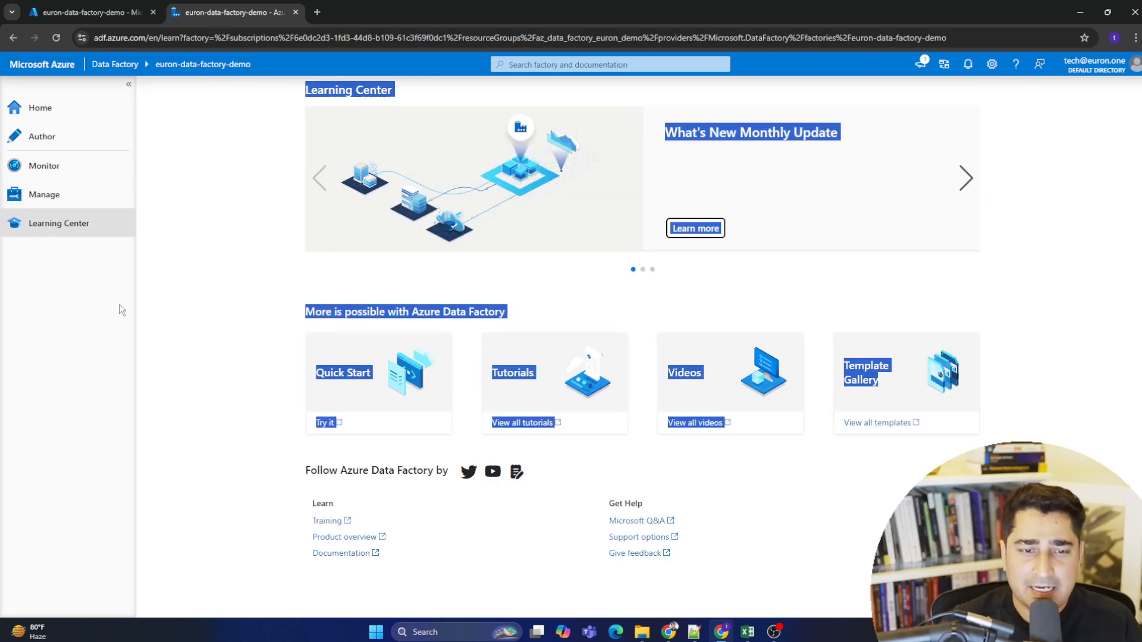
click(239, 321)
drag(240, 322, 927, 565)
click(927, 565)
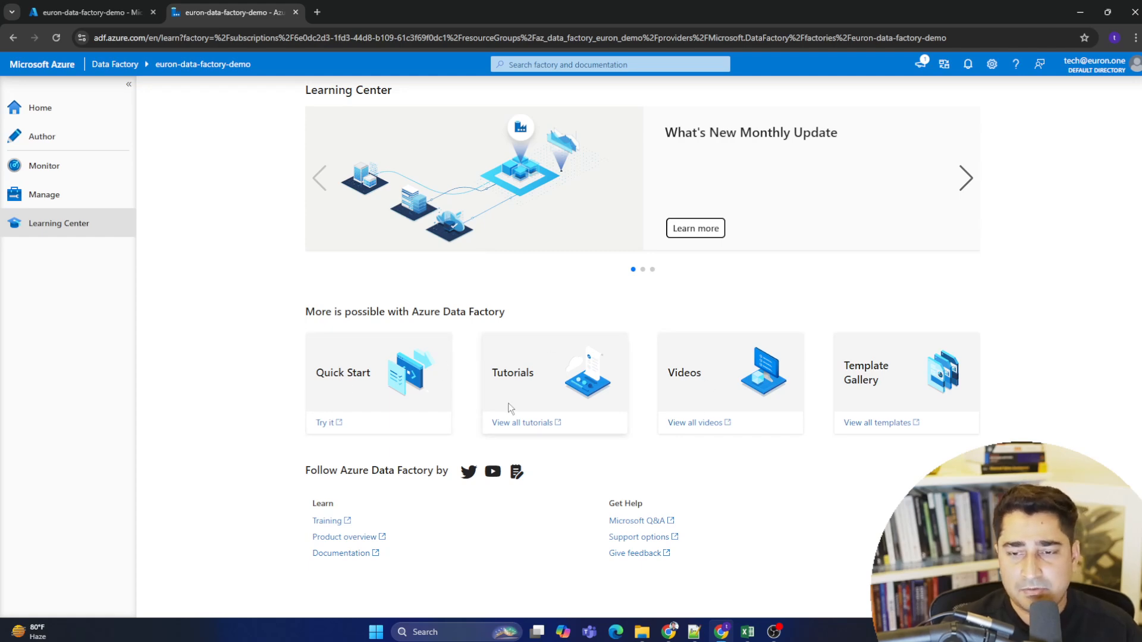
click(62, 194)
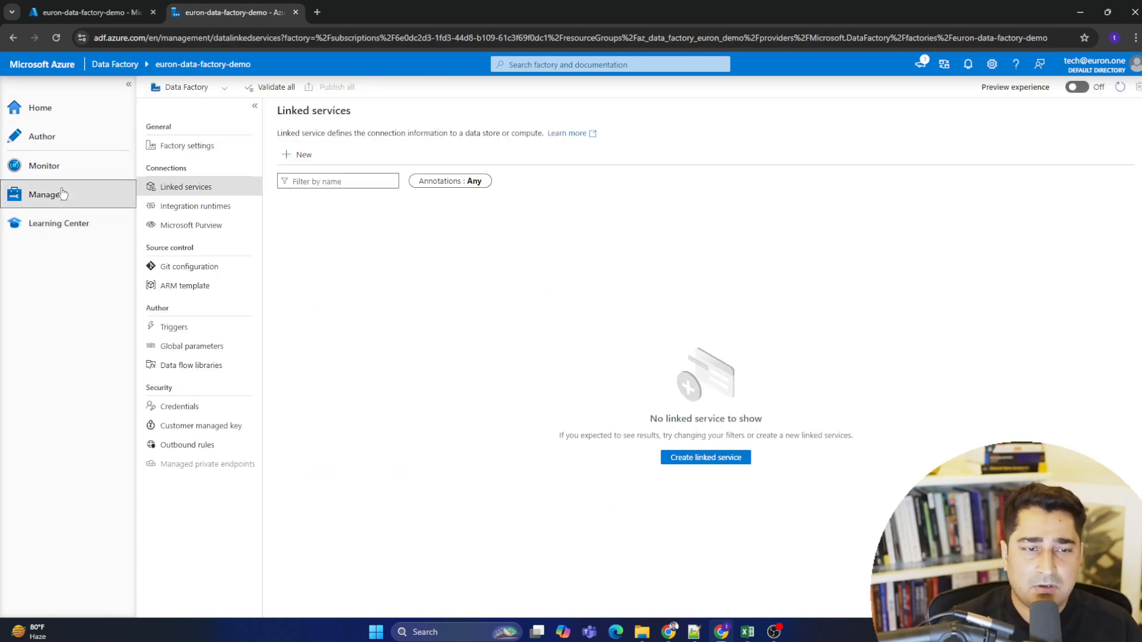
- Upload Student Depression Dataset.csv from the Dataset Directory folder into the eurondemodatalake container of the azdatastorageeuron storage account
click(101, 12)
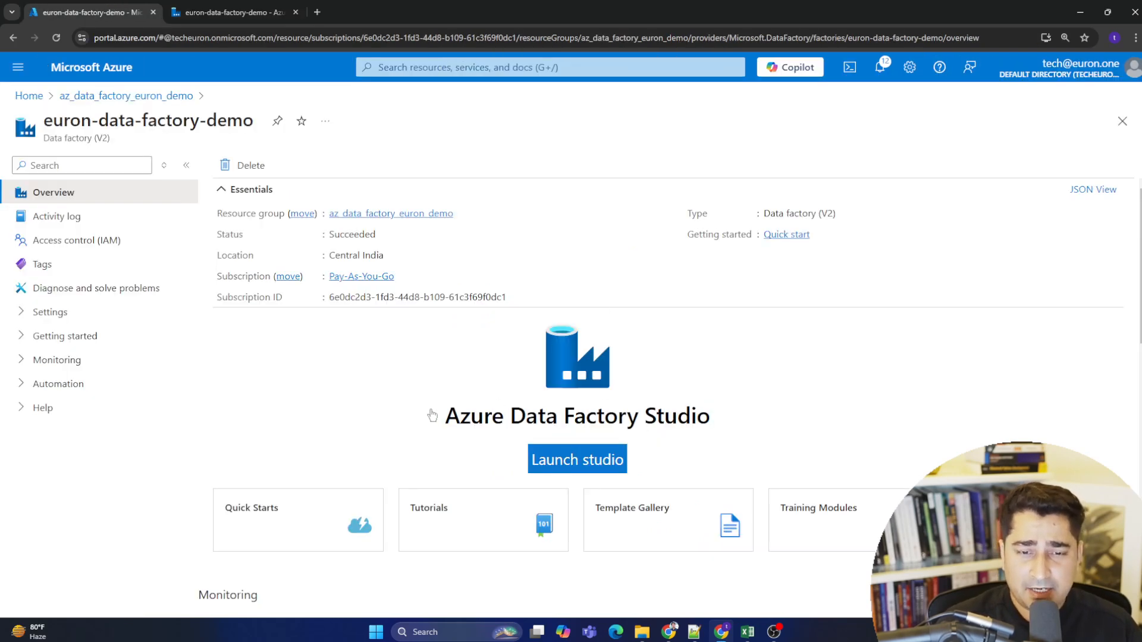
click(202, 6)
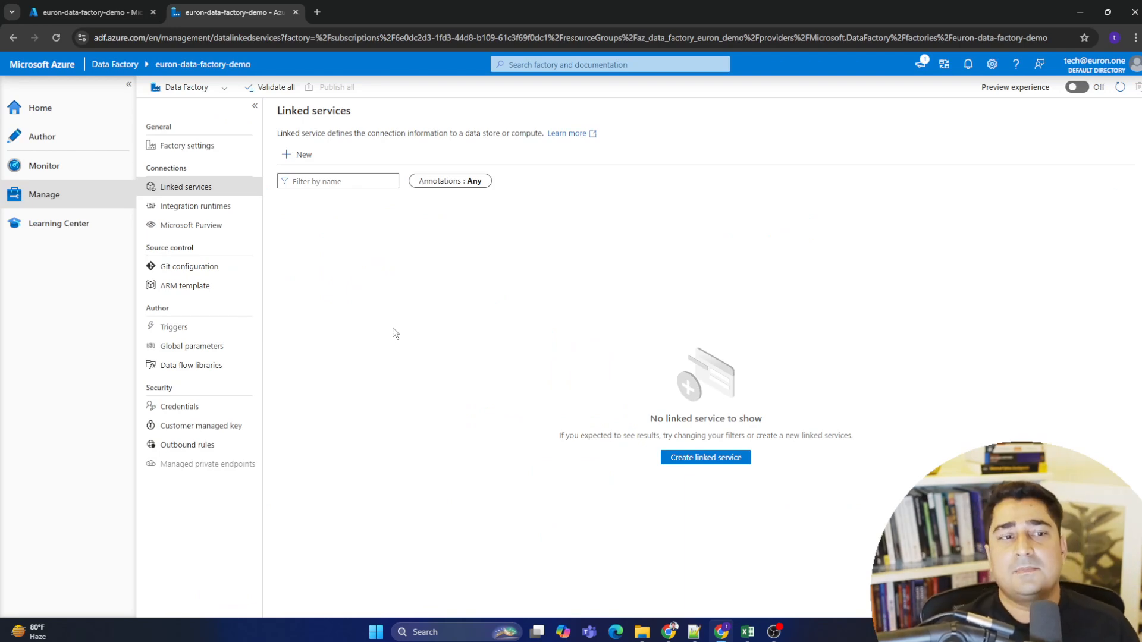
click(83, 12)
click(29, 92)
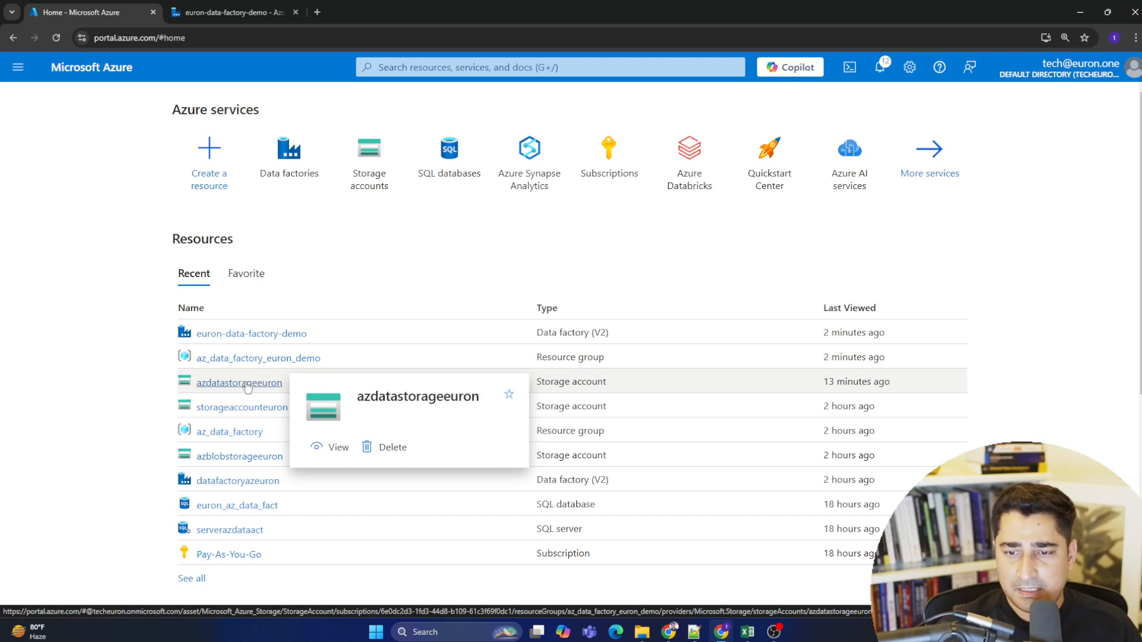
click(247, 385)
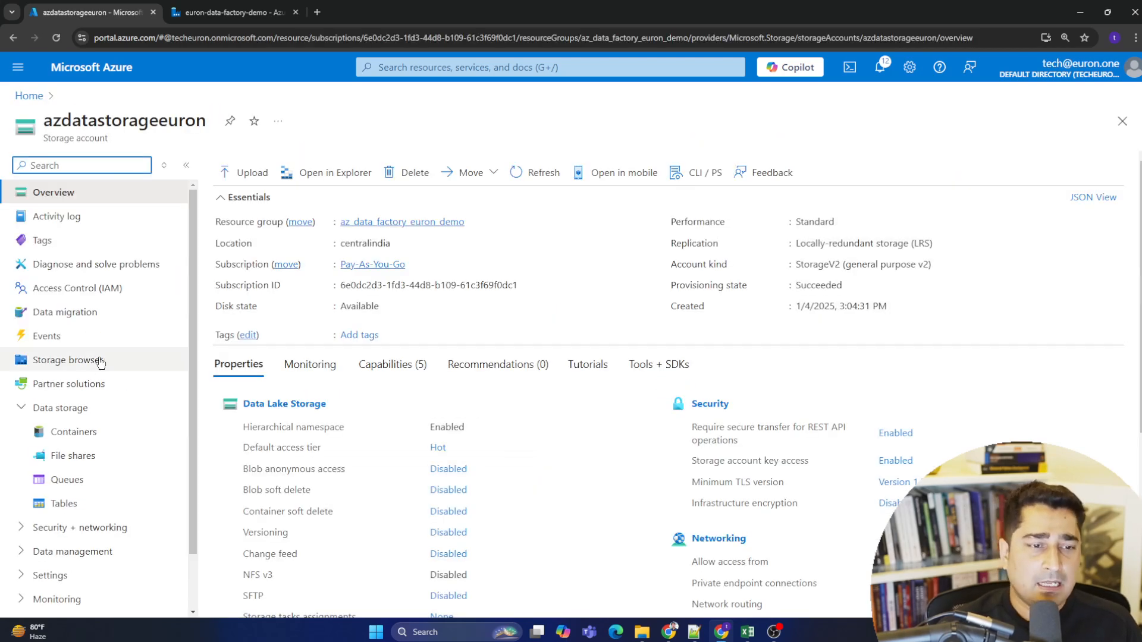
click(113, 436)
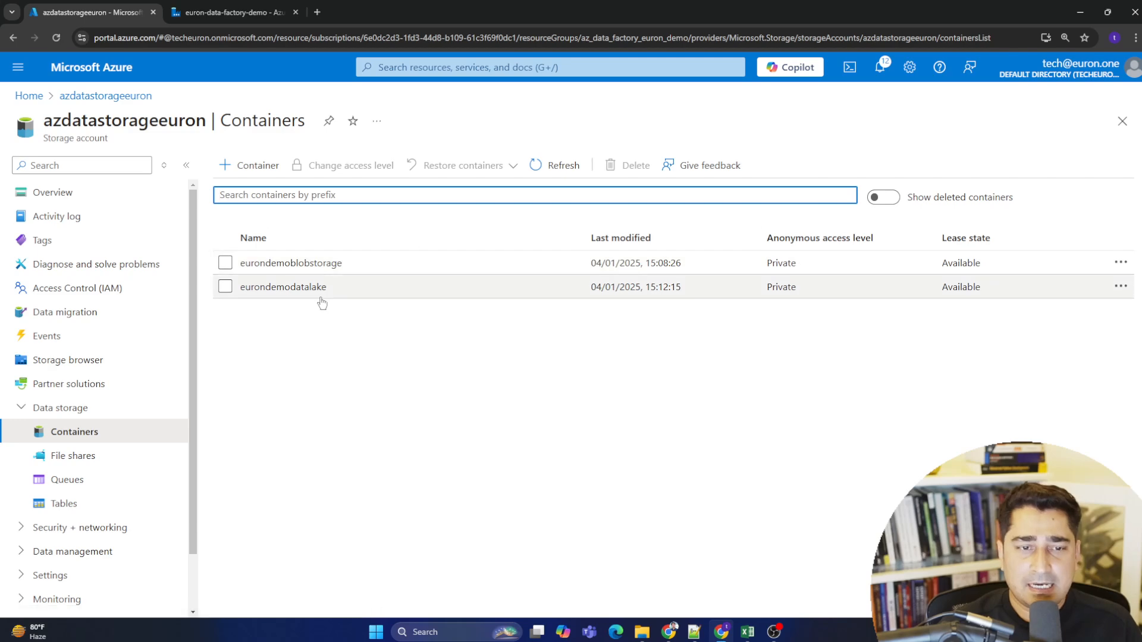
click(294, 288)
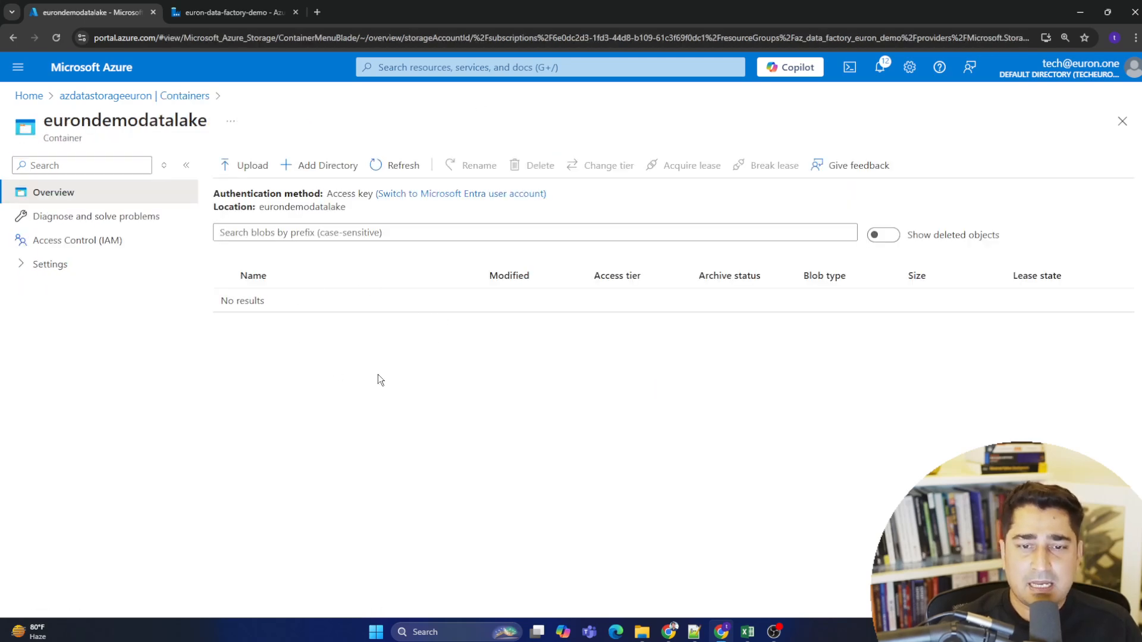
click(262, 169)
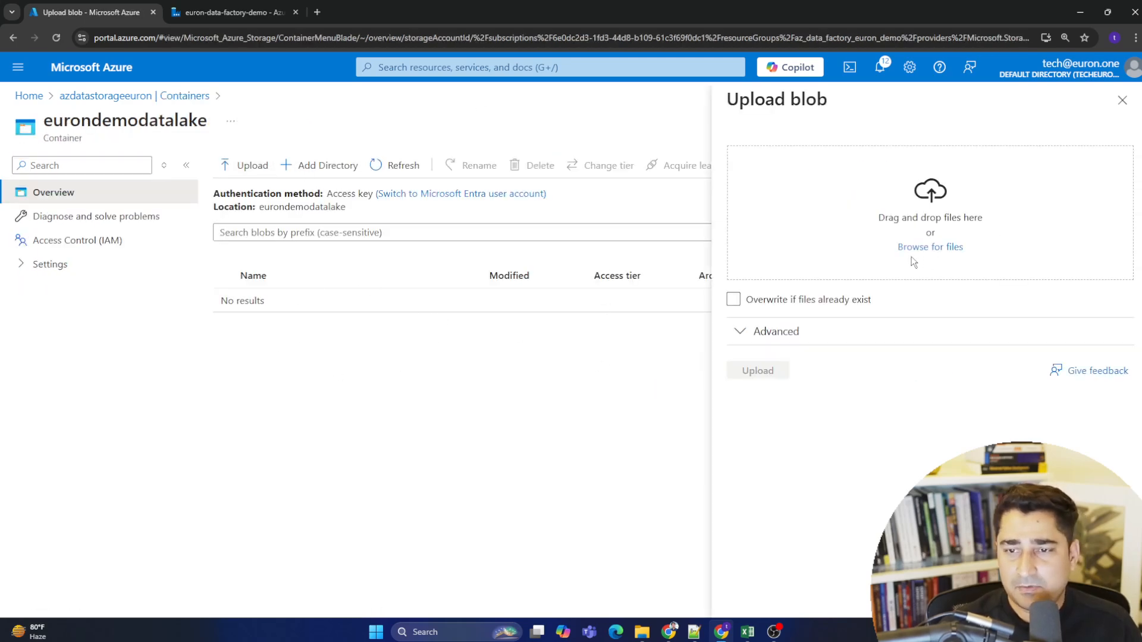
click(931, 248)
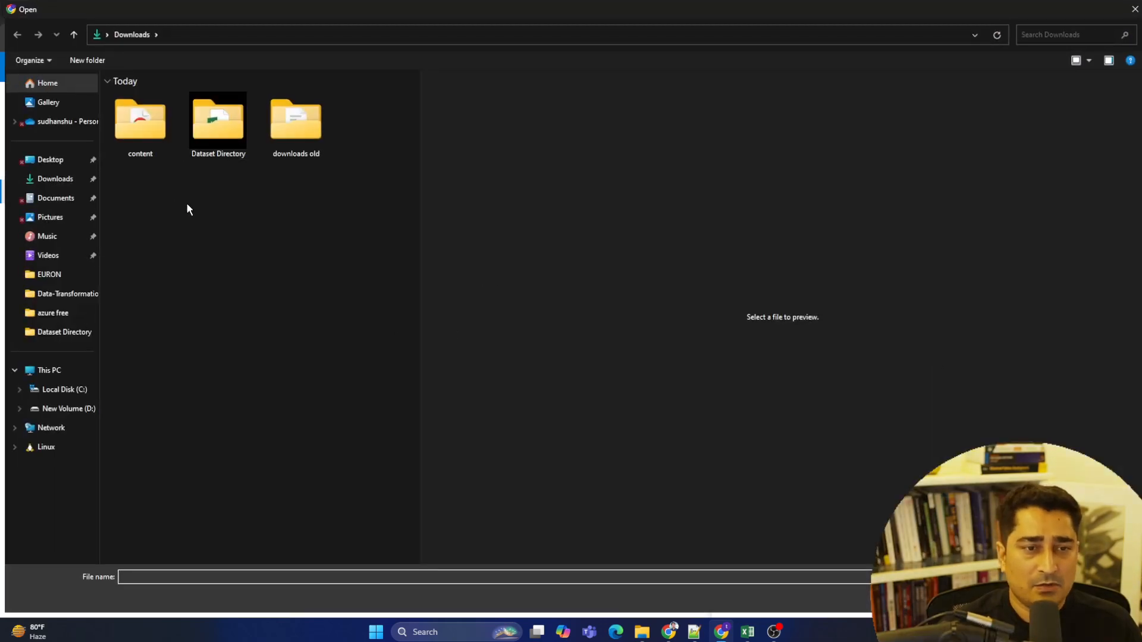
double_click(241, 119)
click(186, 118)
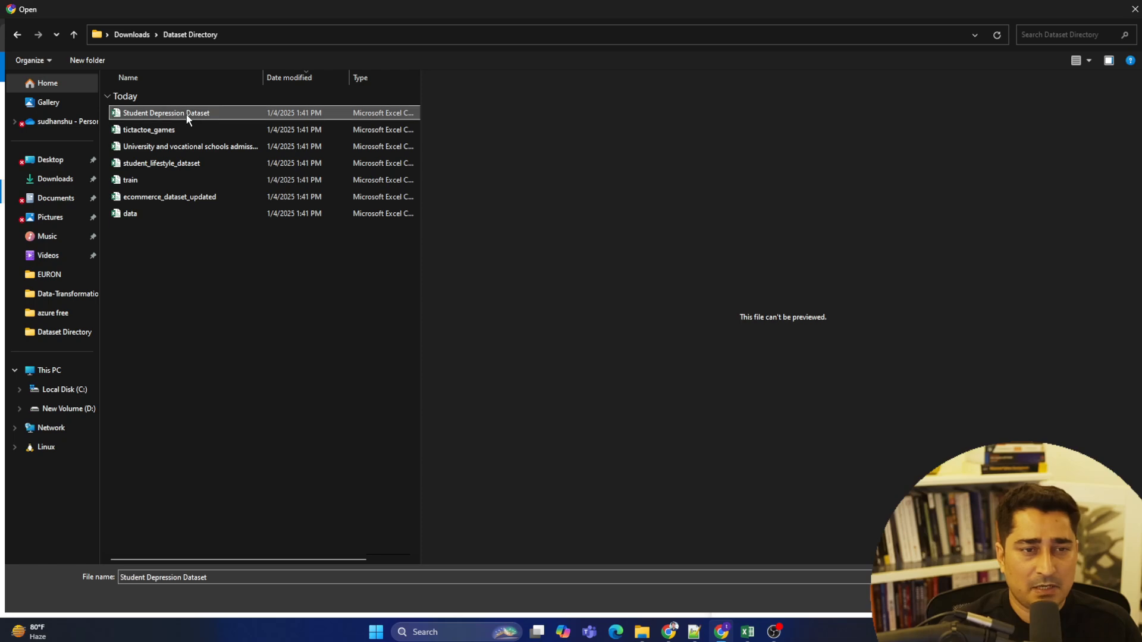
click(1051, 597)
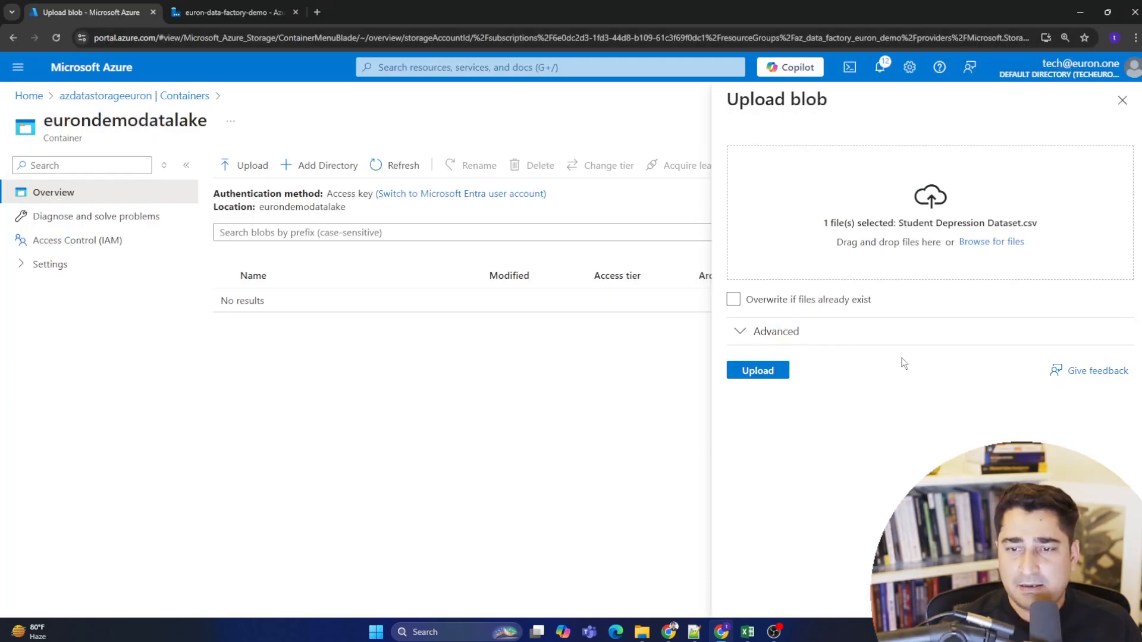
click(773, 371)
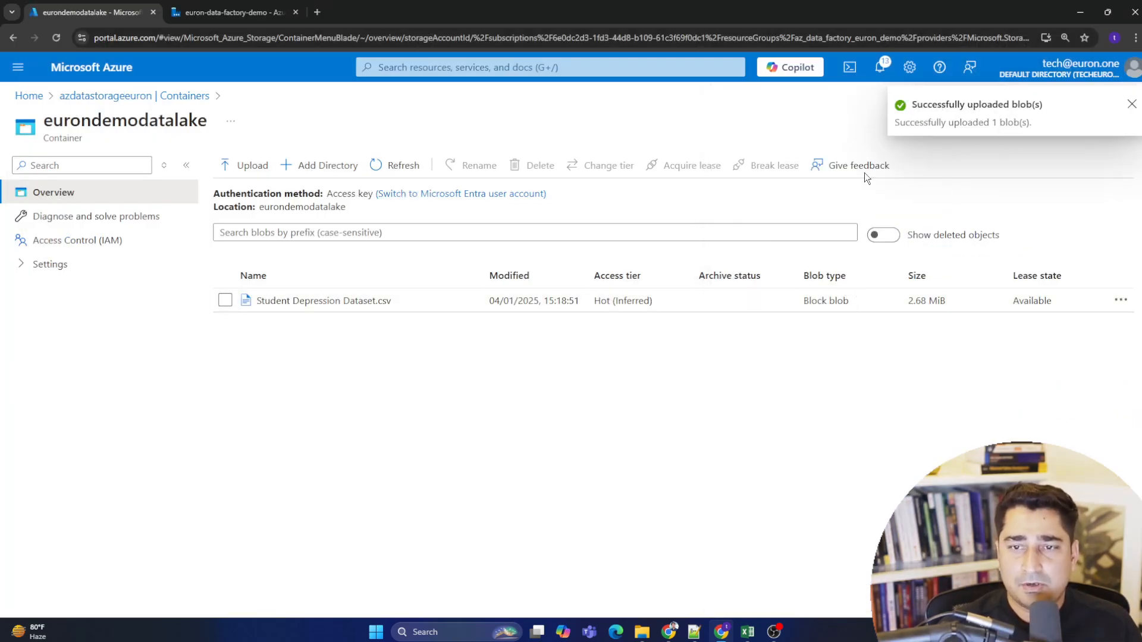
- Inspect the uploaded CSV blob's Overview properties, Versions, Edit and Generate SAS tabs, then close it
click(324, 301)
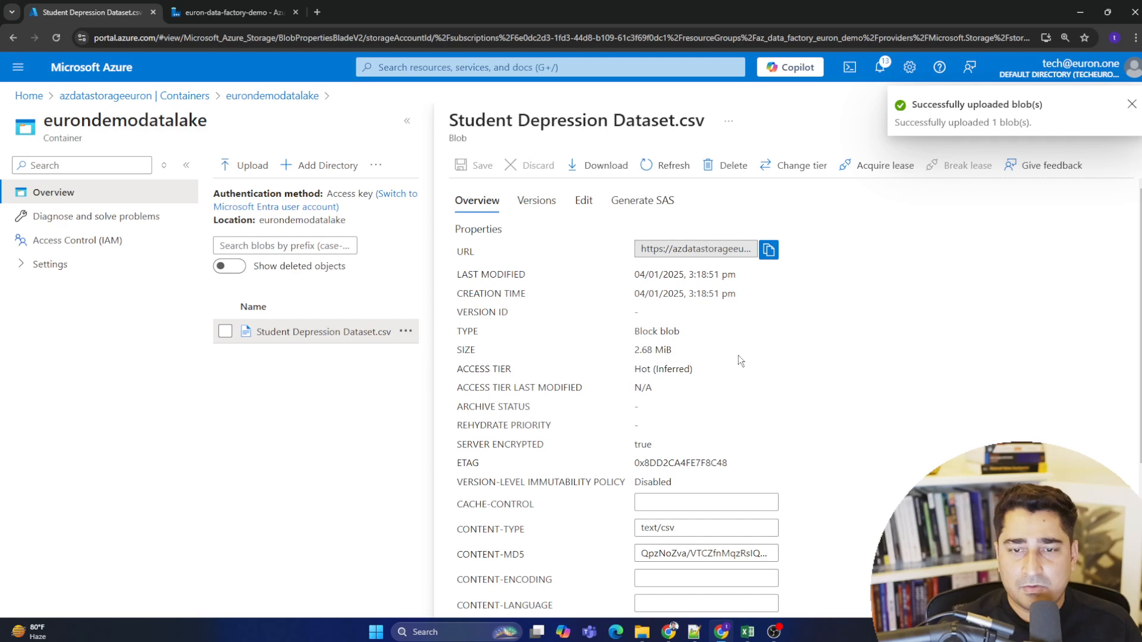
scroll(739, 360, down, 4)
key(ctrl+minus)
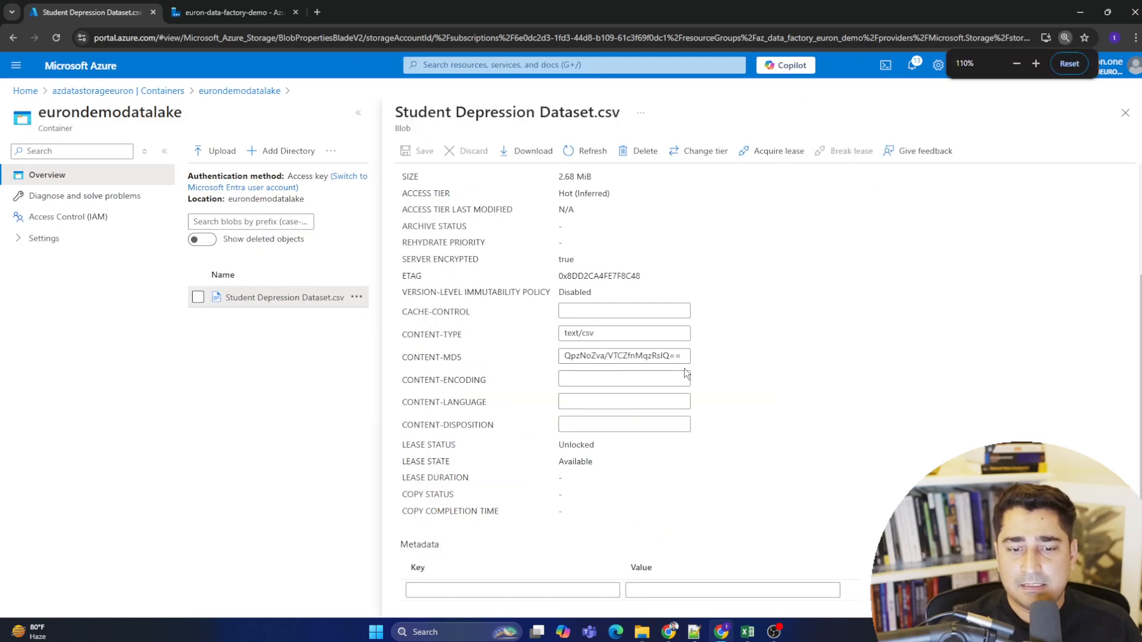
key(ctrl+minus)
key(ctrl+plus)
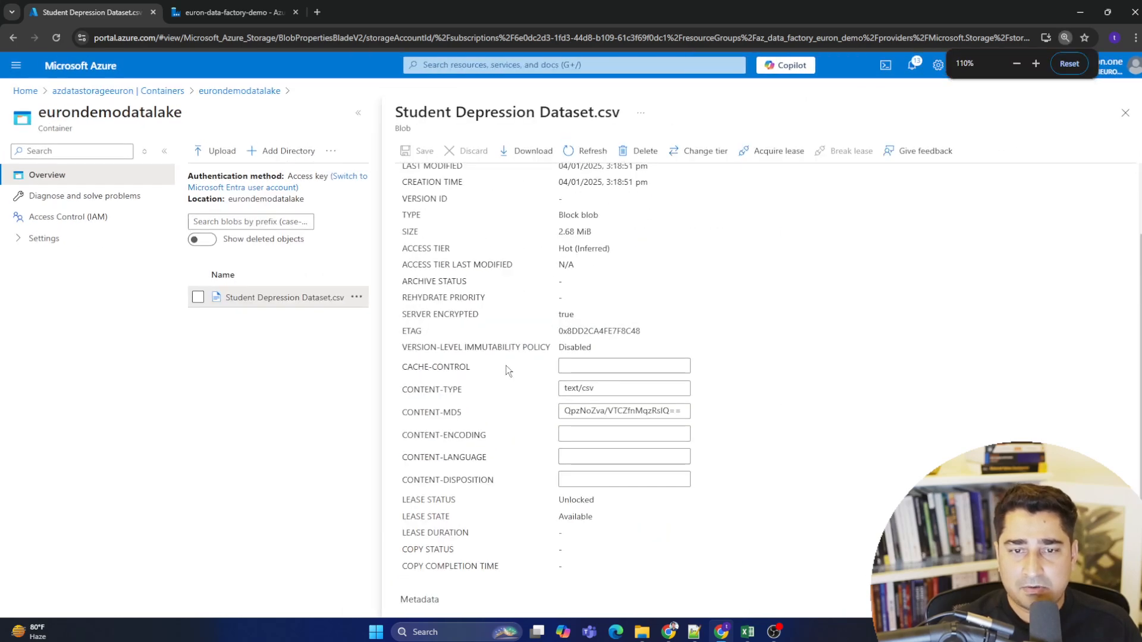
key(ctrl+plus)
scroll(738, 394, up, 2)
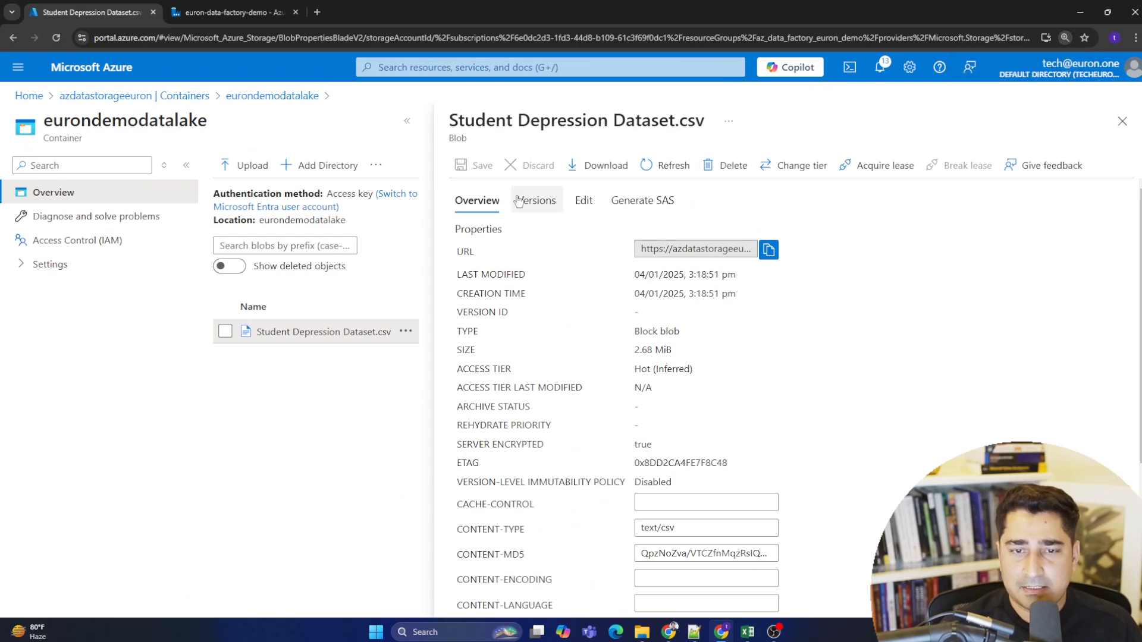
click(536, 201)
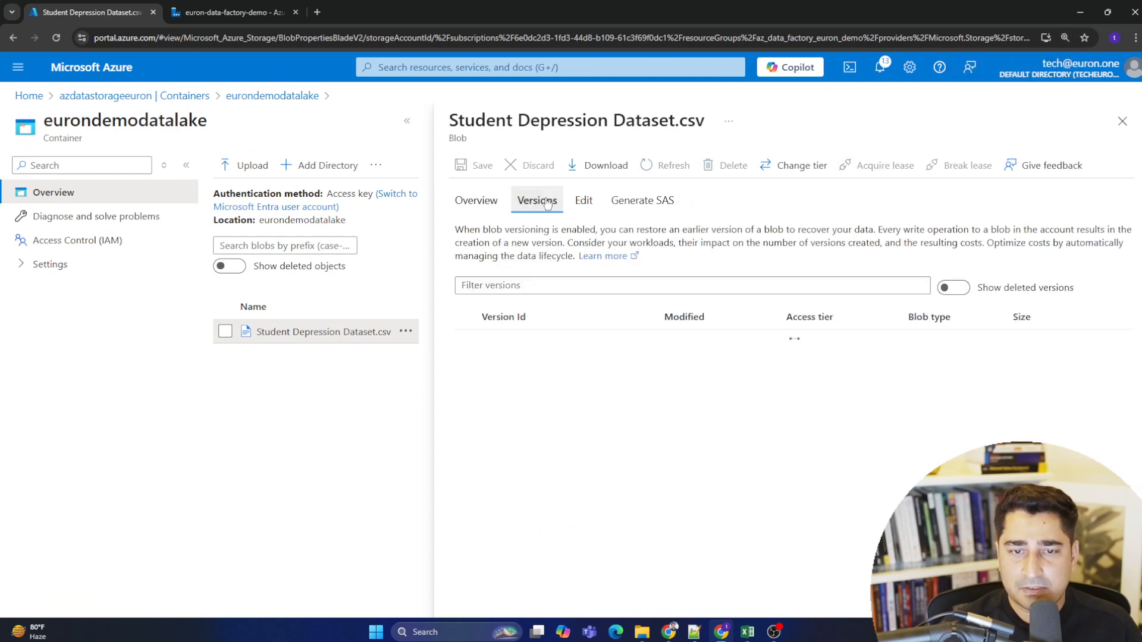
click(583, 201)
drag(477, 231, 800, 243)
click(546, 234)
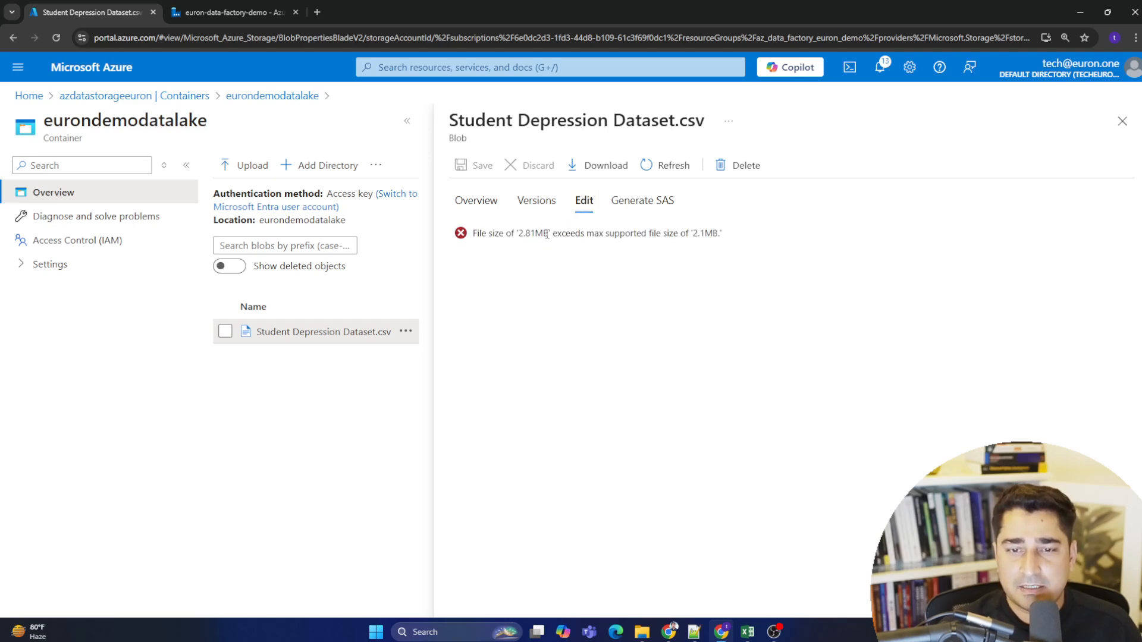
drag(546, 233, 493, 237)
click(600, 243)
click(642, 200)
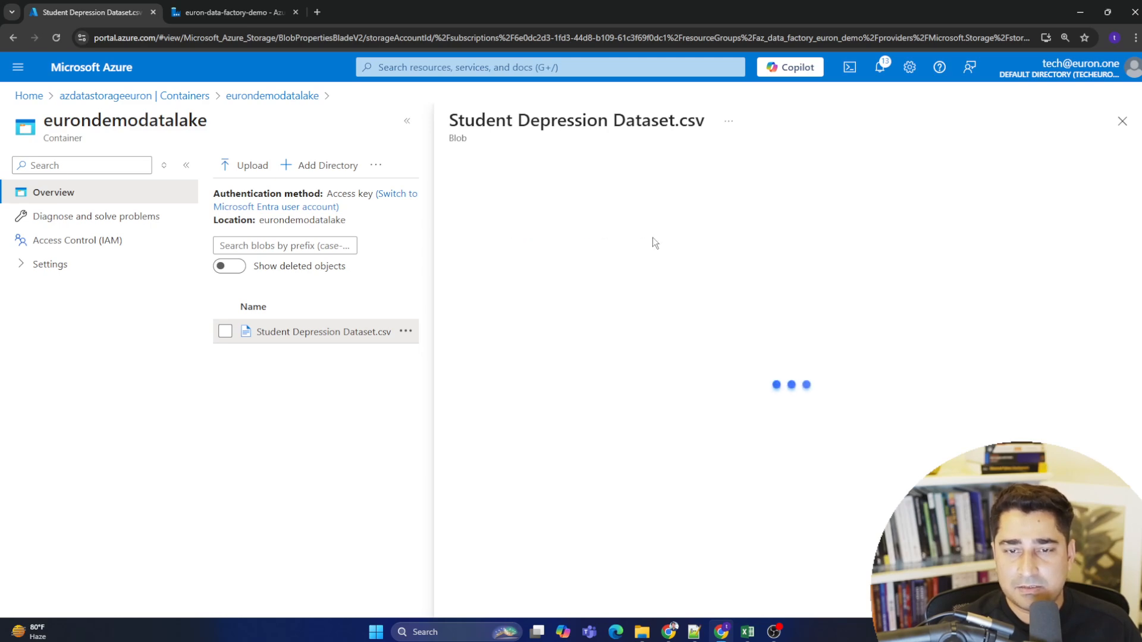
scroll(729, 355, down, 2)
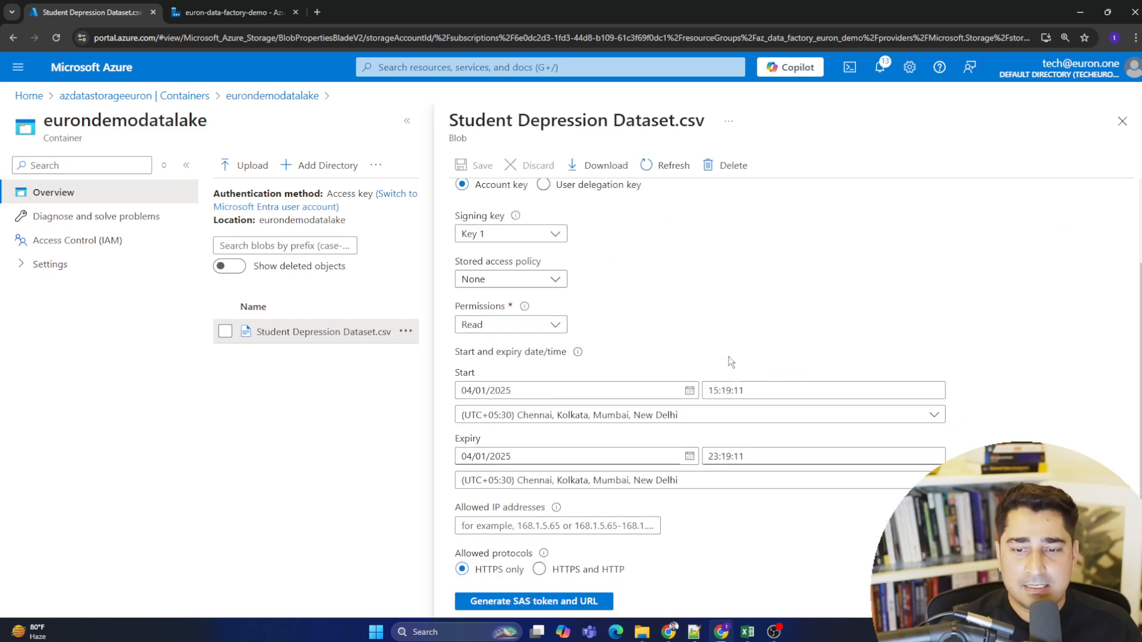
scroll(750, 412, up, 3)
click(478, 201)
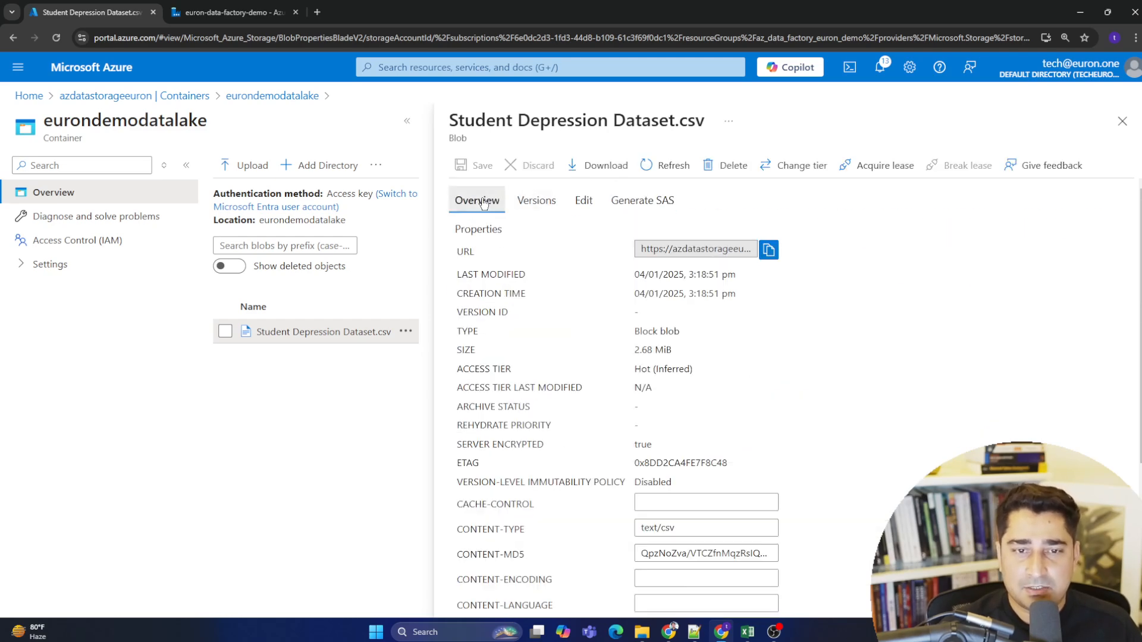
scroll(655, 313, down, 2)
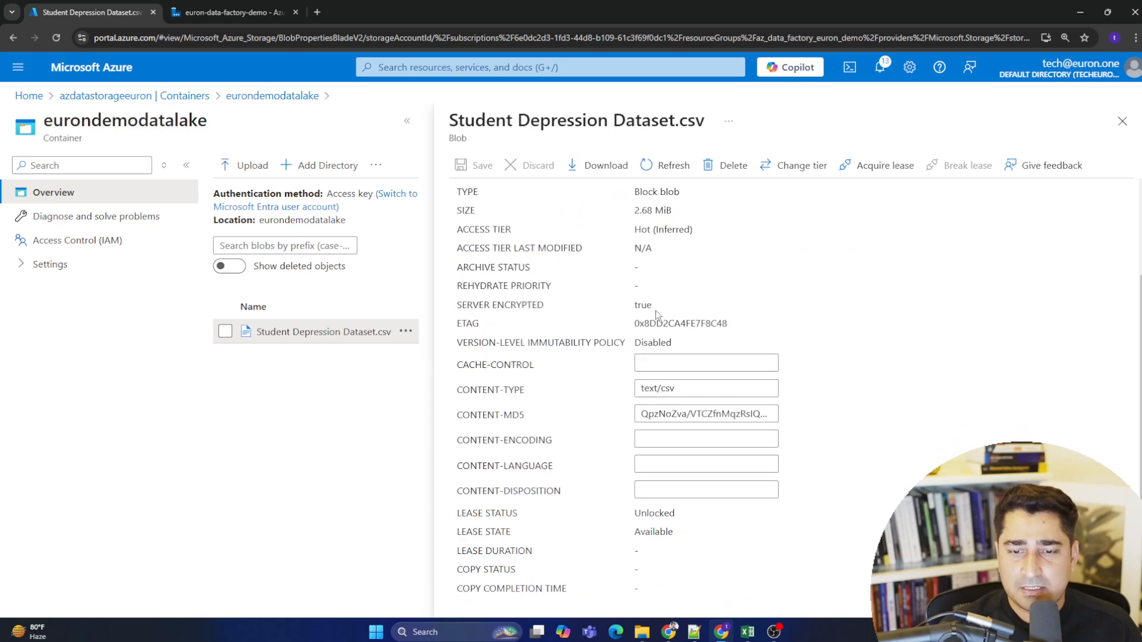
scroll(656, 401, down, 2)
scroll(657, 400, up, 4)
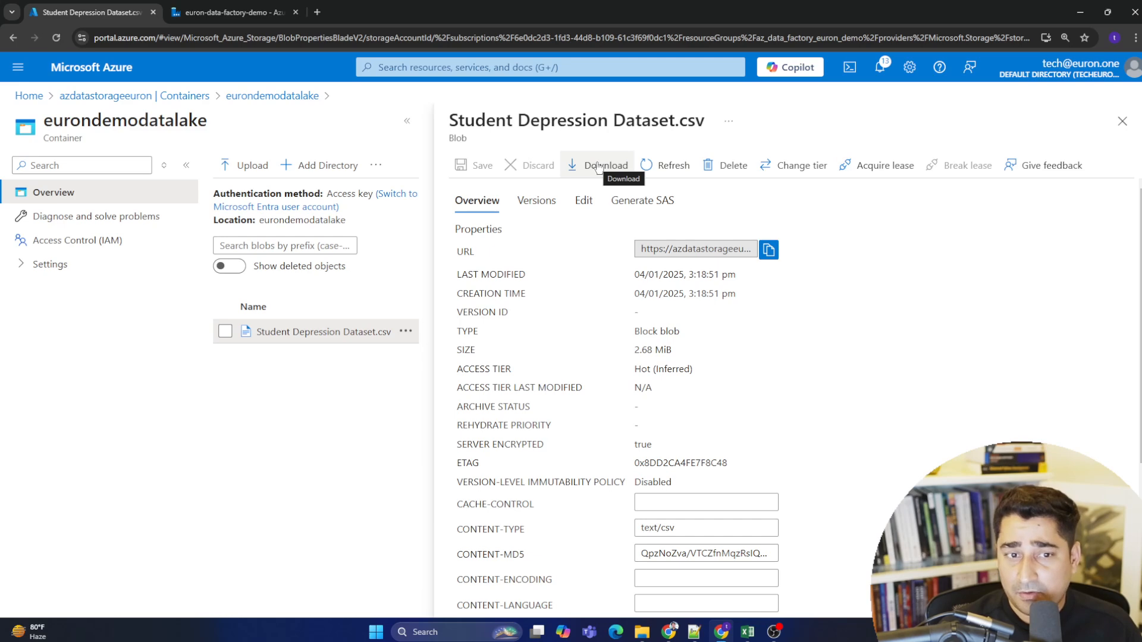
click(1122, 121)
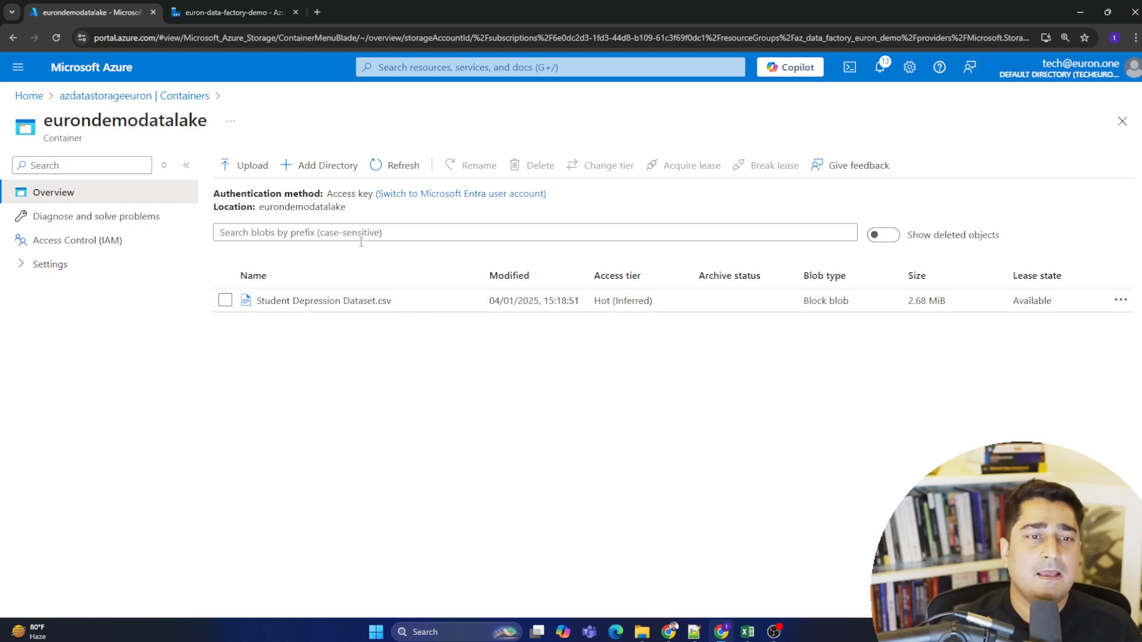
- Go back to the storage account's containers and open the eurondemoblobstorage container
click(158, 98)
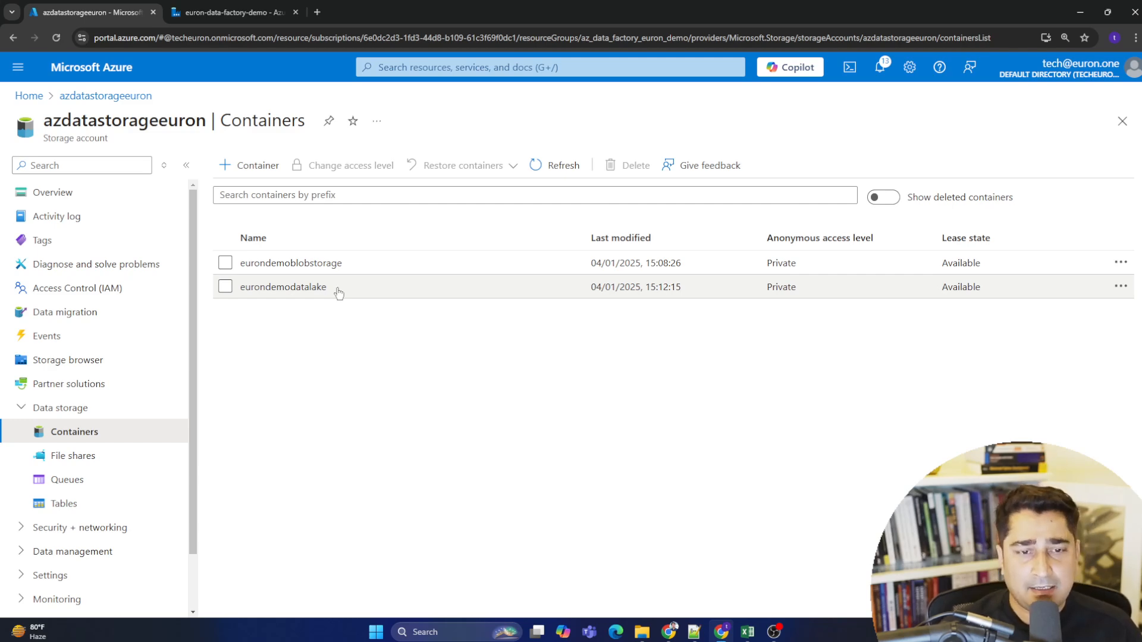
click(299, 289)
click(136, 96)
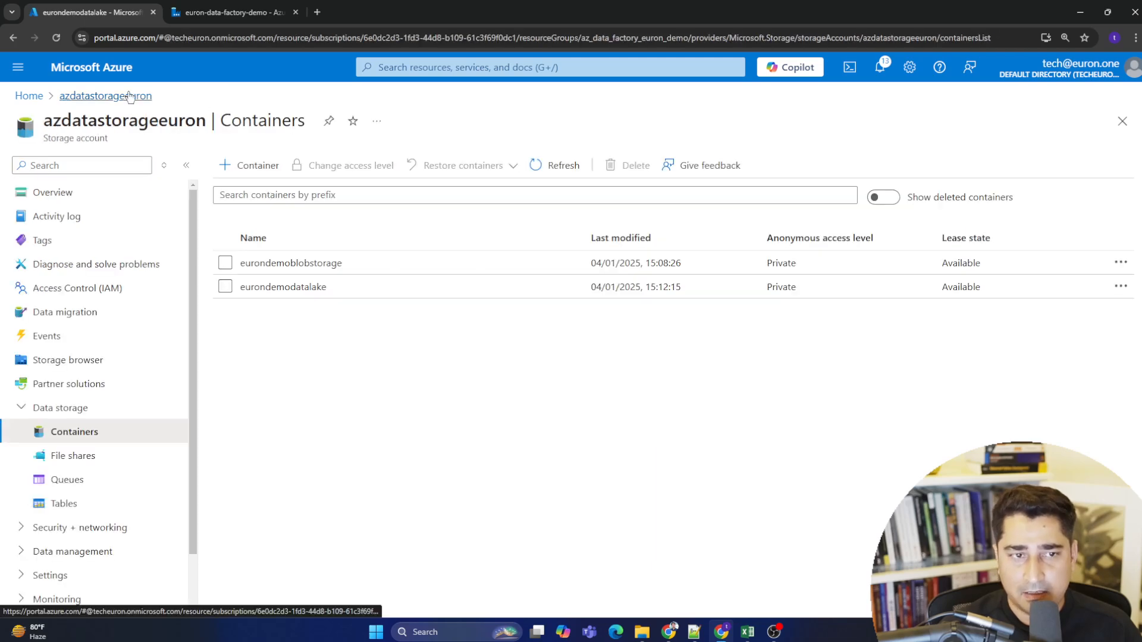
click(316, 265)
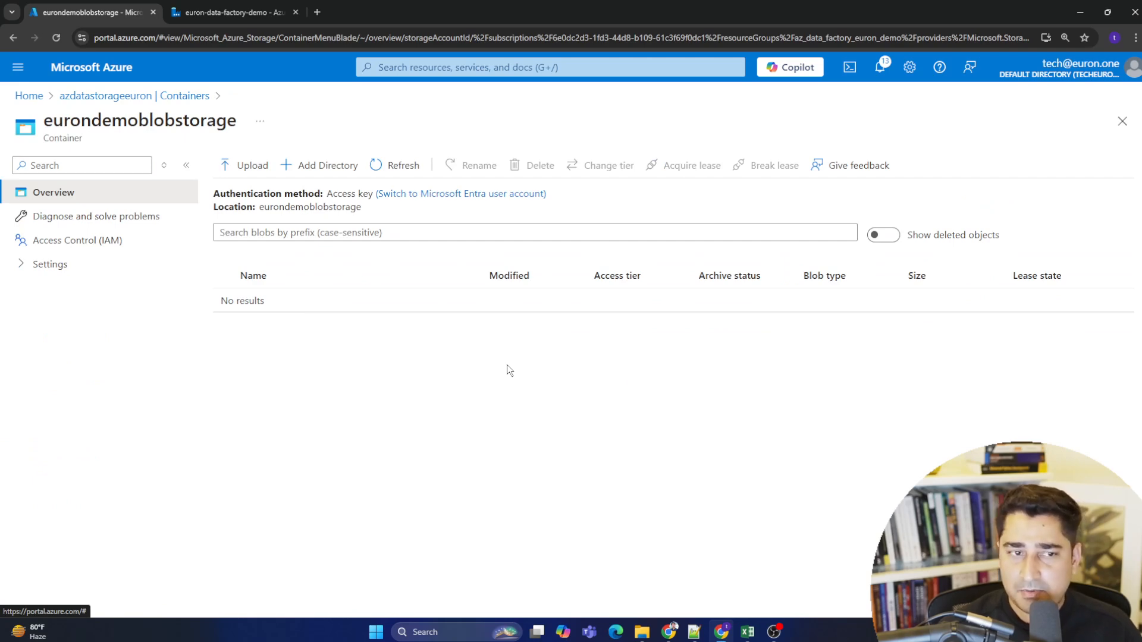
- Start a new linked service in the data factory and choose Azure Data Lake Storage Gen2 as the data store
click(135, 96)
click(238, 12)
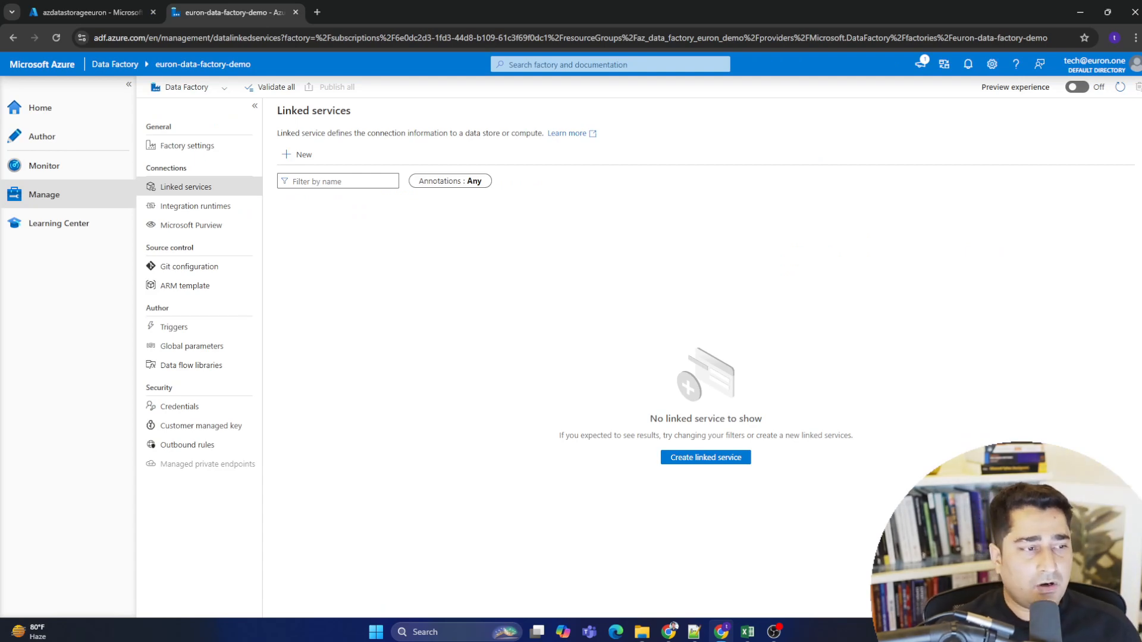
key(alt+Tab)
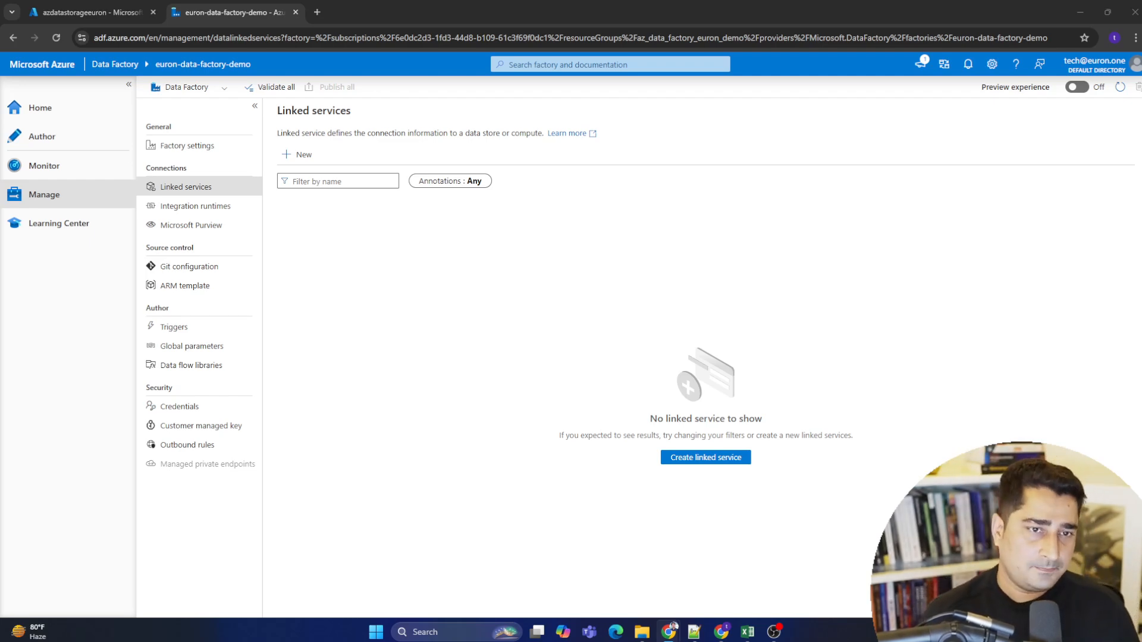
click(336, 265)
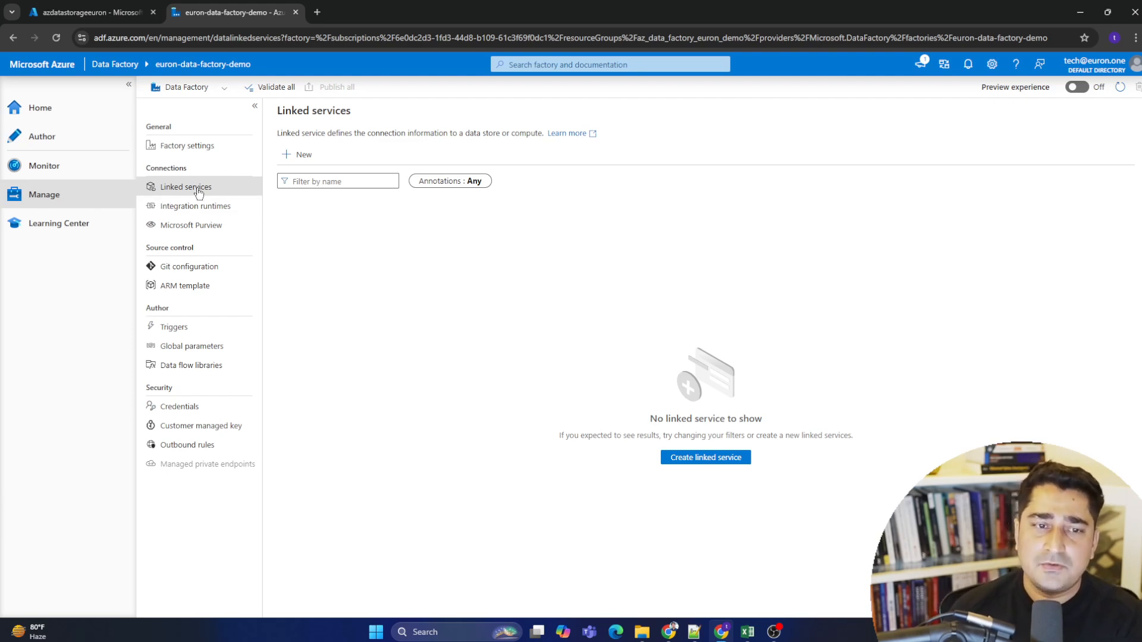
click(298, 156)
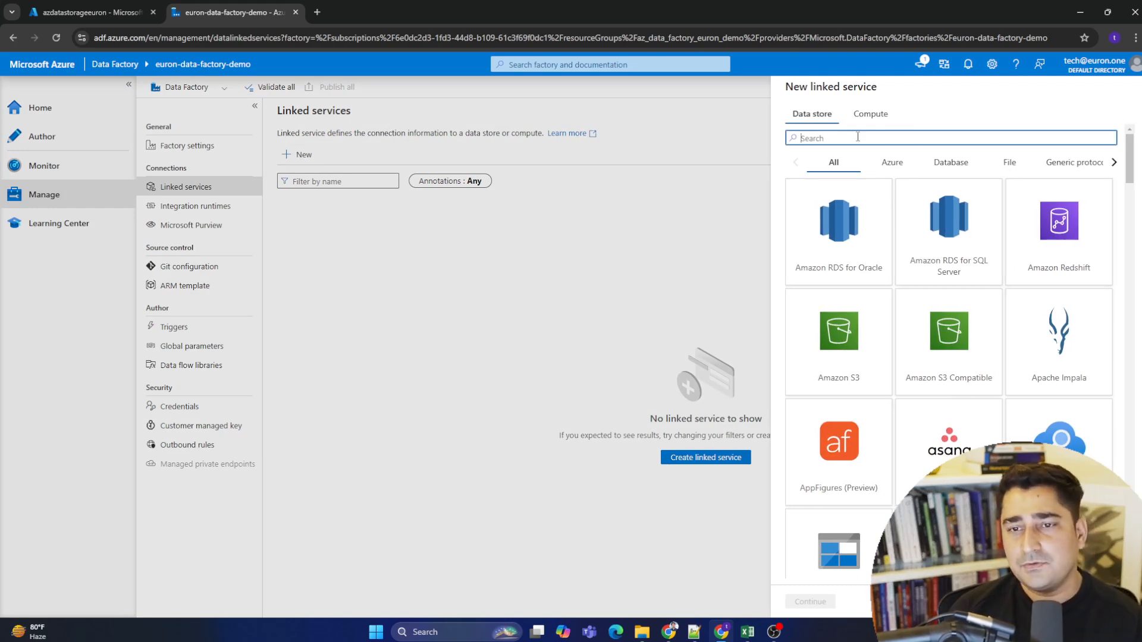
click(92, 11)
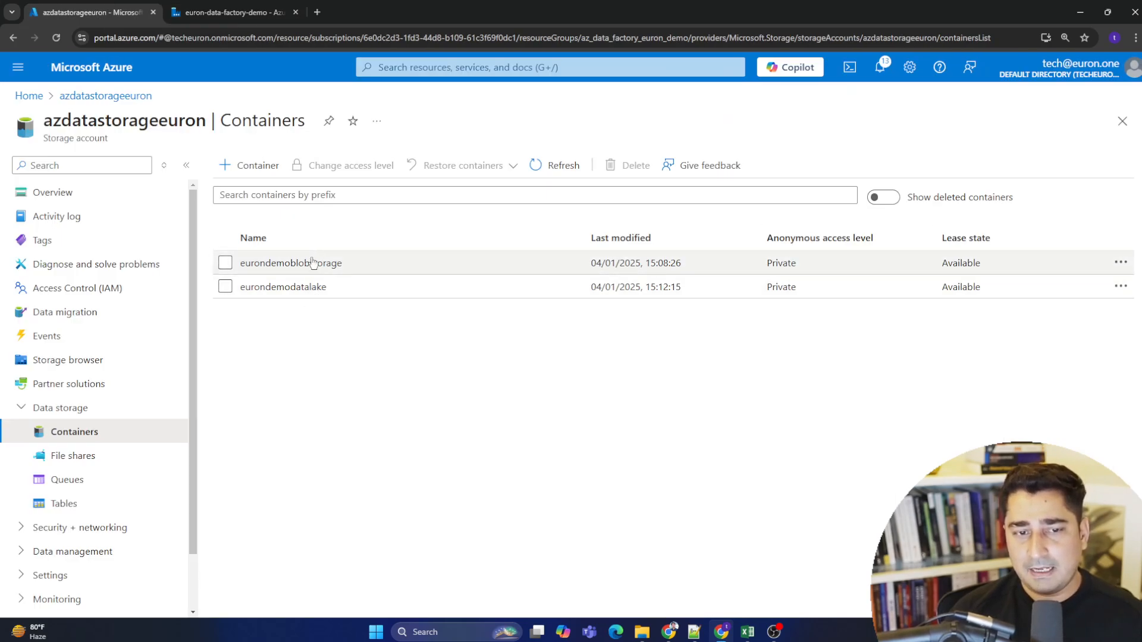
click(231, 12)
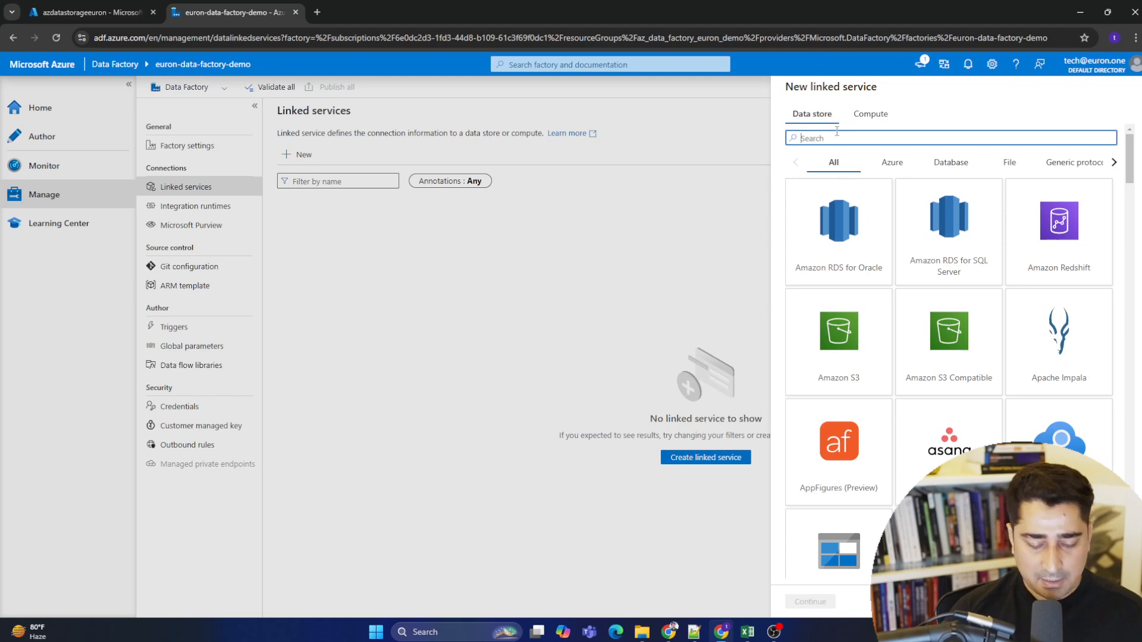
text(lake)
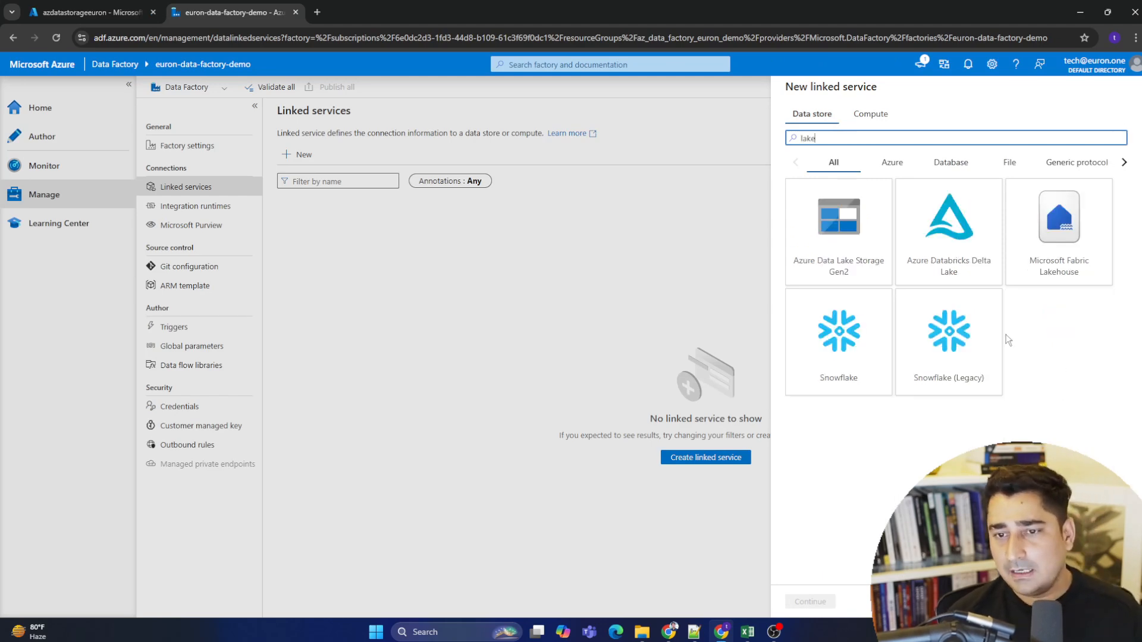
click(865, 233)
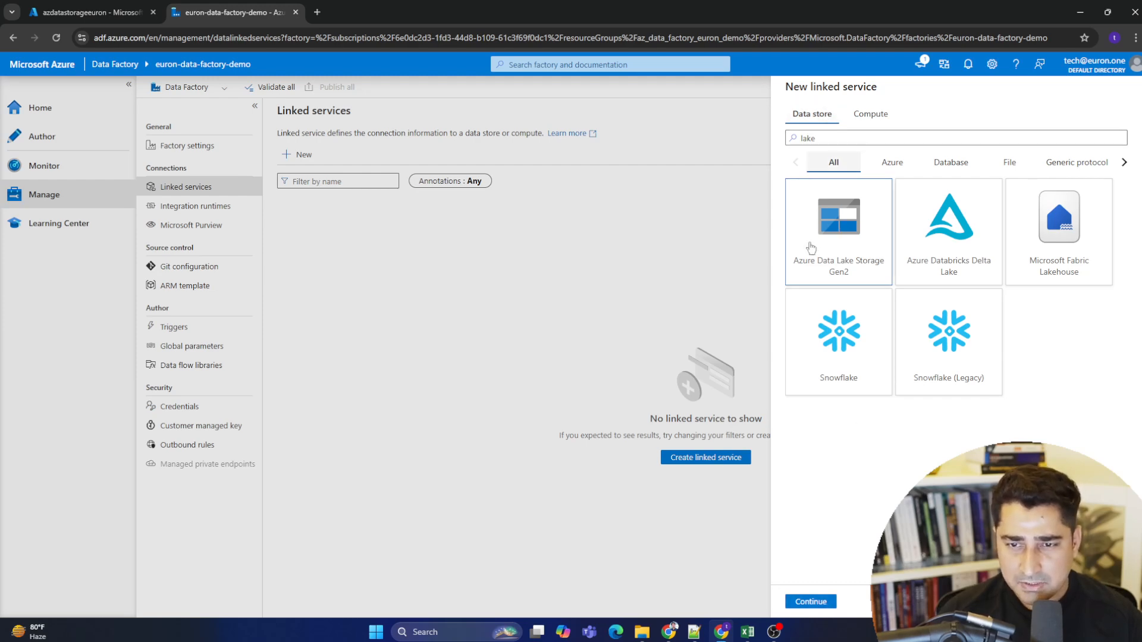
click(812, 601)
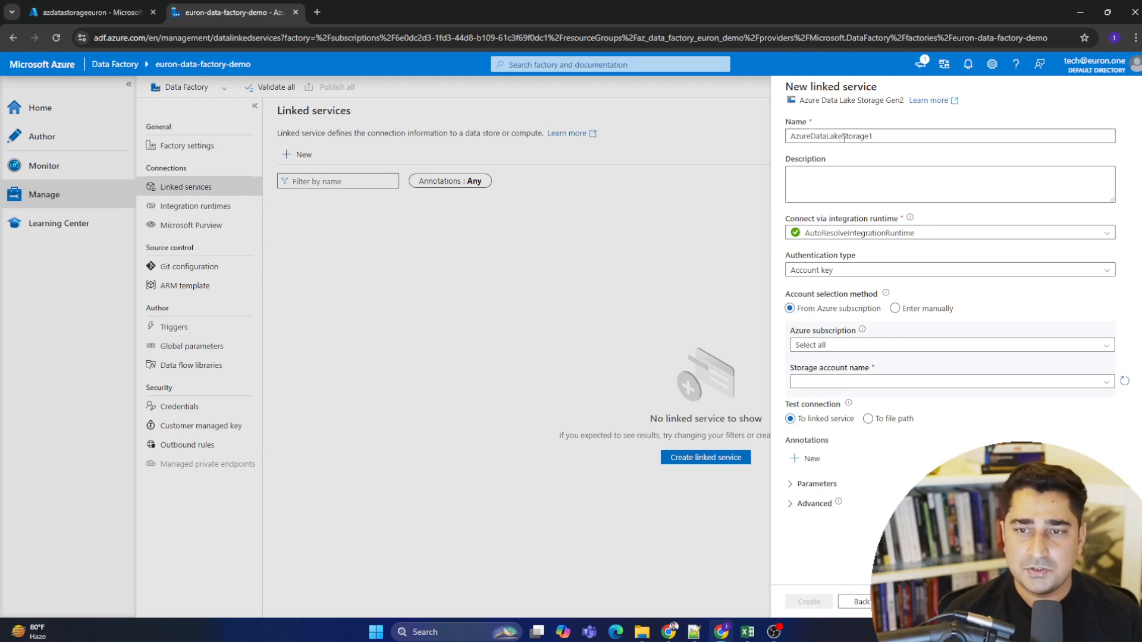
- Rename the linked service as AzureDataLakelink
click(894, 137)
drag(885, 137, 762, 137)
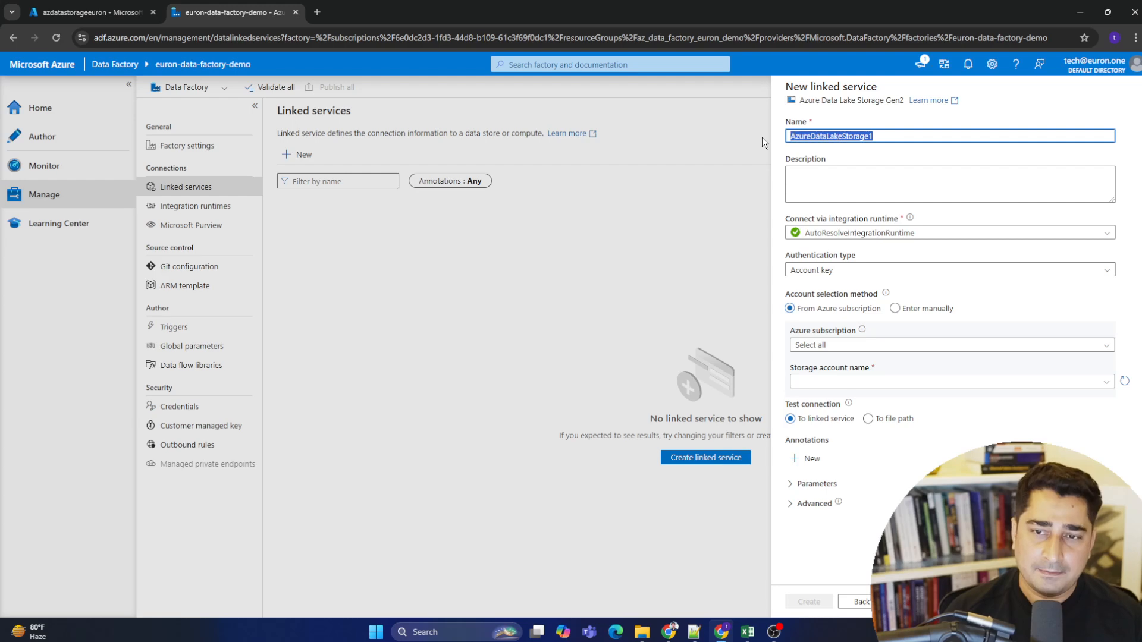
drag(923, 137, 751, 134)
click(853, 136)
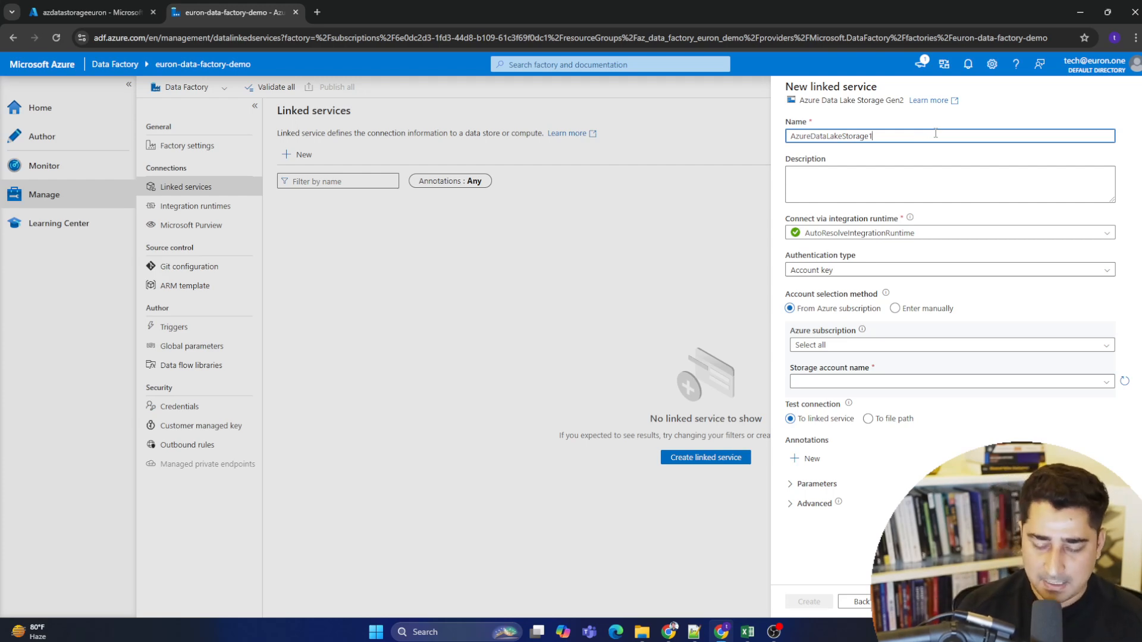
key(BackSpace)
key(BackSpace)
key(BackSpace)
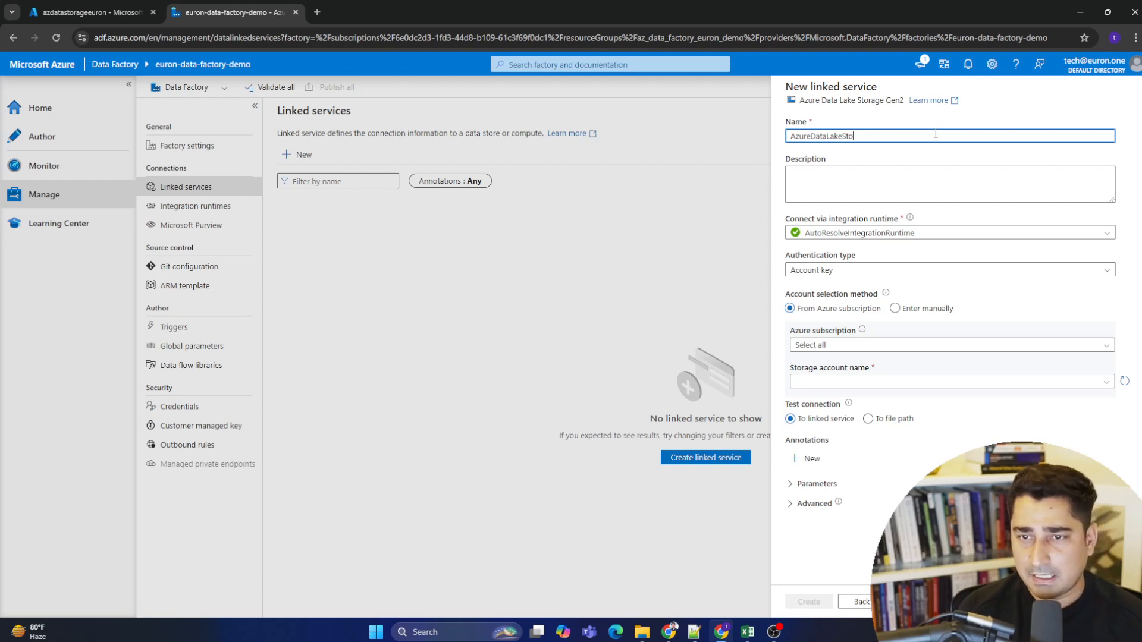
text(l)
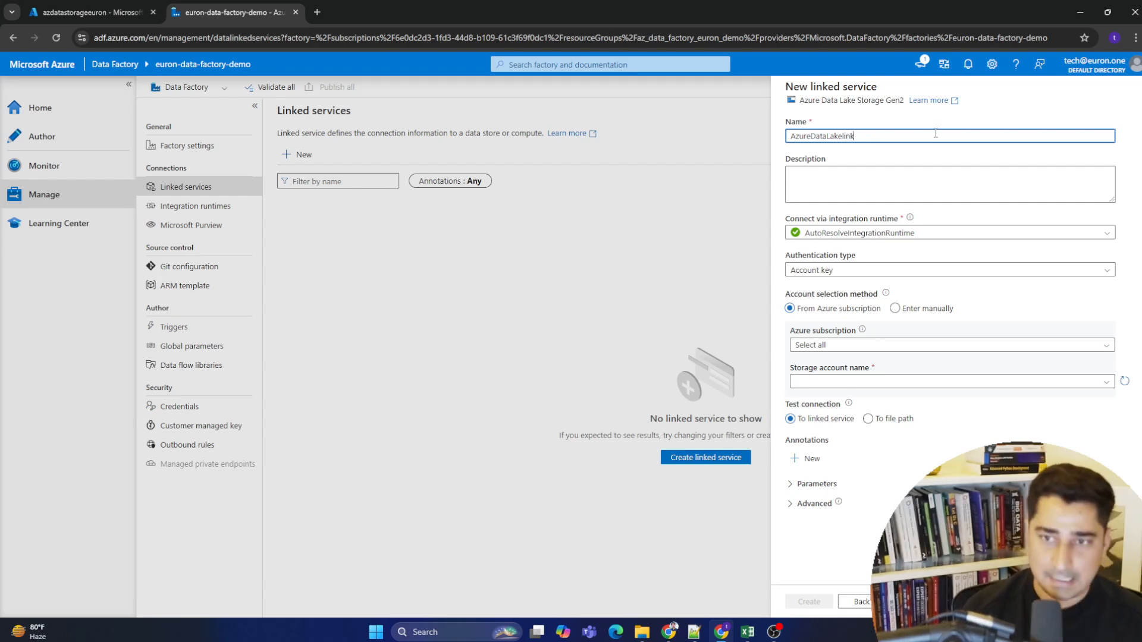
text(ink)
key(ctrl+a)
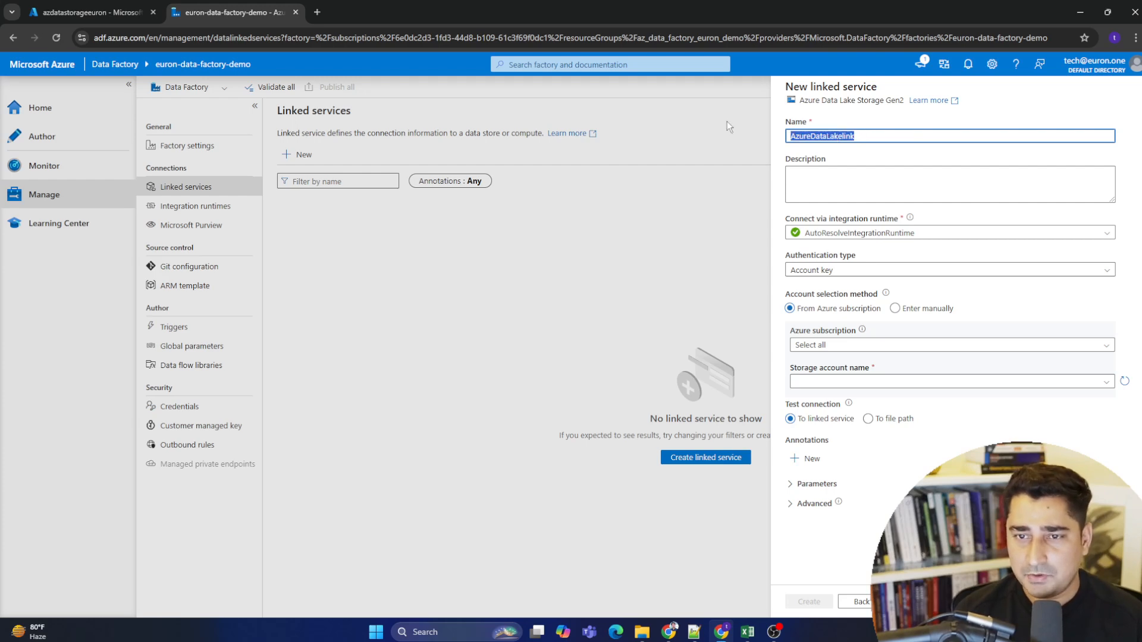
- Keep Account key authentication and choose the Pay-As-You-Go subscription for the linked service
click(873, 271)
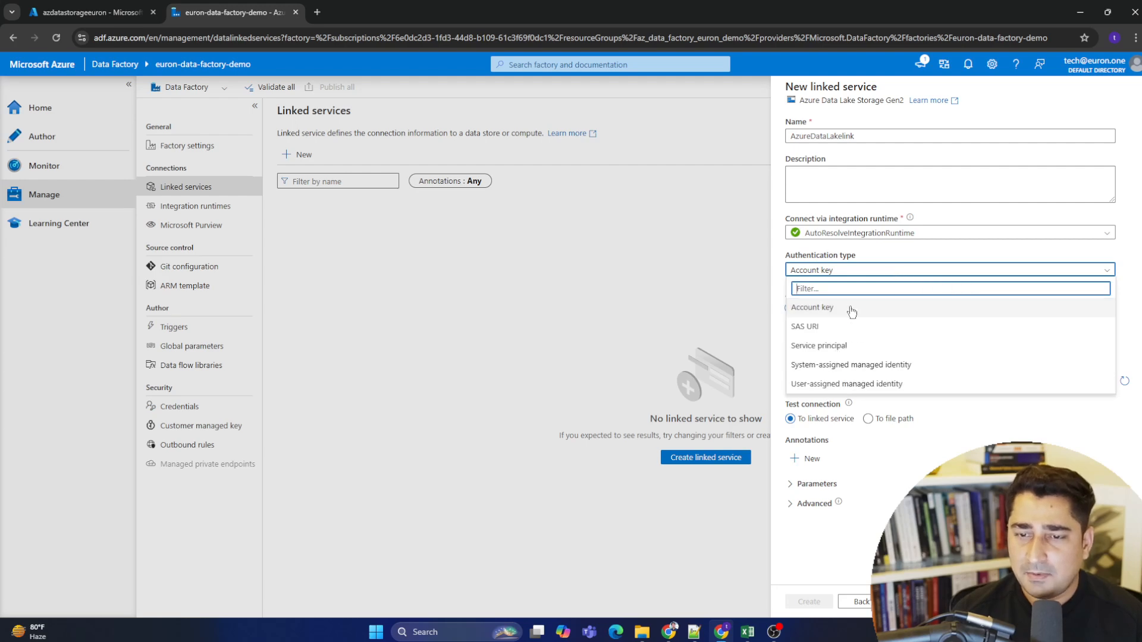
click(799, 308)
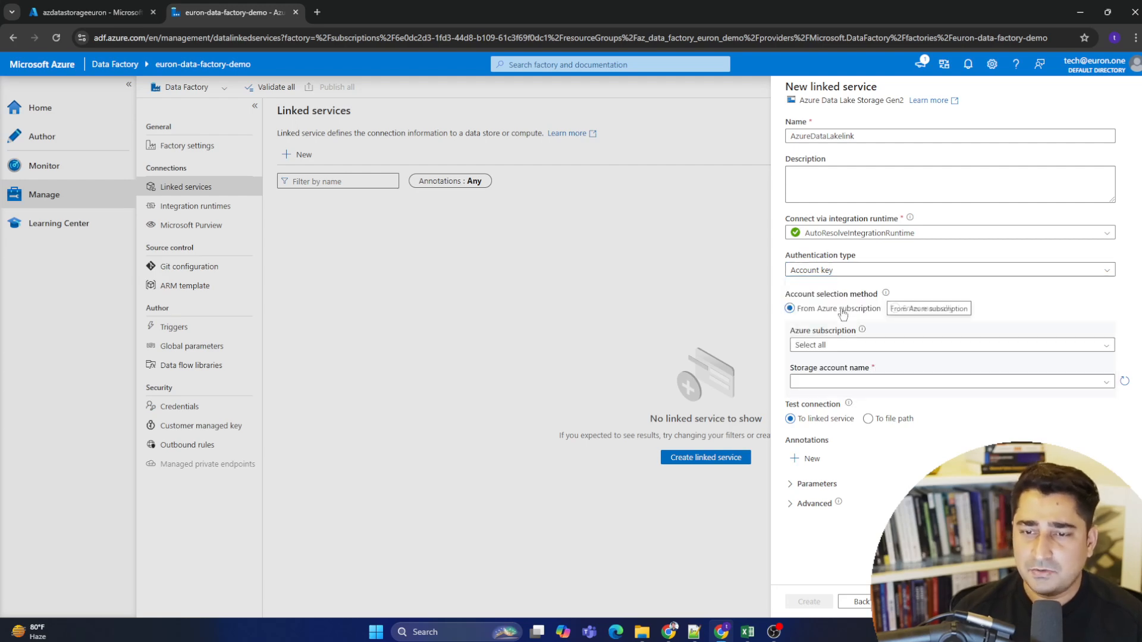
click(873, 346)
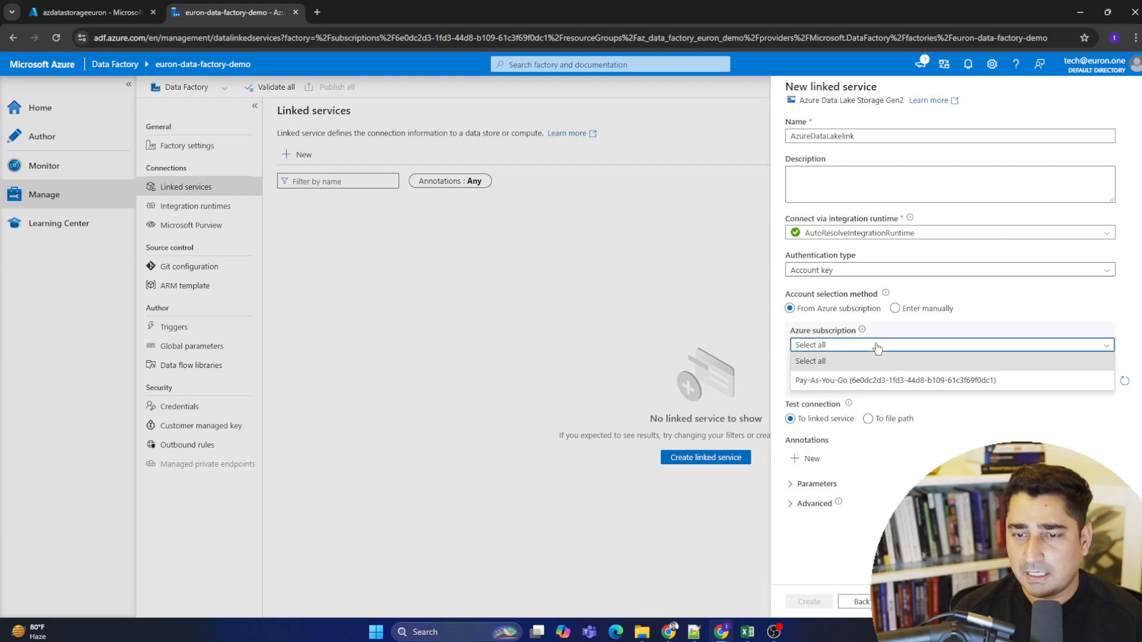
click(888, 383)
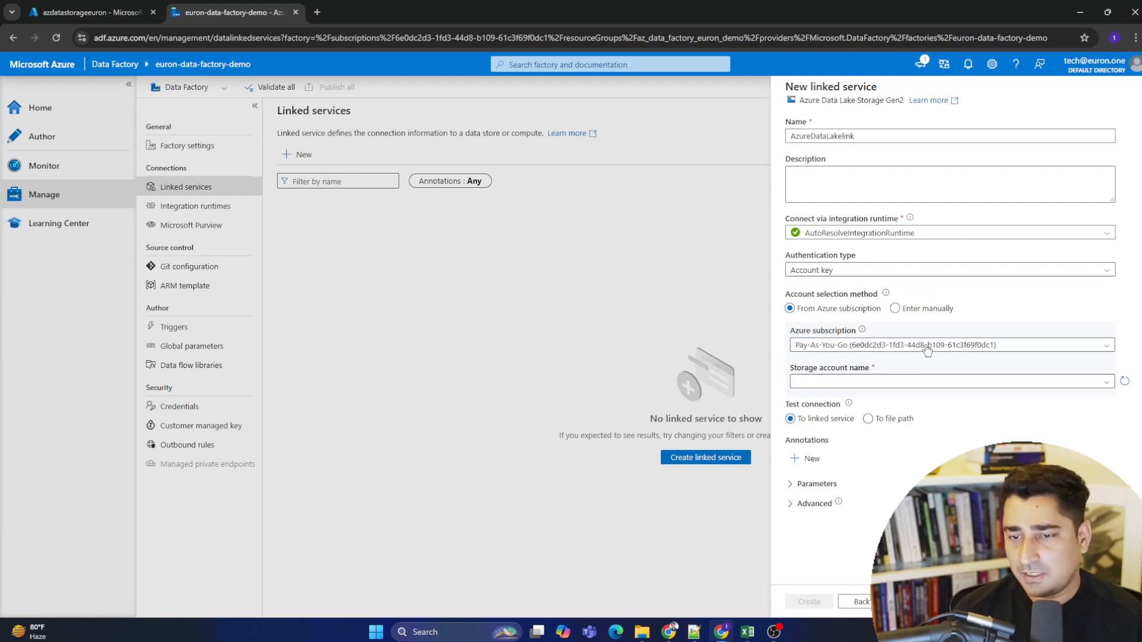
click(927, 350)
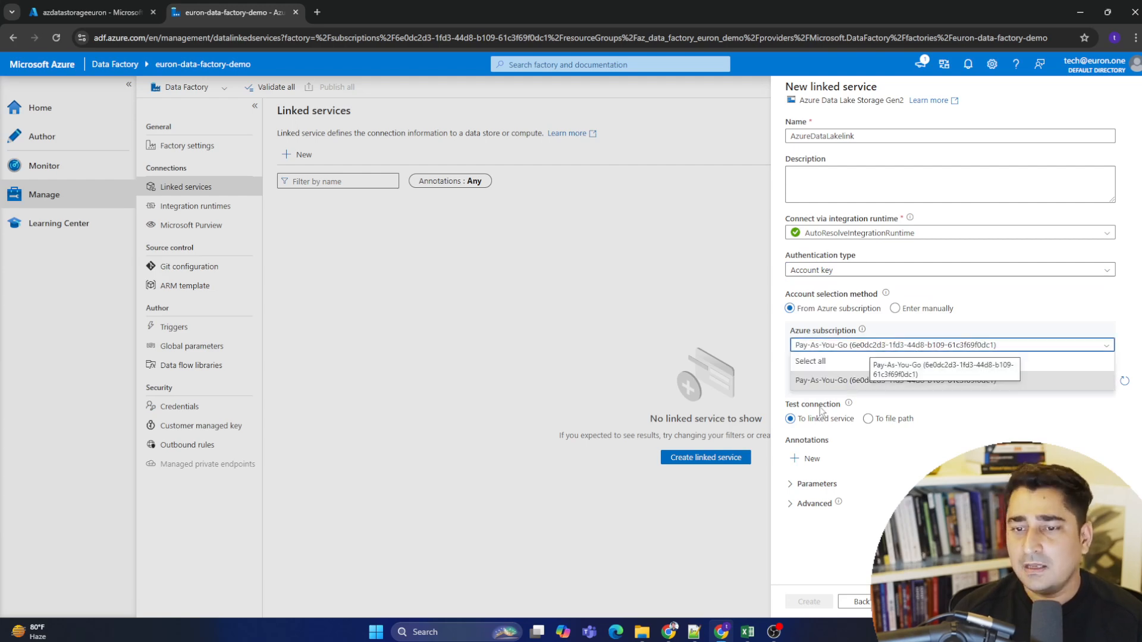
click(880, 384)
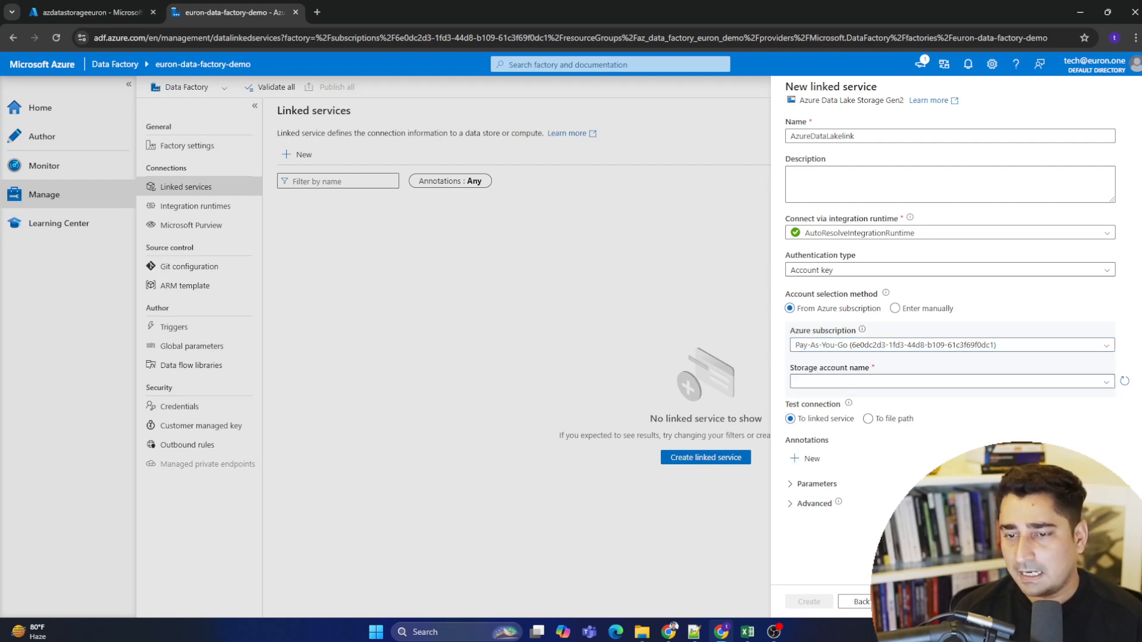
- Select azdatastorageeuron as the storage account name, checking the account's name in the storage portal tab
click(841, 383)
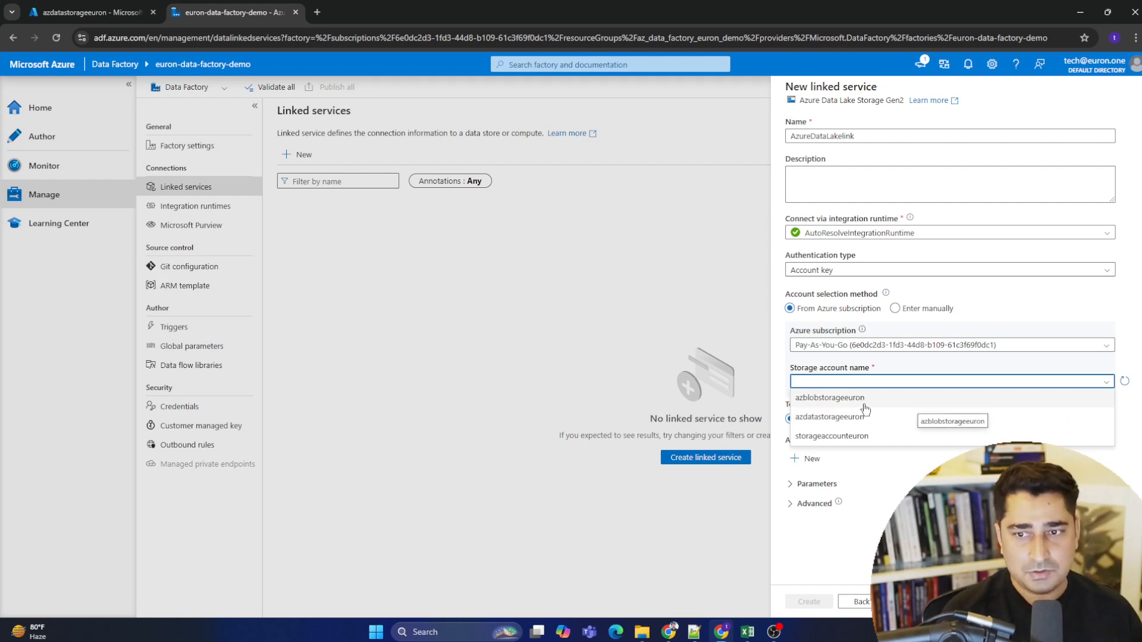
click(93, 12)
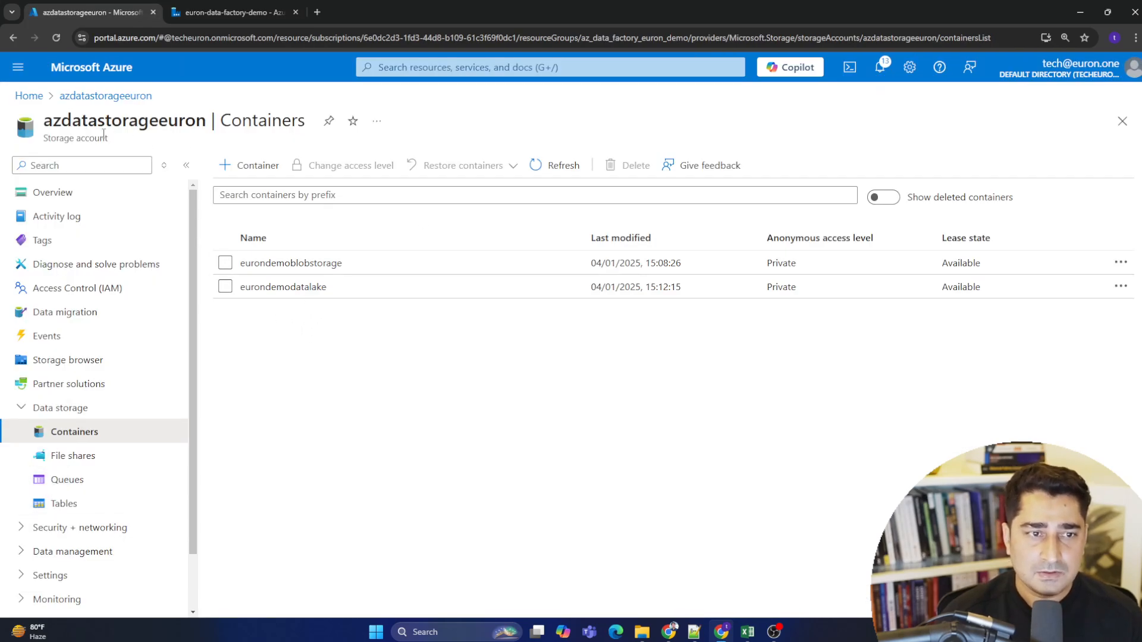
drag(47, 125, 207, 126)
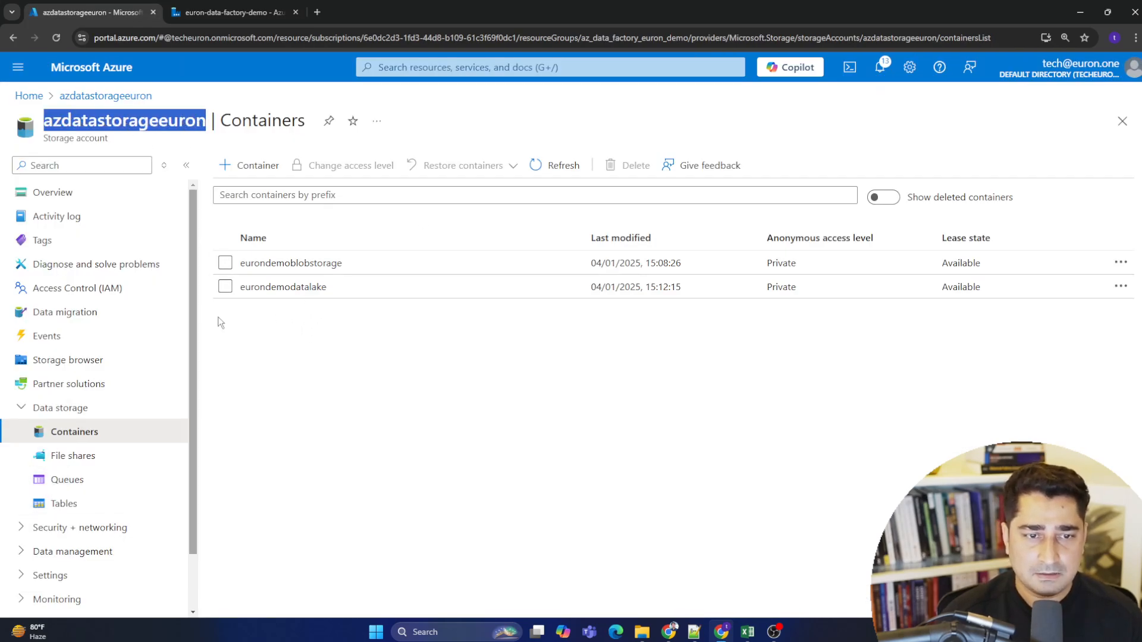
click(297, 331)
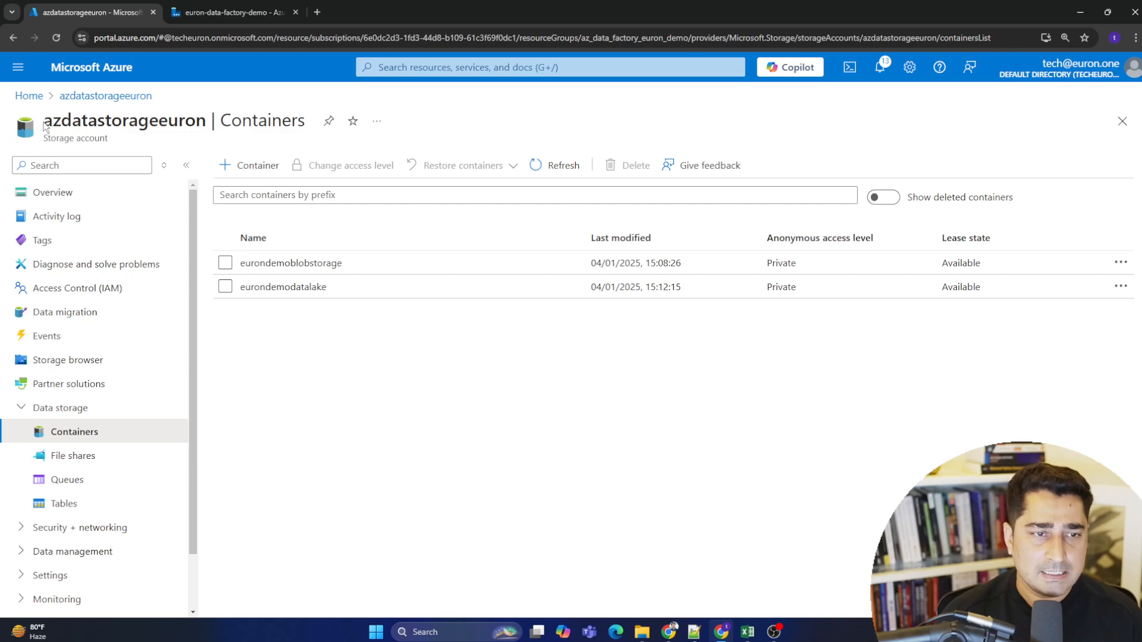
drag(45, 126, 221, 123)
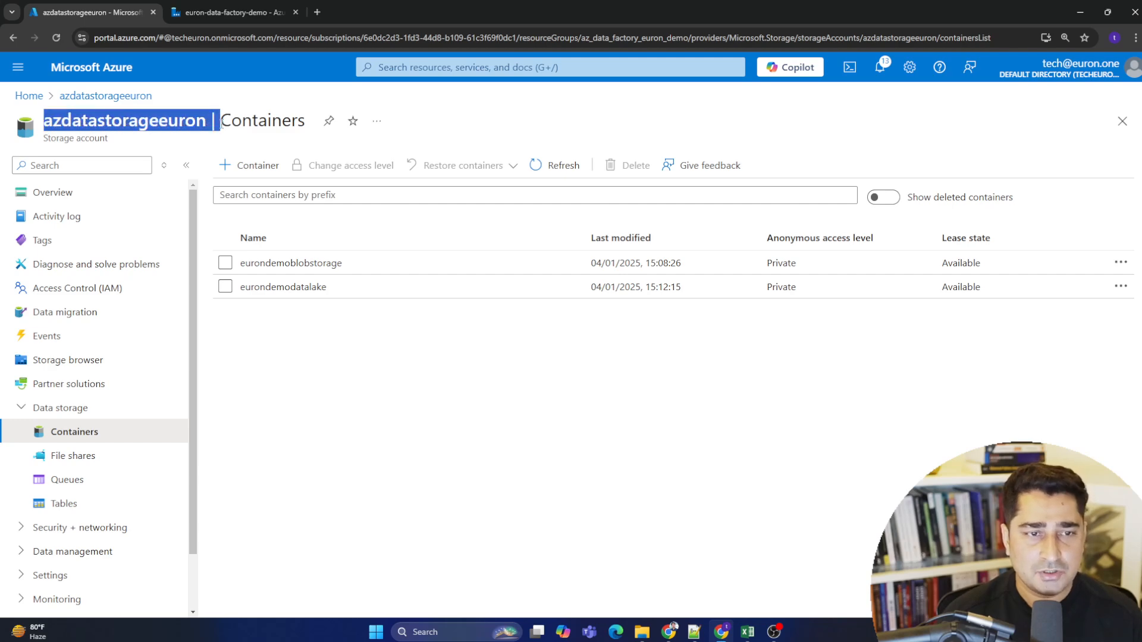
click(232, 12)
click(860, 382)
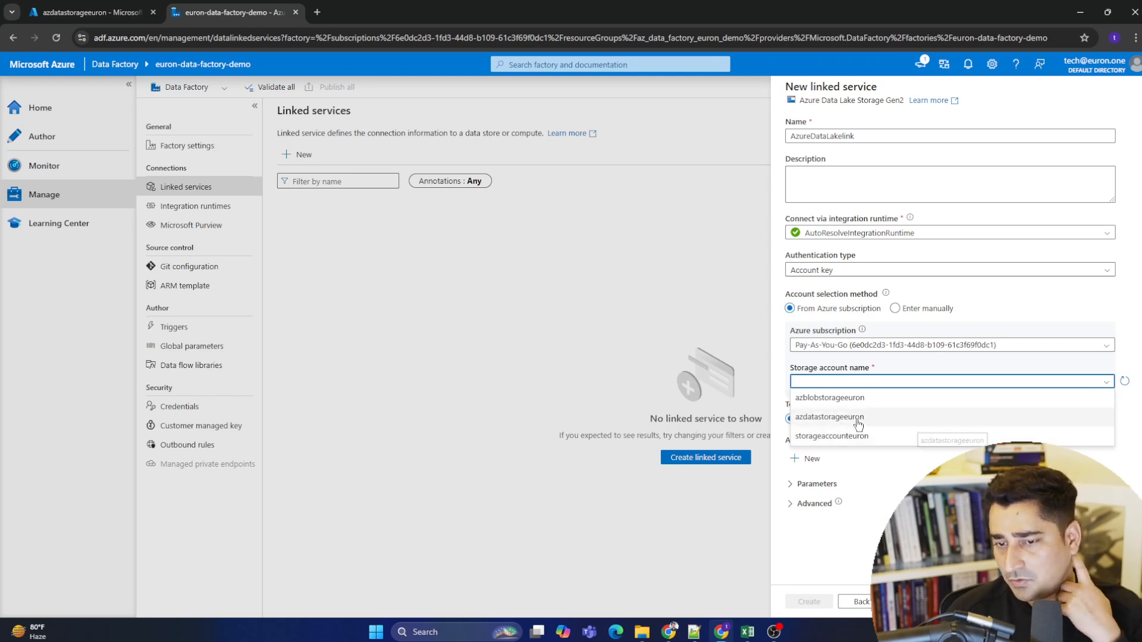
click(886, 419)
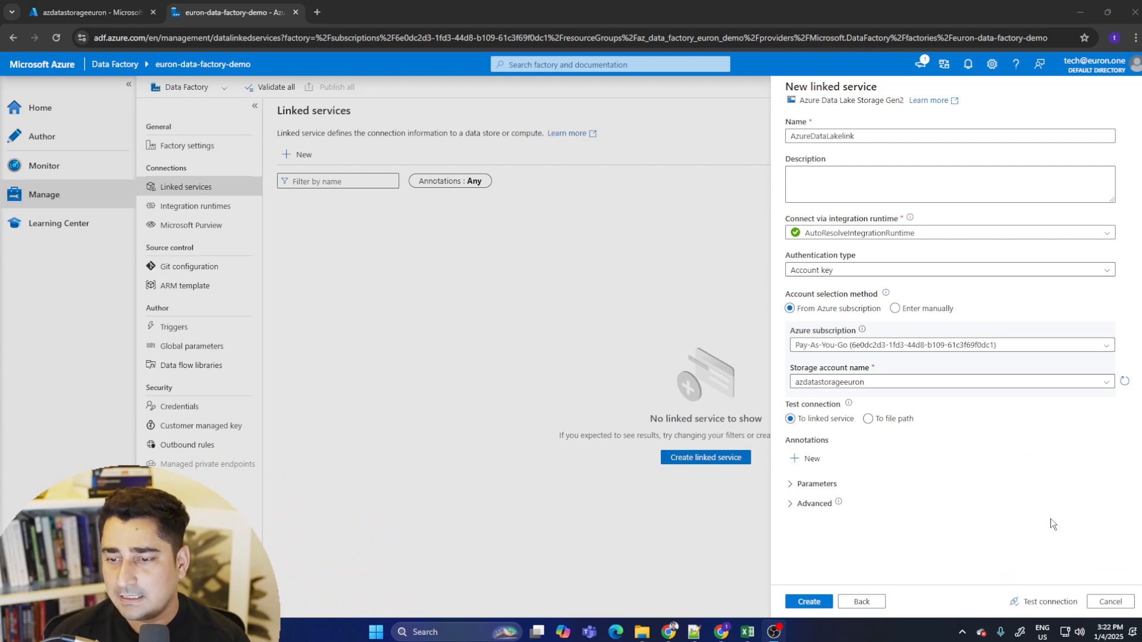
- Test the connection and create the Data Lake linked service, then open it to review its settings
click(1050, 602)
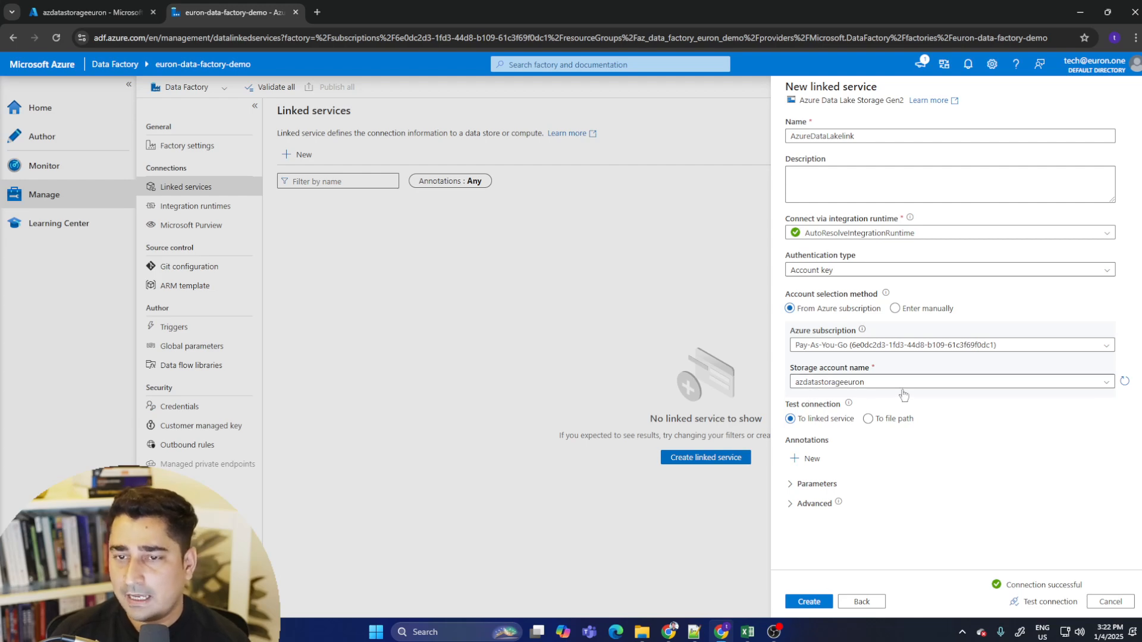
click(814, 601)
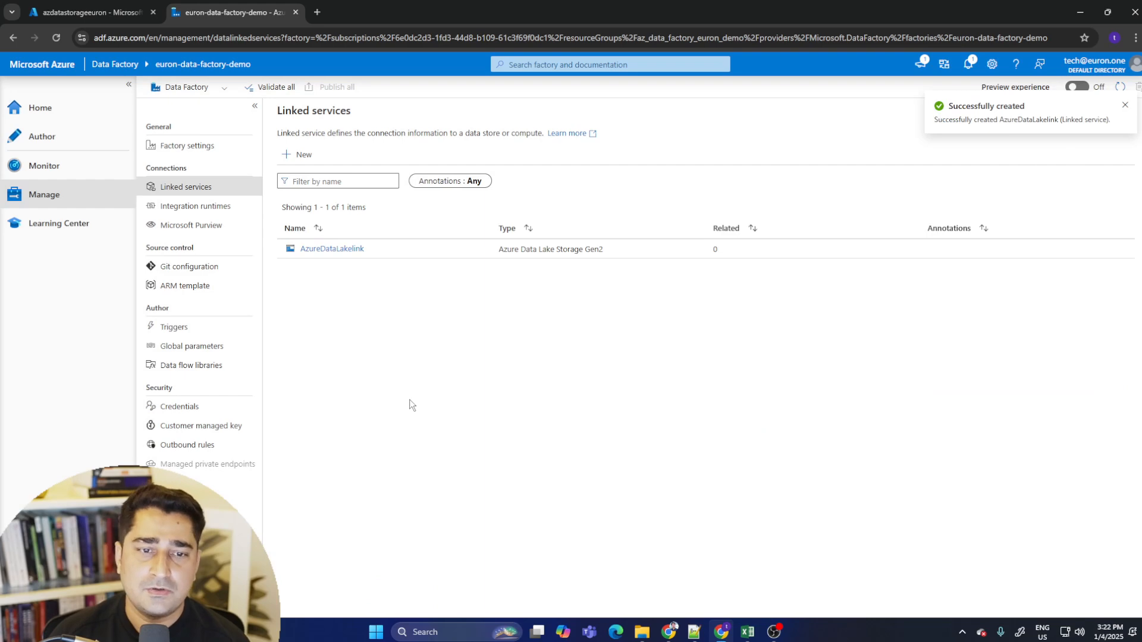
click(337, 250)
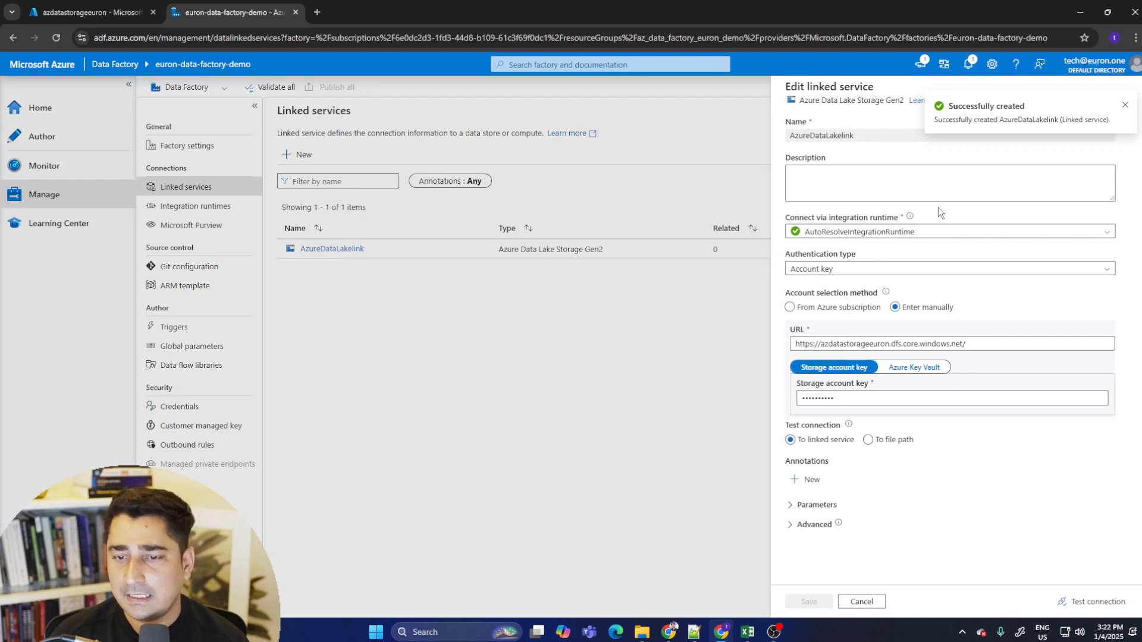
click(866, 603)
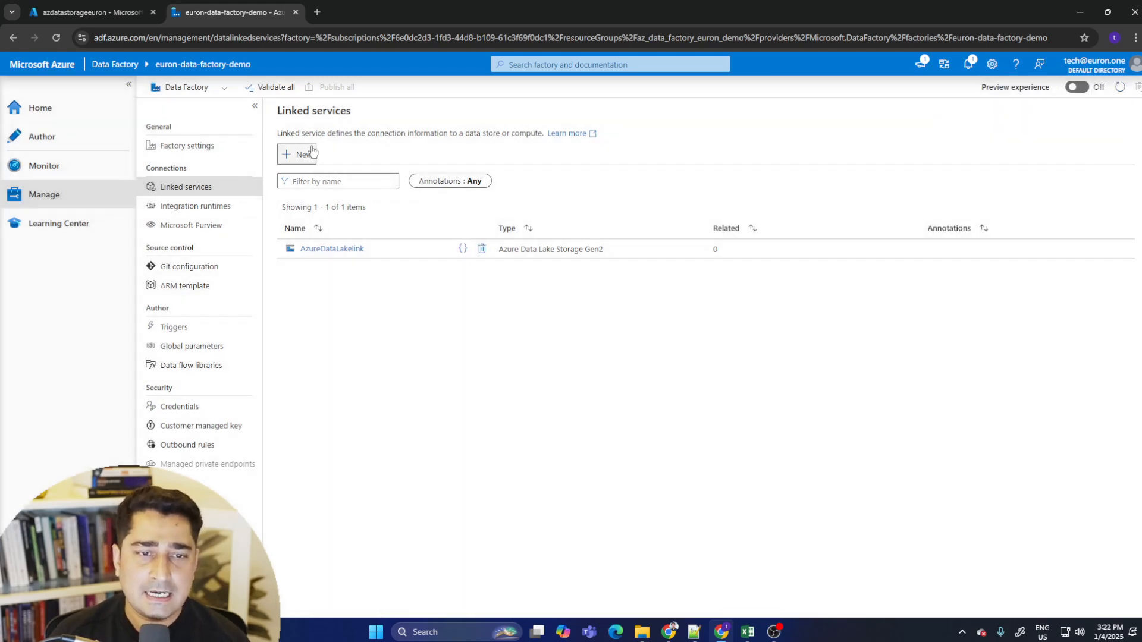
- Start a new linked service of type Azure Blob Storage
click(312, 152)
key(ctrl+Tab)
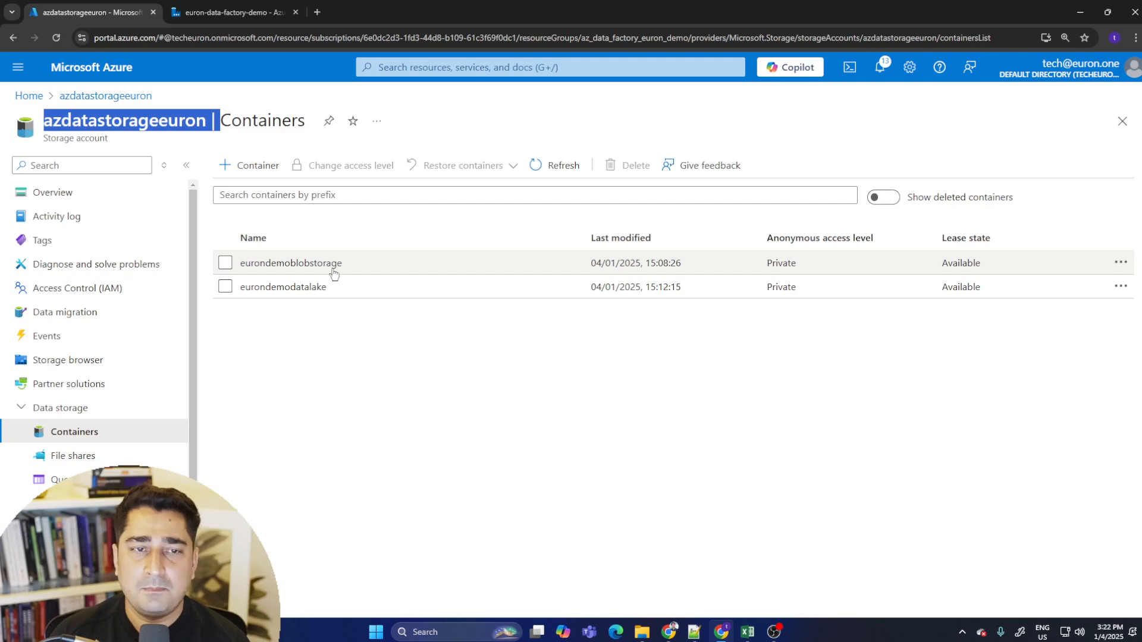
key(ctrl+Tab)
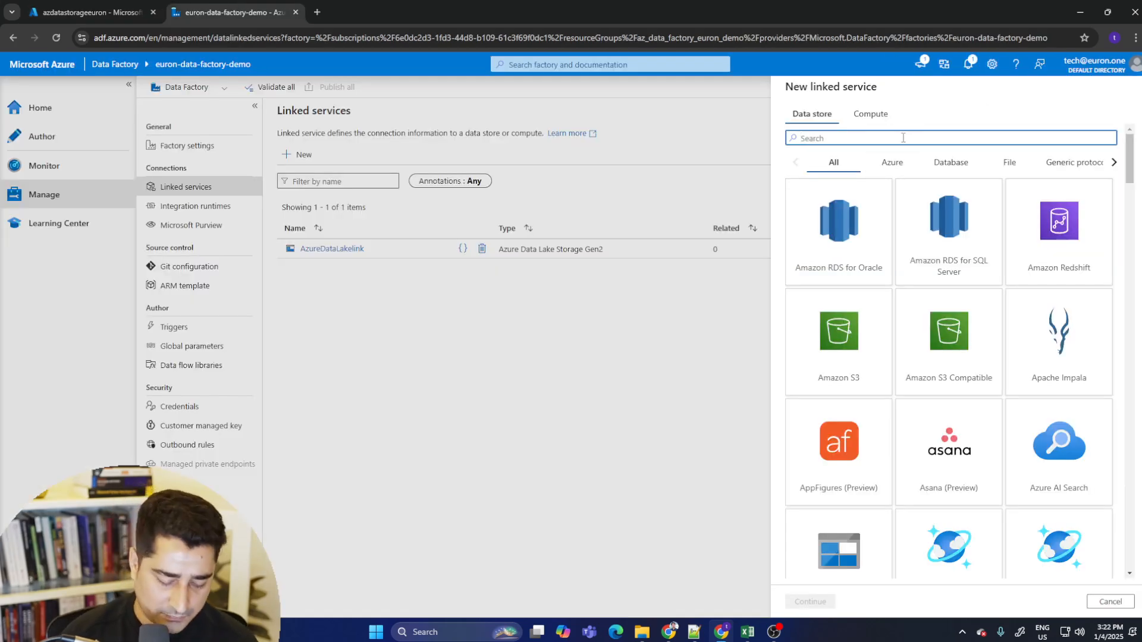
text(blob)
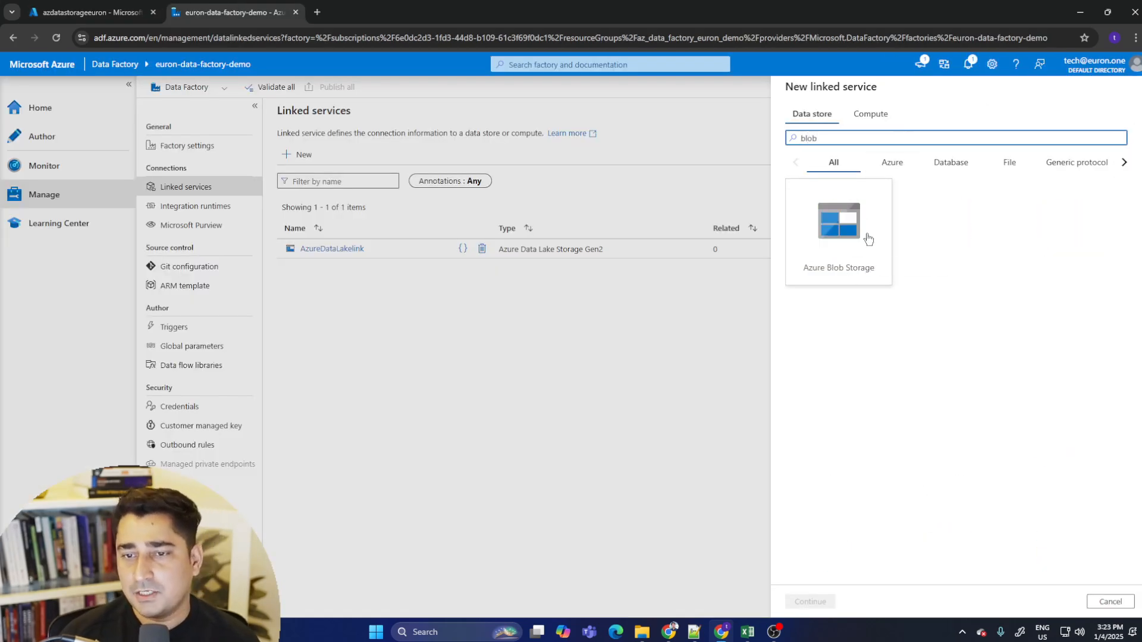
click(868, 238)
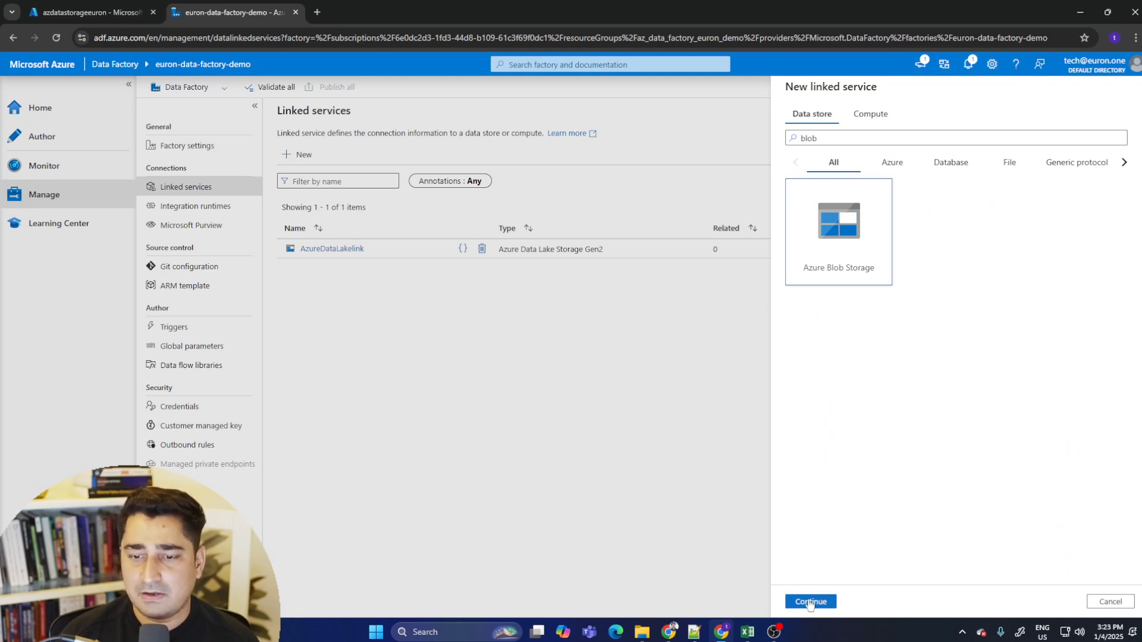
click(810, 603)
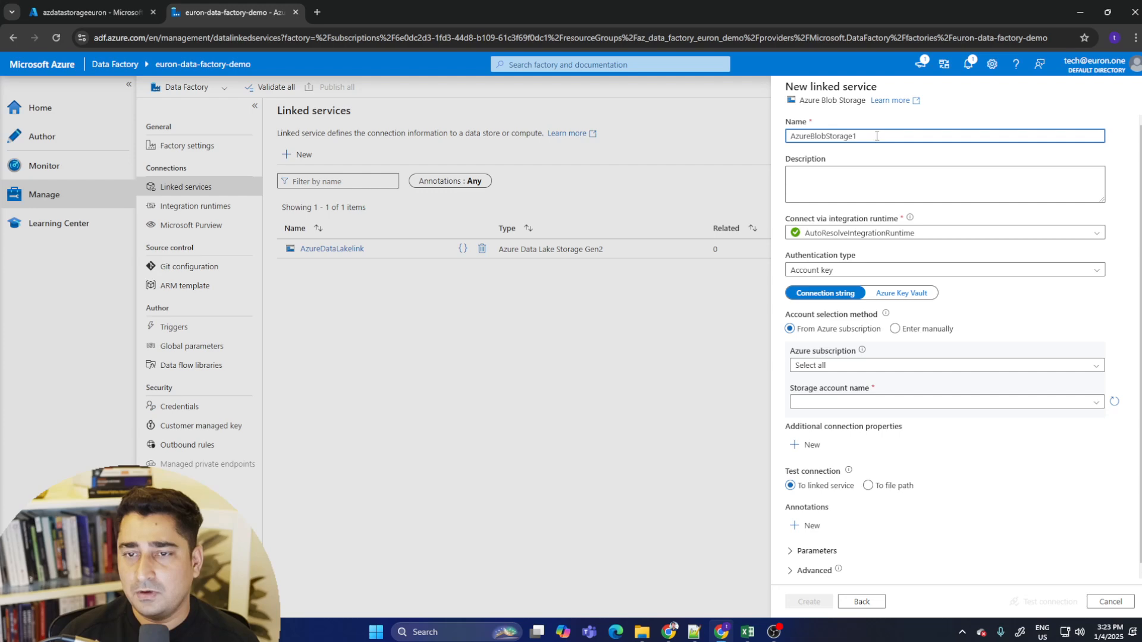
- Rename the new linked service as AzureBloblink
key(BackSpace)
key(BackSpace)
key(BackSpace)
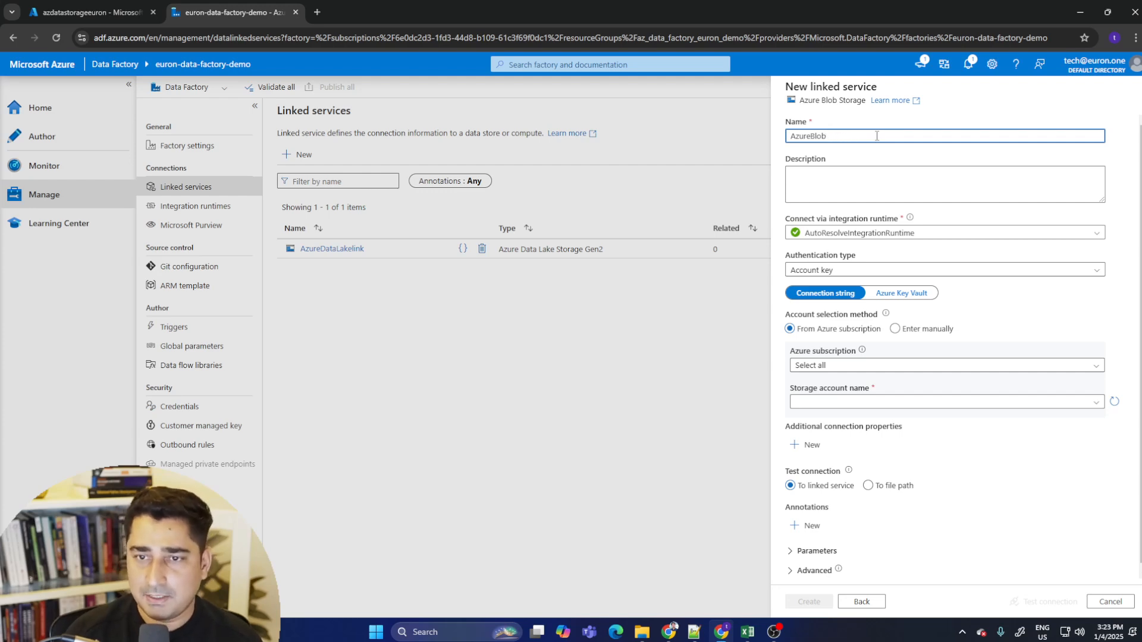
text(link)
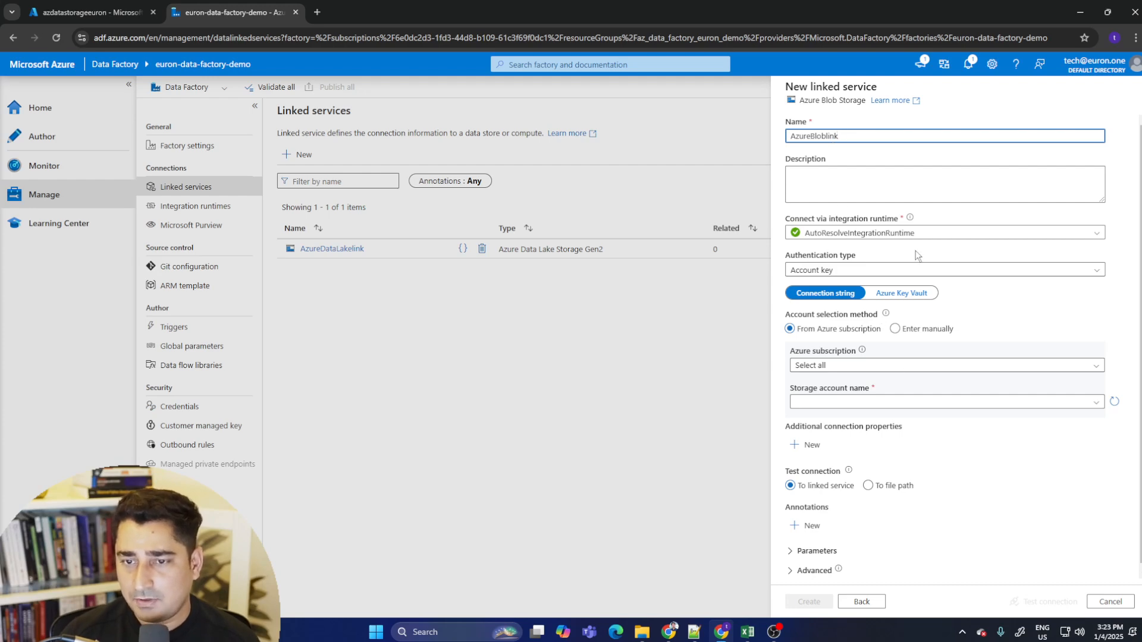
- Keep Account key authentication and choose the Pay-As-You-Go subscription for the Blob linked service
click(871, 271)
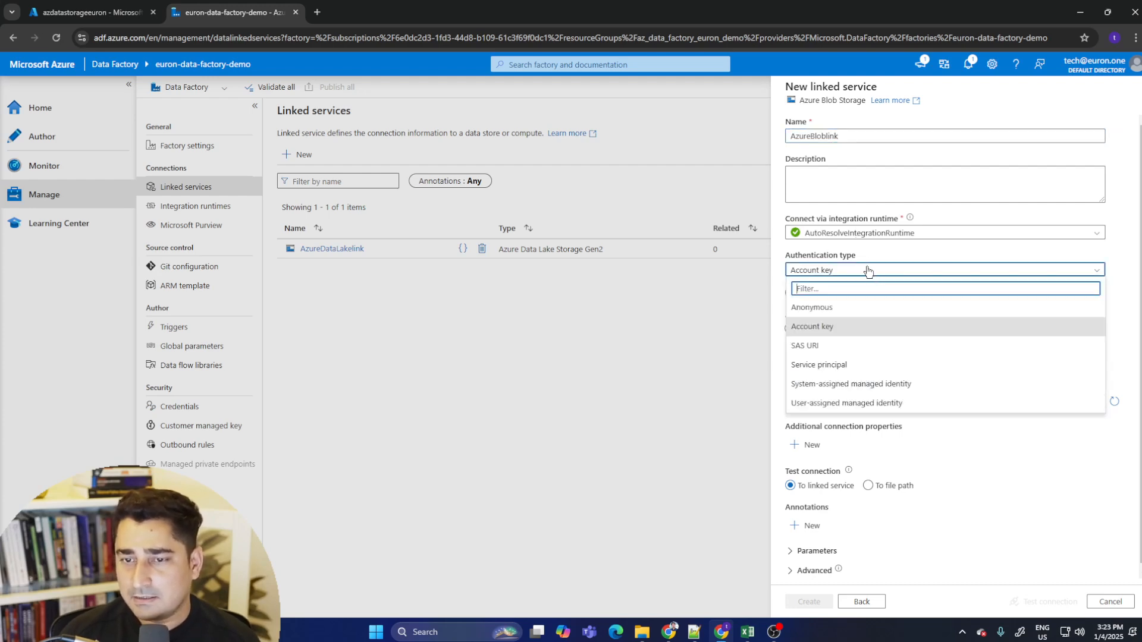
click(870, 270)
click(848, 367)
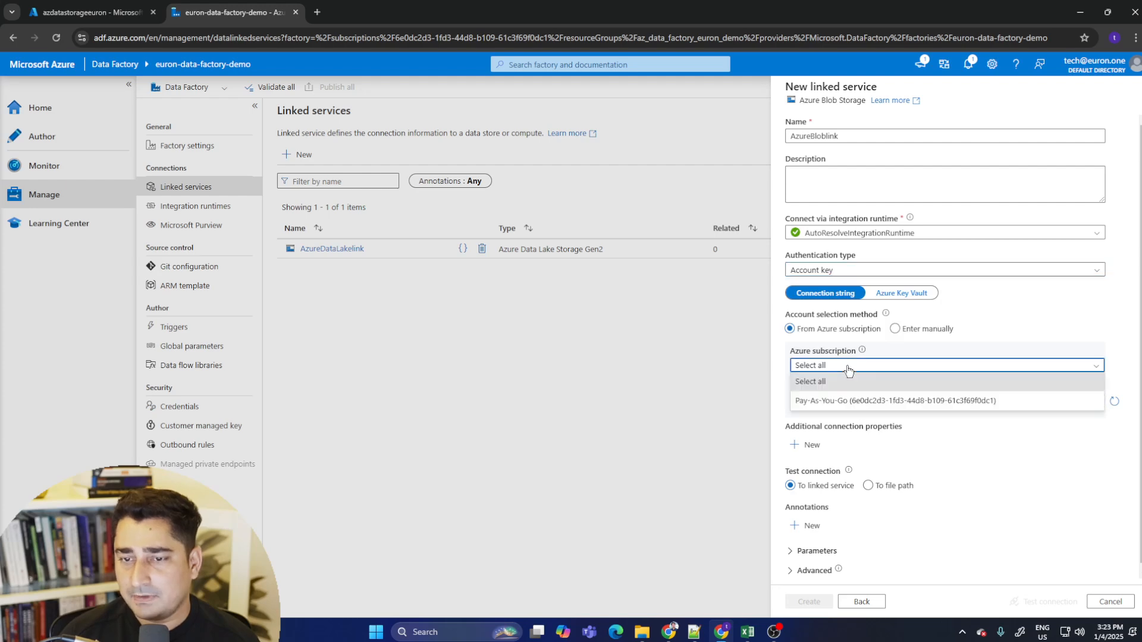
click(875, 401)
click(874, 402)
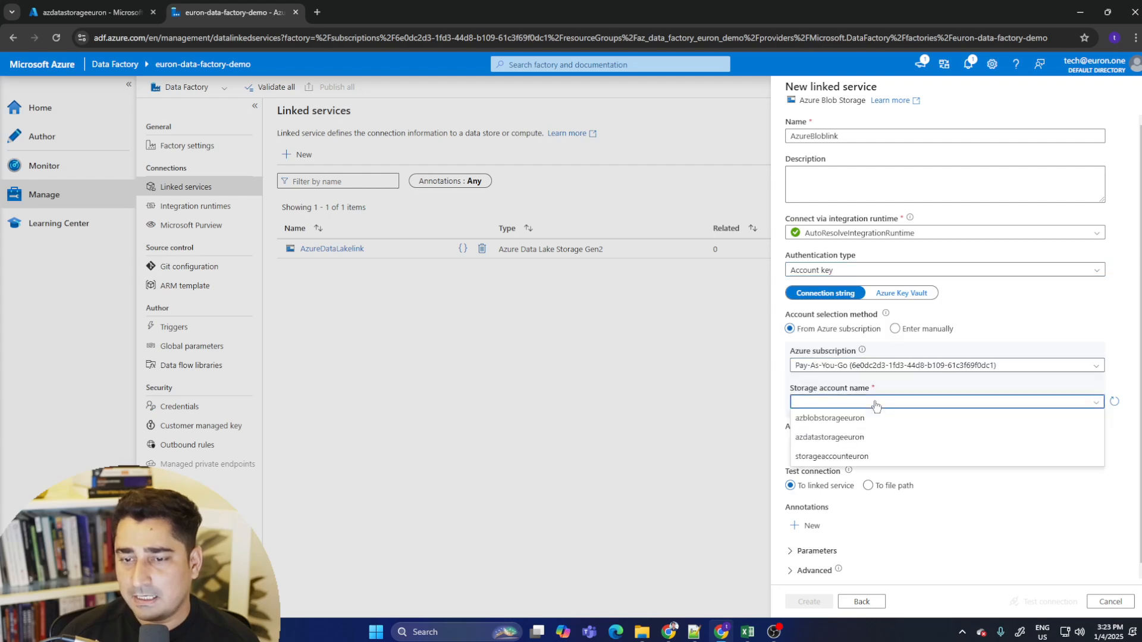
- Select azdatastorageeuron as the storage account, then test the connection and create the Blob linked service
click(849, 439)
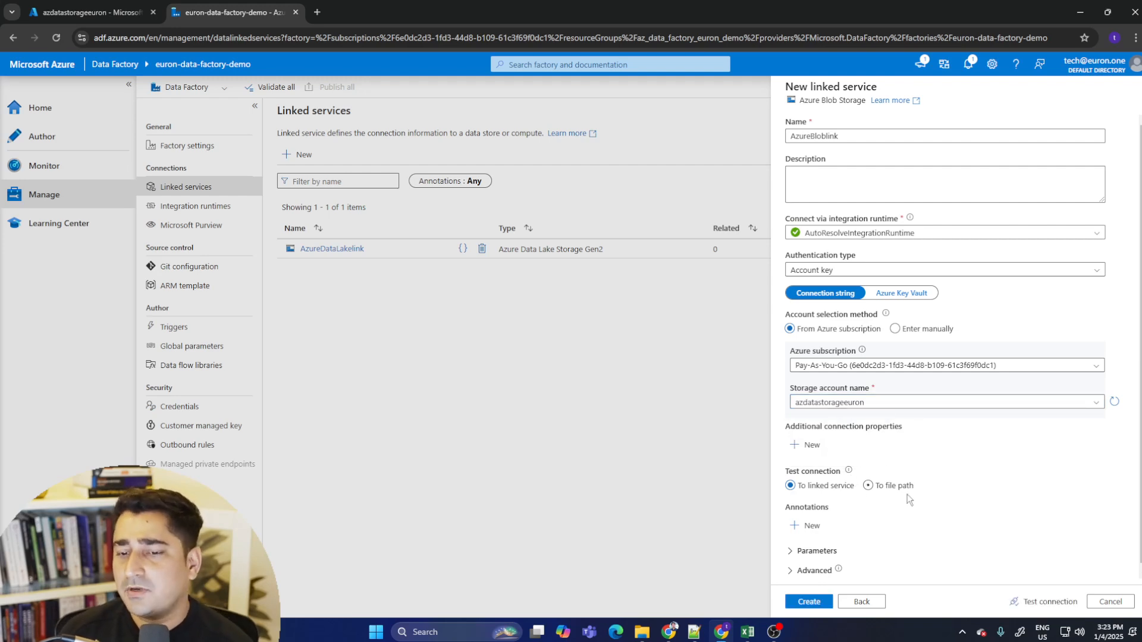
scroll(987, 416, down, 1)
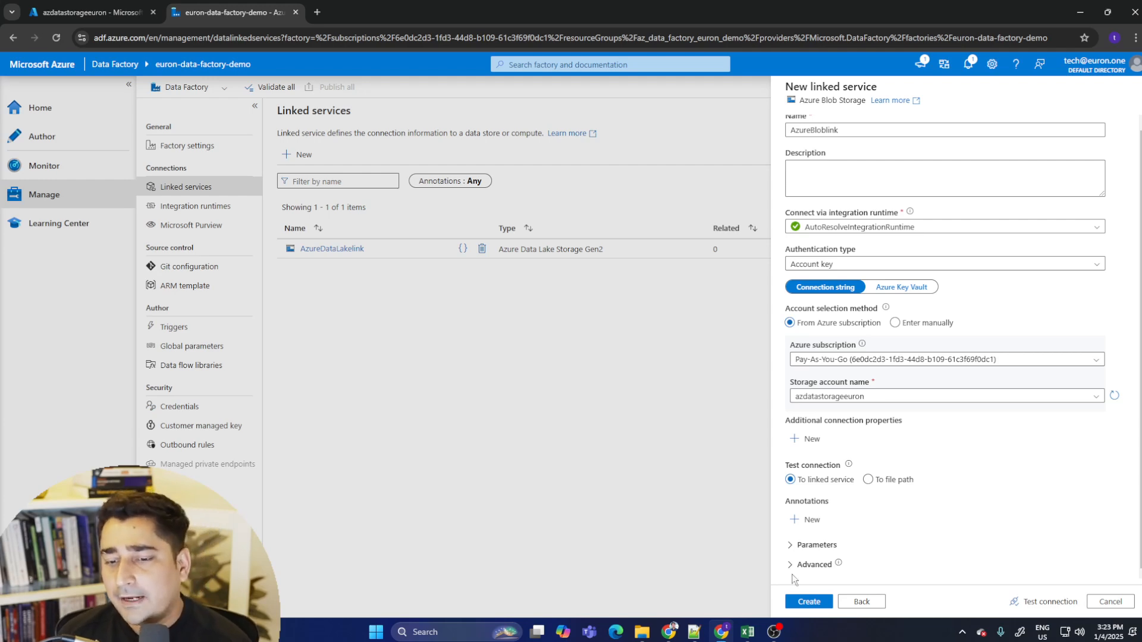
click(1023, 603)
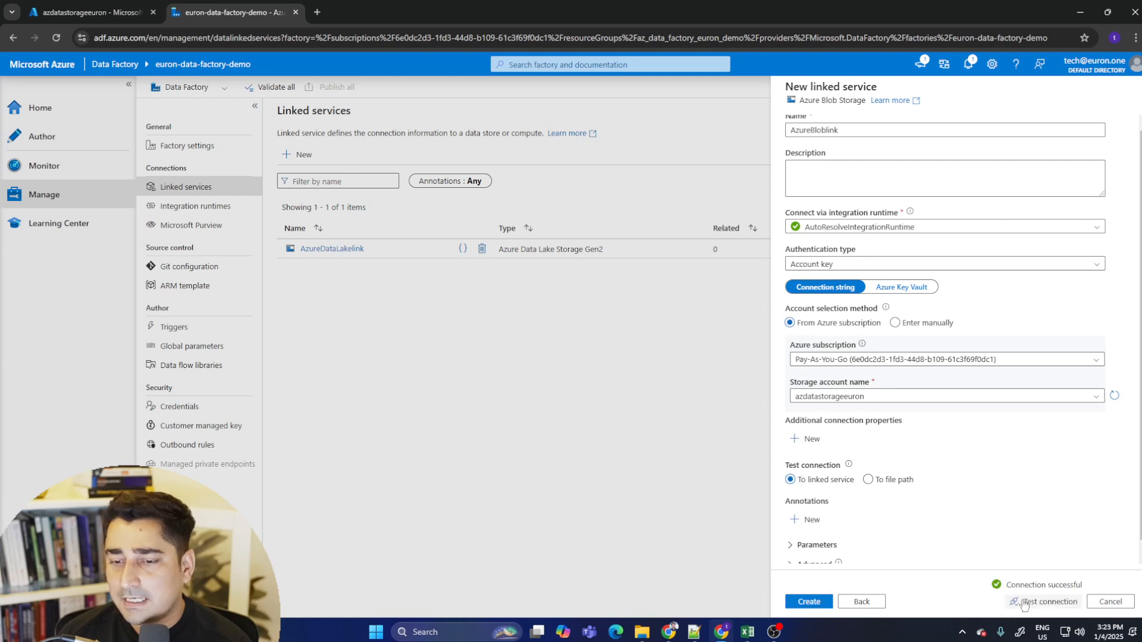
click(810, 602)
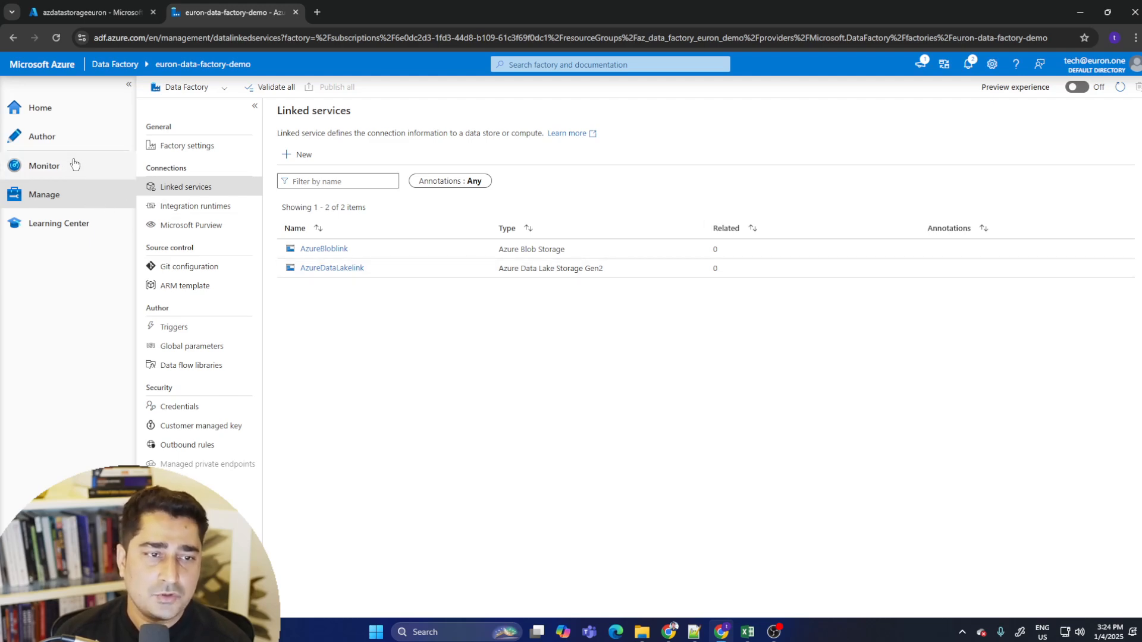
- In the authoring area, start a new dataset on Azure Data Lake Storage Gen2
click(35, 142)
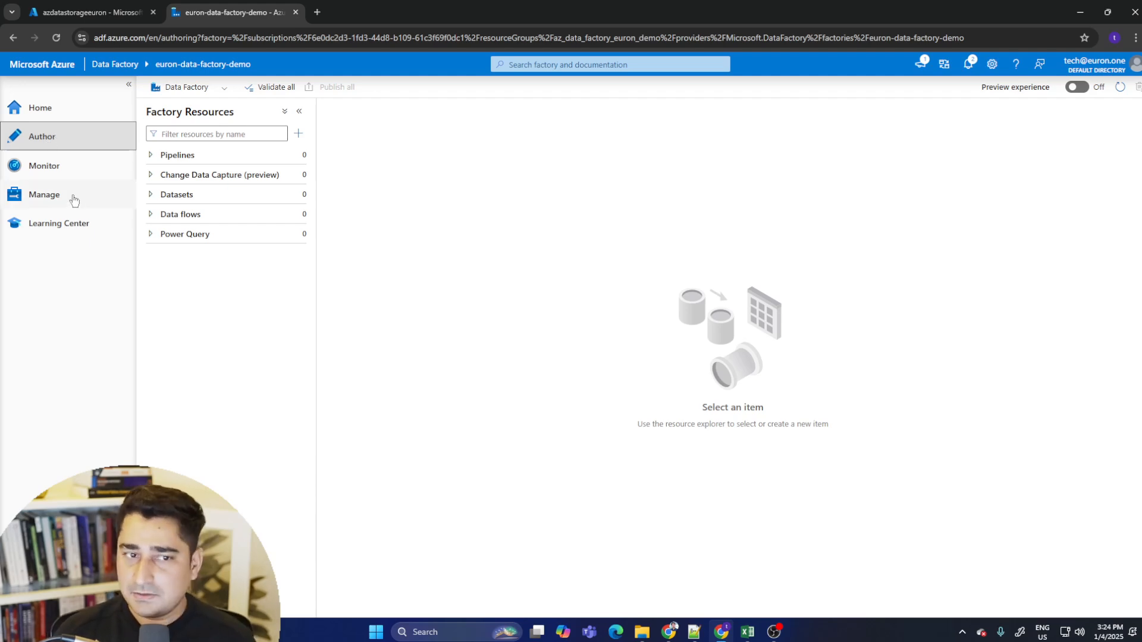
click(296, 196)
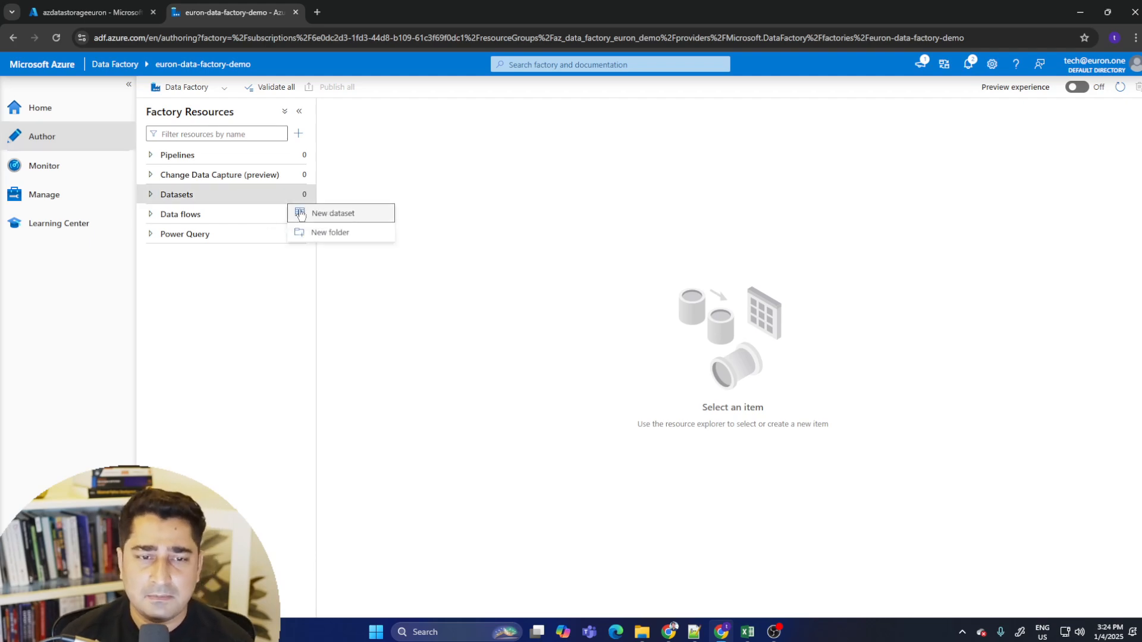
click(348, 215)
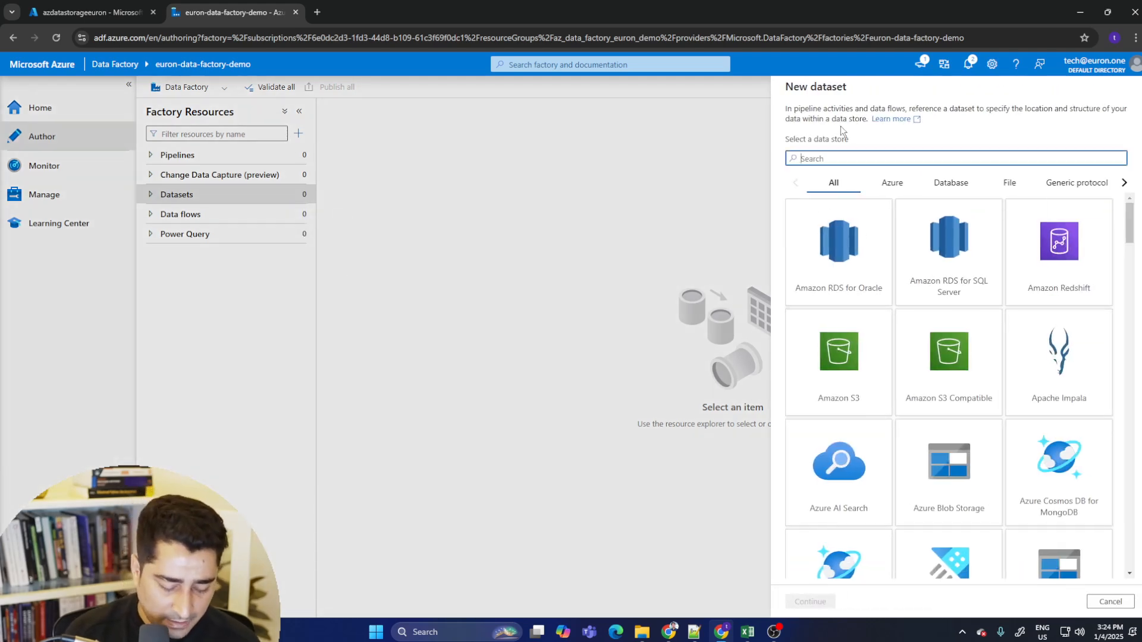
text(lake)
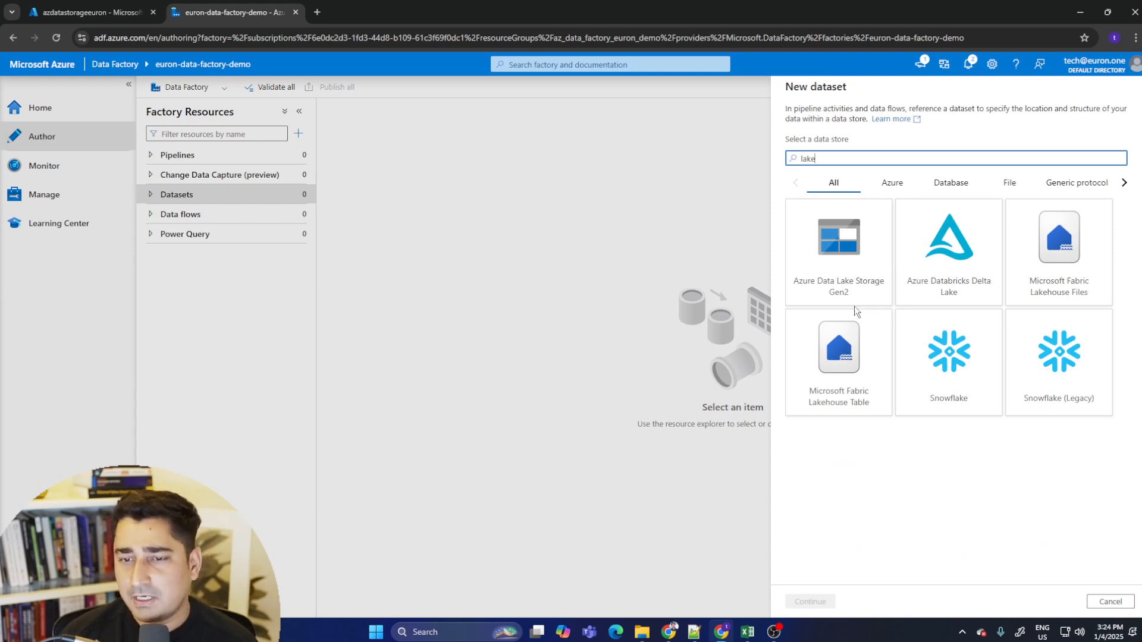
click(845, 237)
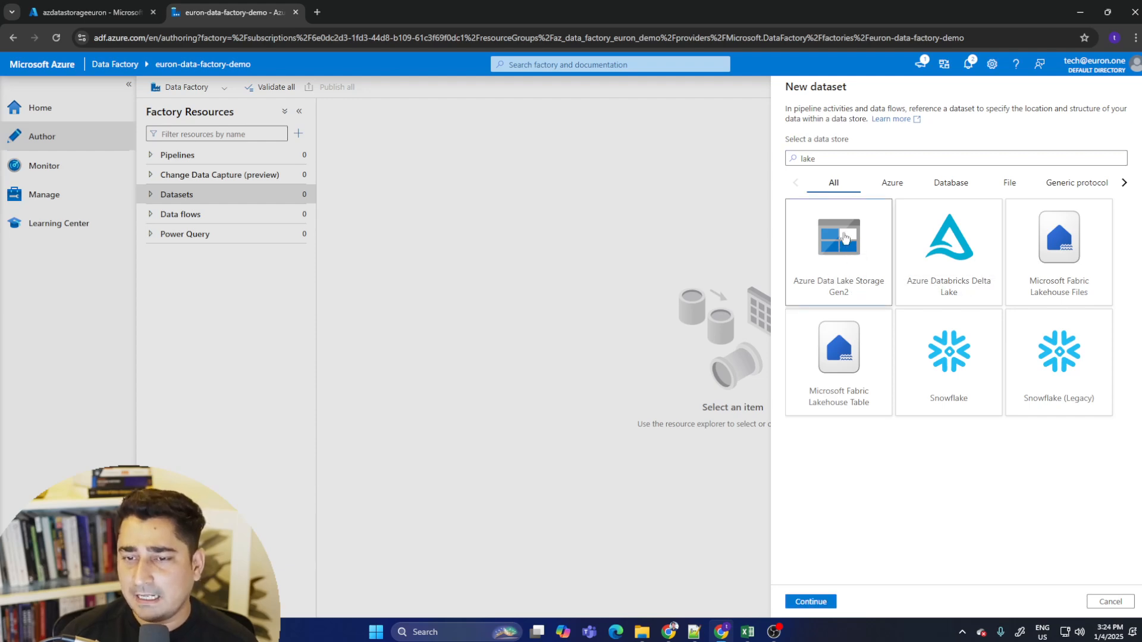
click(810, 601)
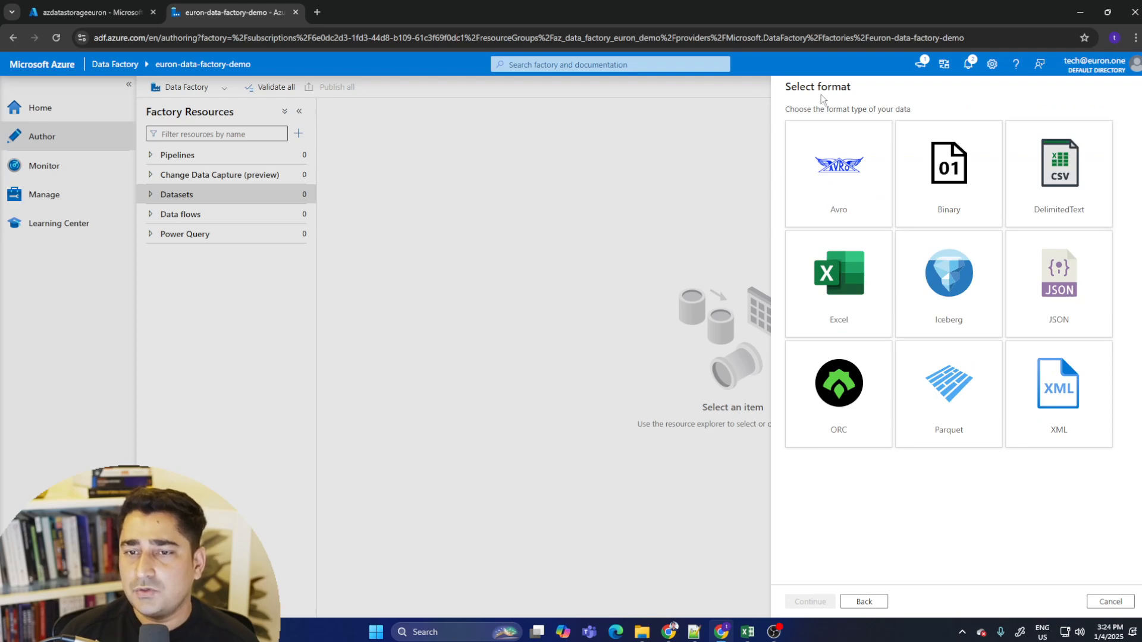
- Choose DelimitedText as the dataset's format
mouse_move(788, 109)
mouse_down()
mouse_move(939, 111)
mouse_move(784, 107)
mouse_up()
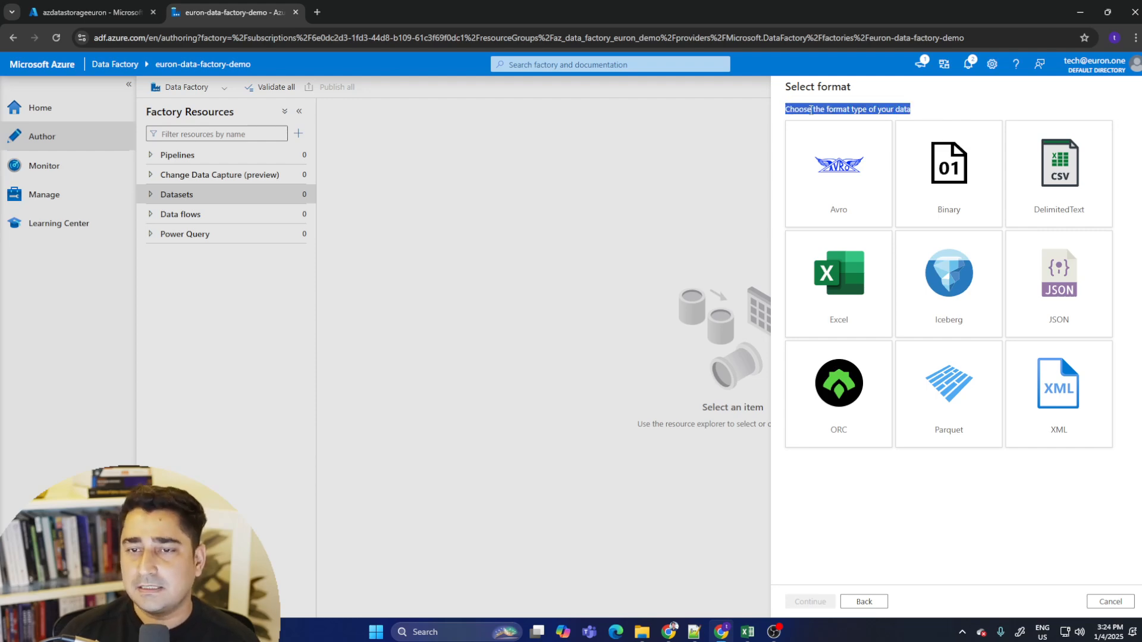
click(811, 109)
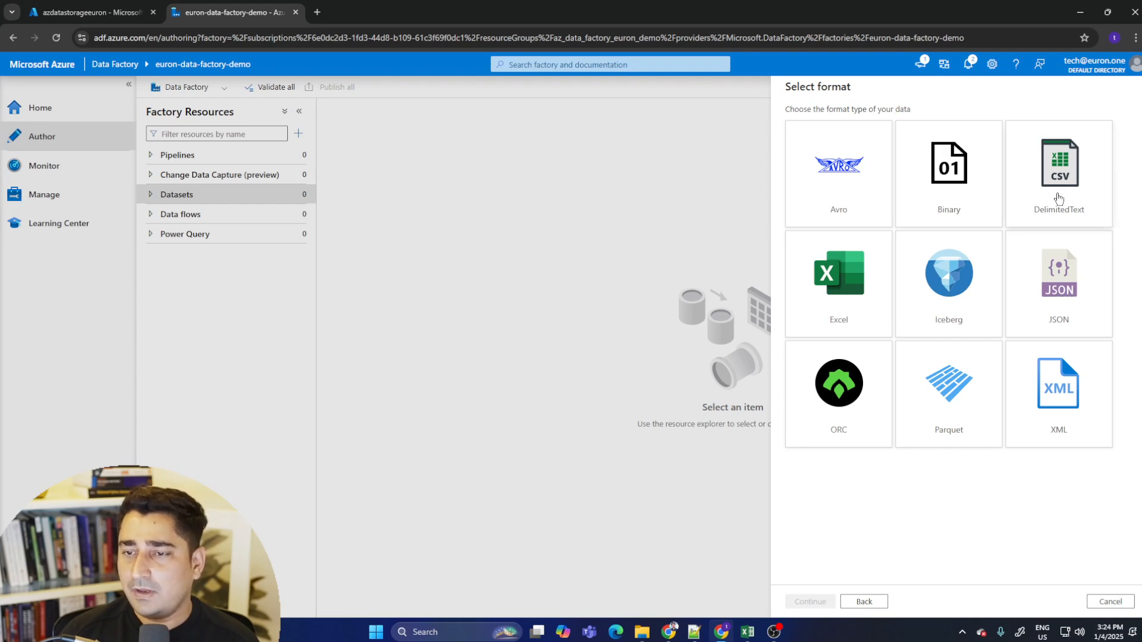
click(1056, 181)
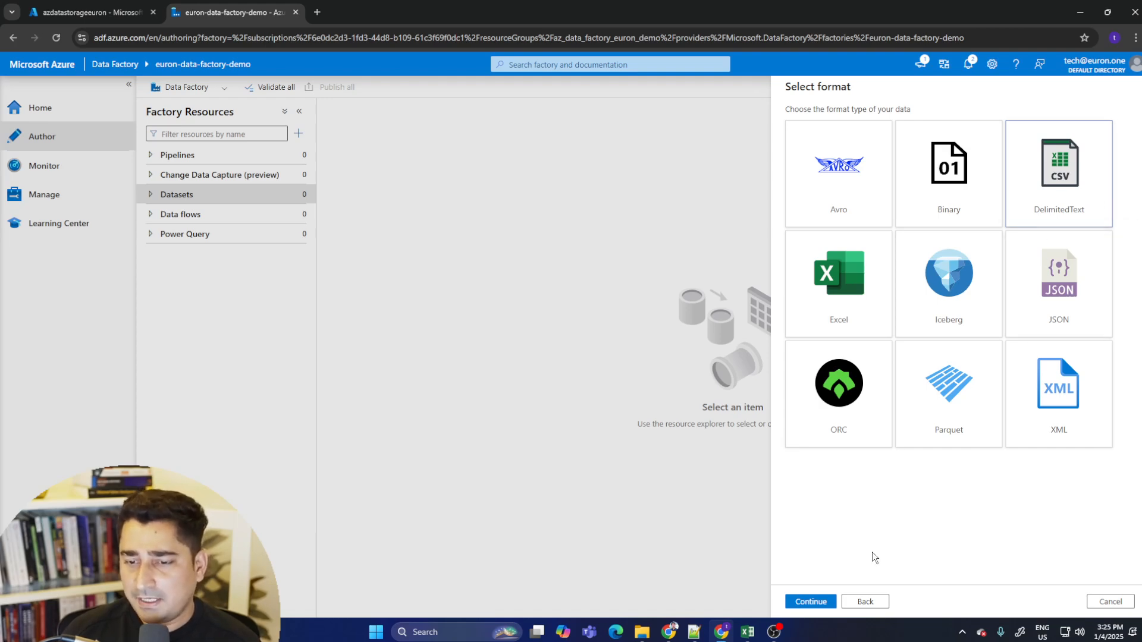
click(819, 603)
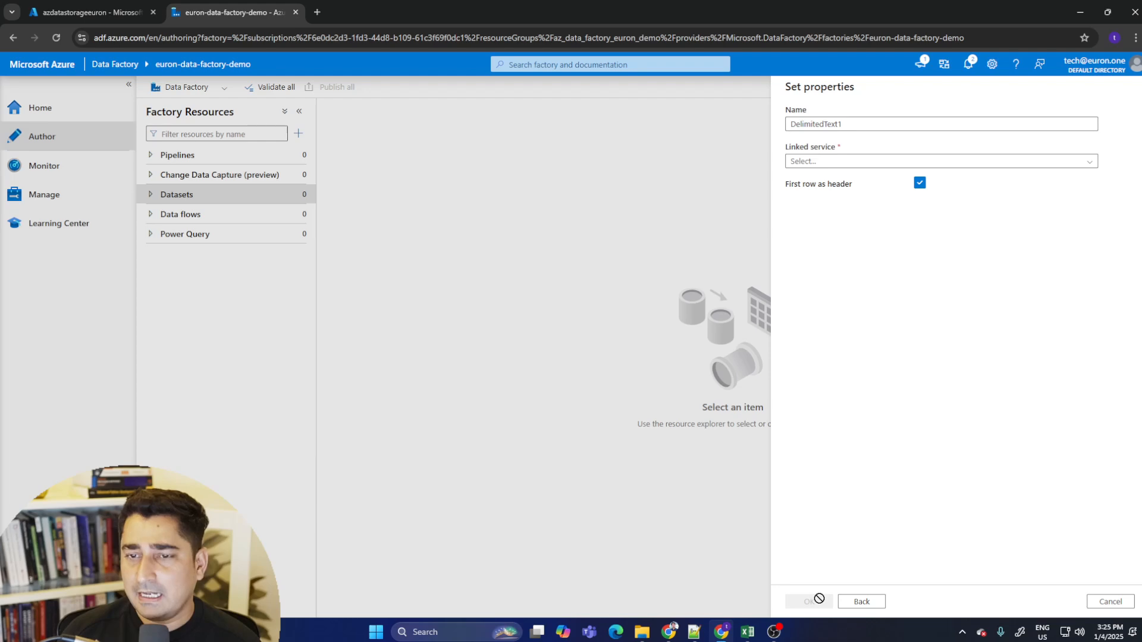
- Name the dataset datasetlake
click(856, 125)
drag(857, 125, 787, 124)
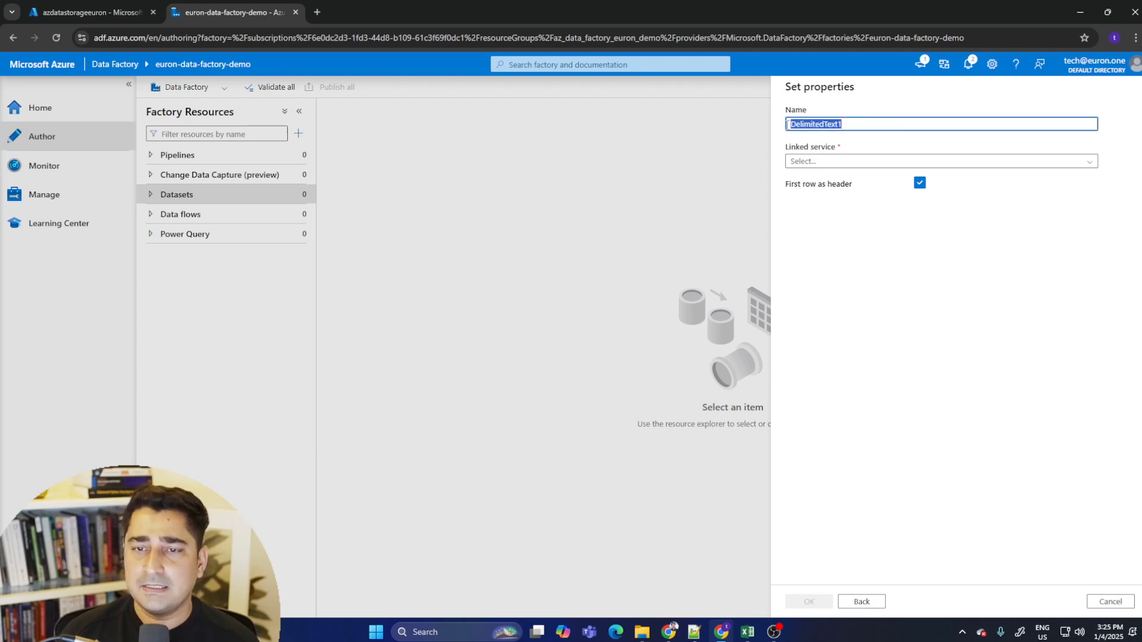
text(datasetlake)
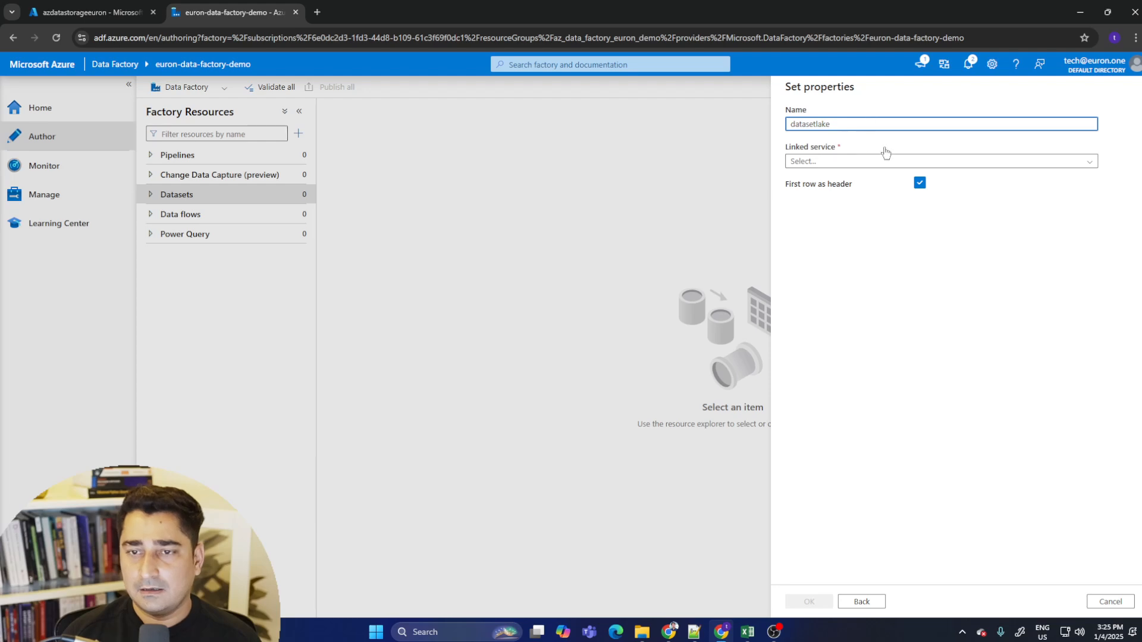
- Link the dataset to AzureDataLakelink and browse to Student Depression Dataset.csv in the eurondemodatalake container
click(833, 161)
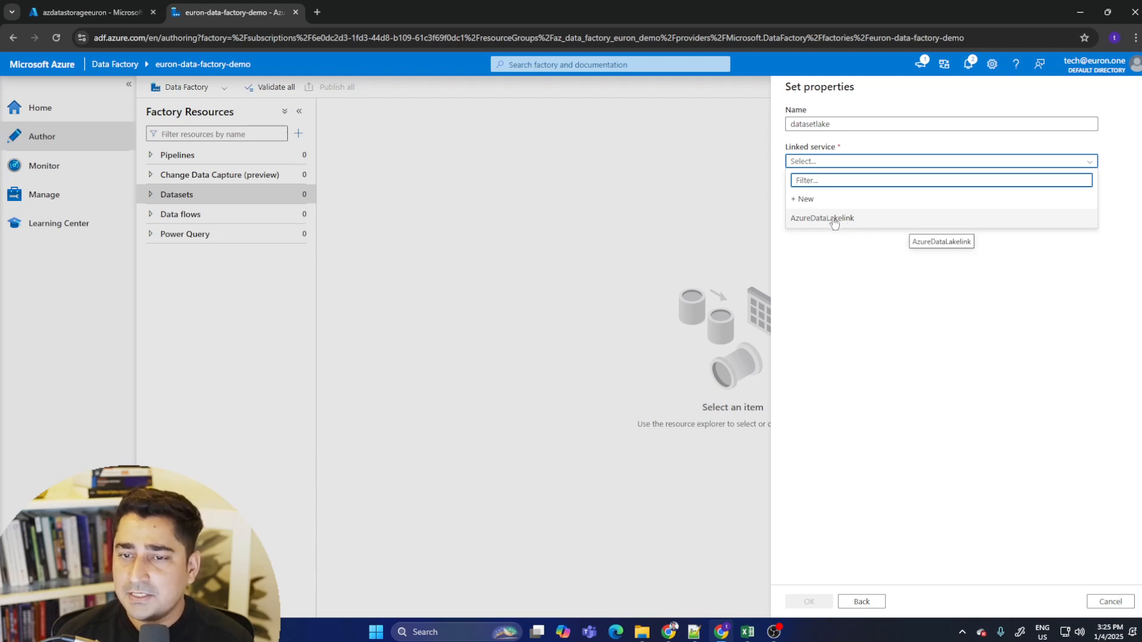
click(856, 218)
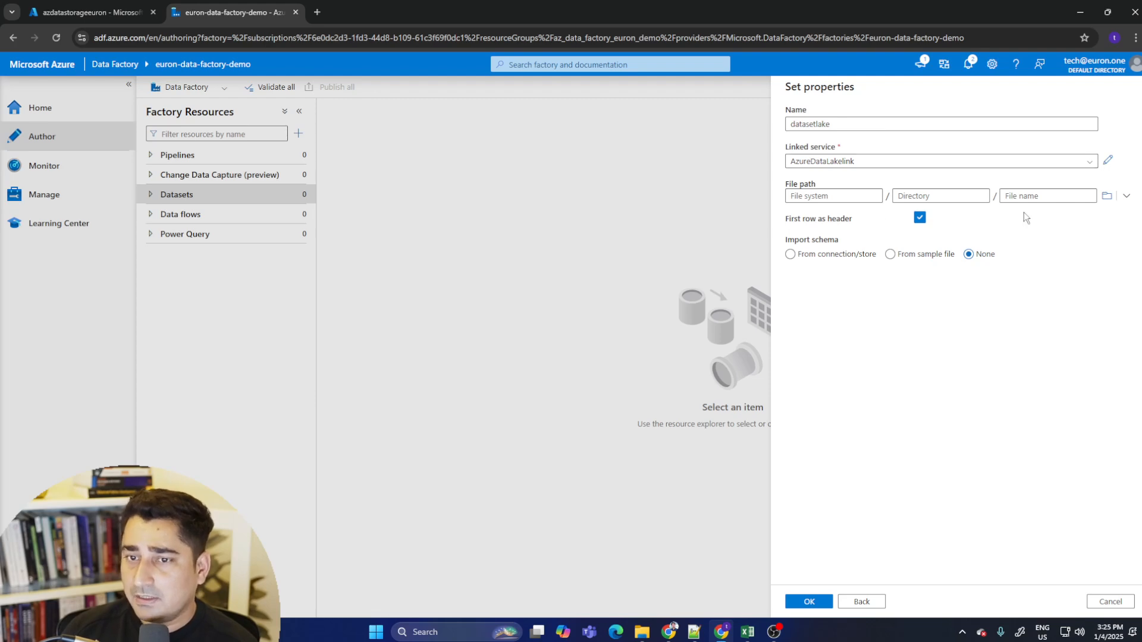
click(1106, 202)
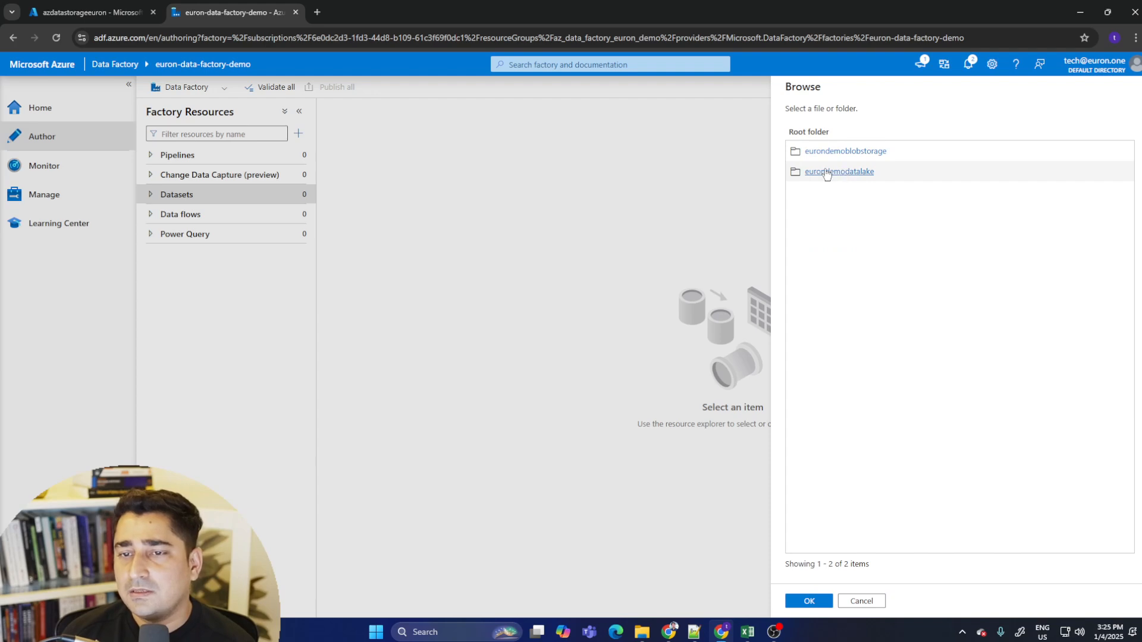
click(825, 172)
click(847, 156)
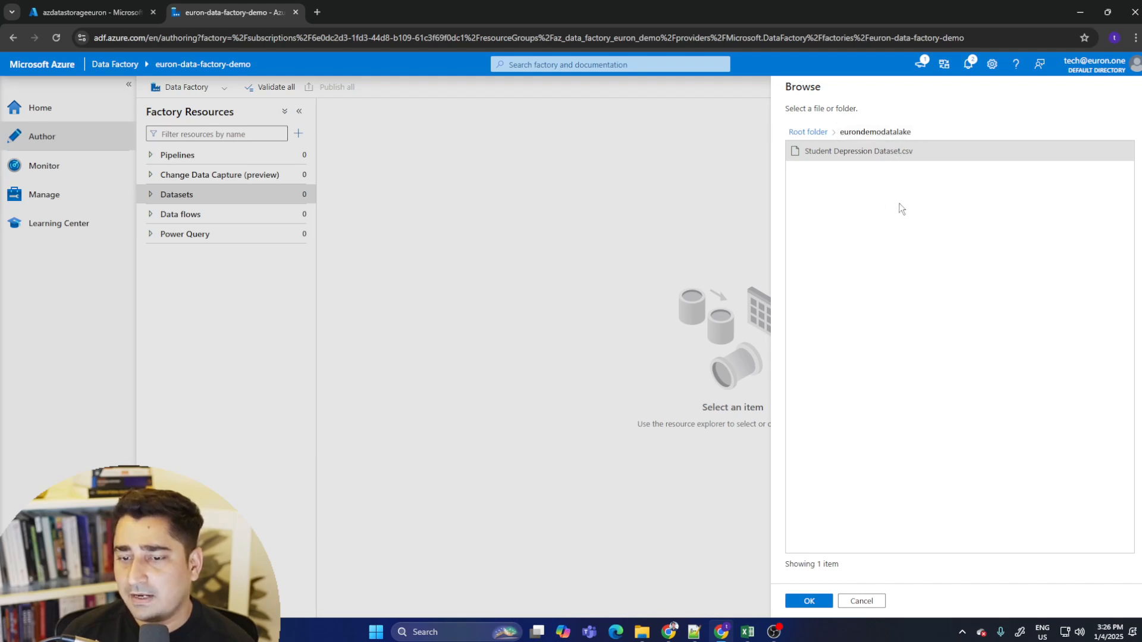
click(810, 601)
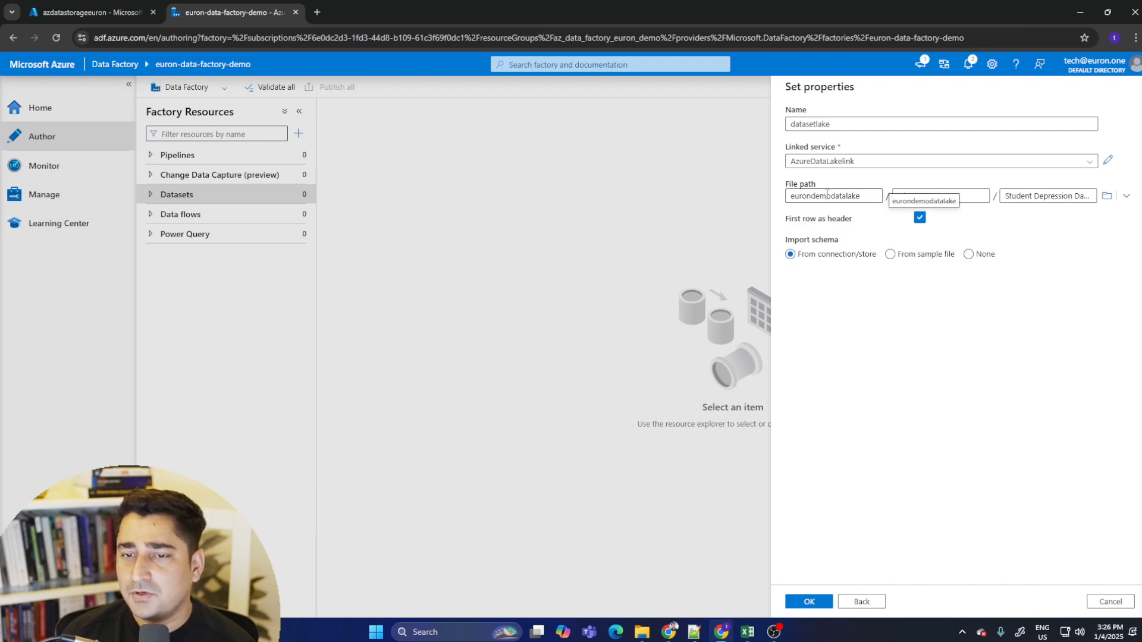
- Review the selected file name and confirm the dataset properties
triple_click(1082, 197)
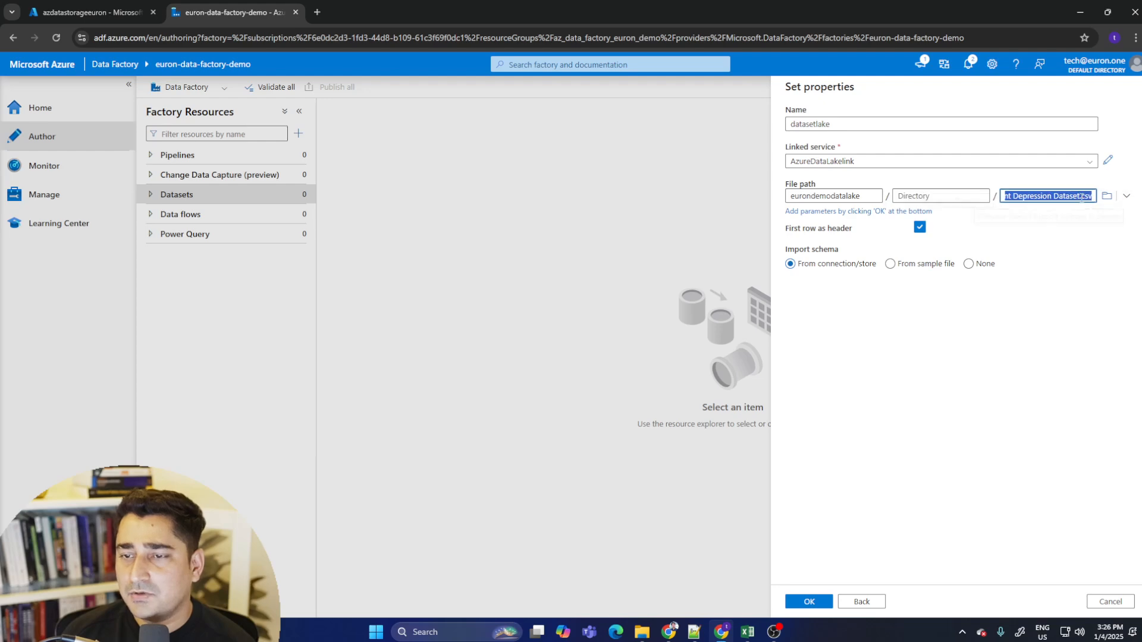
click(1059, 197)
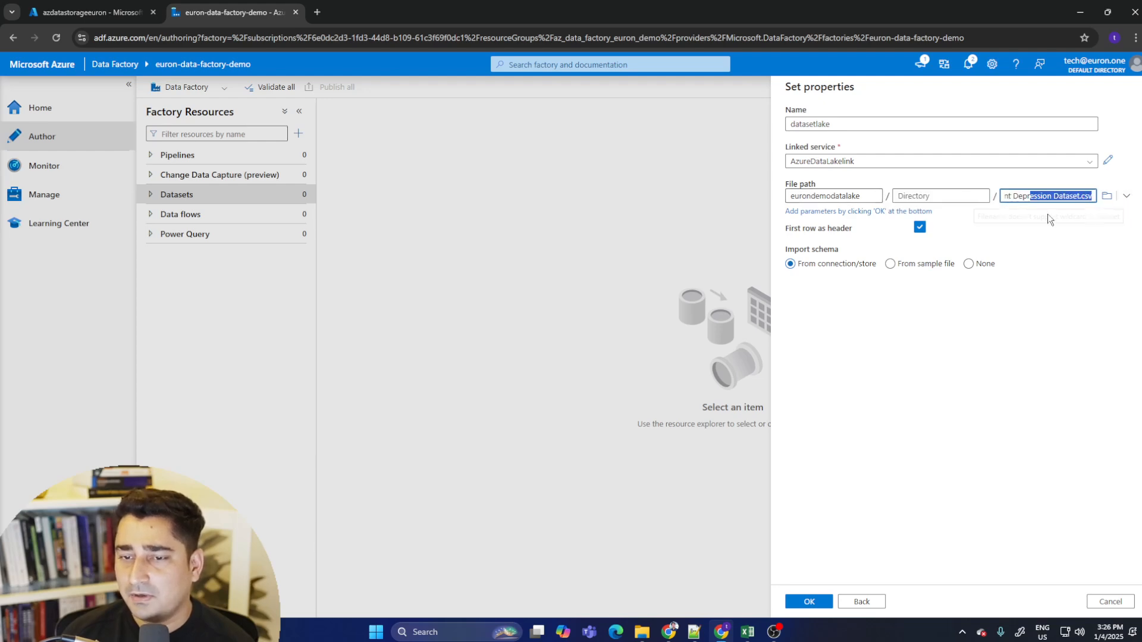
click(842, 330)
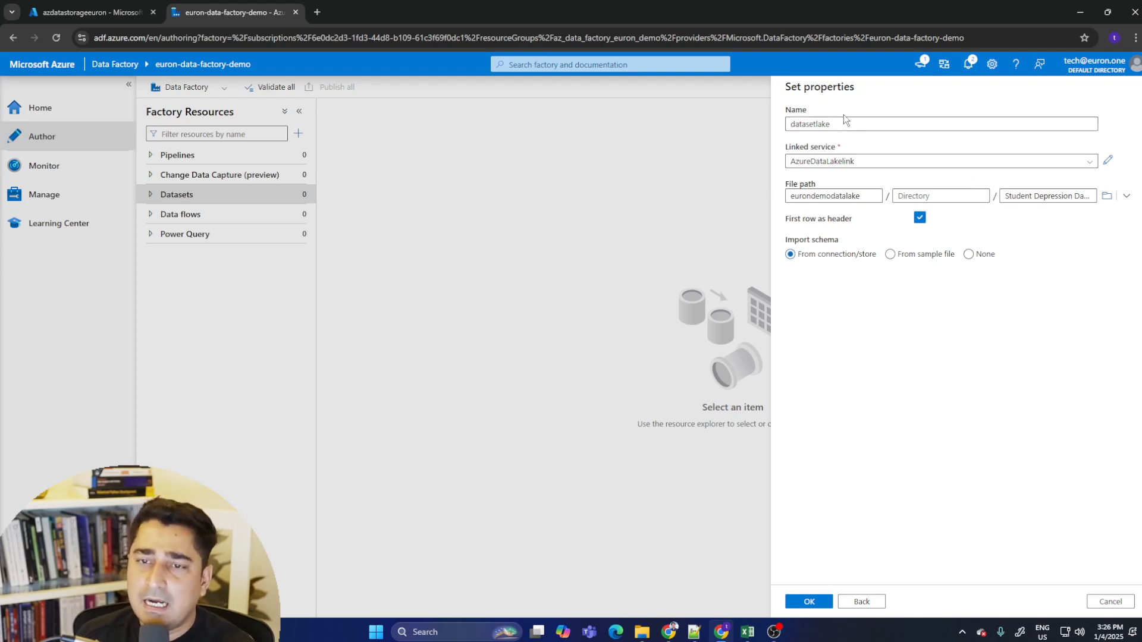
click(819, 603)
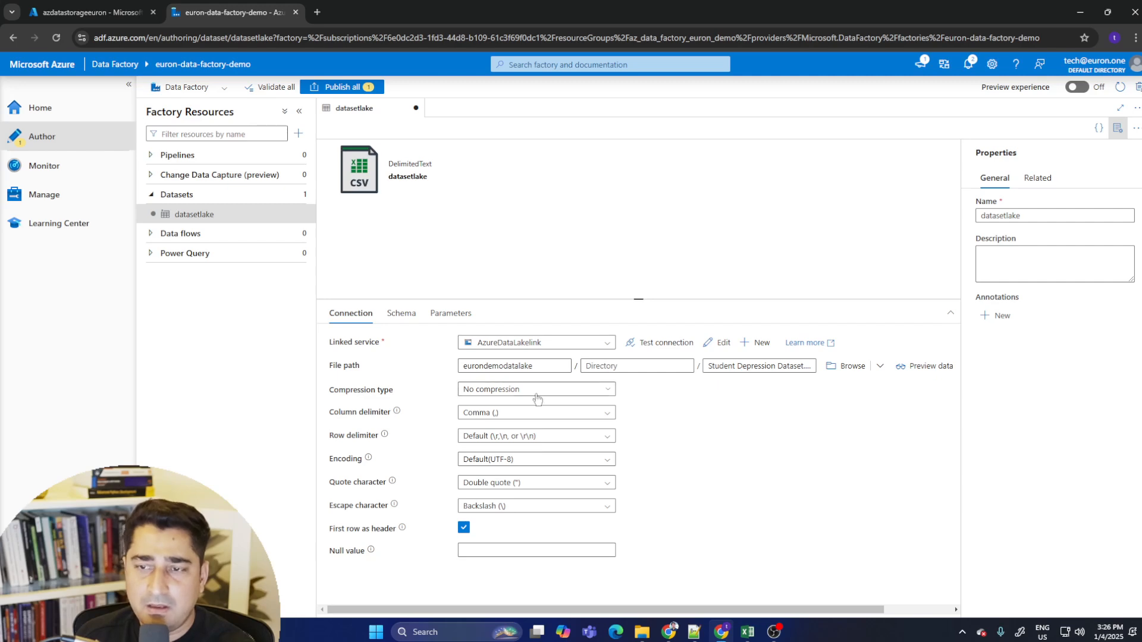
- Test the connection of the dataset's AzureDataLakelink linked service
click(655, 343)
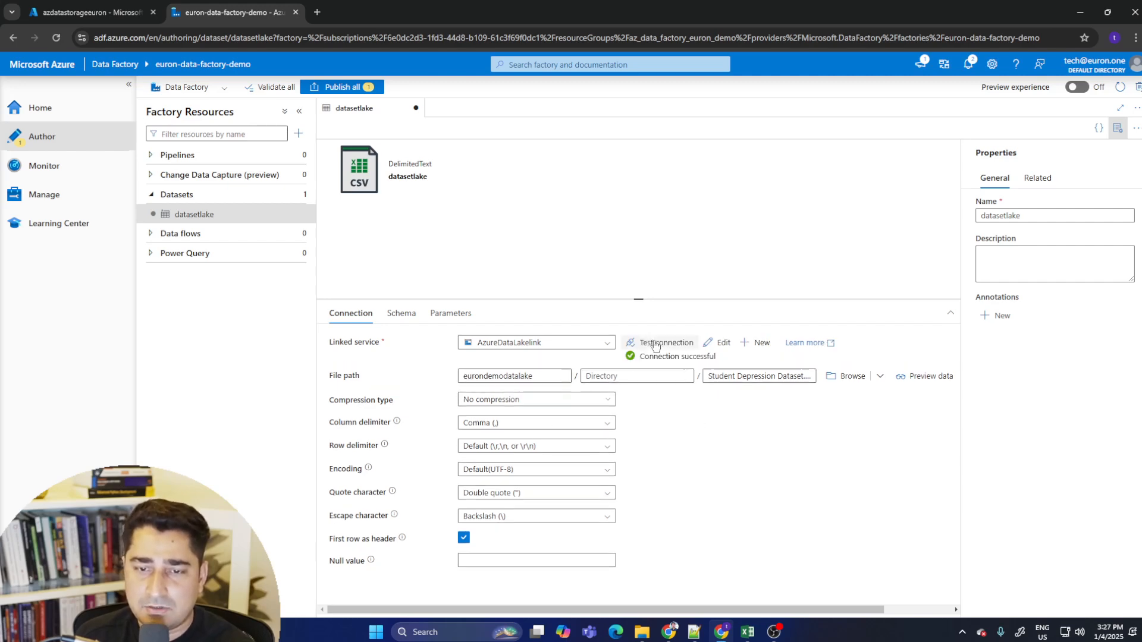
drag(638, 357, 735, 357)
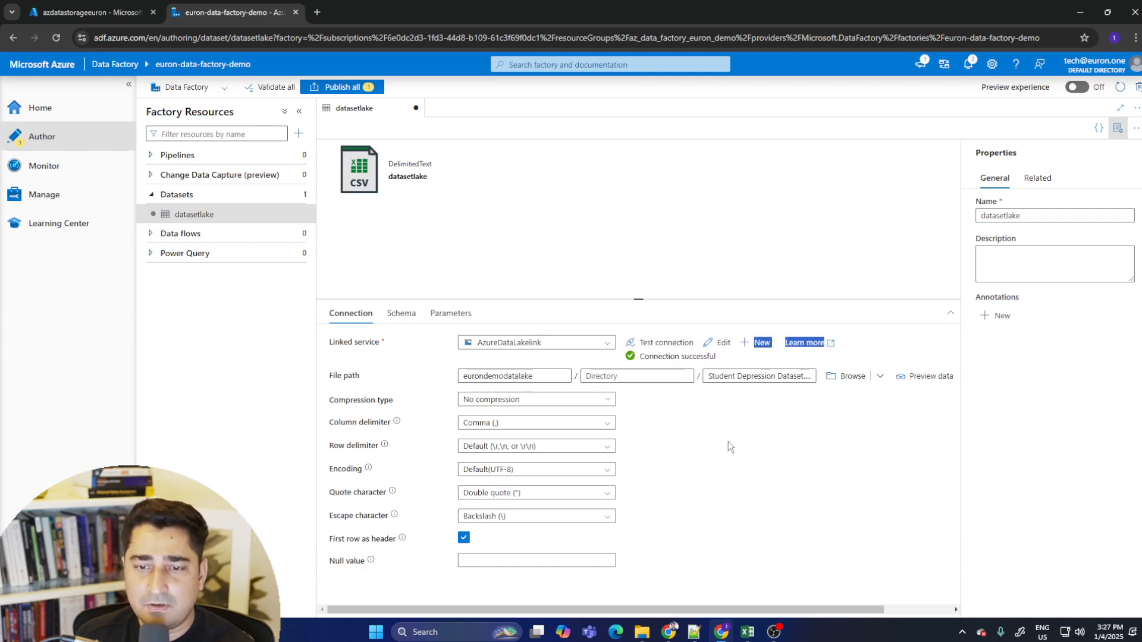
click(780, 480)
drag(544, 377, 465, 381)
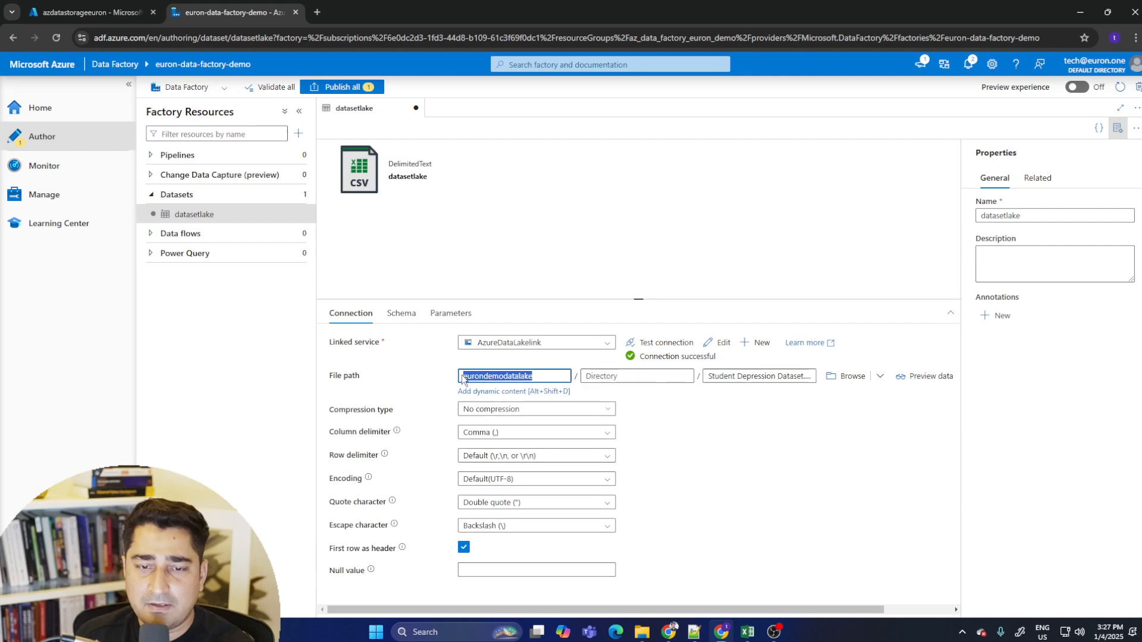
click(703, 433)
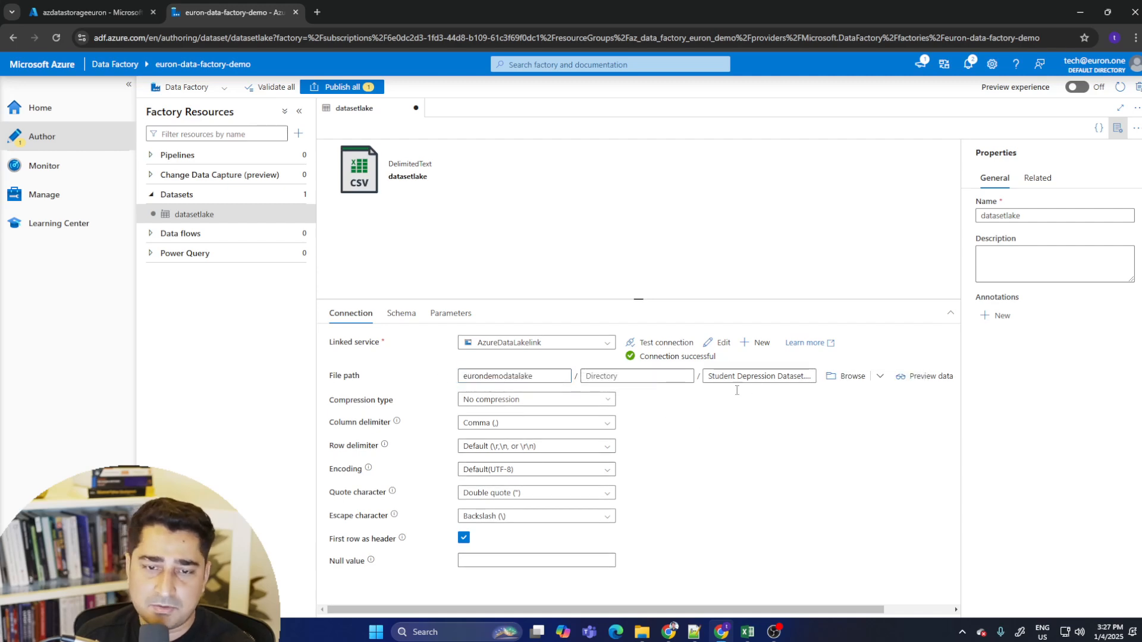
click(606, 345)
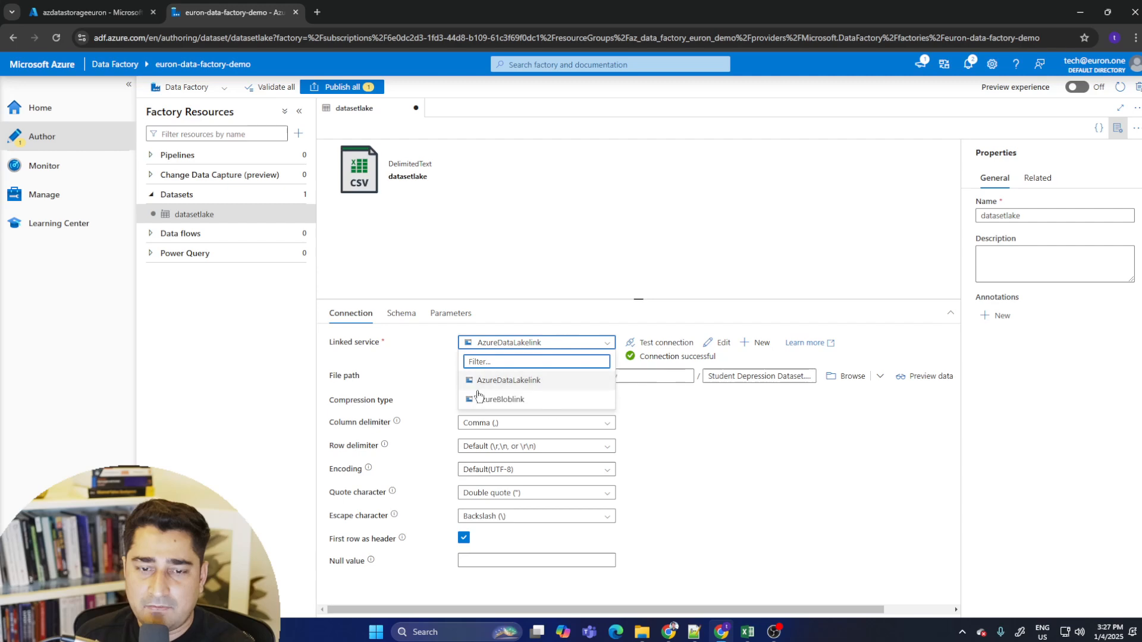
click(770, 466)
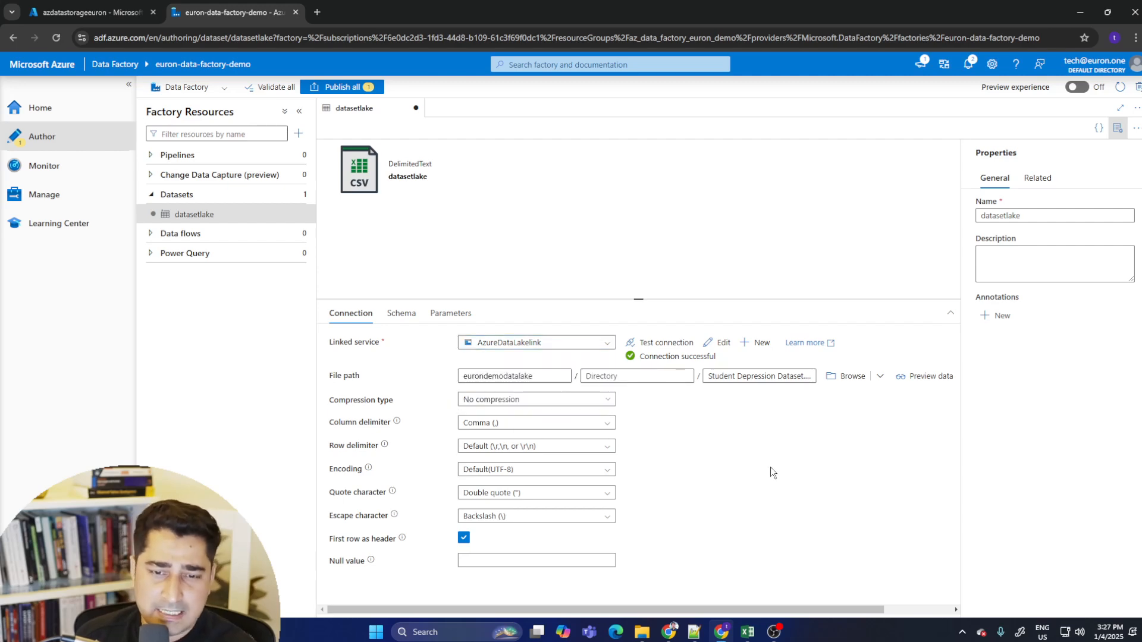
- Preview the data of the Student Depression Dataset.csv file
click(922, 376)
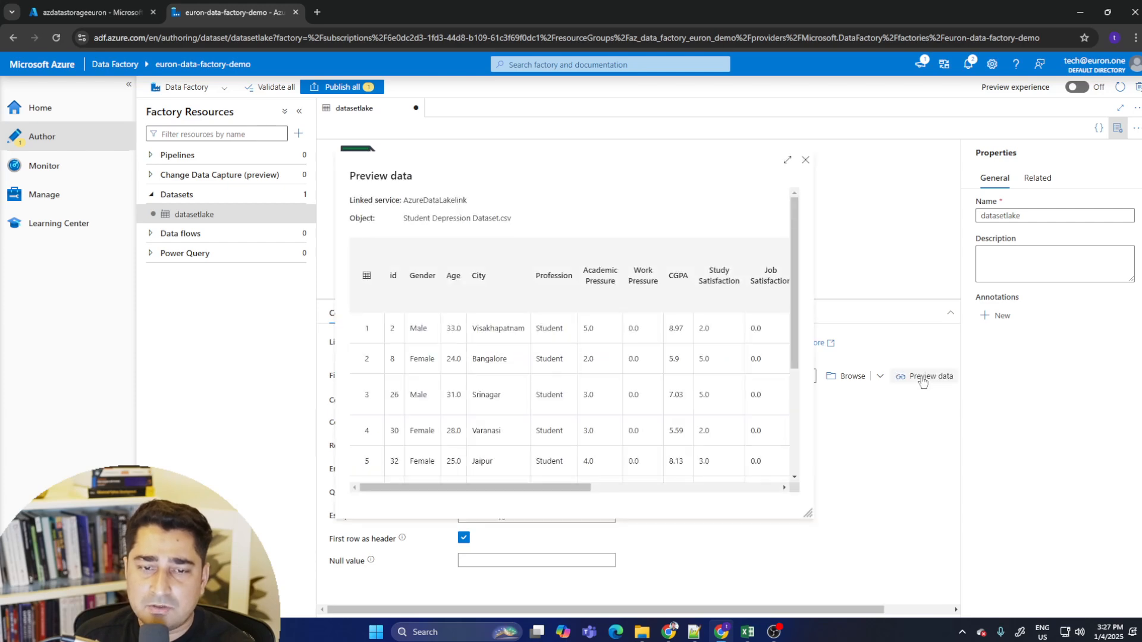
scroll(669, 295, down, 3)
scroll(648, 357, up, 3)
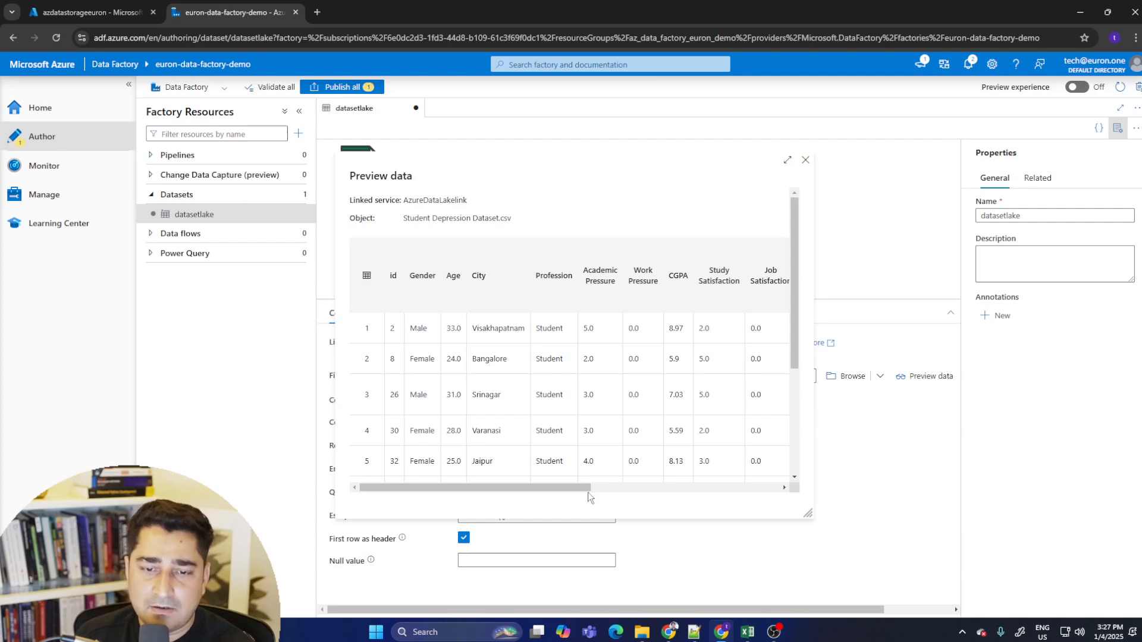
mouse_move(588, 491)
mouse_down()
mouse_move(777, 489)
mouse_move(589, 489)
mouse_move(769, 466)
mouse_move(580, 489)
mouse_move(769, 488)
mouse_move(580, 489)
mouse_move(744, 487)
mouse_move(580, 489)
mouse_move(788, 473)
mouse_move(586, 489)
mouse_up()
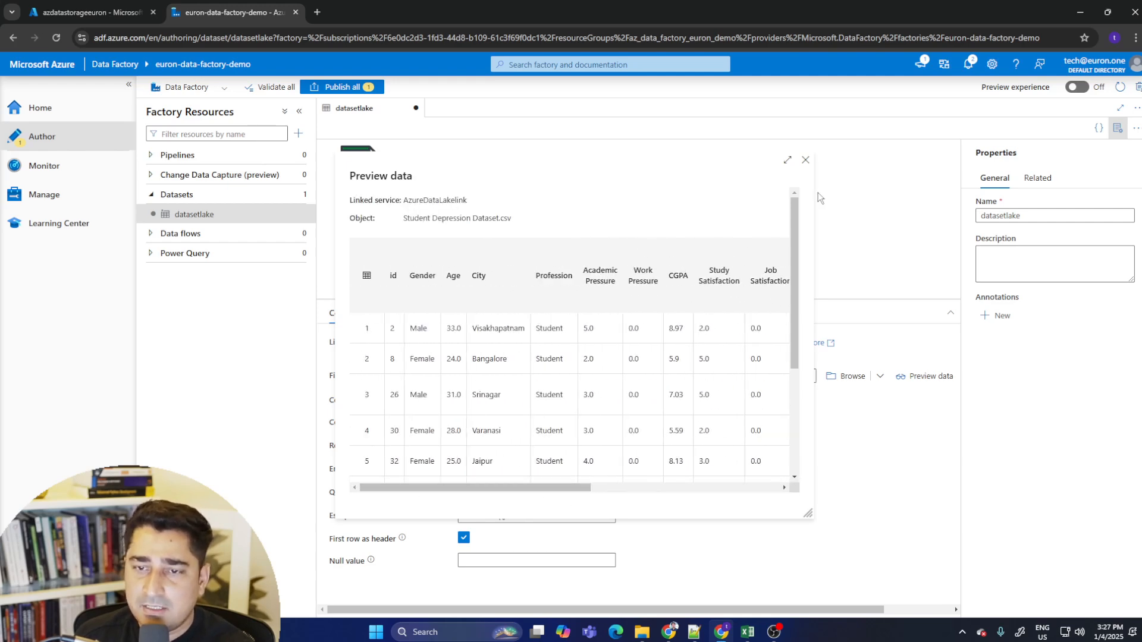
click(806, 161)
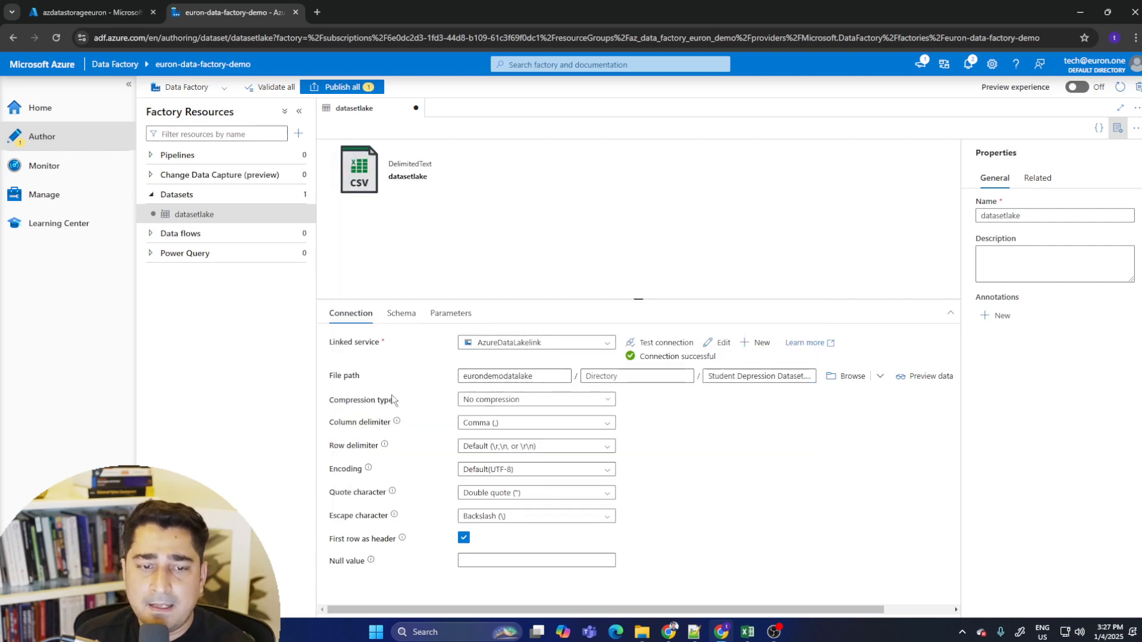
- Review the compression type, column delimiter, row delimiter and encoding options of the dataset
click(565, 400)
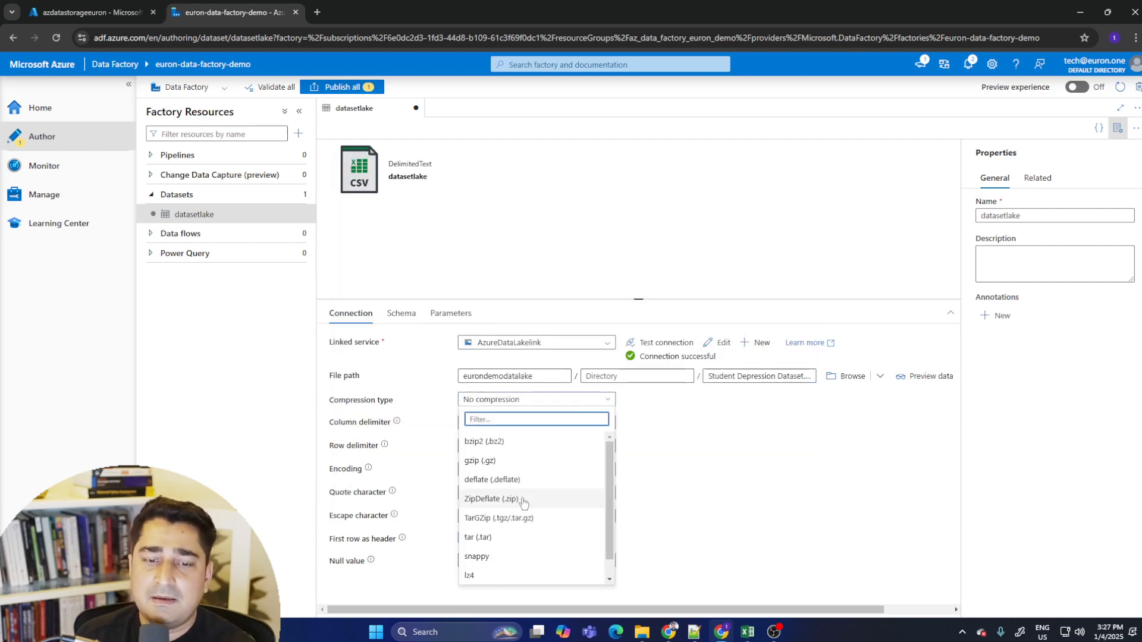
scroll(568, 485, down, 1)
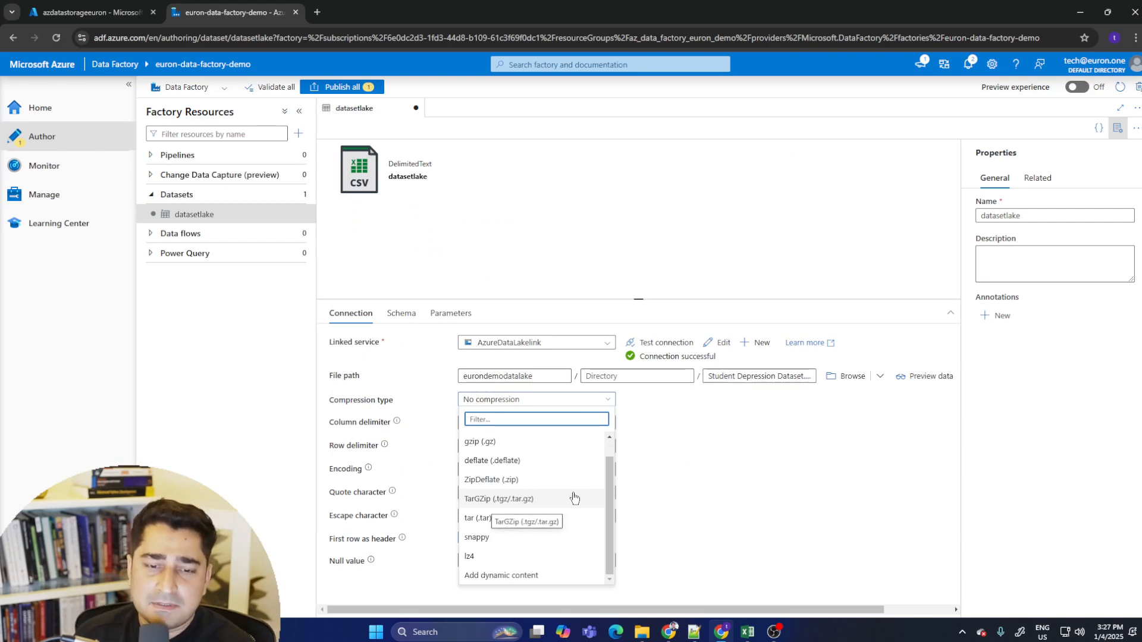
scroll(568, 530, up, 1)
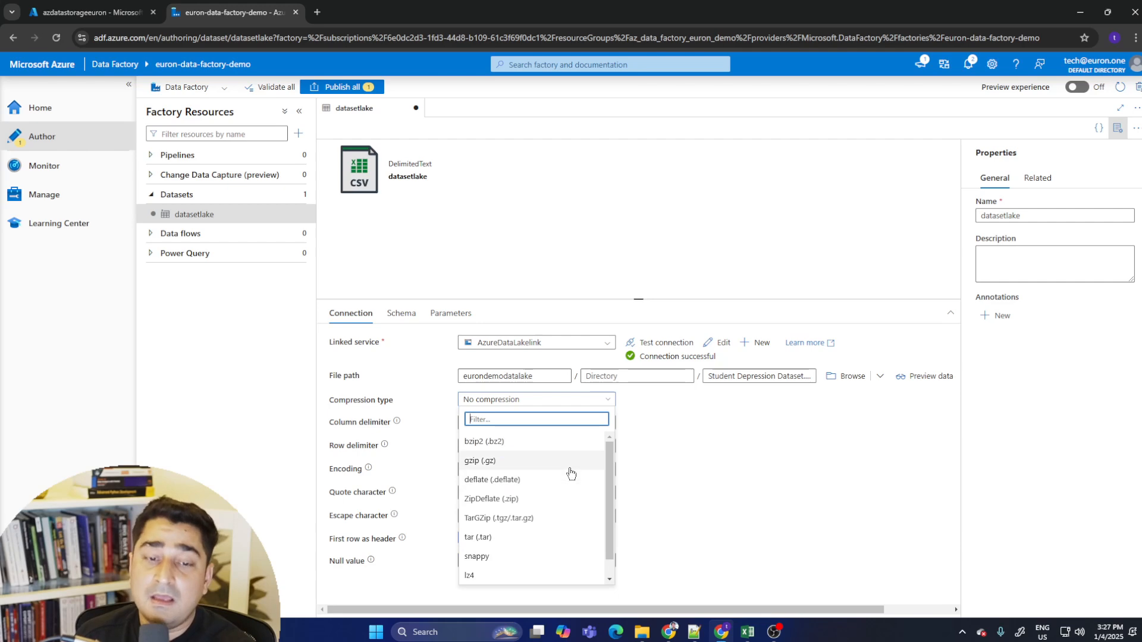
scroll(589, 509, down, 1)
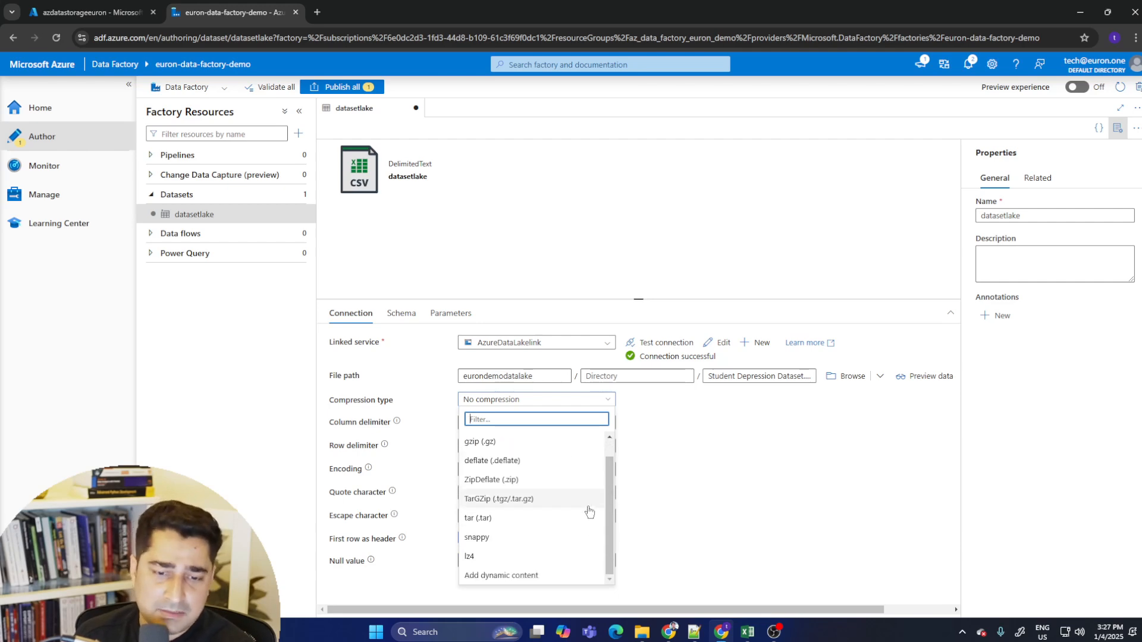
scroll(588, 510, up, 1)
click(790, 505)
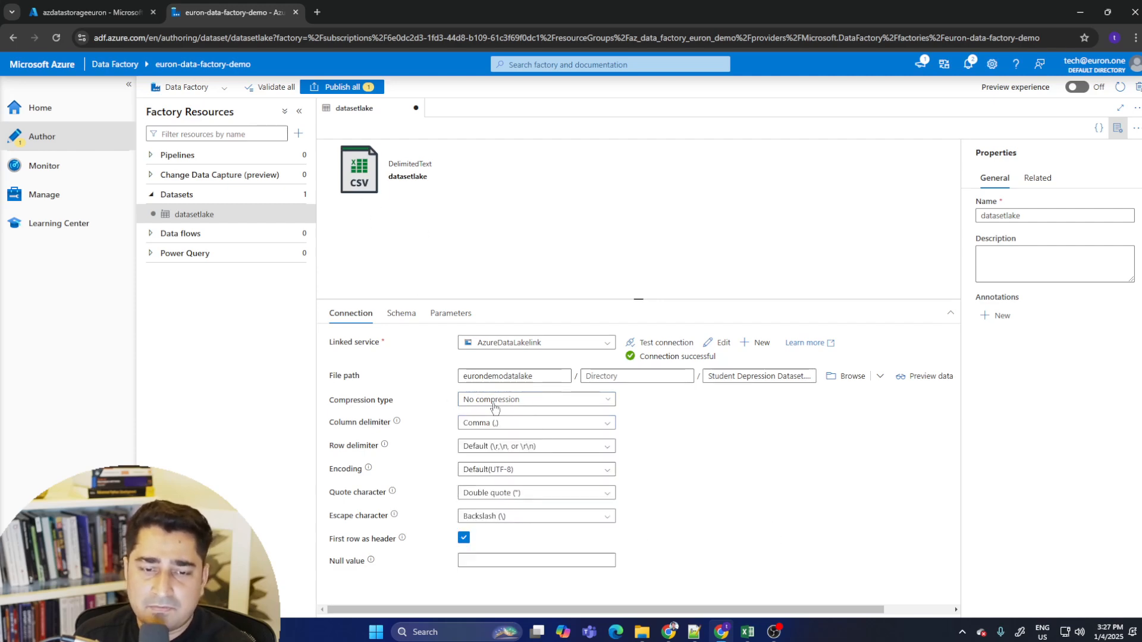
click(613, 424)
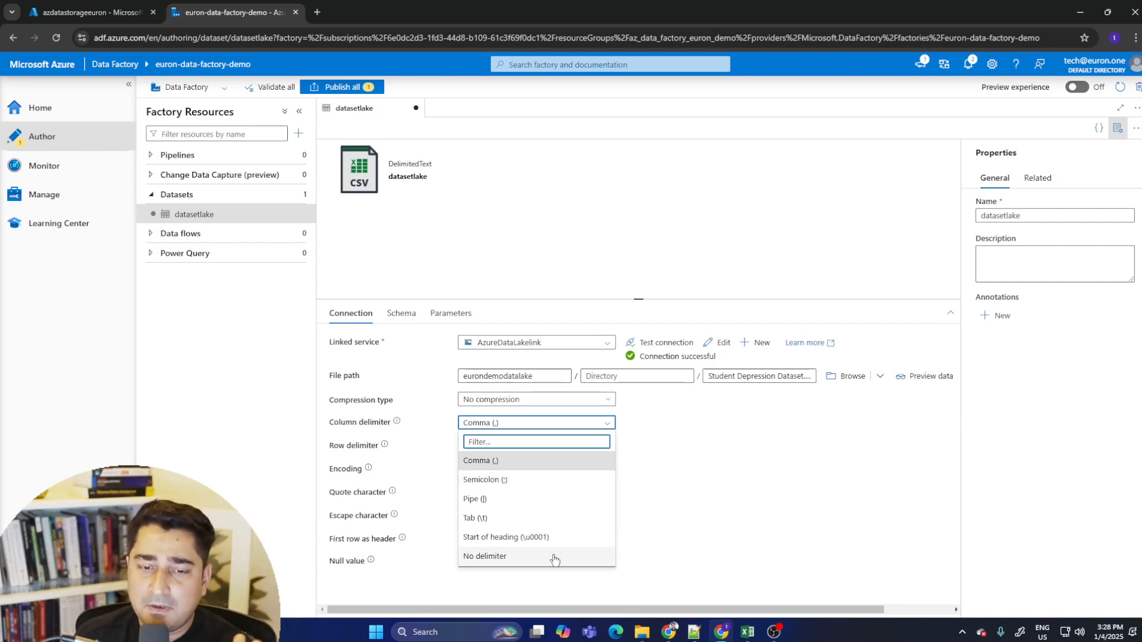
click(520, 462)
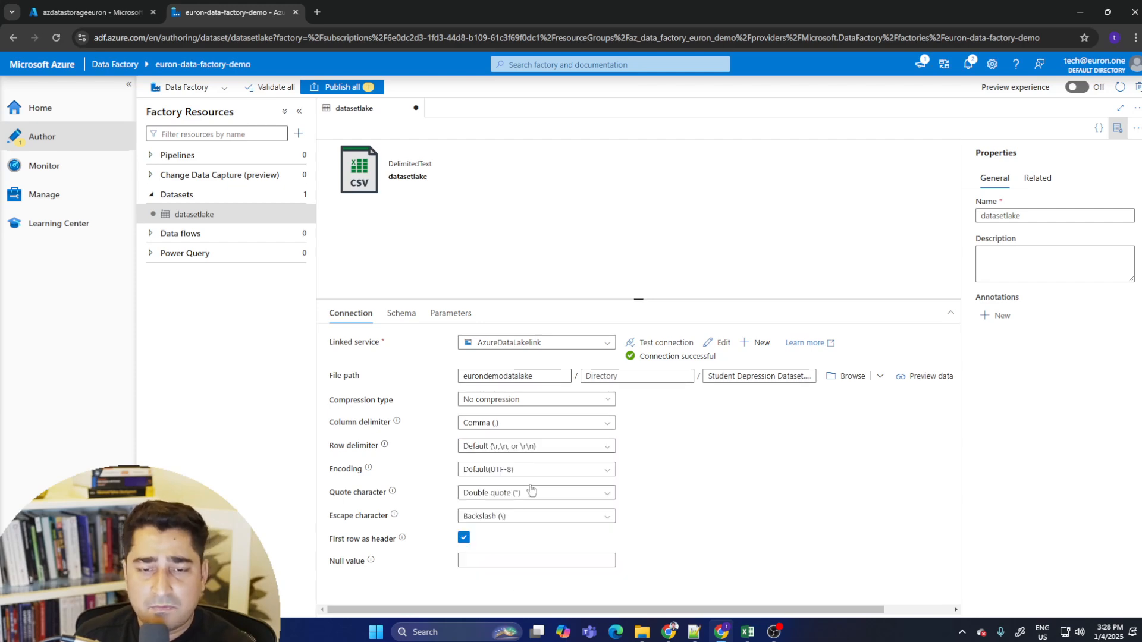
click(608, 448)
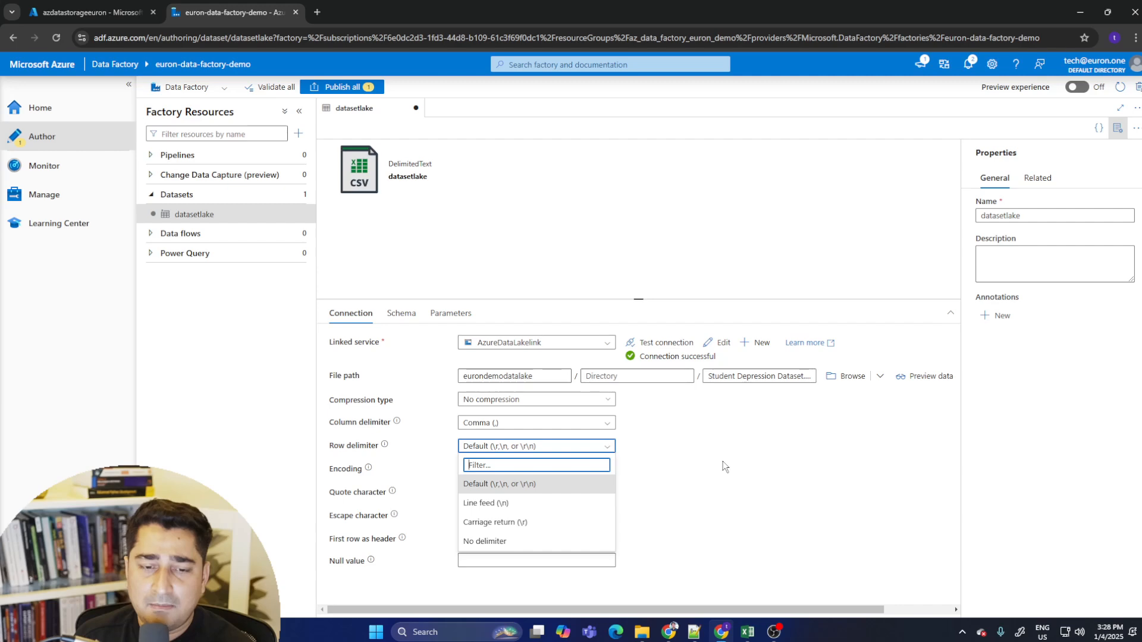
click(724, 466)
click(609, 471)
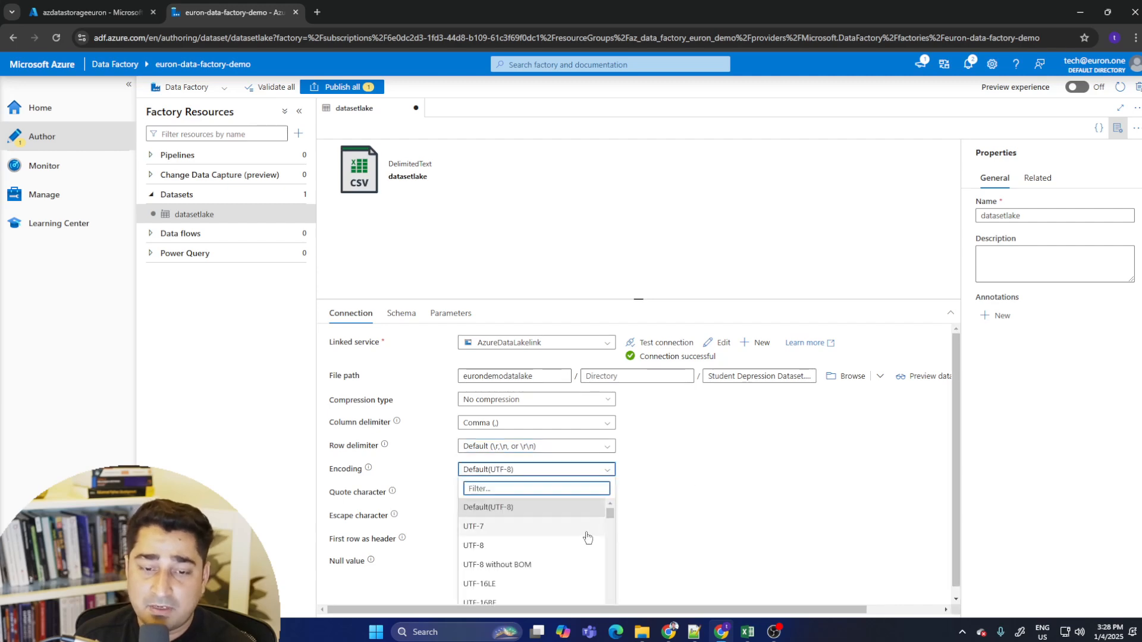
click(700, 517)
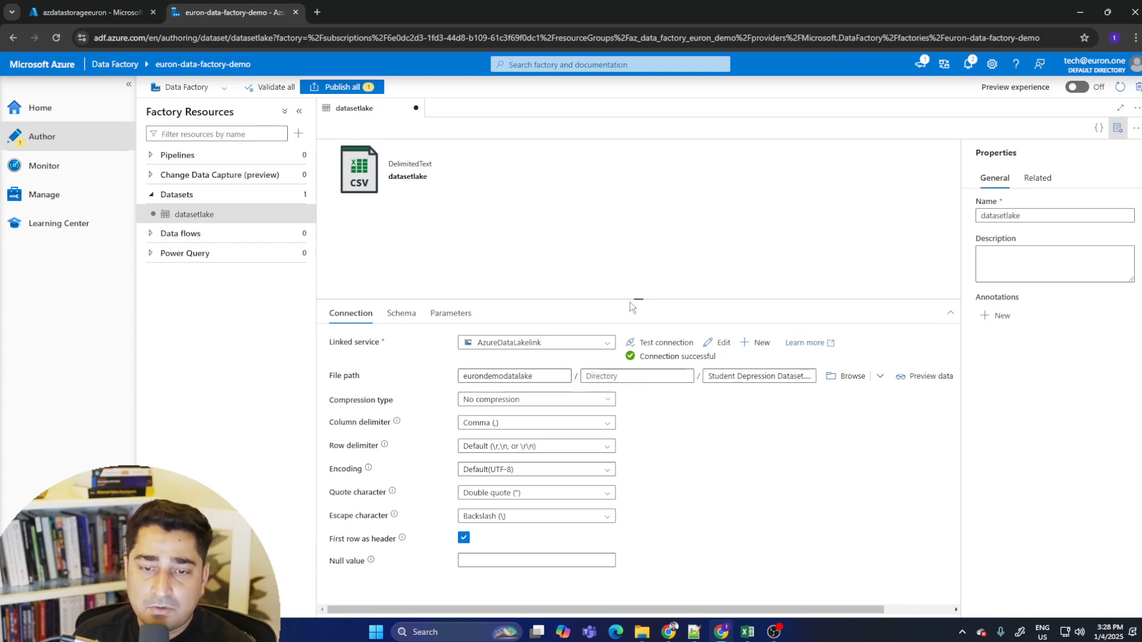
- Examine the dataset's schema columns and its parameters
drag(638, 299, 637, 181)
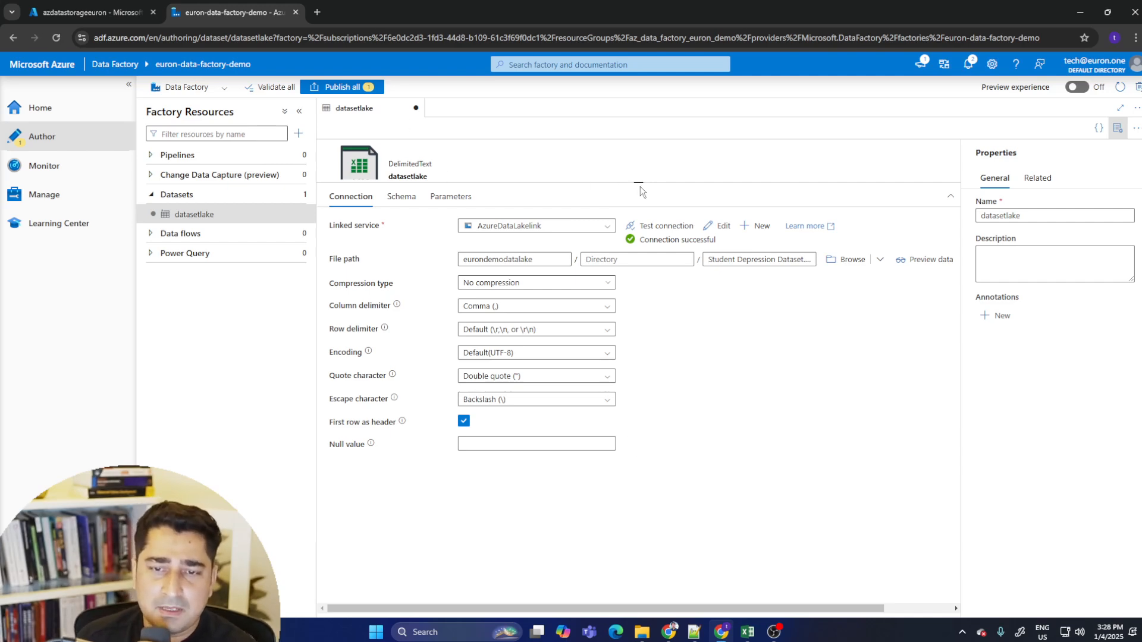
drag(640, 186, 639, 262)
click(401, 277)
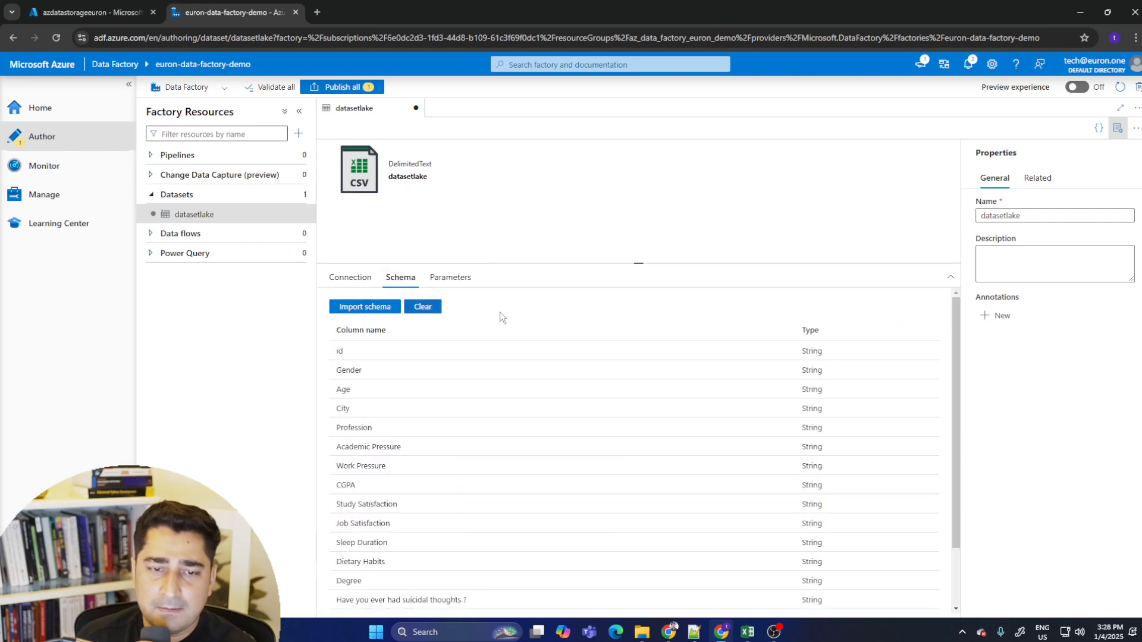
scroll(684, 429, down, 3)
scroll(624, 560, up, 3)
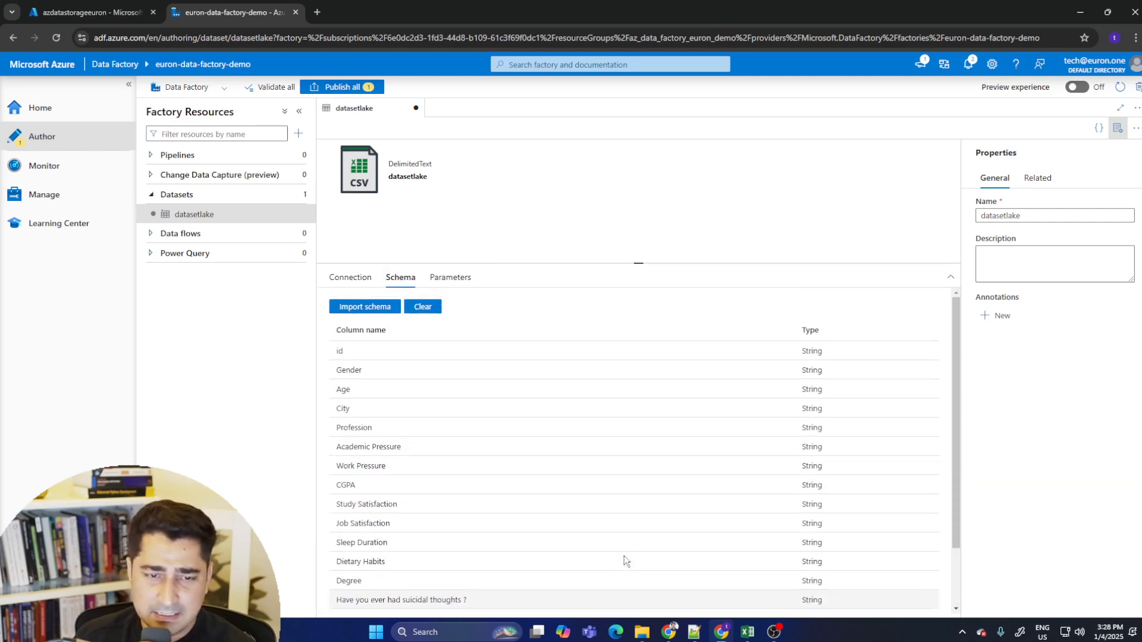
scroll(486, 460, down, 1)
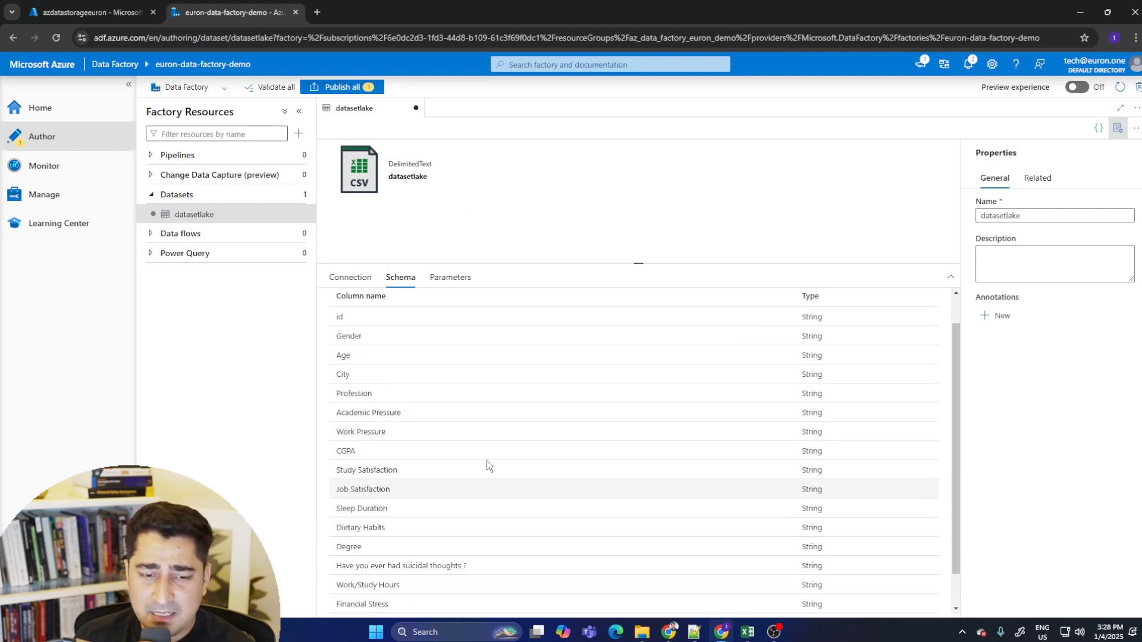
scroll(489, 434, down, 1)
scroll(685, 474, up, 3)
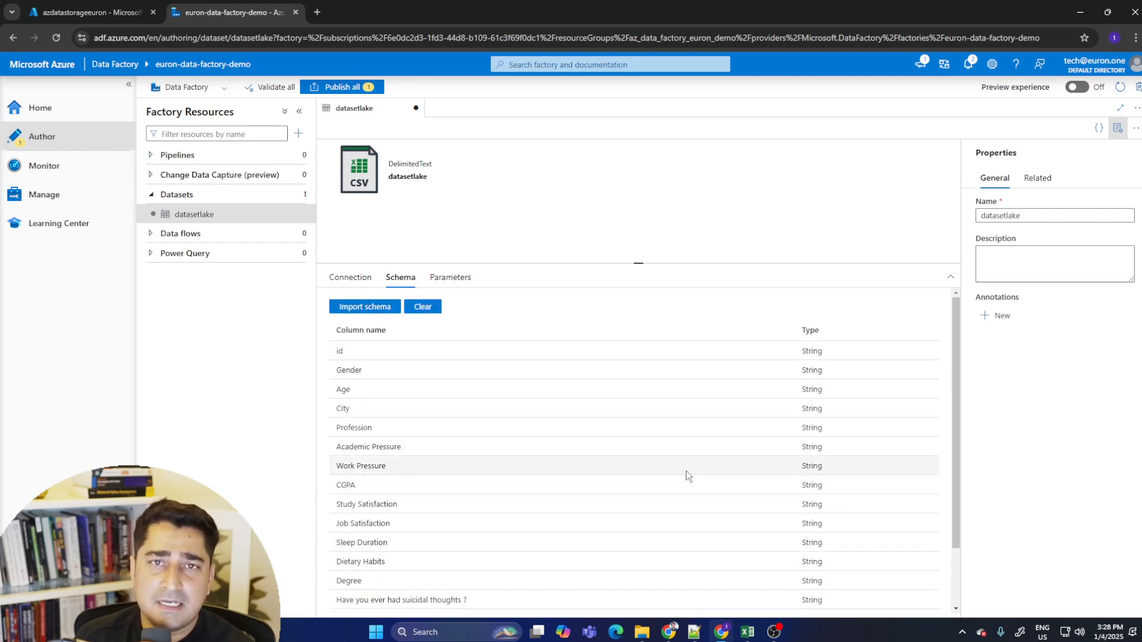
drag(335, 329, 429, 560)
click(469, 476)
scroll(601, 464, down, 2)
scroll(538, 499, up, 2)
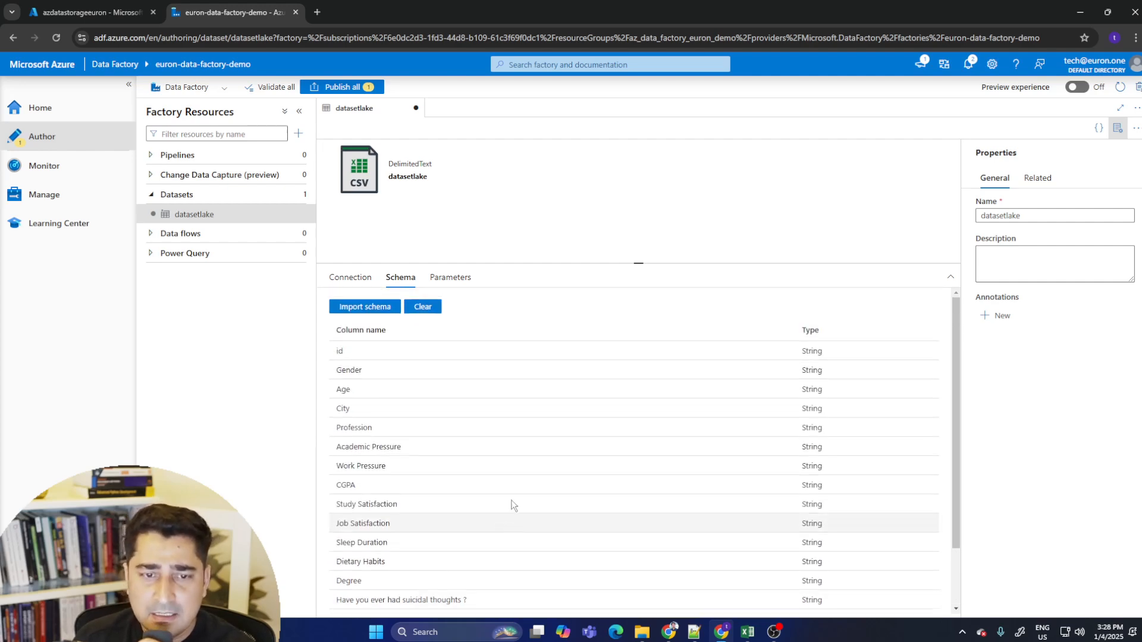
click(452, 278)
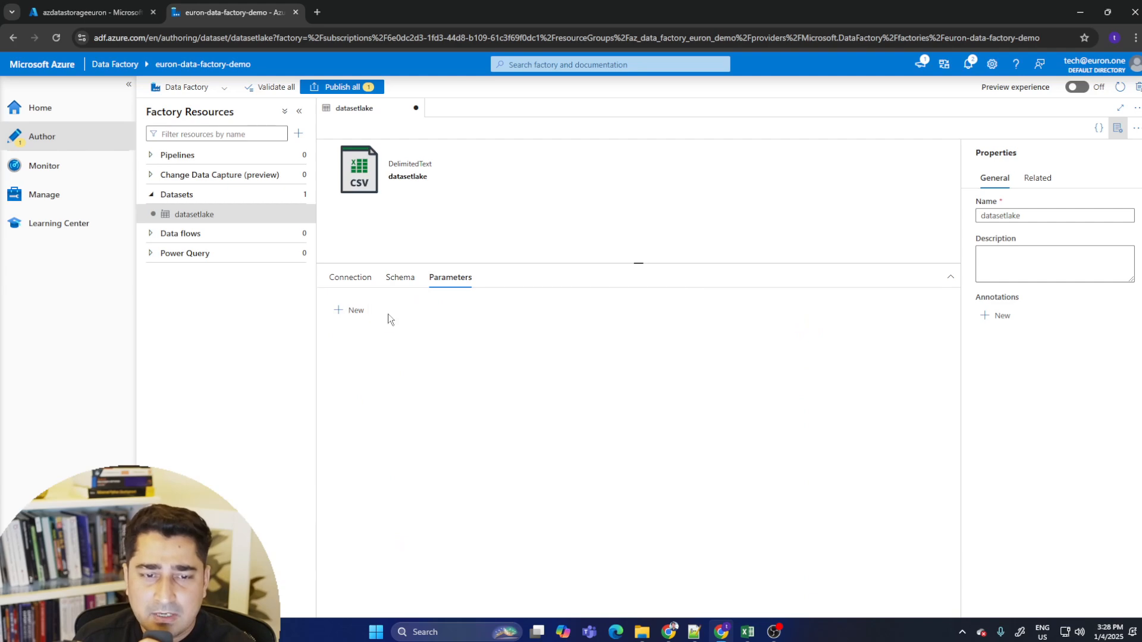
click(350, 278)
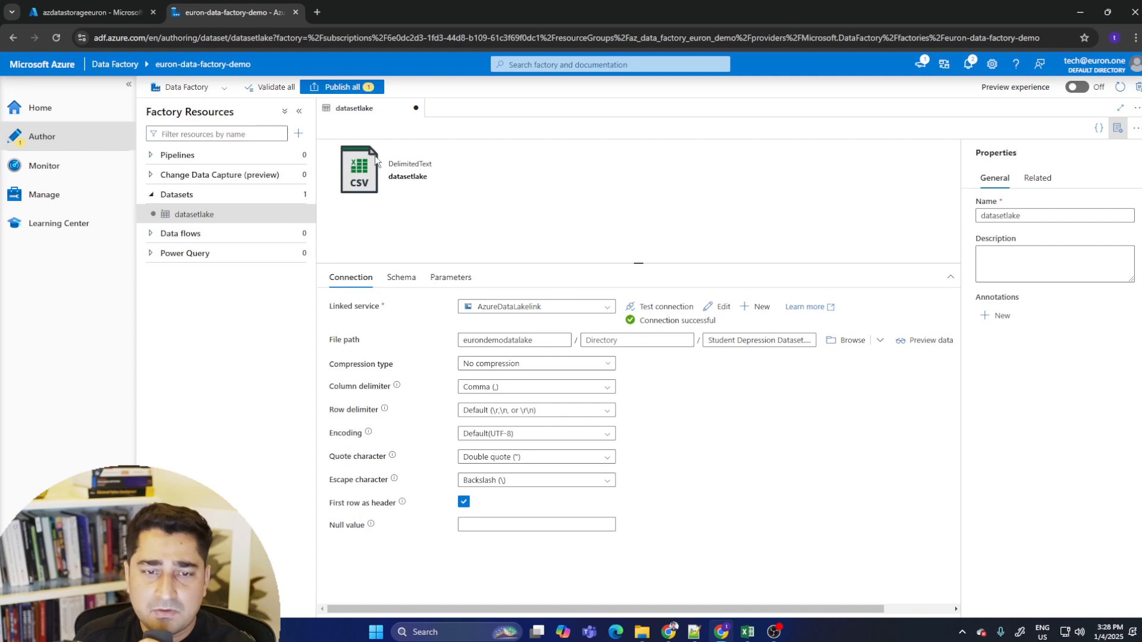
- Publish all pending changes, including the datasetlake dataset
click(363, 88)
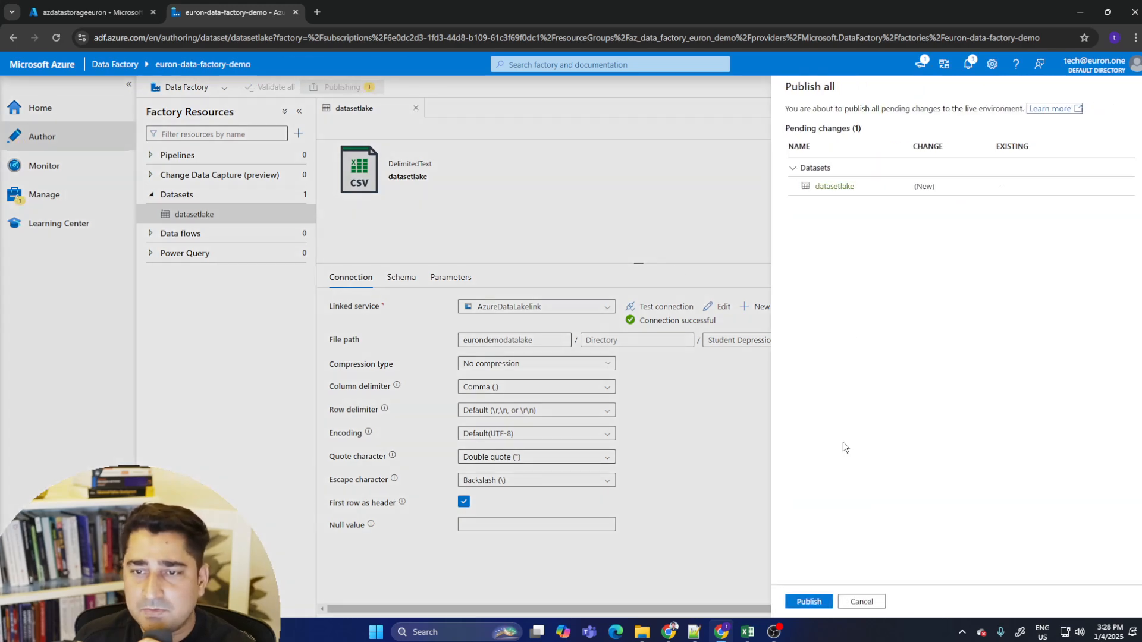
click(804, 602)
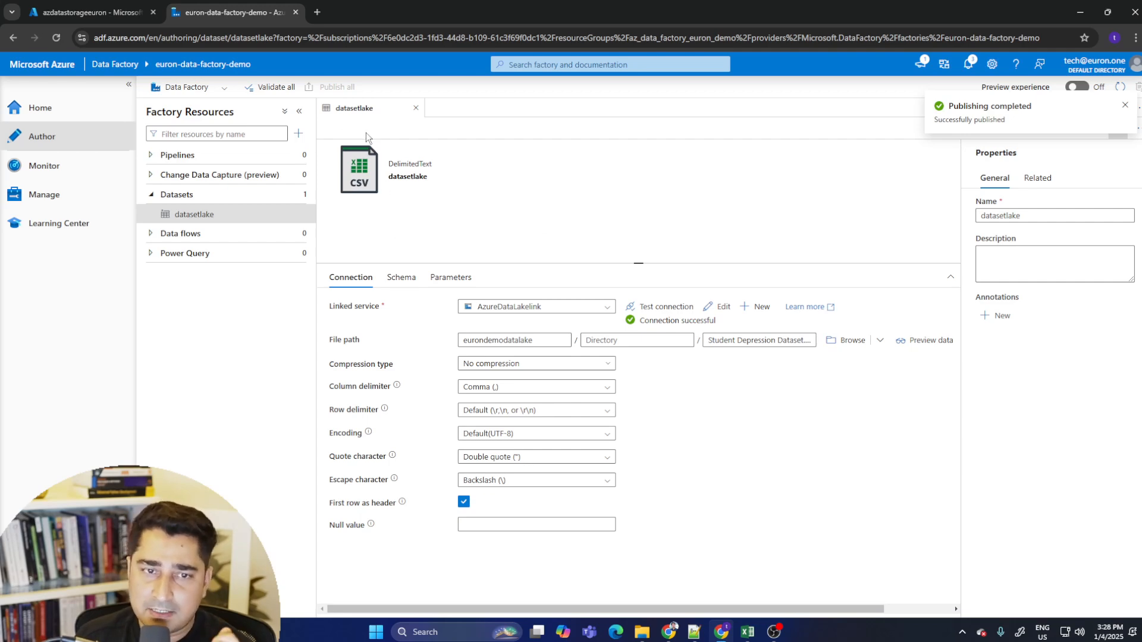
- Create a new Azure Blob Storage dataset in DelimitedText format
click(301, 195)
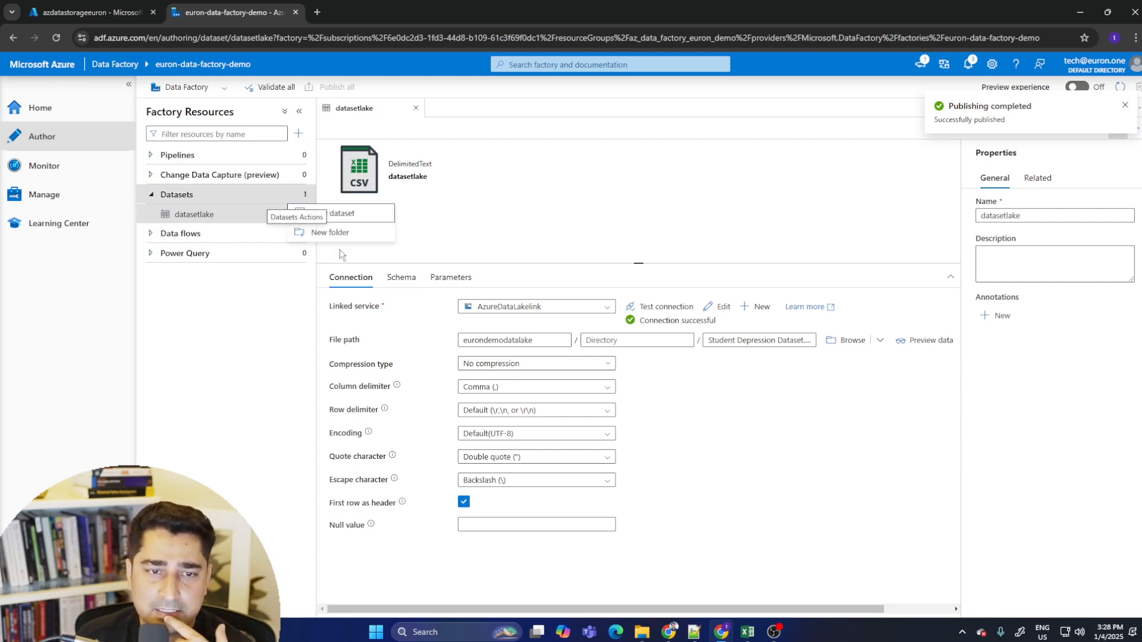
click(357, 213)
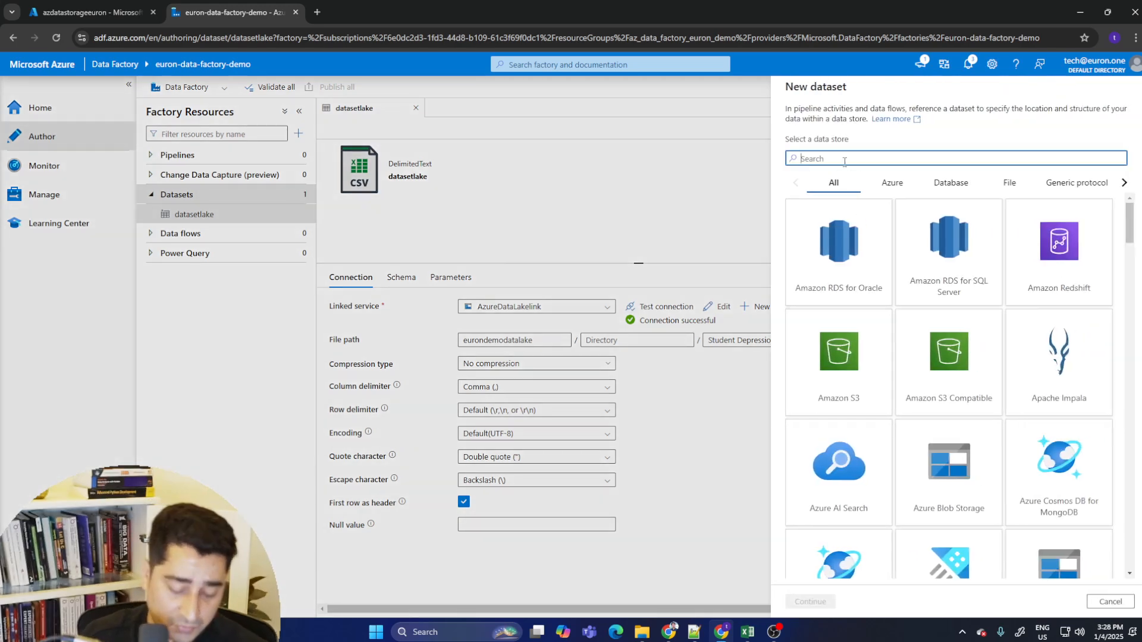
text(blo)
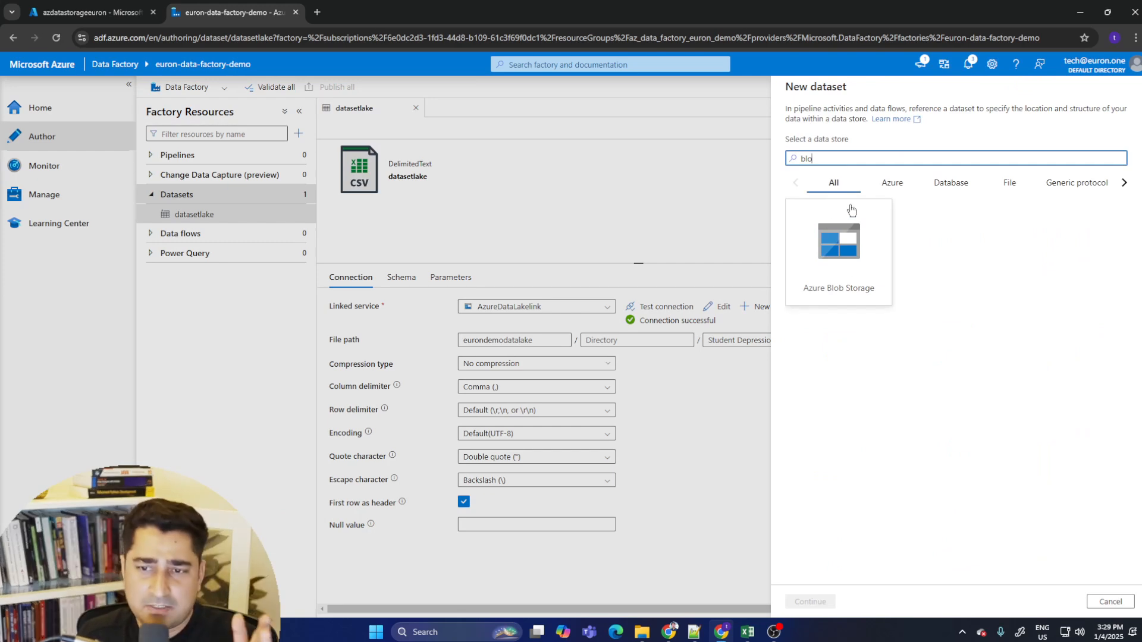
click(843, 278)
click(825, 602)
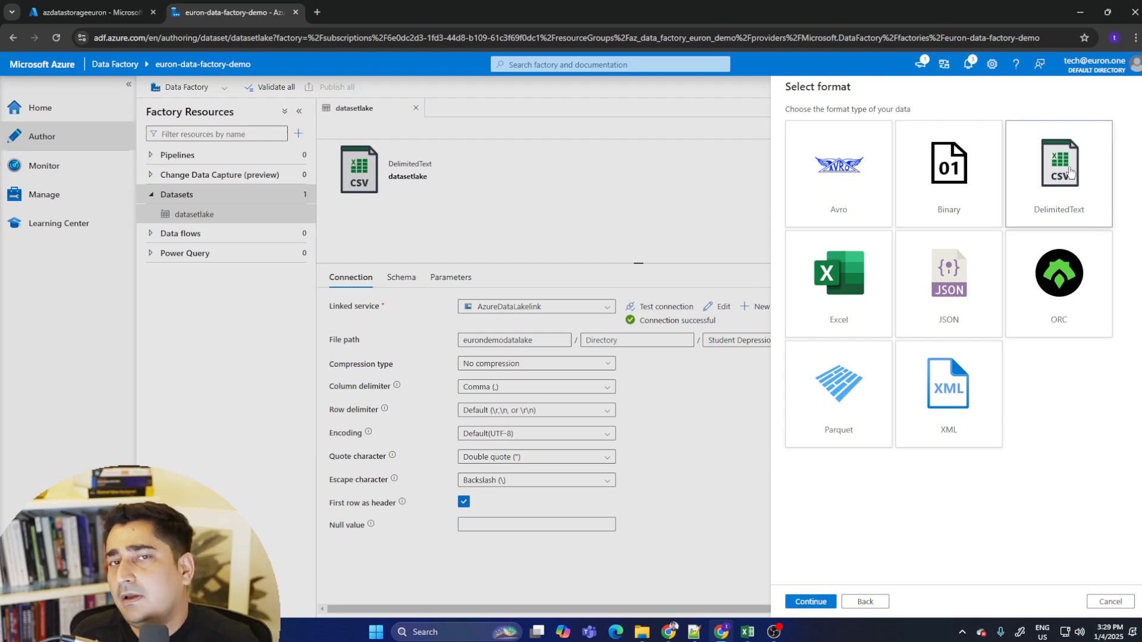
click(834, 602)
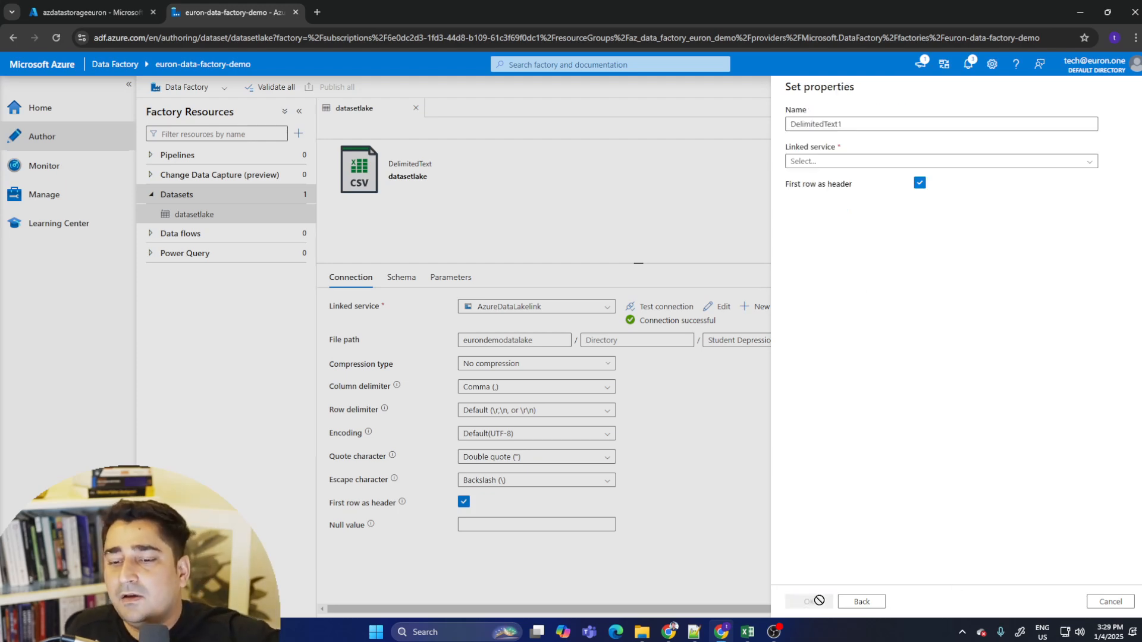
- Name the dataset Datasetblob and select the AzureBloblink linked service
drag(879, 125, 699, 126)
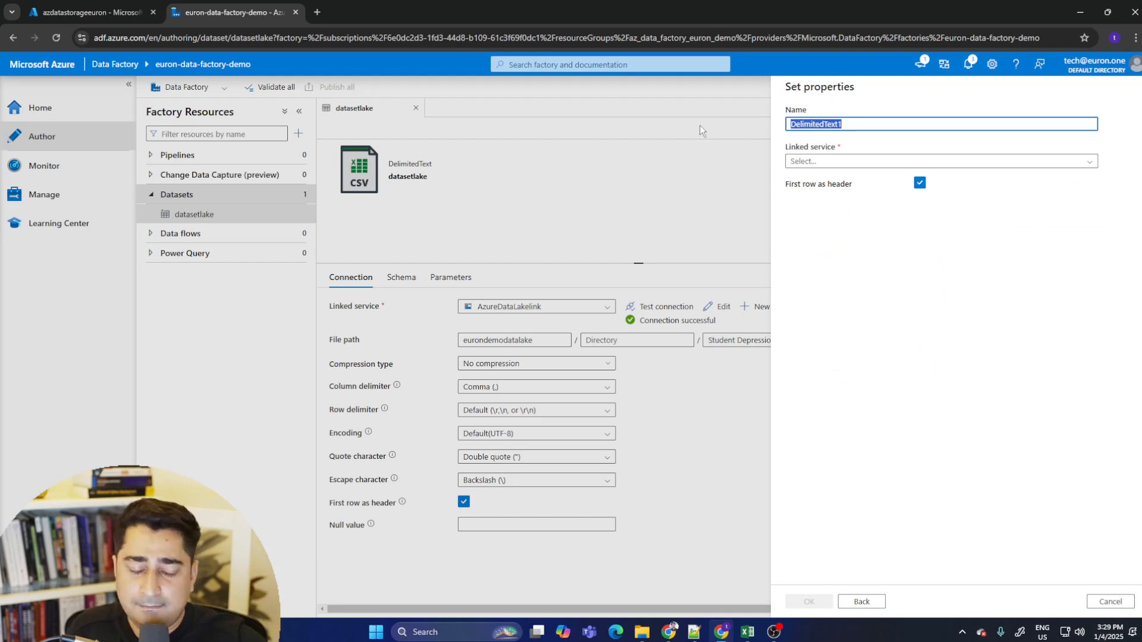
text(D)
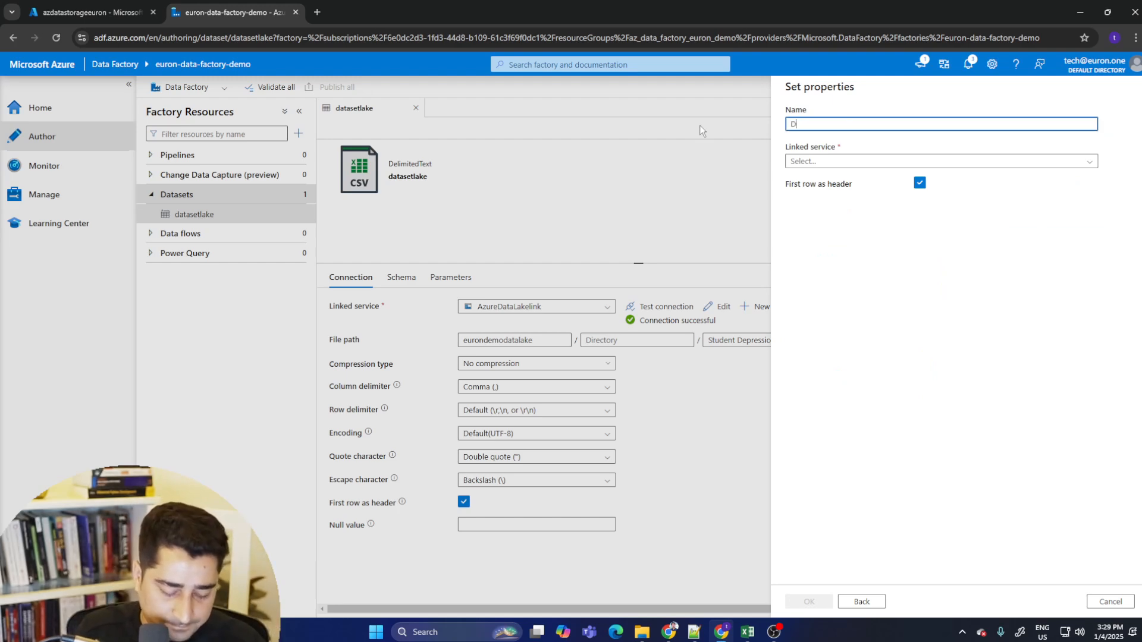
text(atasetblob)
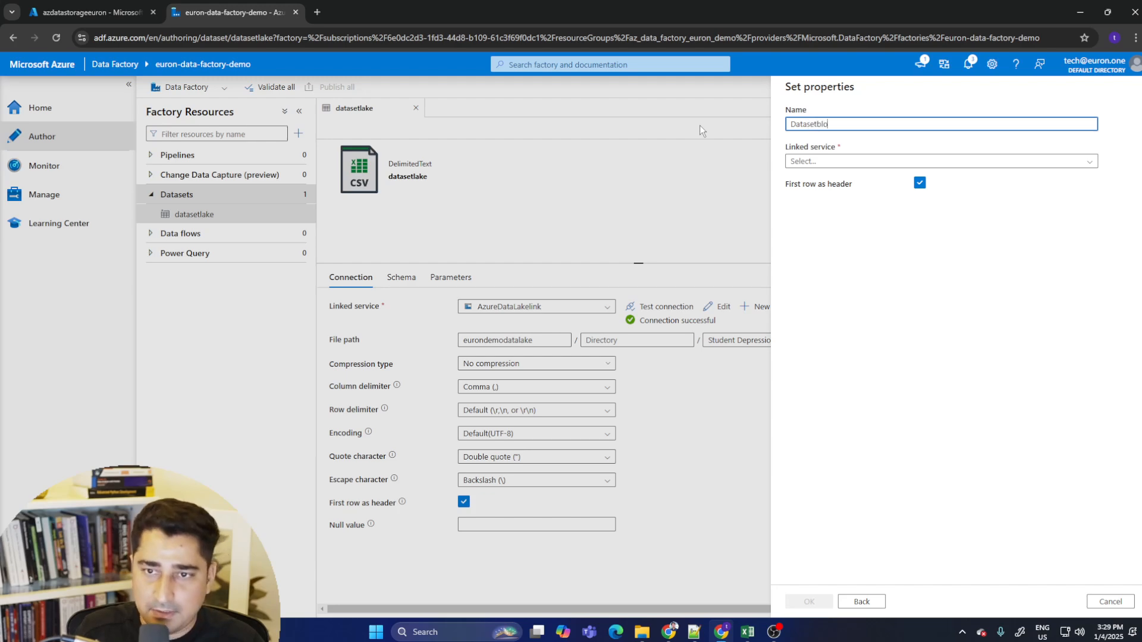
click(838, 163)
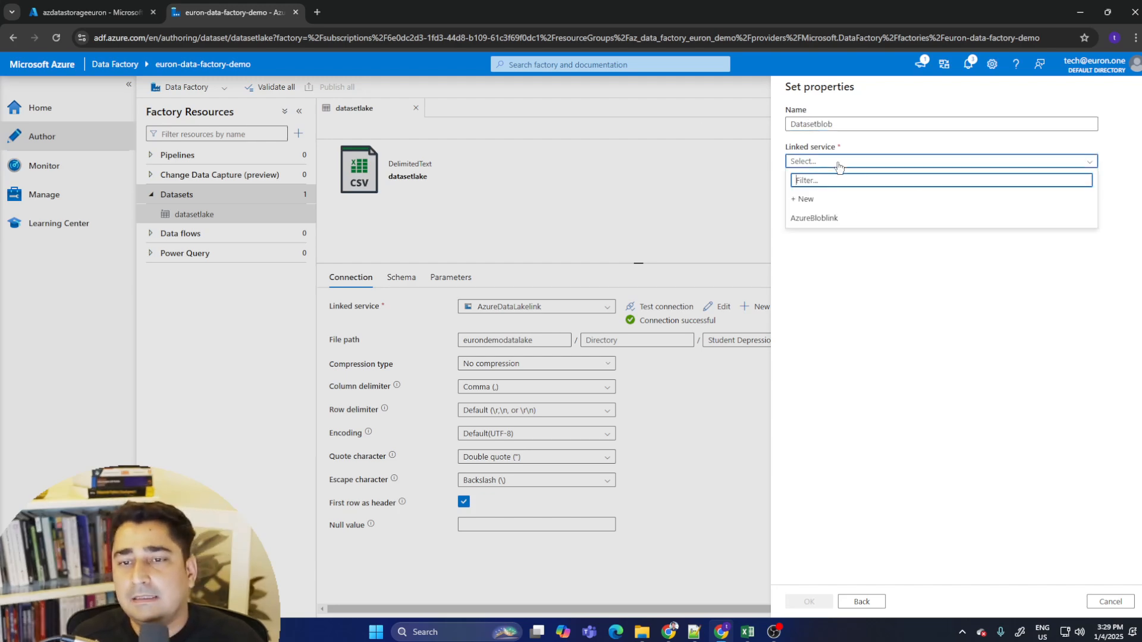
click(872, 218)
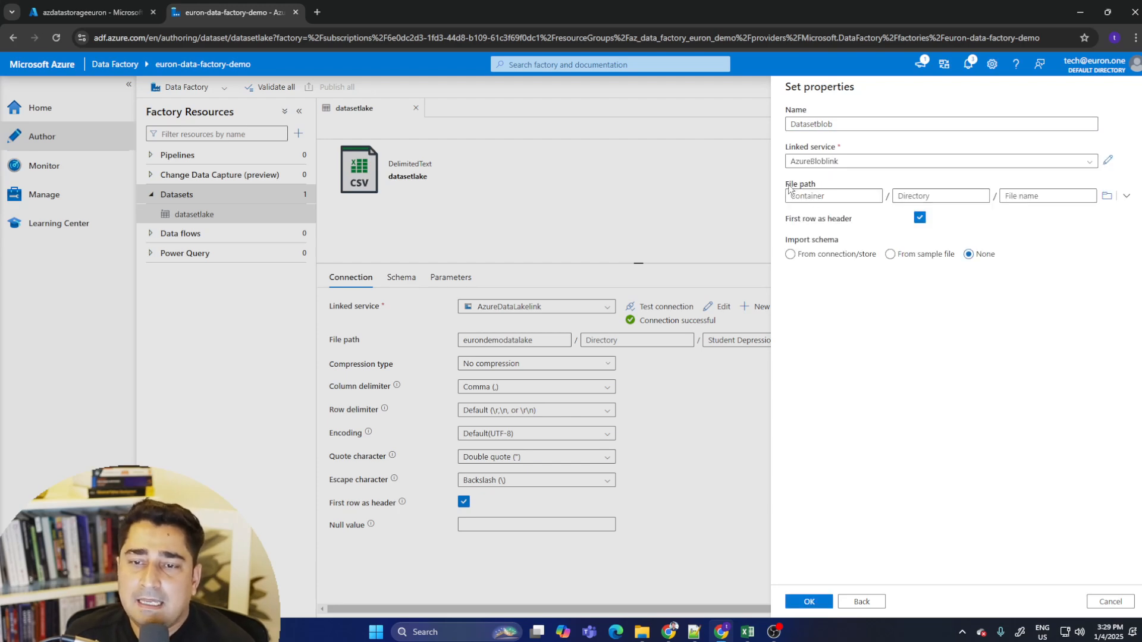
- Browse to and select the eurondemoblobstorage container as the dataset's file path
click(1106, 196)
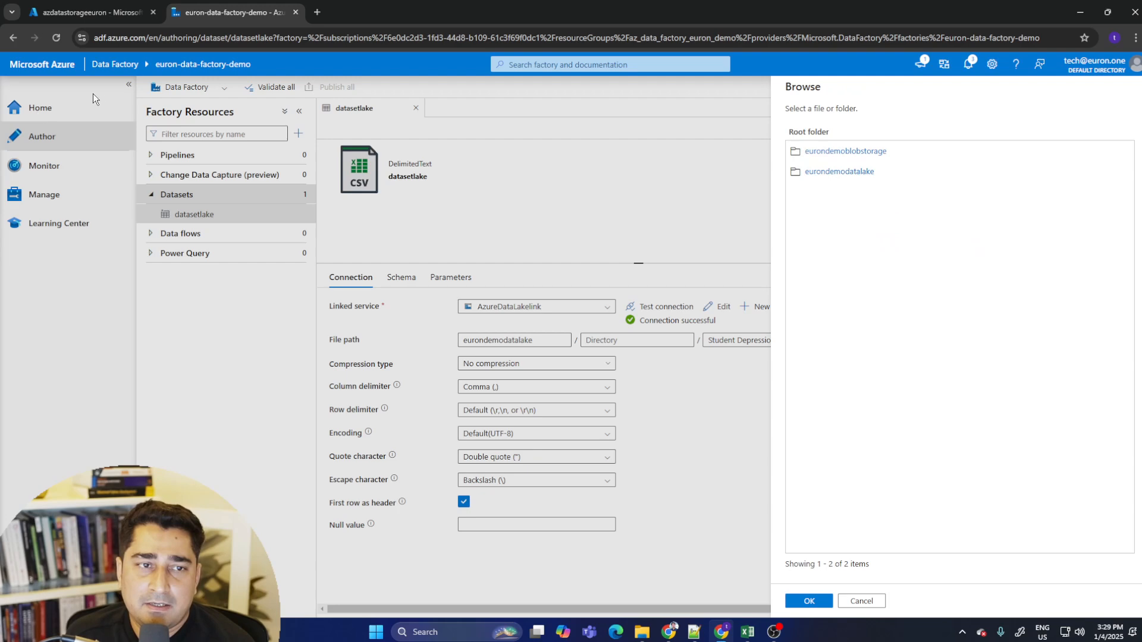
click(89, 12)
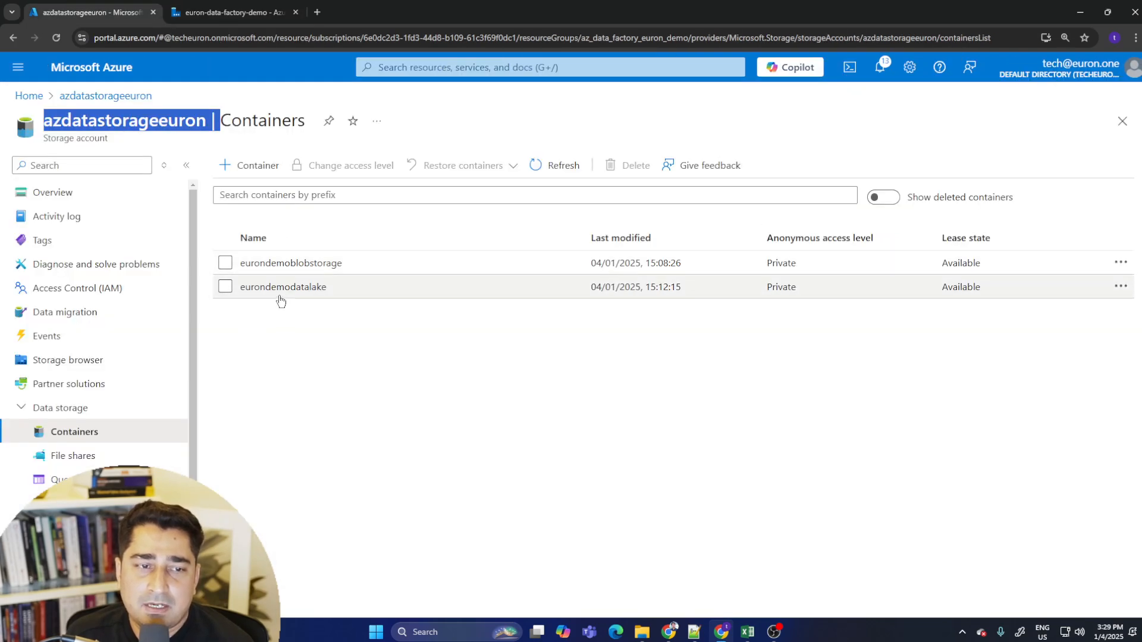
click(204, 6)
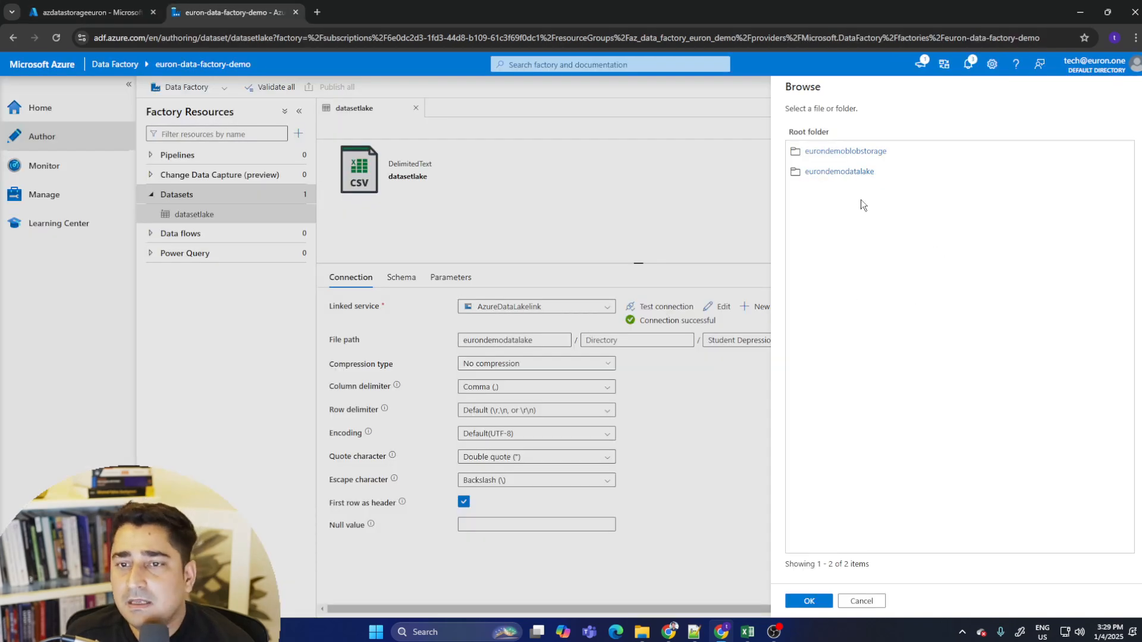
click(859, 152)
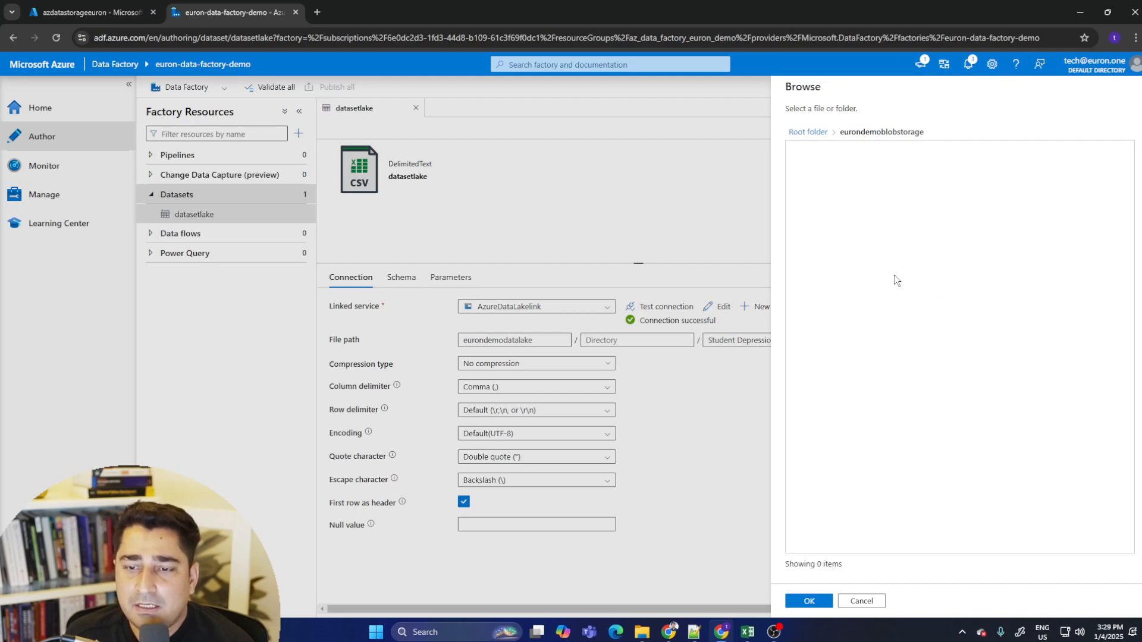
click(810, 602)
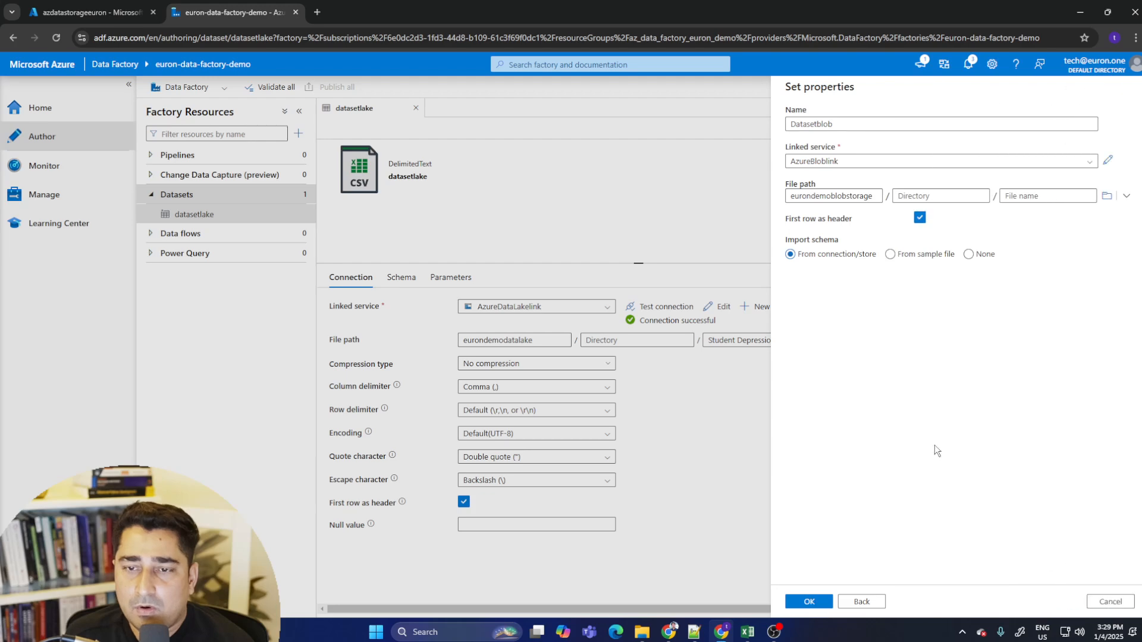
- Set the dataset's file name to finaldatainblob.txt
click(872, 197)
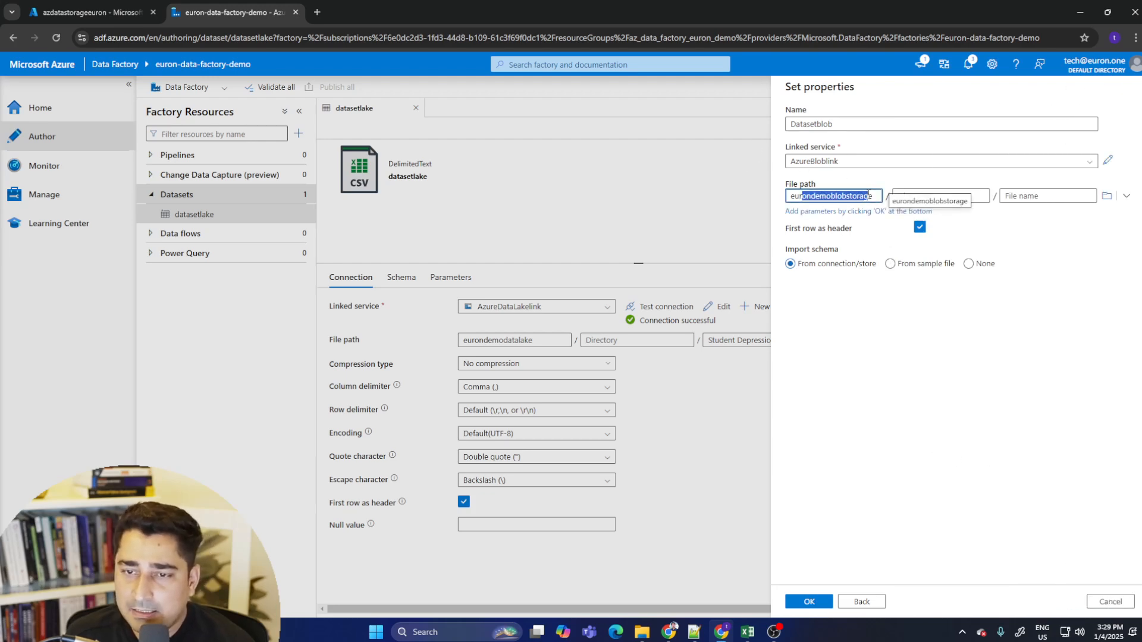
click(933, 195)
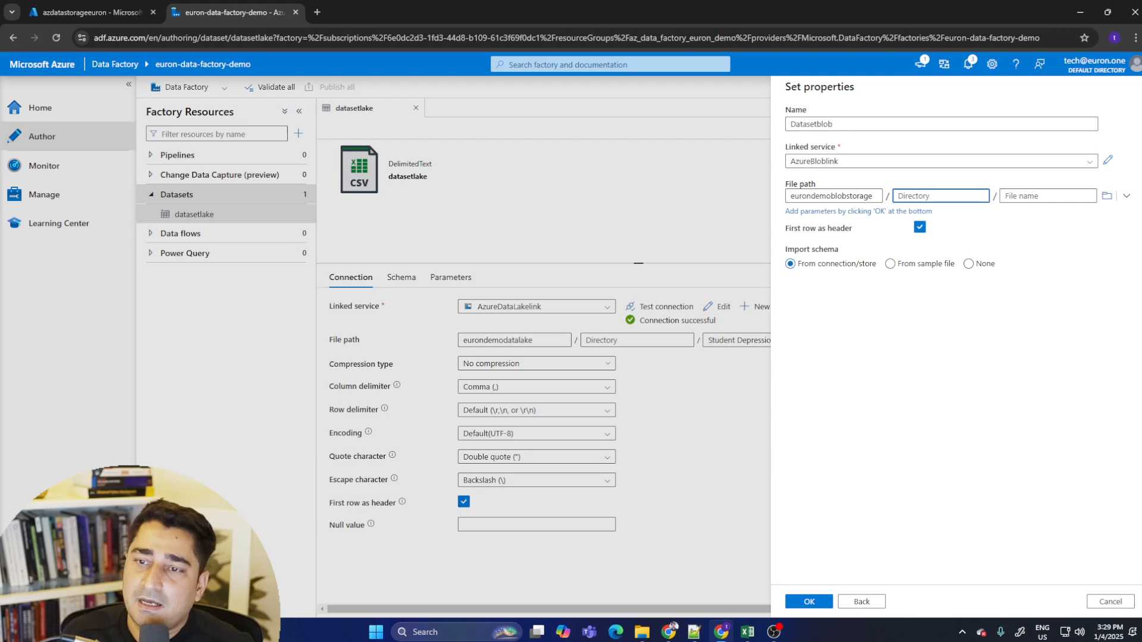
click(1039, 195)
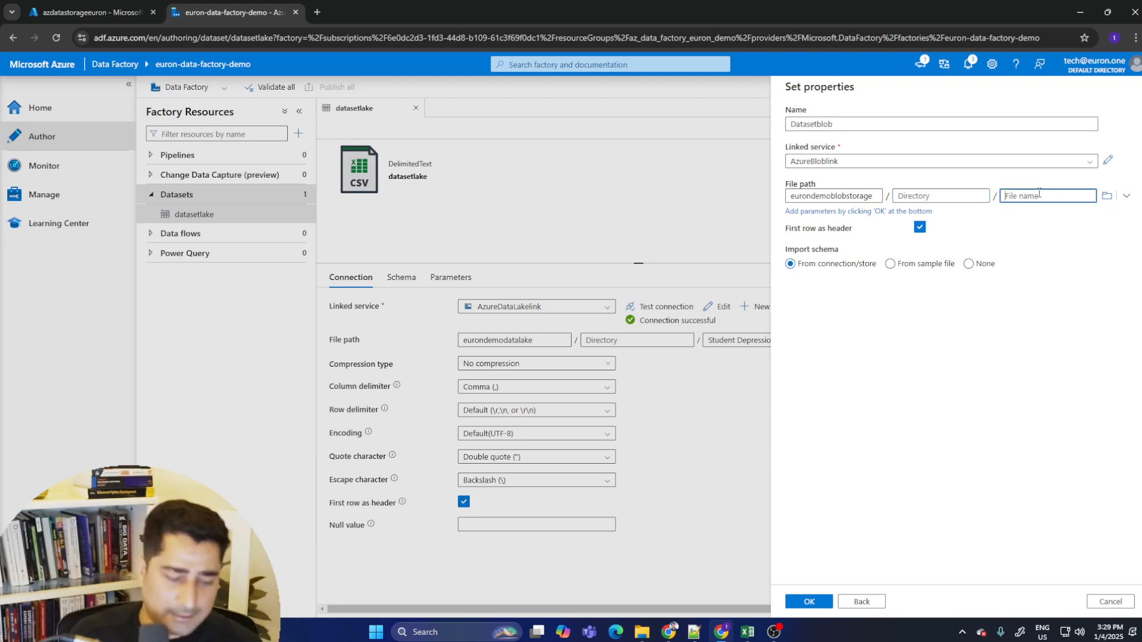
text(finaldatainblob.csv)
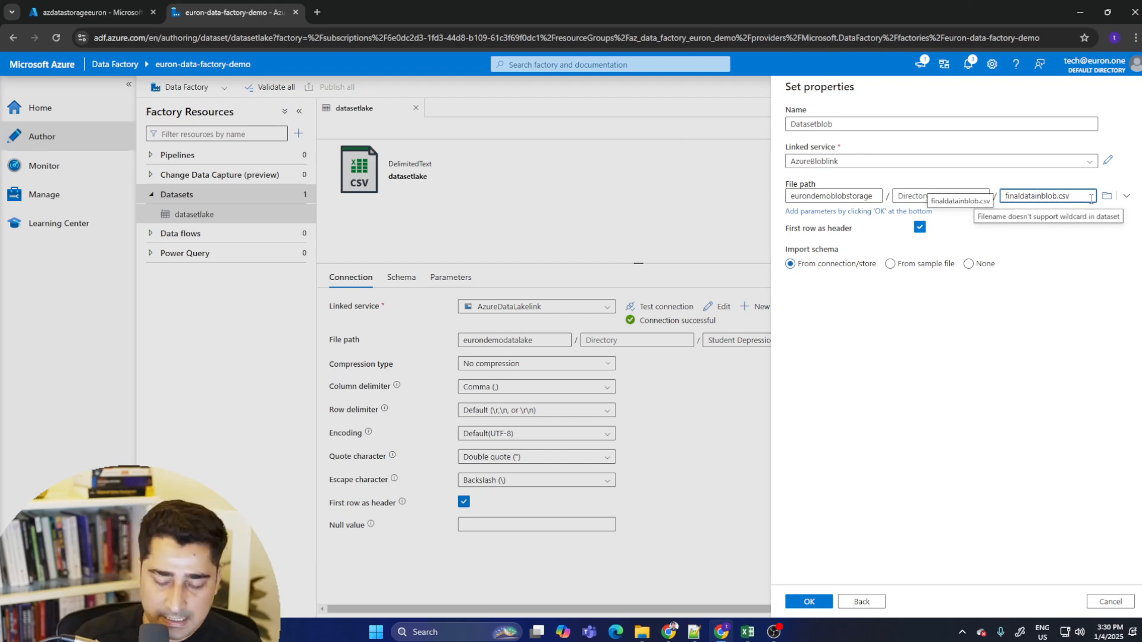
key(BackSpace)
key(BackSpace)
key(BackSpace)
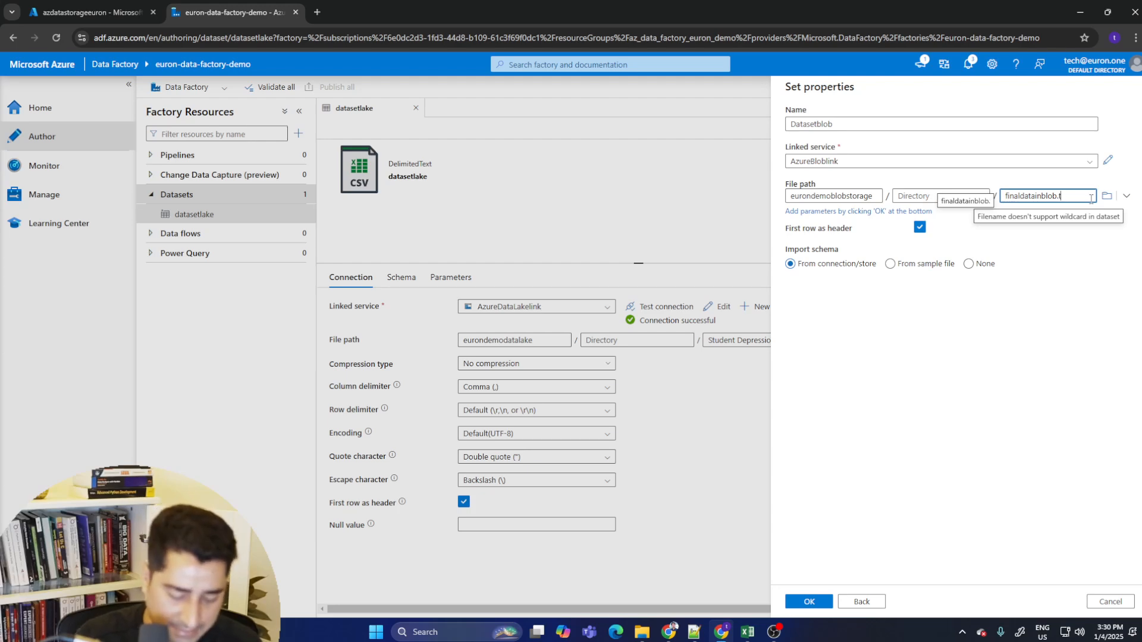
click(923, 322)
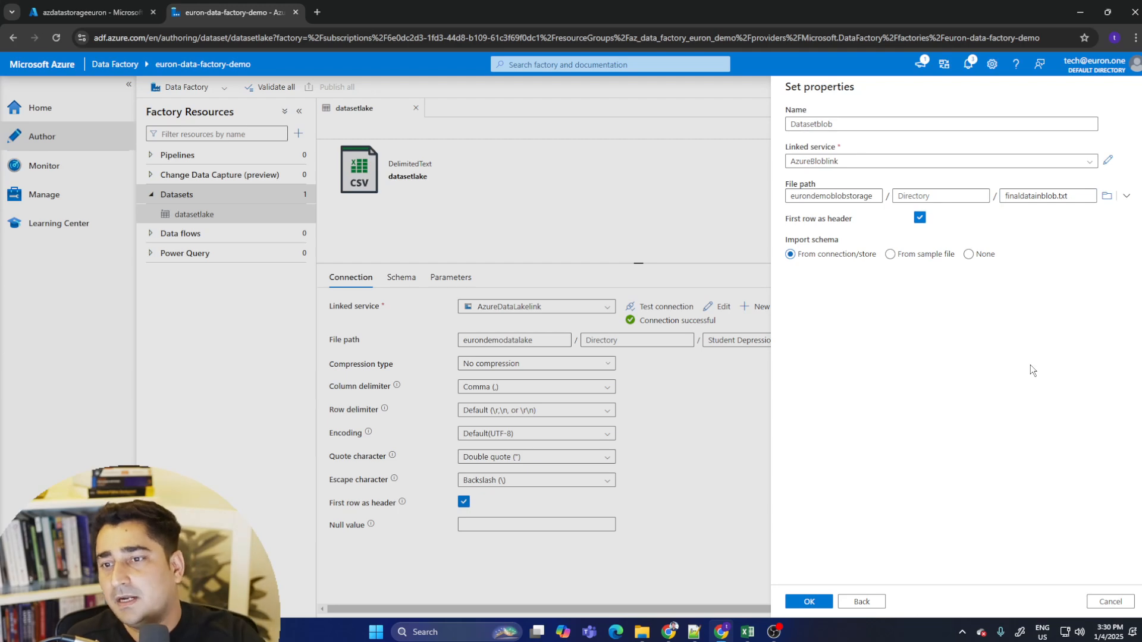
- Set the import schema to None, turn off First row as header, and create the dataset
click(806, 603)
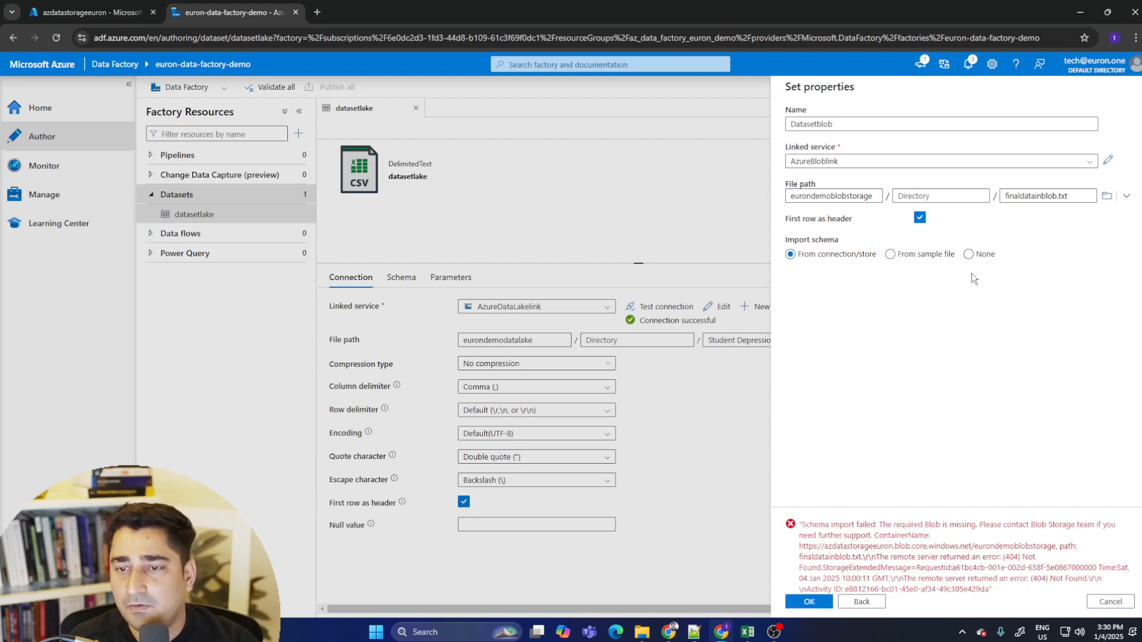
click(969, 254)
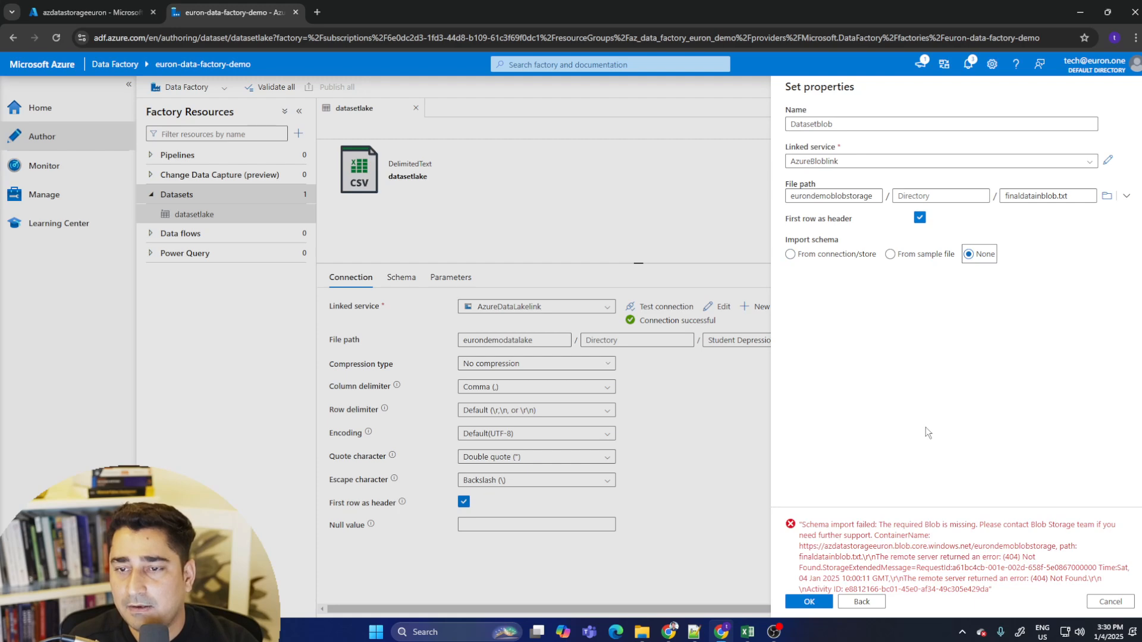
click(920, 218)
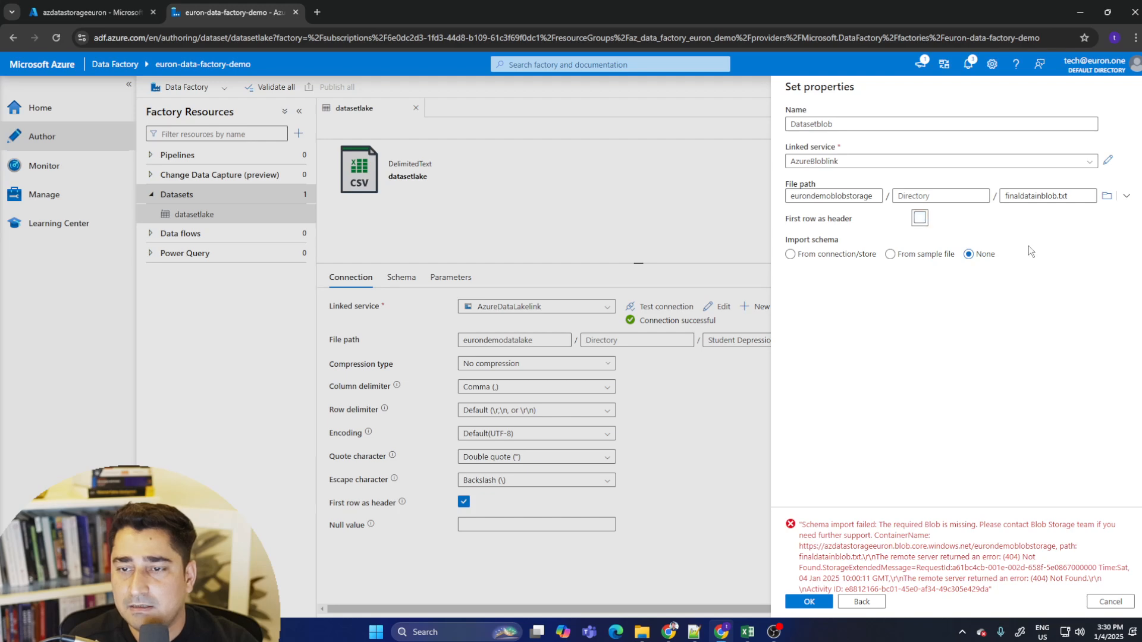
click(808, 602)
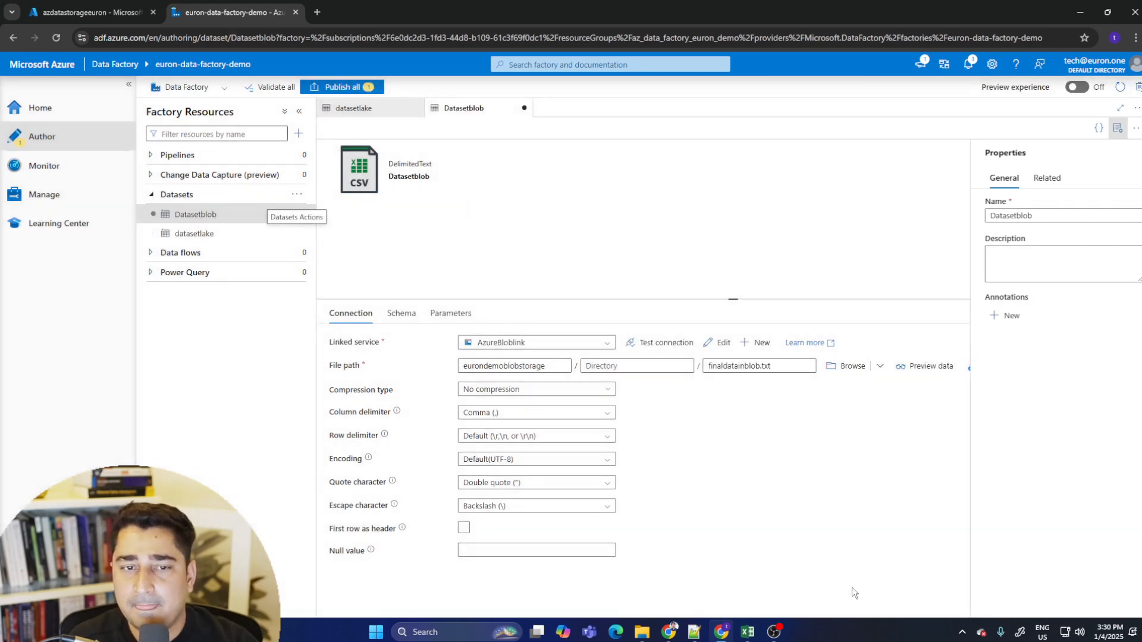
- Test the blob dataset's connection and inspect the eurondemoblobstorage container in the storage account
click(652, 344)
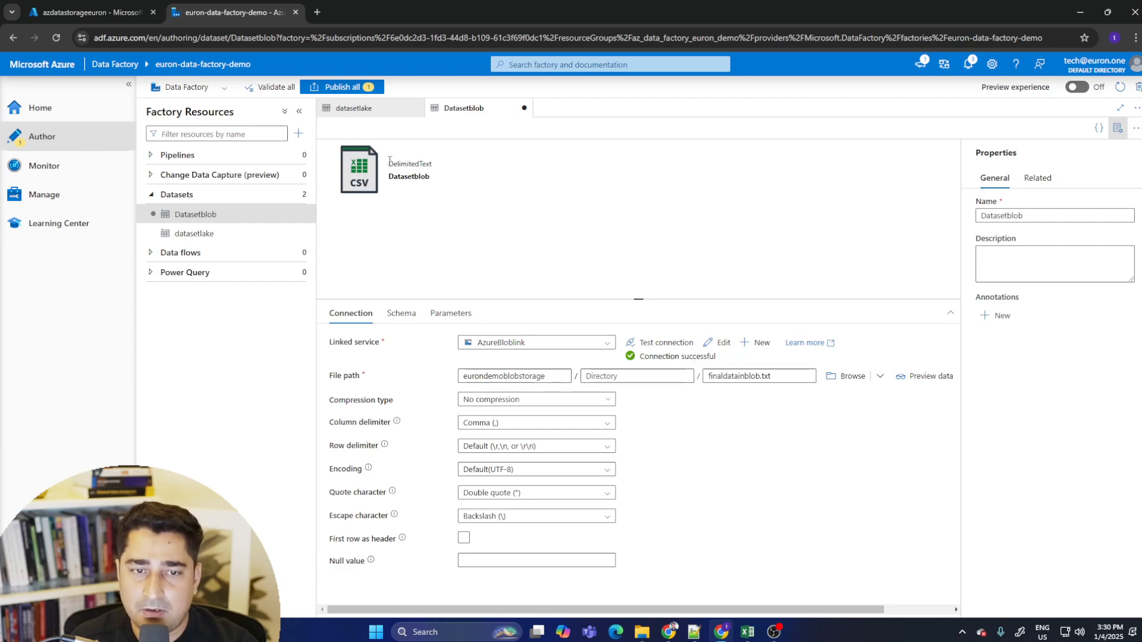
drag(390, 161, 431, 177)
click(113, 13)
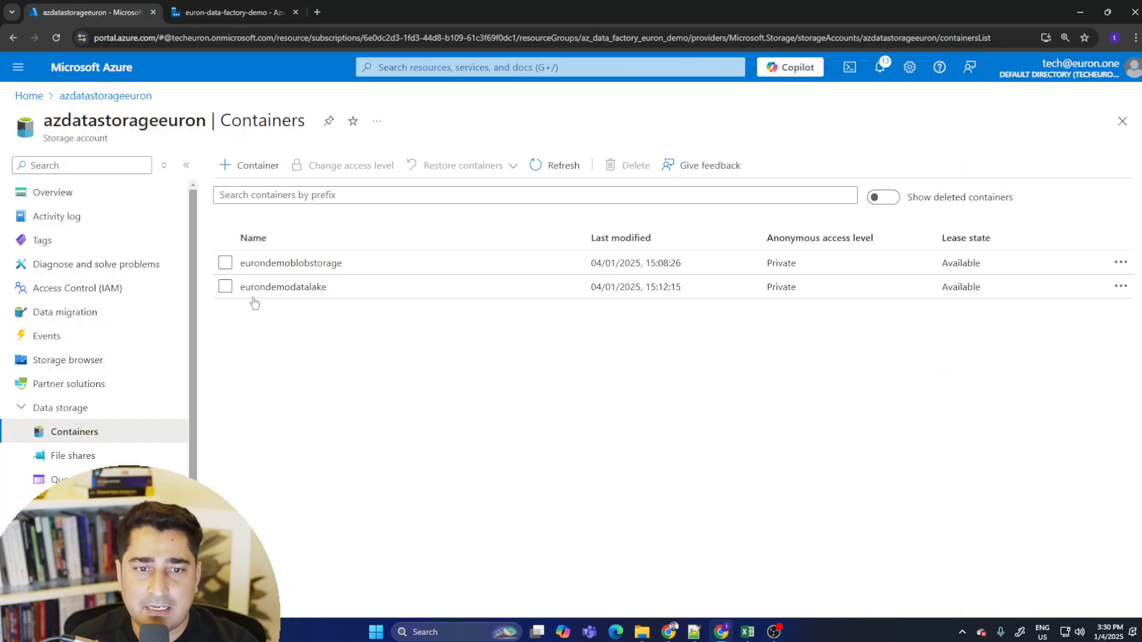
click(303, 263)
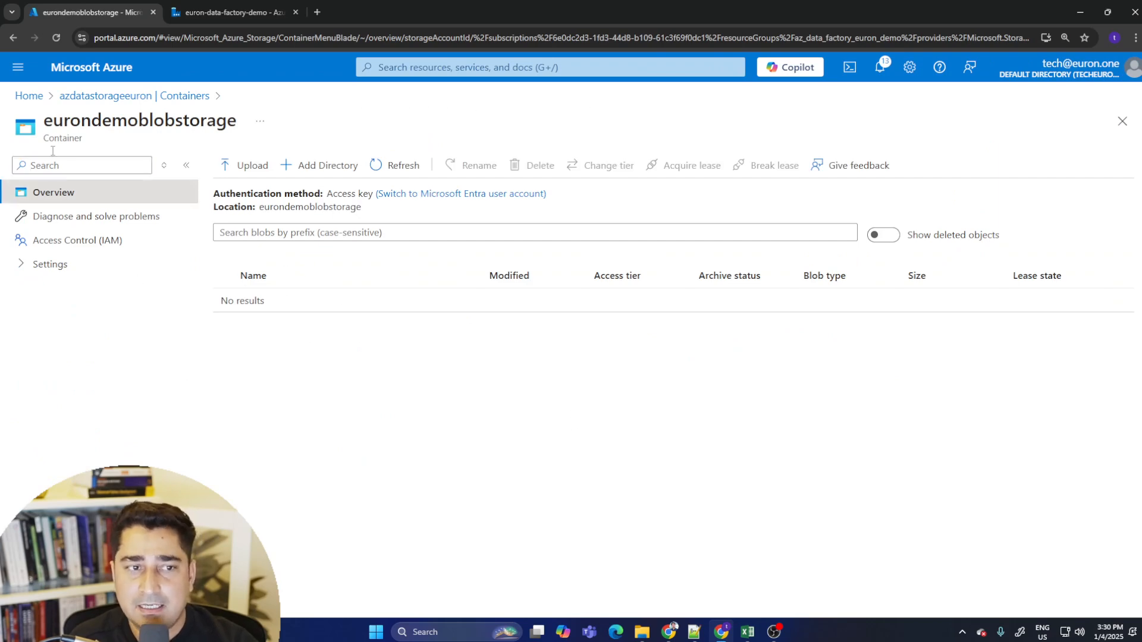
click(106, 96)
click(232, 13)
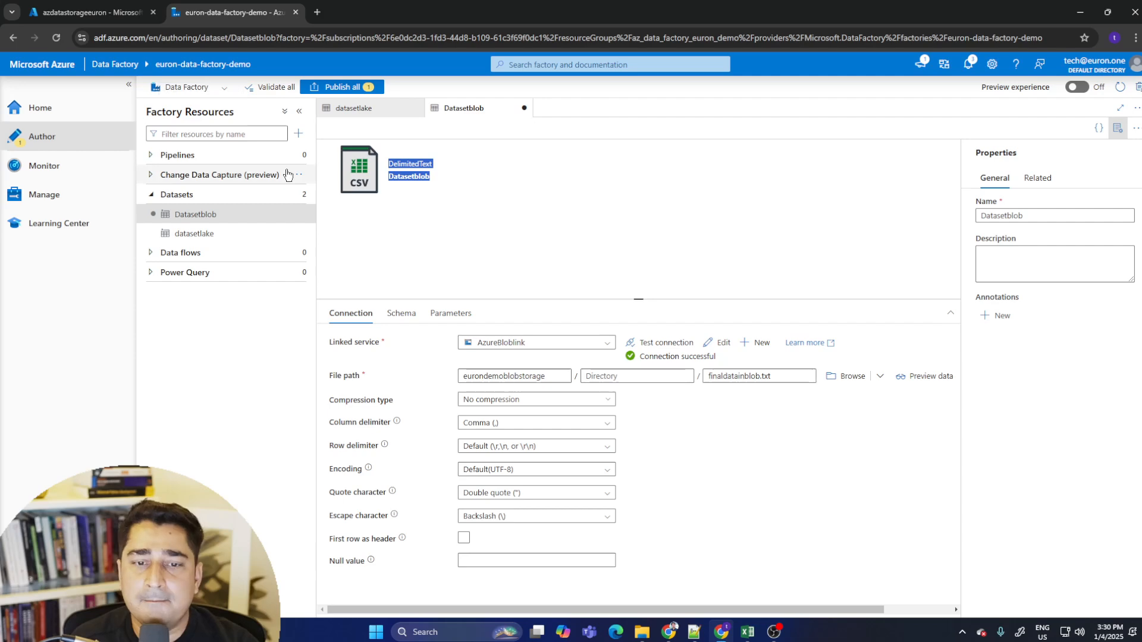
- Compare the Datasetblob and datasetlake datasets by switching between them
click(225, 238)
click(226, 215)
click(228, 236)
click(233, 217)
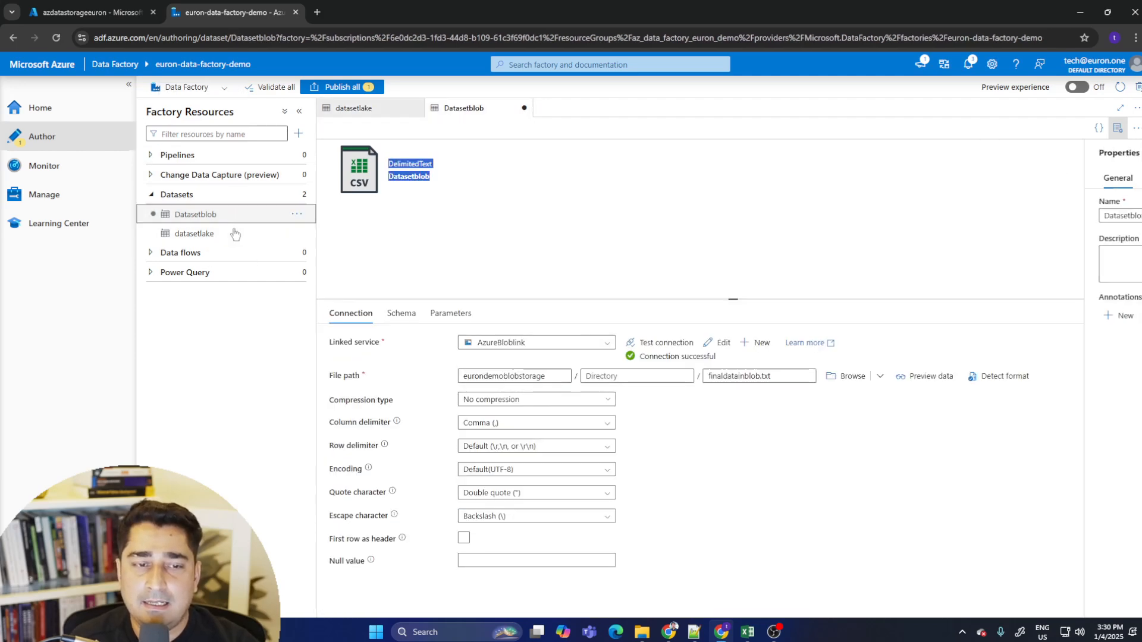
click(235, 234)
click(248, 217)
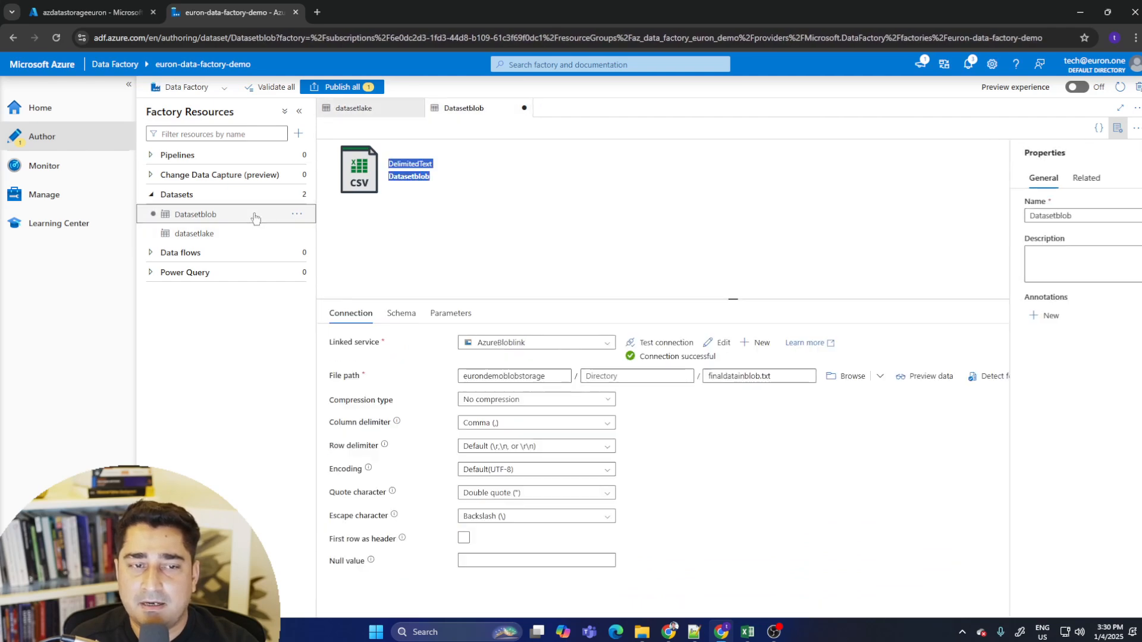
click(499, 251)
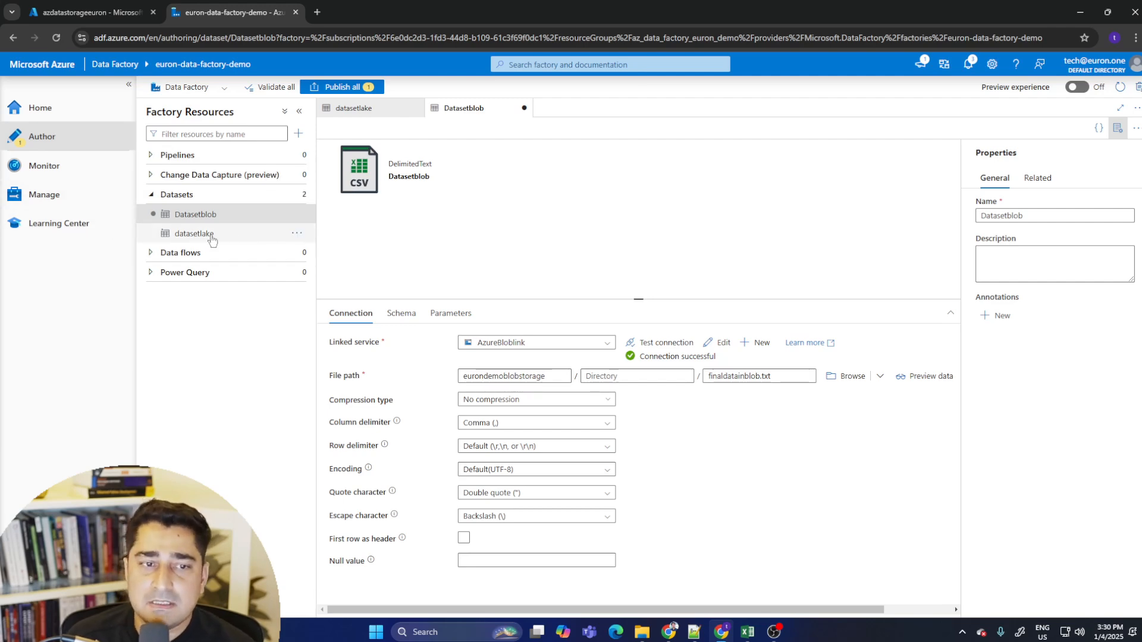
click(235, 236)
click(236, 217)
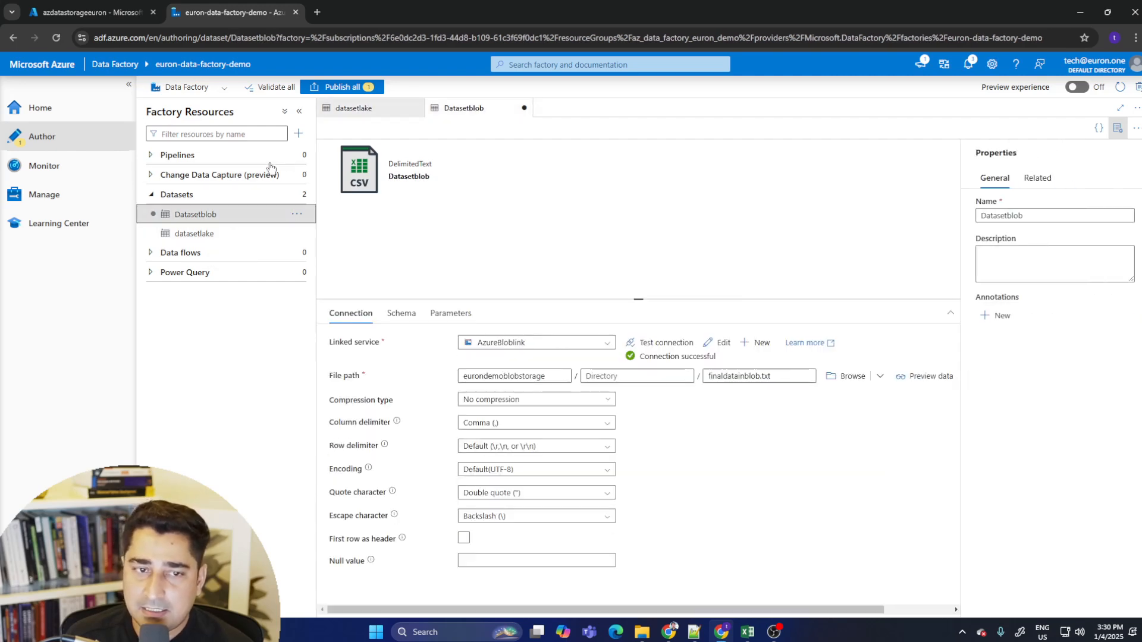
- Create a new pipeline
click(296, 156)
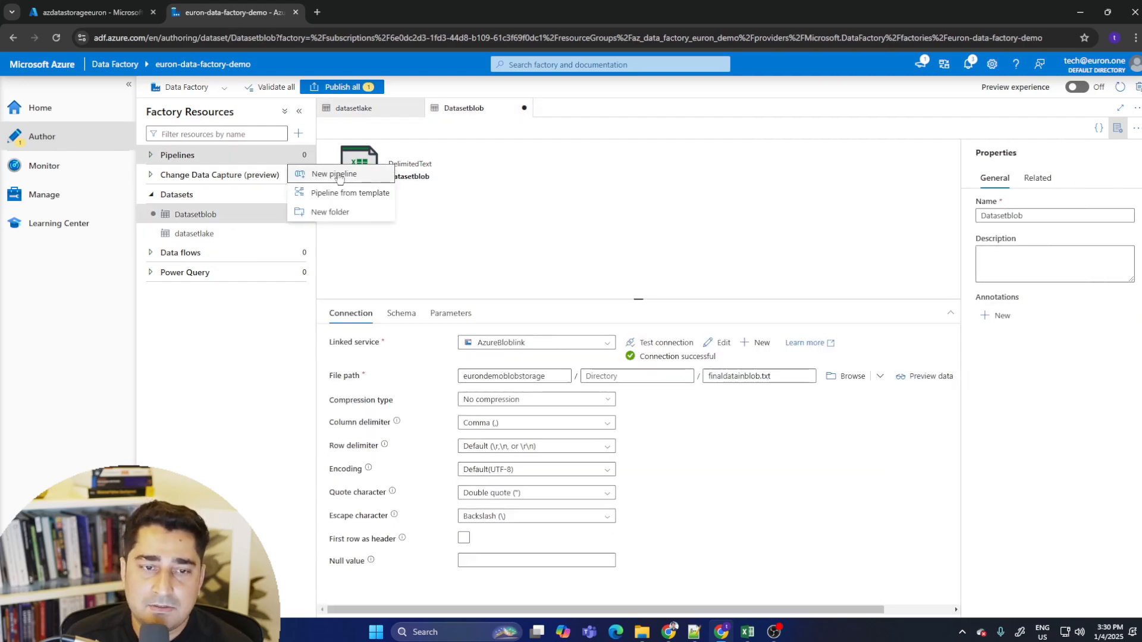
click(336, 175)
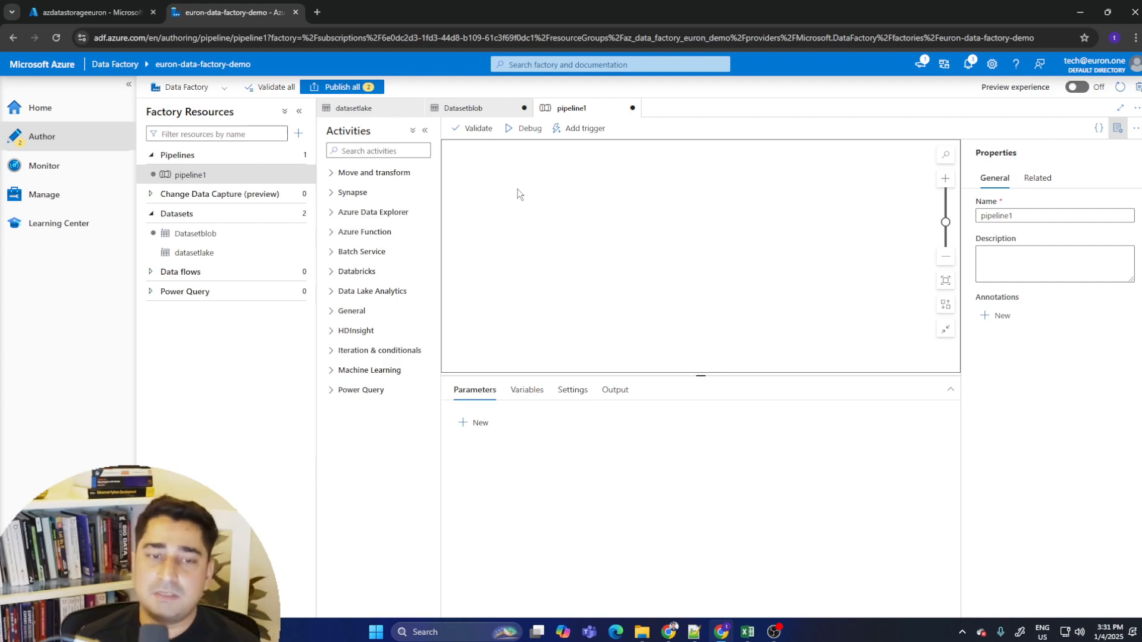
- Add a Copy data activity from the Move and transform activities to the pipeline canvas
click(412, 131)
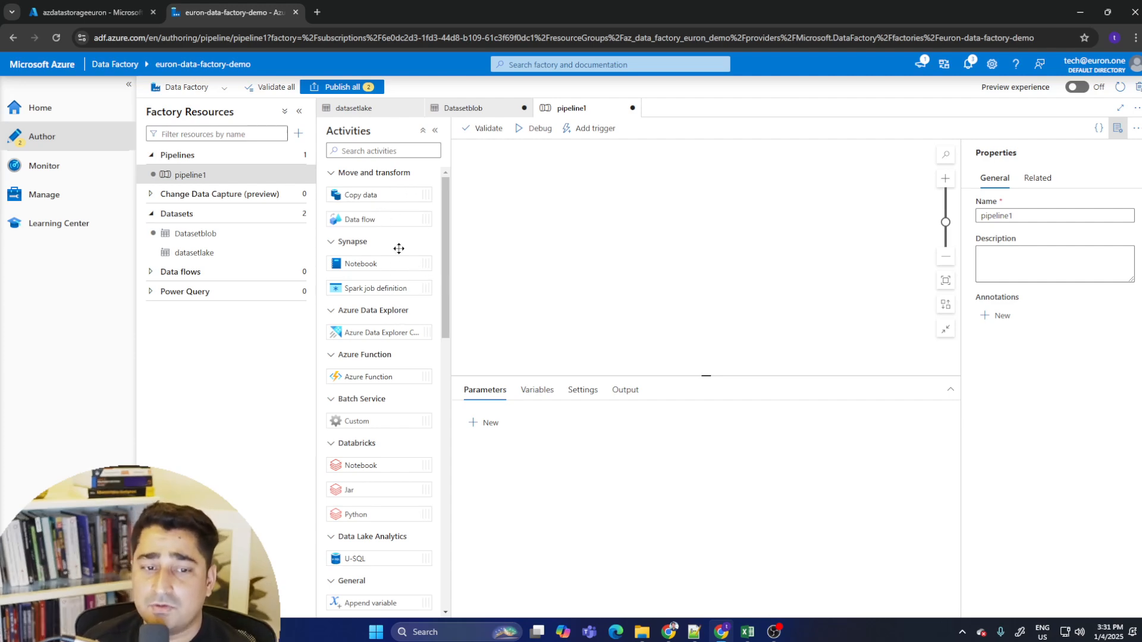
scroll(397, 244, down, 3)
scroll(383, 300, down, 3)
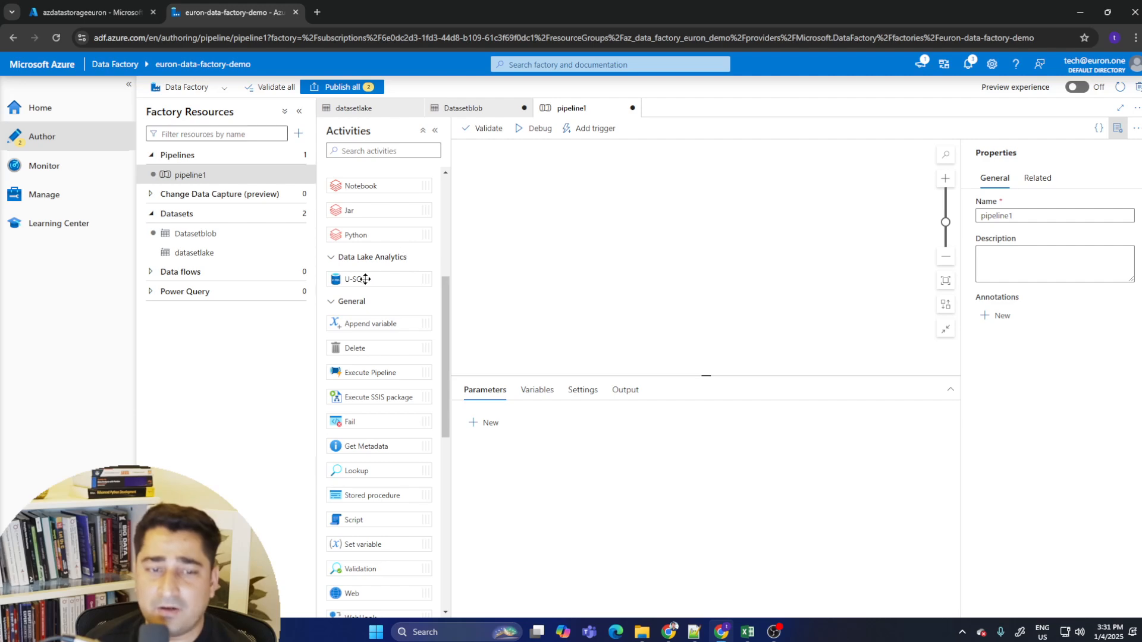
scroll(394, 283, down, 8)
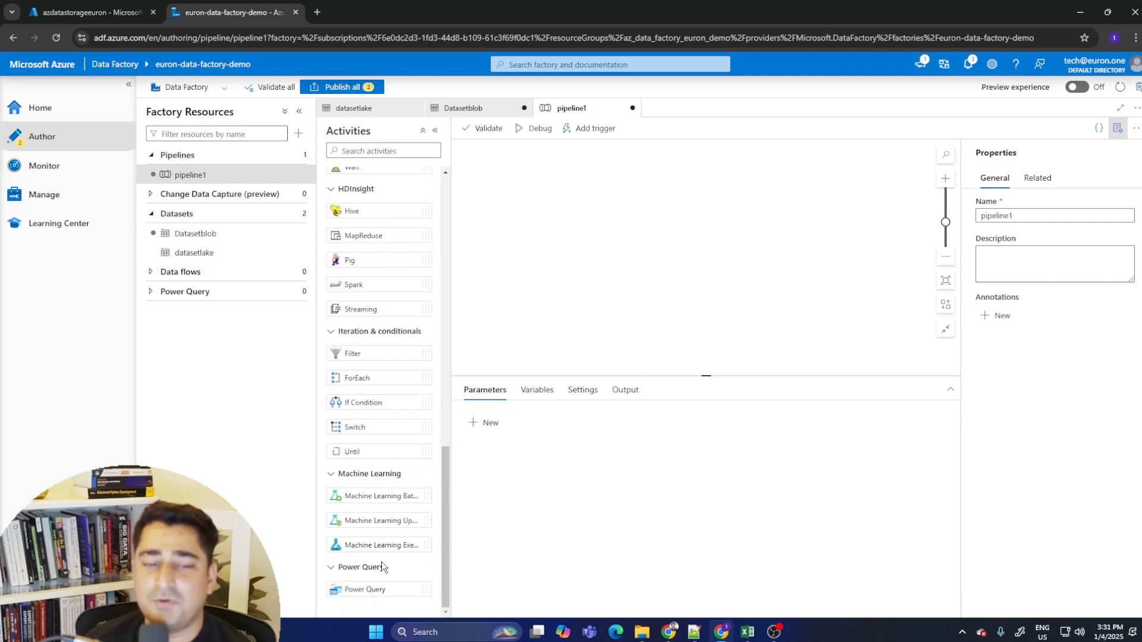
scroll(391, 390, up, 10)
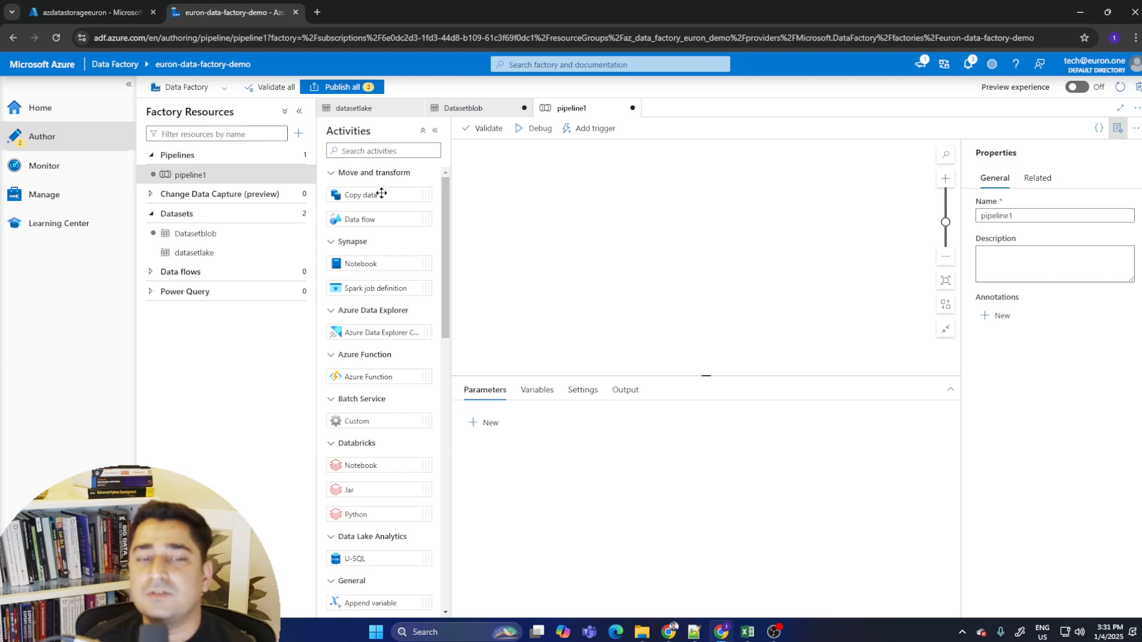
drag(381, 194, 637, 220)
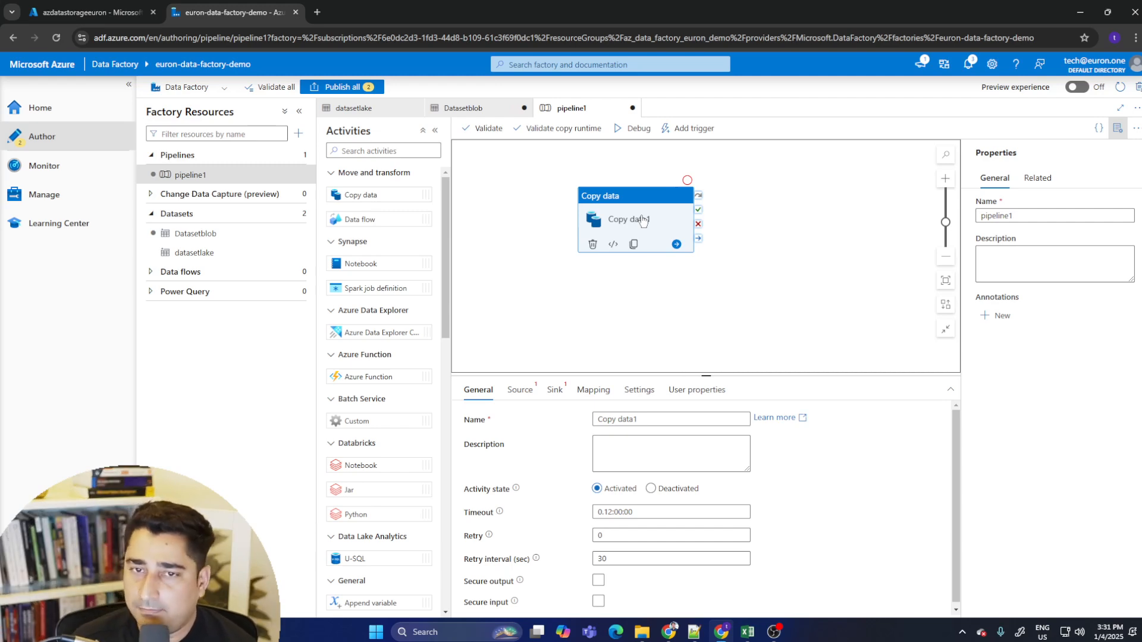
click(92, 12)
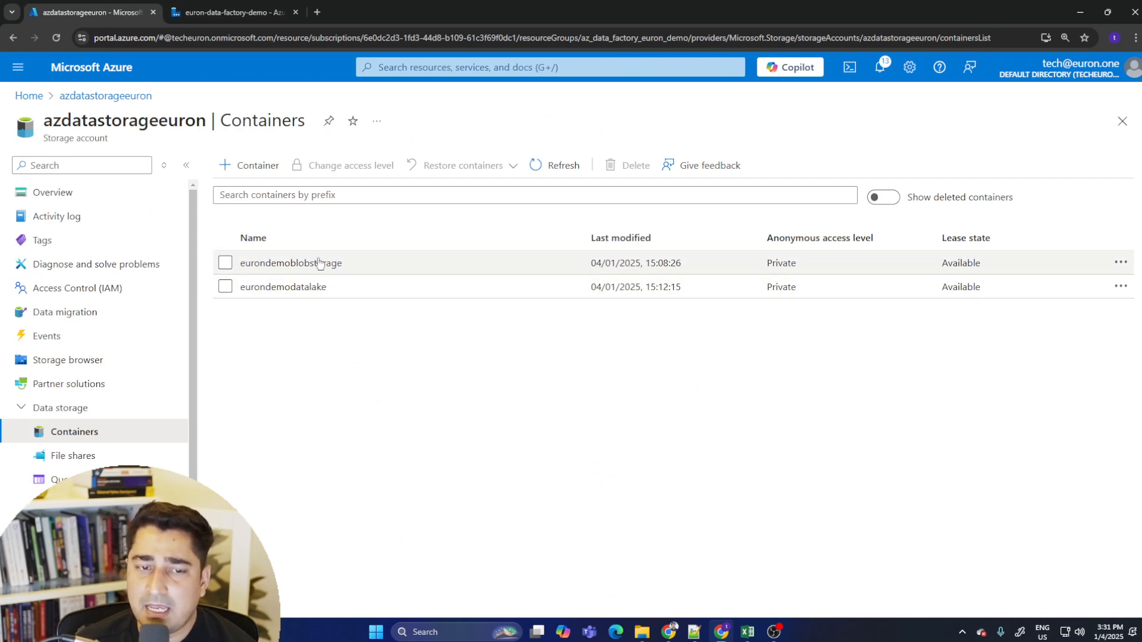
click(232, 12)
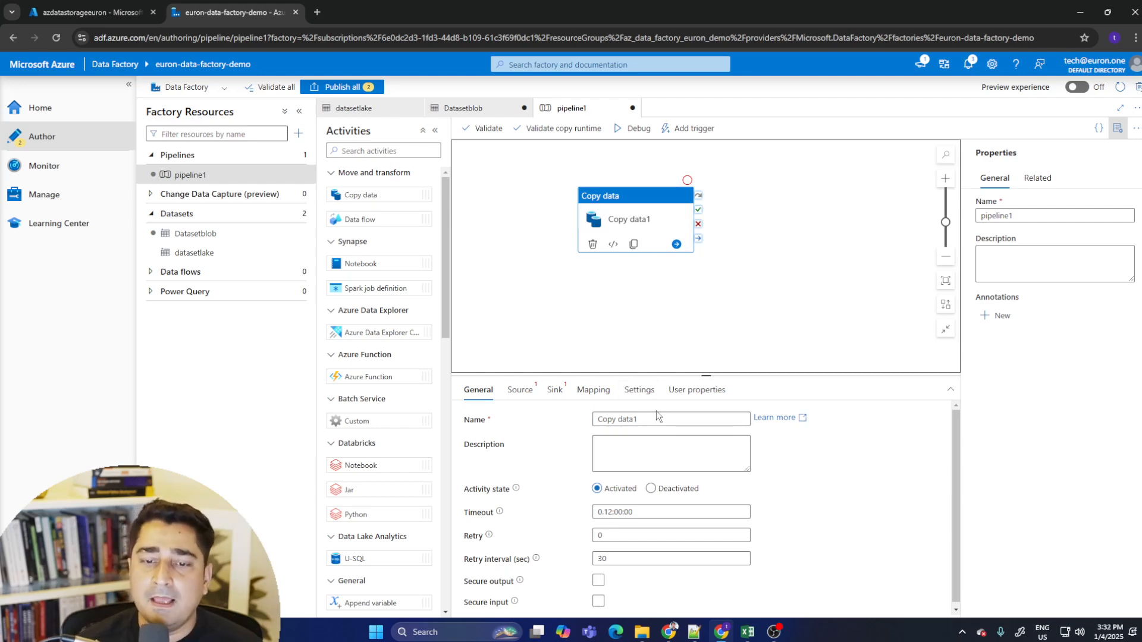
- Rename the Copy data activity to "Demo lake to blob data transfer"
drag(654, 418, 585, 422)
key(BackSpace)
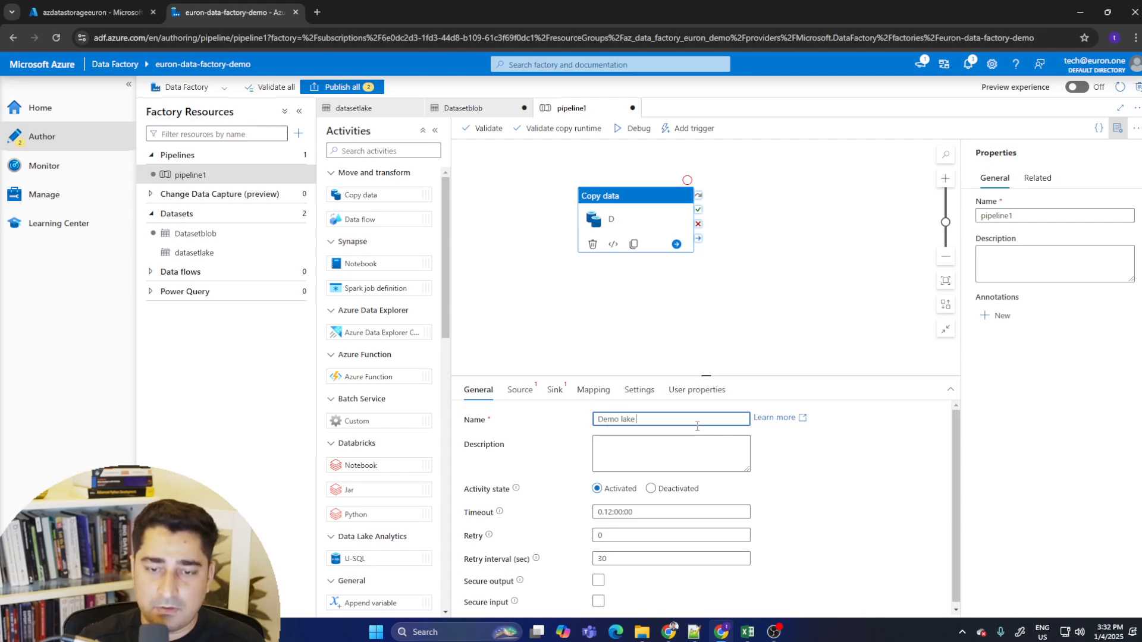
text(blob data transfer)
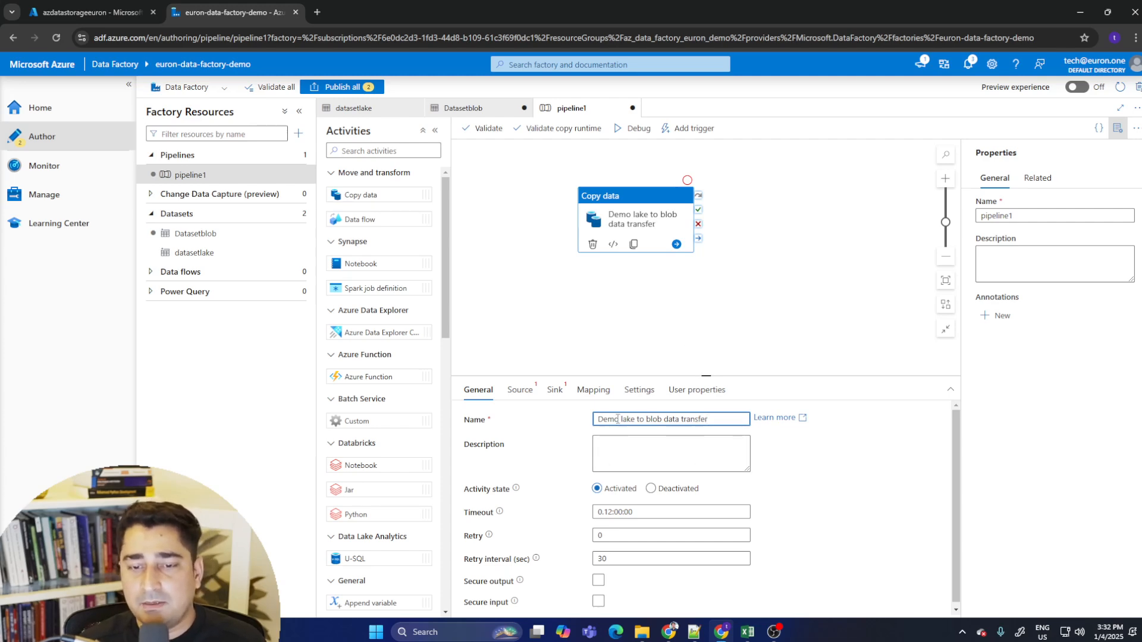
drag(620, 420, 759, 421)
click(674, 420)
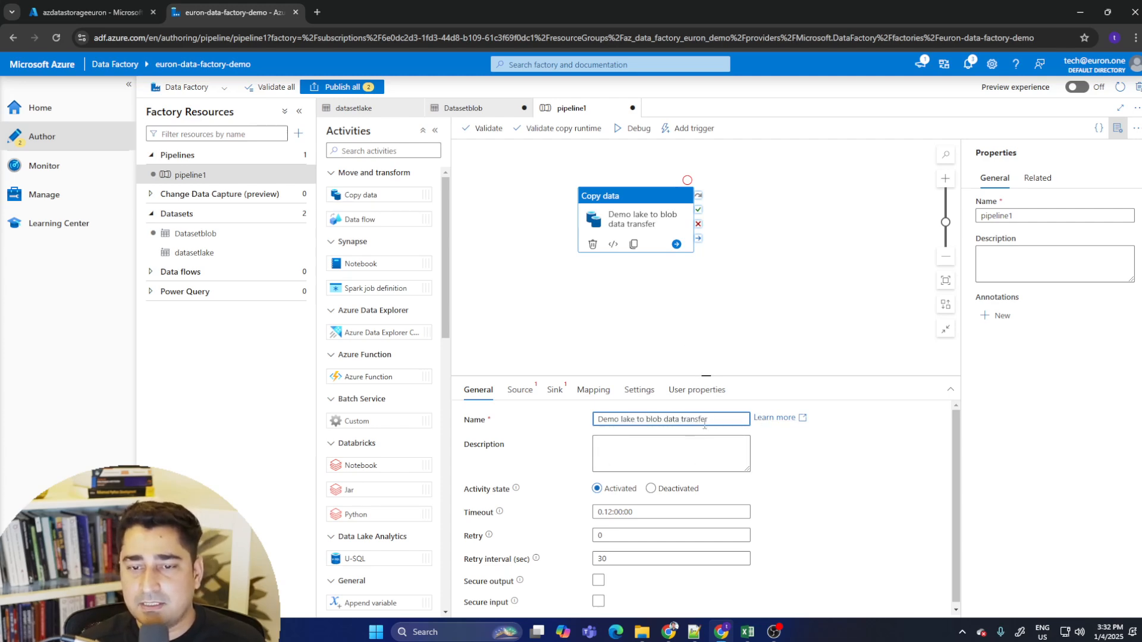
triple_click(704, 422)
click(647, 420)
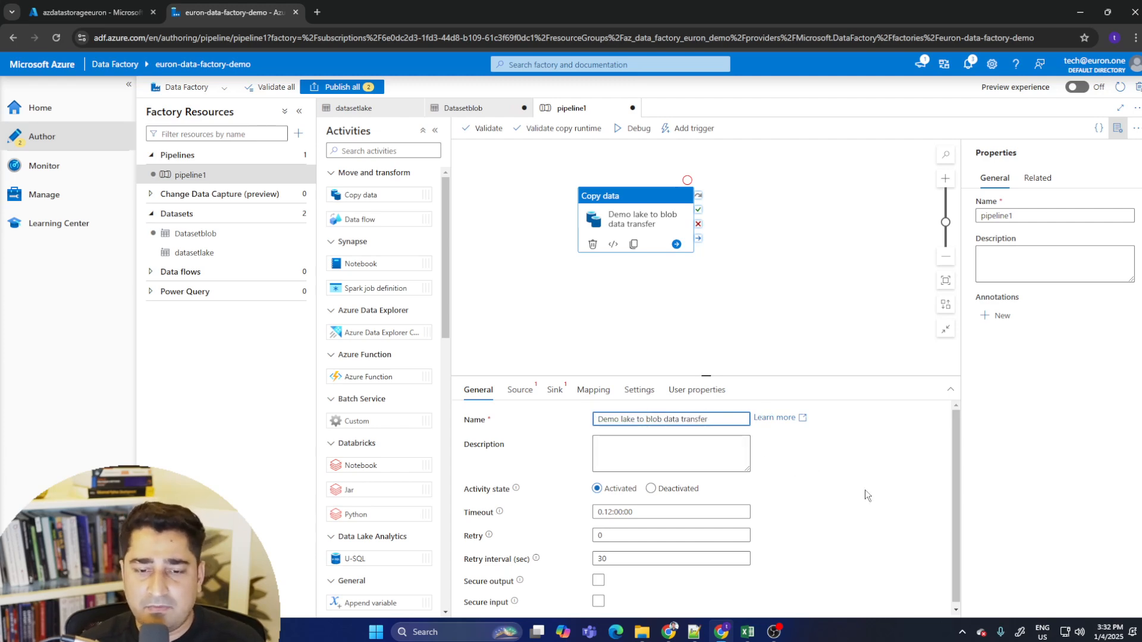
click(490, 445)
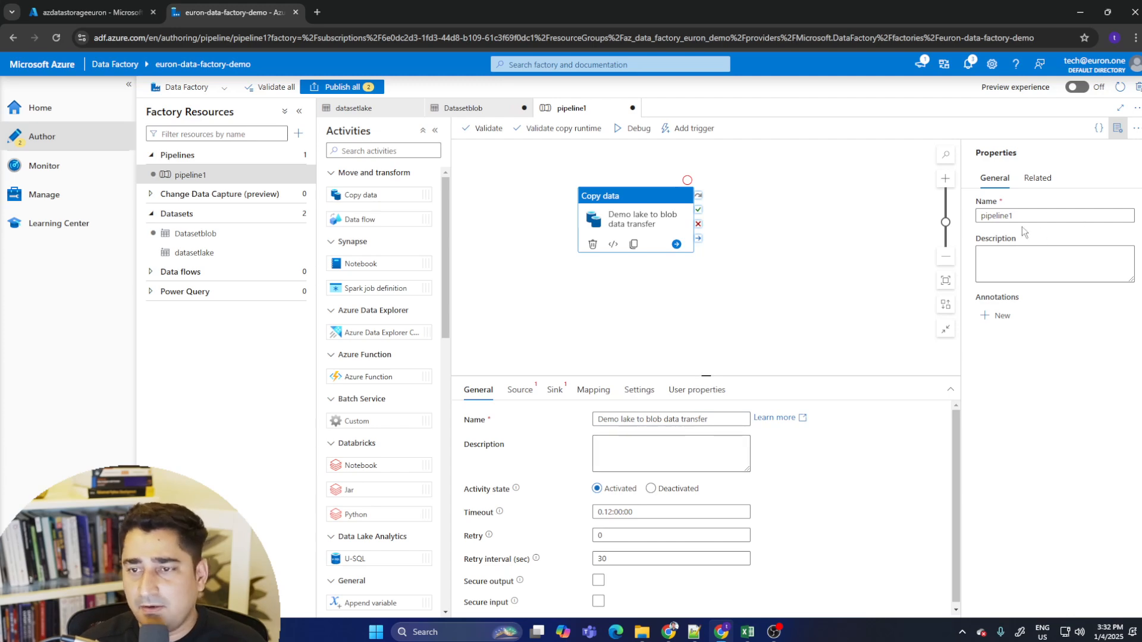
- Rename the pipeline to "lake to blob"
drag(1015, 216, 970, 223)
key(BackSpace)
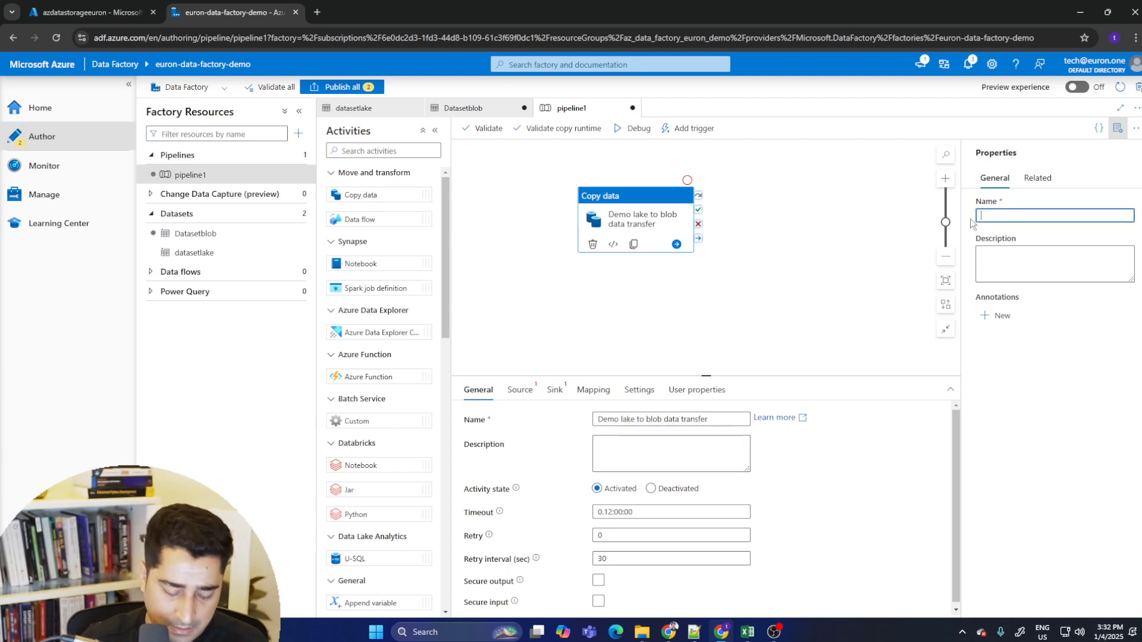
text(lake to blob)
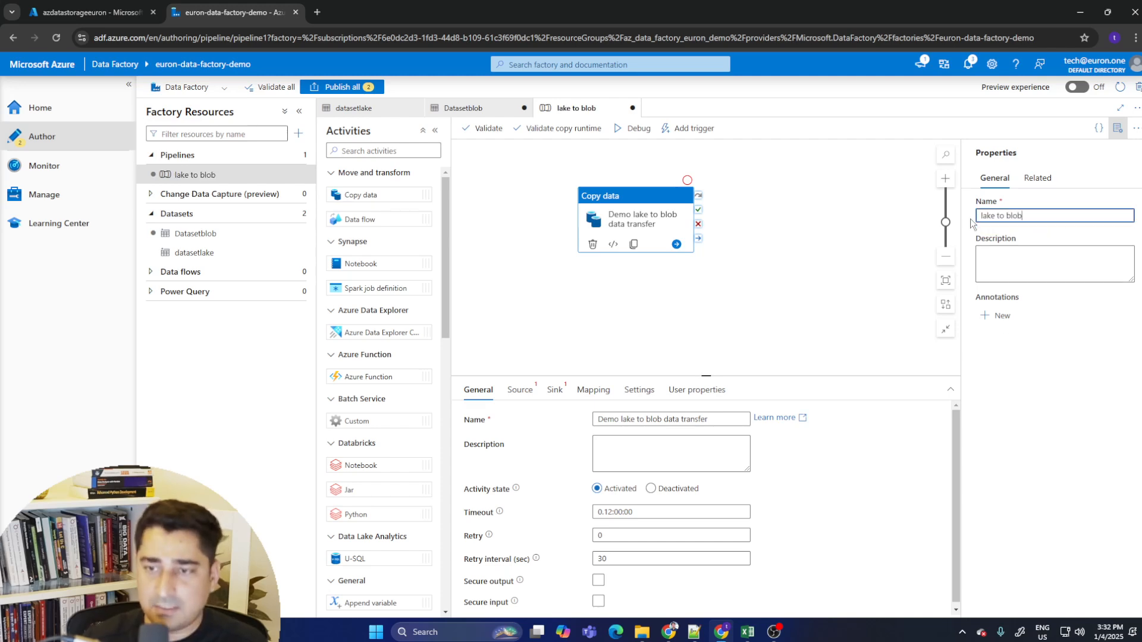
click(1041, 351)
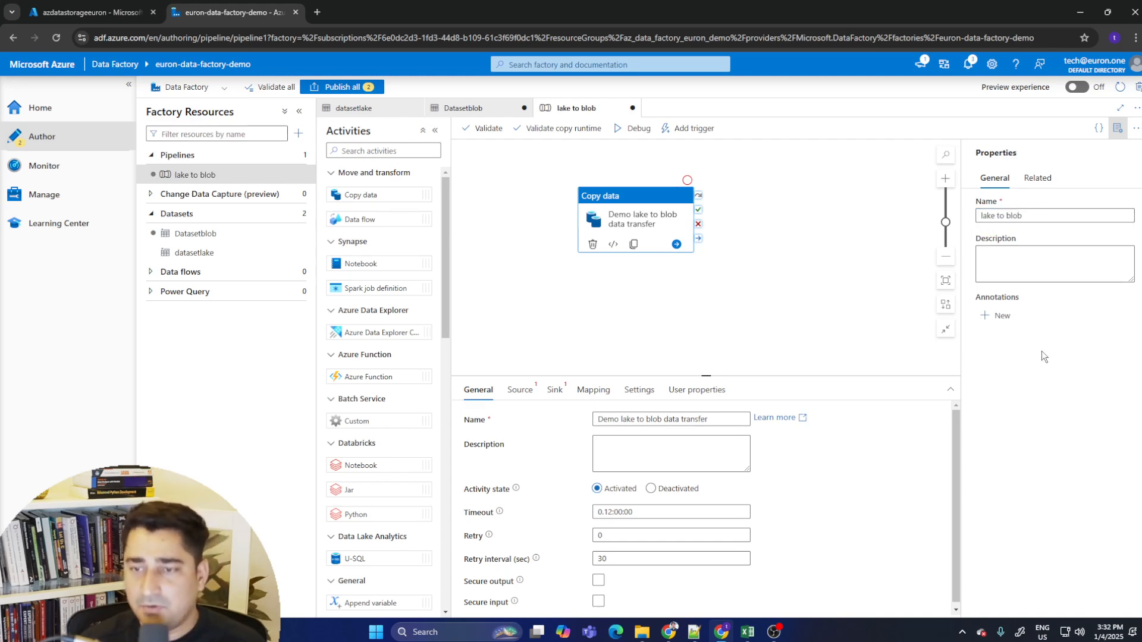
drag(1040, 216, 960, 213)
click(1037, 216)
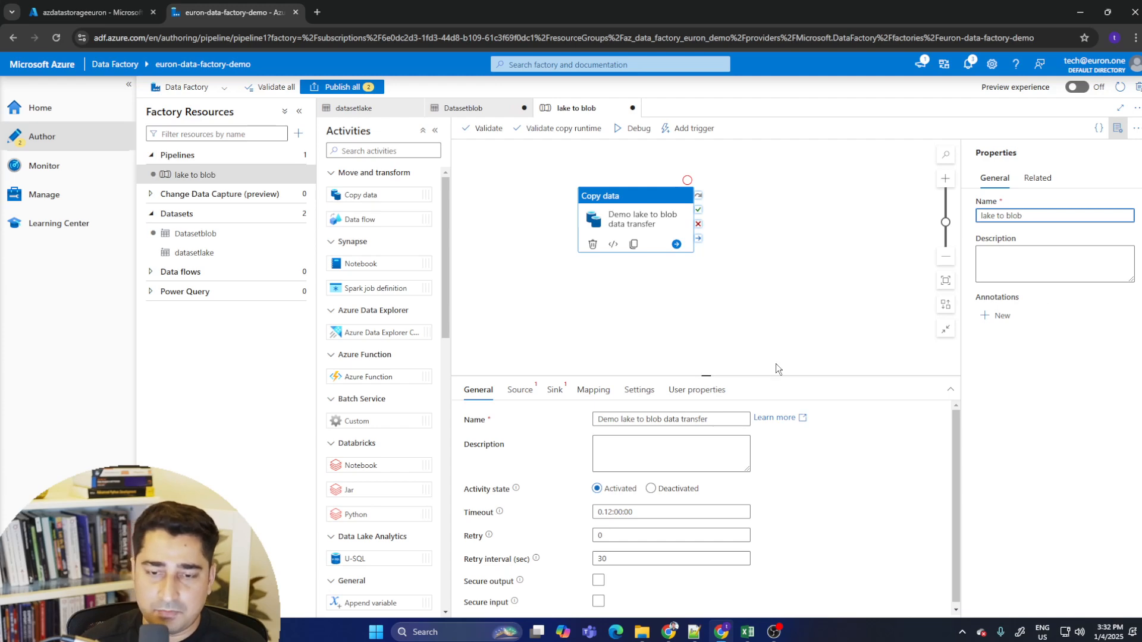
- Review the copy activity's general settings: activity state, timeout, retry, retry interval and secure input/output
click(598, 489)
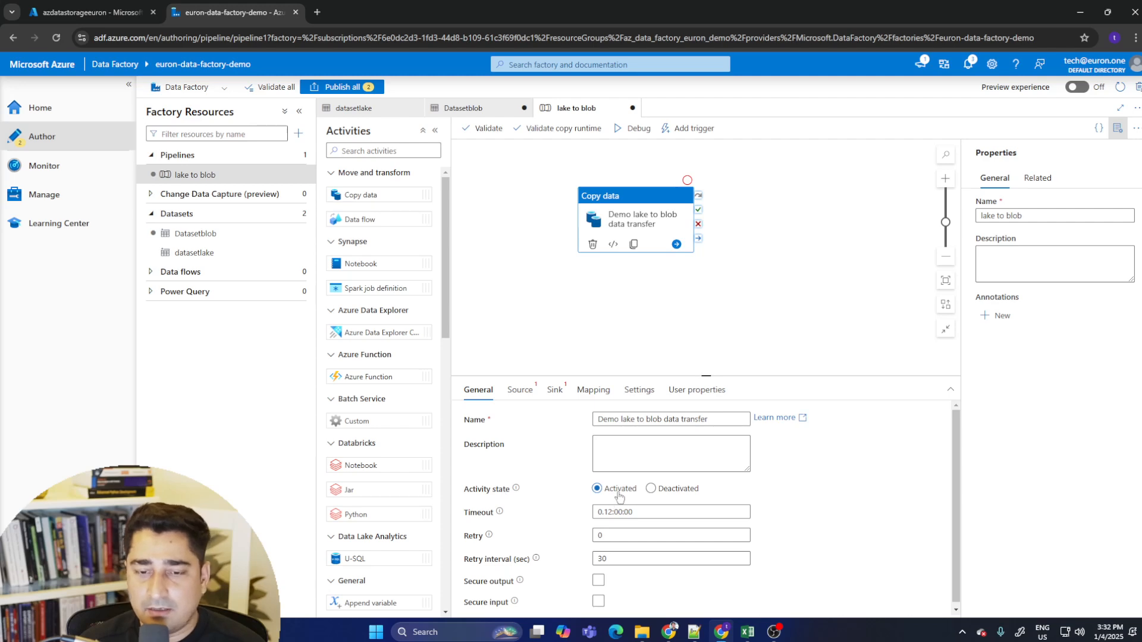
drag(702, 377, 706, 296)
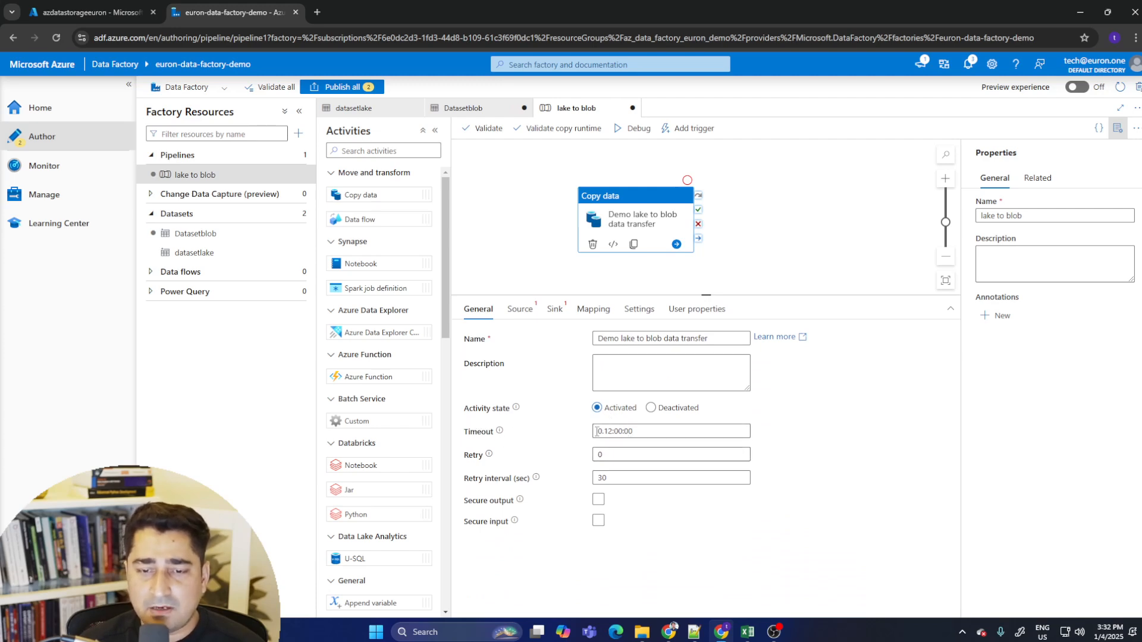
drag(605, 431, 644, 431)
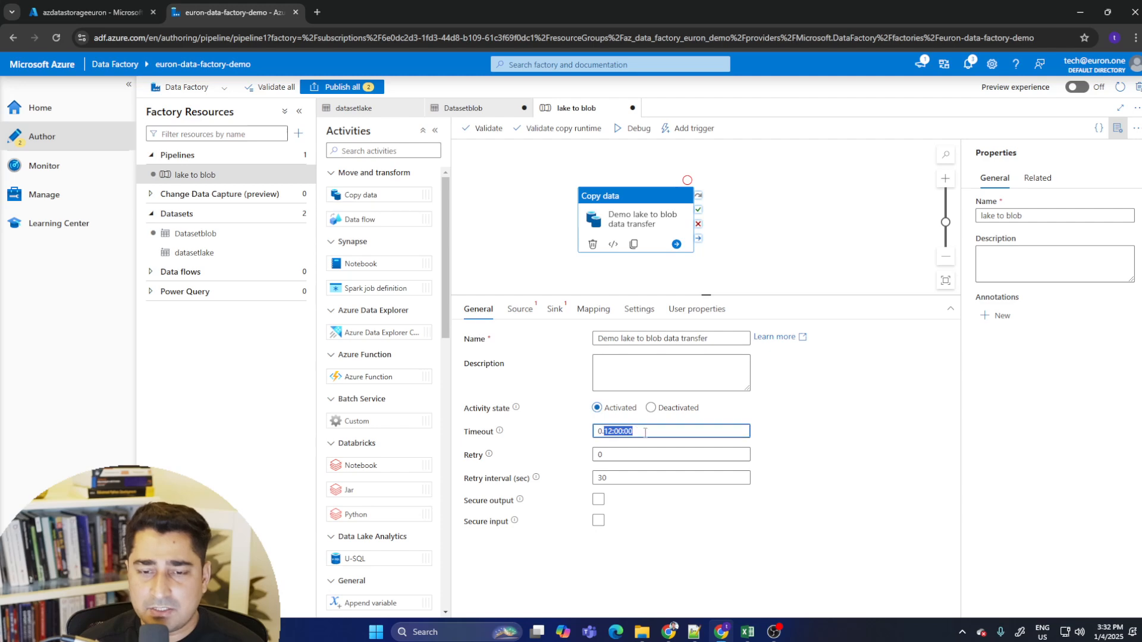
click(623, 431)
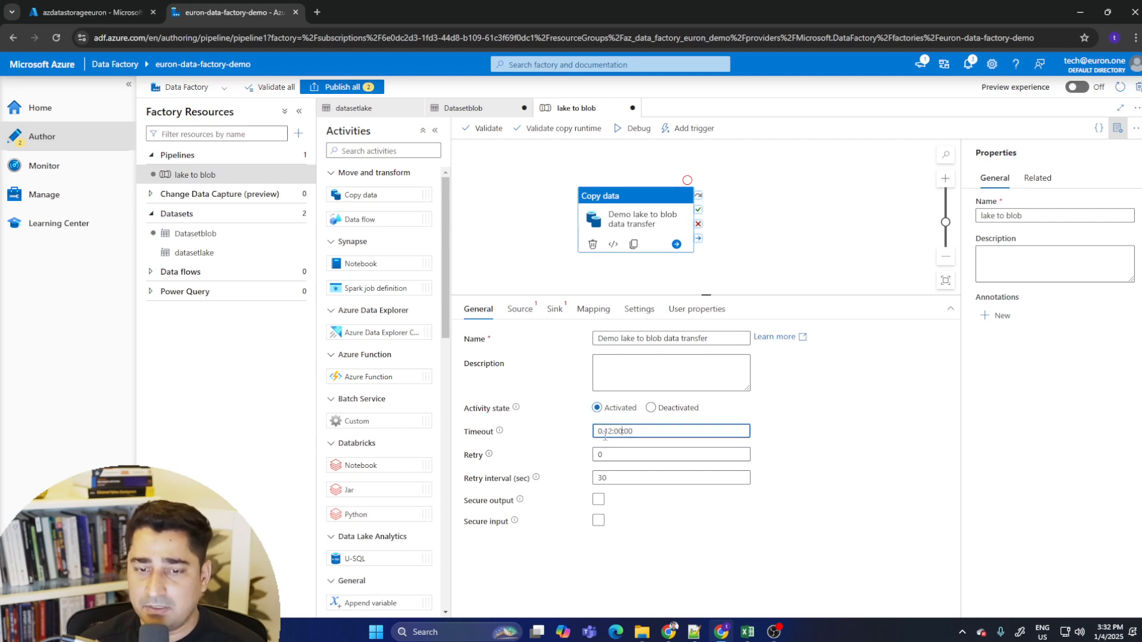
click(611, 455)
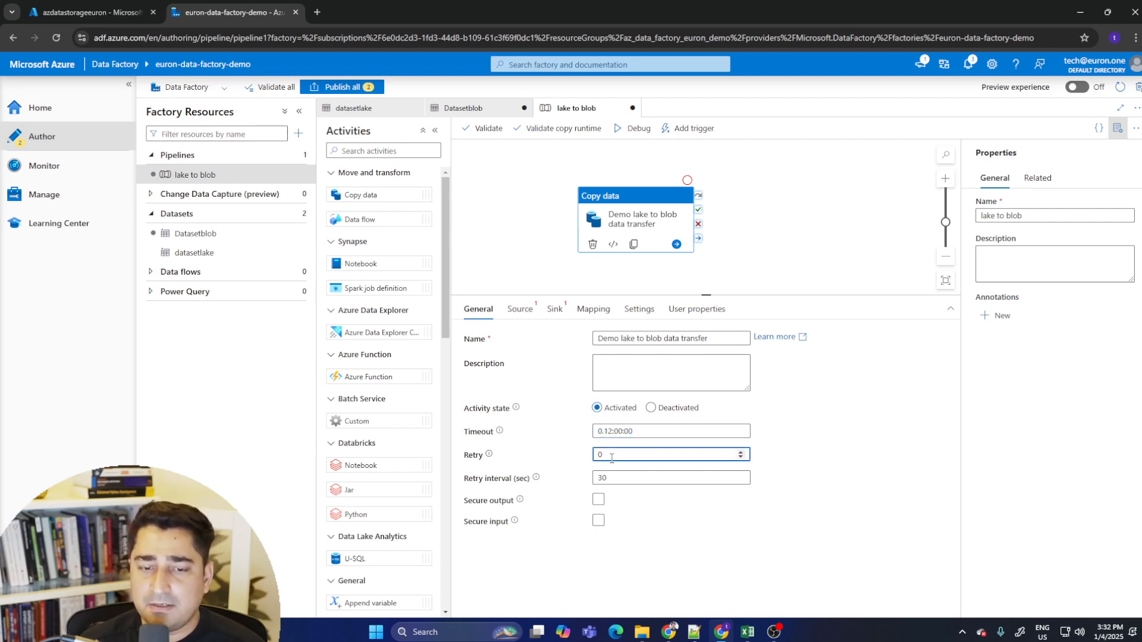
click(615, 479)
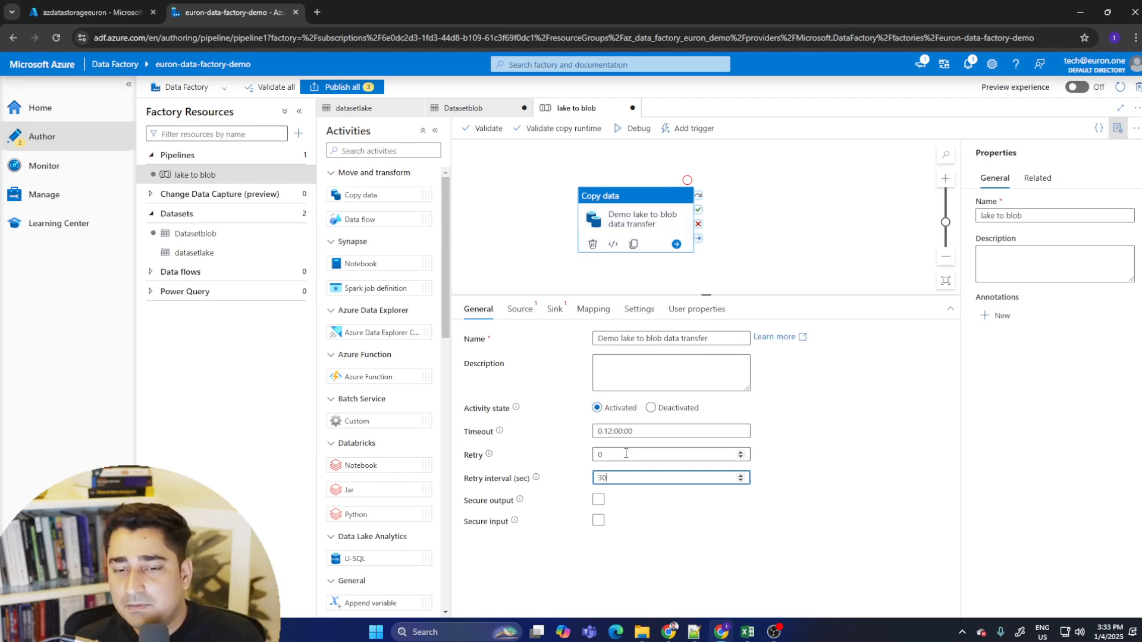
click(600, 522)
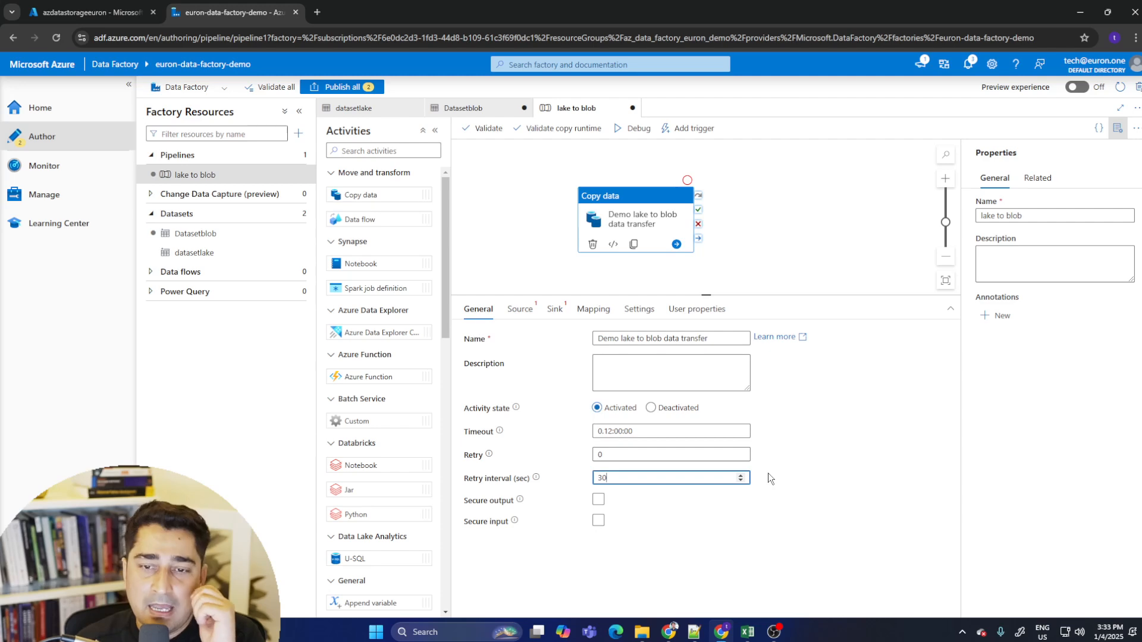
- Select Datasetblob as the copy activity's source dataset and try to preview its data
click(520, 309)
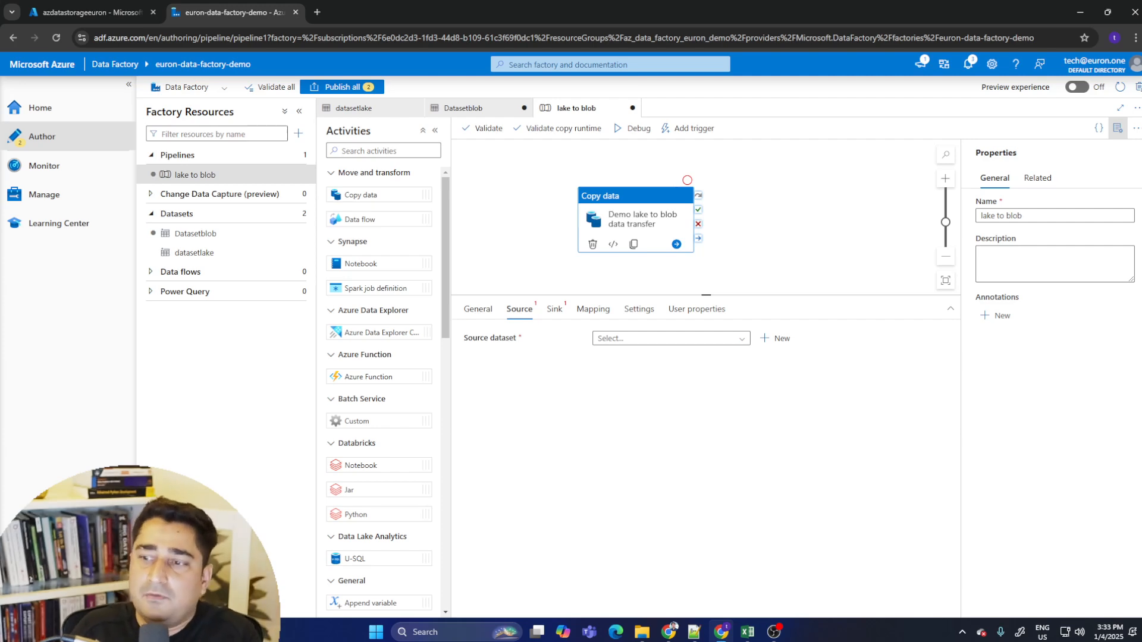
key(ctrl+shift+1)
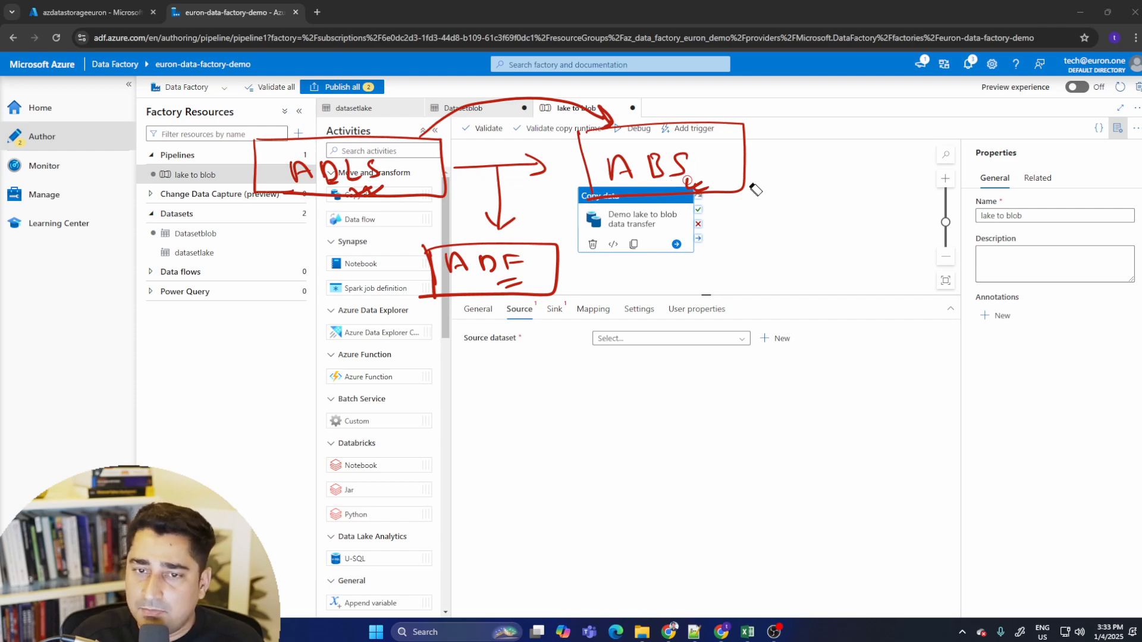
key(Escape)
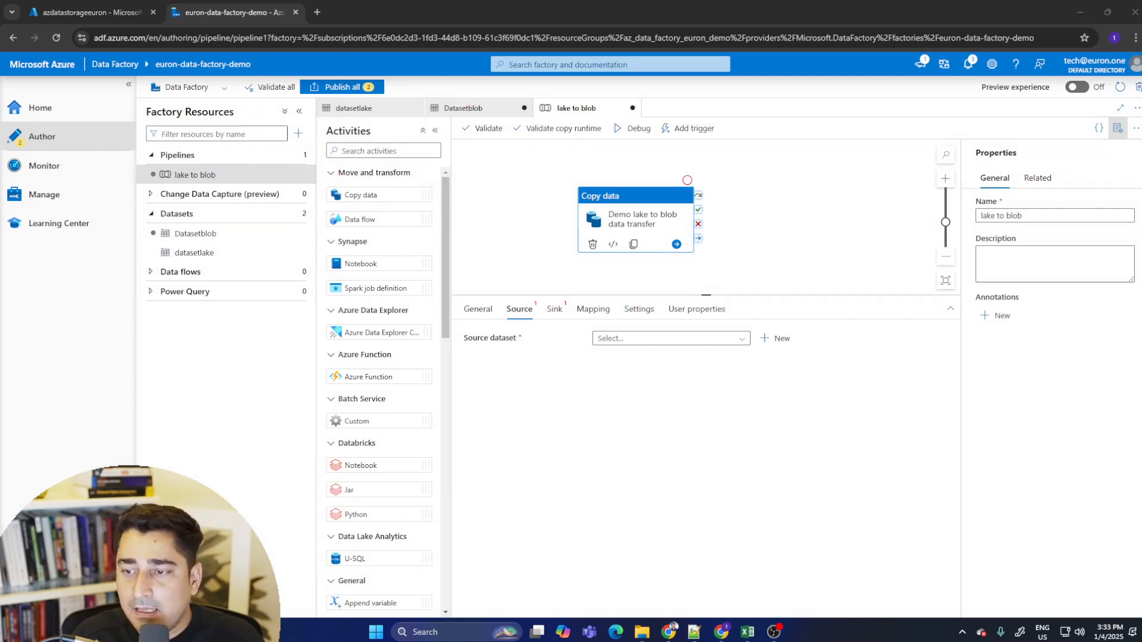
click(648, 339)
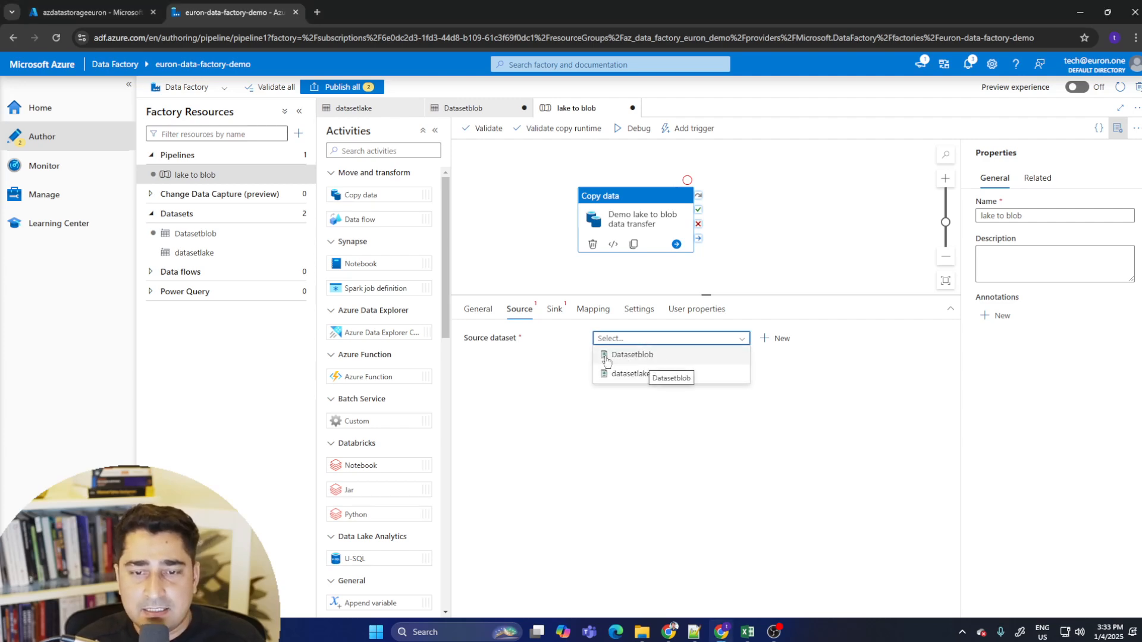
click(655, 357)
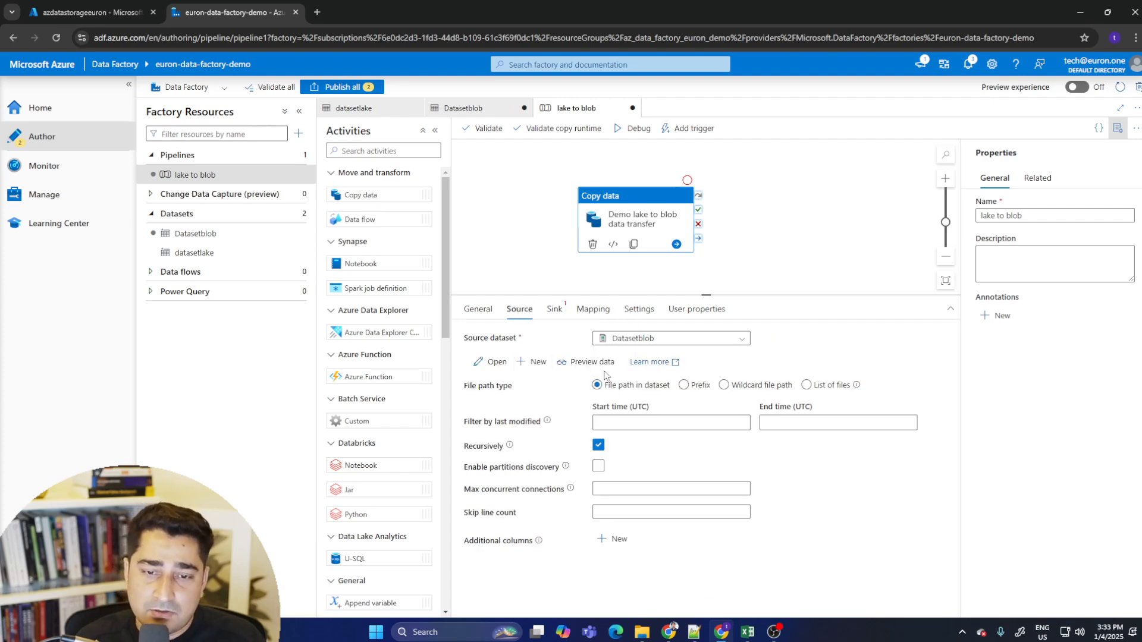
click(586, 361)
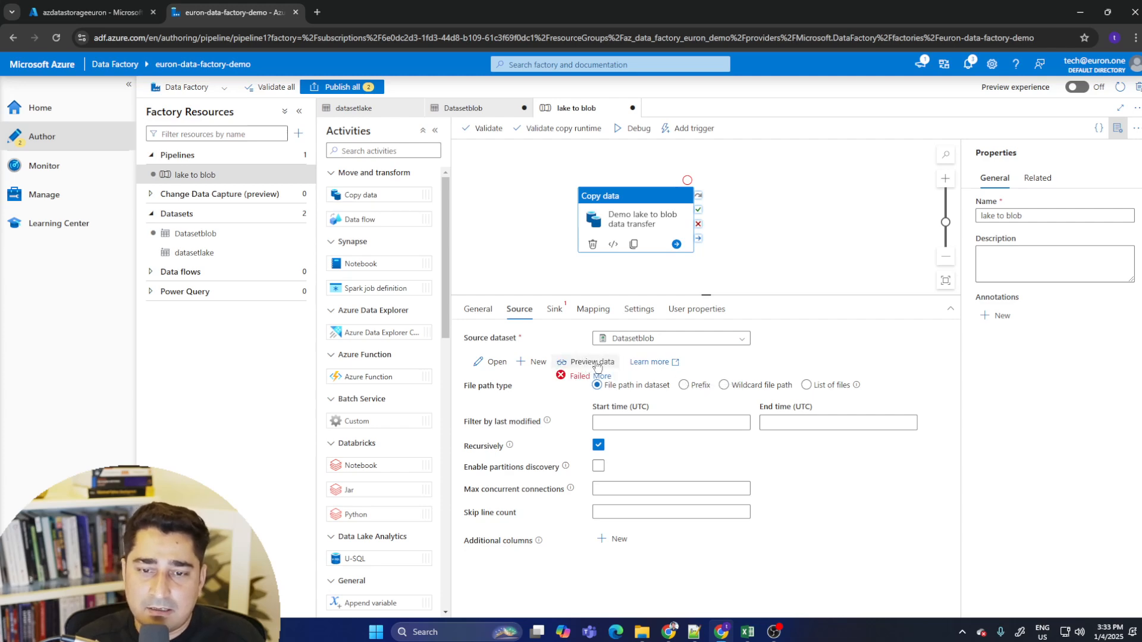
- Change the source dataset to datasetlake and preview its data
click(708, 340)
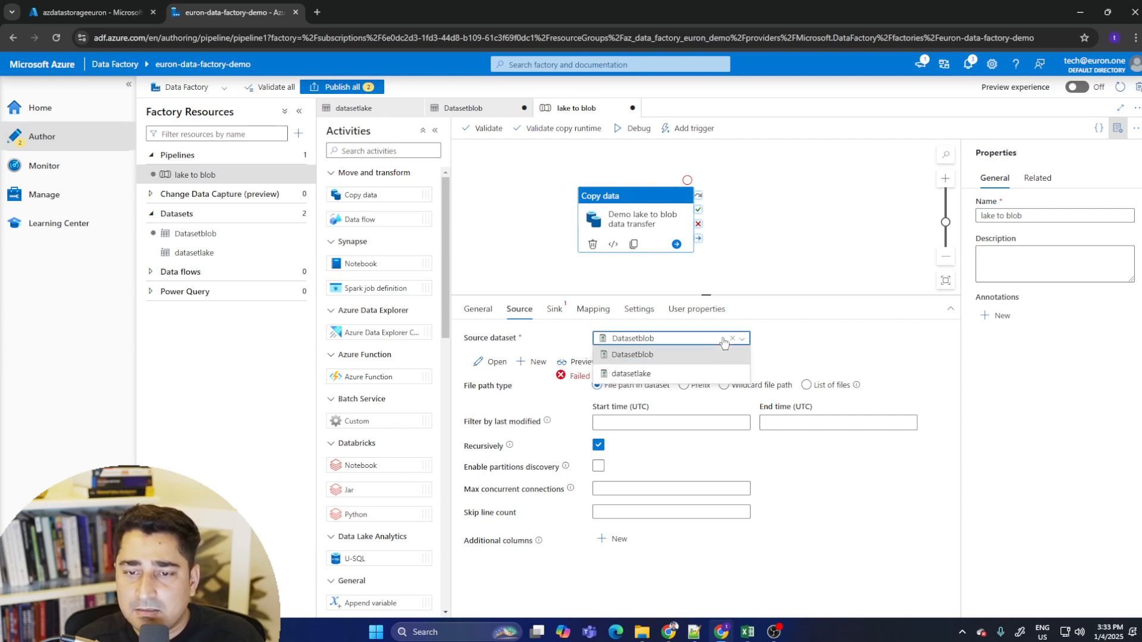
click(664, 379)
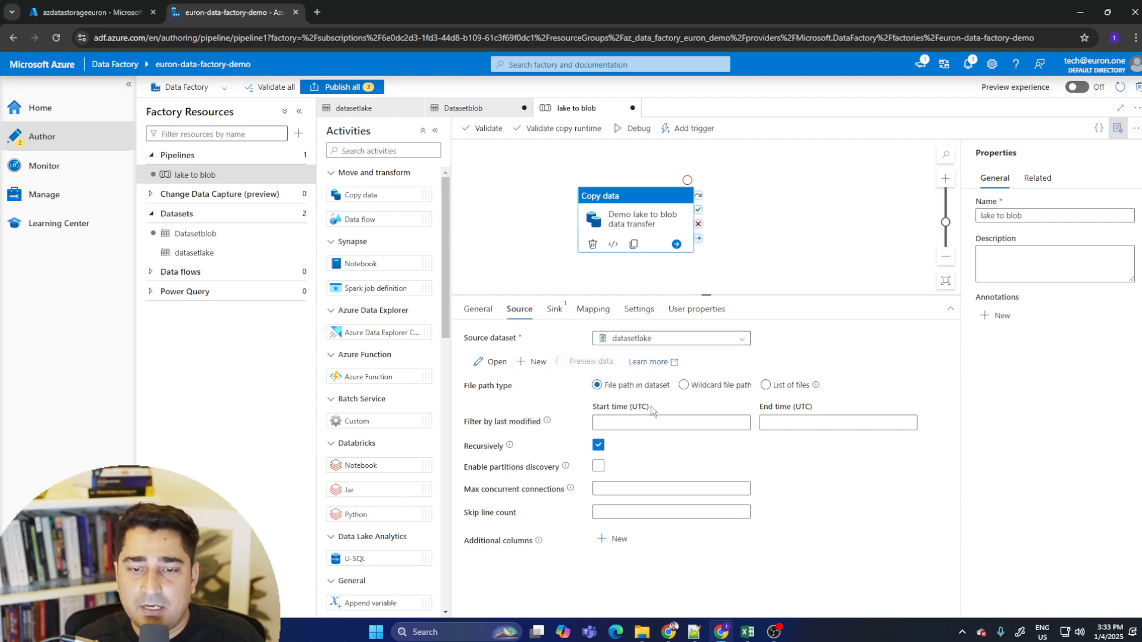
scroll(711, 345, down, 3)
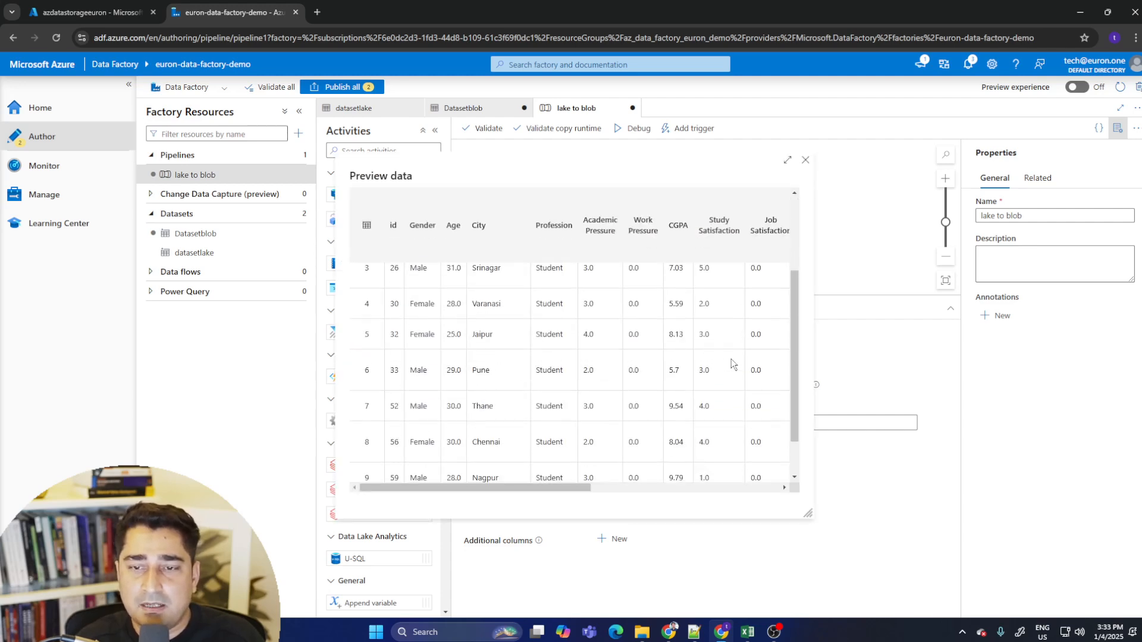
scroll(732, 364, up, 3)
click(805, 159)
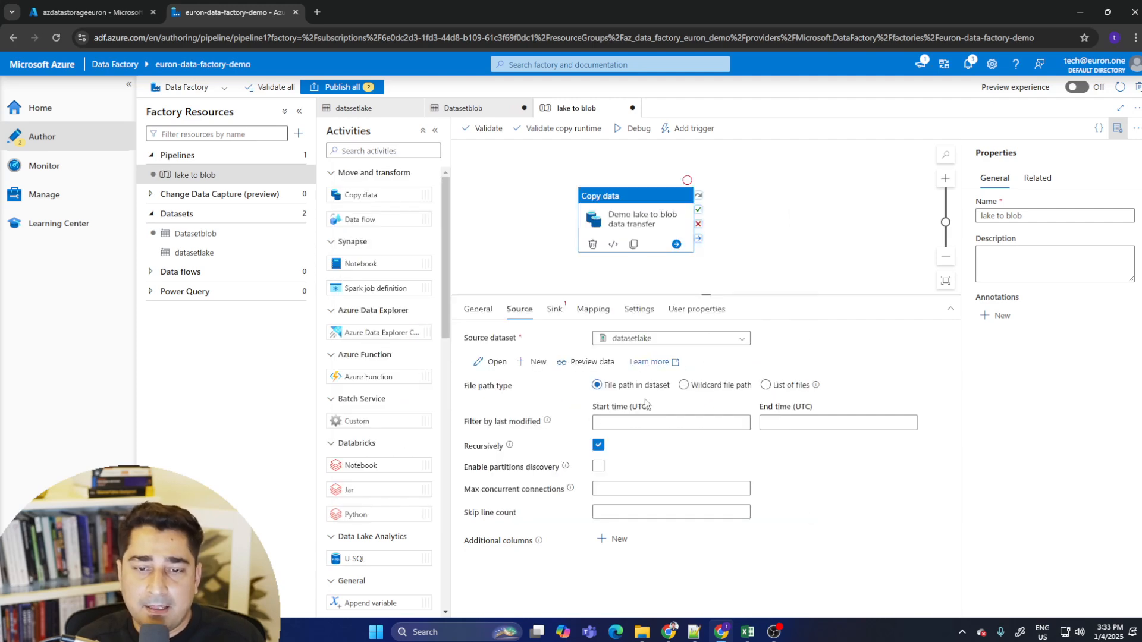
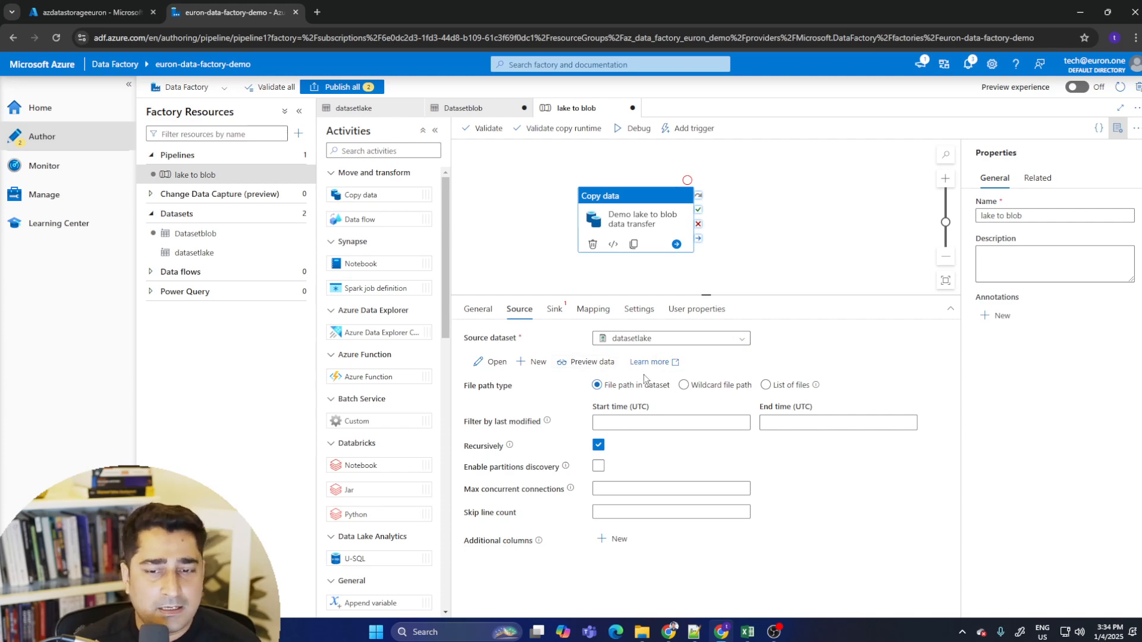
- Set the copy activity's sink dataset to Datasetblob and its copy behavior to Flatten hierarchy
click(555, 309)
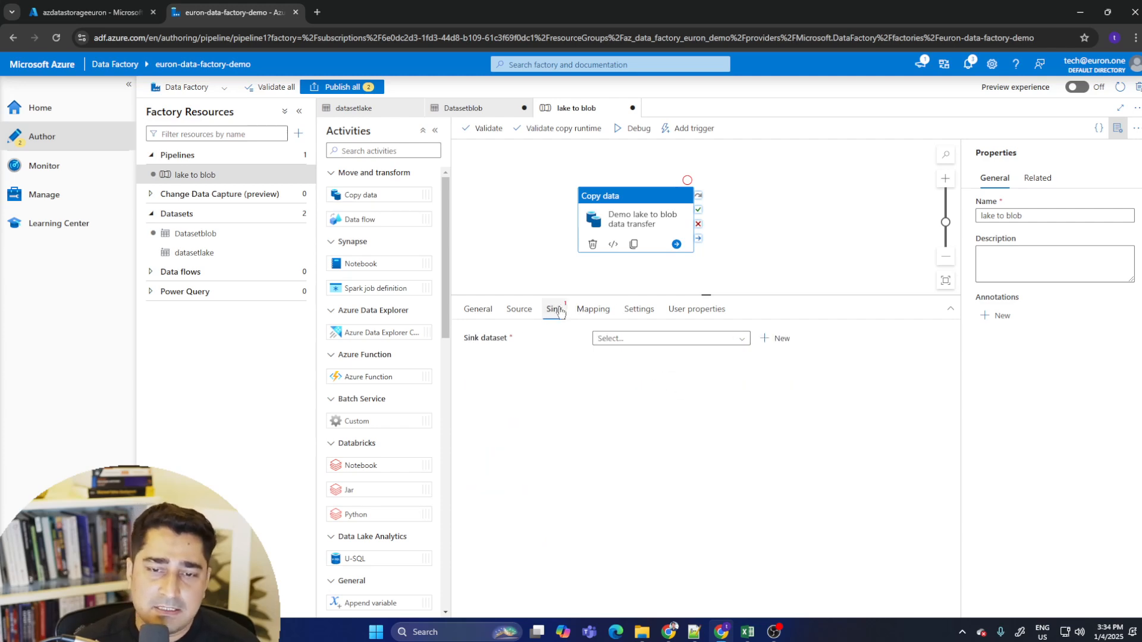
click(642, 339)
click(657, 357)
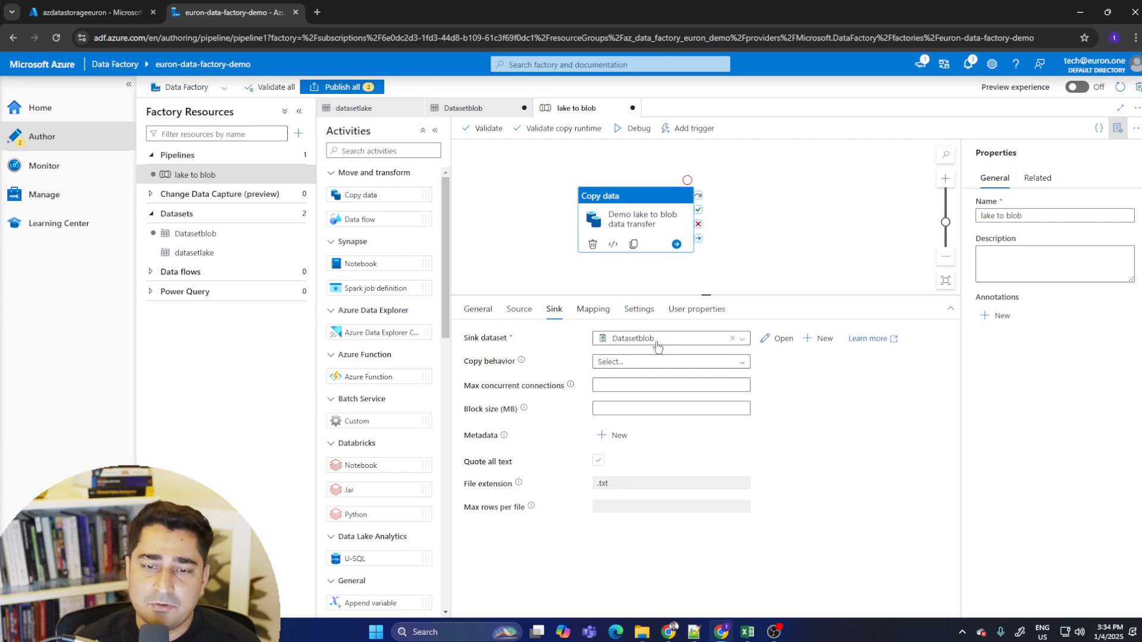
click(737, 362)
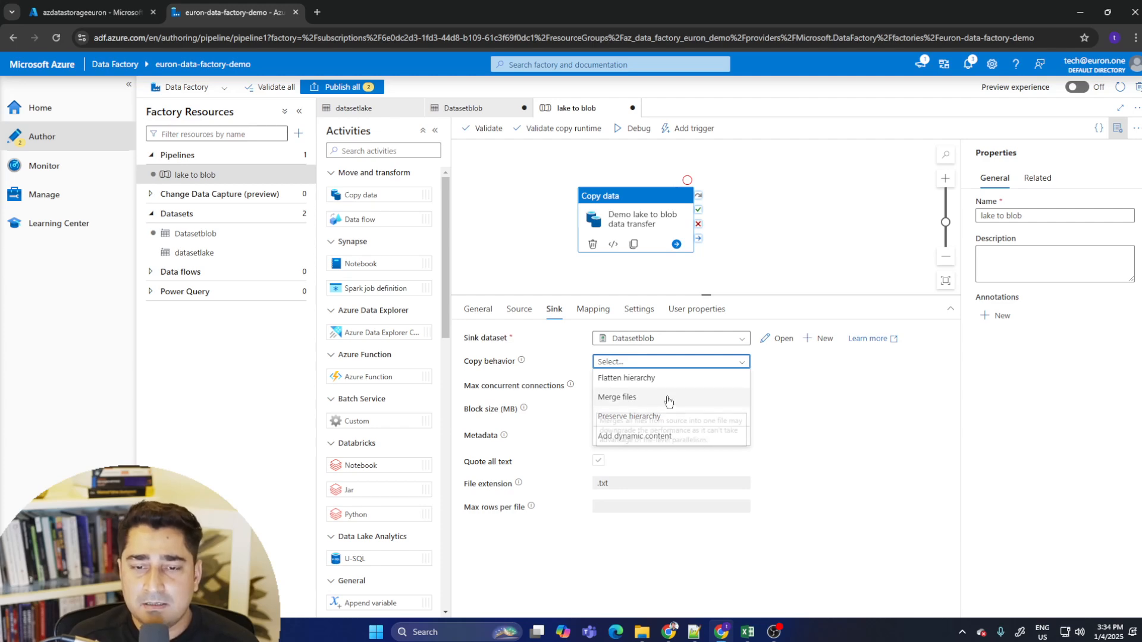
click(653, 380)
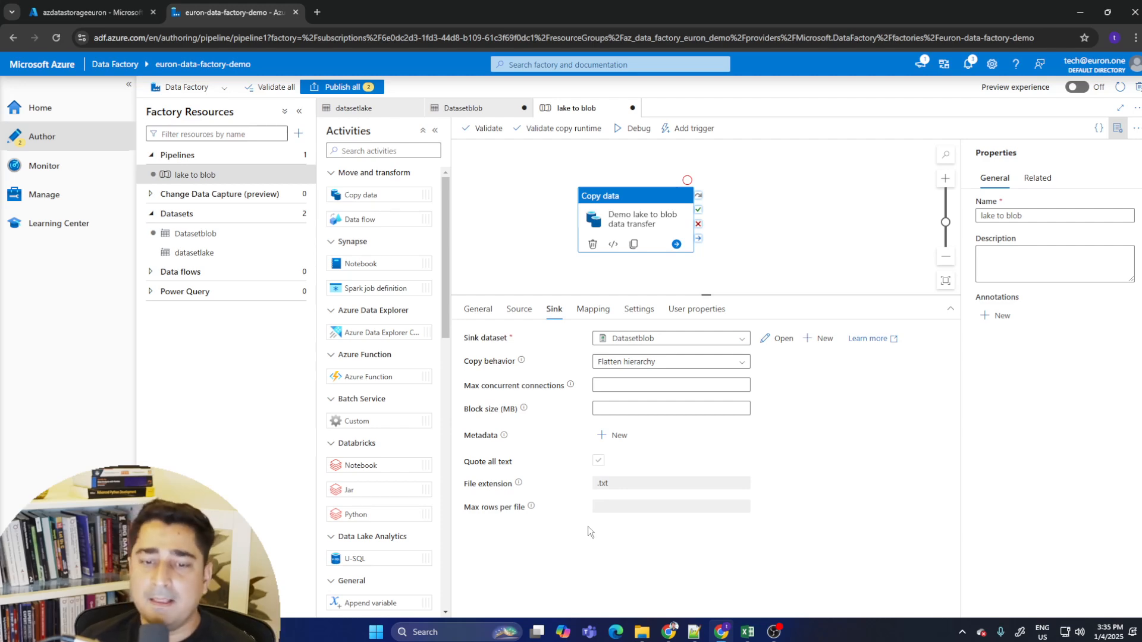
double_click(623, 489)
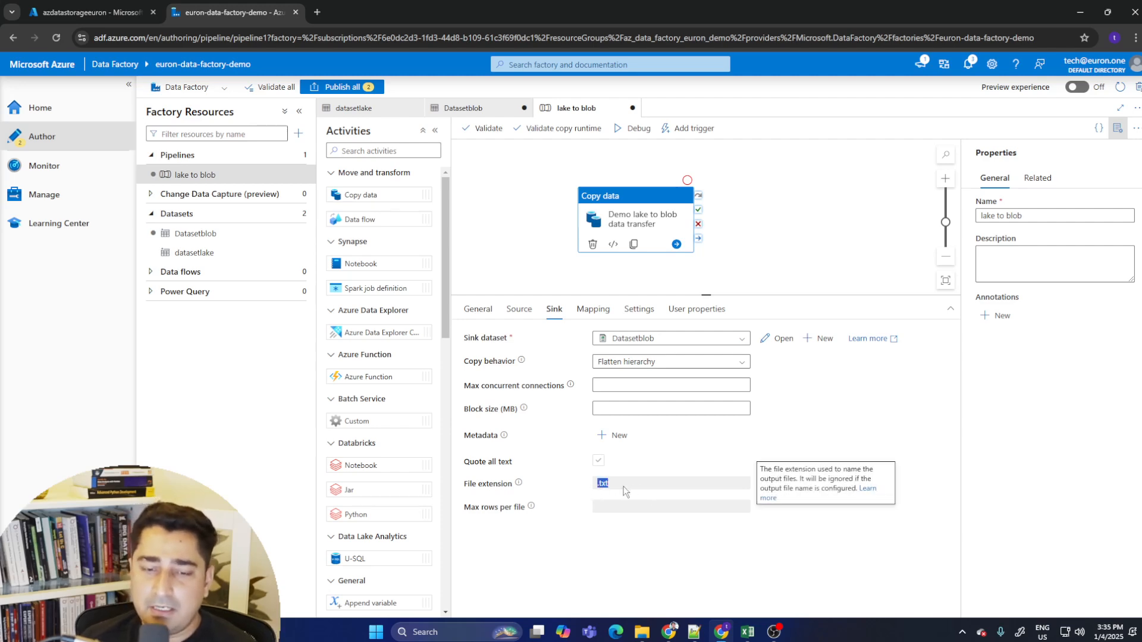
click(651, 503)
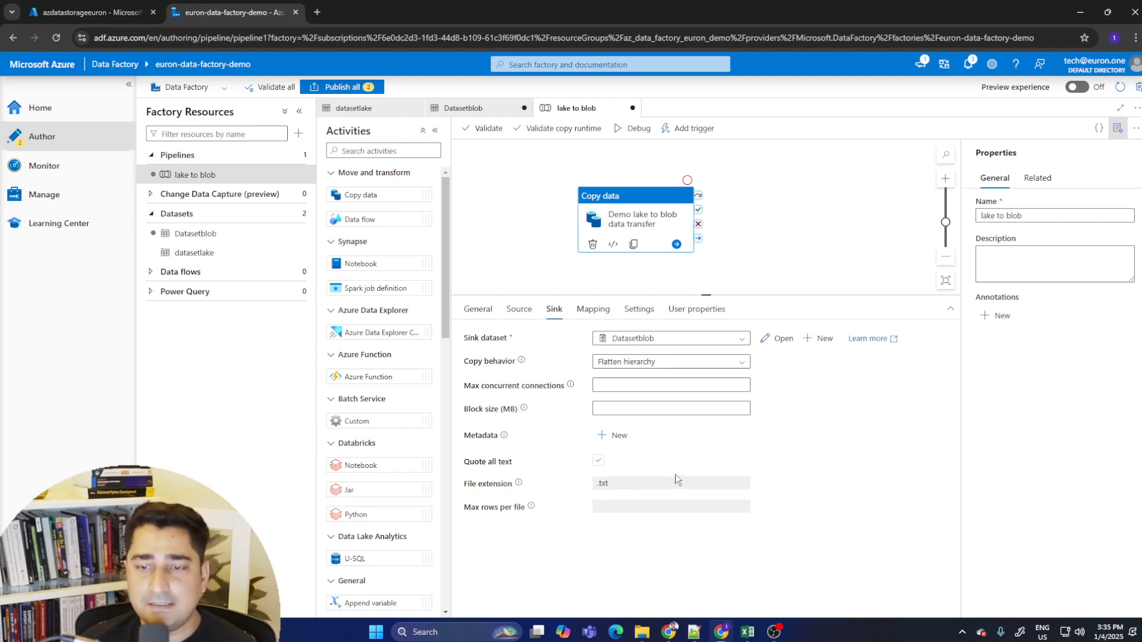
- Import the schemas into the copy activity's mapping and review the source-to-destination column mappings
click(593, 310)
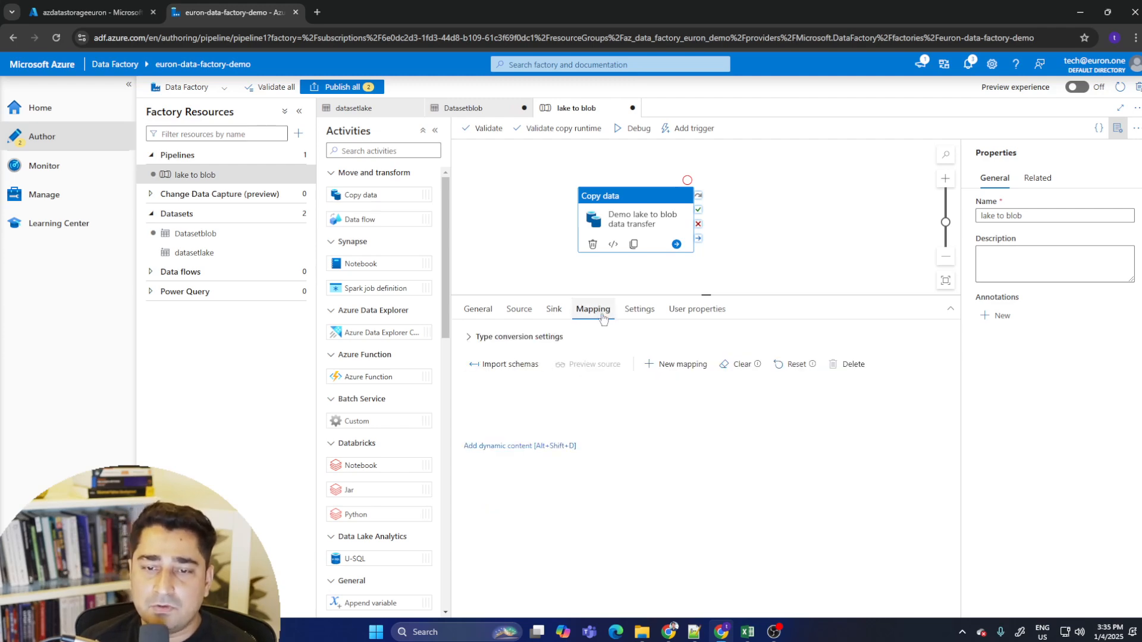
click(498, 366)
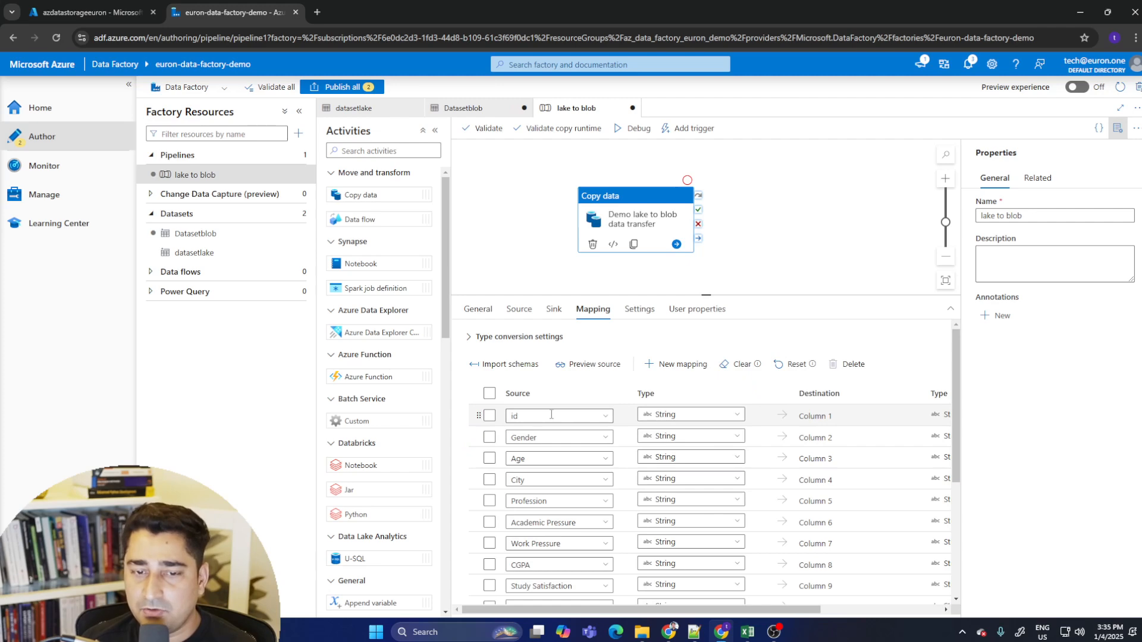
double_click(809, 416)
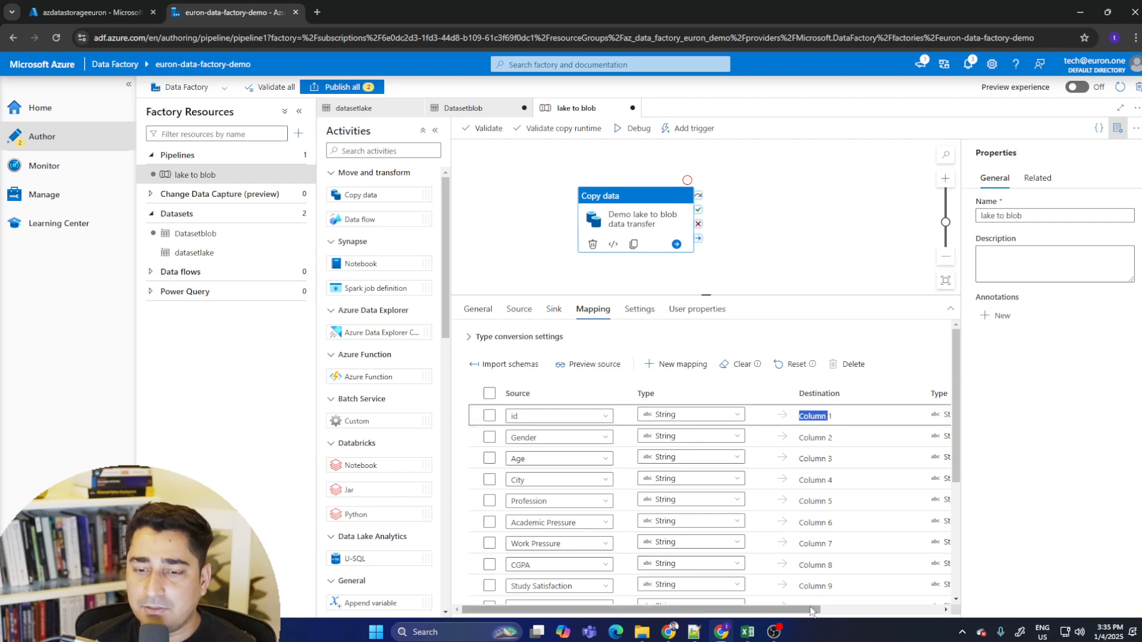
mouse_move(812, 612)
mouse_down()
mouse_move(947, 617)
mouse_move(813, 611)
mouse_up()
scroll(833, 452, down, 3)
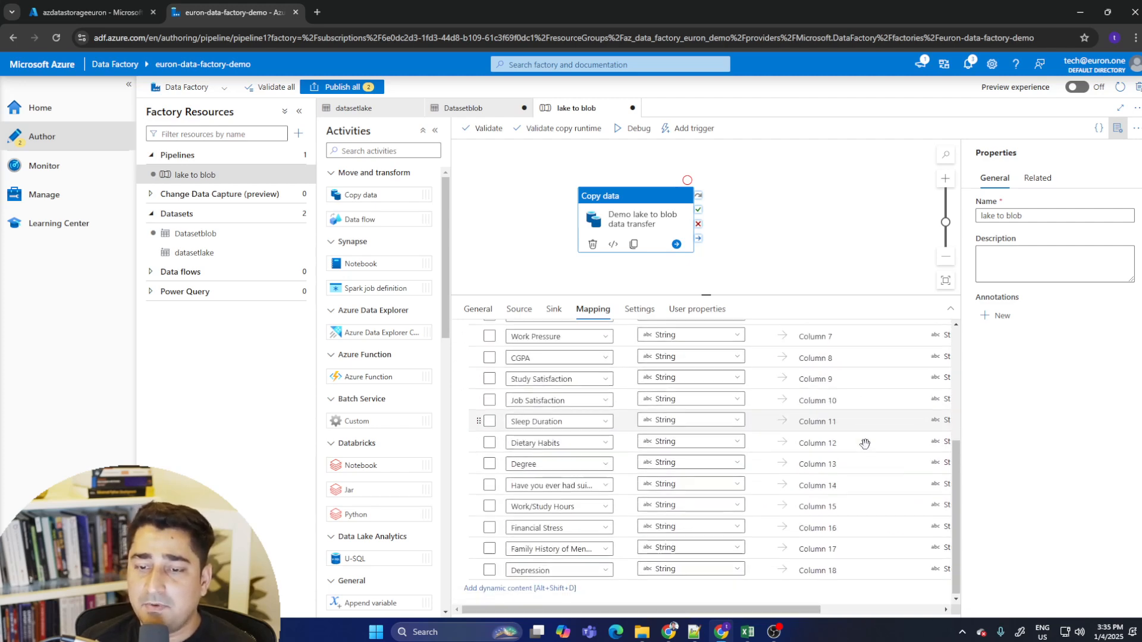
scroll(860, 457, up, 5)
scroll(743, 512, down, 5)
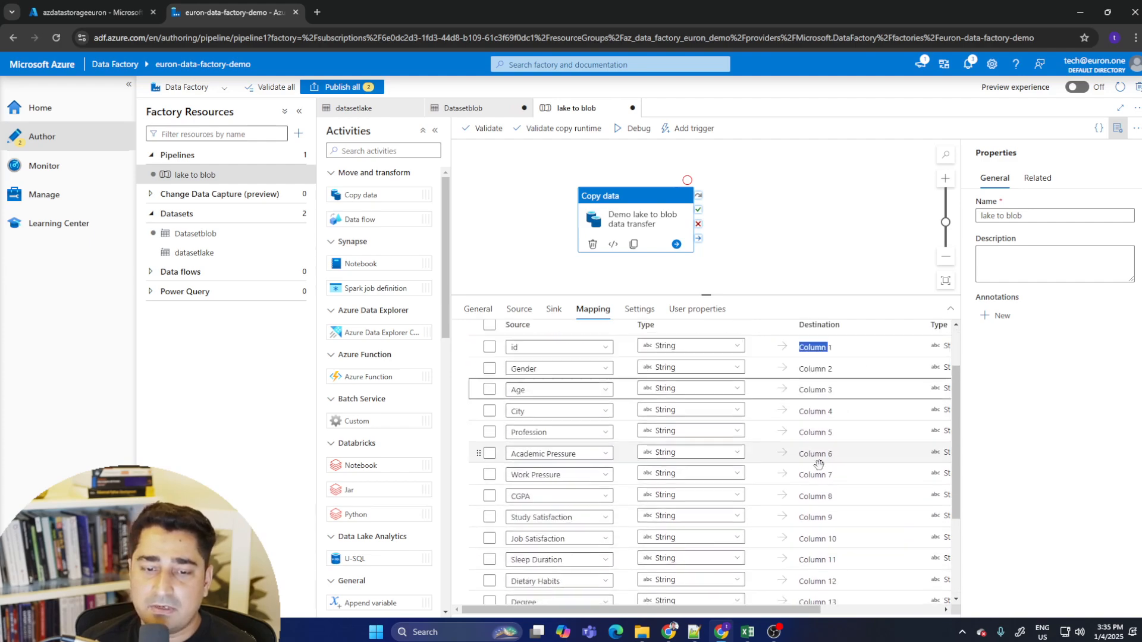
scroll(554, 491, up, 2)
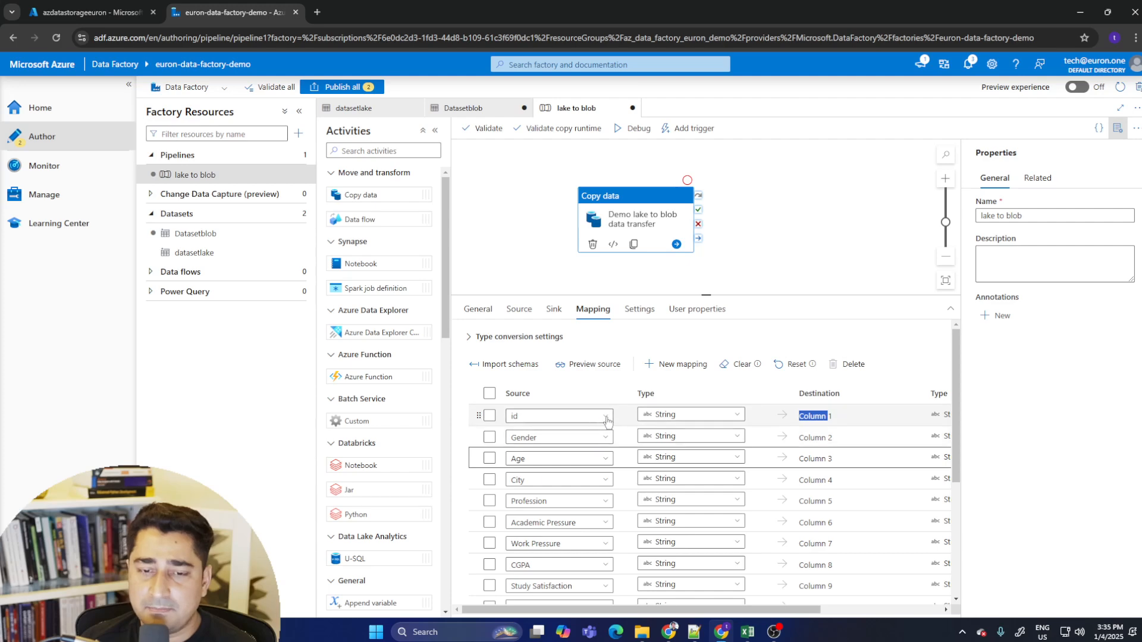
click(609, 418)
click(610, 419)
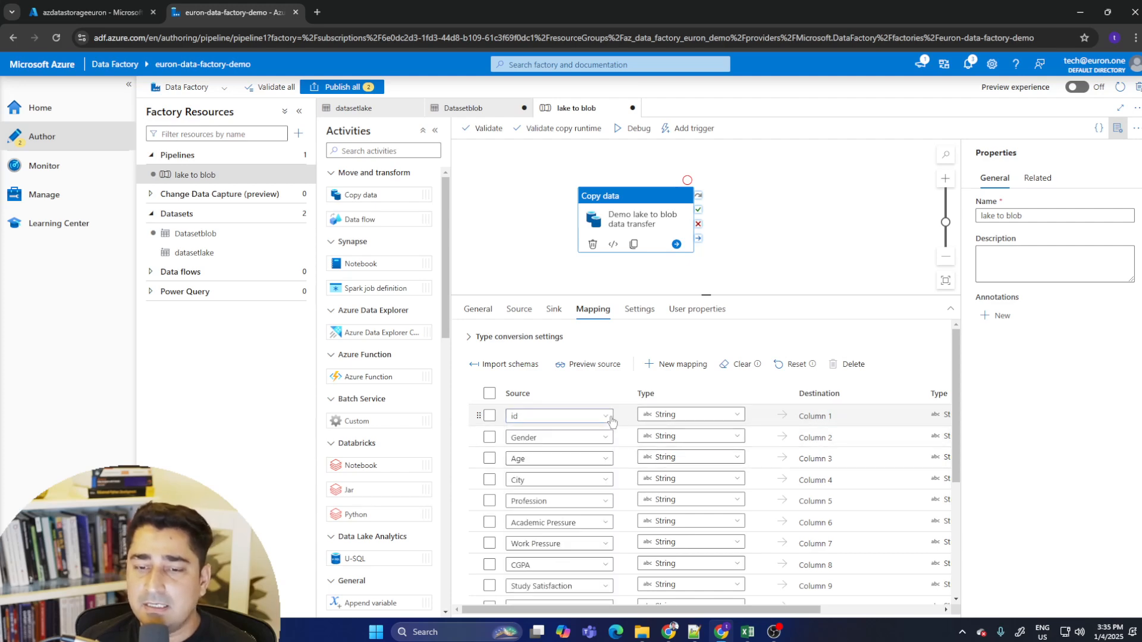
click(821, 418)
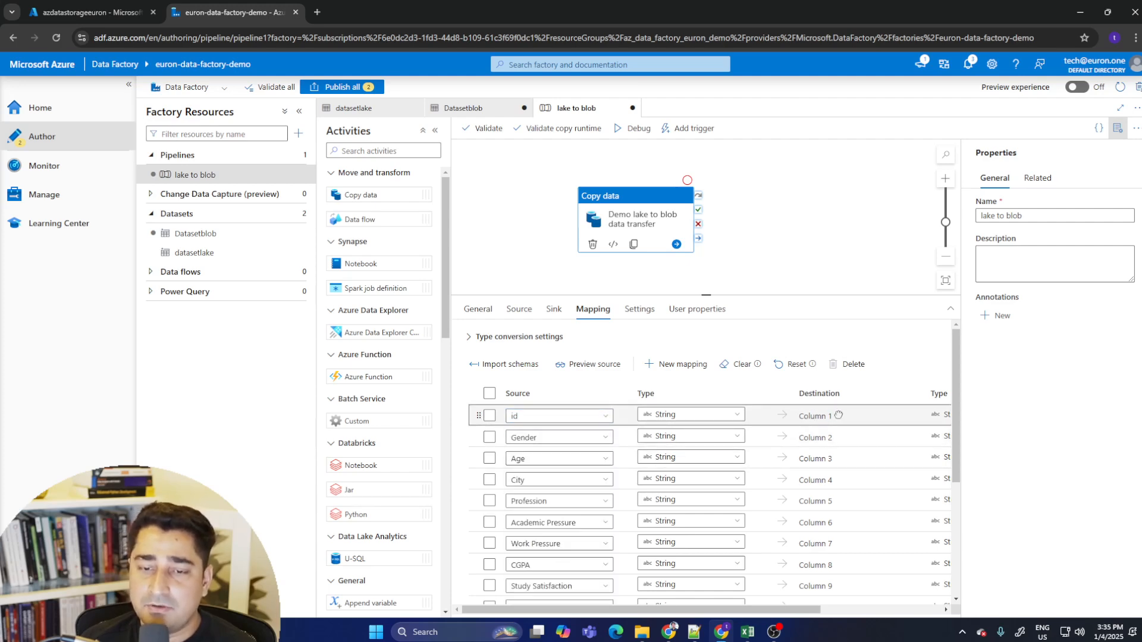
double_click(827, 415)
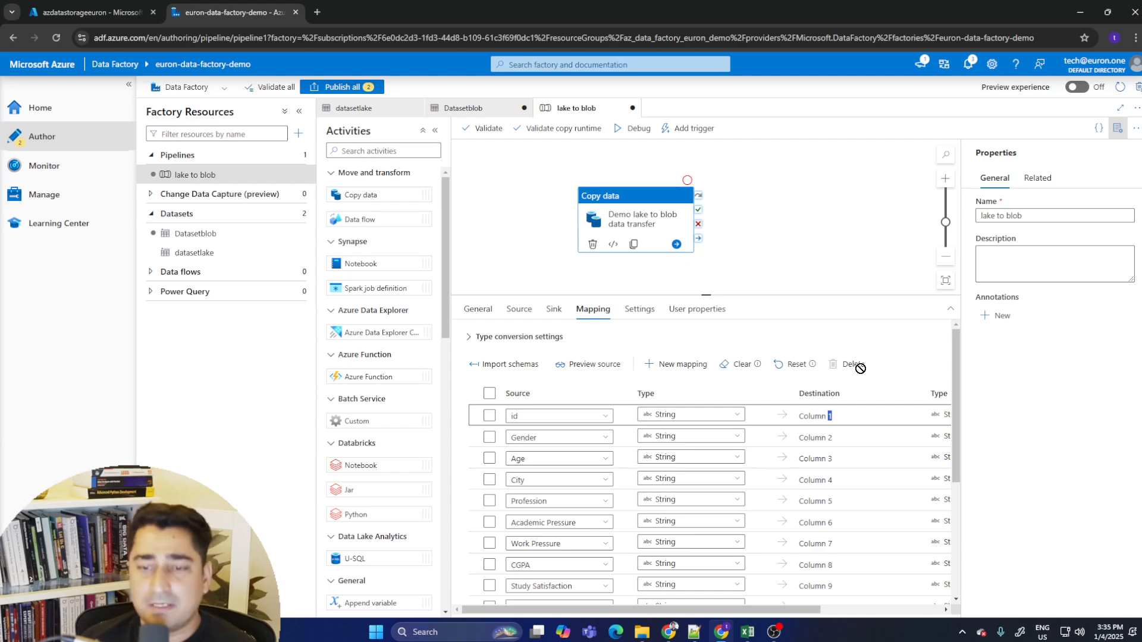
- Review the copy activity's Settings and User properties tabs
click(639, 309)
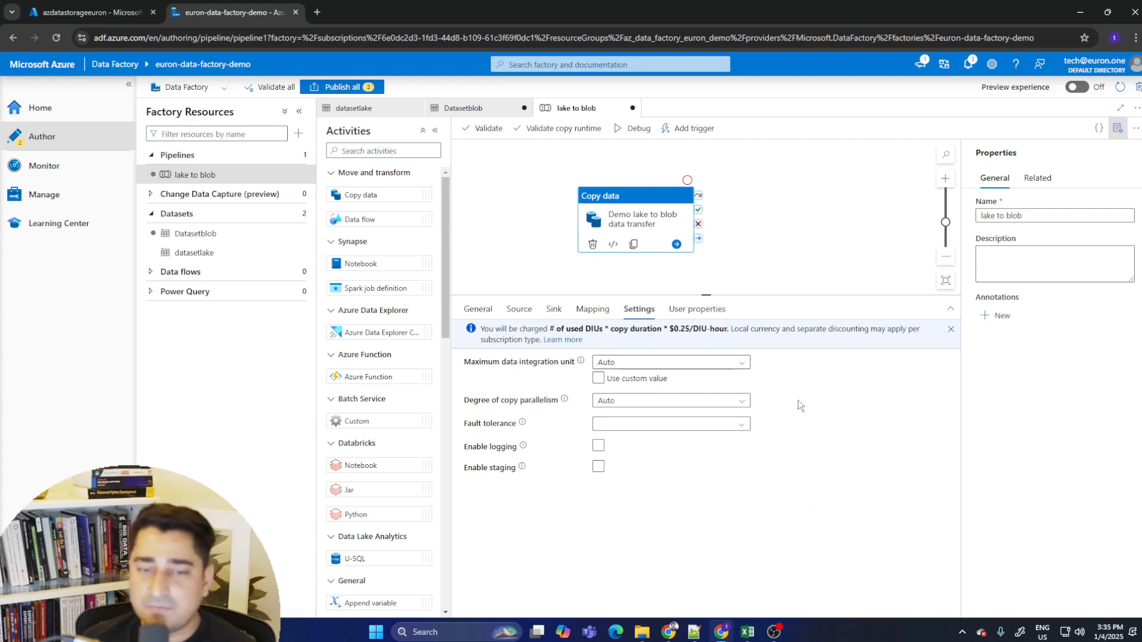
click(696, 309)
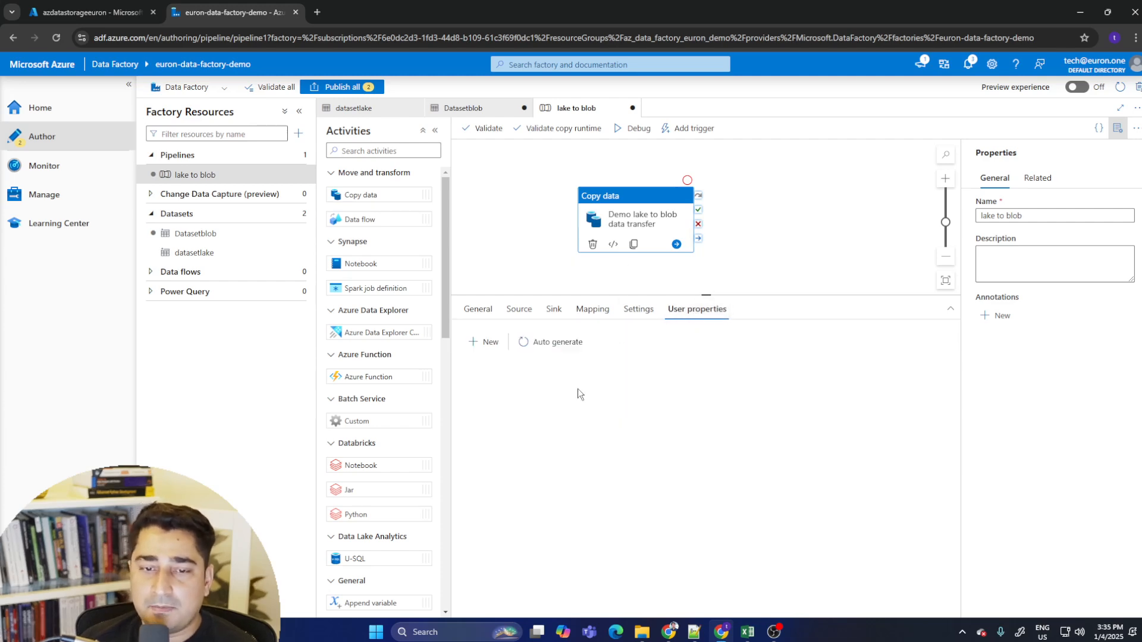
click(478, 310)
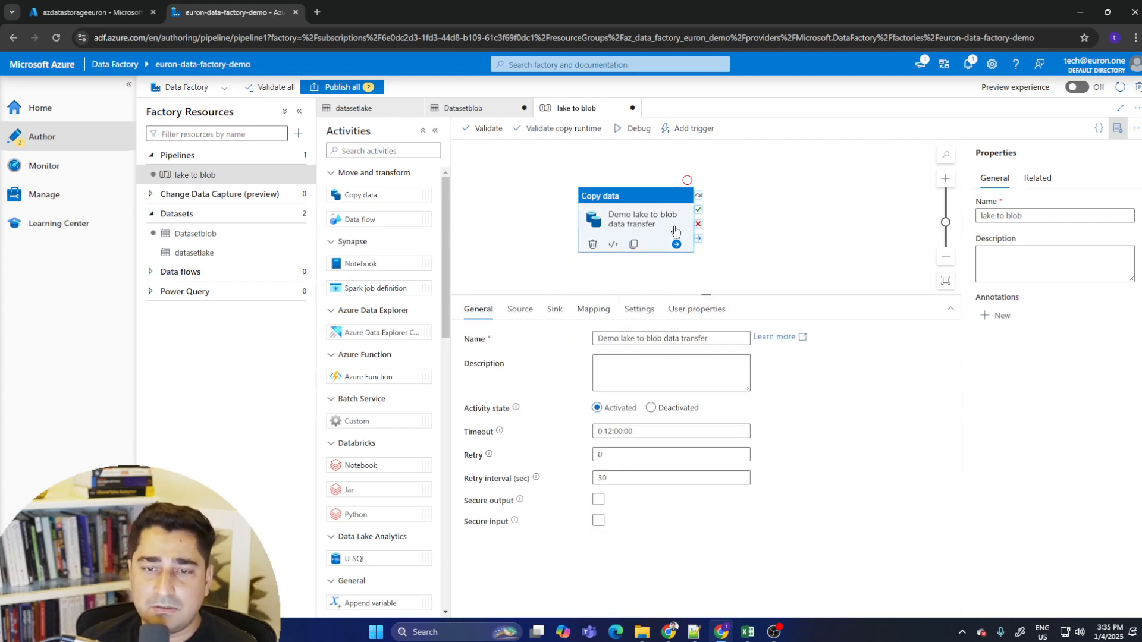
- Reposition the Copy data activity on the pipeline canvas
click(642, 216)
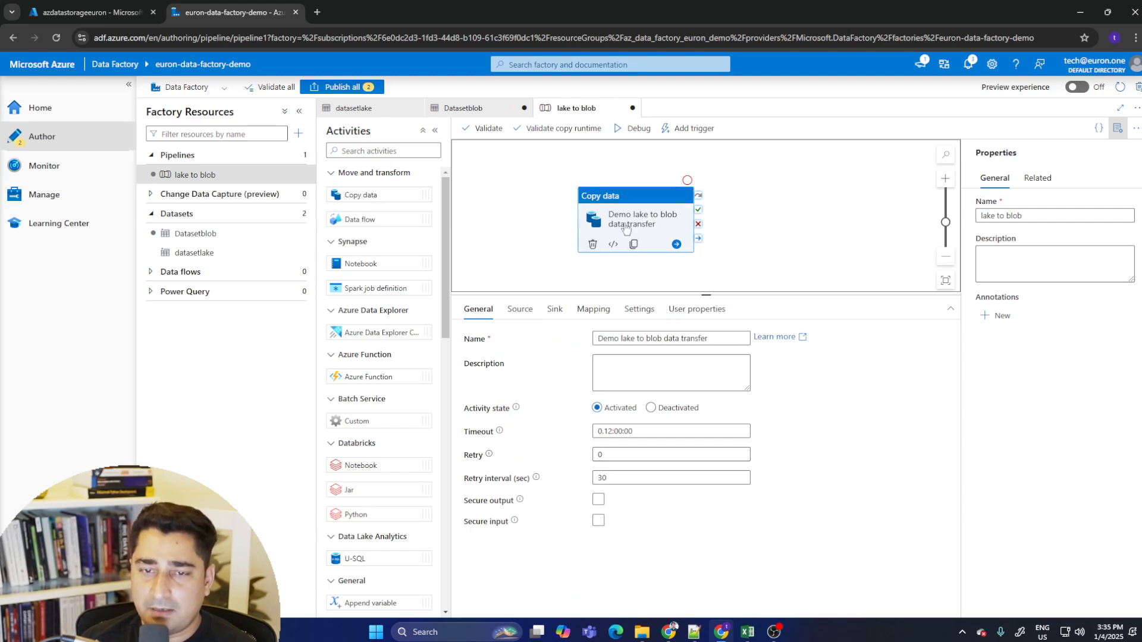
drag(627, 213, 641, 209)
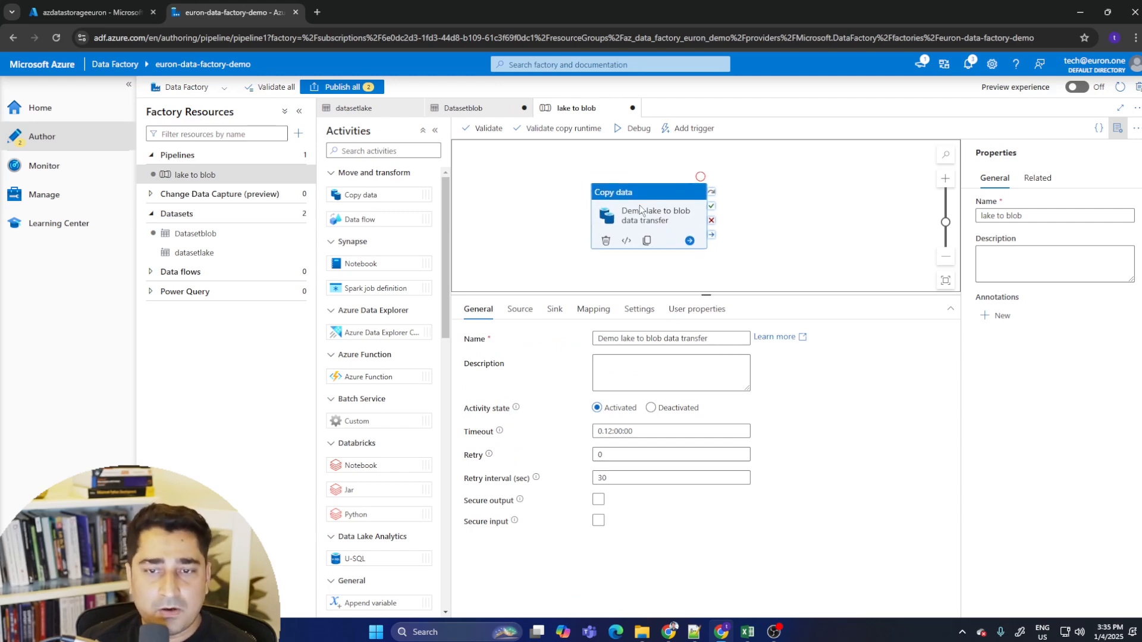
click(438, 129)
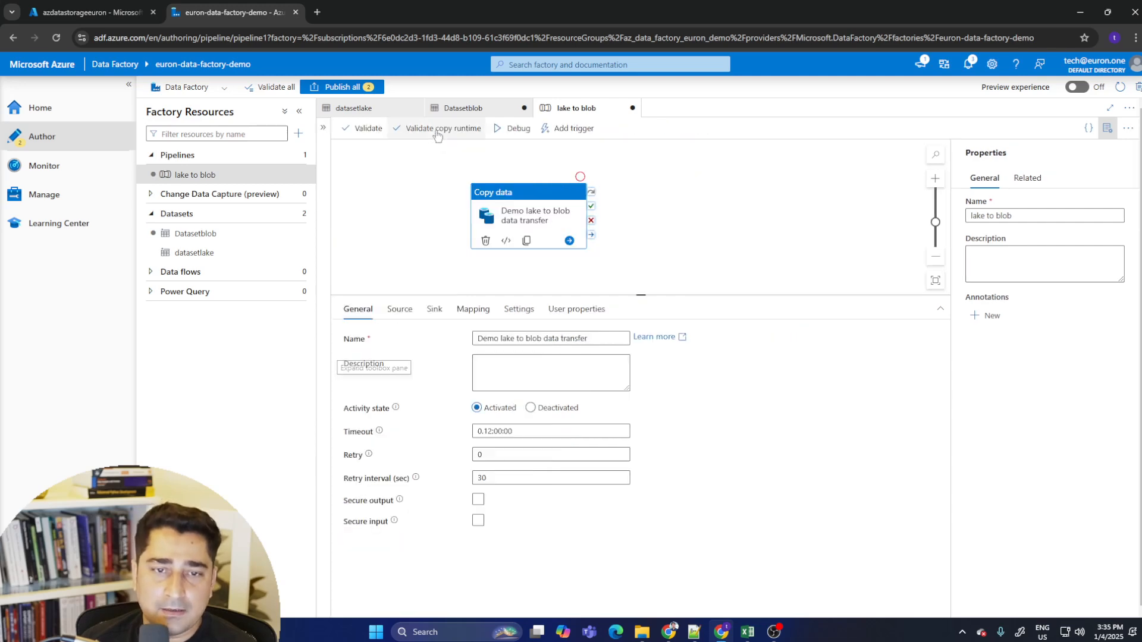
drag(531, 224, 565, 219)
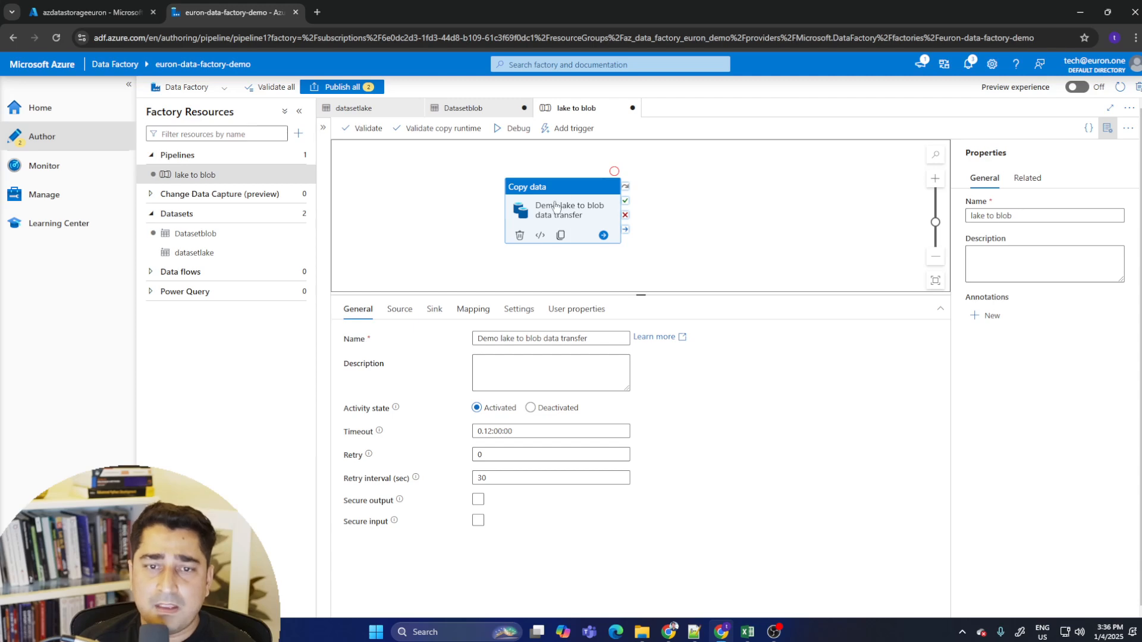
- Publish all pending changes, the lake to blob pipeline and Datasetblob dataset
click(463, 108)
click(344, 88)
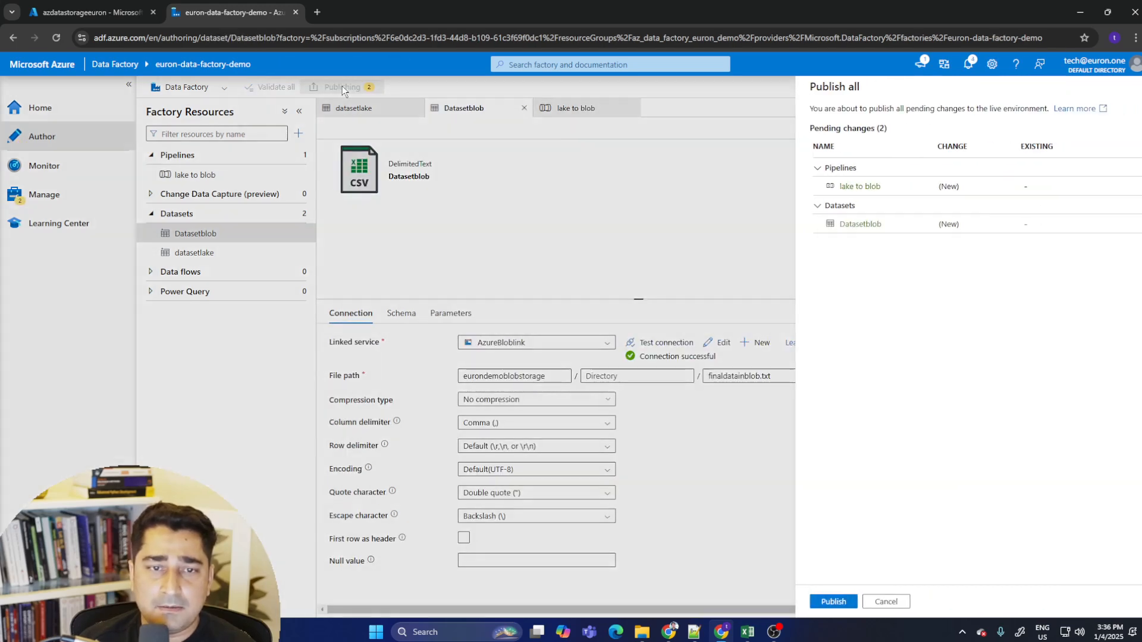
click(809, 601)
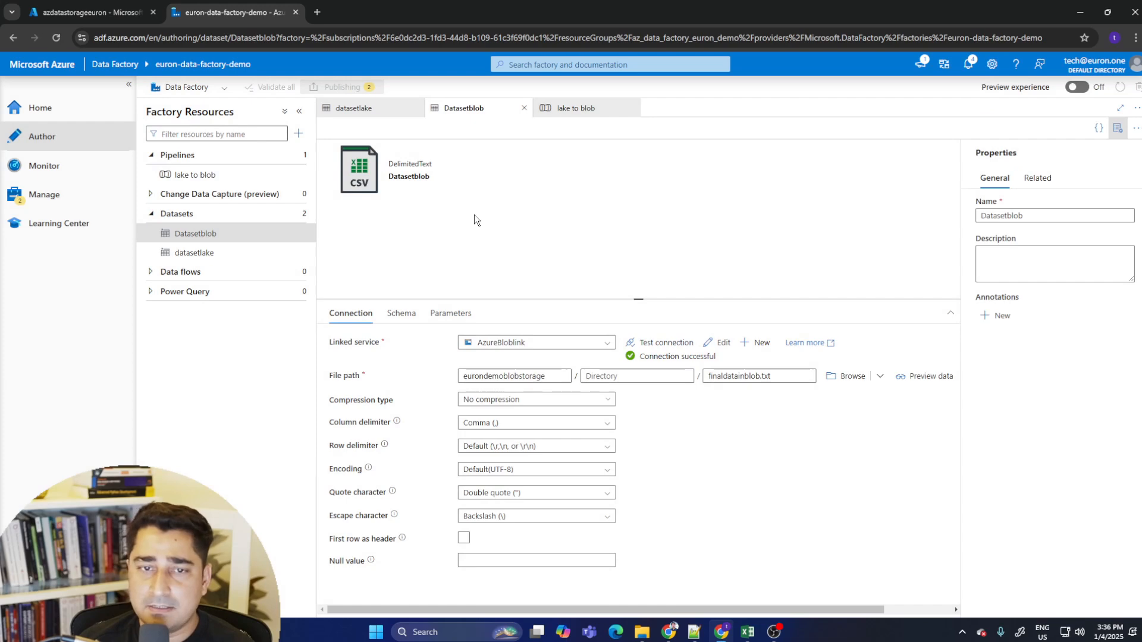
- Run the lake to blob pipeline in debug mode
click(565, 110)
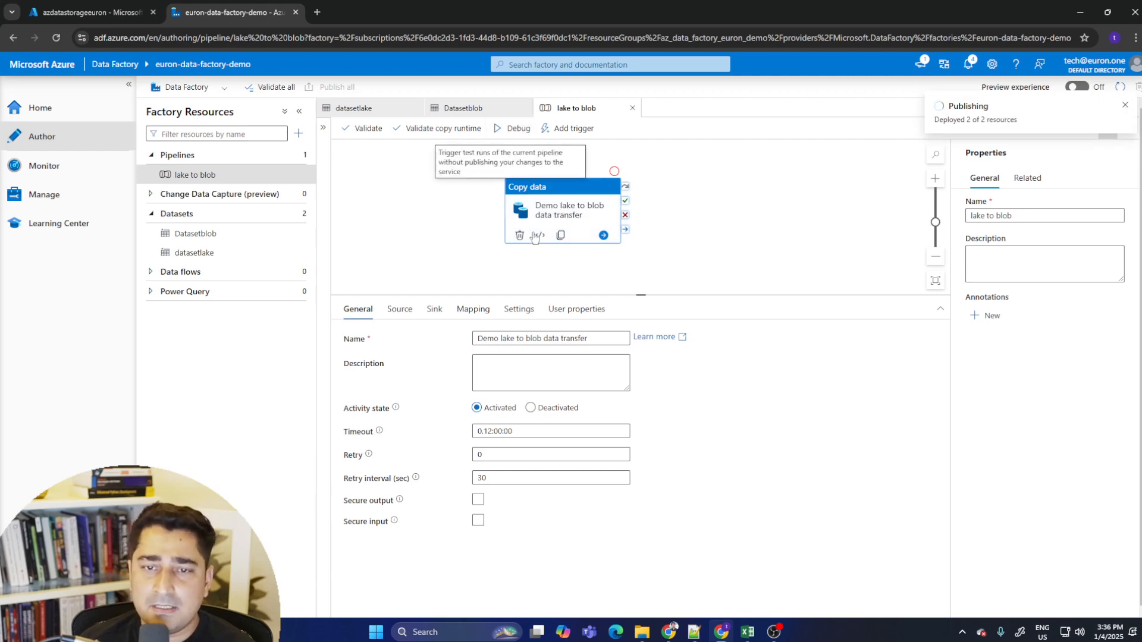
drag(581, 211, 577, 210)
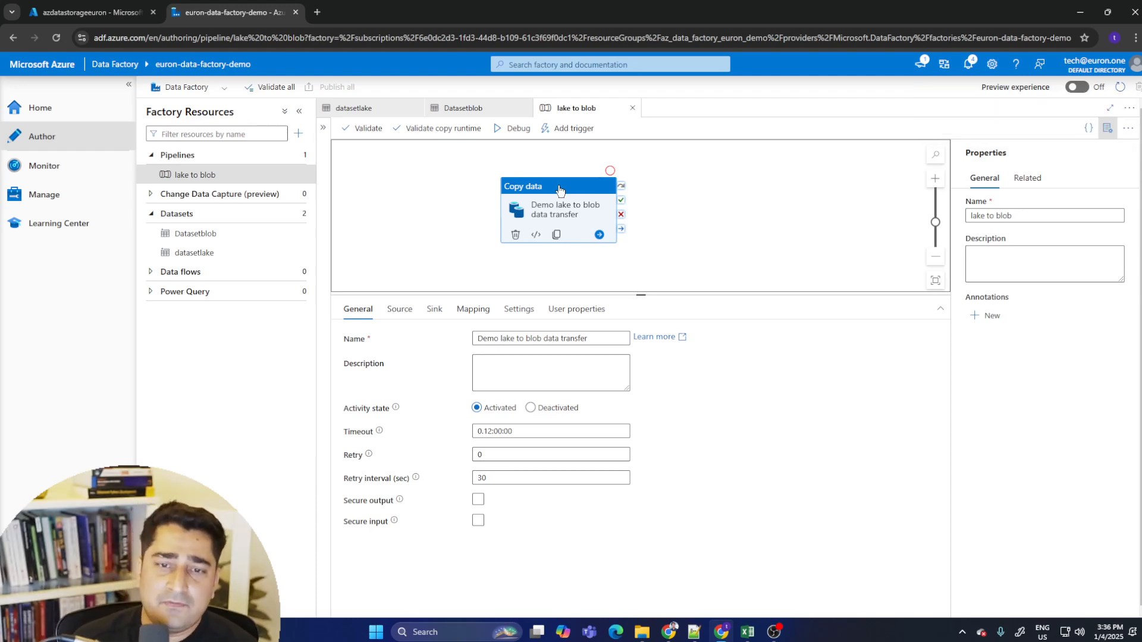
click(509, 131)
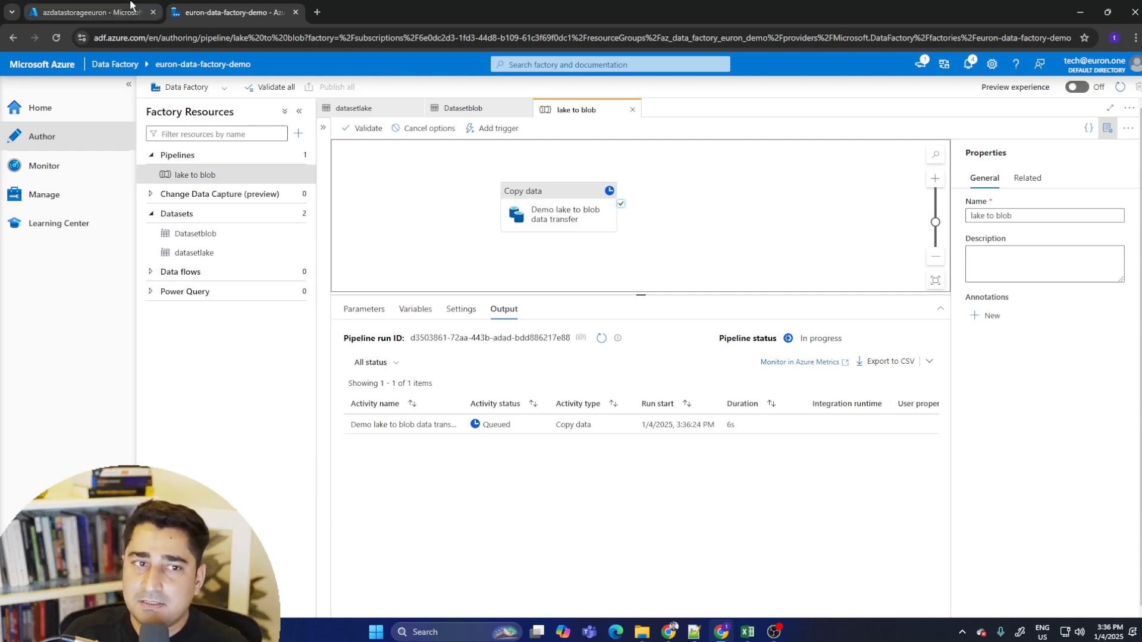
- Check the storage account's containers and return to the pipeline run output
click(89, 12)
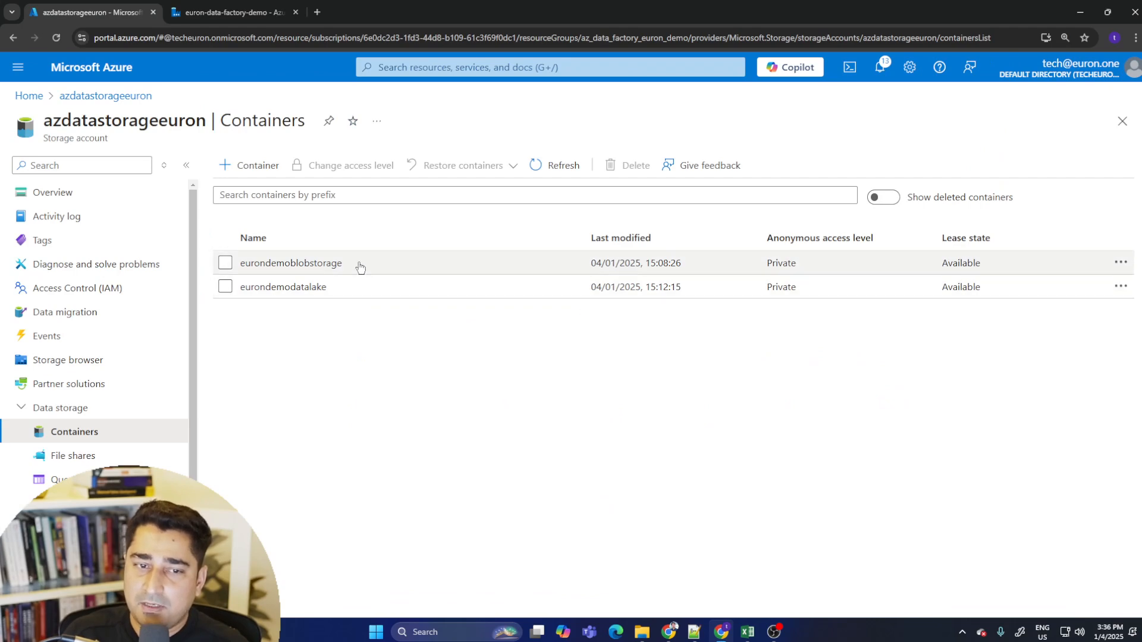
key(ctrl+Tab)
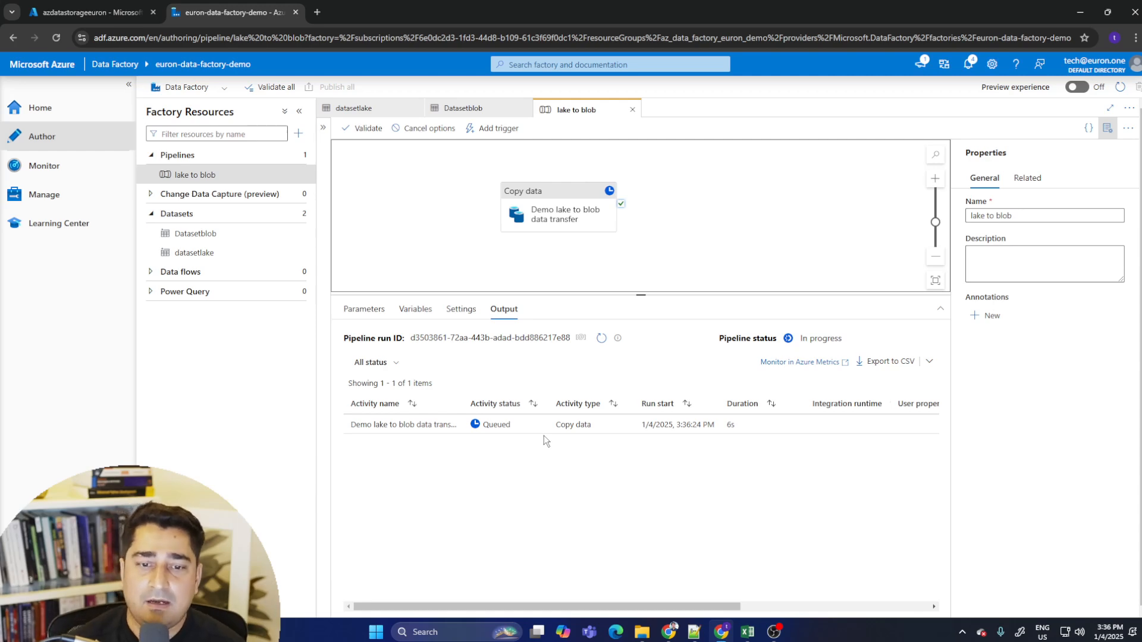
- Open euron.one in a new tab, list all live courses and open the Big Data Masters course page
click(317, 12)
text(euron)
key(Return)
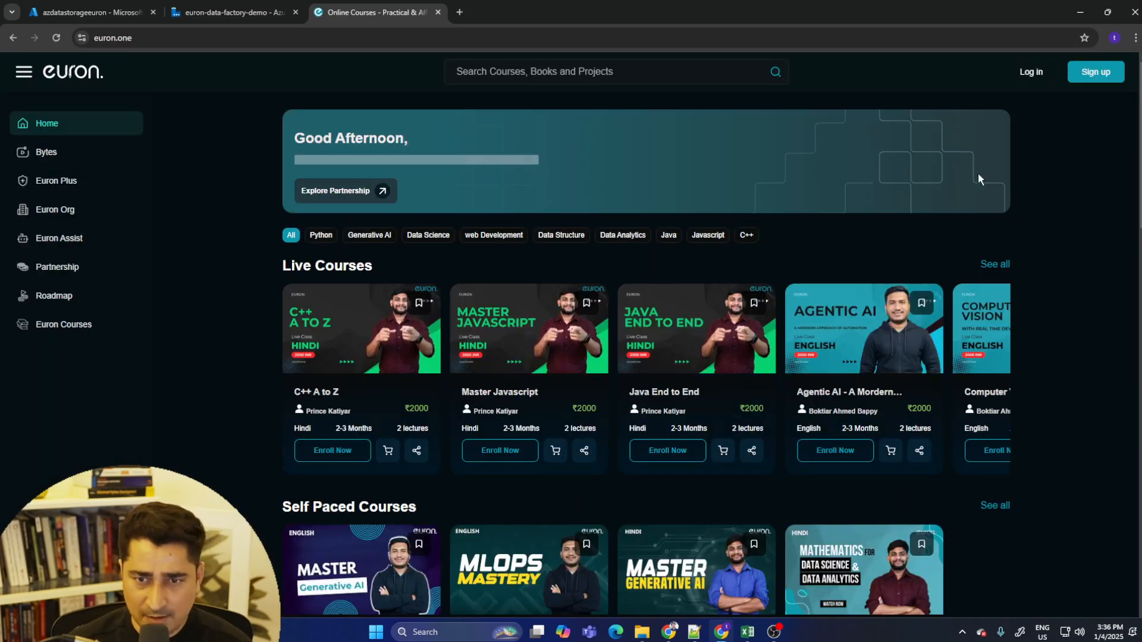
click(997, 265)
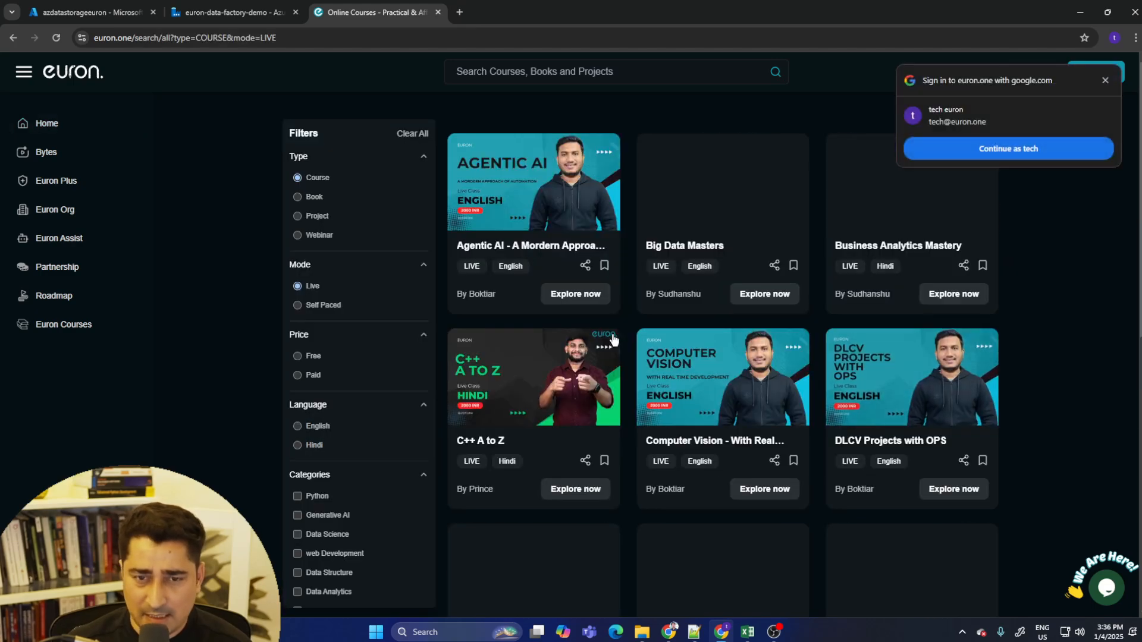
click(708, 247)
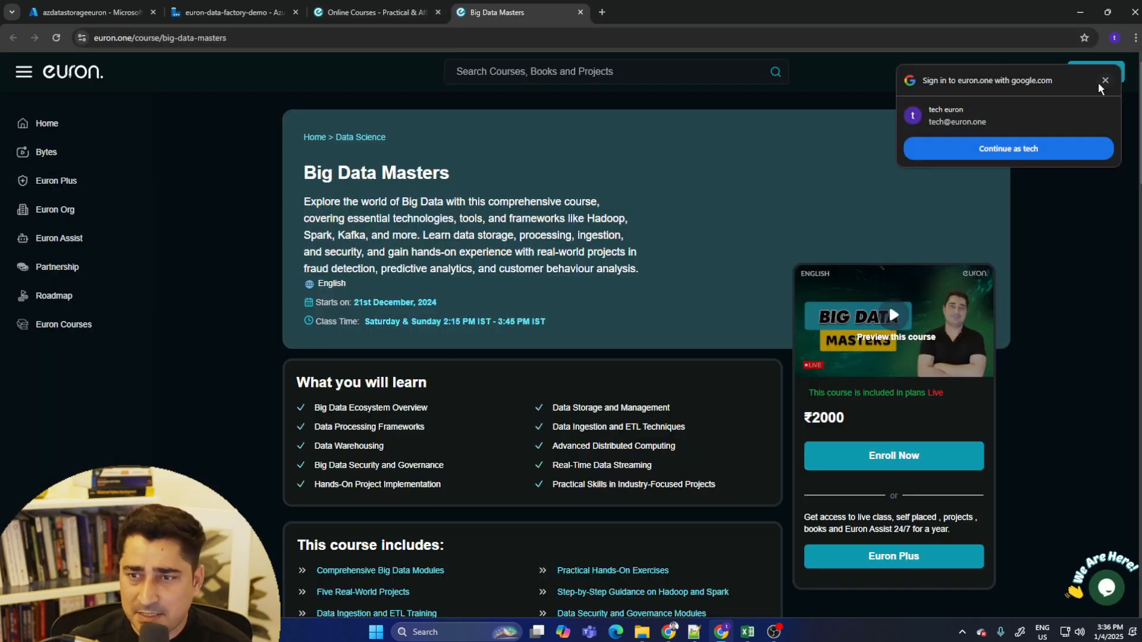
click(1102, 81)
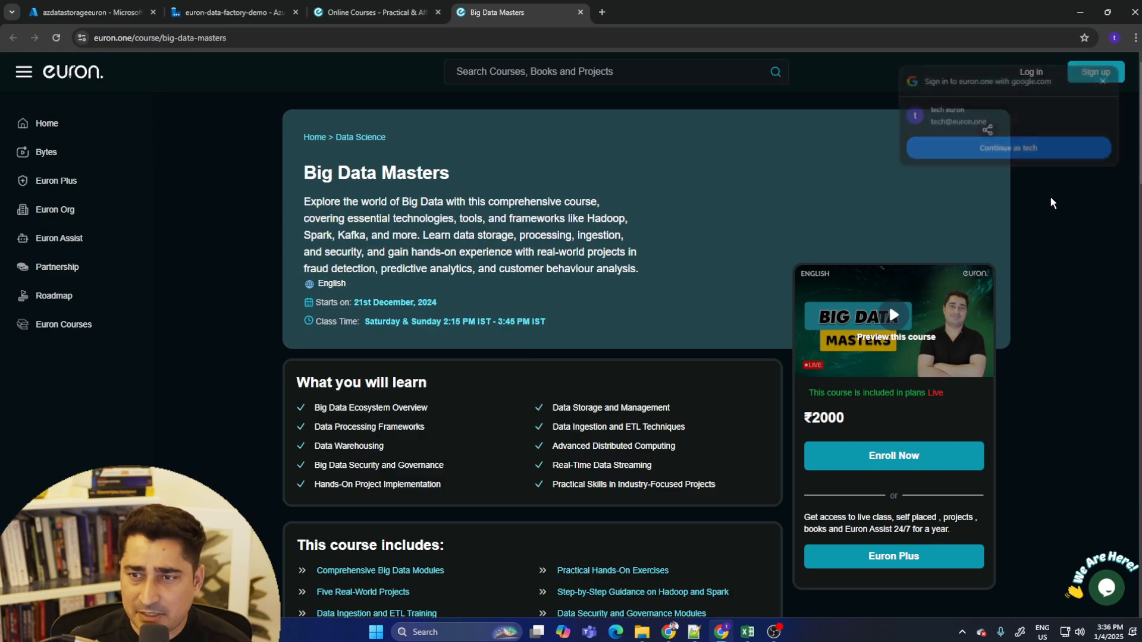
- Expand all sections of the course content and browse its topics
scroll(215, 275, down, 15)
scroll(432, 342, up, 8)
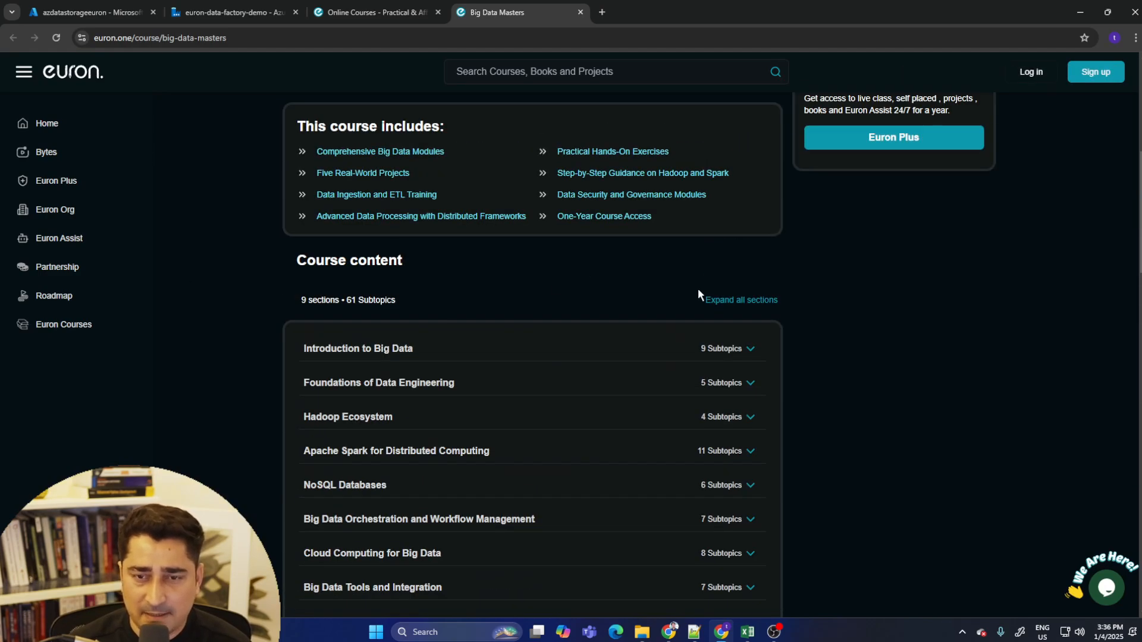
click(737, 299)
scroll(386, 261, down, 13)
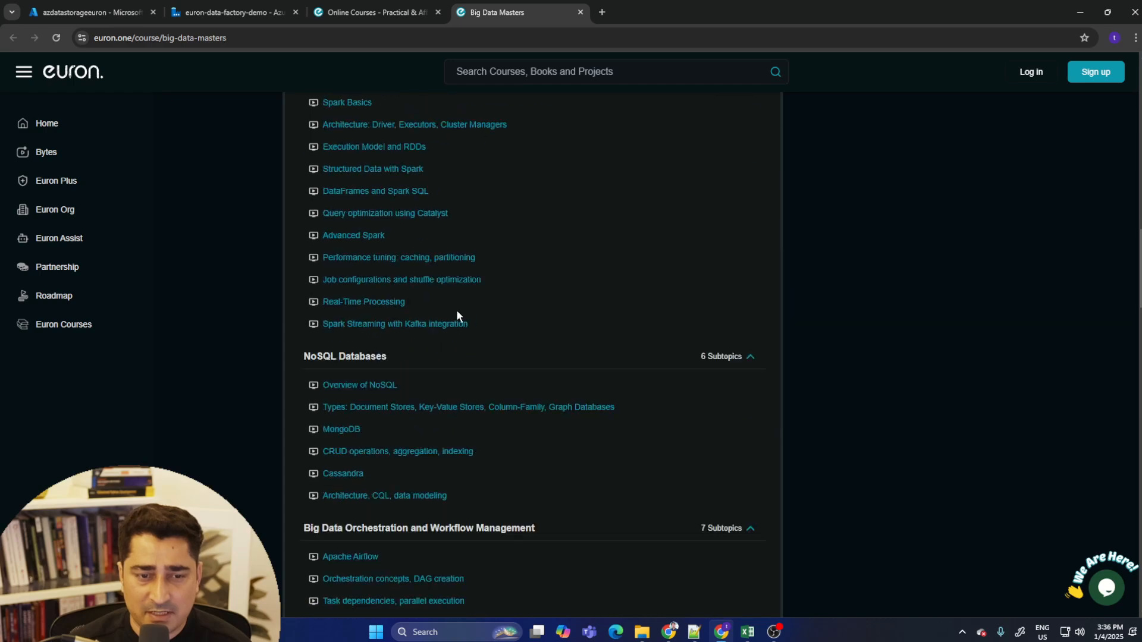
- Scroll back to the top of the Big Data Masters course page and review its overview
scroll(457, 315, down, 10)
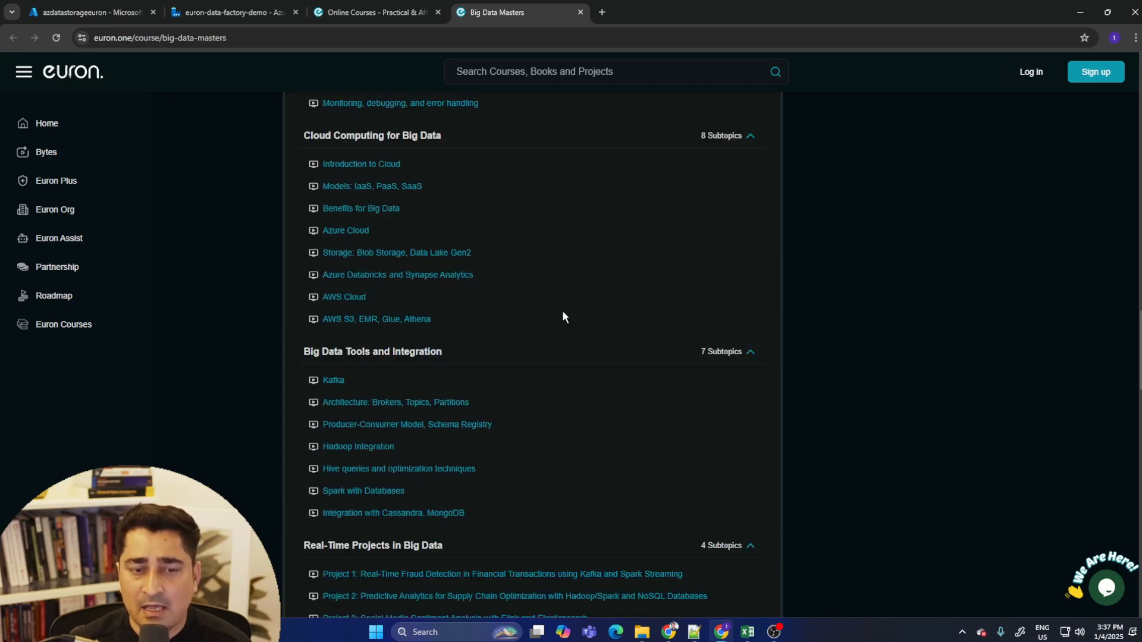
key(Home)
drag(324, 200, 350, 201)
click(563, 331)
drag(299, 174, 542, 317)
click(568, 327)
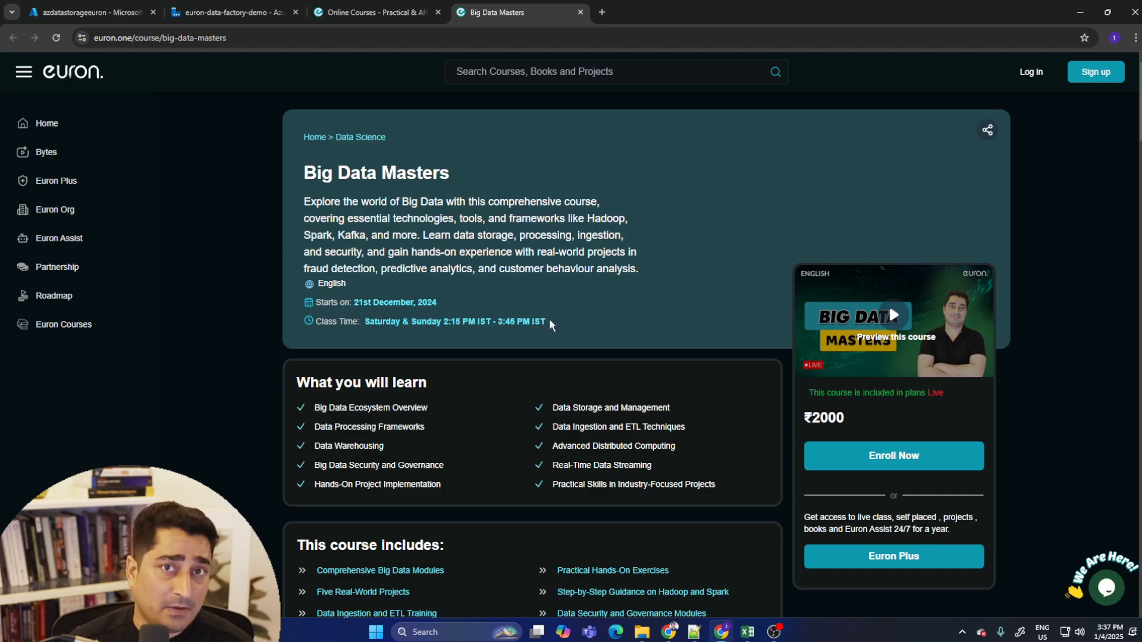
scroll(571, 297, down, 10)
scroll(595, 356, up, 10)
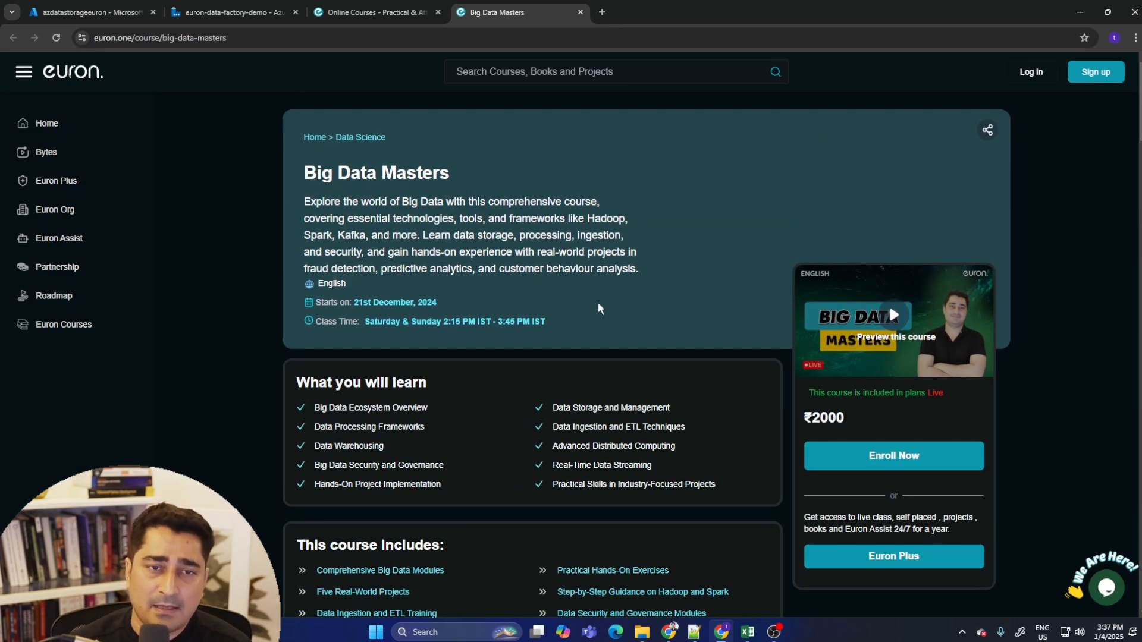
- Switch back to the data factory tab and open the copy activity's run details from the pipeline output
click(367, 5)
click(250, 8)
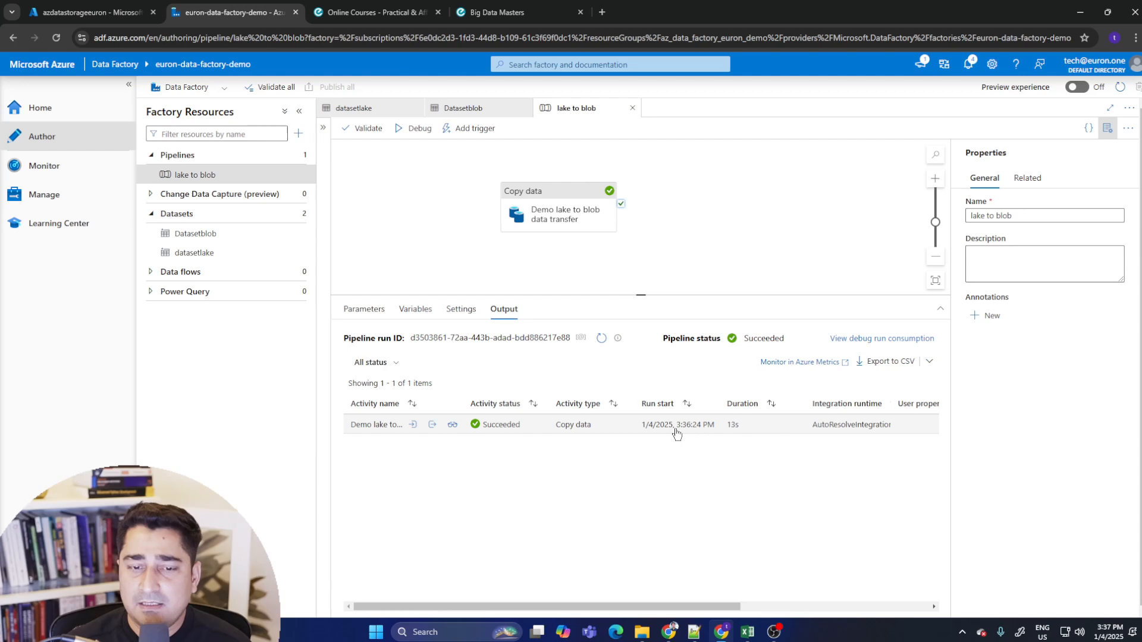
click(452, 426)
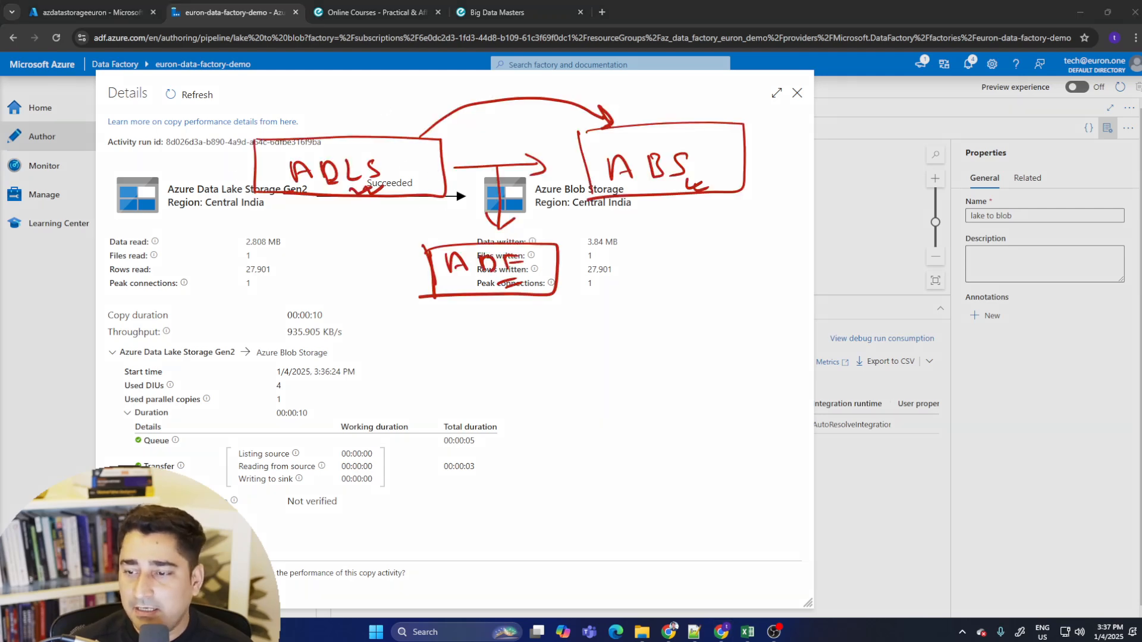
- Examine the copy details' data read and written, rows, duration, throughput and DIU figures, then close the details
key(Escape)
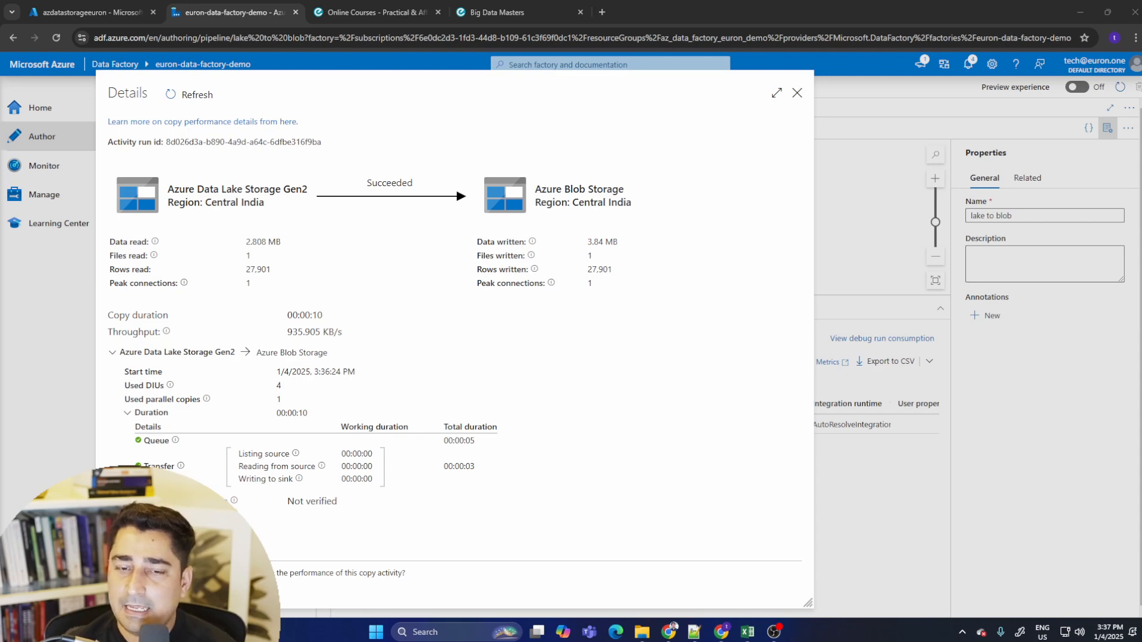
drag(205, 196, 308, 195)
drag(222, 209, 265, 207)
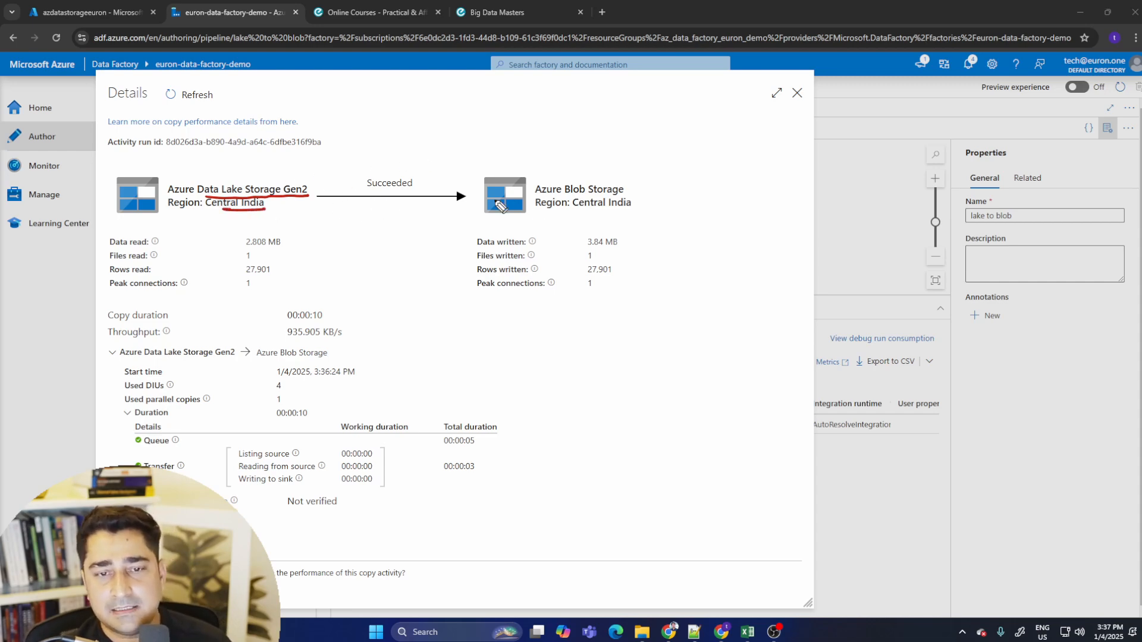
drag(538, 196, 634, 195)
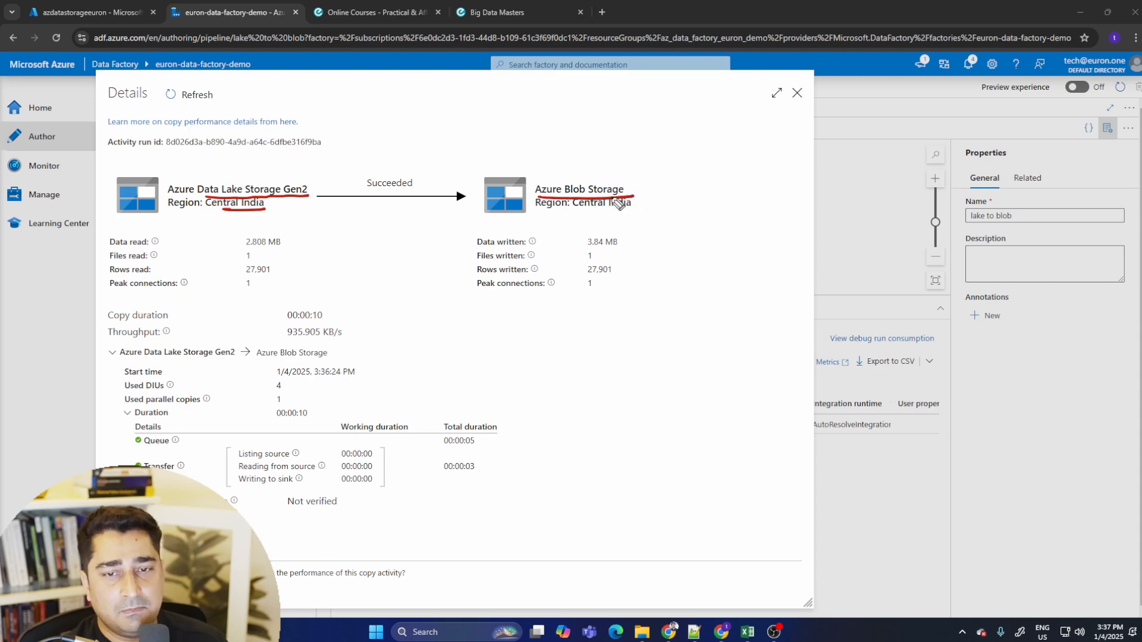
drag(553, 211, 631, 209)
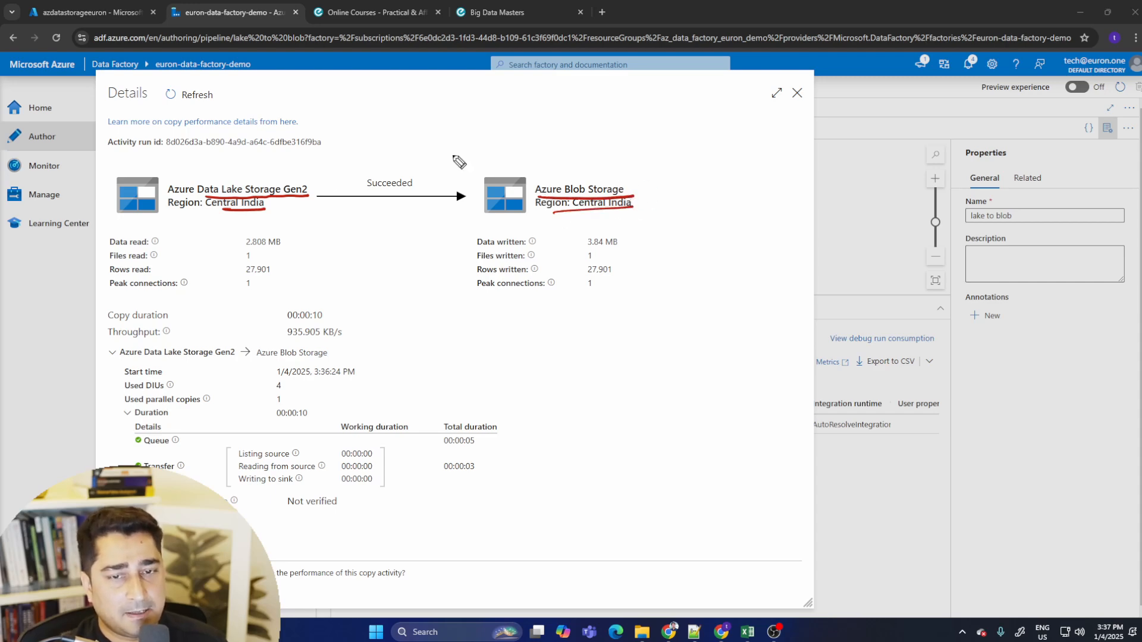
drag(168, 245, 199, 238)
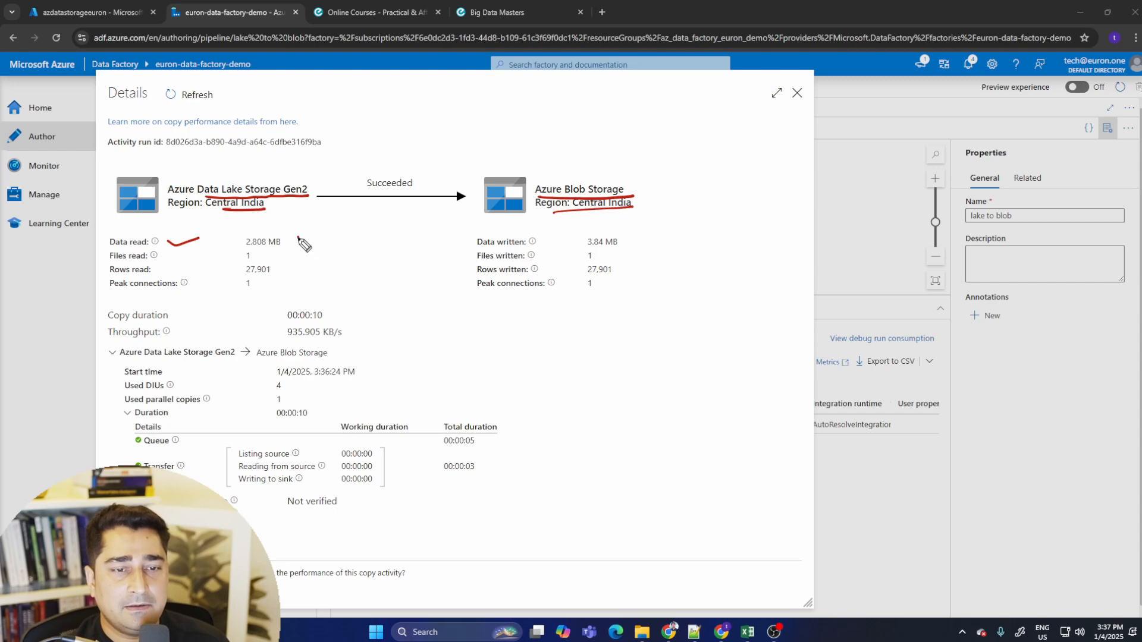
drag(298, 240, 327, 236)
drag(641, 245, 667, 240)
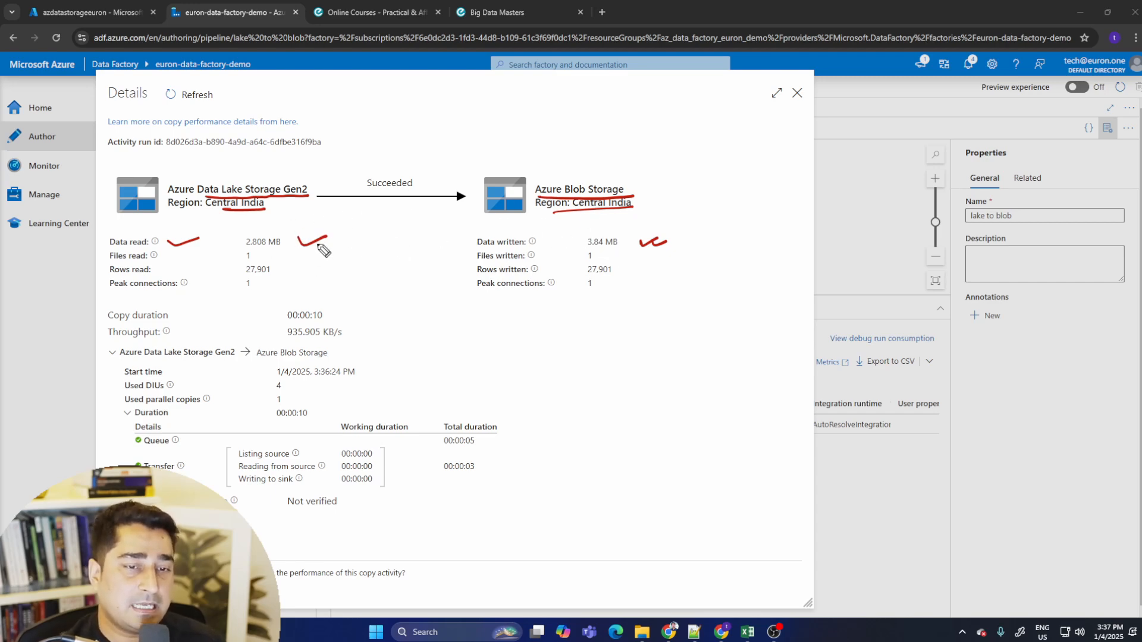
drag(310, 242, 333, 237)
drag(651, 230, 676, 249)
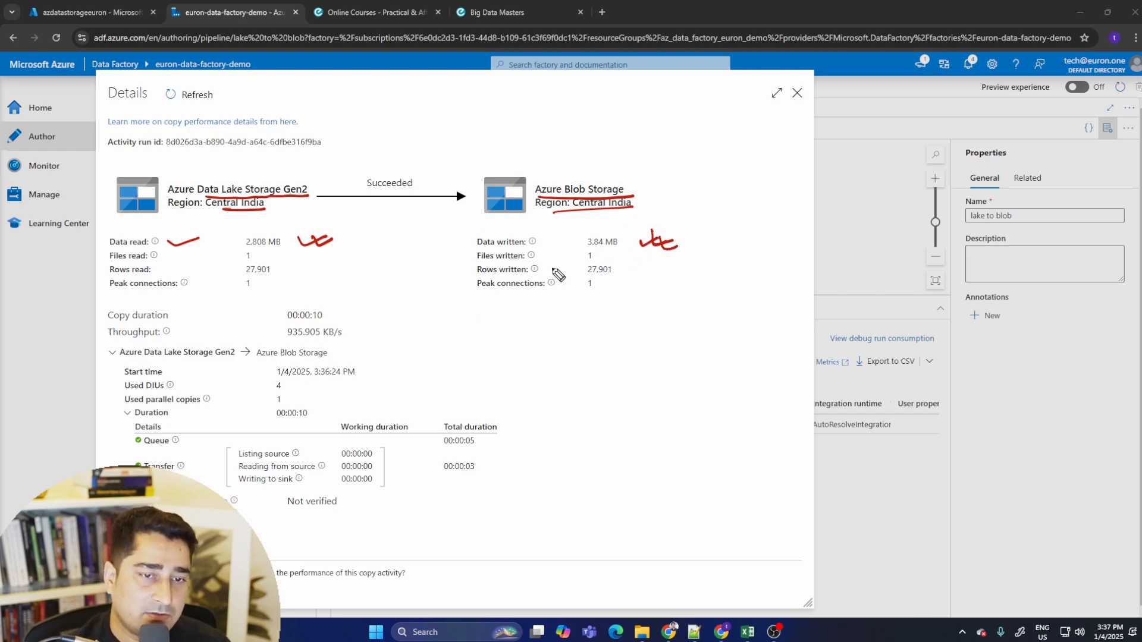
drag(248, 258, 260, 258)
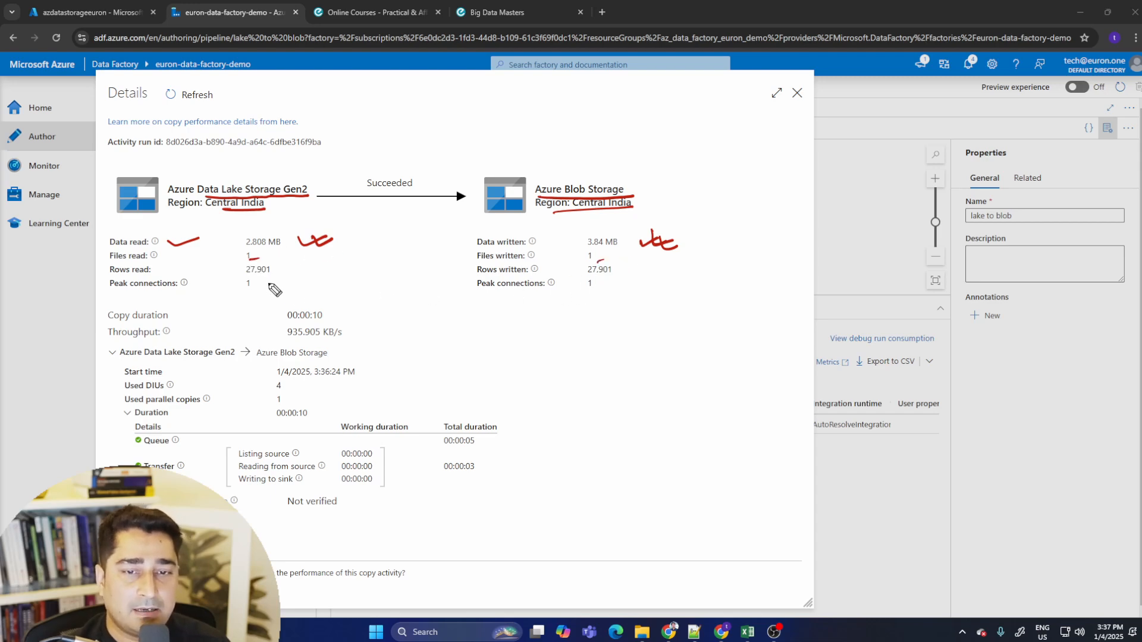
mouse_move(238, 276)
mouse_down()
mouse_move(290, 276)
mouse_move(271, 259)
mouse_move(295, 274)
mouse_up()
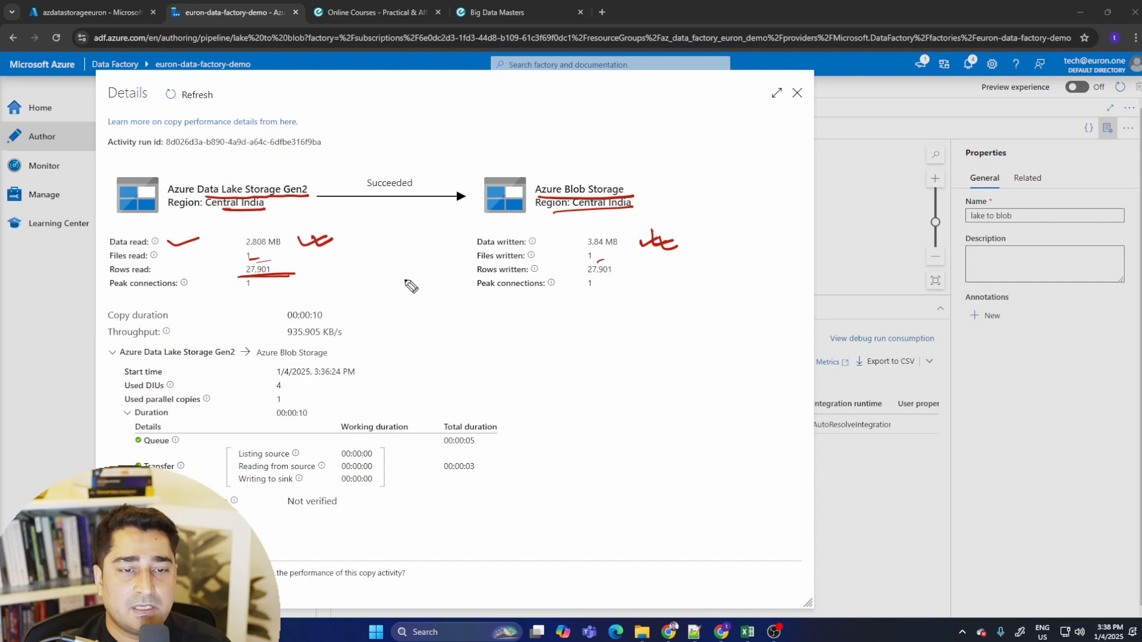
drag(591, 276, 618, 277)
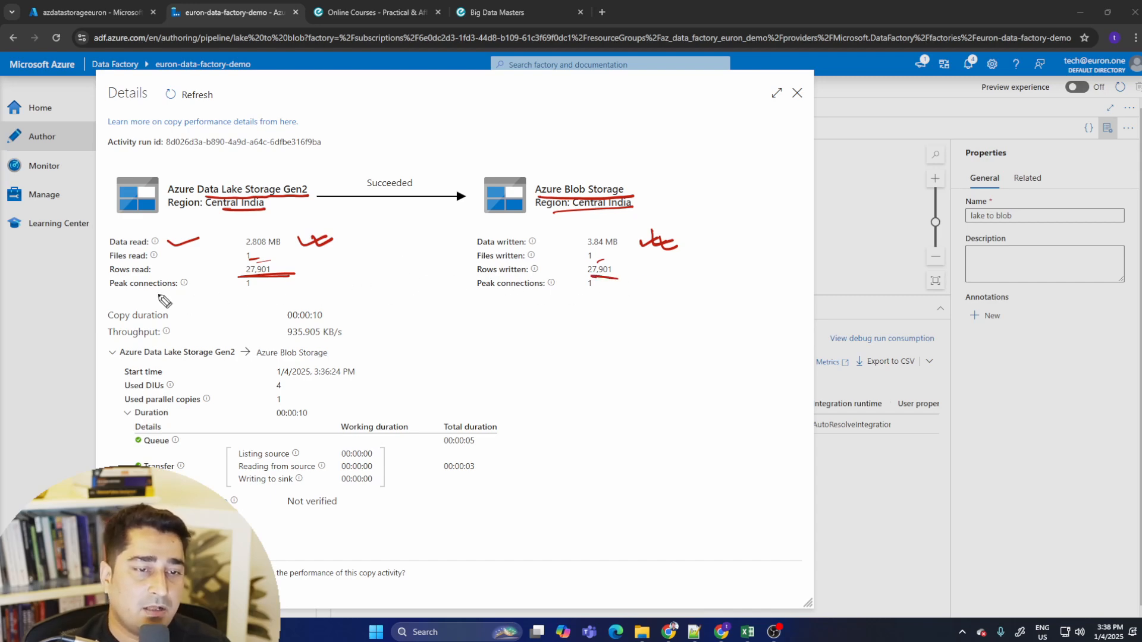
mouse_move(236, 293)
mouse_down()
mouse_move(280, 288)
mouse_move(333, 317)
mouse_up()
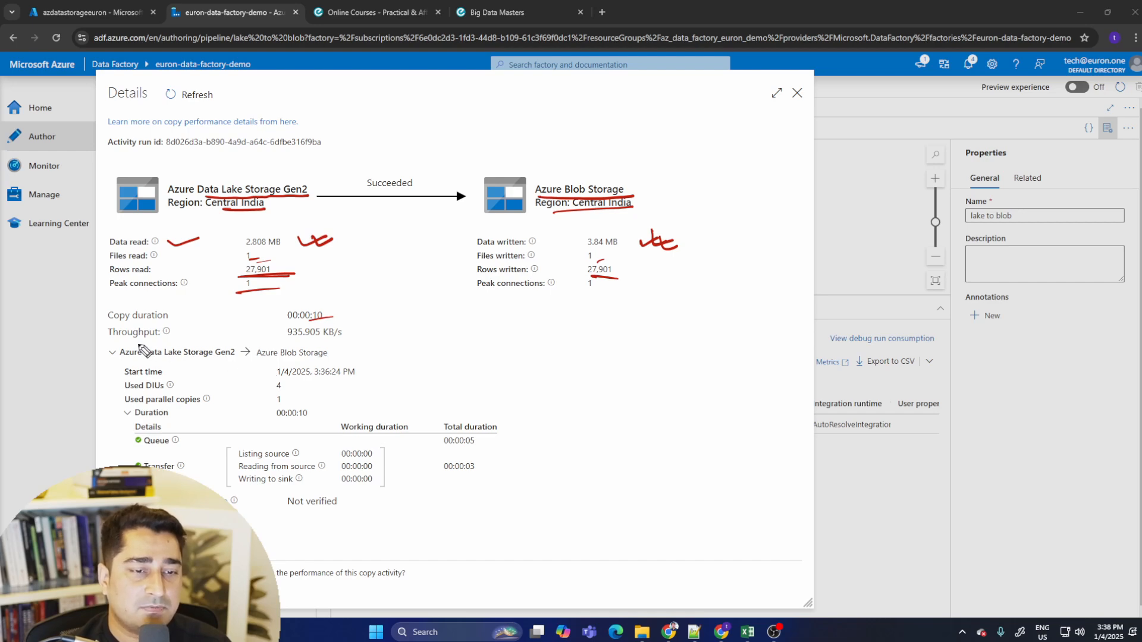
drag(279, 343, 336, 342)
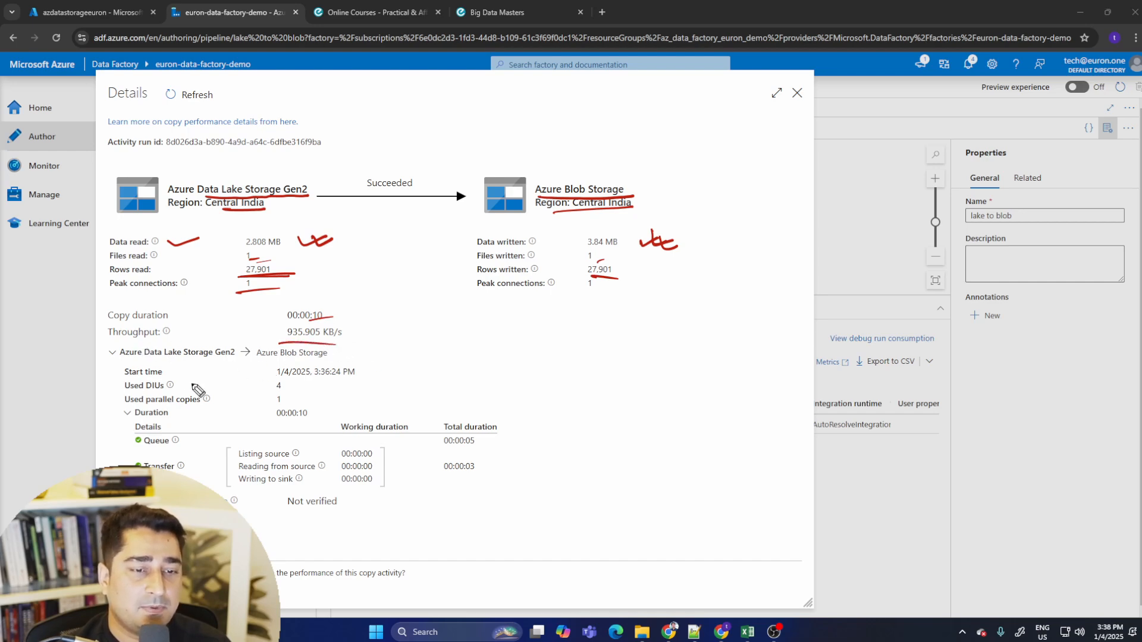
drag(277, 377, 351, 376)
mouse_move(276, 393)
mouse_down()
mouse_move(296, 391)
mouse_move(298, 404)
mouse_up()
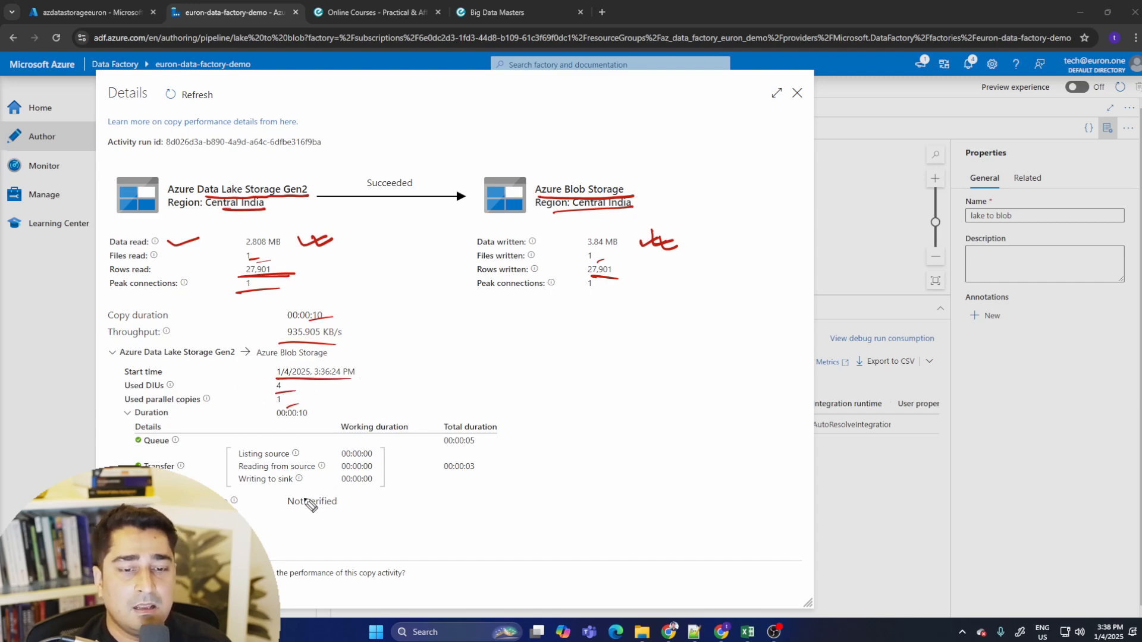
drag(297, 512, 331, 503)
drag(318, 521, 325, 516)
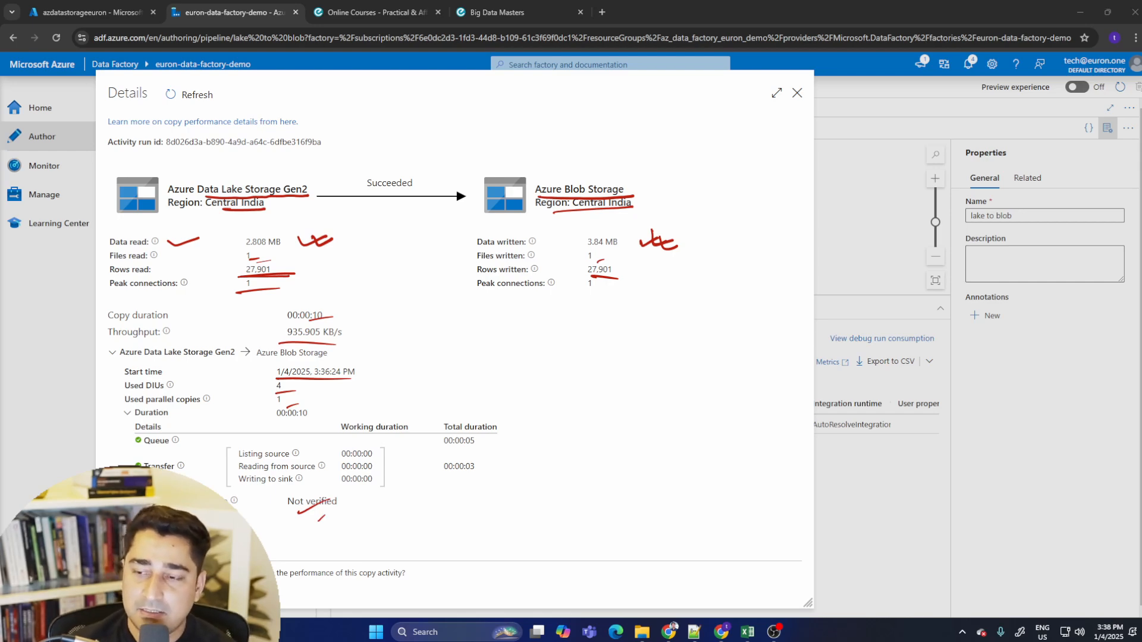
key(Escape)
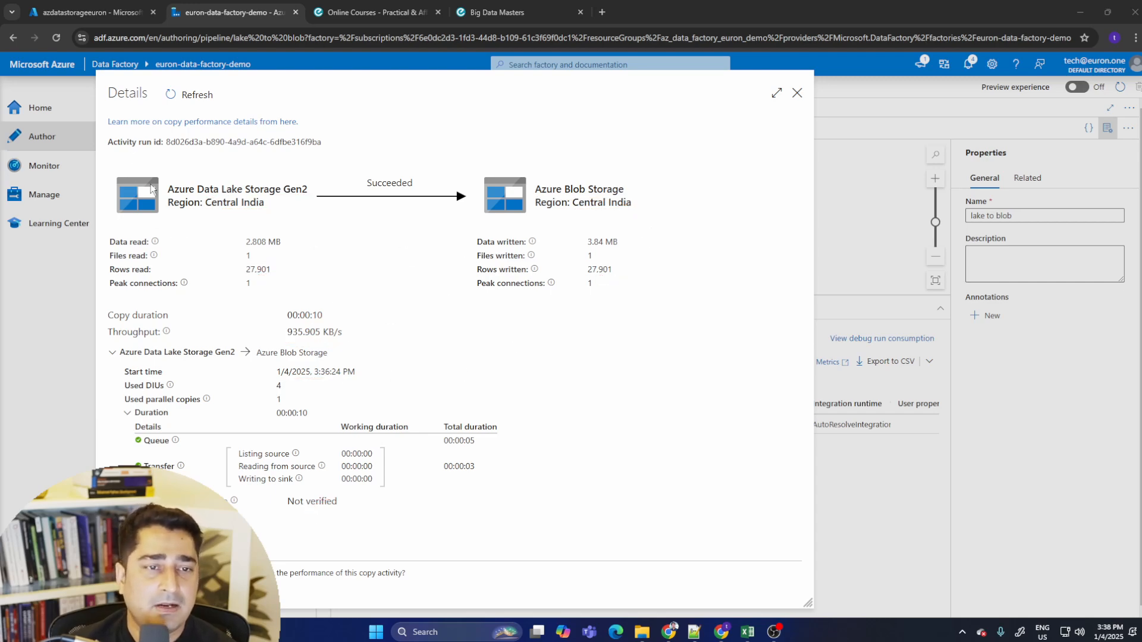
click(798, 94)
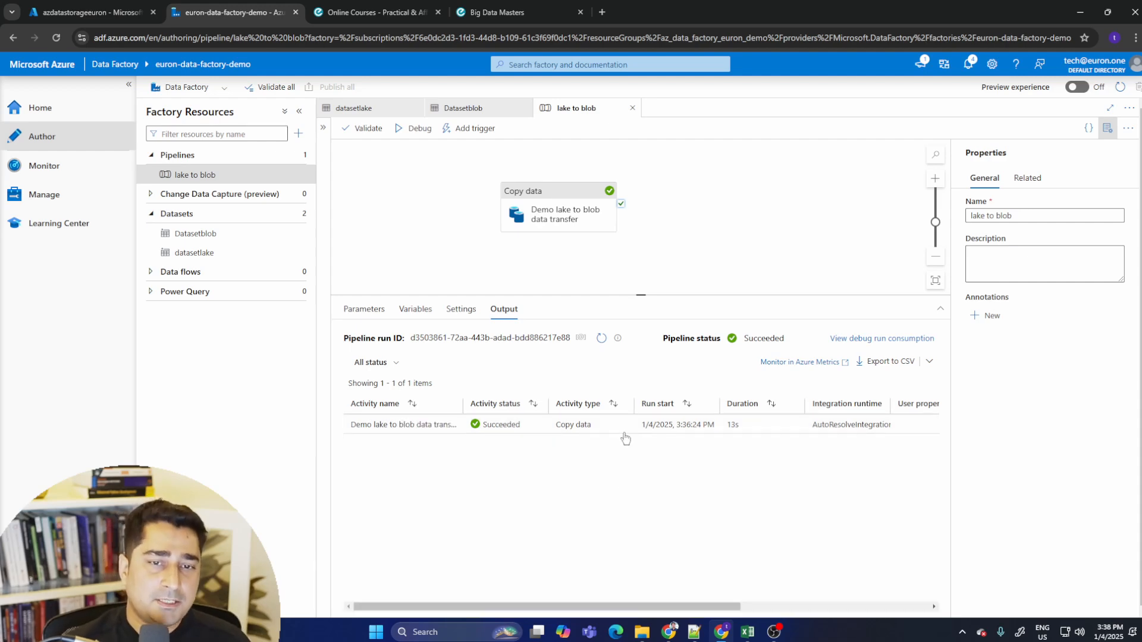
- Open the finaldatainblob.txt blob in the eurondemoblobstorage container to view its properties
click(559, 208)
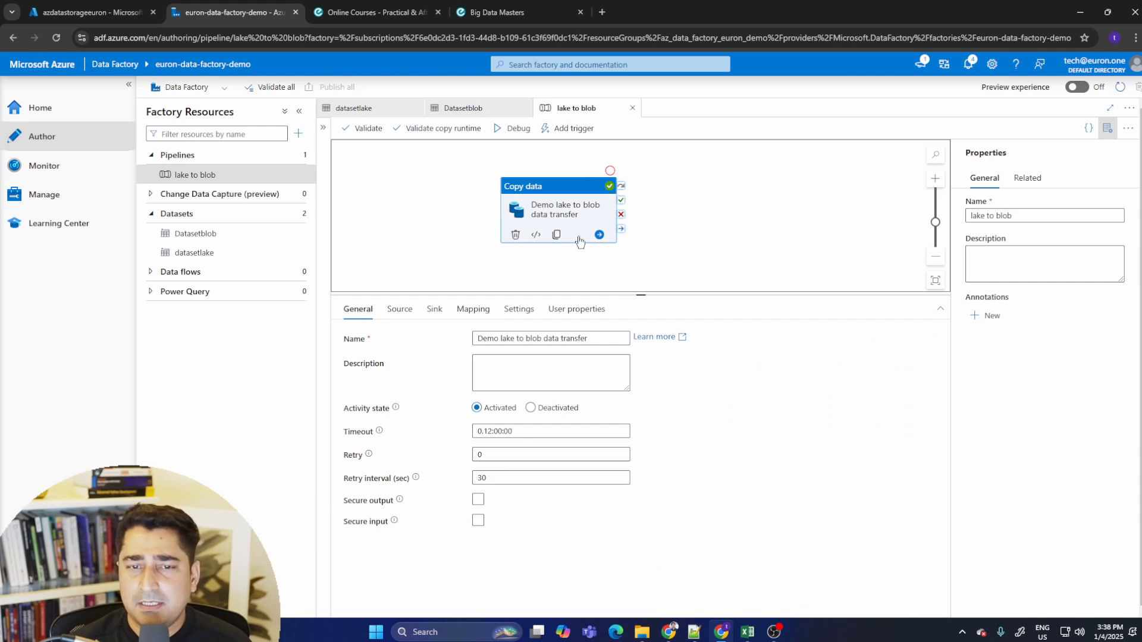
click(89, 12)
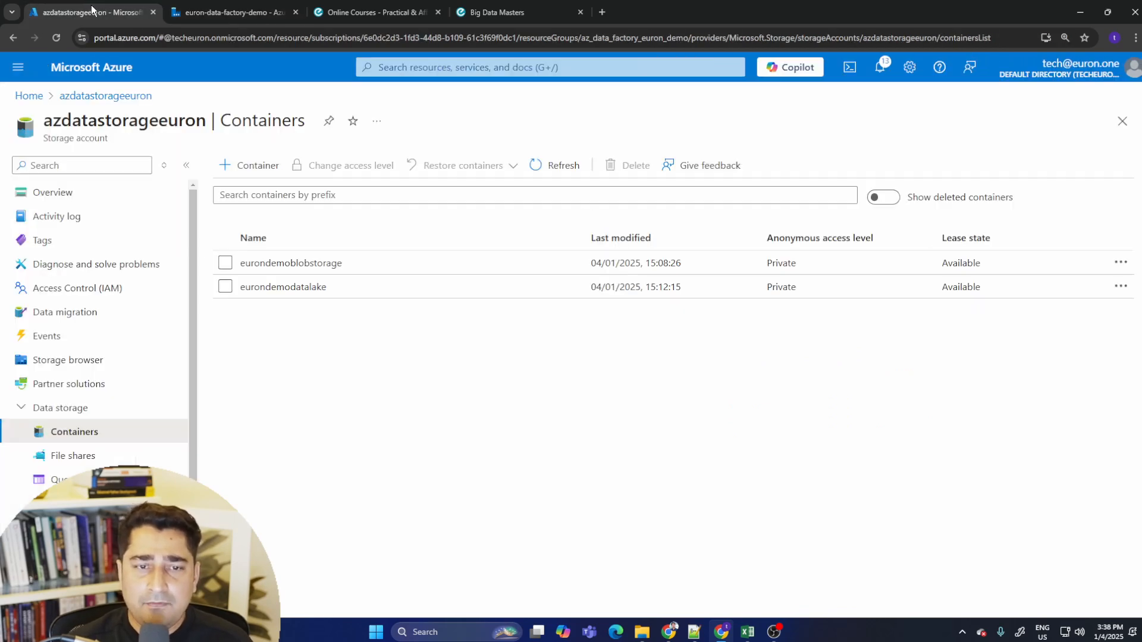
click(328, 264)
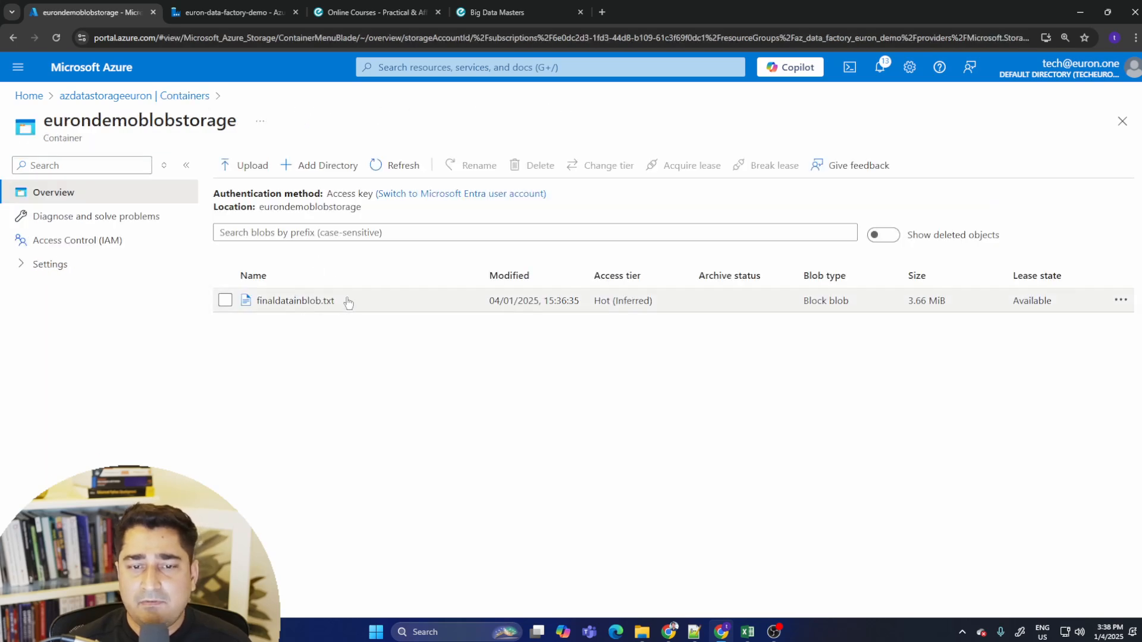
click(327, 299)
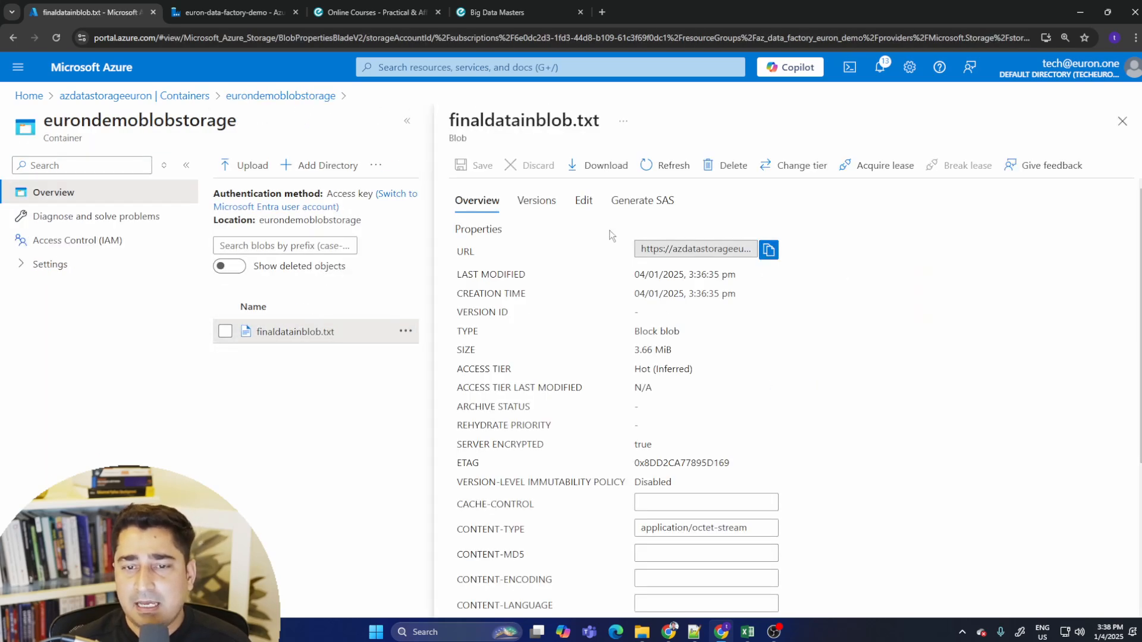
scroll(684, 326, down, 4)
scroll(651, 327, up, 4)
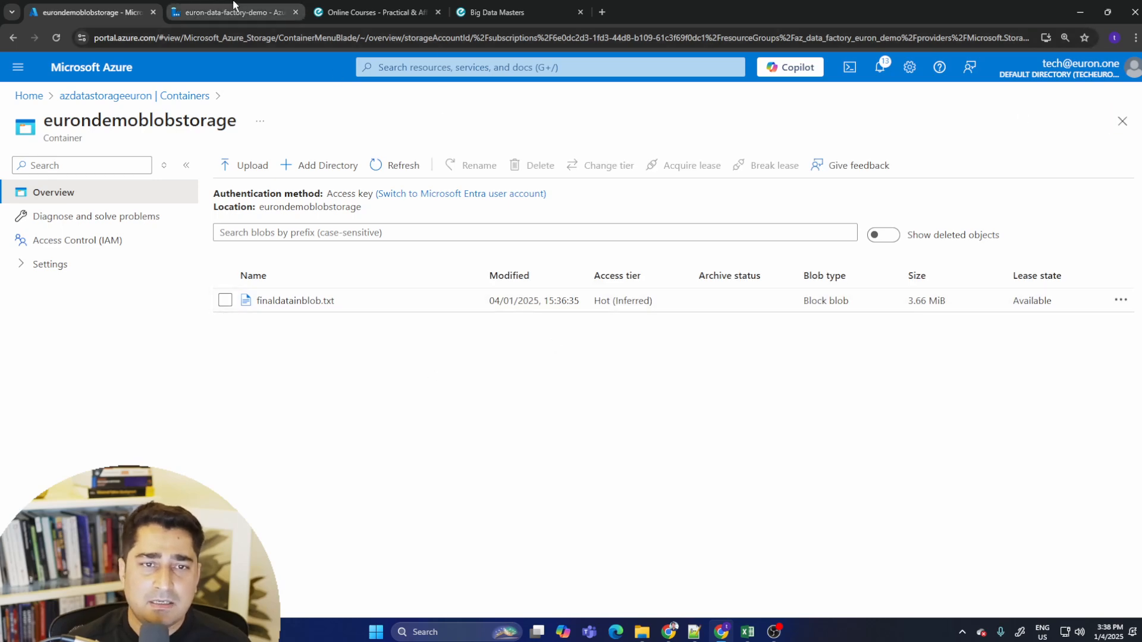
- Return to the storage account's containers and open the eurondemodatalake container
click(235, 11)
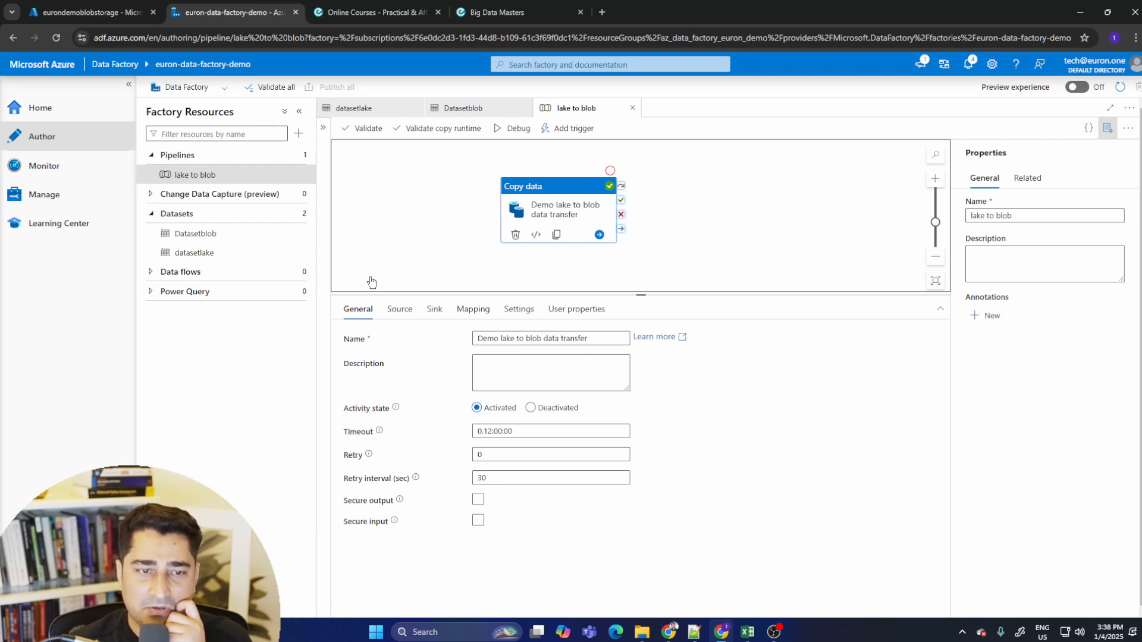
click(92, 14)
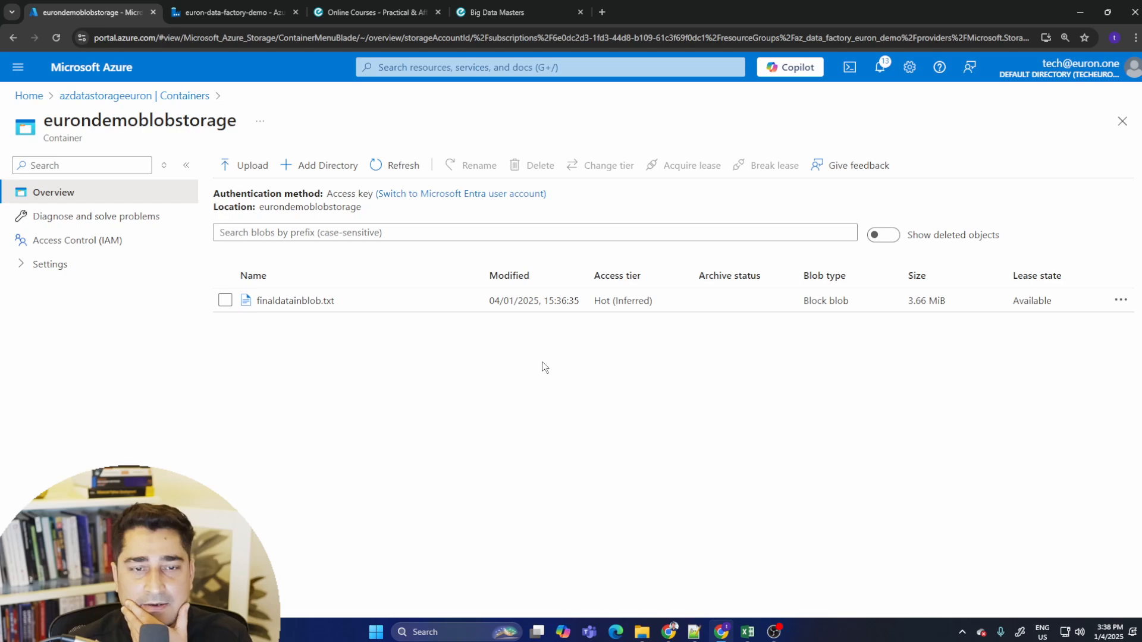
click(126, 96)
click(307, 290)
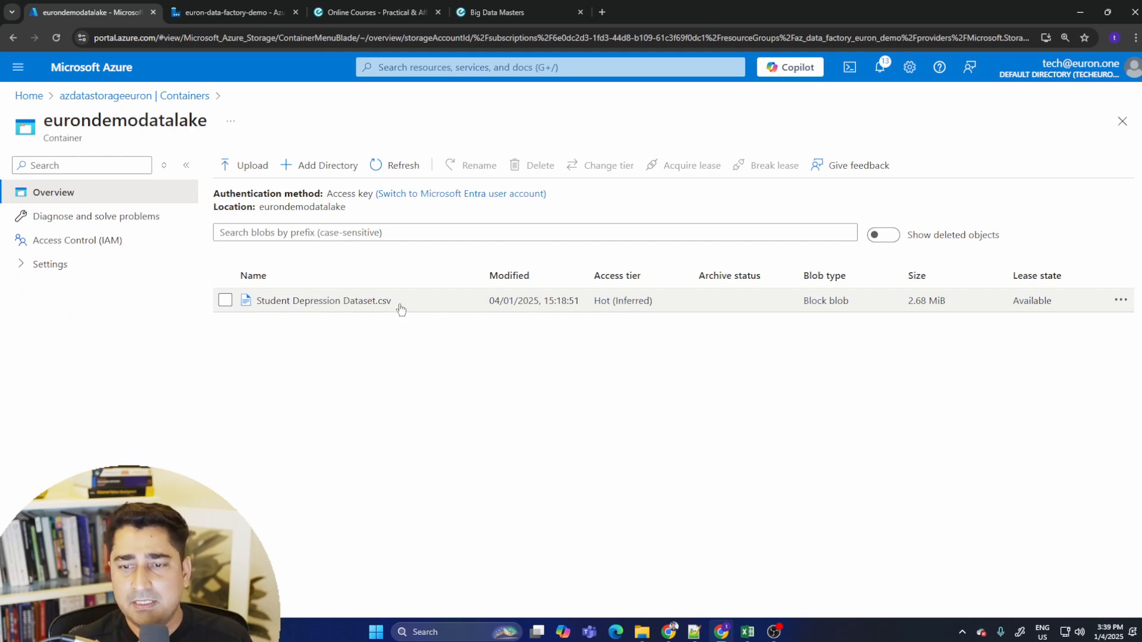
- Upload student_lifestyle_dataset.csv from the Dataset Directory folder into the eurondemodatalake container
click(241, 166)
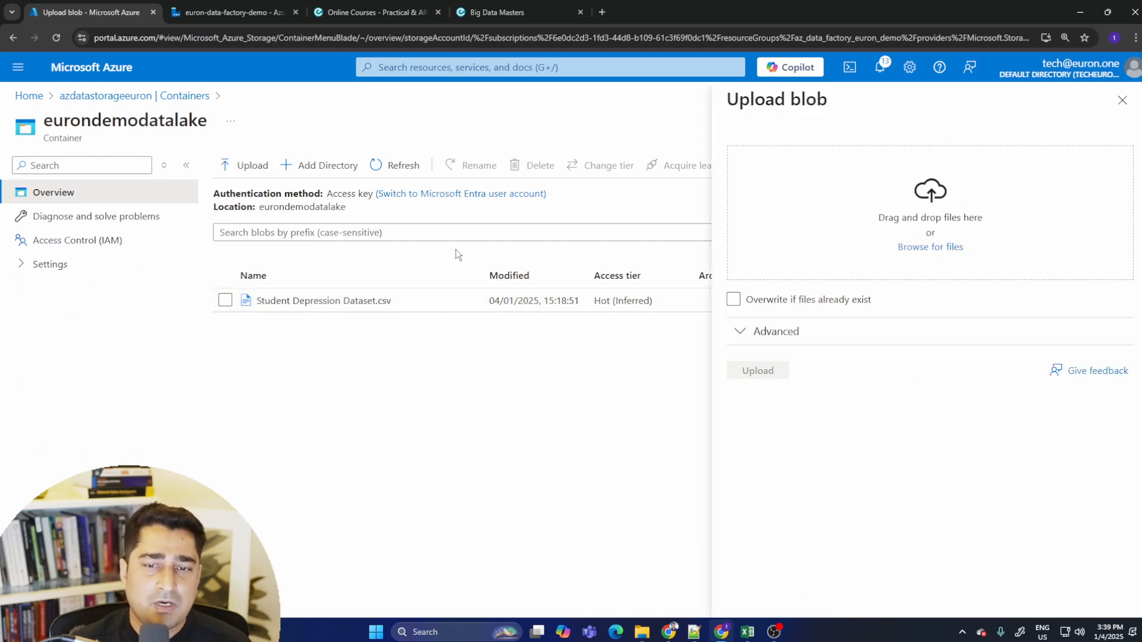
click(943, 246)
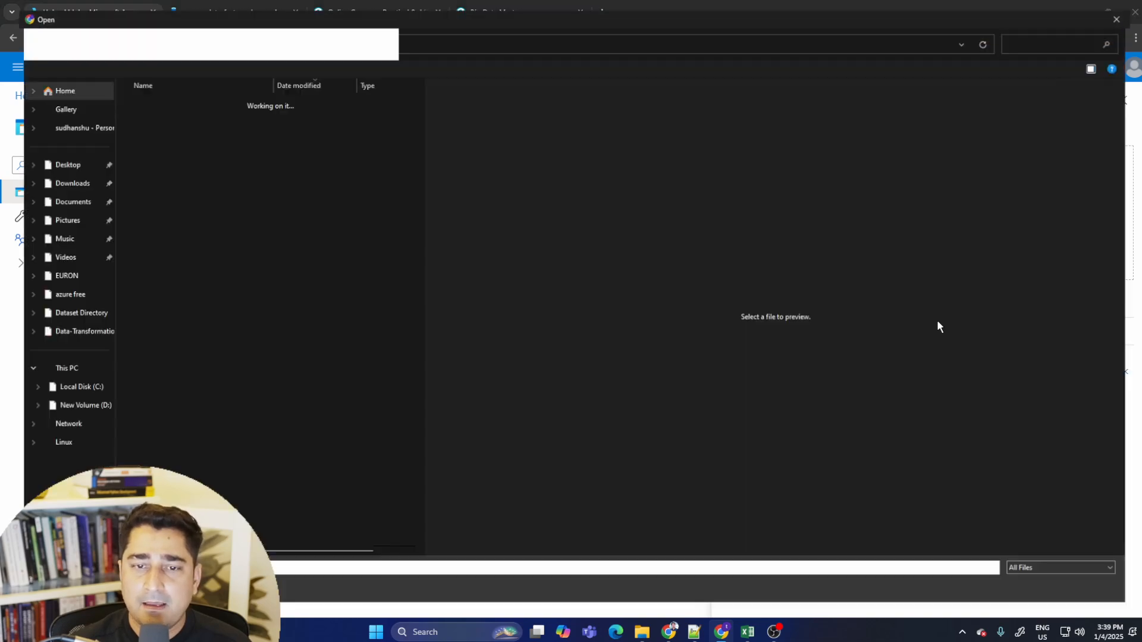
click(158, 195)
click(158, 179)
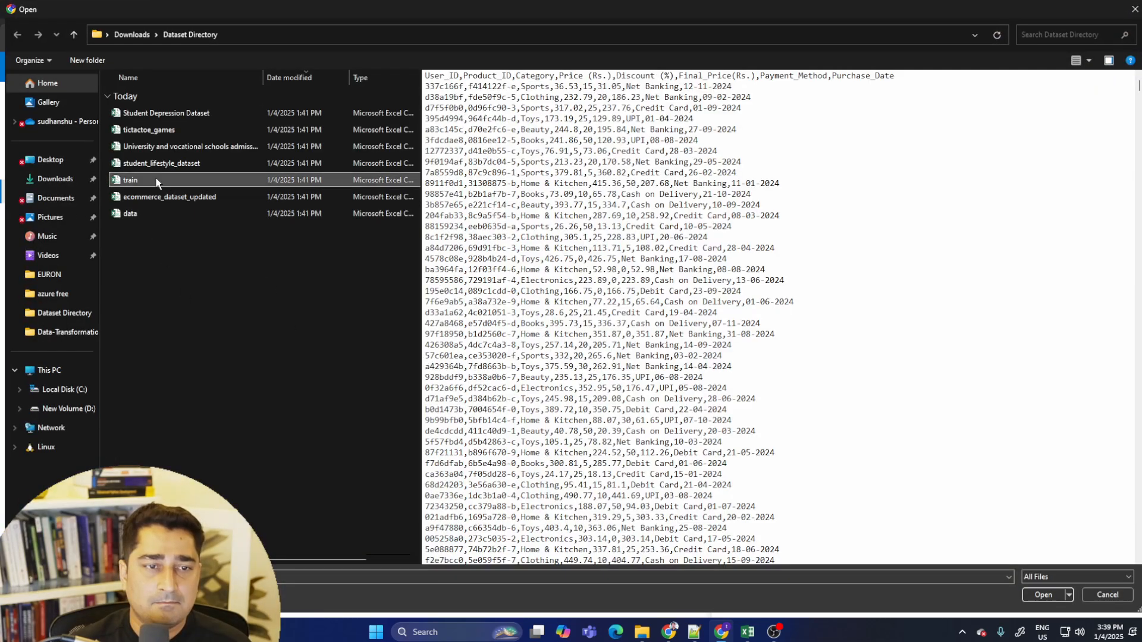
click(161, 163)
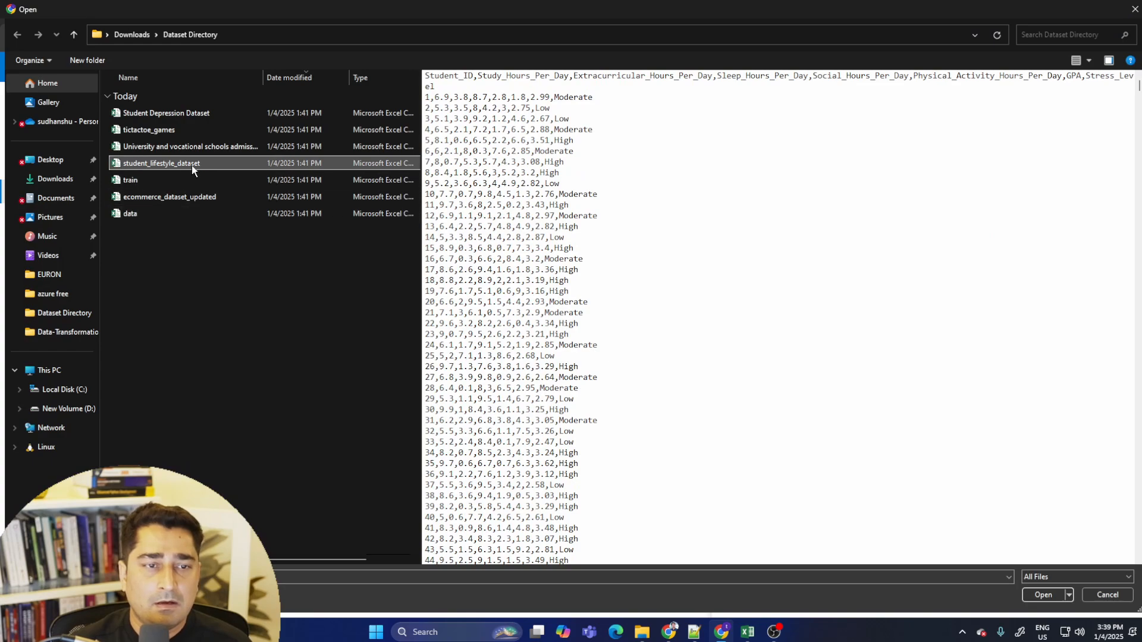
click(188, 147)
click(185, 130)
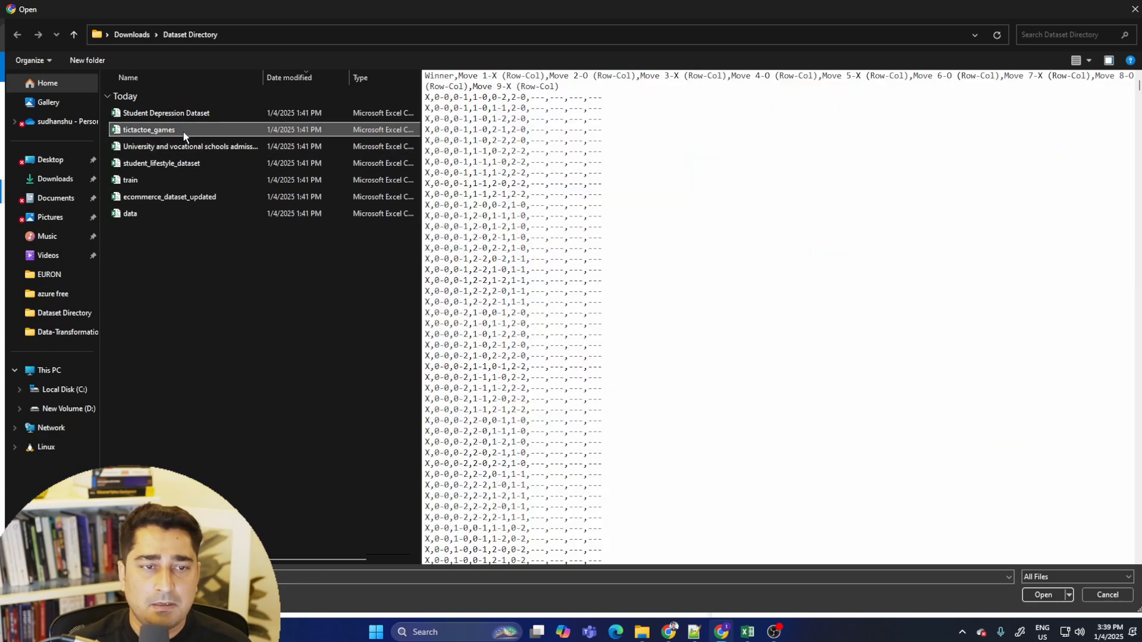
click(190, 147)
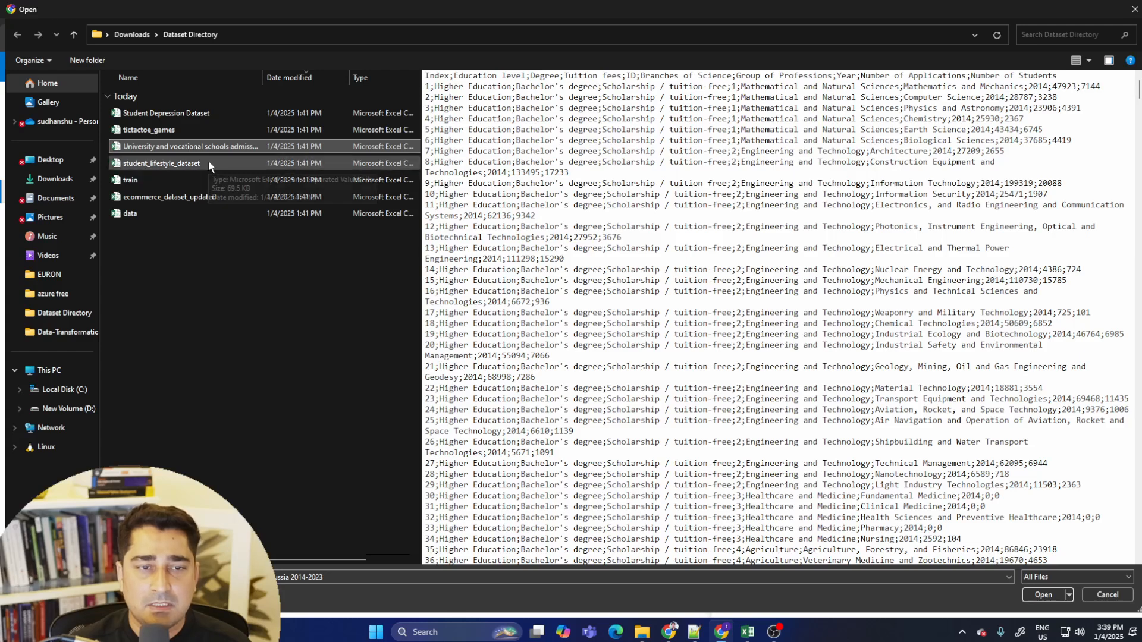
click(208, 163)
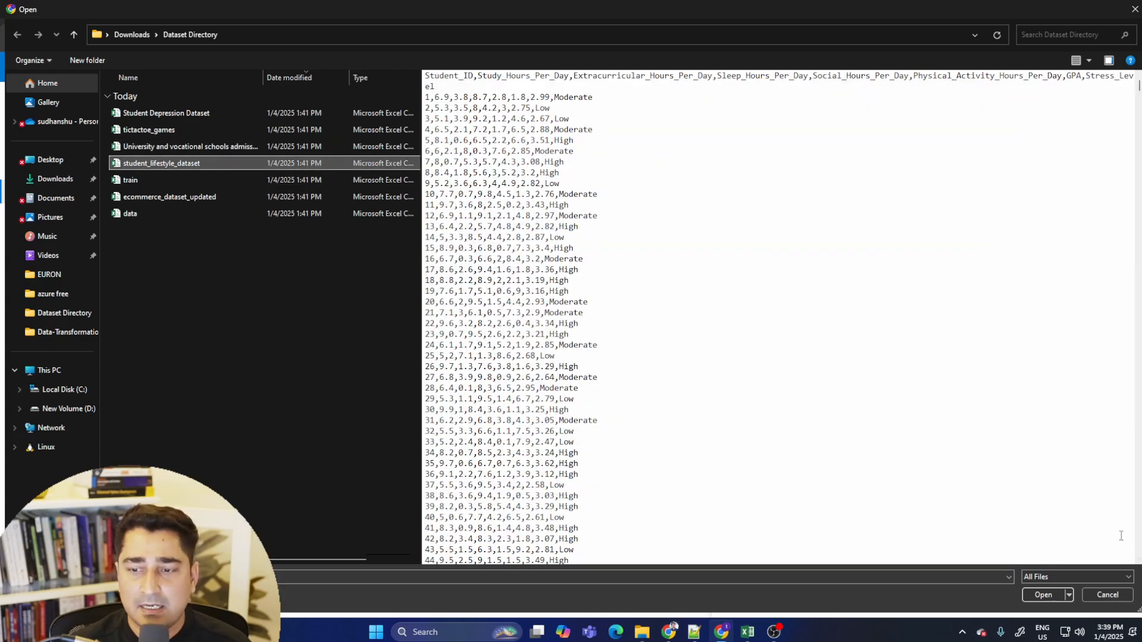
click(1043, 595)
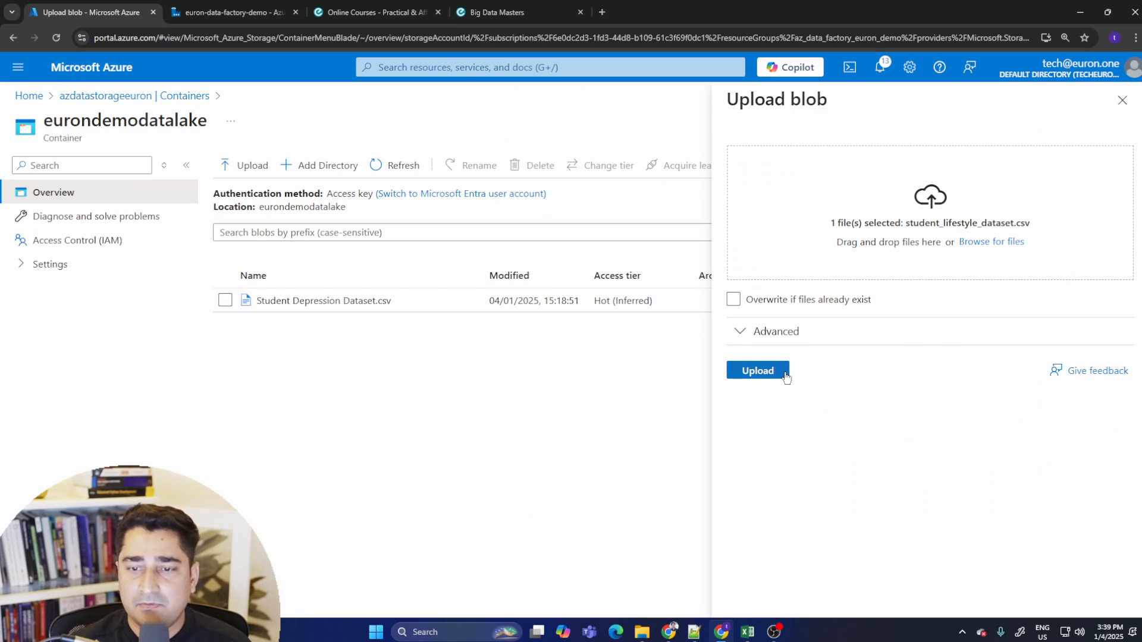
click(783, 374)
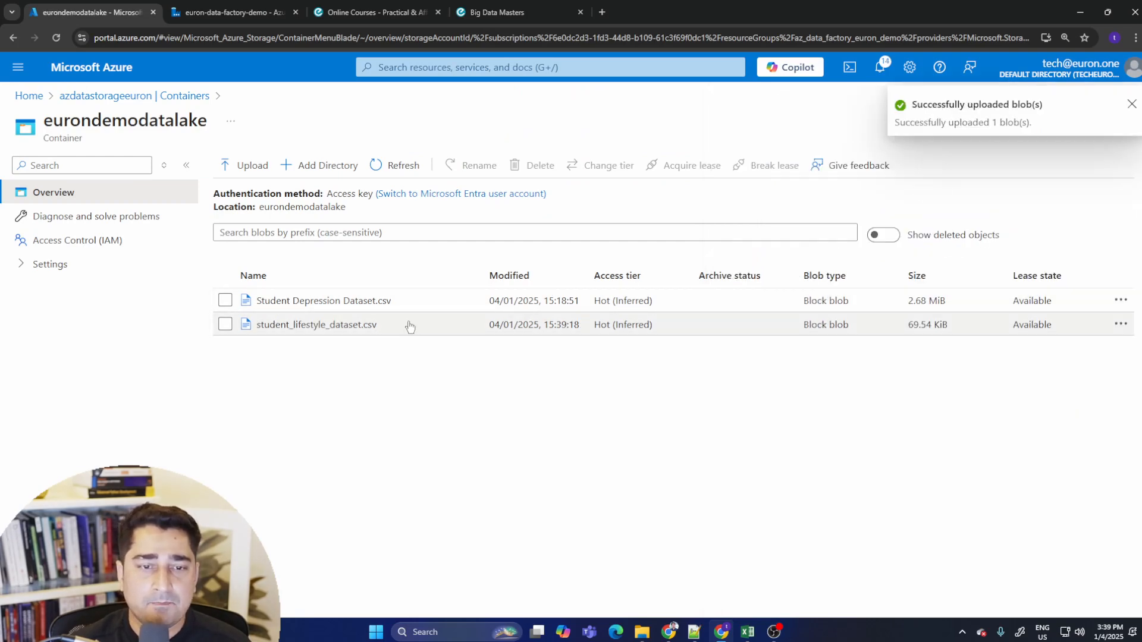
drag(777, 383, 265, 294)
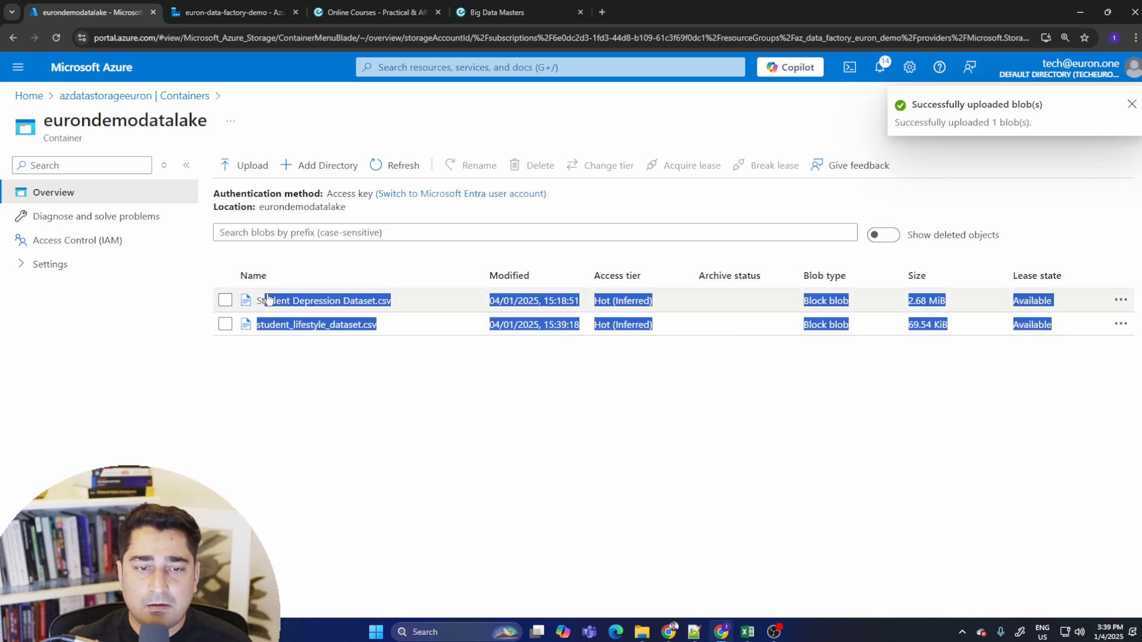
click(385, 403)
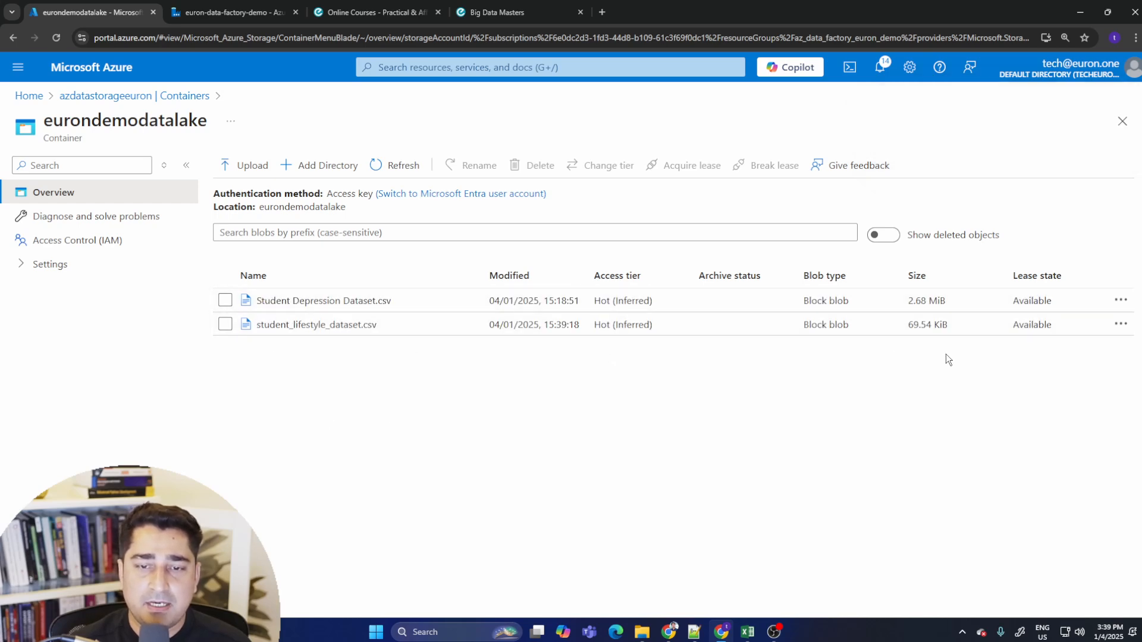
drag(961, 358, 206, 282)
click(597, 388)
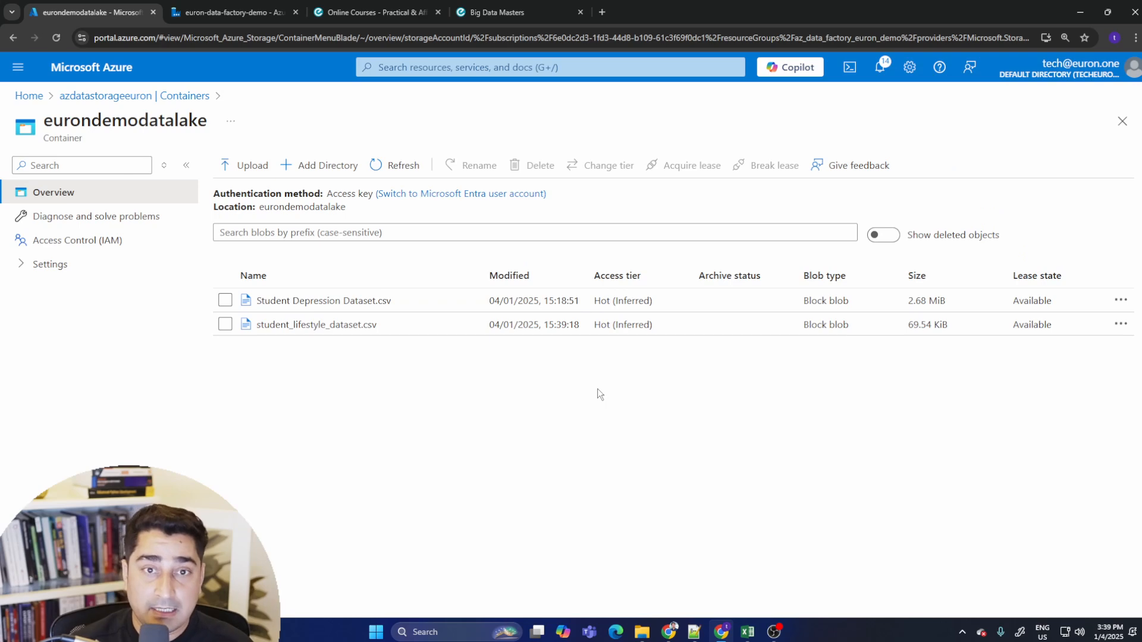
- Switch to the data factory tab and debug-run the lake to blob pipeline again
click(229, 12)
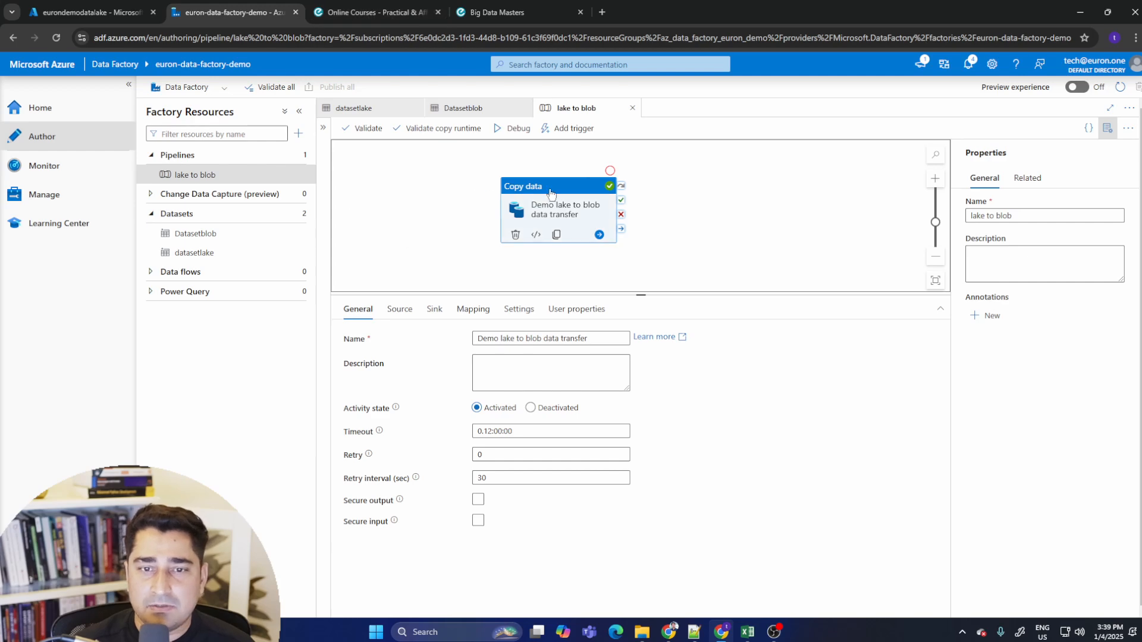
click(512, 128)
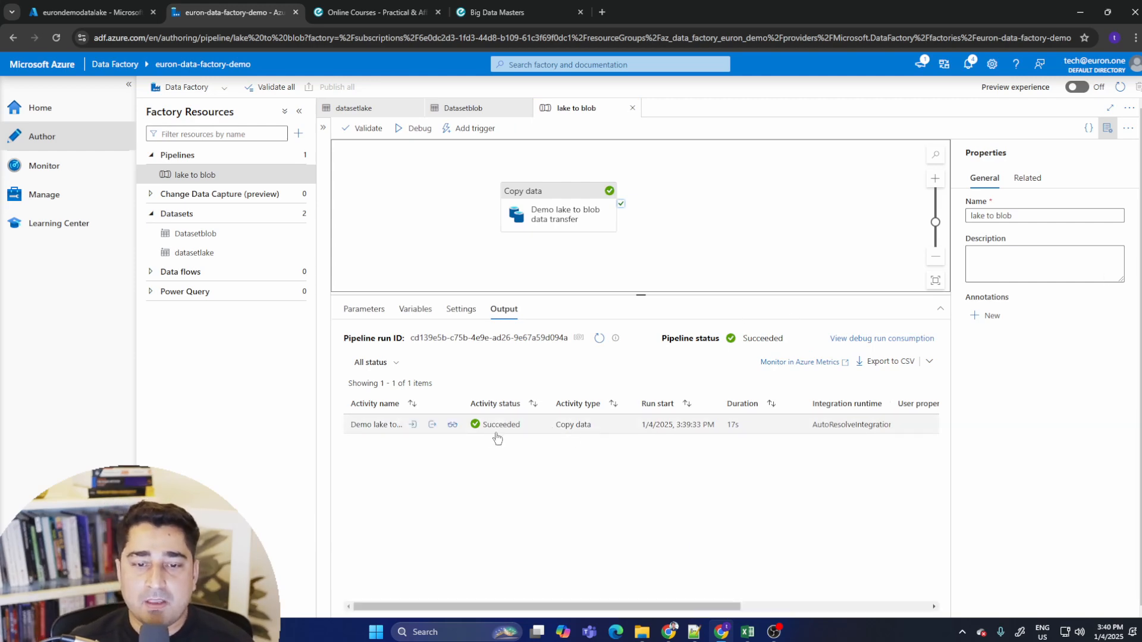
- Open the new run's copy activity details, review the read and written figures, and close them
click(452, 426)
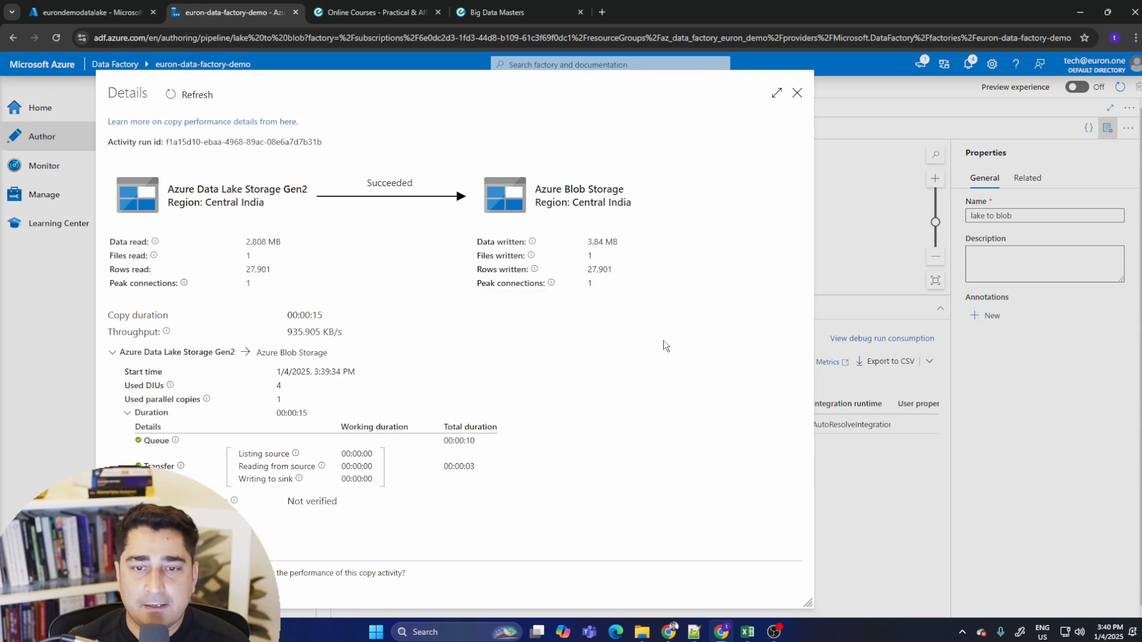
drag(127, 241, 219, 263)
click(429, 308)
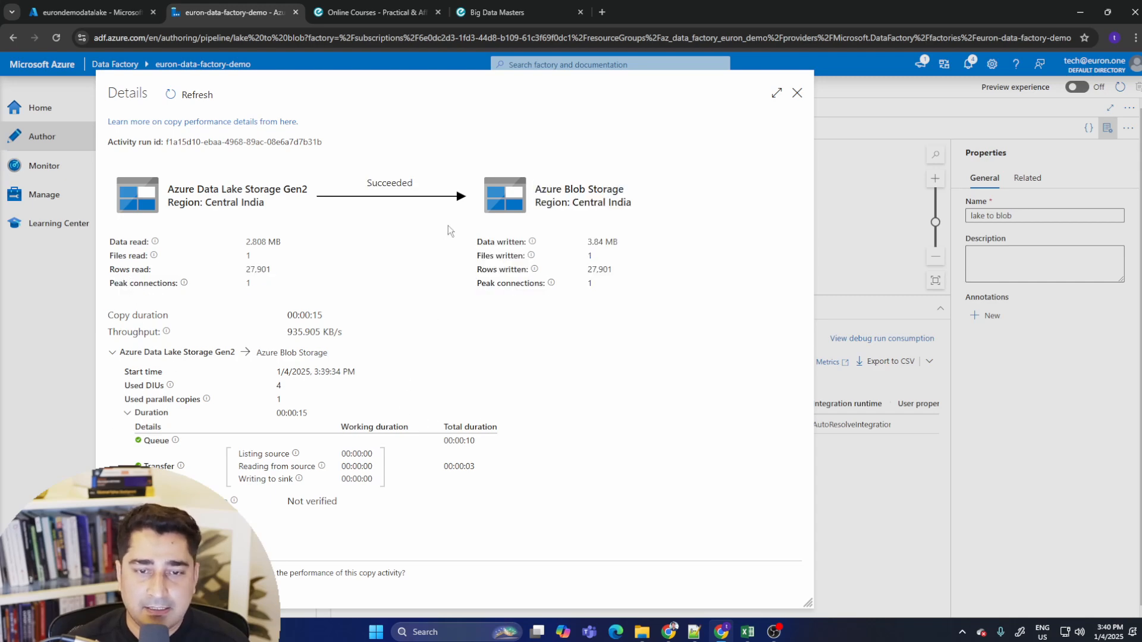
drag(448, 230, 668, 288)
click(669, 290)
click(797, 94)
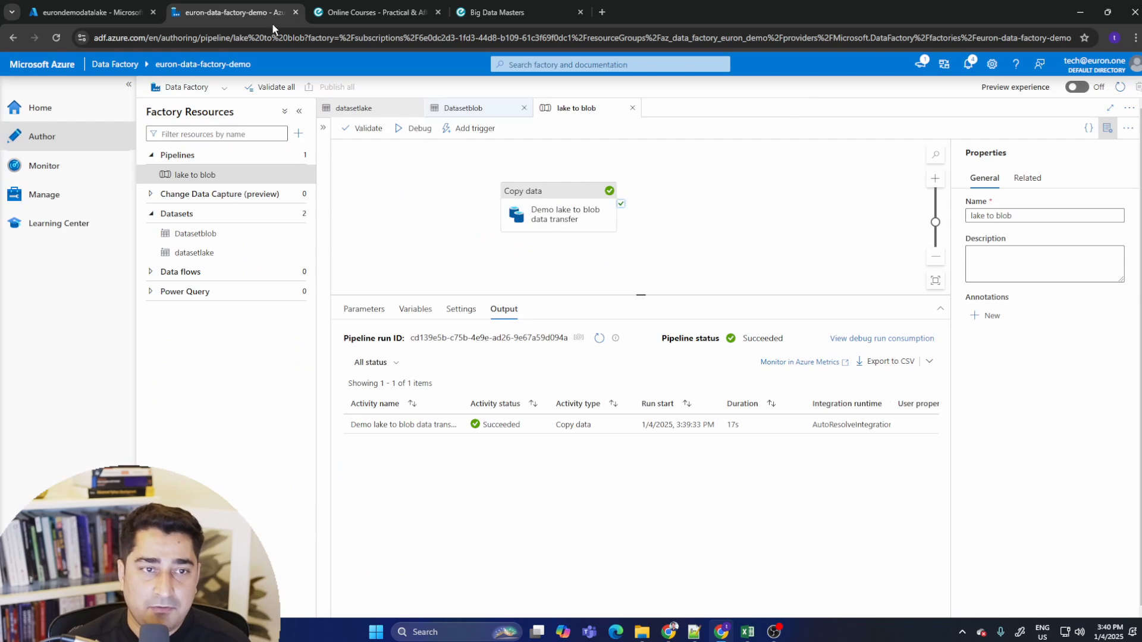
- Check the eurondemoblobstorage container's contents in the storage account, then return to the containers list
click(92, 12)
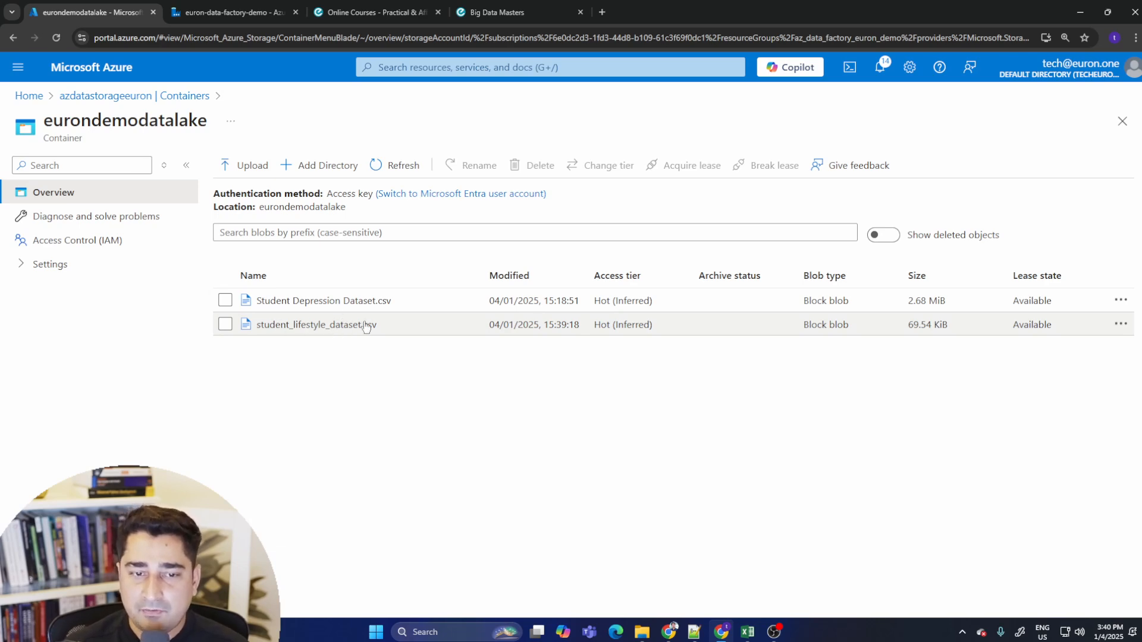
click(161, 102)
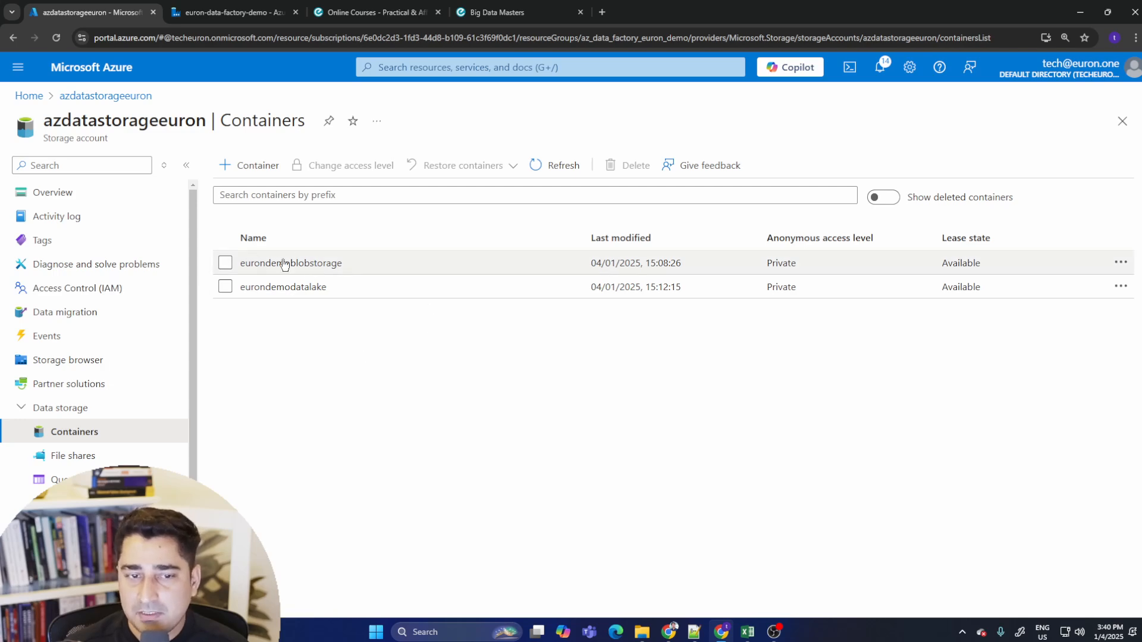
click(305, 262)
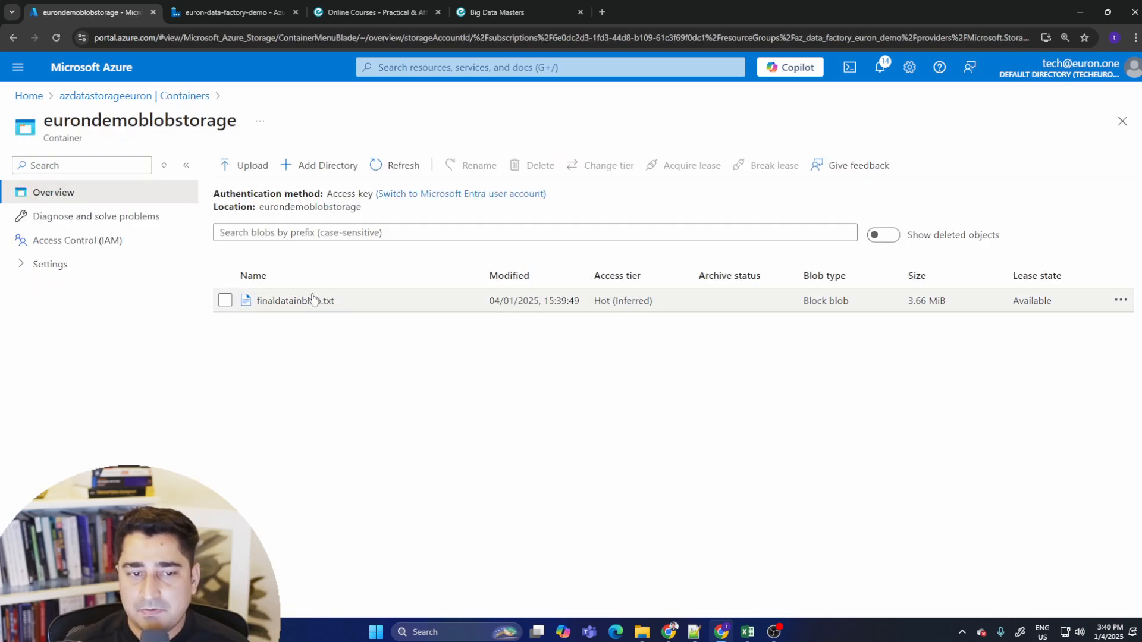
click(90, 95)
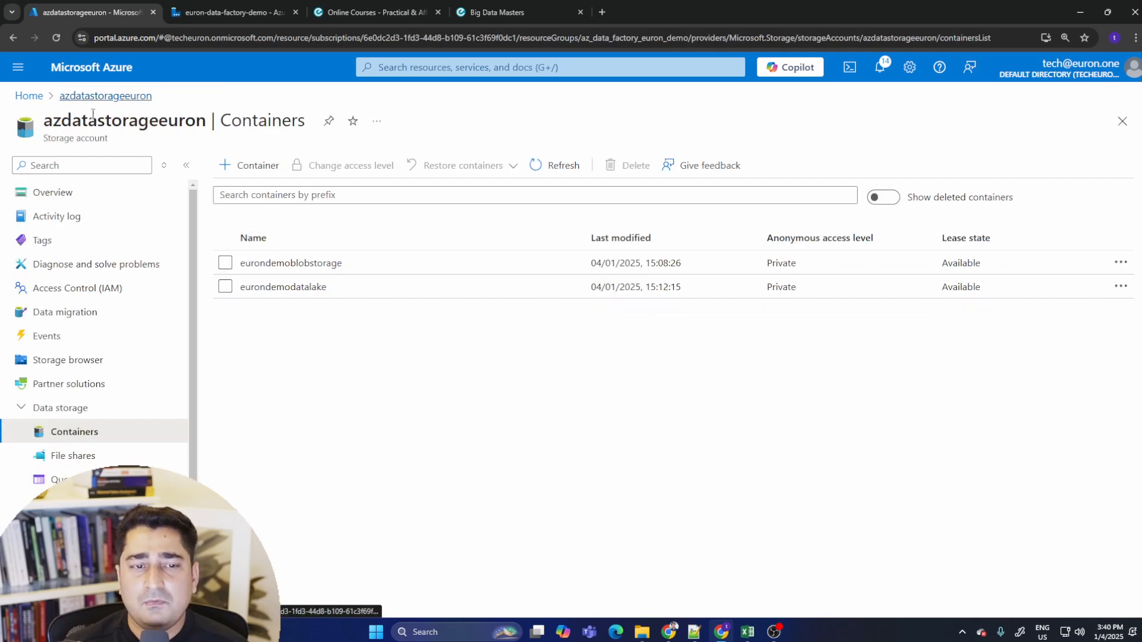
- Open the datasetlake dataset and clear the file name from its file path
click(235, 12)
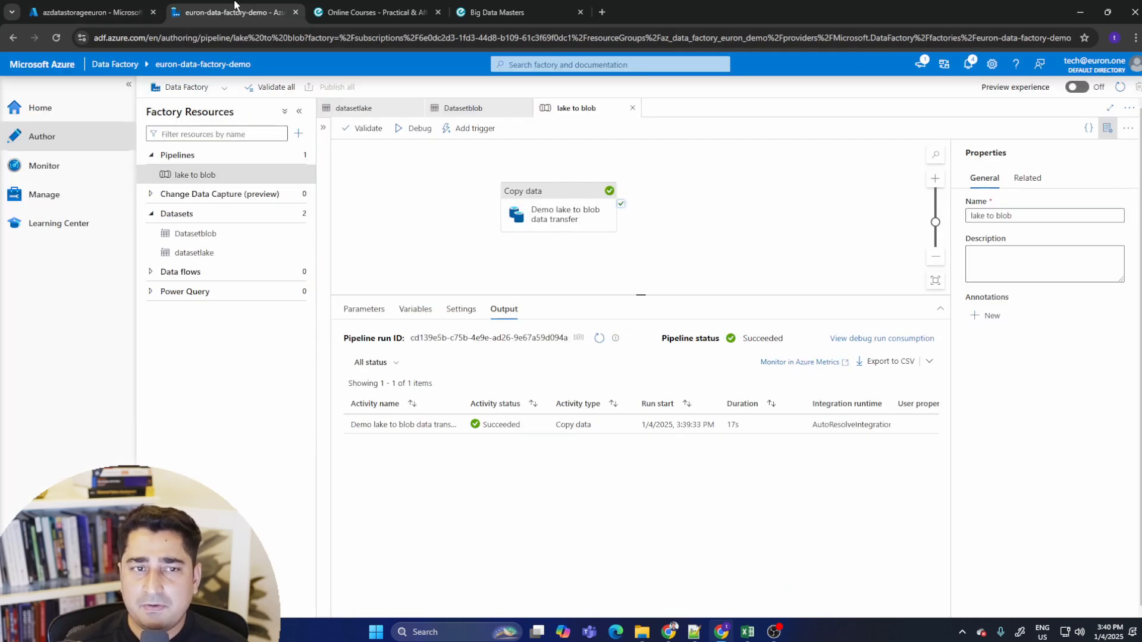
click(225, 252)
click(197, 233)
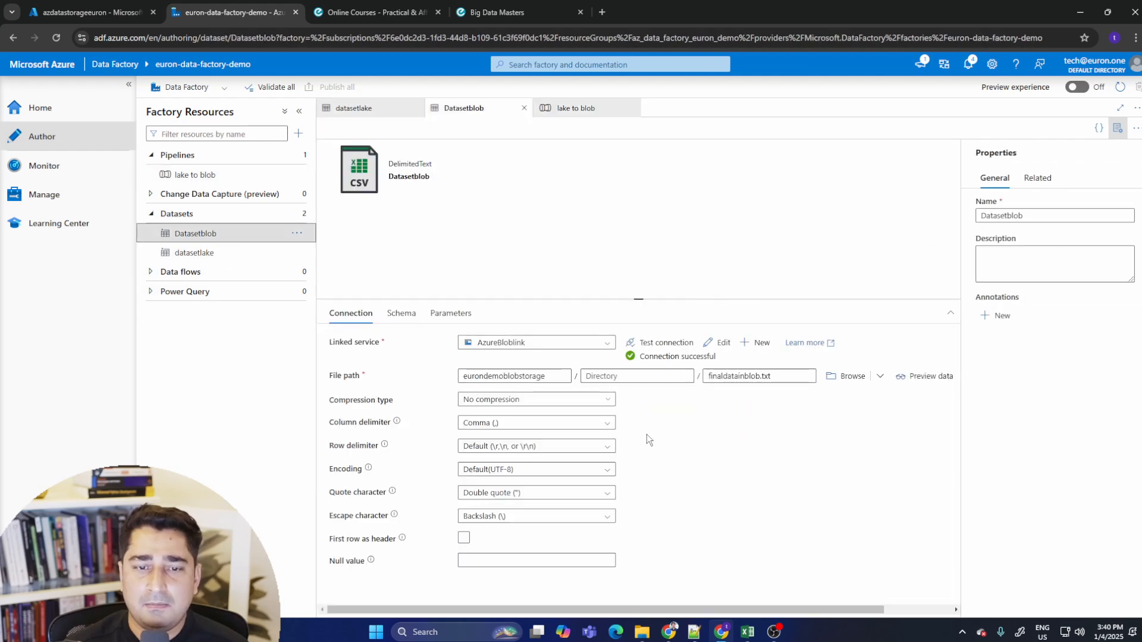
click(238, 254)
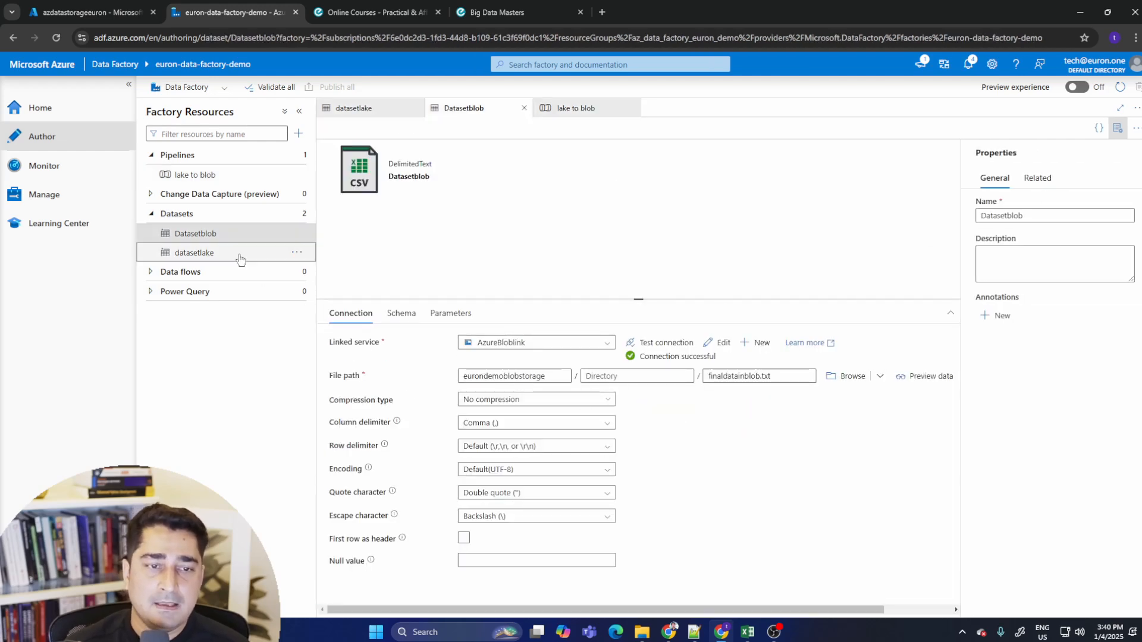
drag(714, 341, 928, 340)
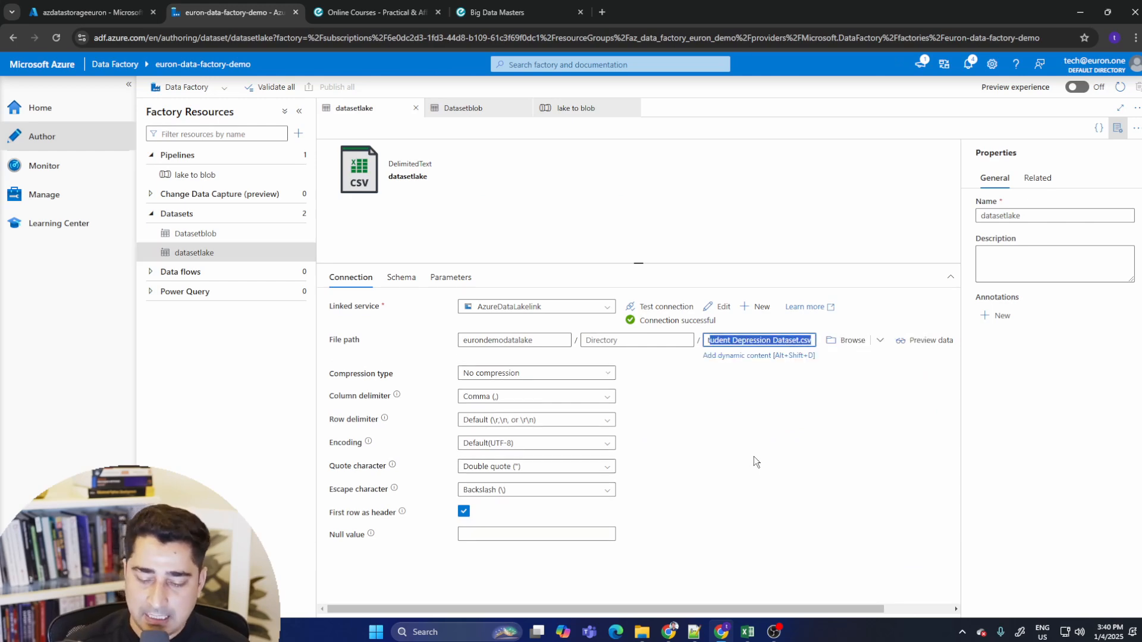
click(741, 340)
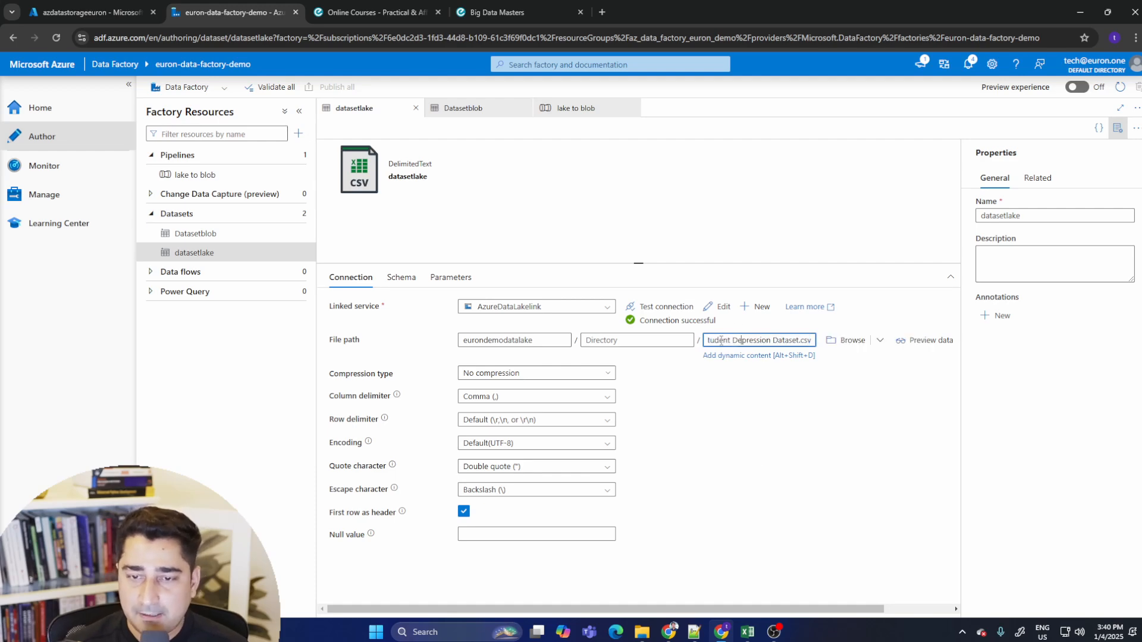
drag(709, 341, 955, 347)
drag(633, 337, 678, 346)
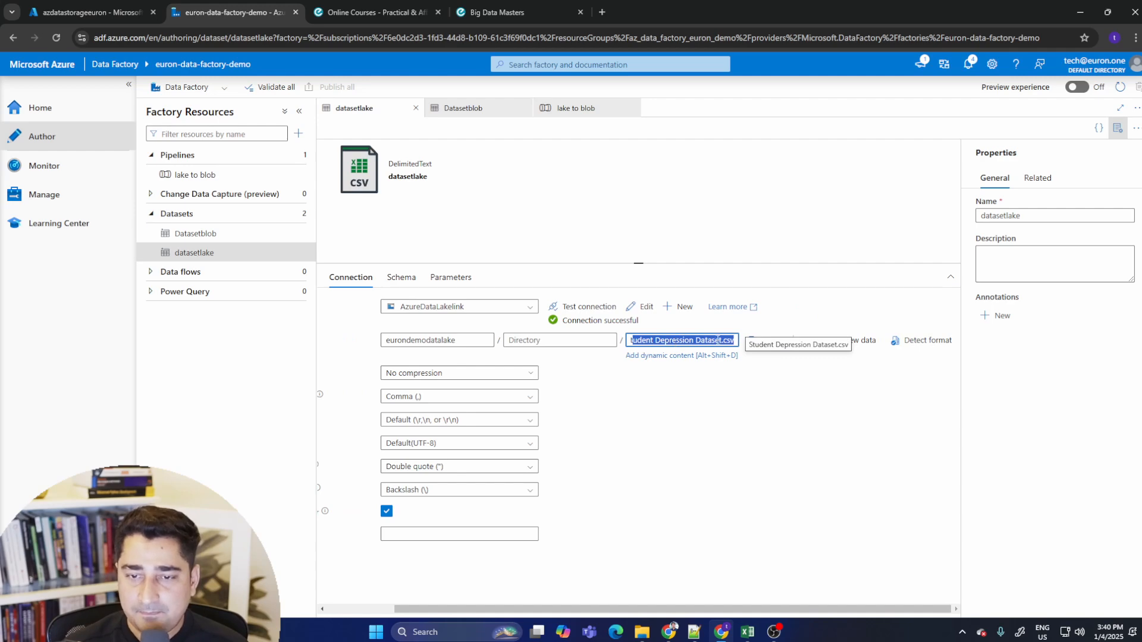
key(BackSpace)
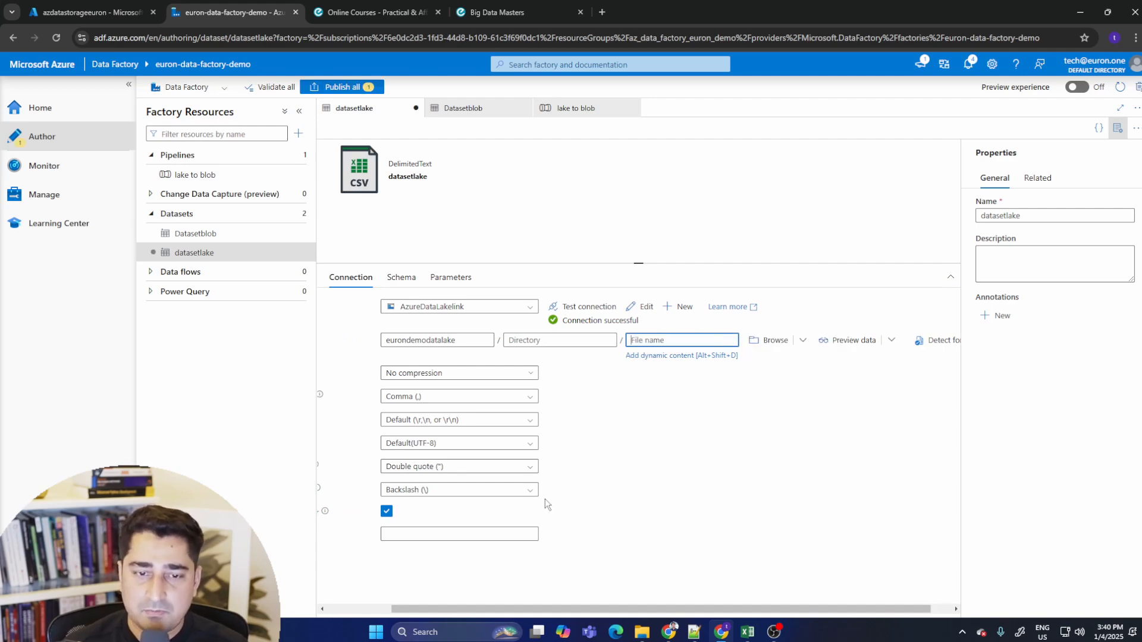
drag(694, 608, 624, 608)
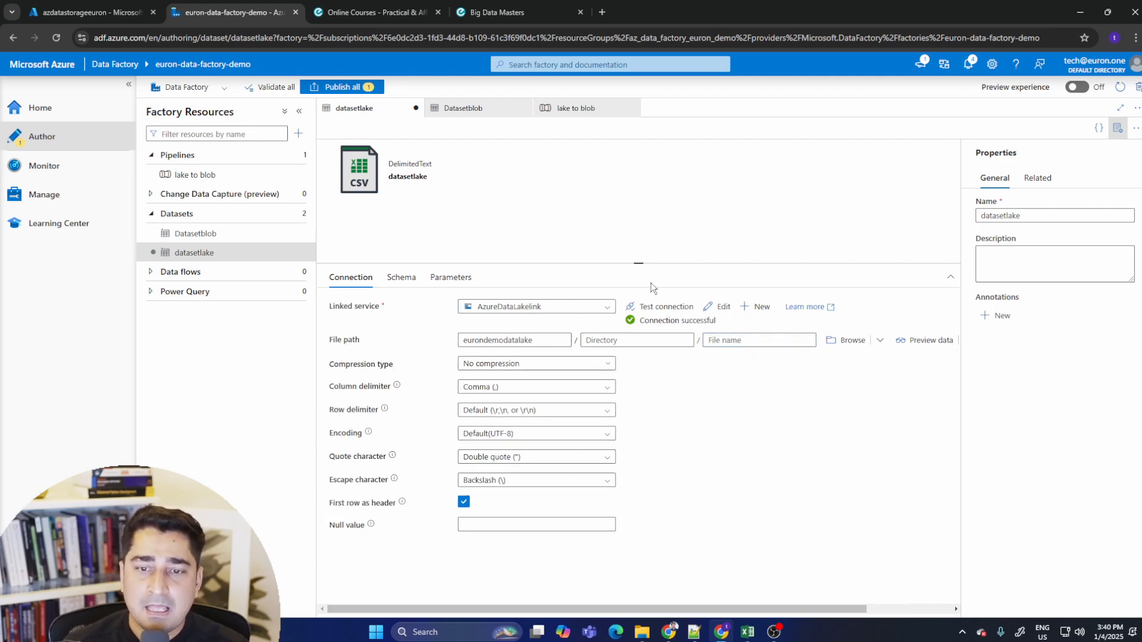
- Test the lake connection and try to publish all changes twice, reading the validation errors before closing them
click(661, 306)
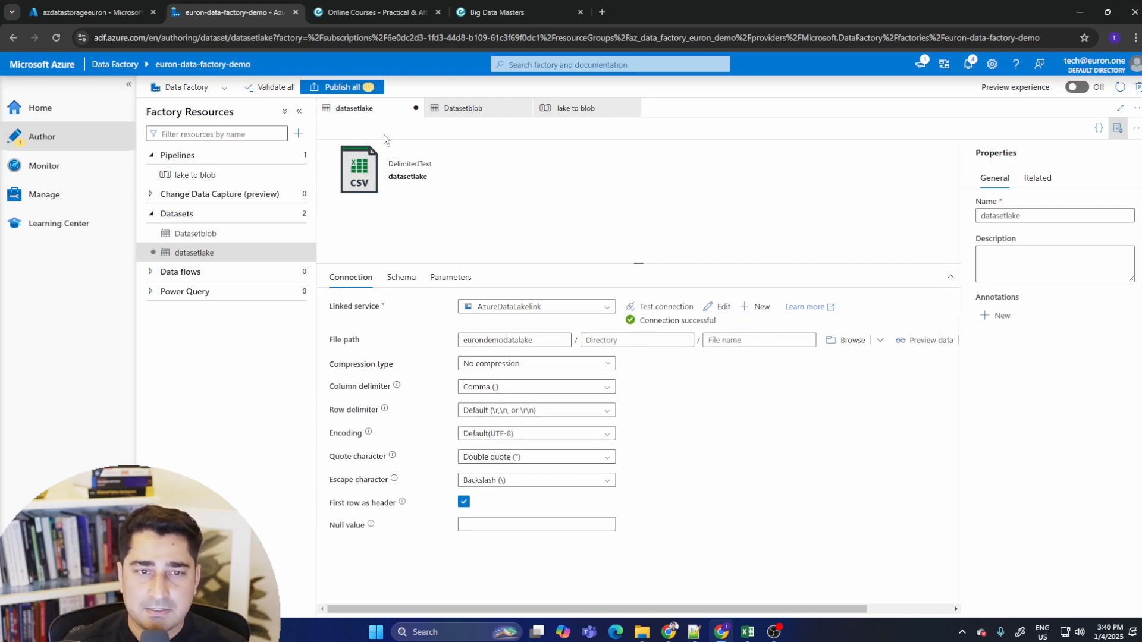
click(343, 89)
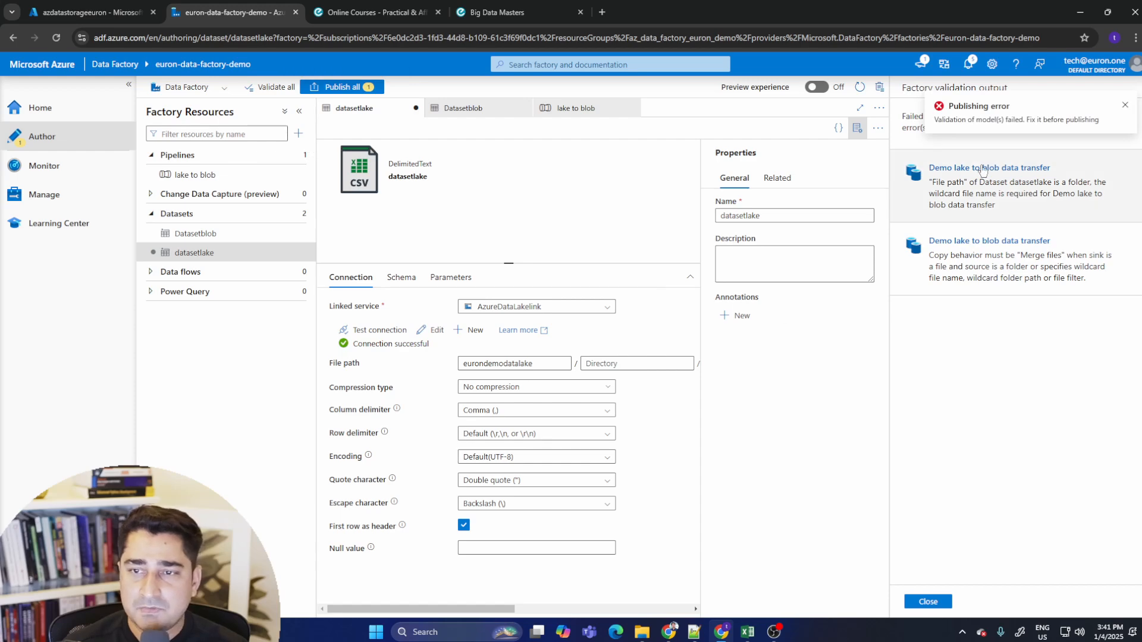
click(928, 601)
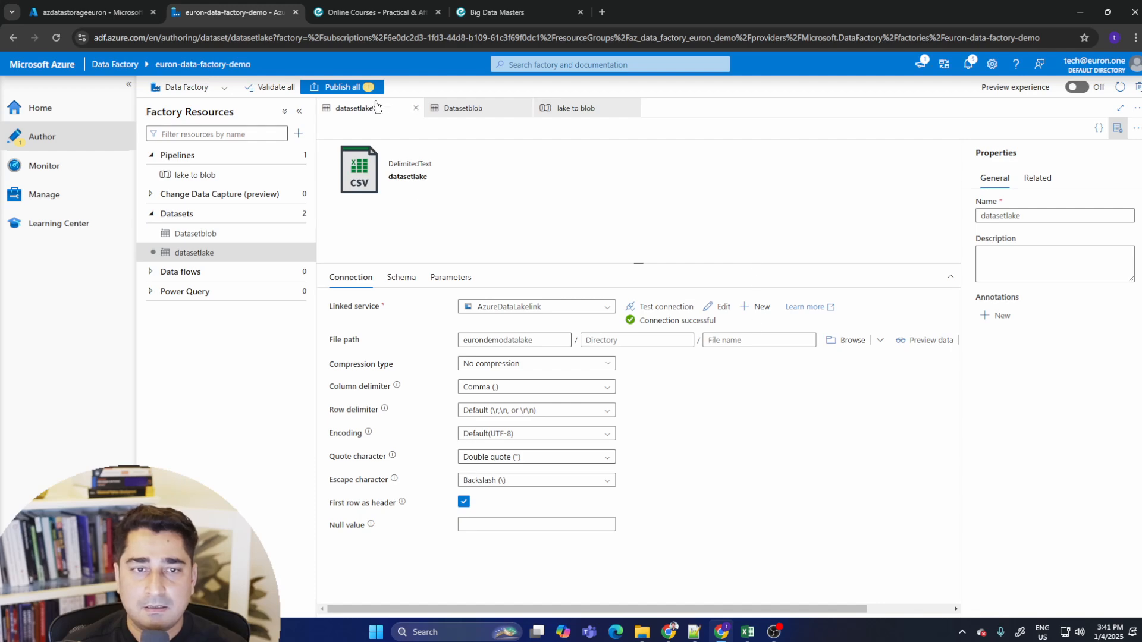
click(367, 87)
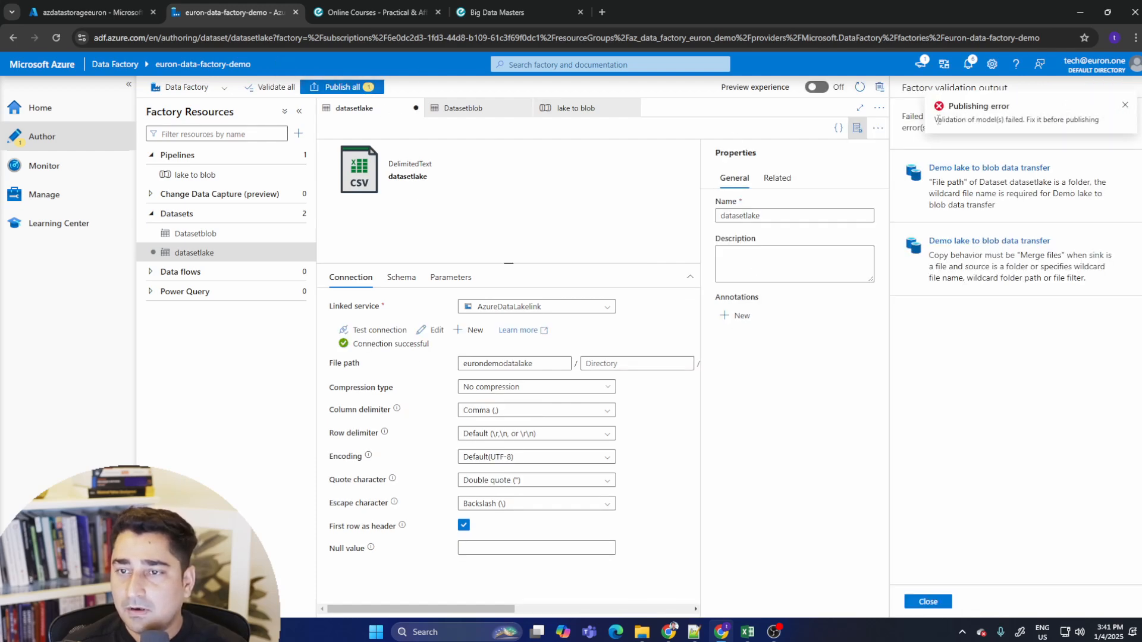
drag(937, 119, 1107, 124)
click(1065, 123)
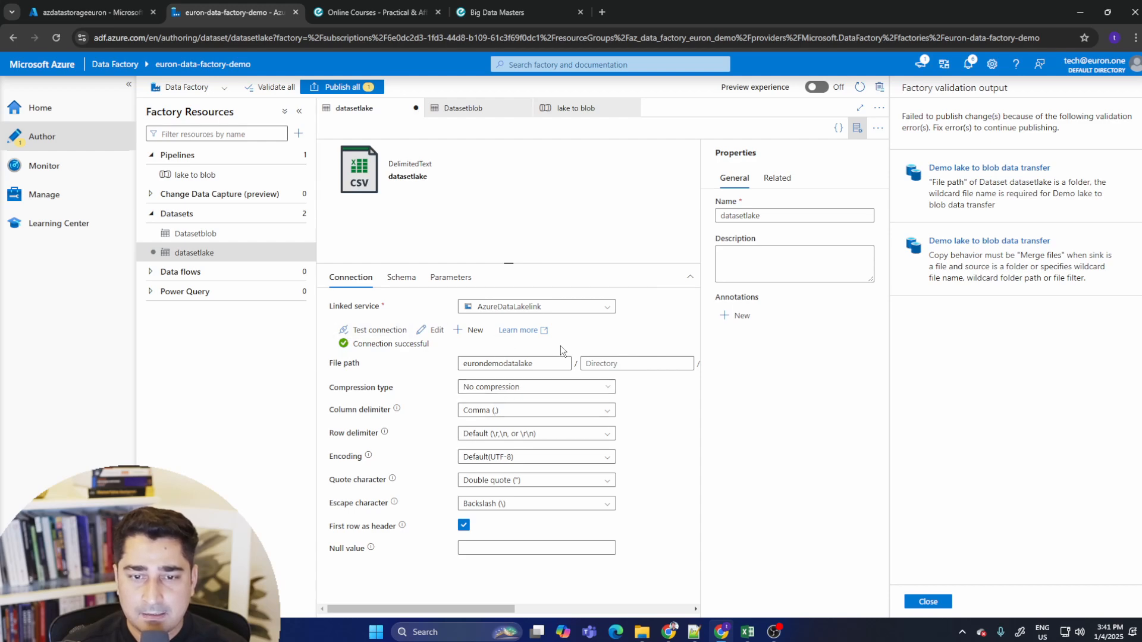
click(928, 602)
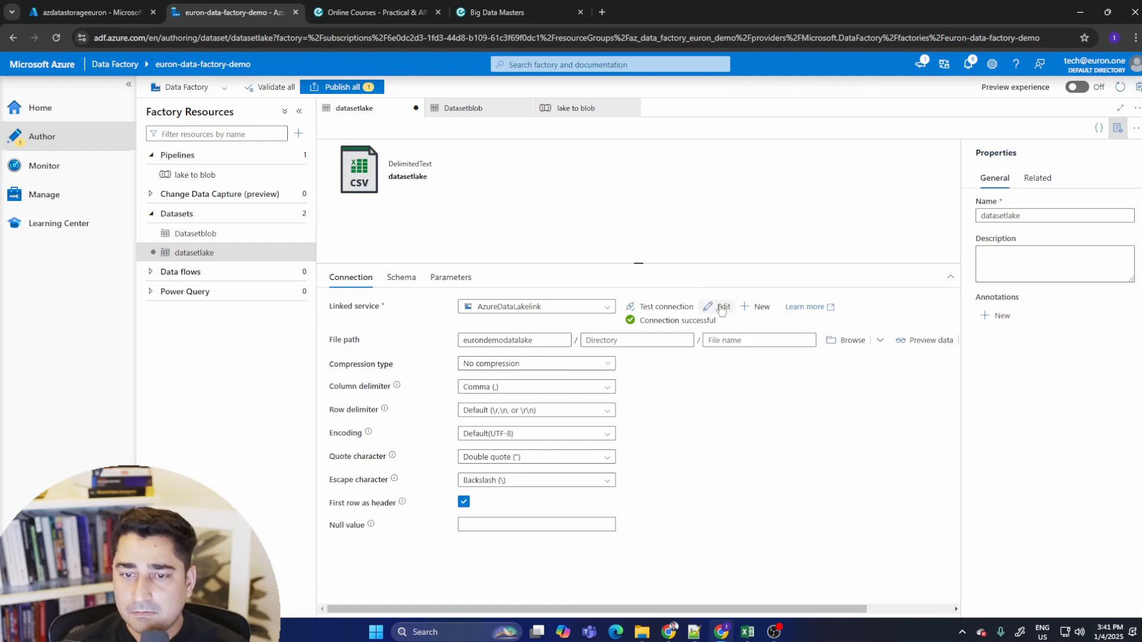
click(537, 340)
click(681, 399)
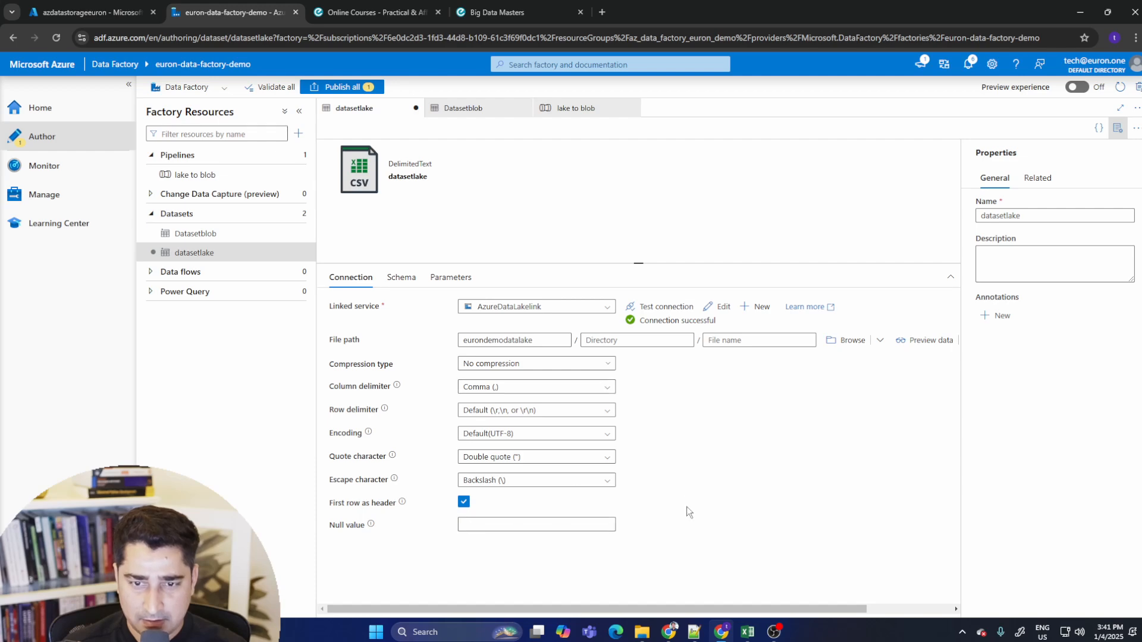
drag(554, 342, 445, 345)
click(725, 424)
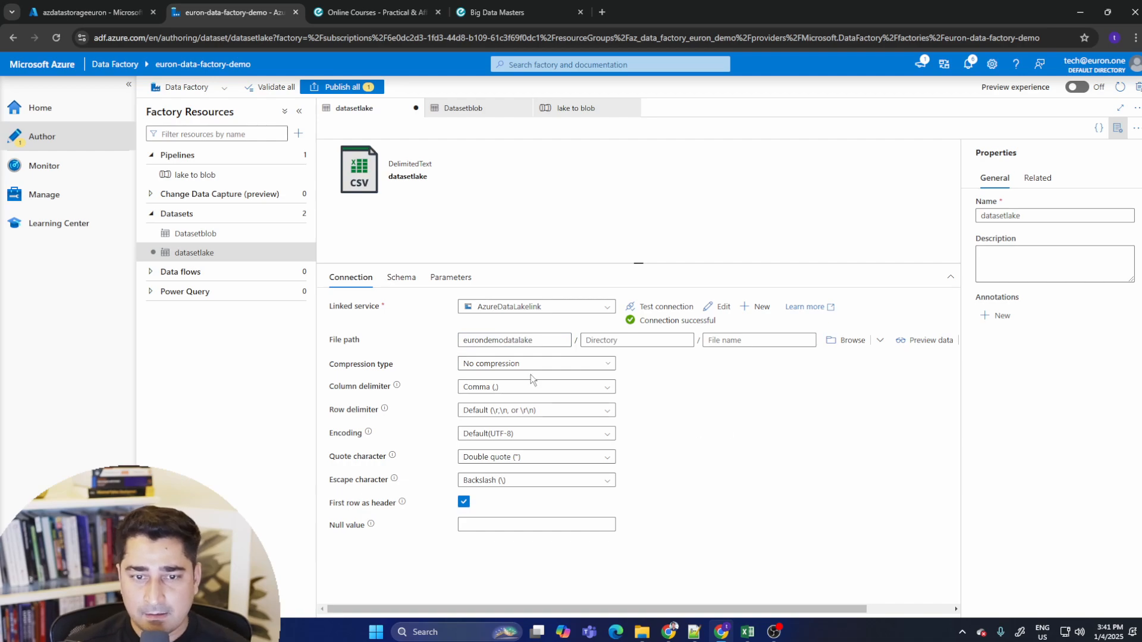
click(92, 12)
click(286, 7)
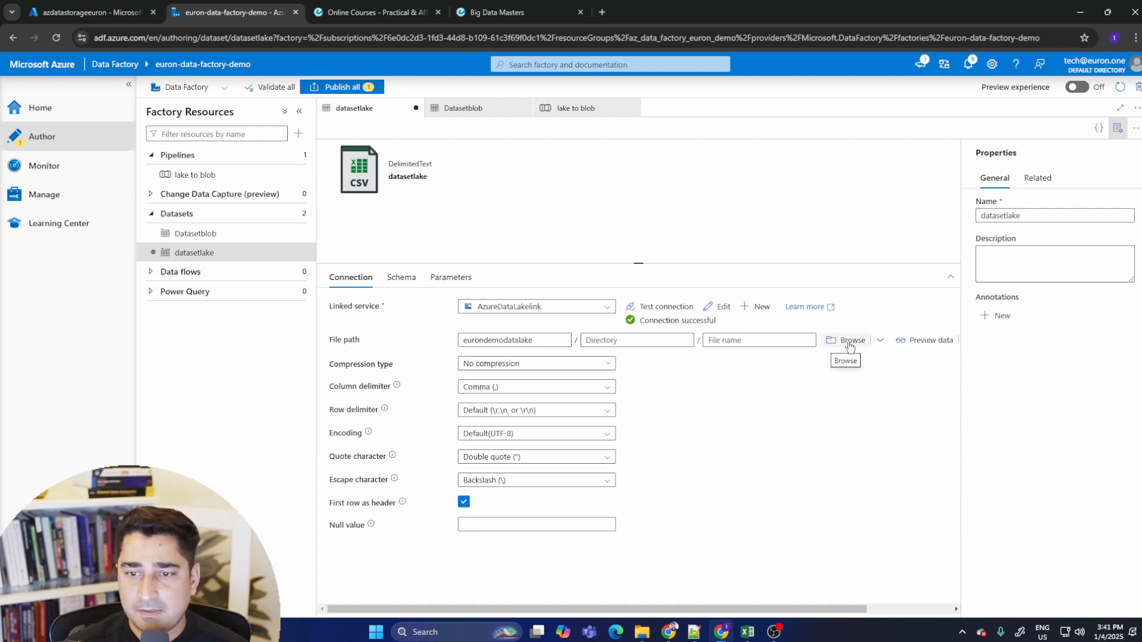
- Browse the eurondemodatalake container's files from the dataset's specified path and root folder without selecting one
click(880, 340)
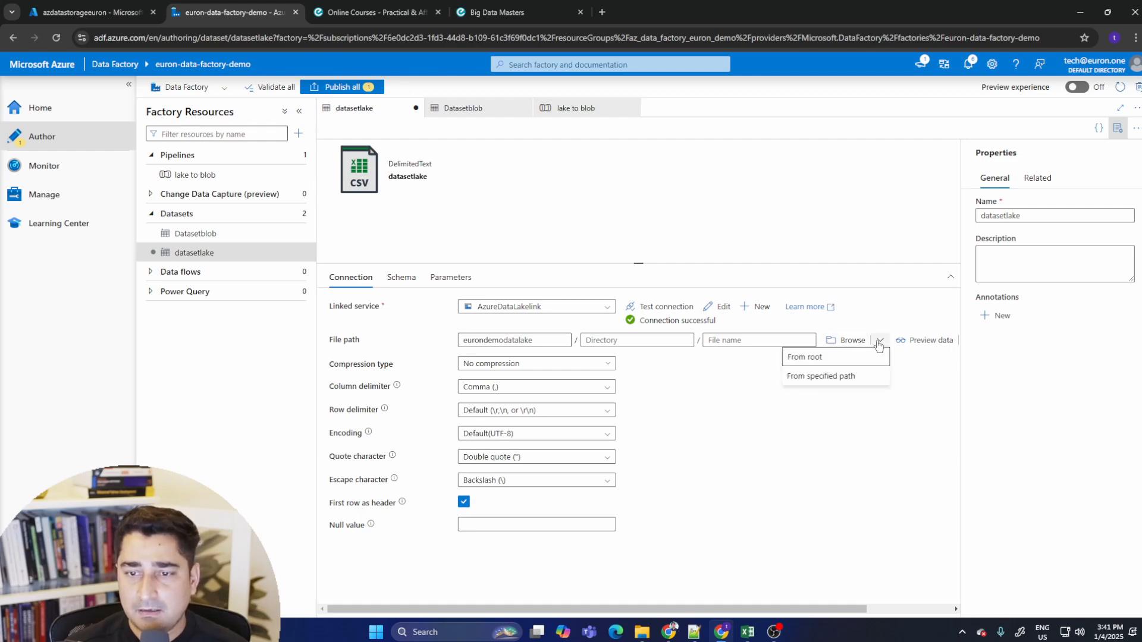
click(837, 383)
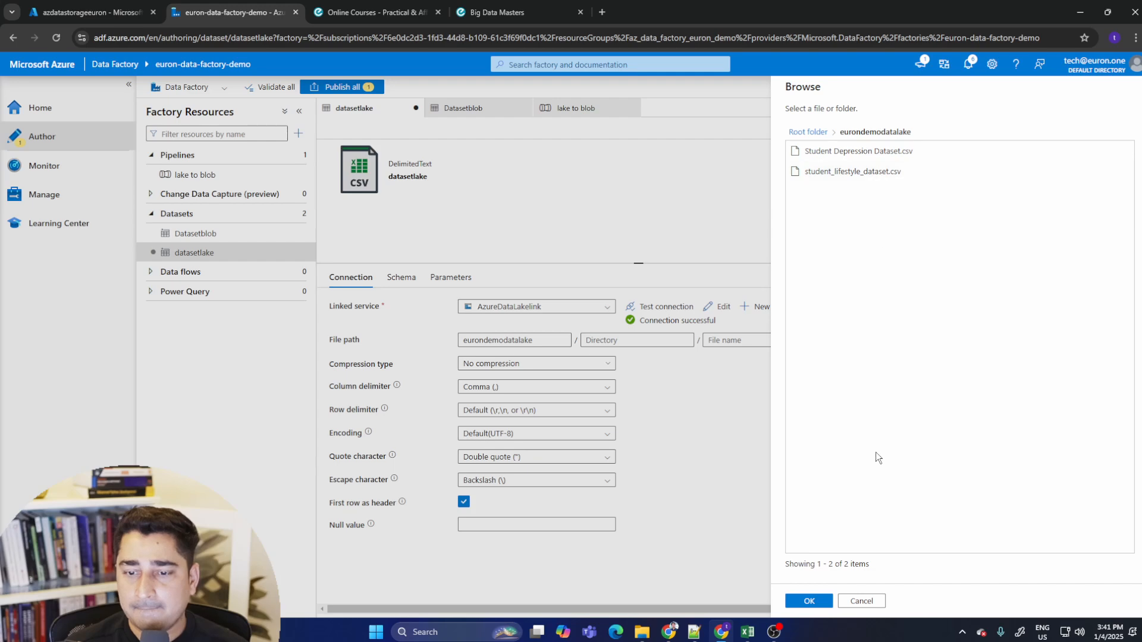
click(809, 602)
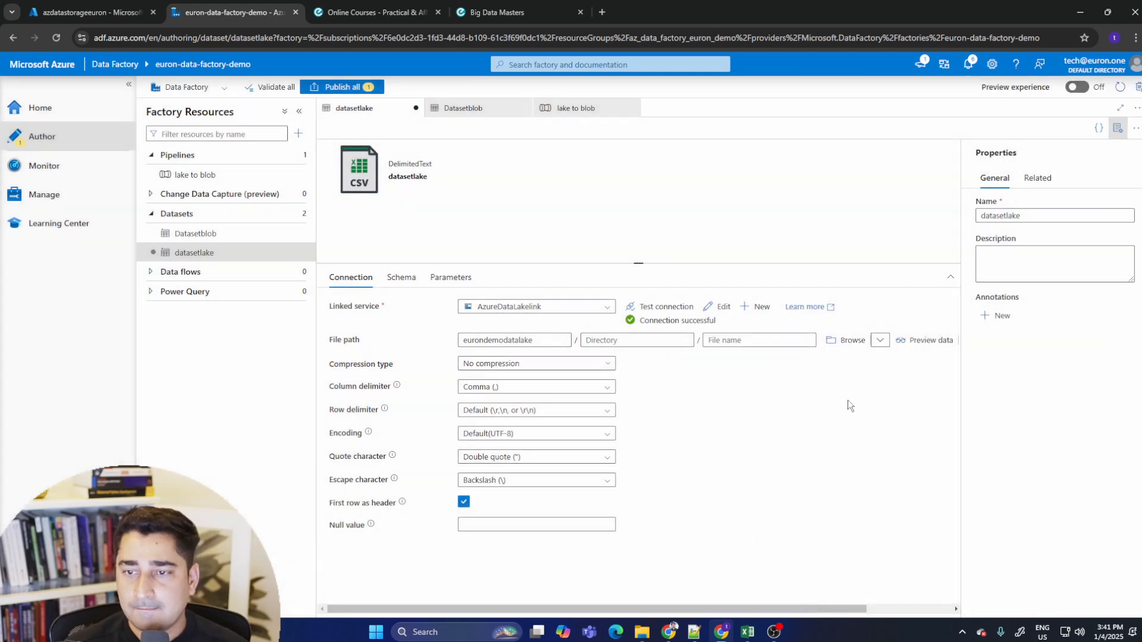
click(849, 340)
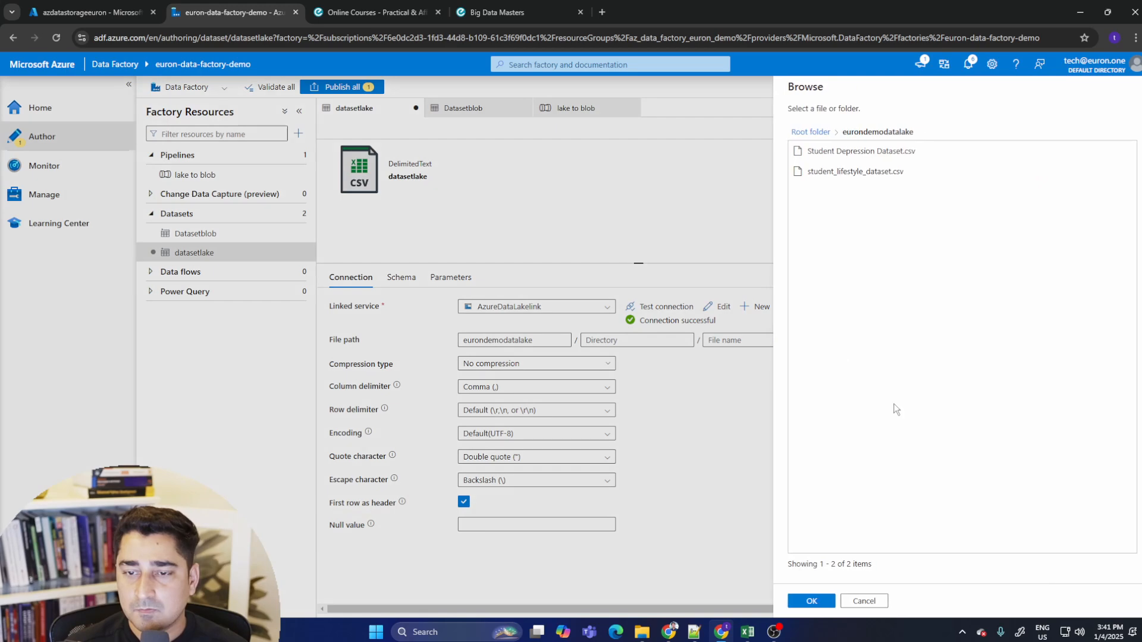
click(808, 131)
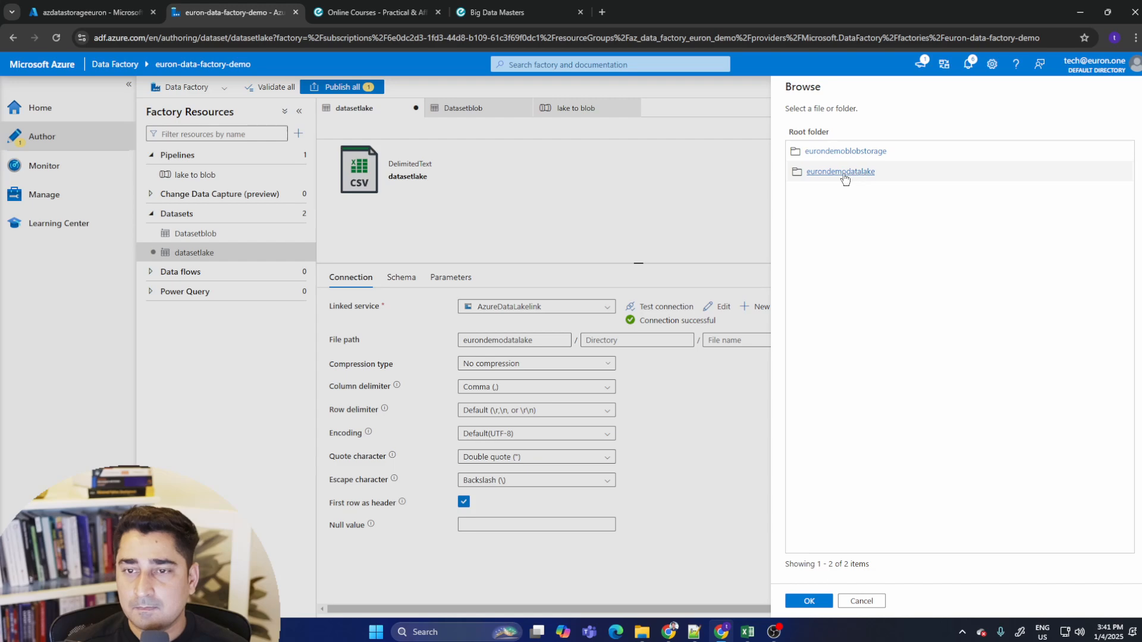
click(859, 177)
click(807, 602)
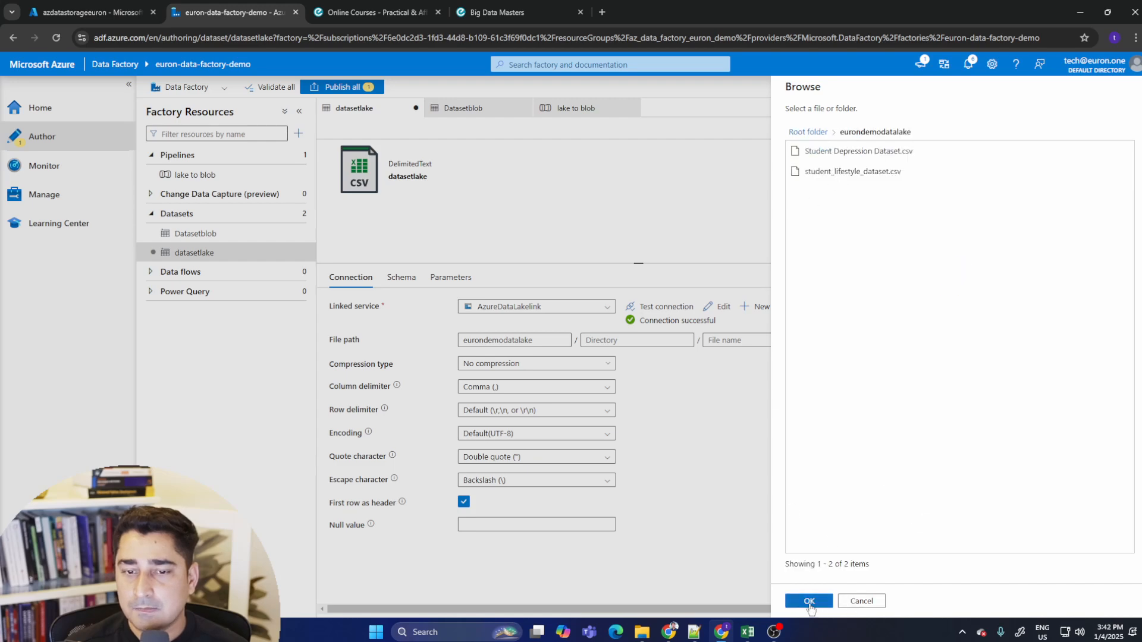
- Clear the datasetlake dataset's imported schema and return to its connection settings
click(402, 280)
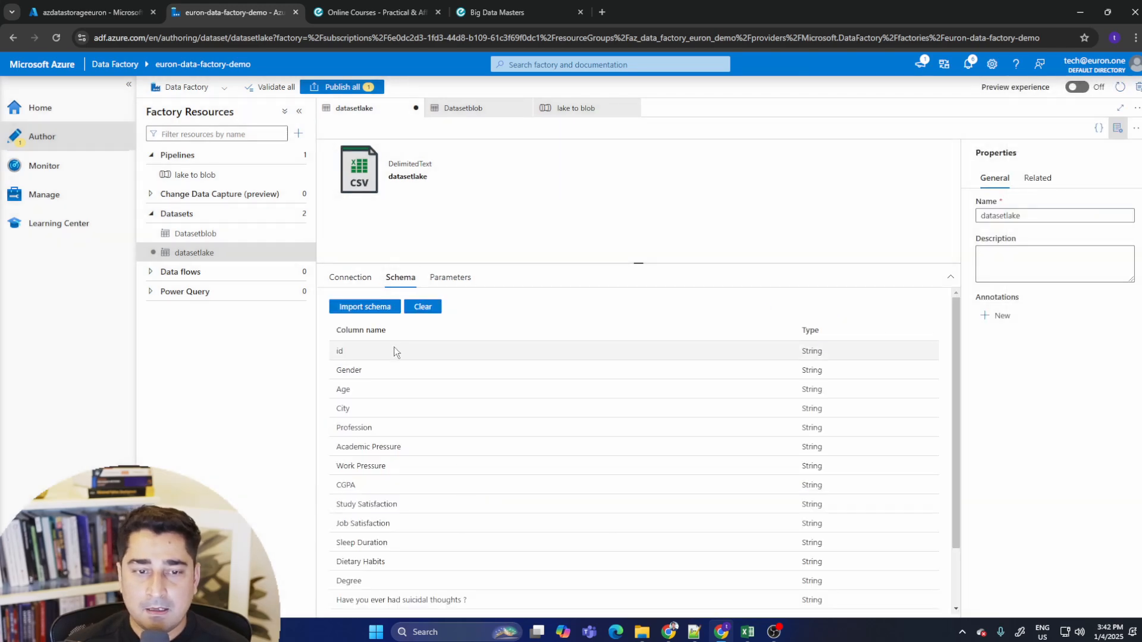
click(423, 306)
click(458, 280)
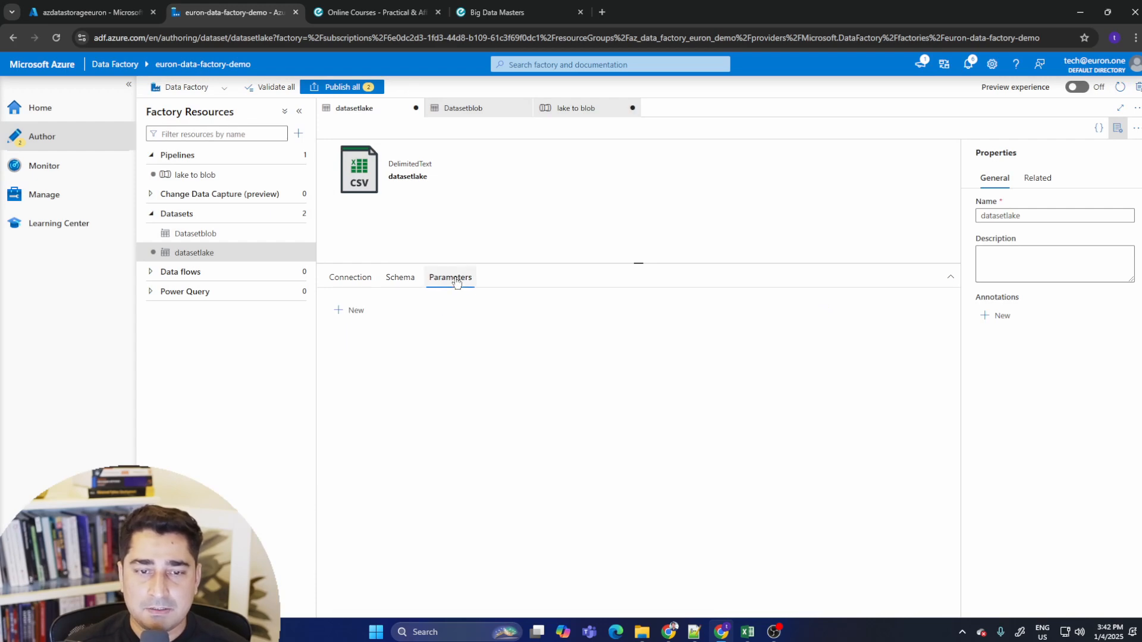
click(401, 277)
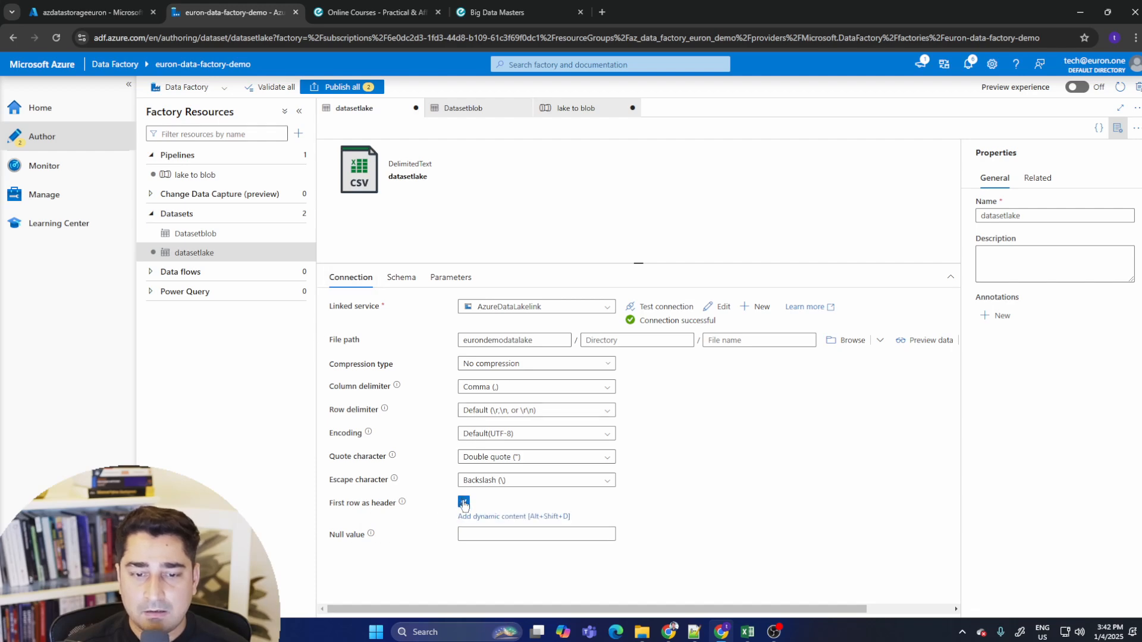
- Open the lake linked service's edit panel and the new linked service gallery, cancelling both
click(716, 309)
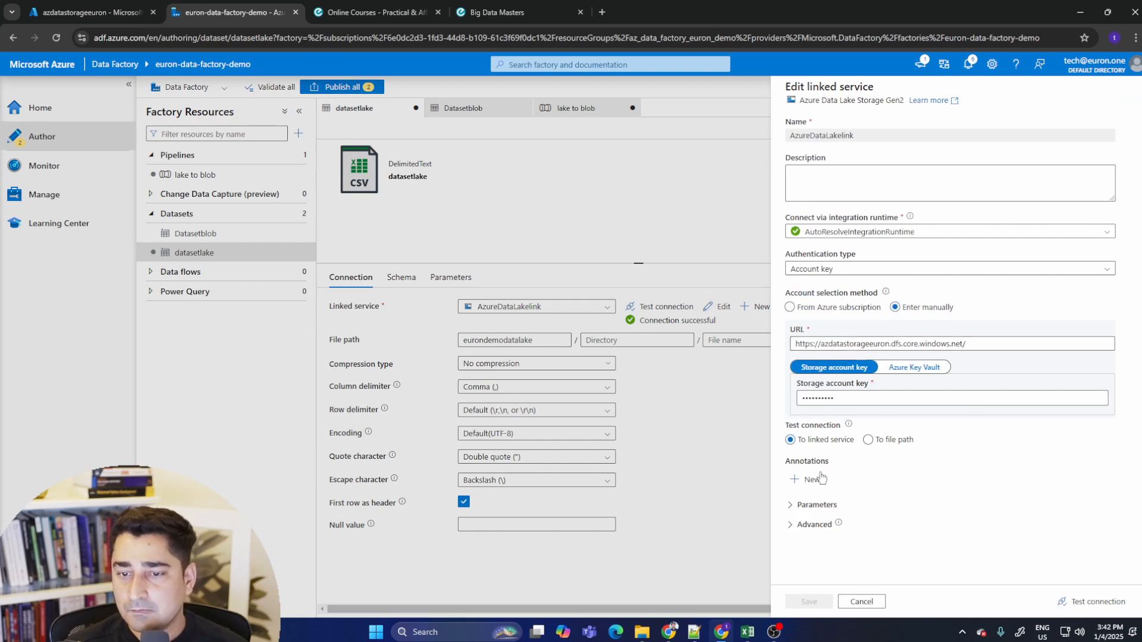
click(861, 601)
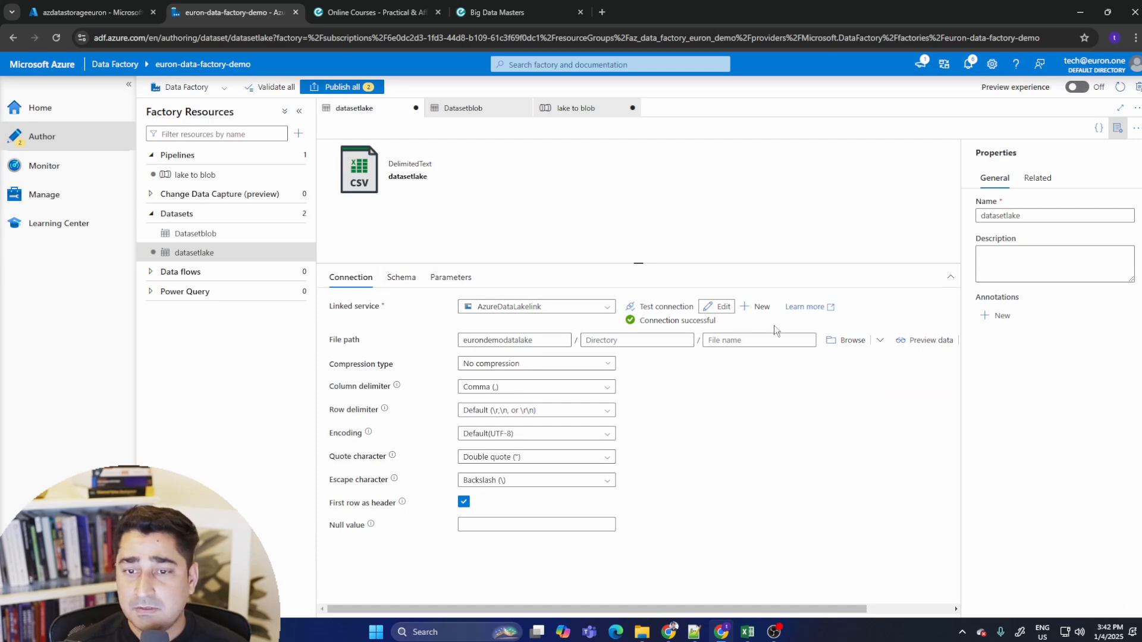
click(759, 306)
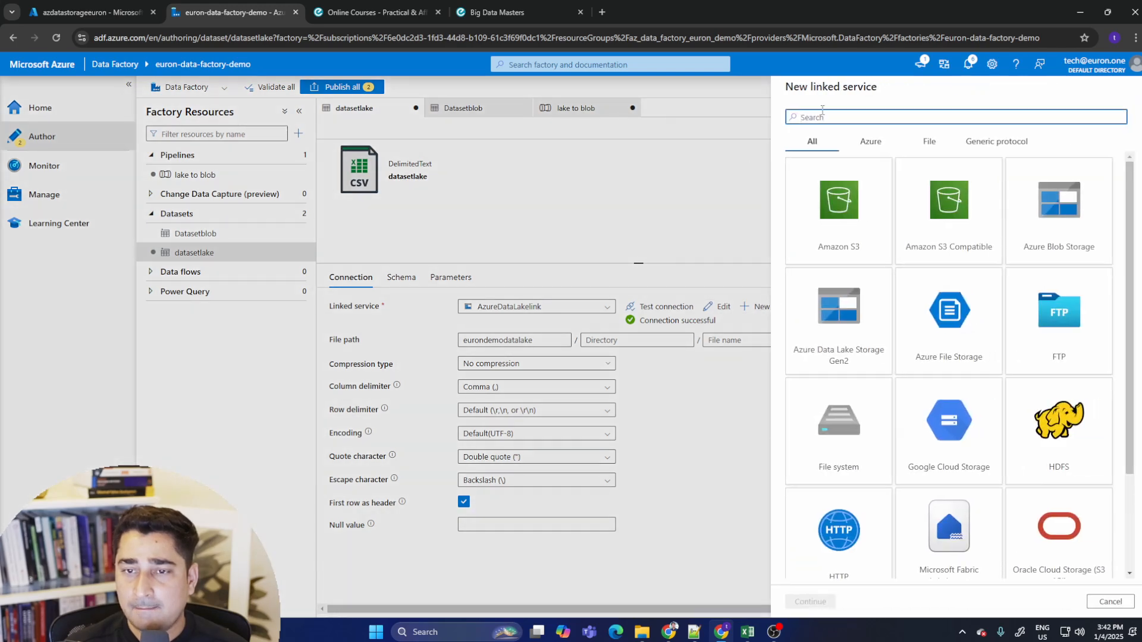
click(1101, 600)
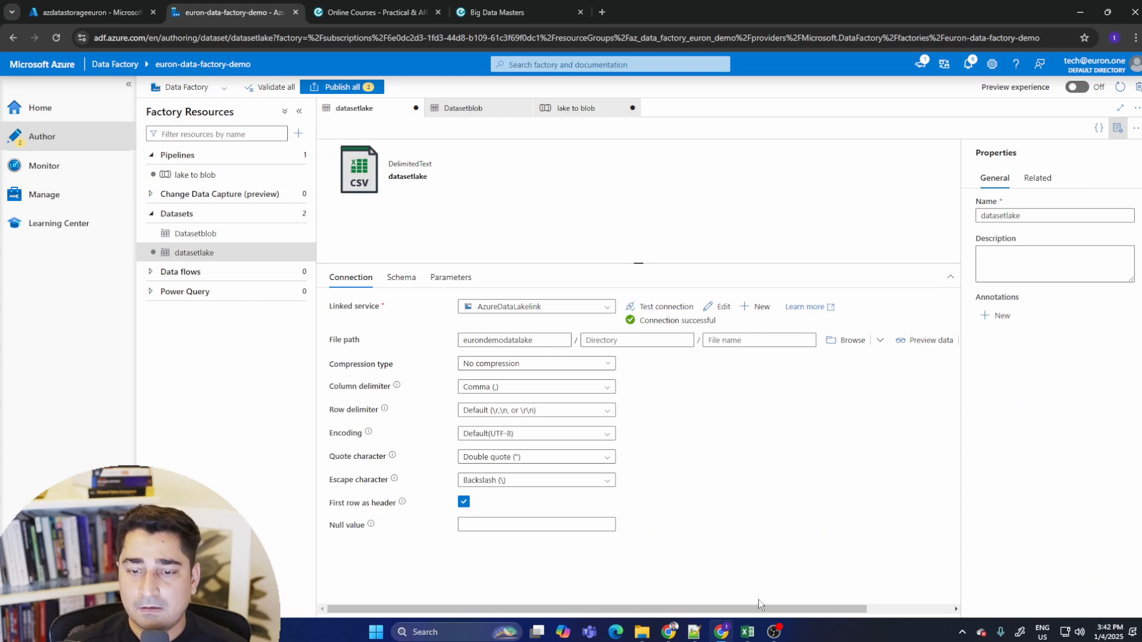
- Detect the file format of the lake dataset and turn off First row as header
drag(758, 604, 949, 616)
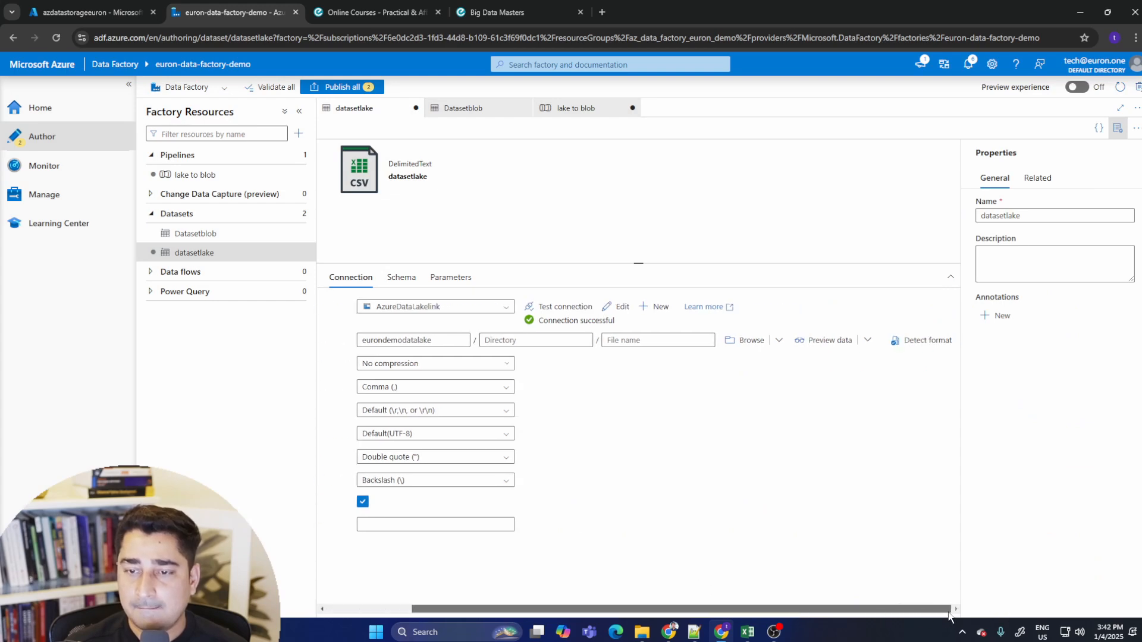
click(920, 340)
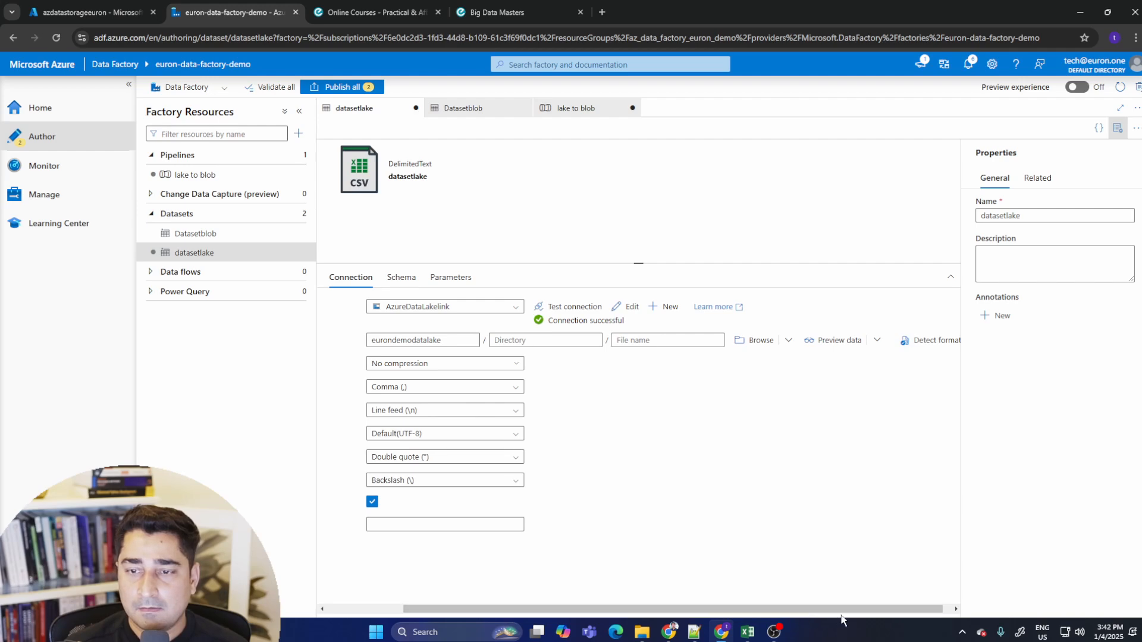
drag(859, 614, 781, 615)
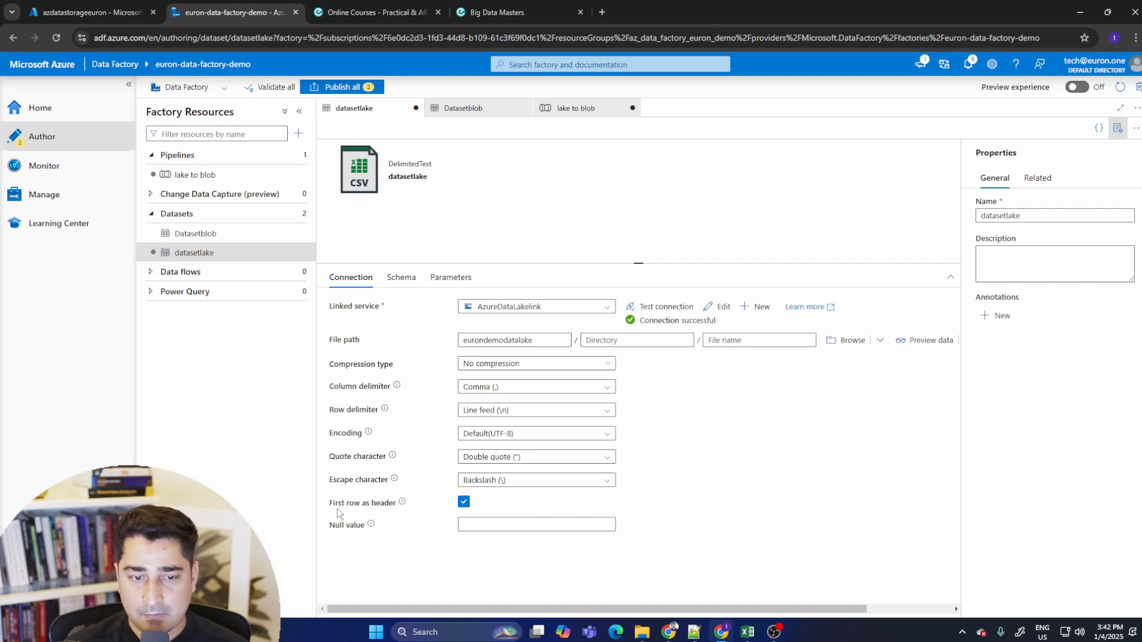
click(463, 502)
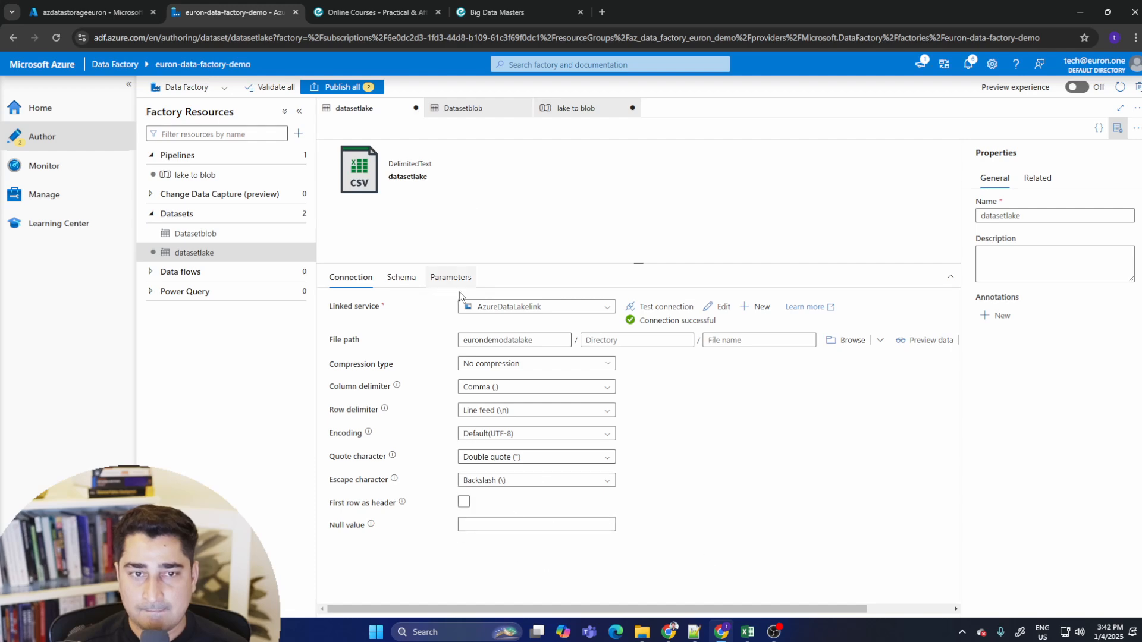
- Try to publish all changes and close the validation errors
click(367, 89)
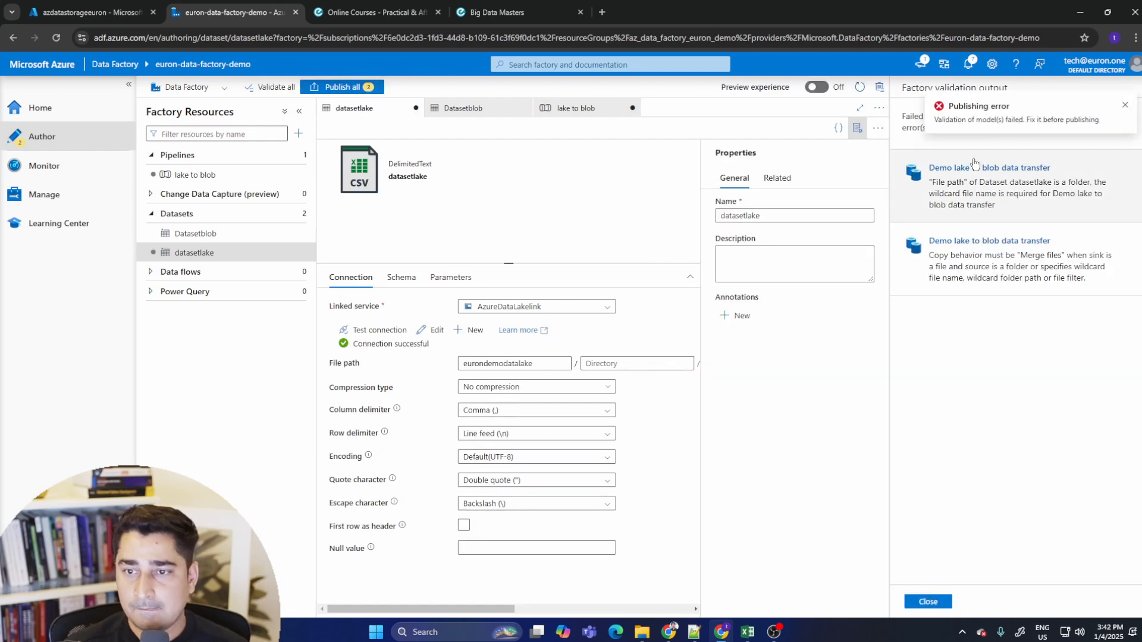
click(1123, 107)
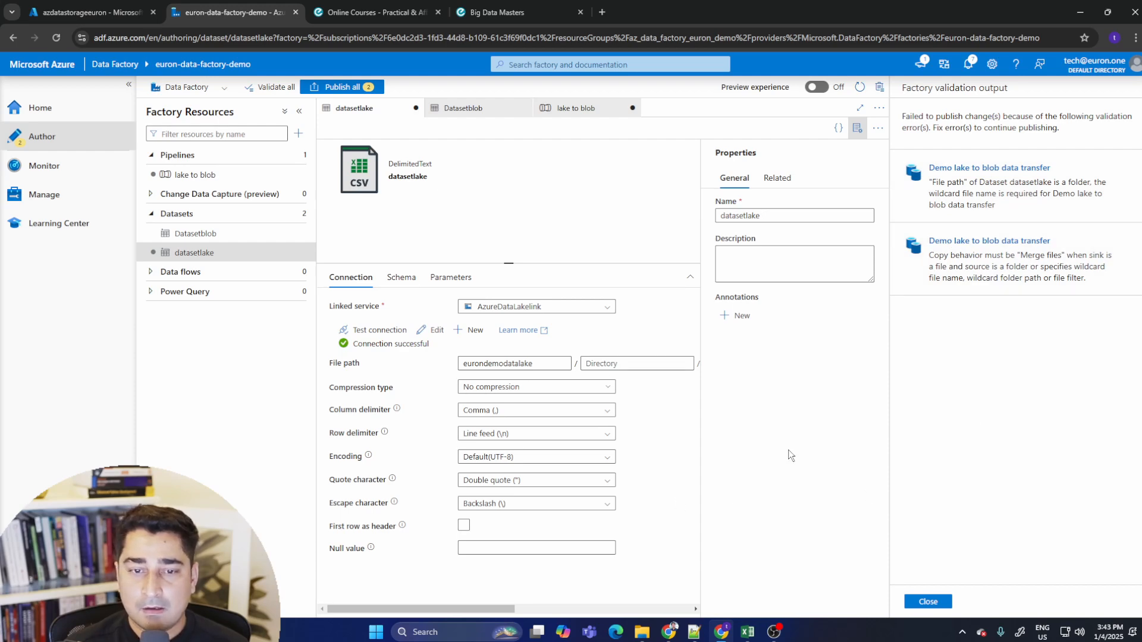
click(929, 603)
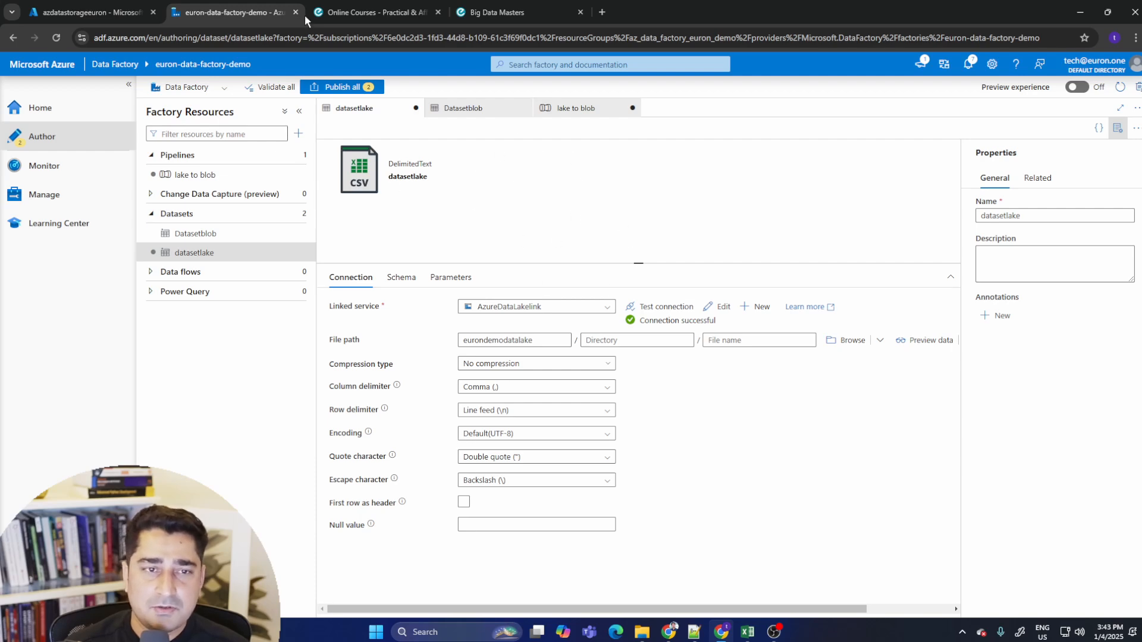
- Inspect the eurondemodatalake and eurondemoblobstorage containers and the properties of finaldatainblob.txt in the storage account
click(127, 6)
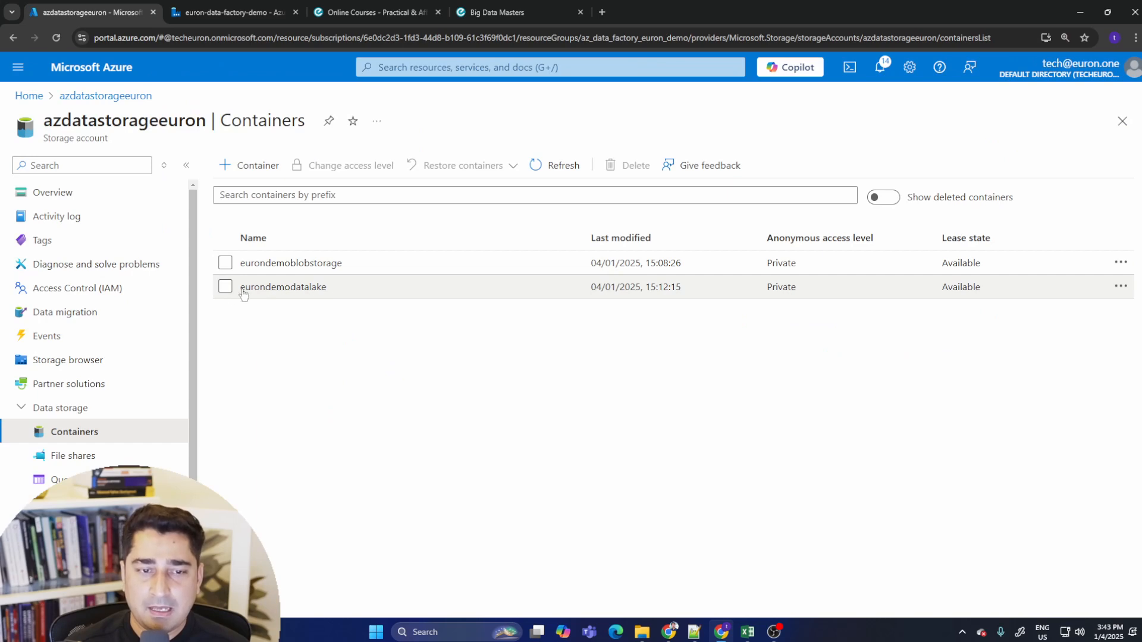
click(305, 290)
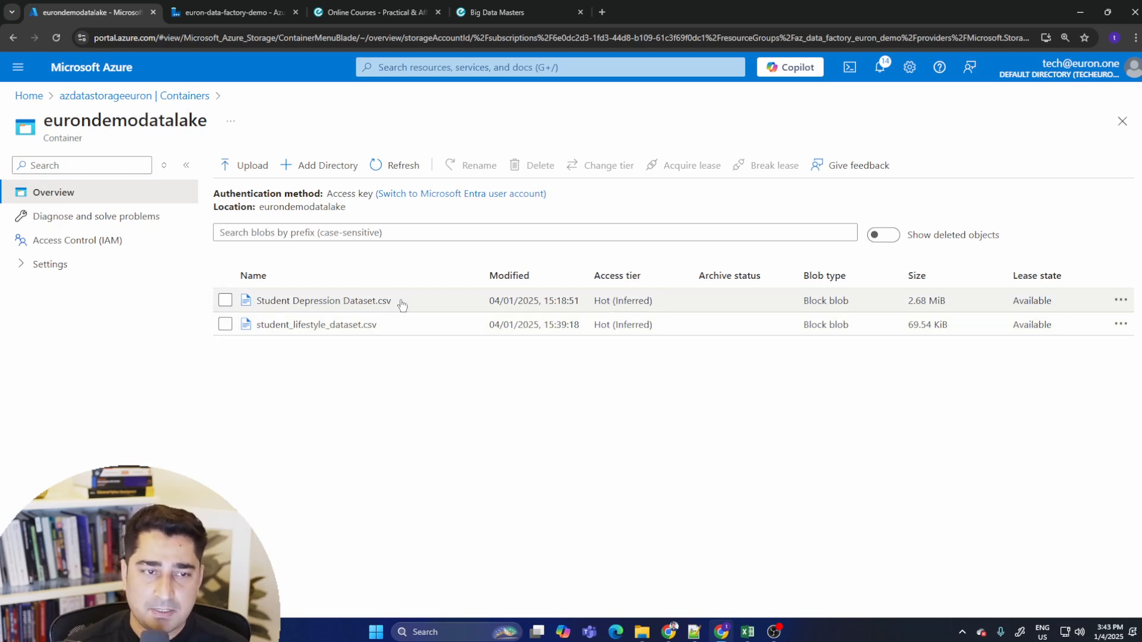
click(137, 96)
click(291, 263)
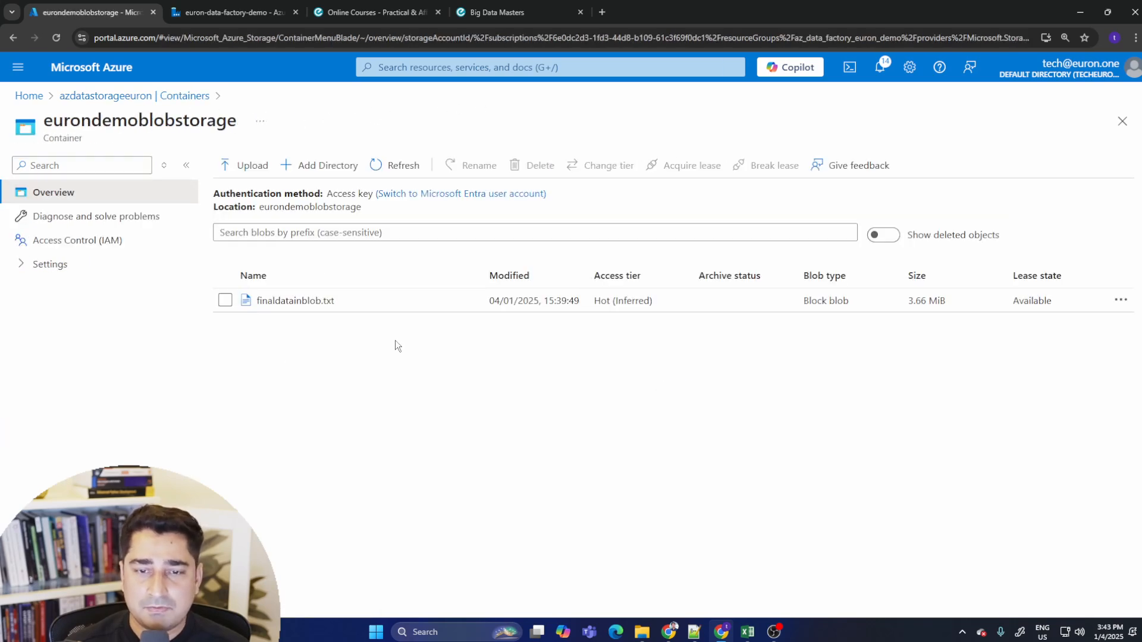
click(309, 301)
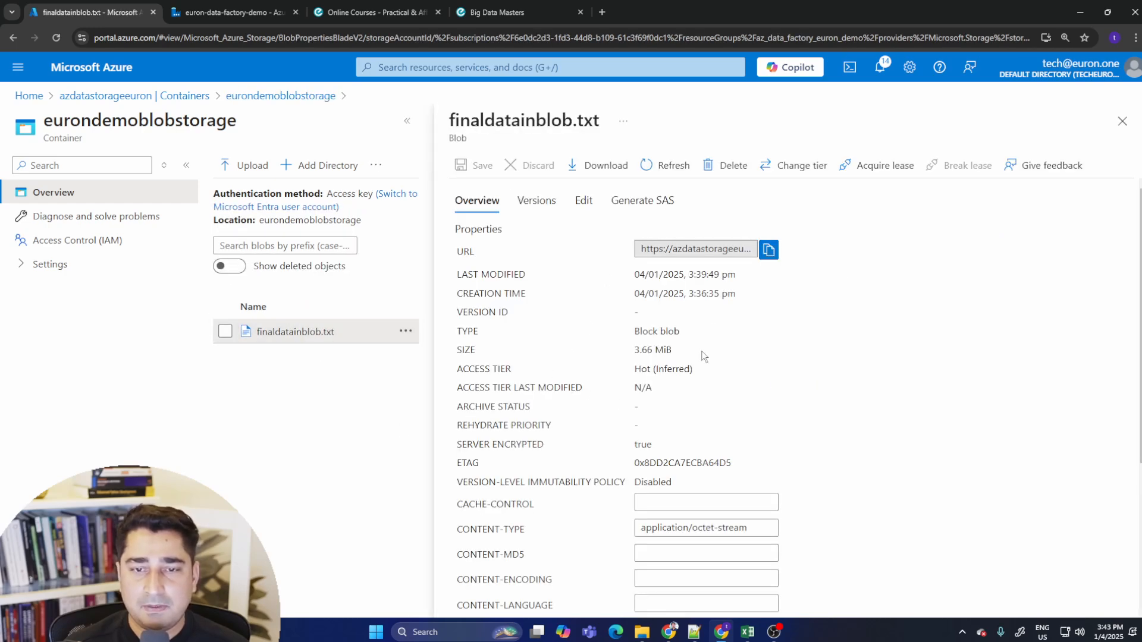
scroll(697, 366, down, 3)
scroll(697, 367, up, 3)
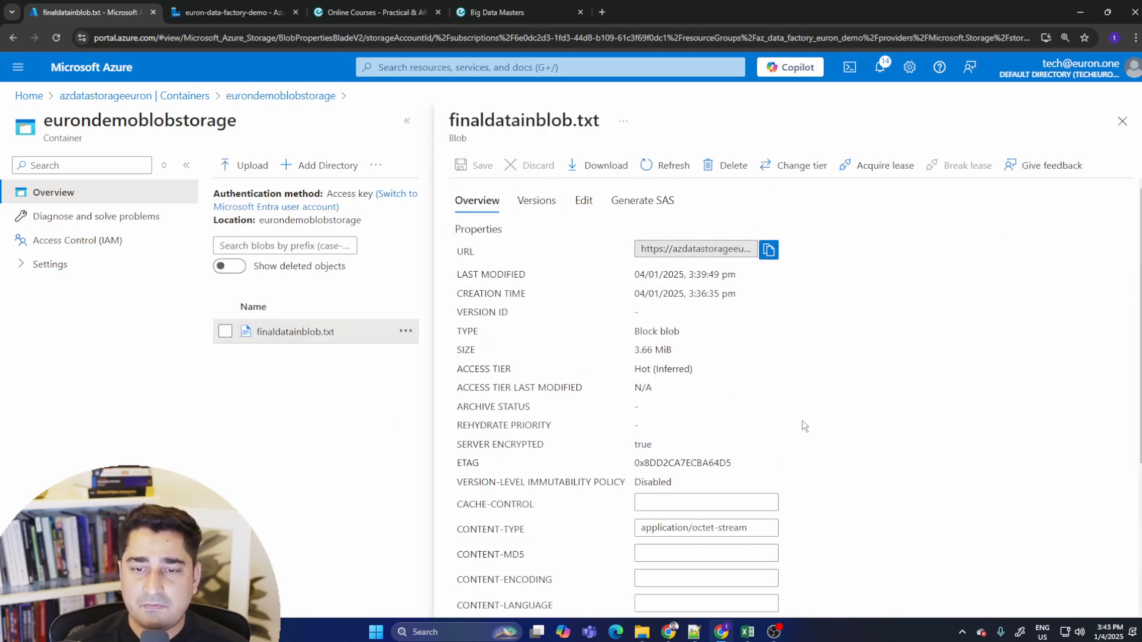
click(1124, 122)
- Set the lake dataset's file name to Student Depression Dataset.csv by browsing the container
click(267, 7)
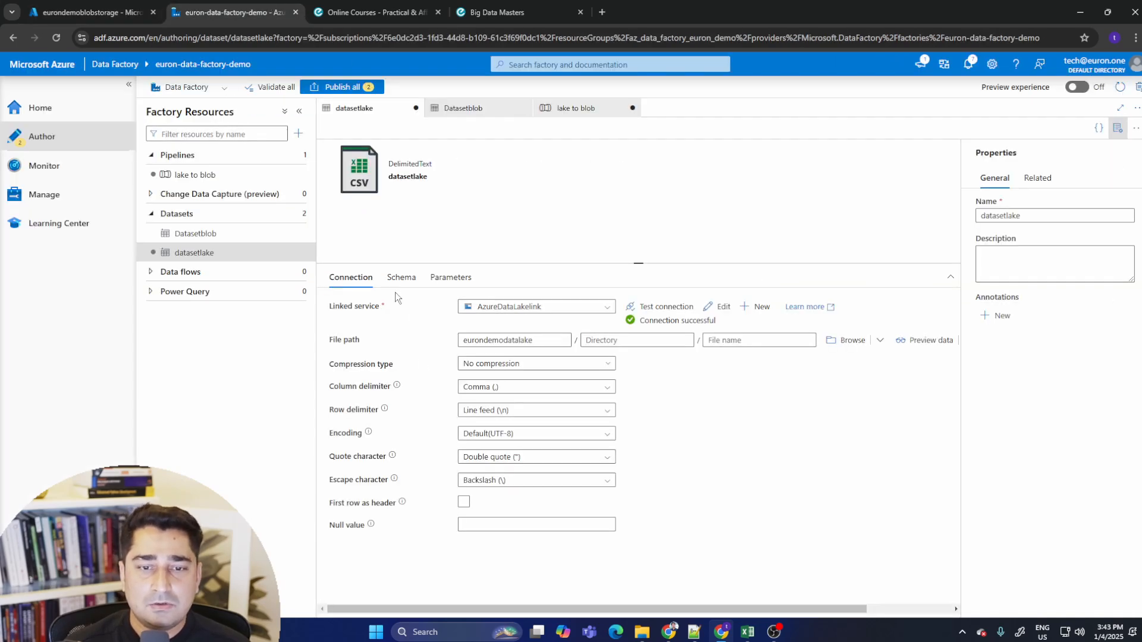
click(845, 340)
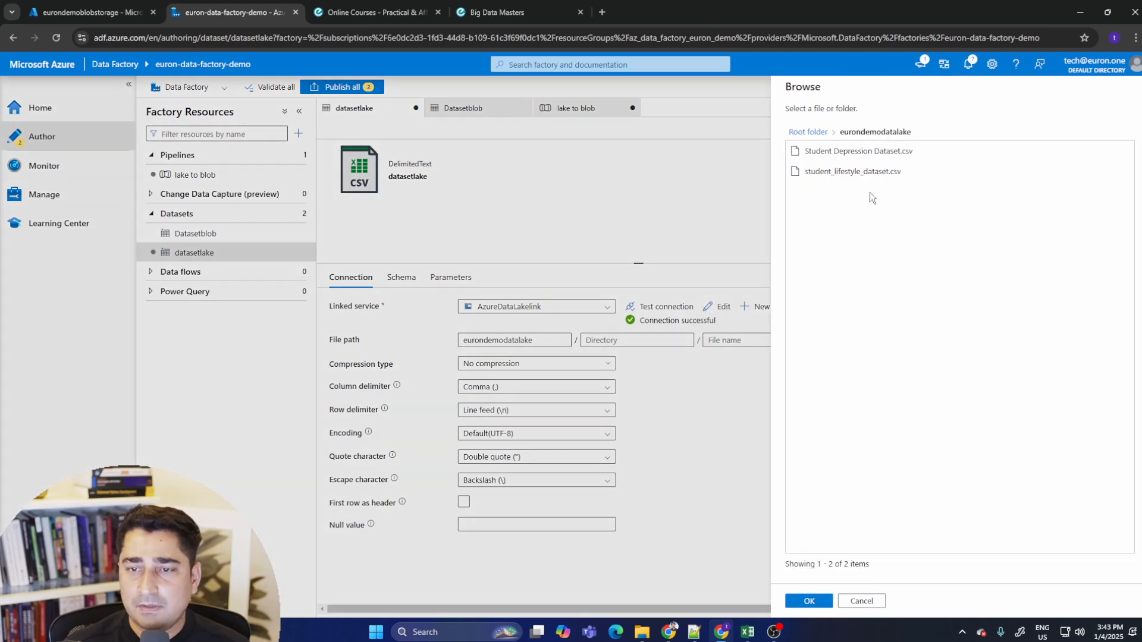
click(902, 153)
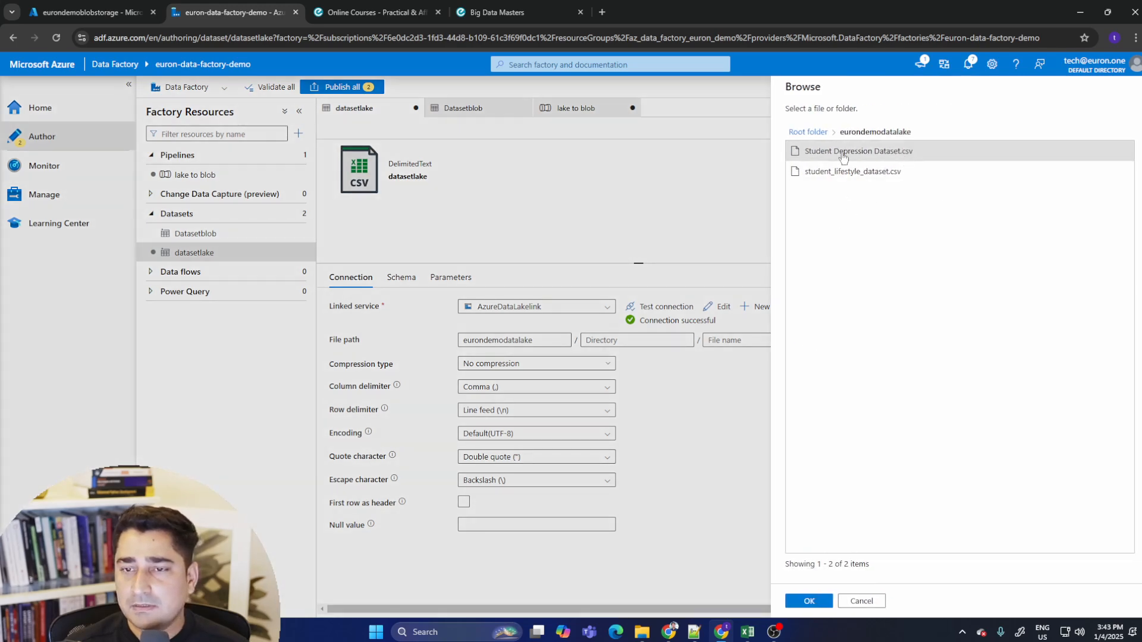
click(815, 602)
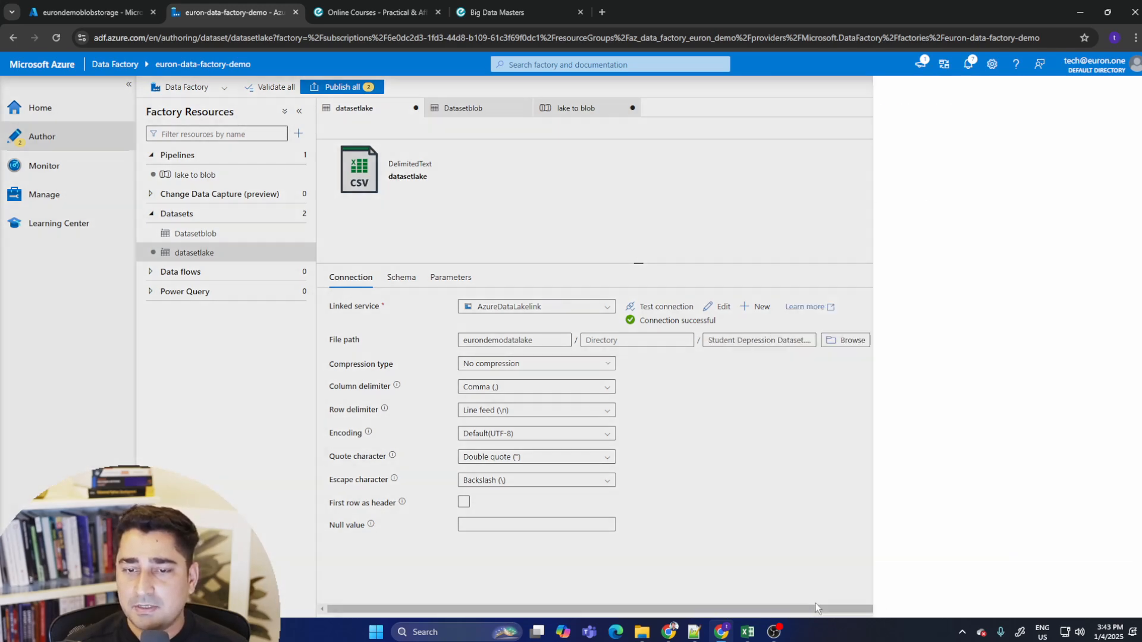
- Test the lake connection and publish all pending changes
click(666, 307)
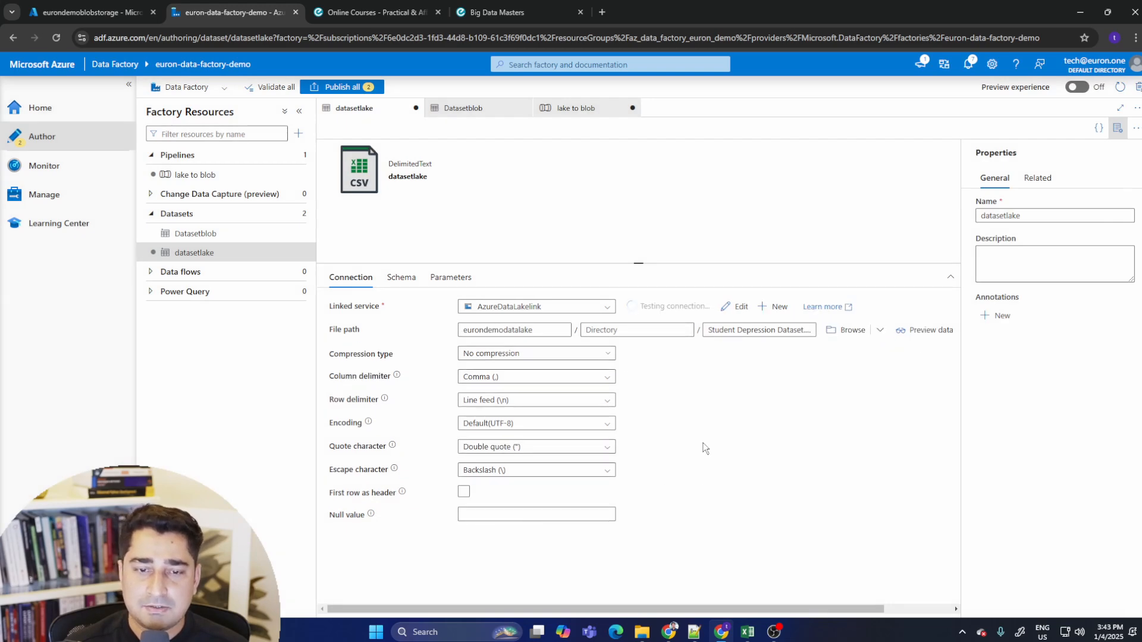
click(356, 86)
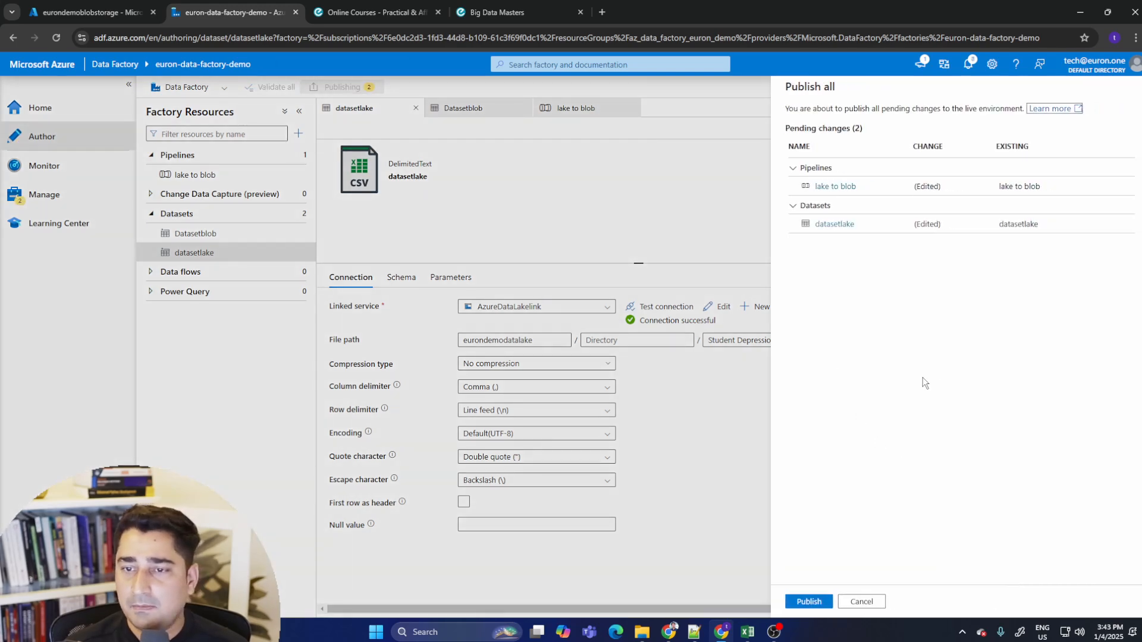
click(810, 602)
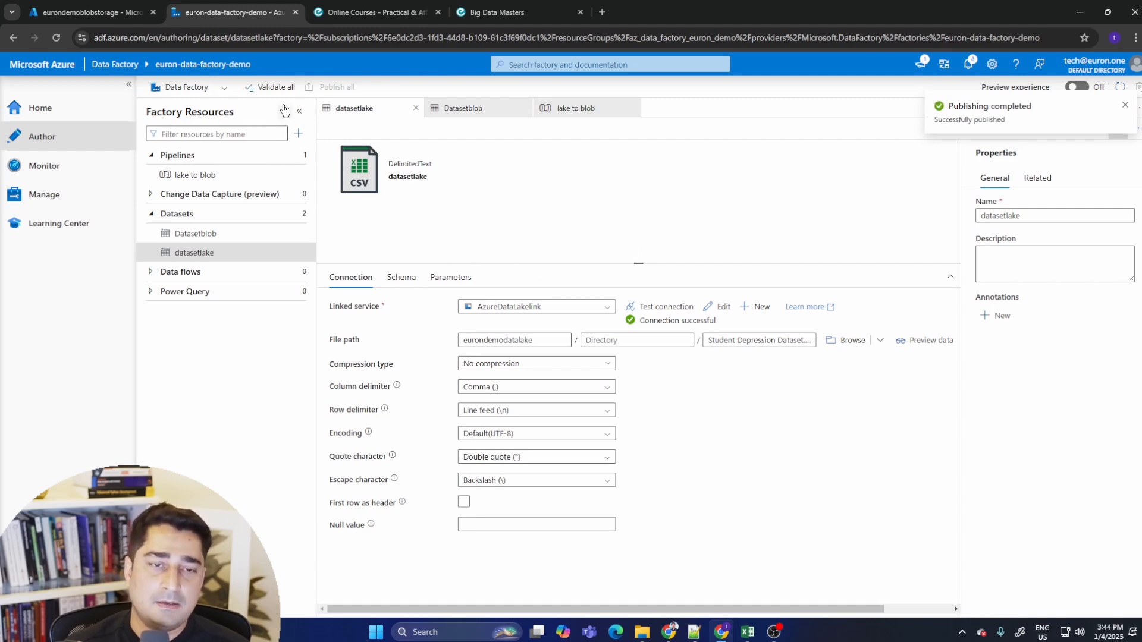
- Open the lake to blob pipeline, select its Copy data activity and start creating a new trigger
click(209, 175)
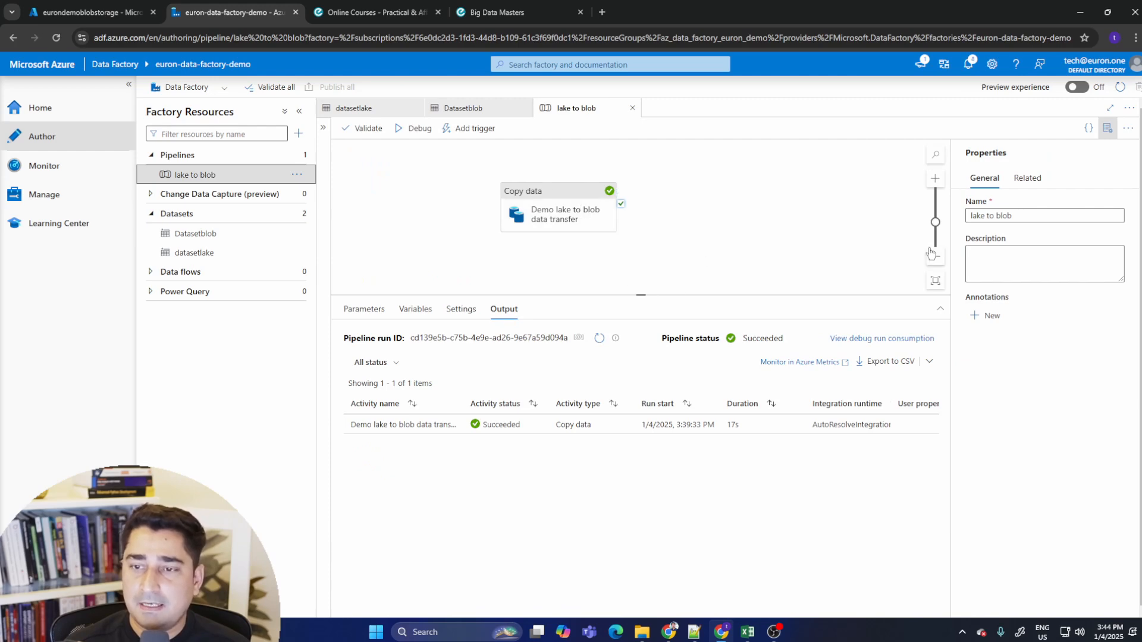
scroll(780, 213, down, 3)
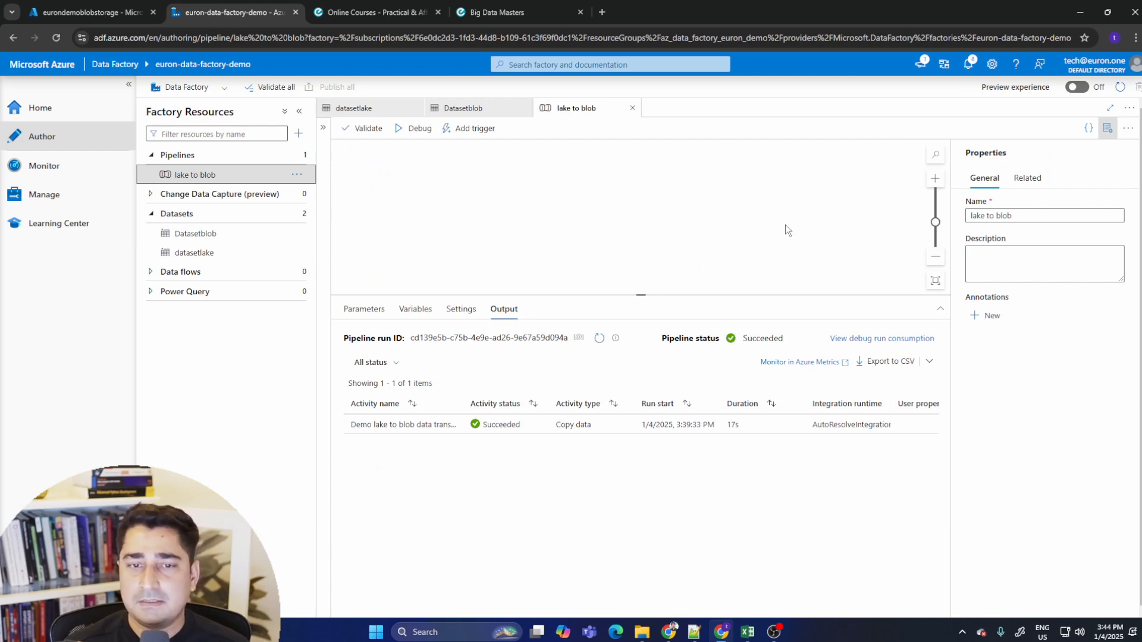
scroll(785, 223, up, 3)
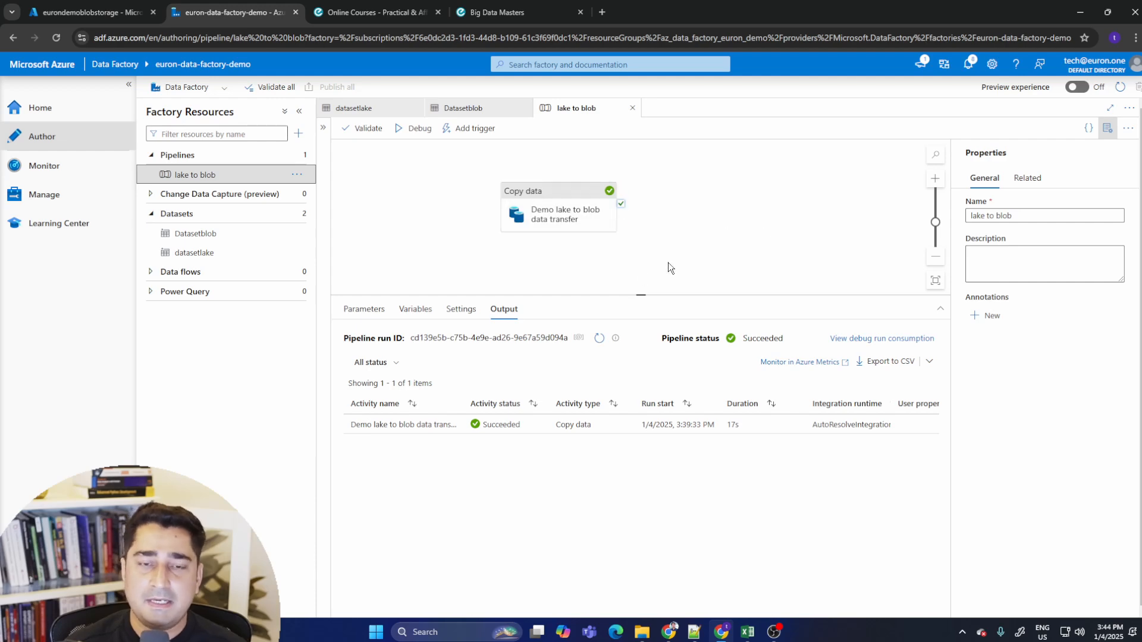
click(566, 218)
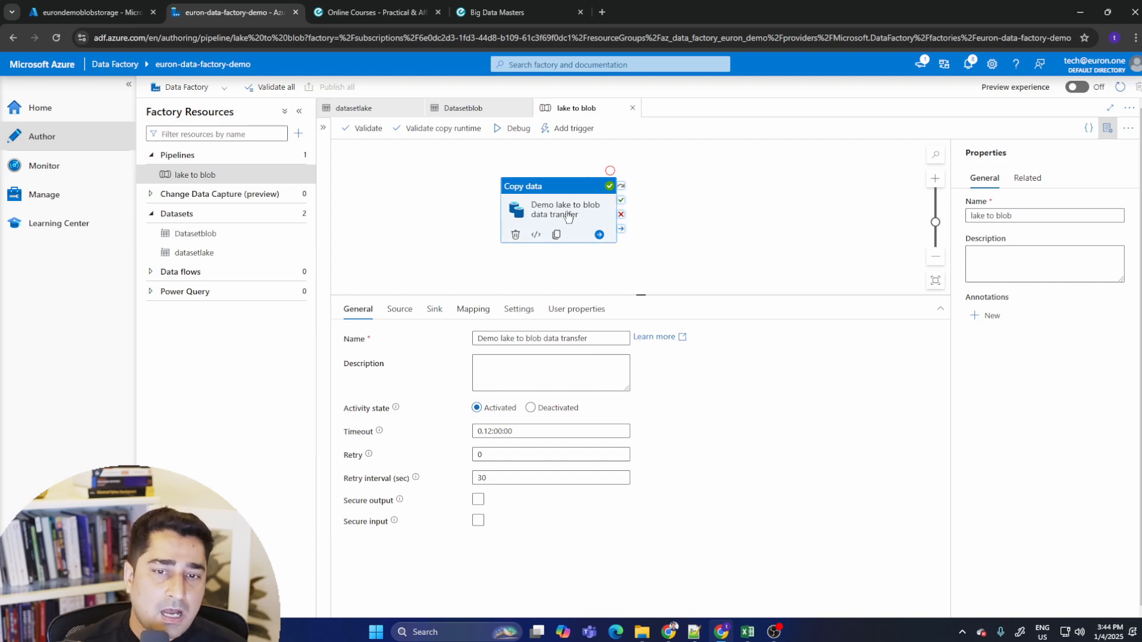
click(581, 131)
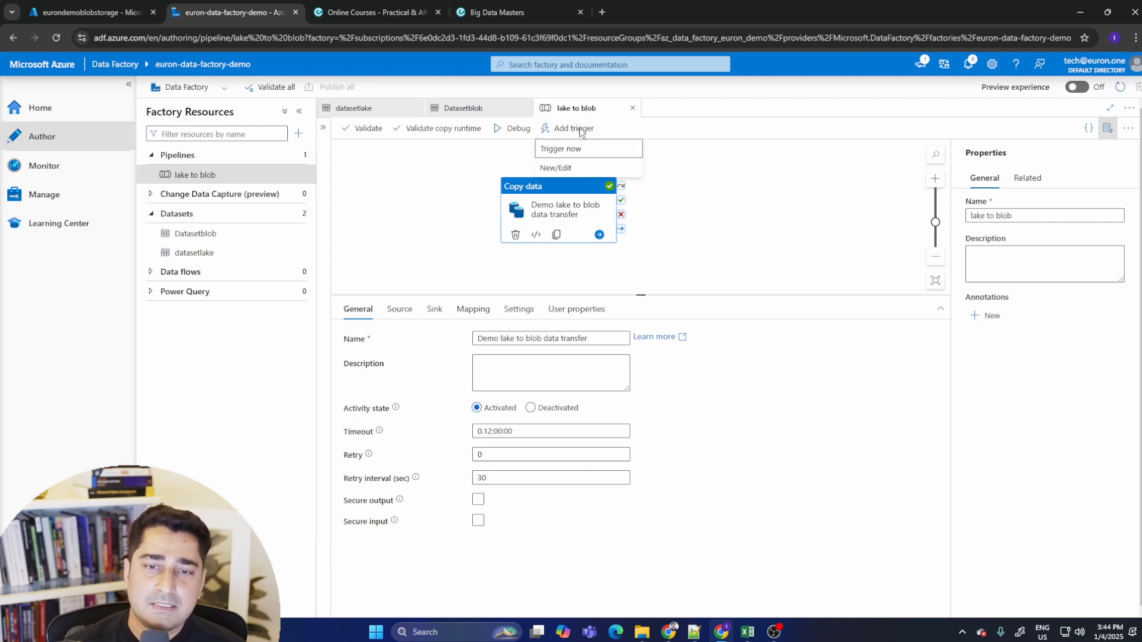
click(557, 169)
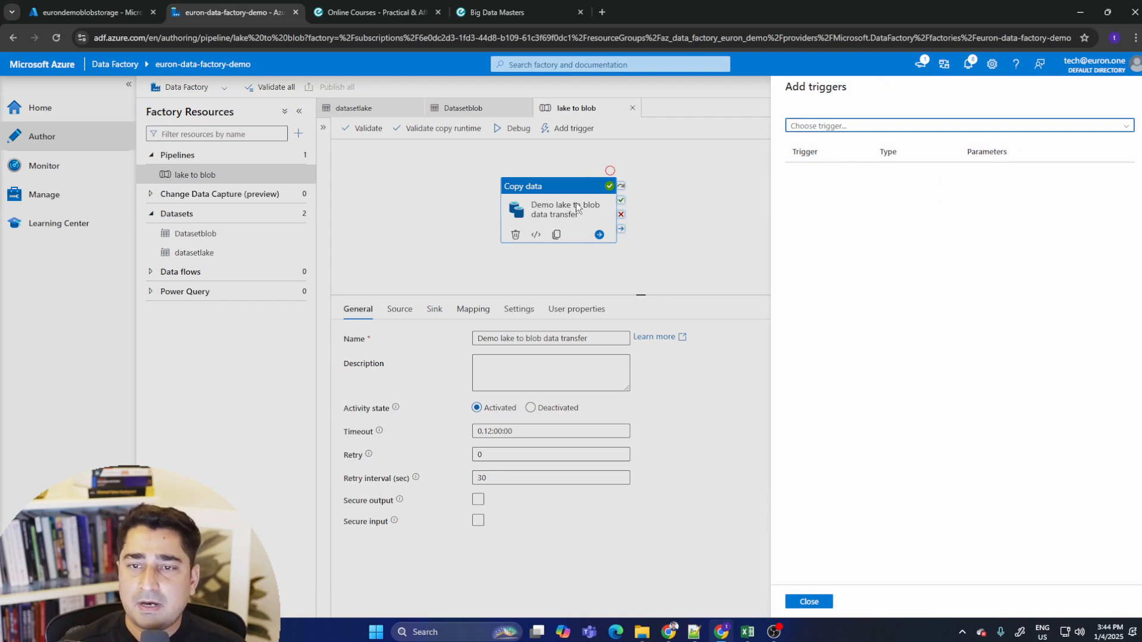
click(1124, 127)
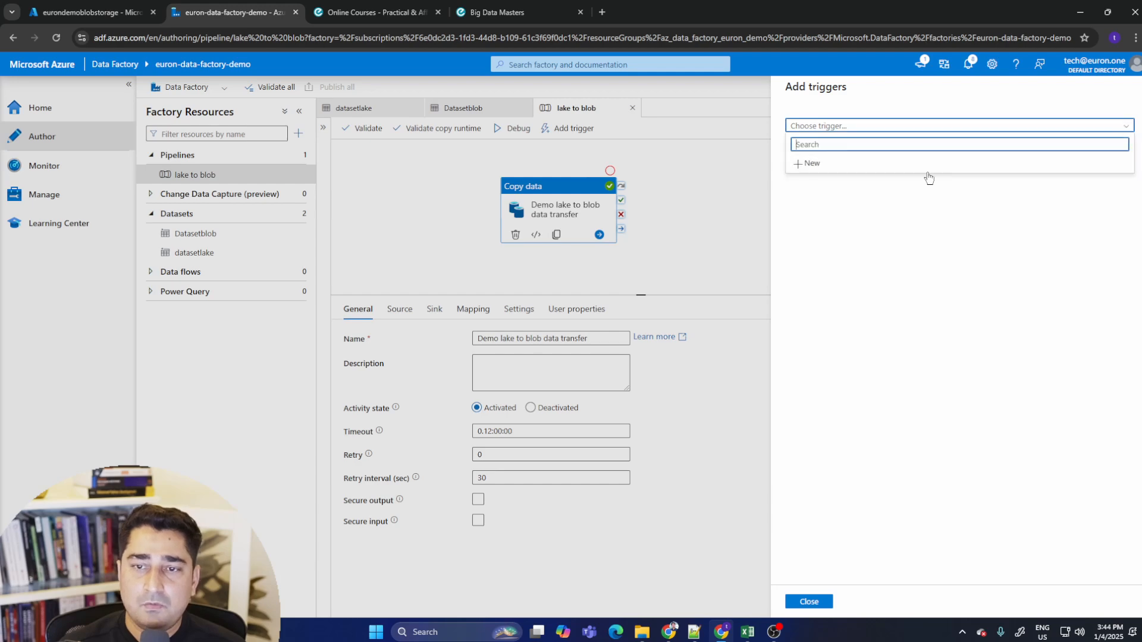
click(840, 170)
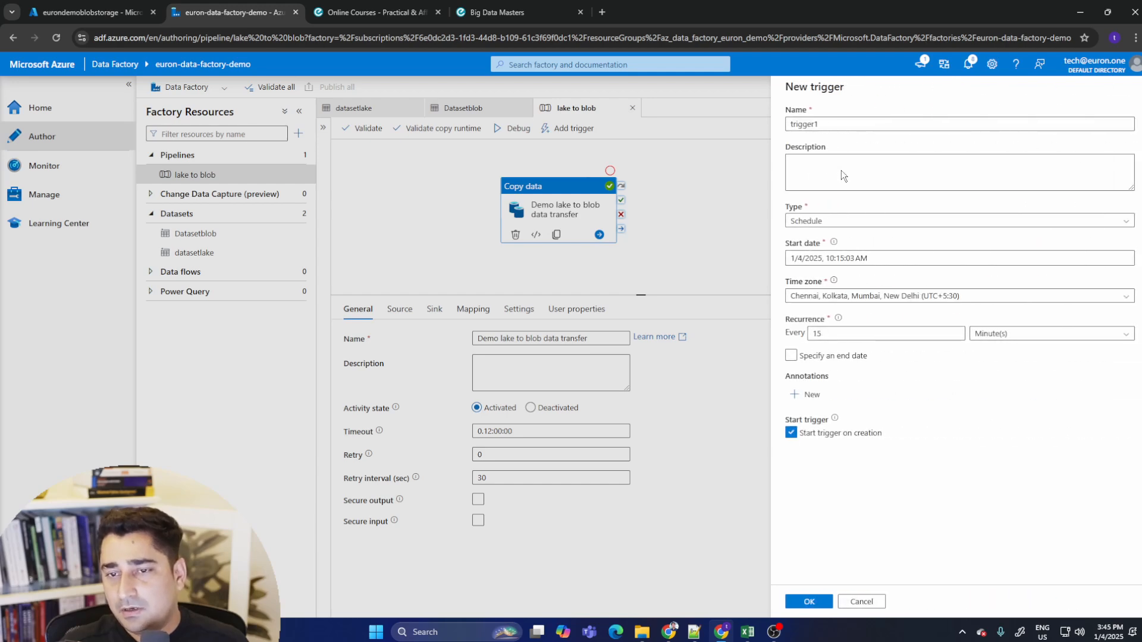
- Name the new trigger mytgrigger
drag(822, 124, 766, 120)
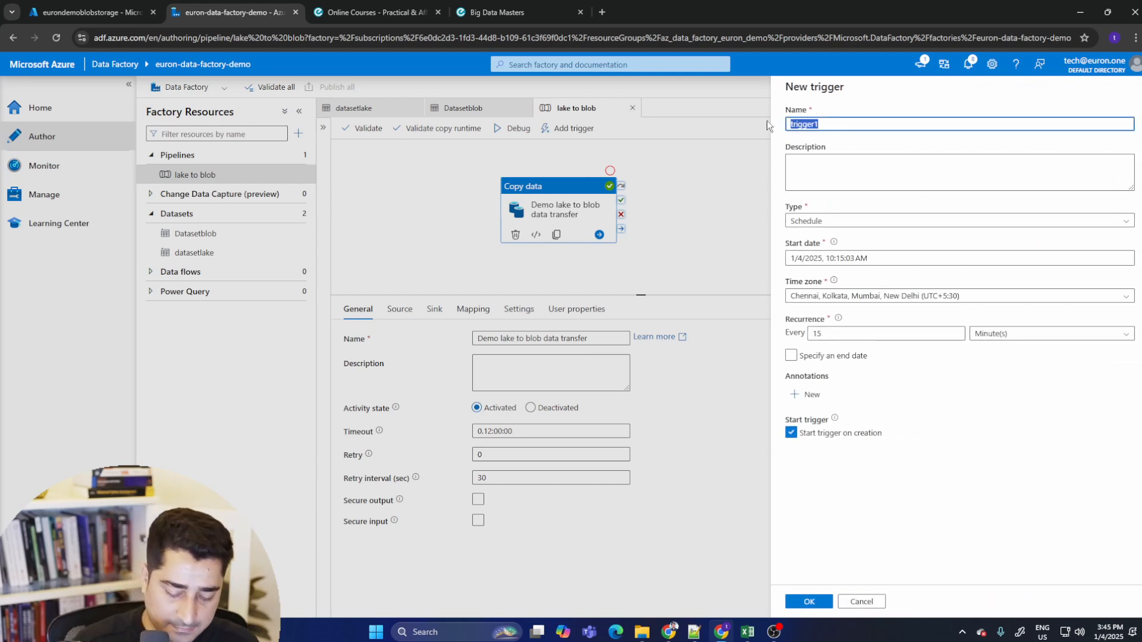
text(my tgrigger)
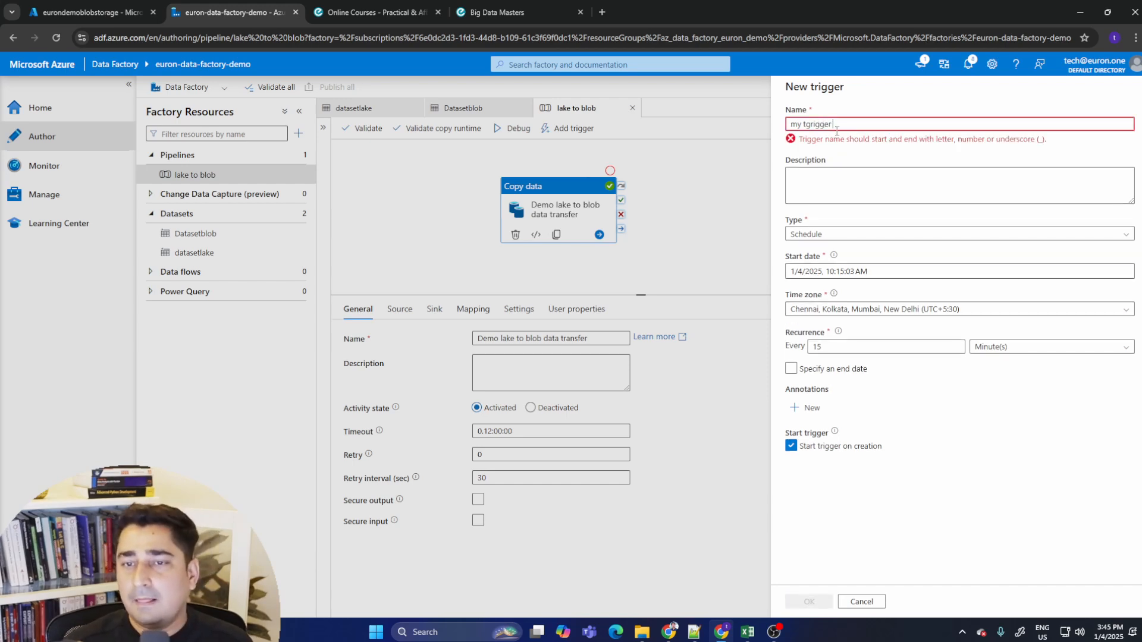
click(803, 123)
key(BackSpace)
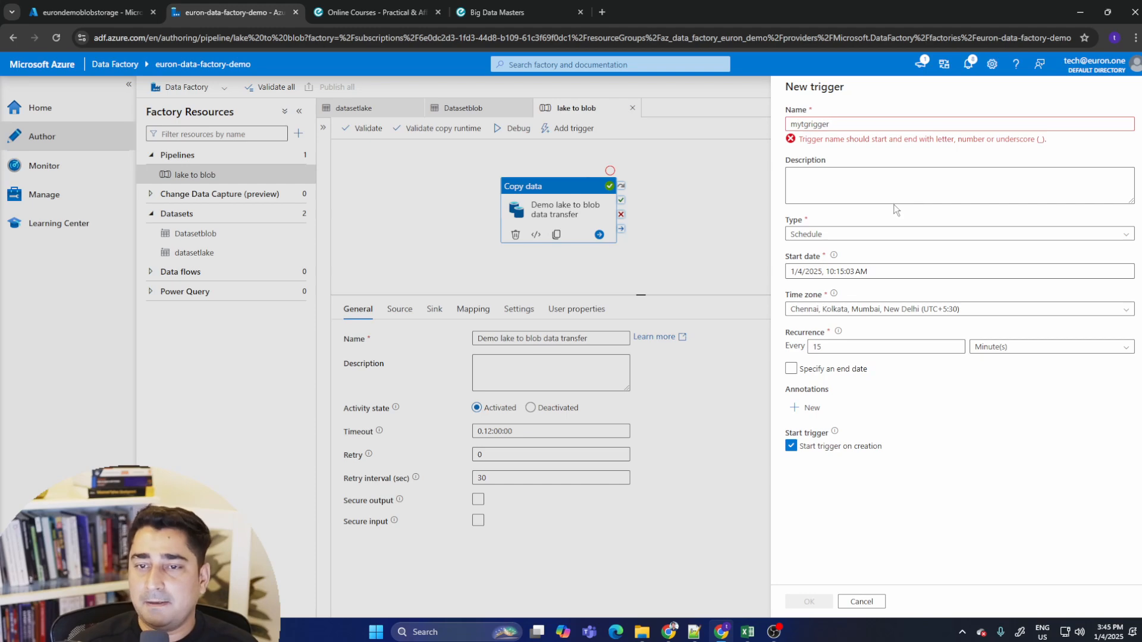
click(898, 177)
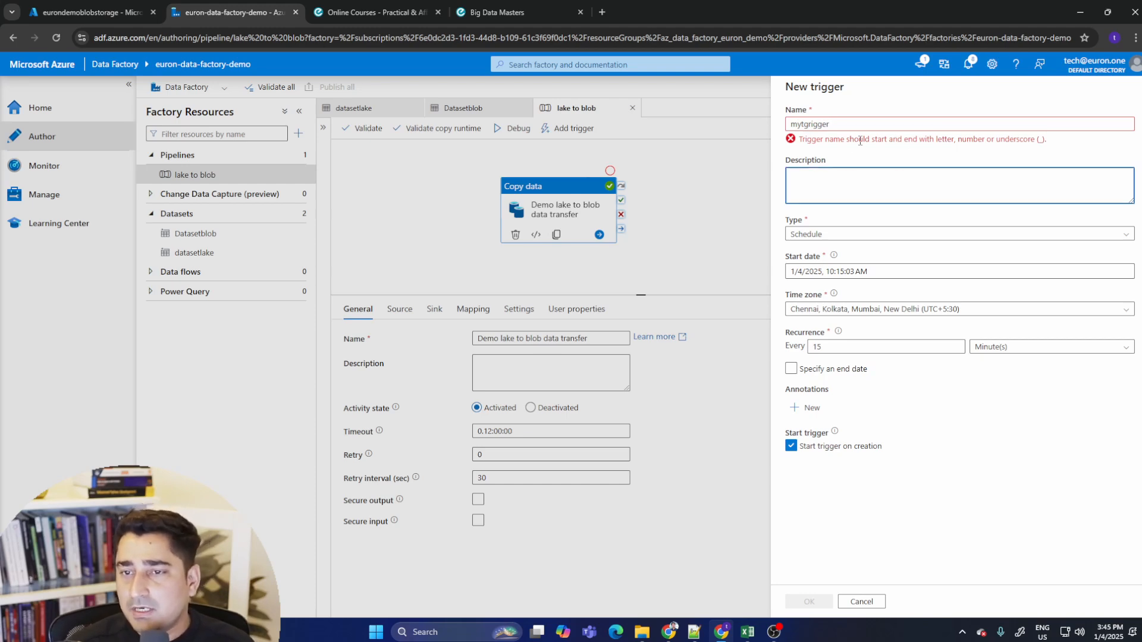
drag(860, 140, 1047, 142)
click(970, 147)
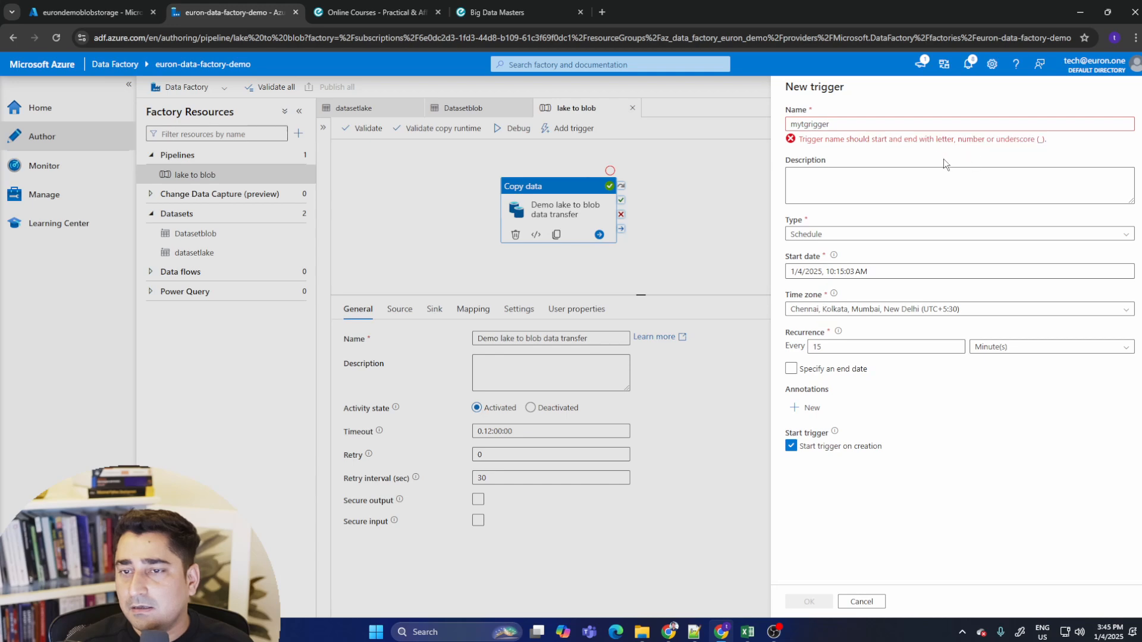
click(847, 124)
key(BackSpace)
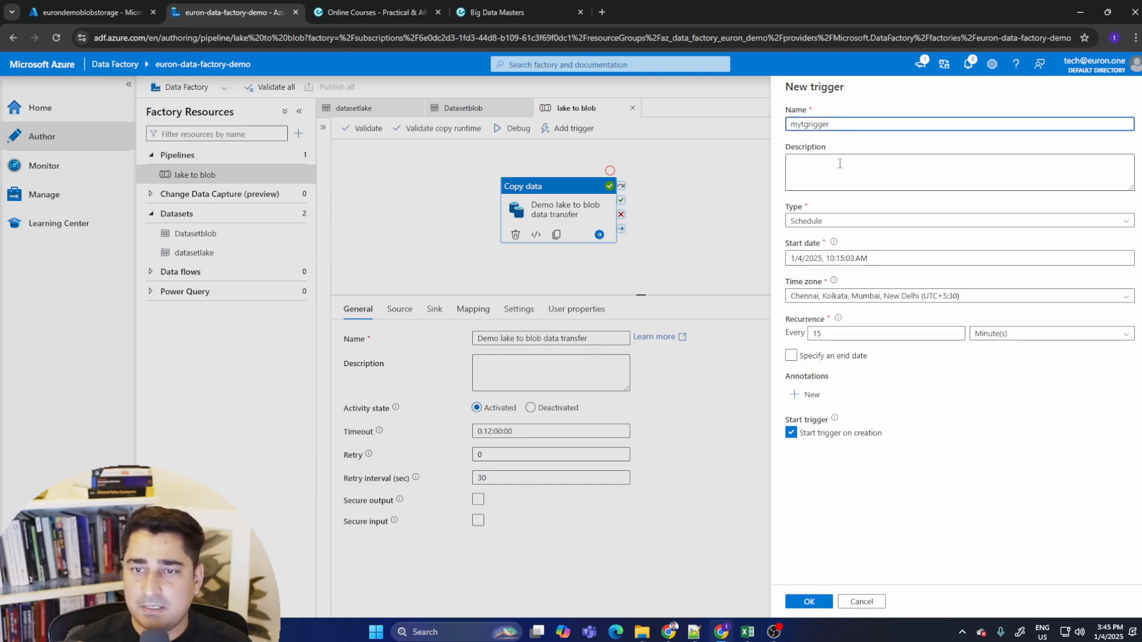
- Keep the trigger type as Schedule and review the start date and recurrence settings
click(817, 200)
click(838, 222)
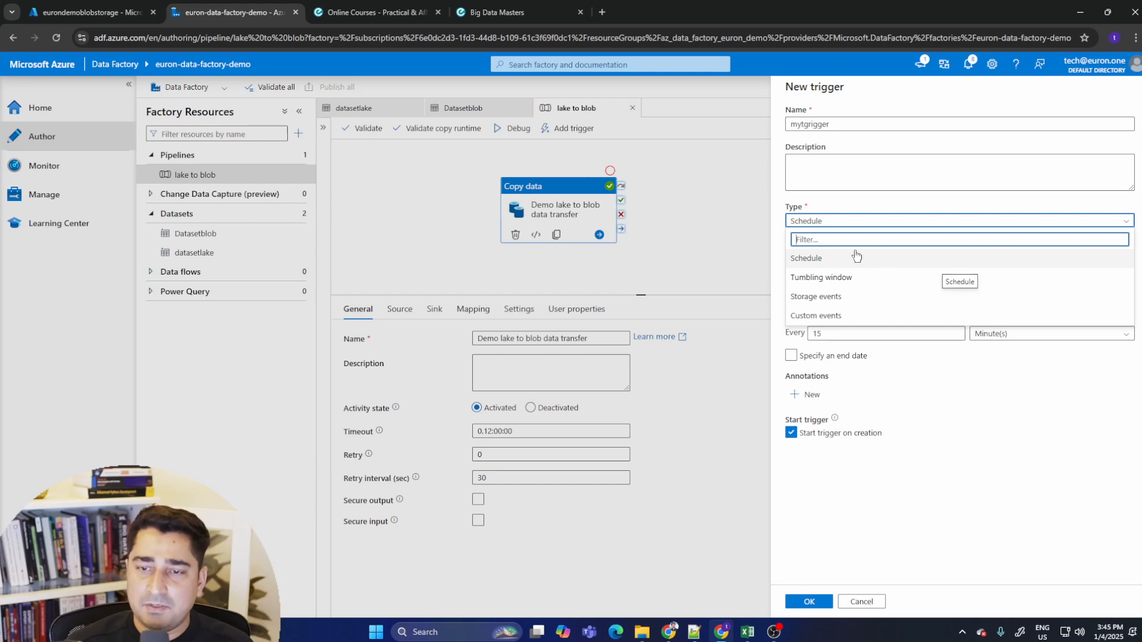
click(838, 260)
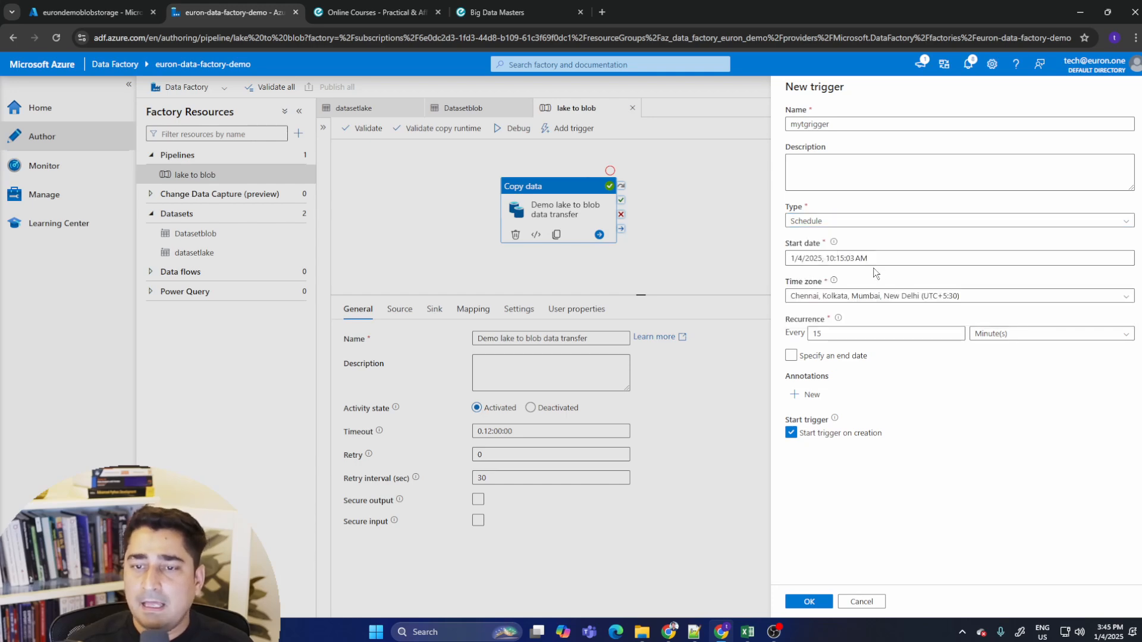
click(819, 265)
click(806, 257)
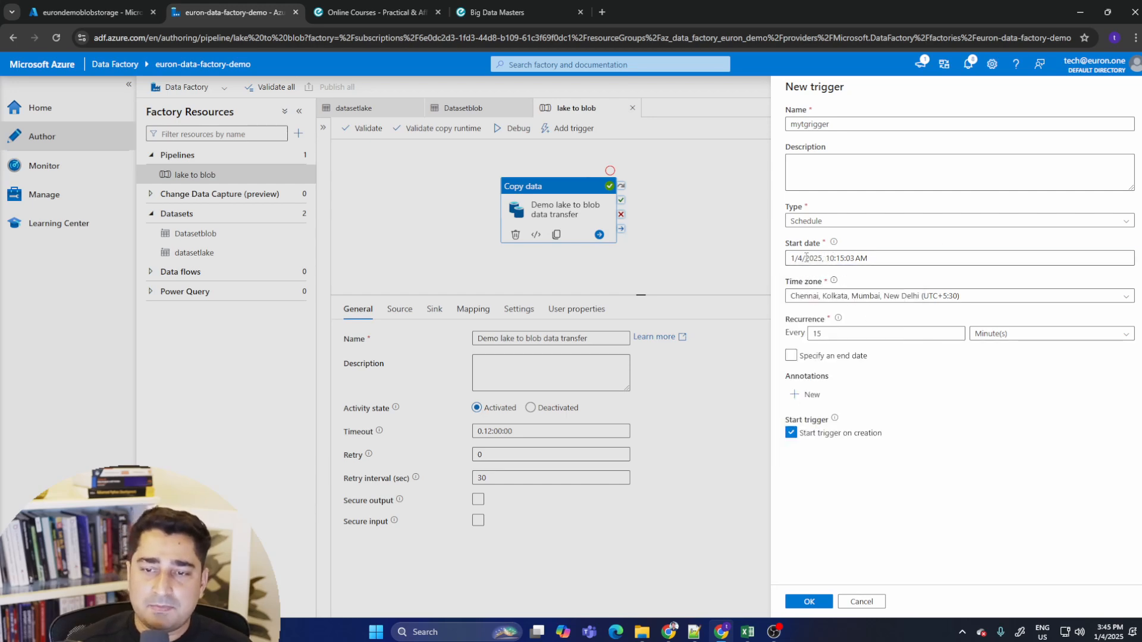
click(863, 257)
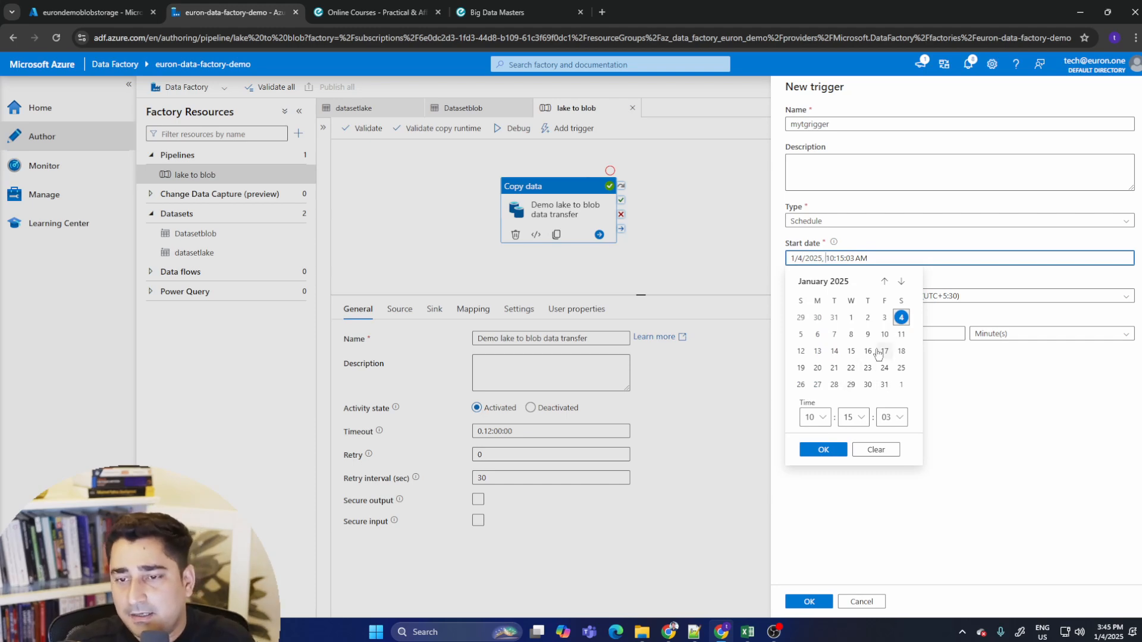
click(1003, 410)
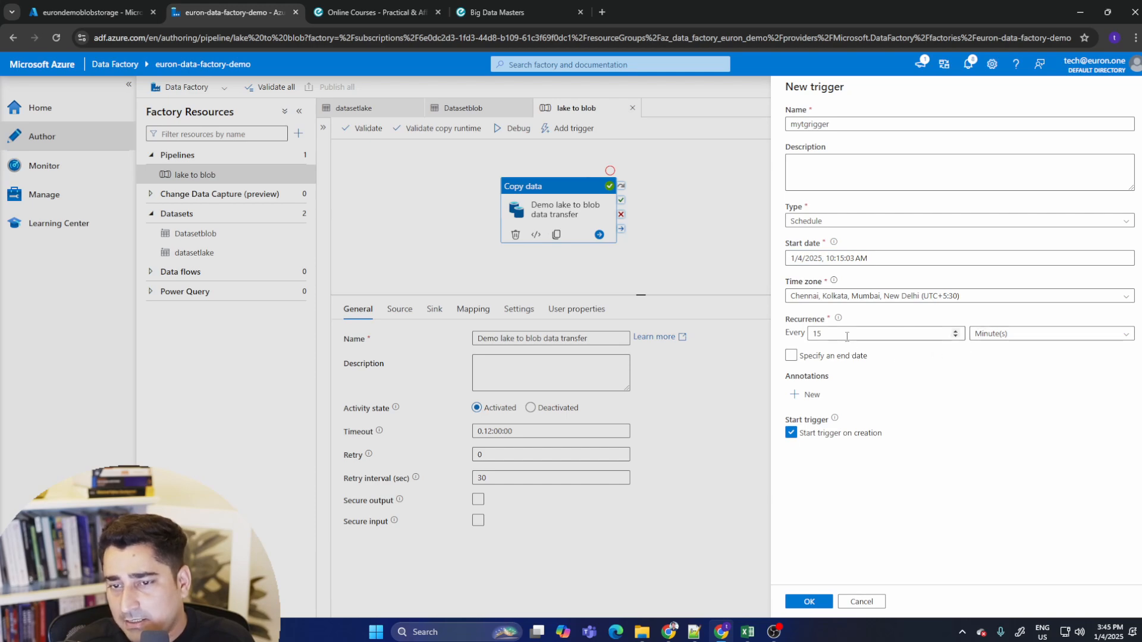
drag(847, 336, 792, 333)
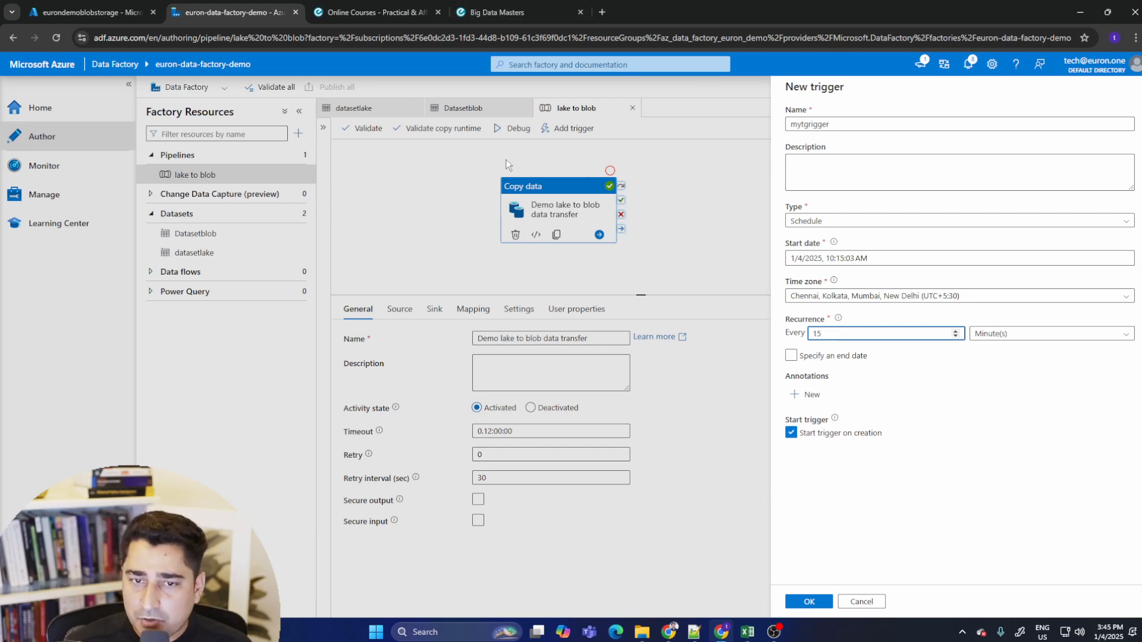
- Switch to the storage account tab and review the files in the eurondemoblobstorage and eurondemodatalake containers
click(89, 12)
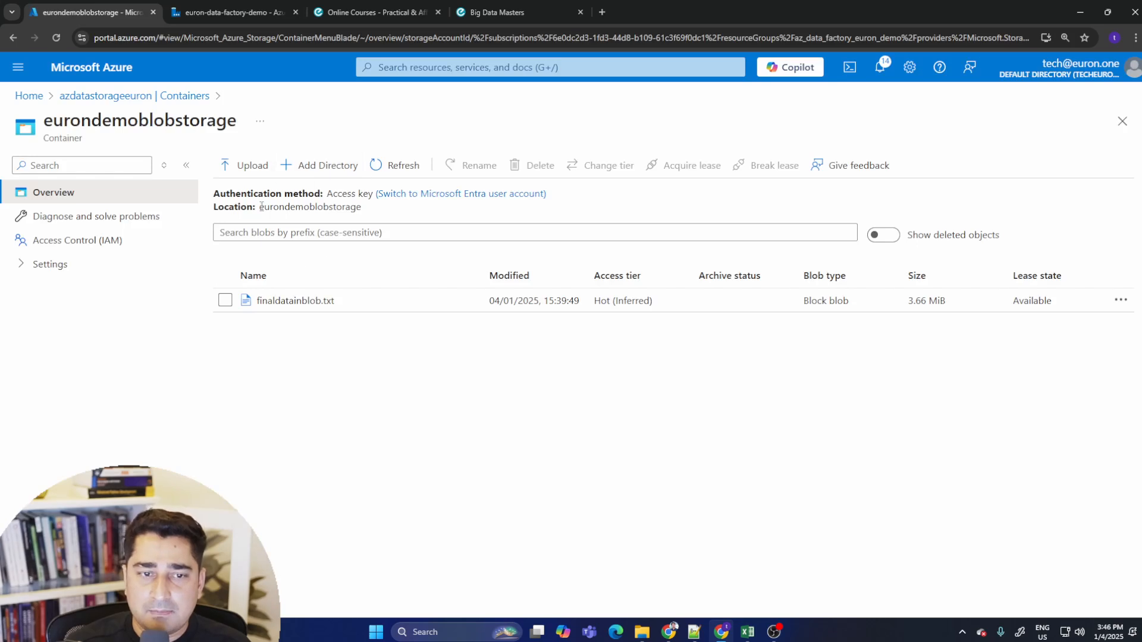
click(136, 96)
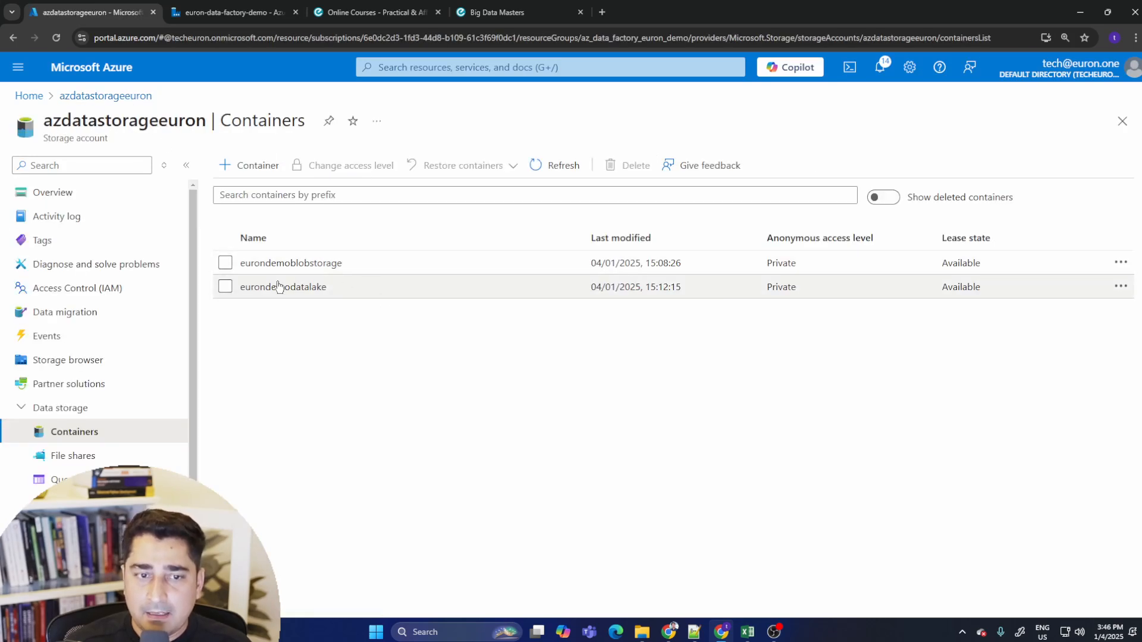
click(309, 288)
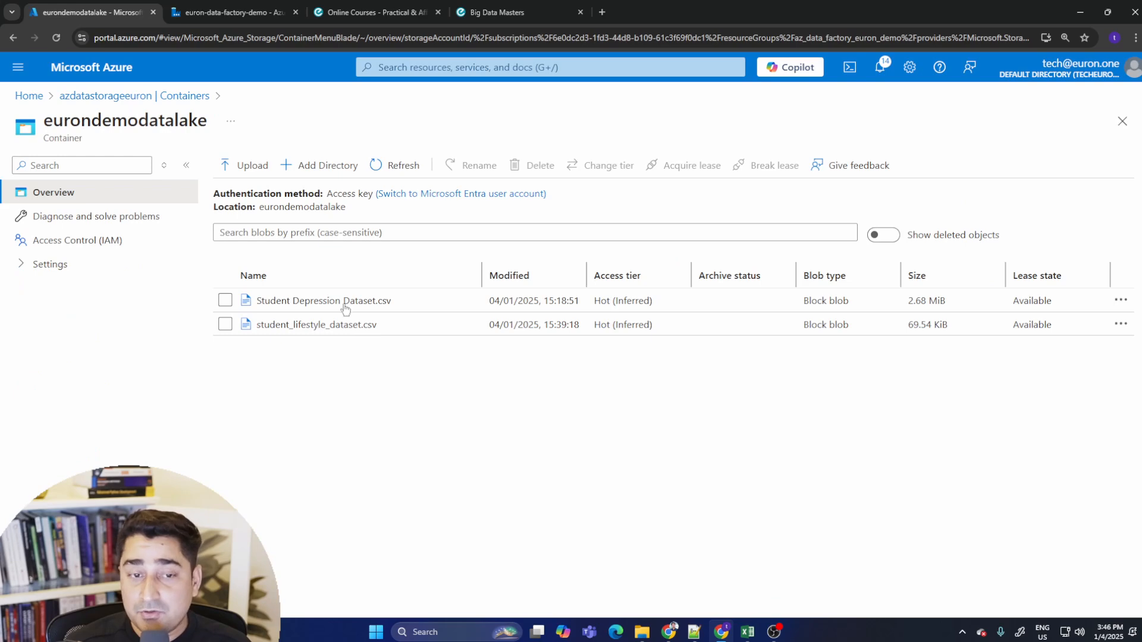
click(175, 96)
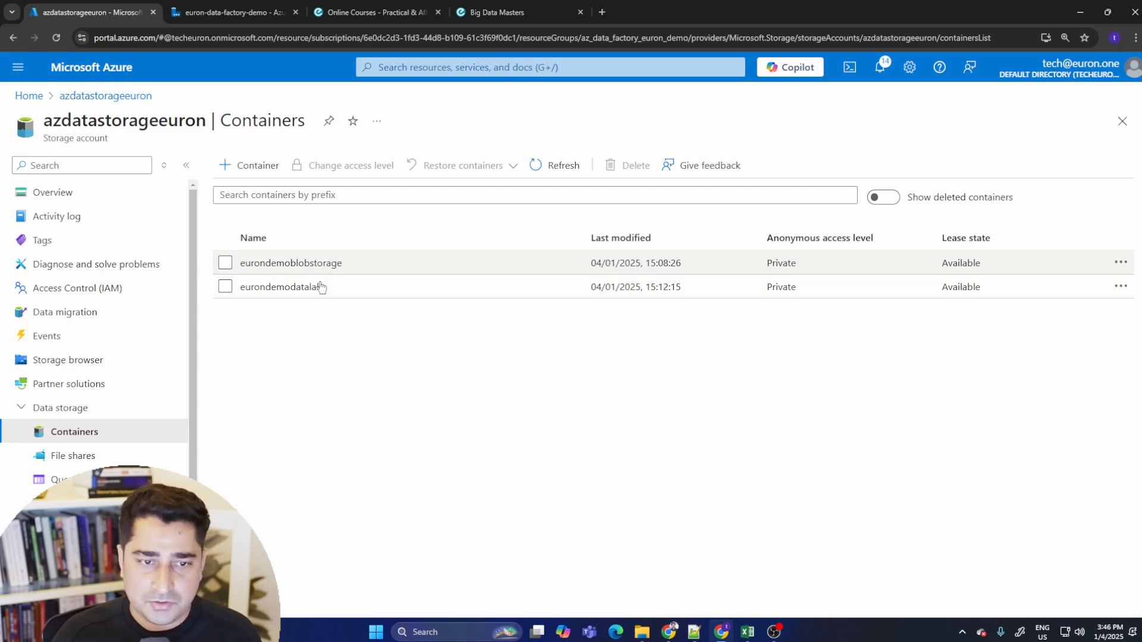
click(232, 12)
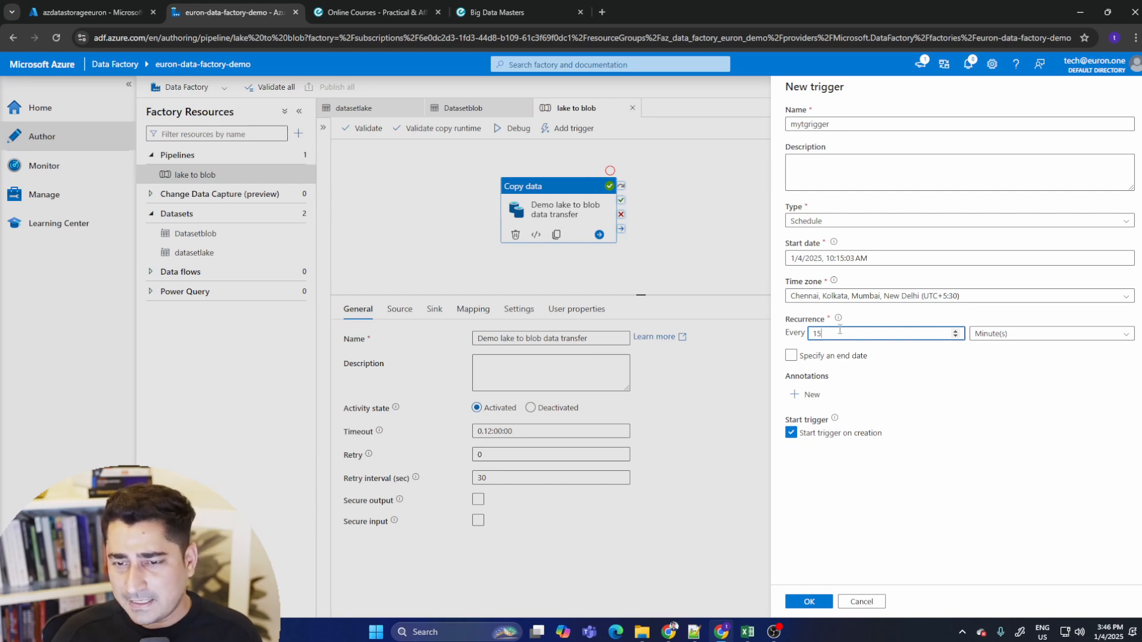
- Back in the trigger, set the recurrence to every 30 Minute(s)
text(1)
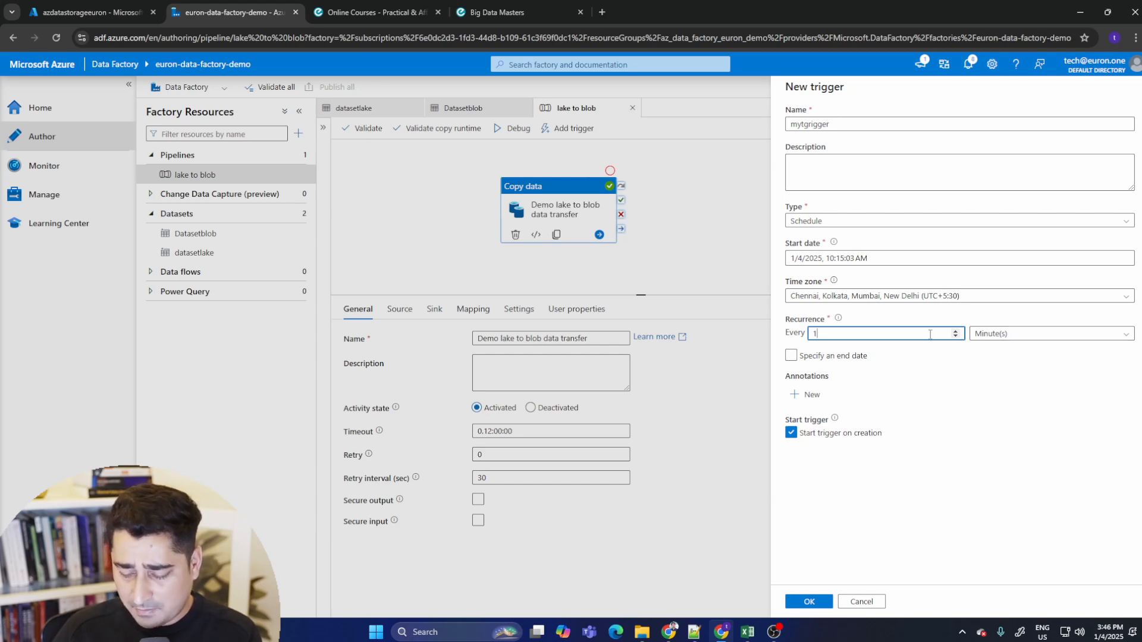
text(30)
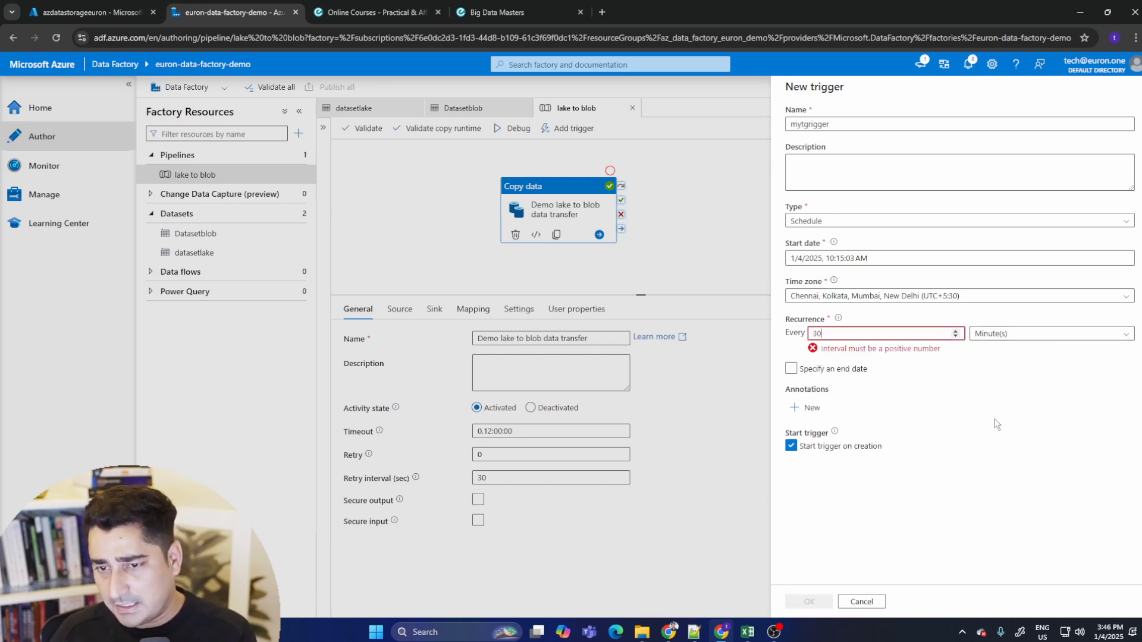
click(1120, 337)
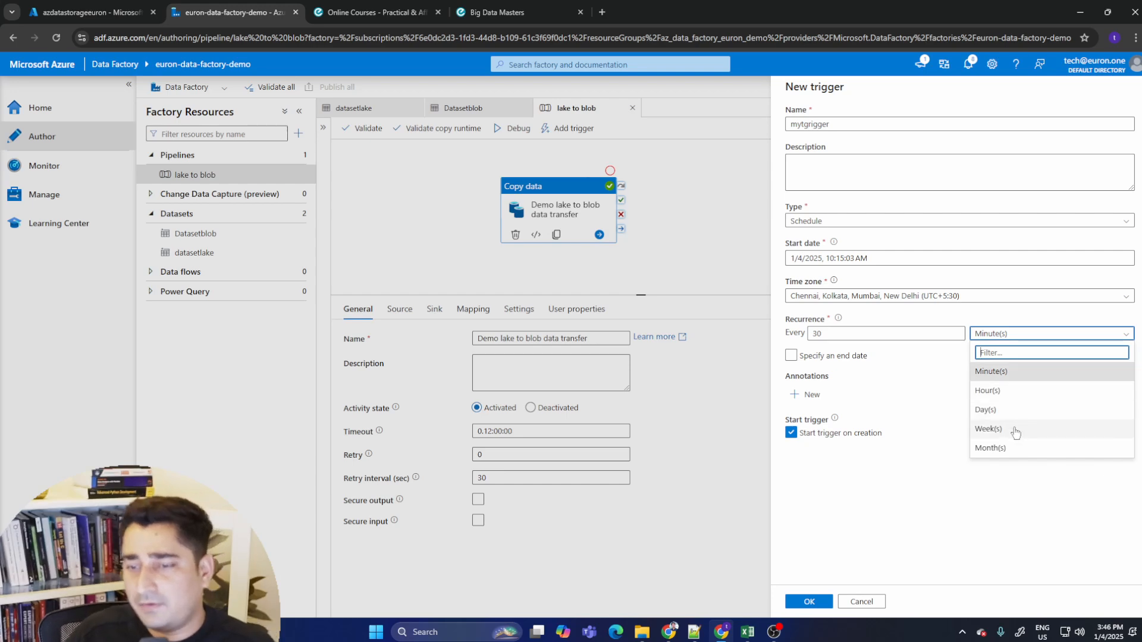
click(1024, 368)
- Specify an end date of 1/5/2025, 10:15:03 AM for the trigger and confirm it
click(796, 358)
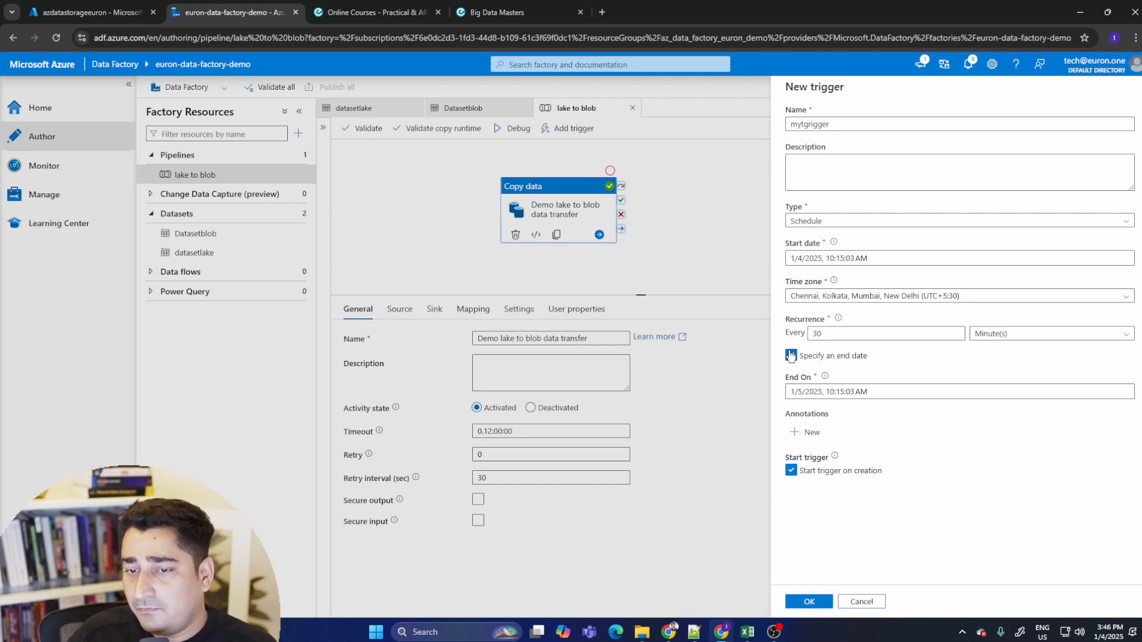
click(791, 355)
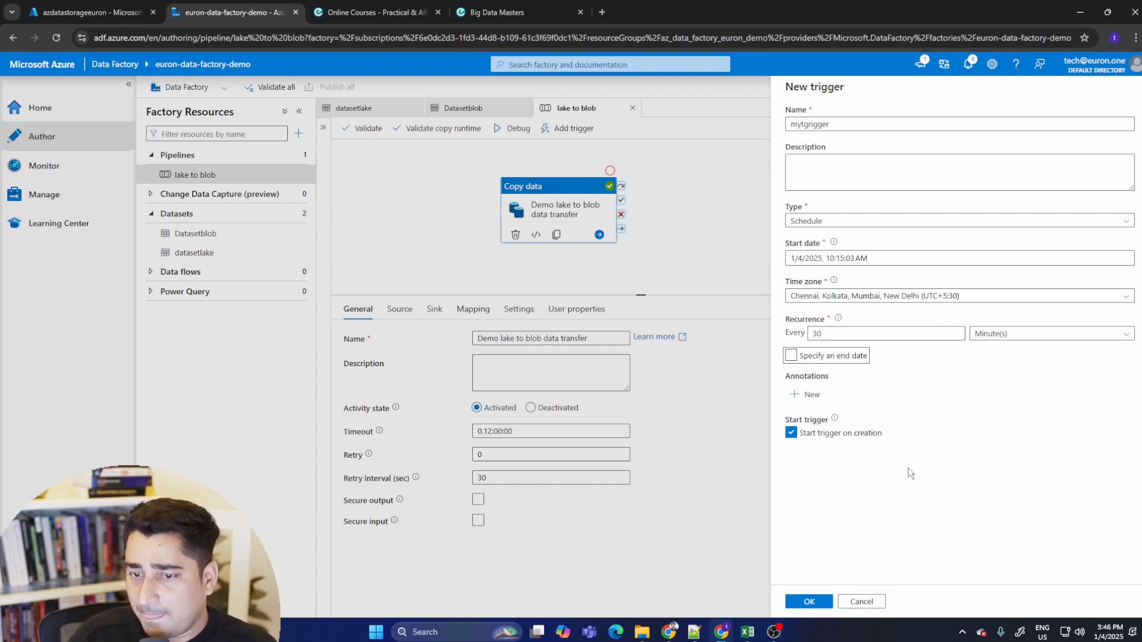
click(854, 470)
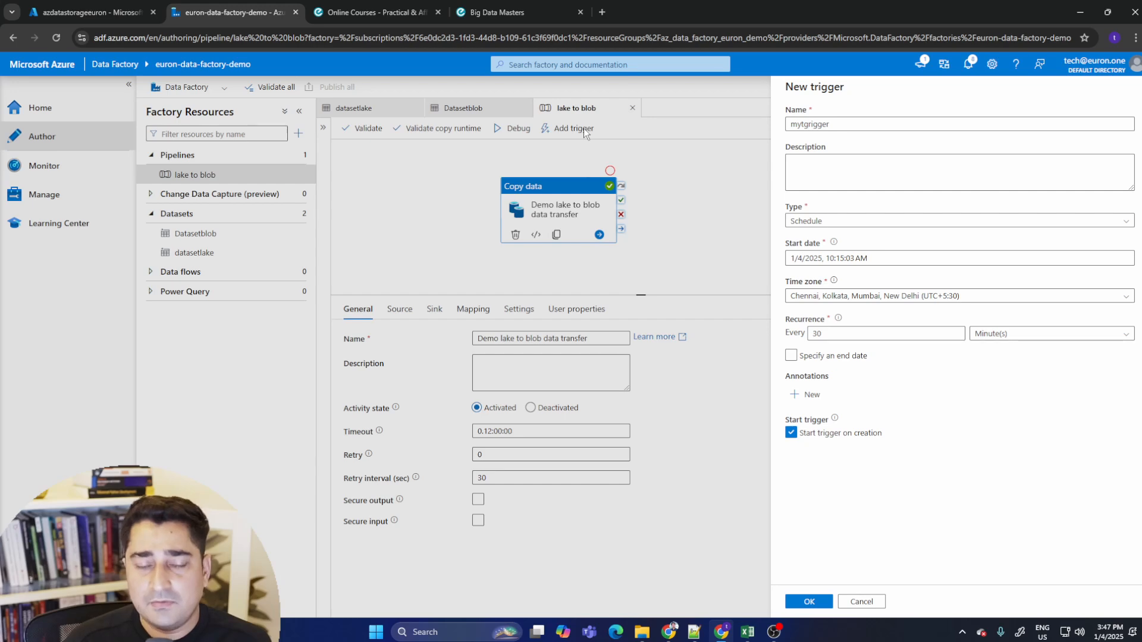
click(790, 355)
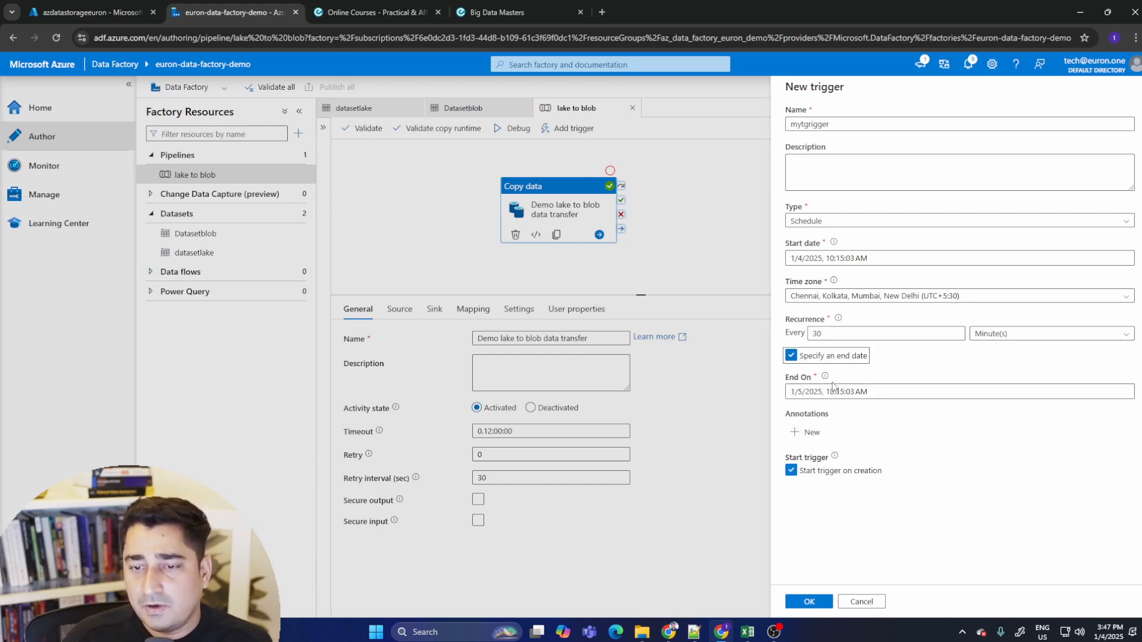
click(835, 390)
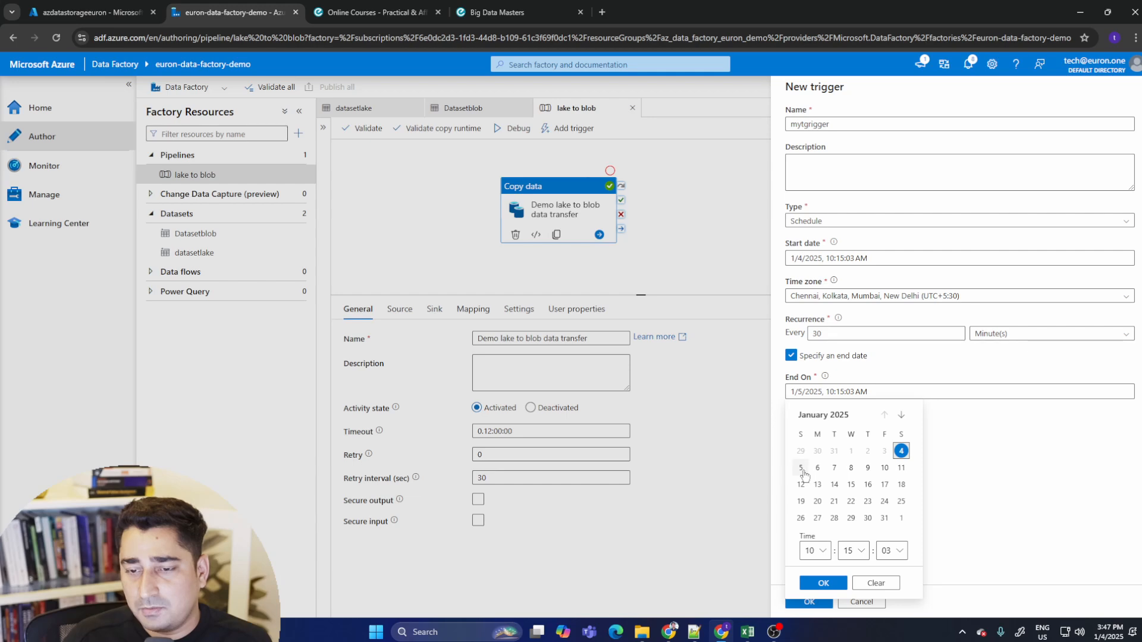
click(802, 468)
click(823, 584)
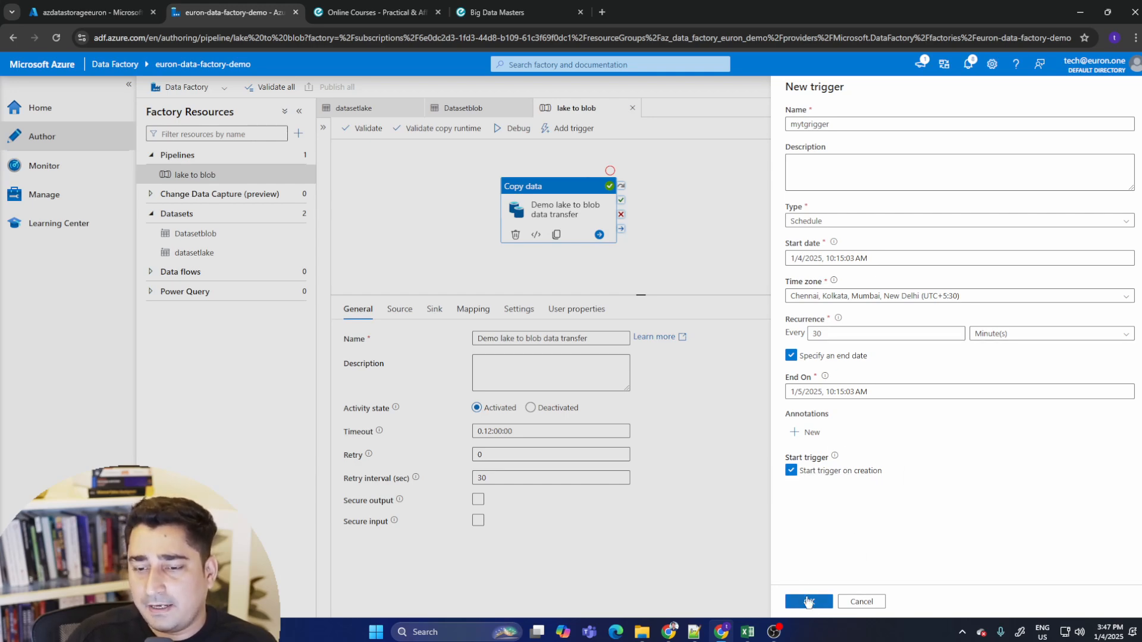
click(808, 602)
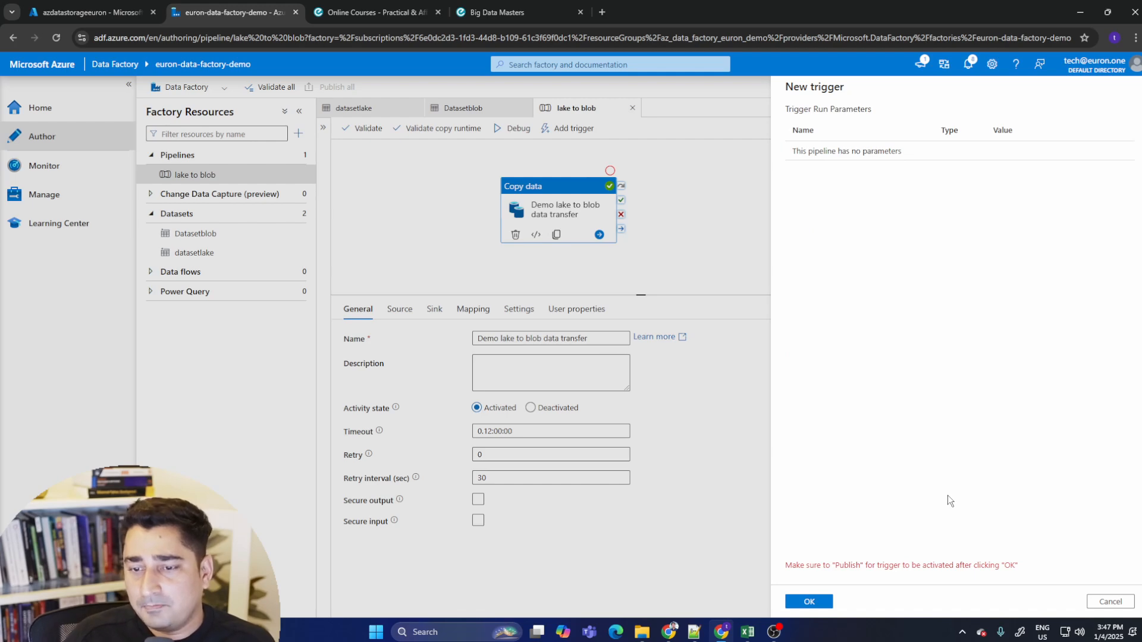
- Confirm the new trigger and publish all pending changes, including the mytgrigger trigger
drag(790, 564, 1025, 572)
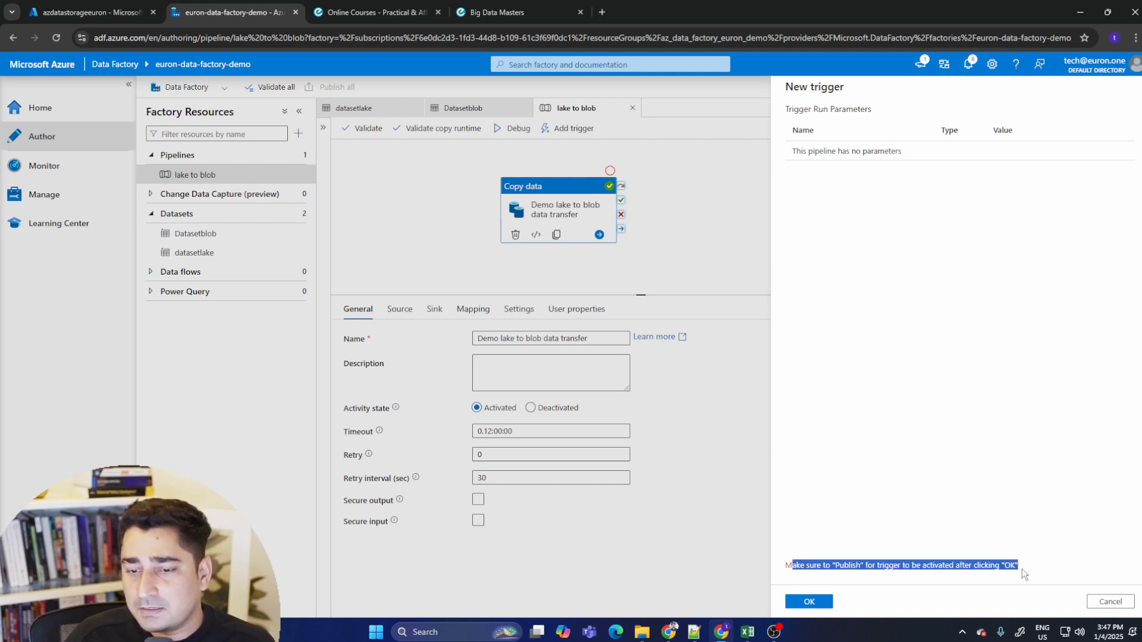
click(822, 567)
drag(822, 566, 1047, 569)
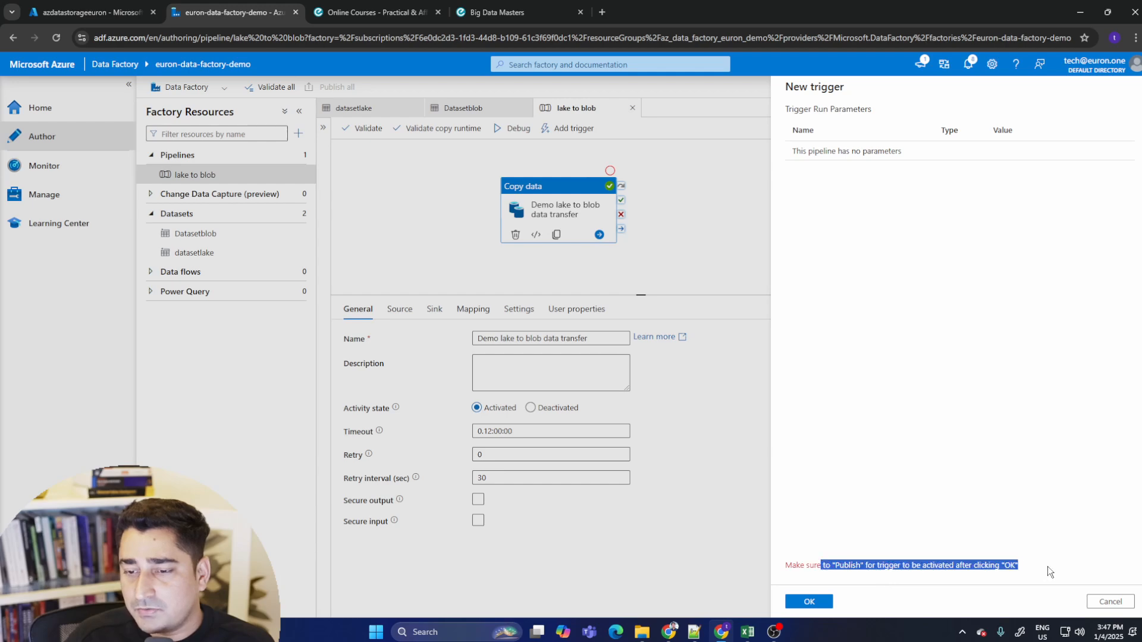
click(982, 582)
click(824, 605)
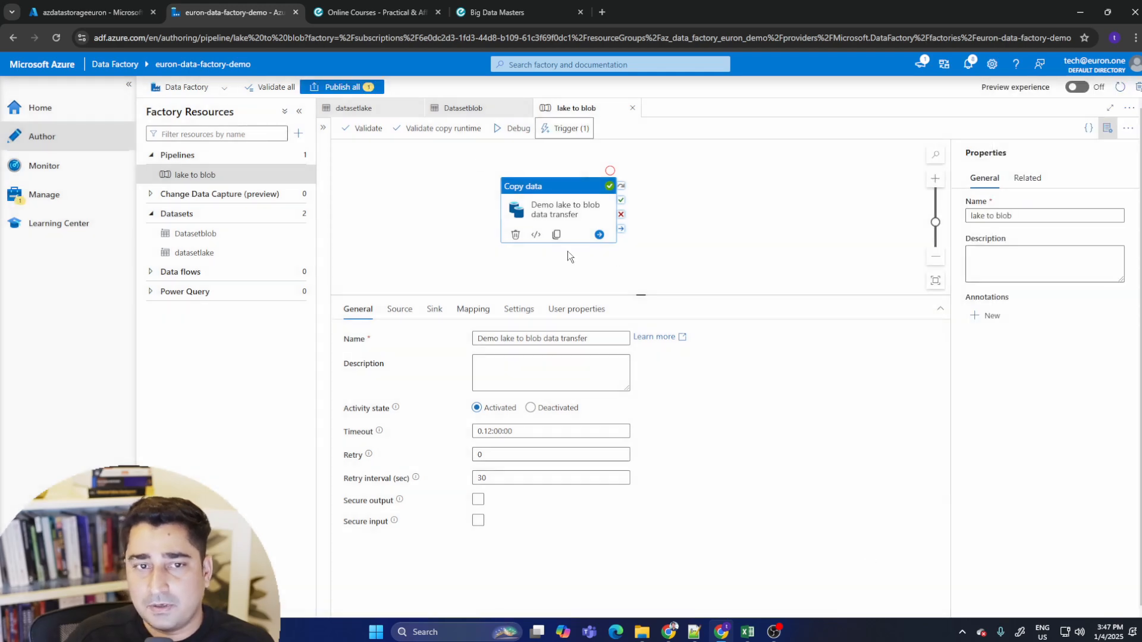
click(369, 88)
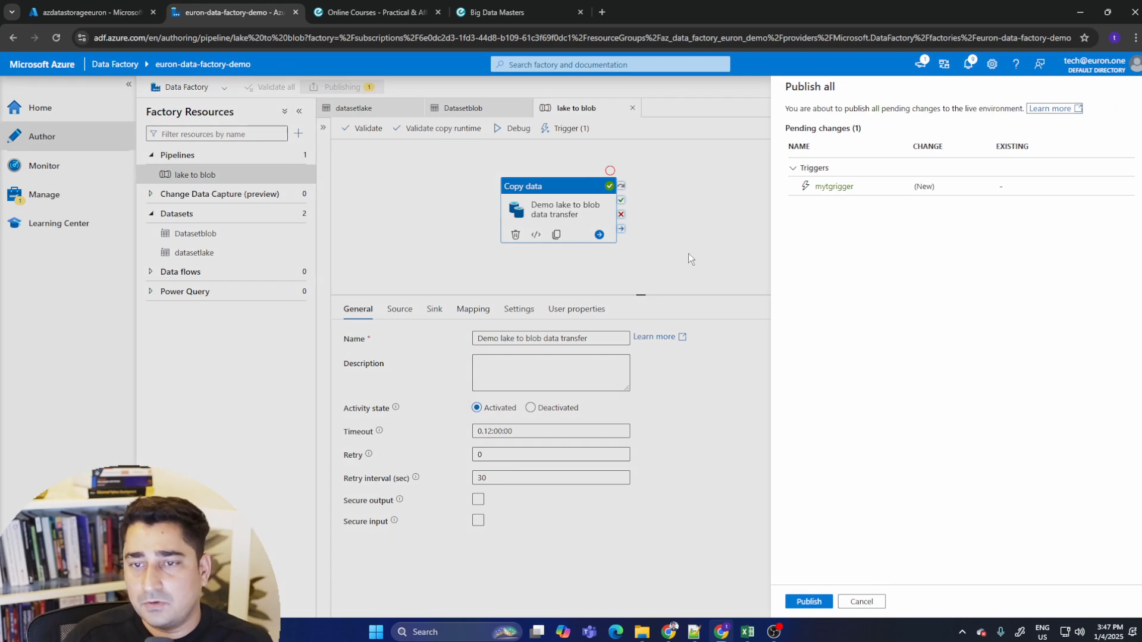
click(809, 601)
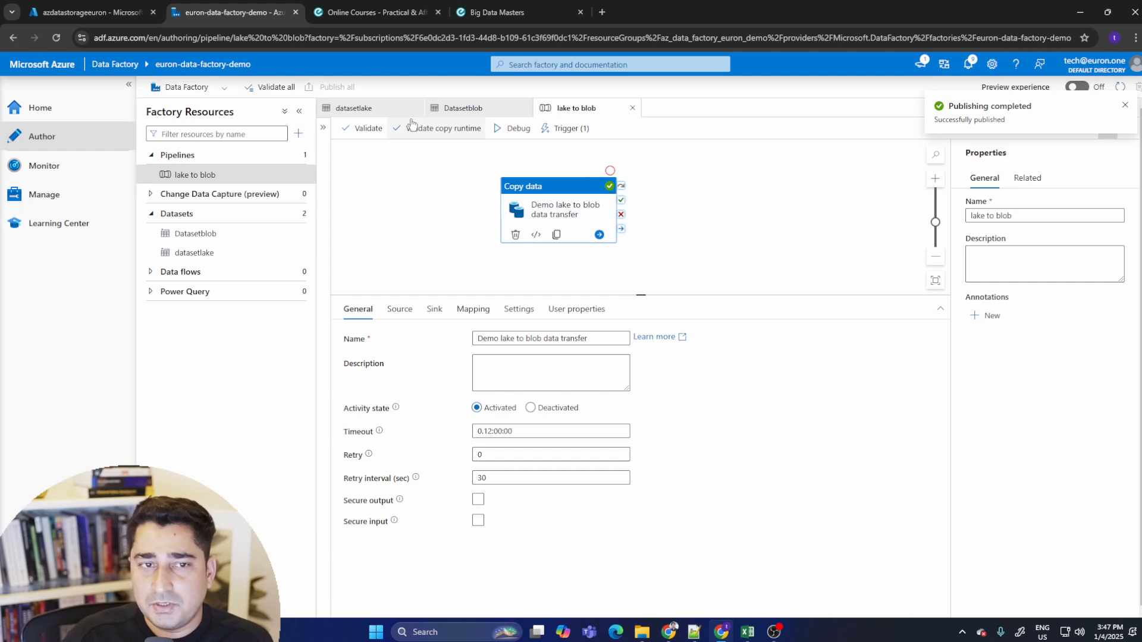
- Check the storage containers, the linked services, and the pipeline and trigger run monitors before returning to the pipeline
click(90, 12)
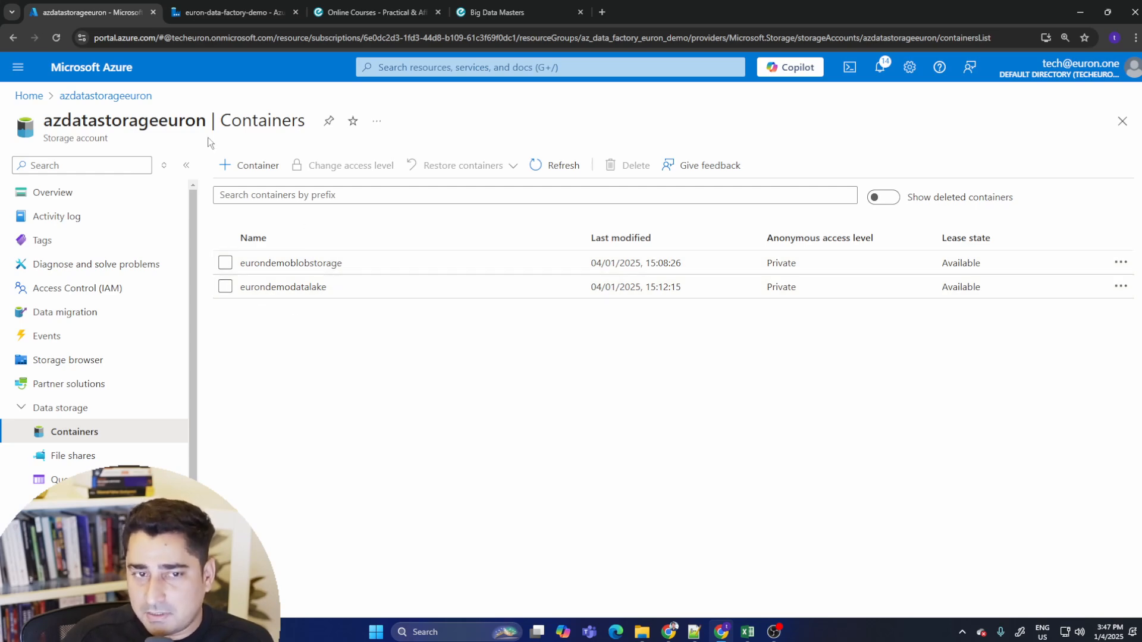
click(252, 5)
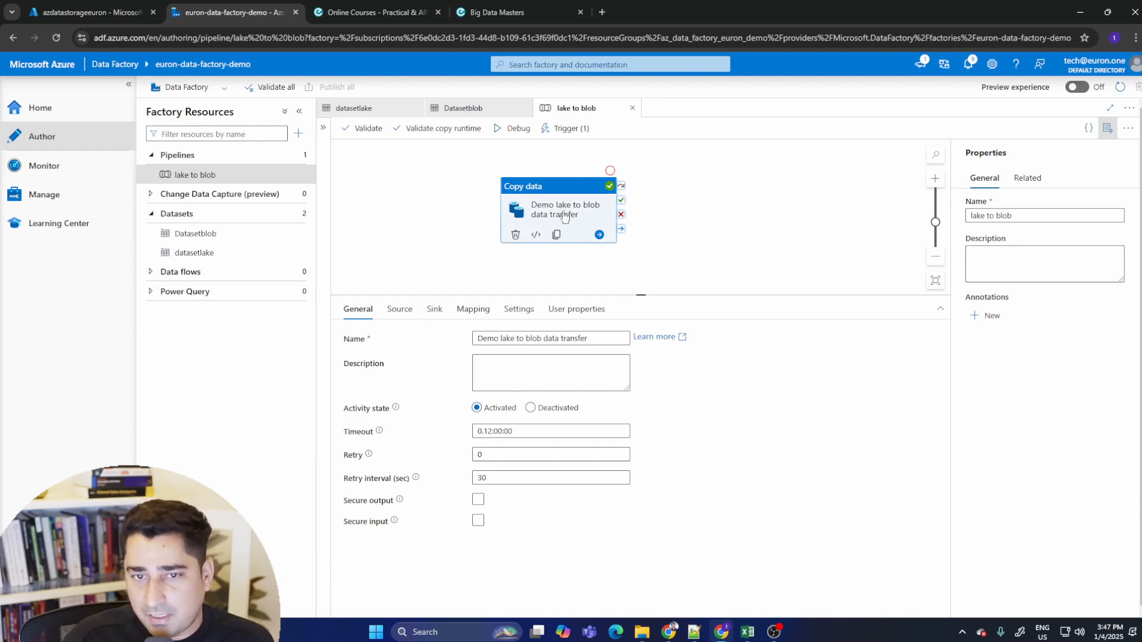
click(565, 129)
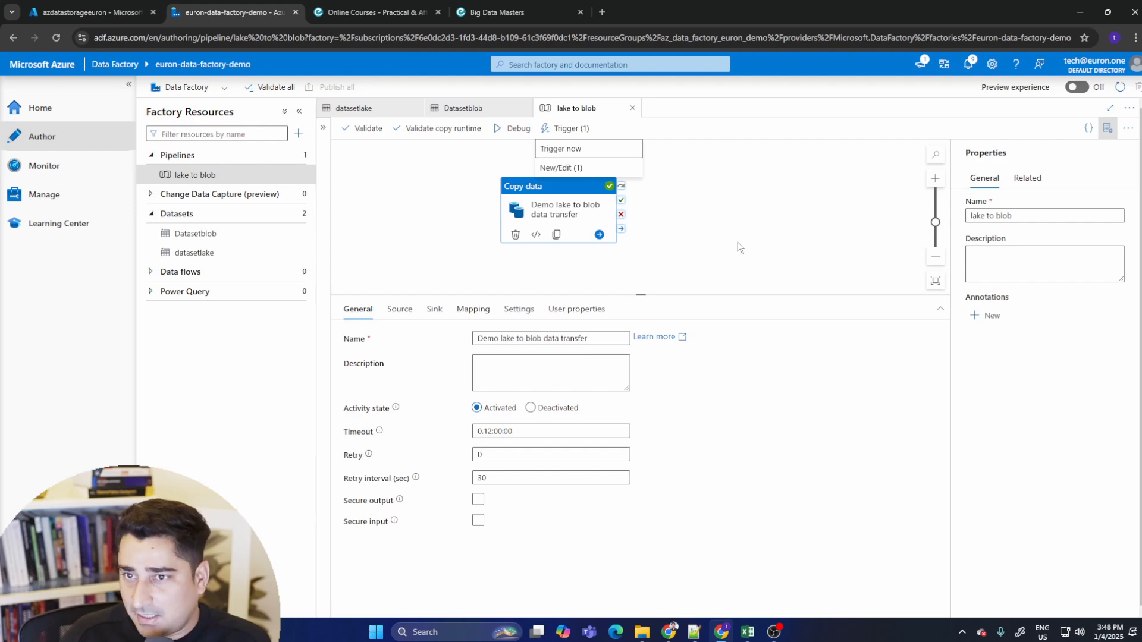
click(49, 196)
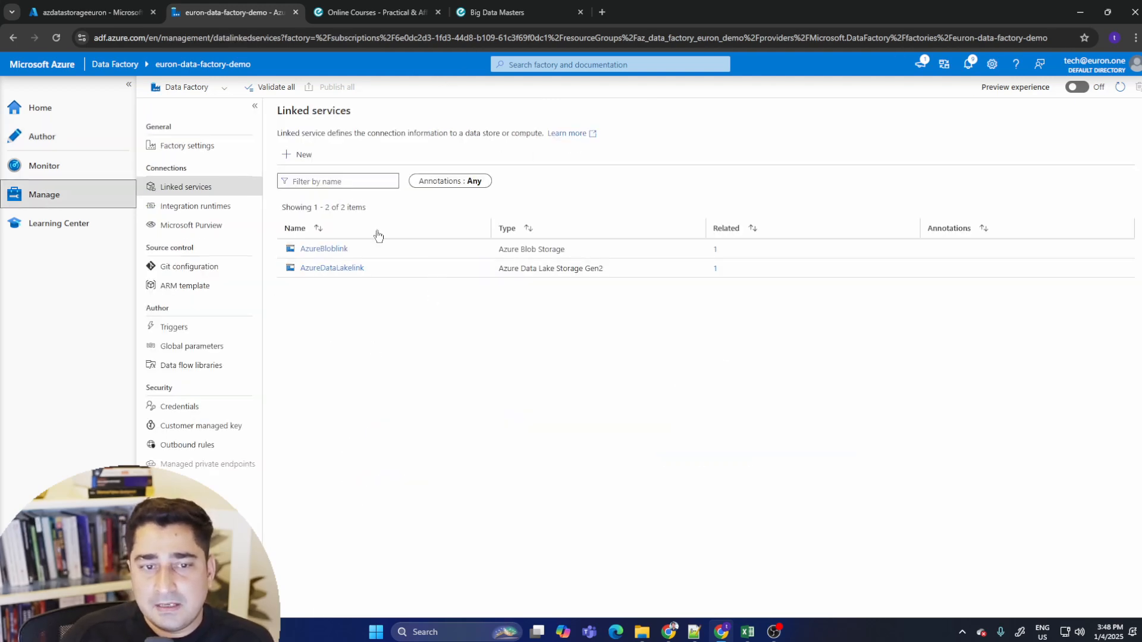
click(72, 162)
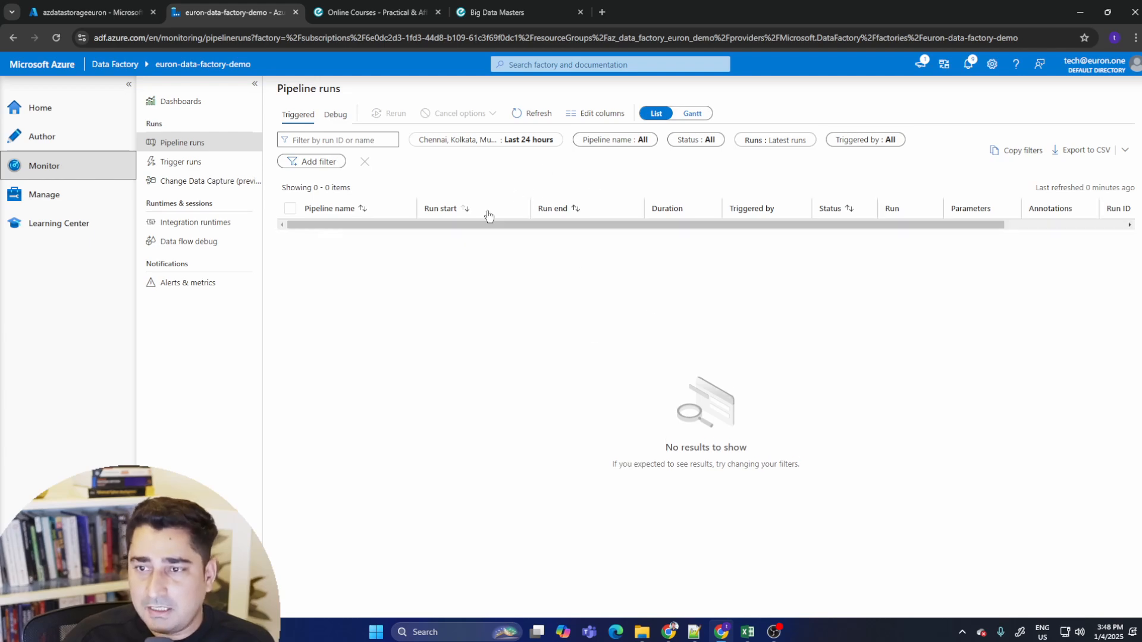
click(181, 162)
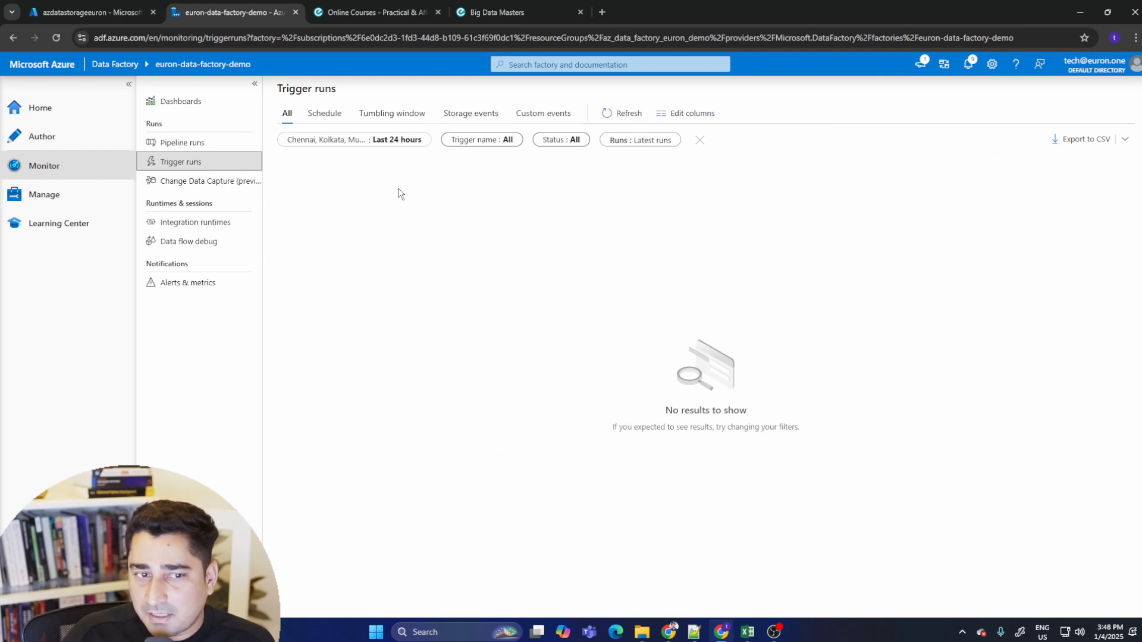
click(94, 141)
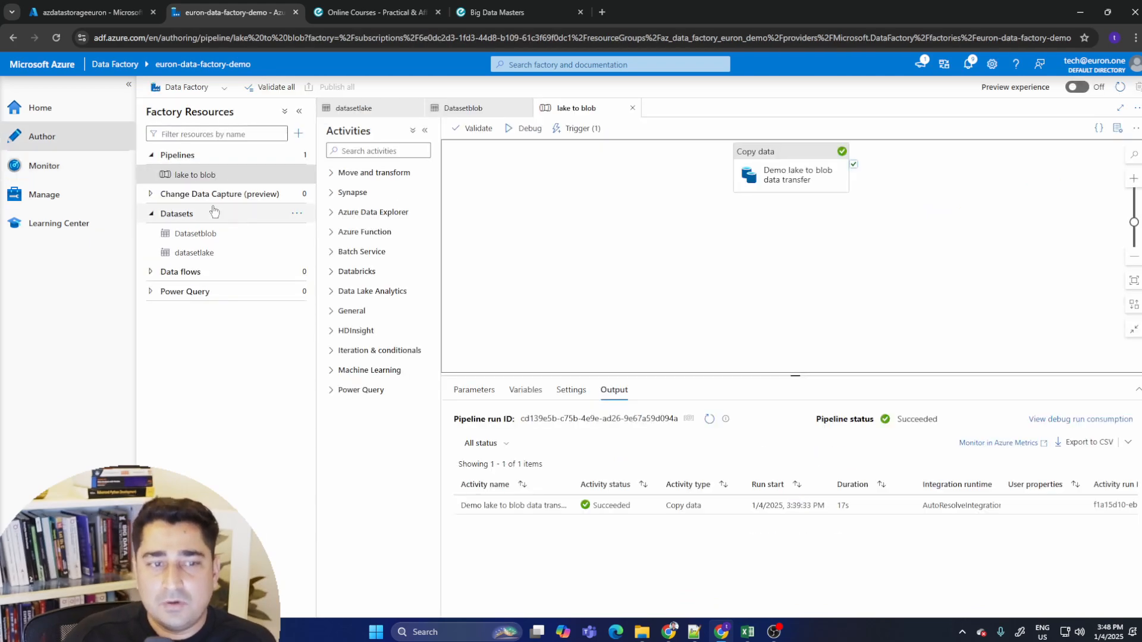
- Trigger an on-demand run of the last published lake to blob pipeline
click(576, 128)
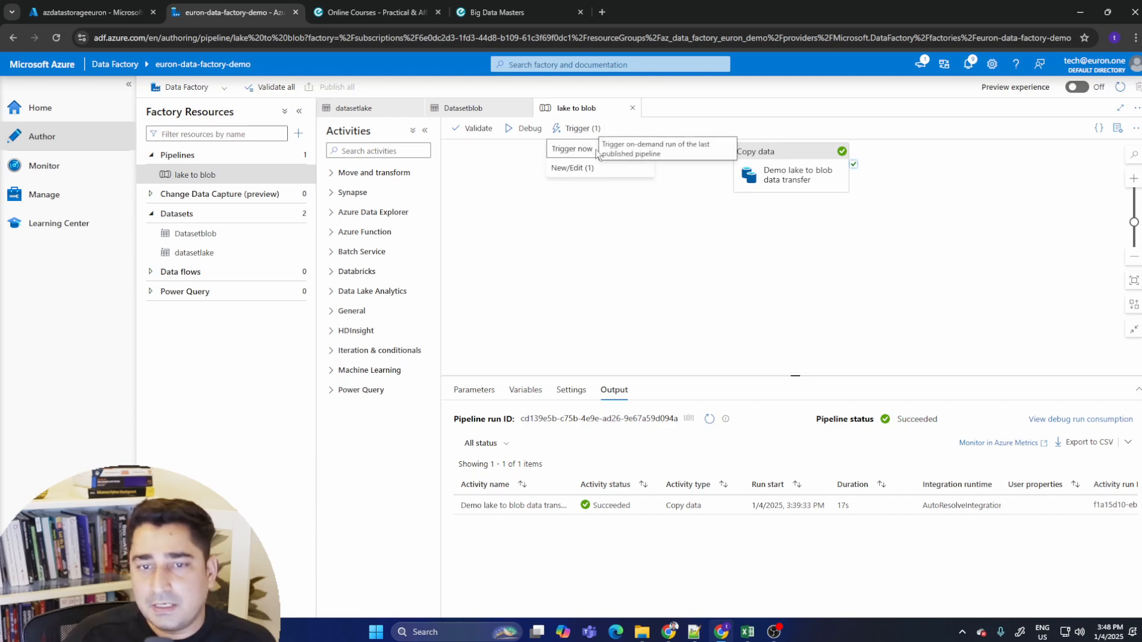
click(595, 148)
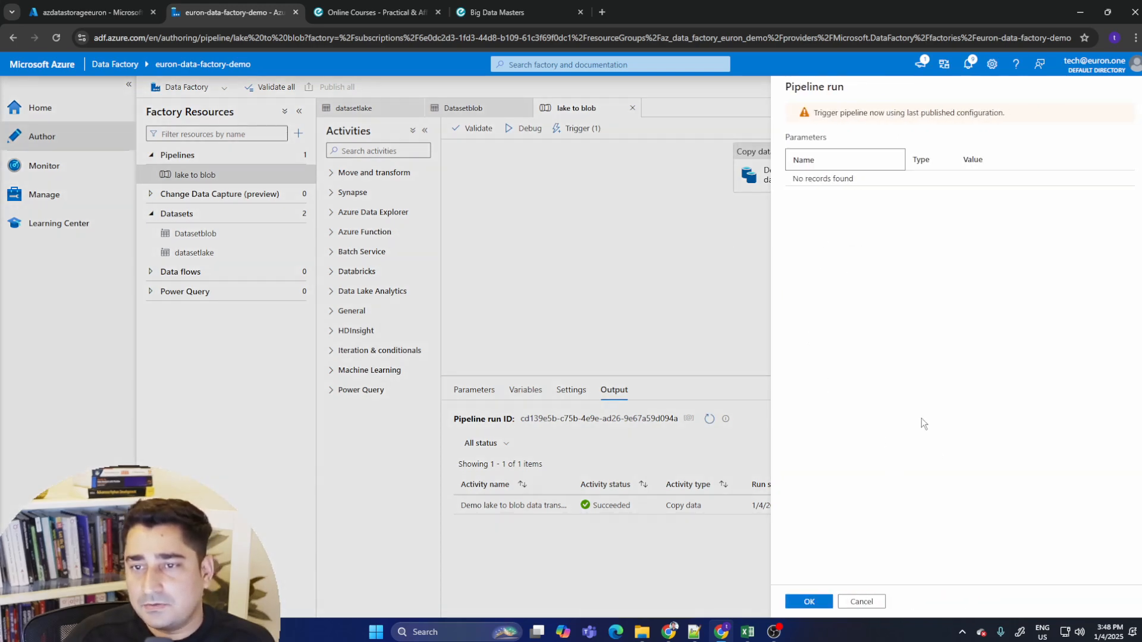
click(810, 601)
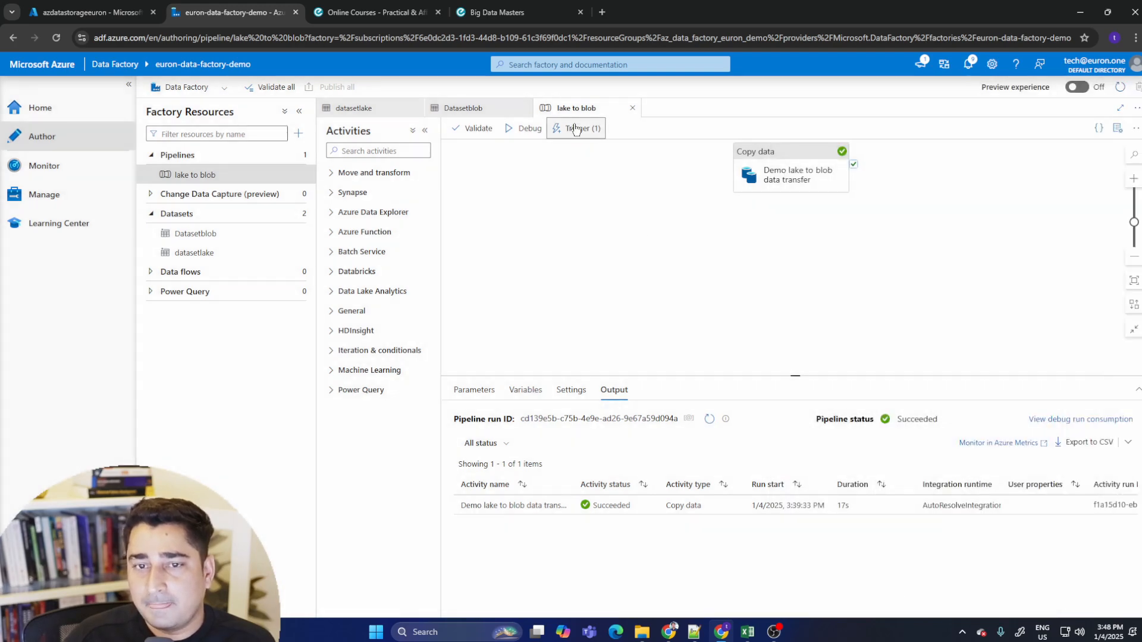
- Refresh the trigger runs monitor to check the triggered run's progress
click(572, 128)
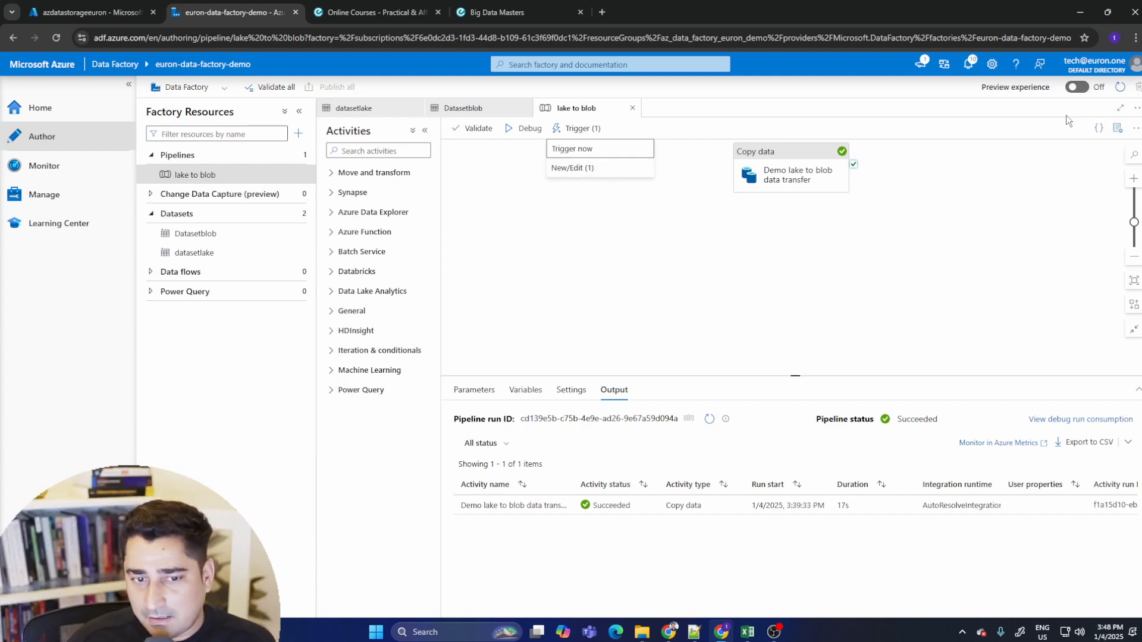
click(54, 166)
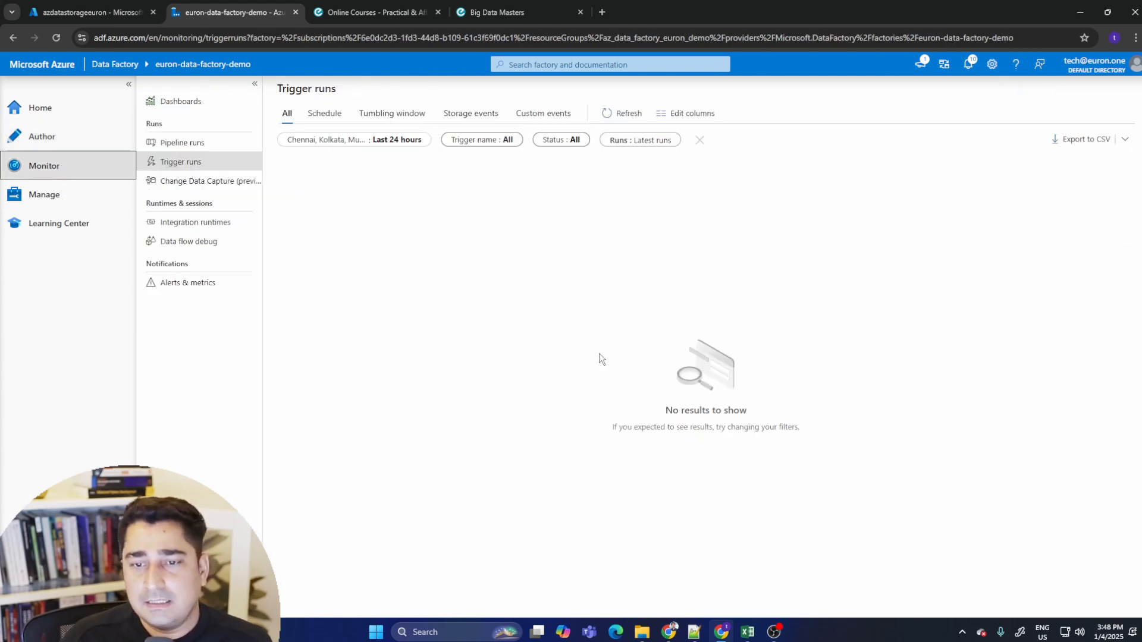
click(614, 116)
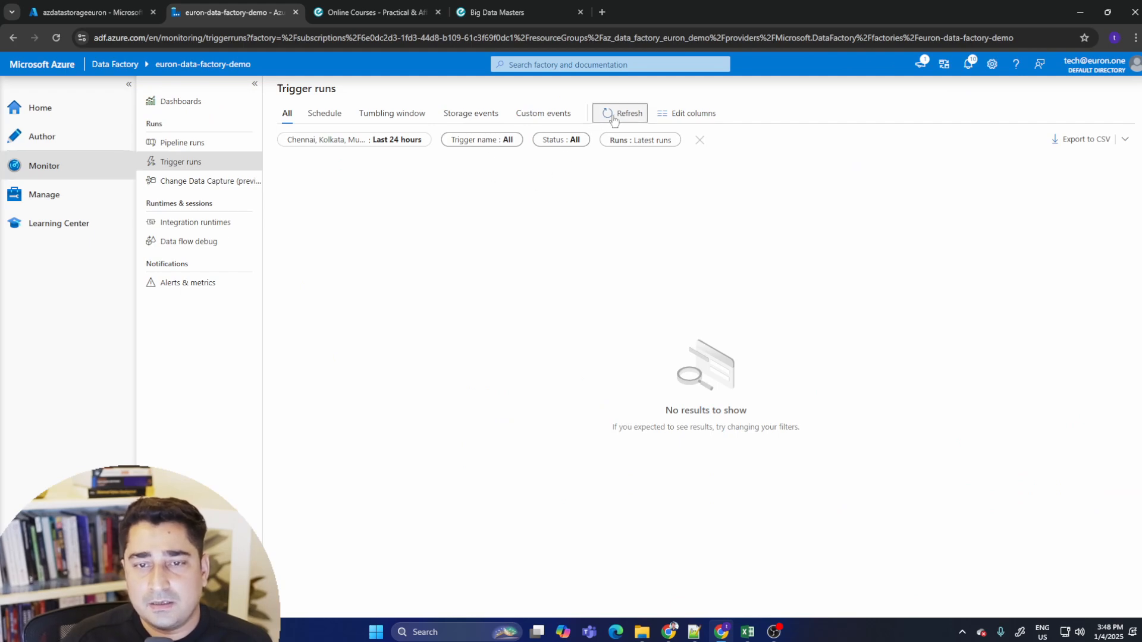
click(613, 118)
click(613, 117)
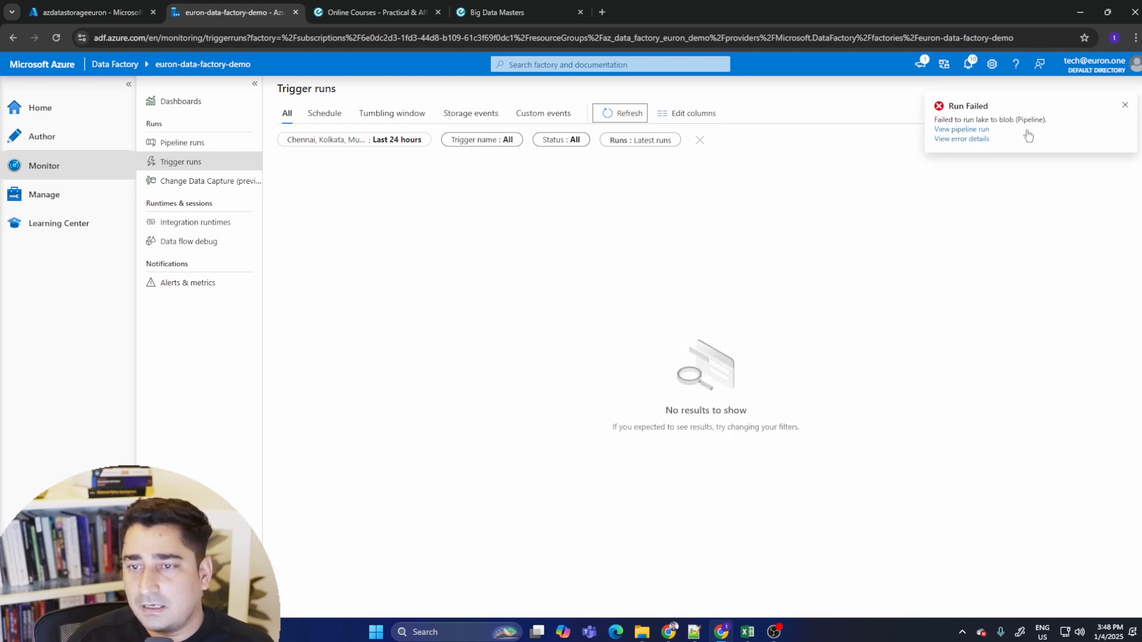
drag(946, 119, 1070, 125)
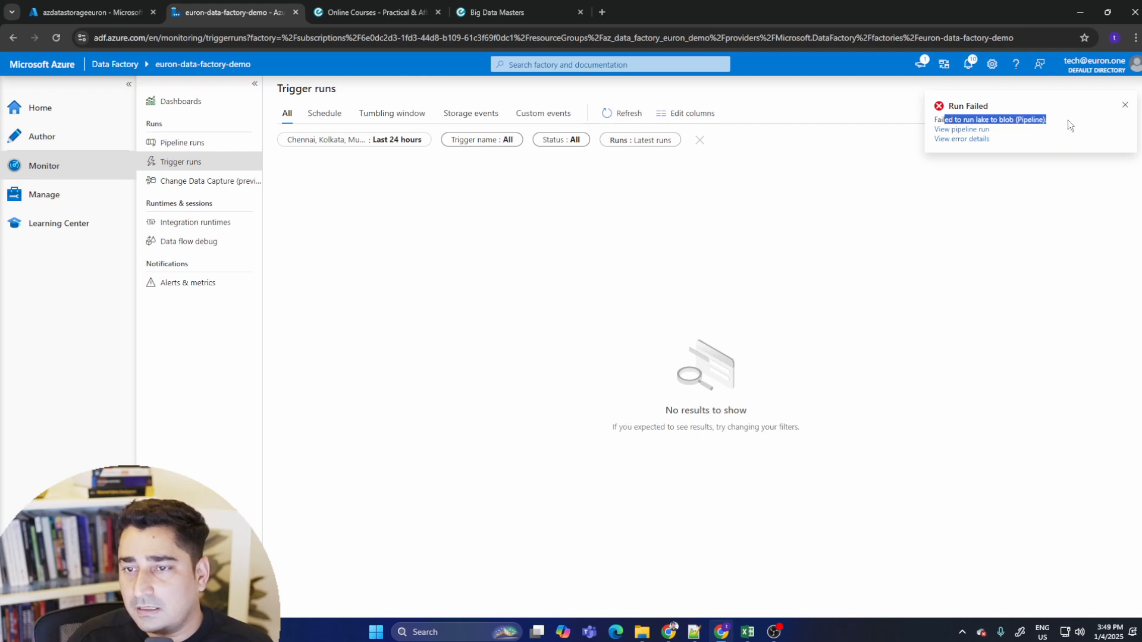
- Inspect the file paths of the datasetlake and Datasetblob datasets, then reopen the lake to blob pipeline
click(83, 138)
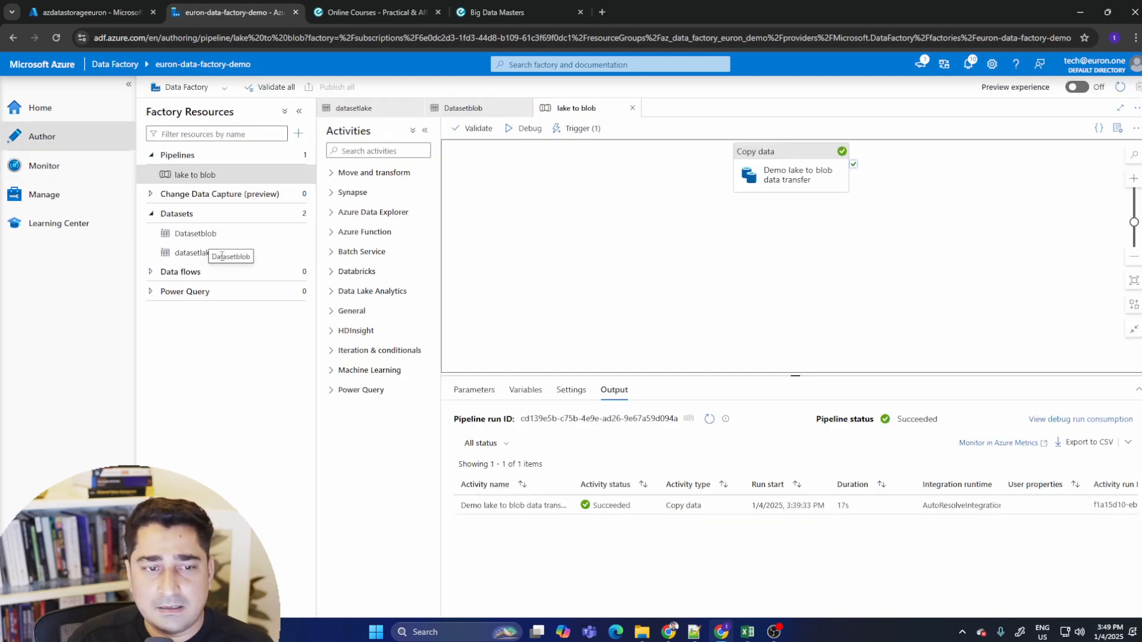
click(199, 252)
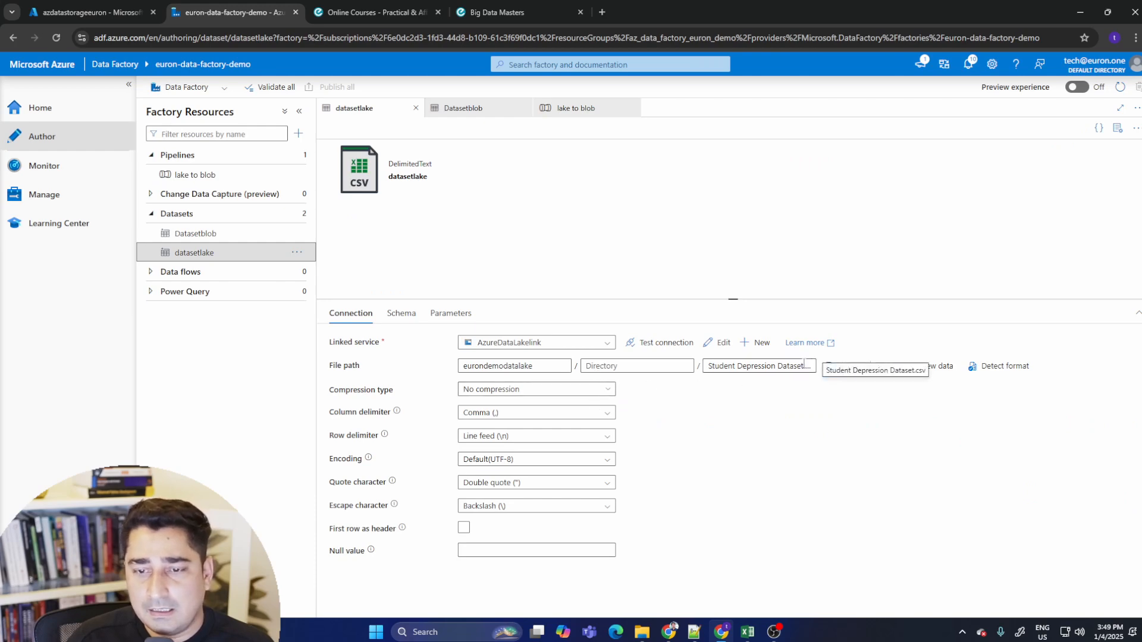
drag(709, 366, 955, 370)
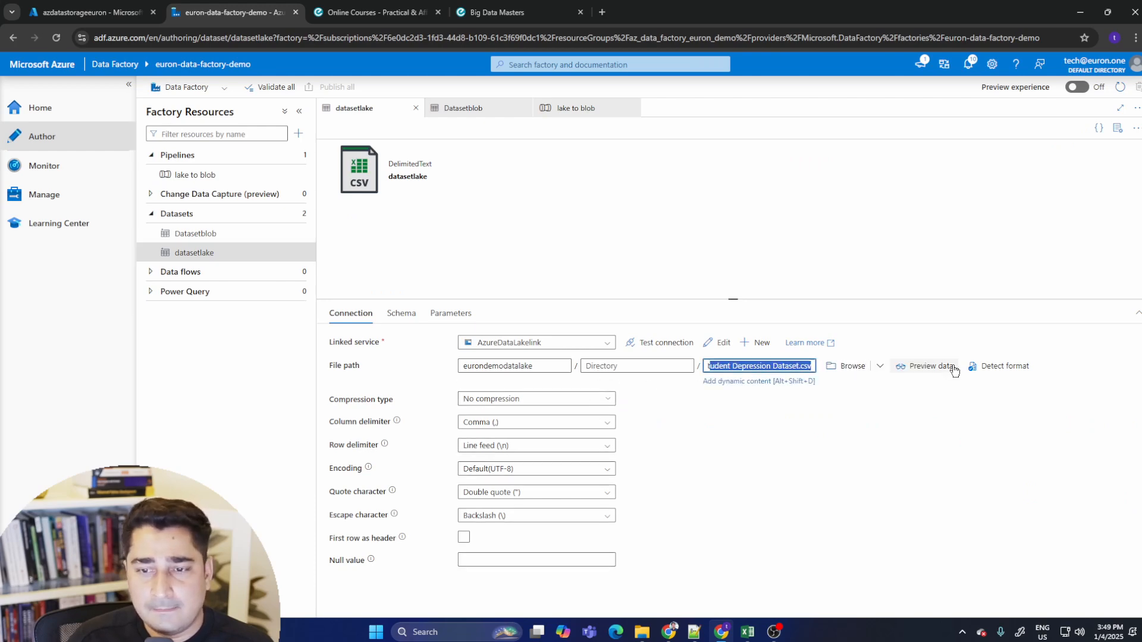
click(789, 432)
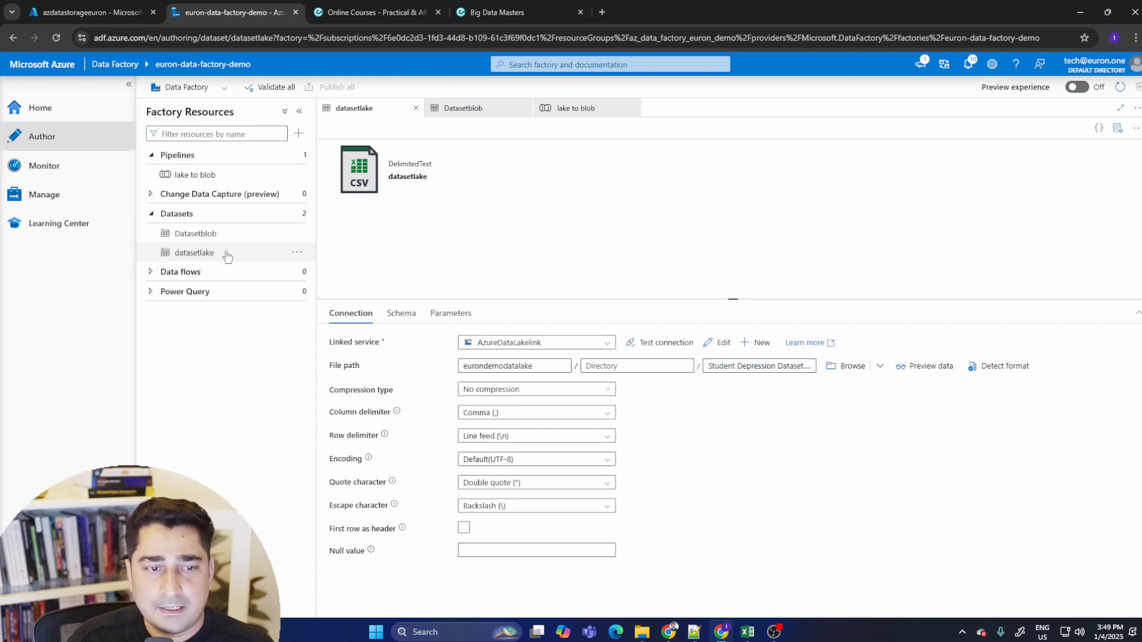
click(250, 239)
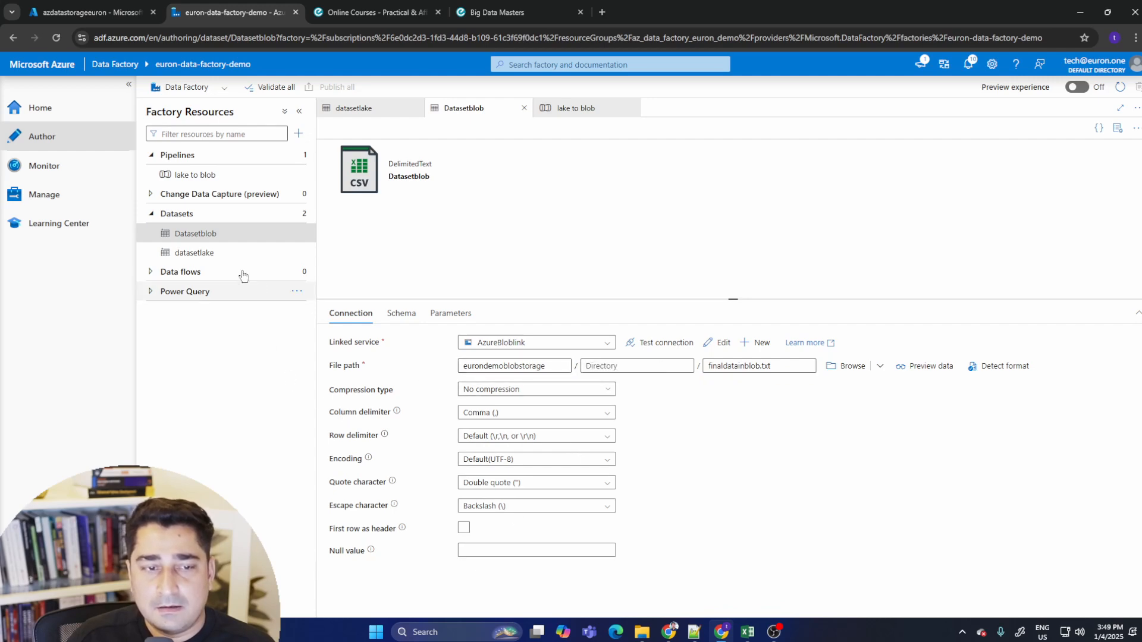
click(219, 255)
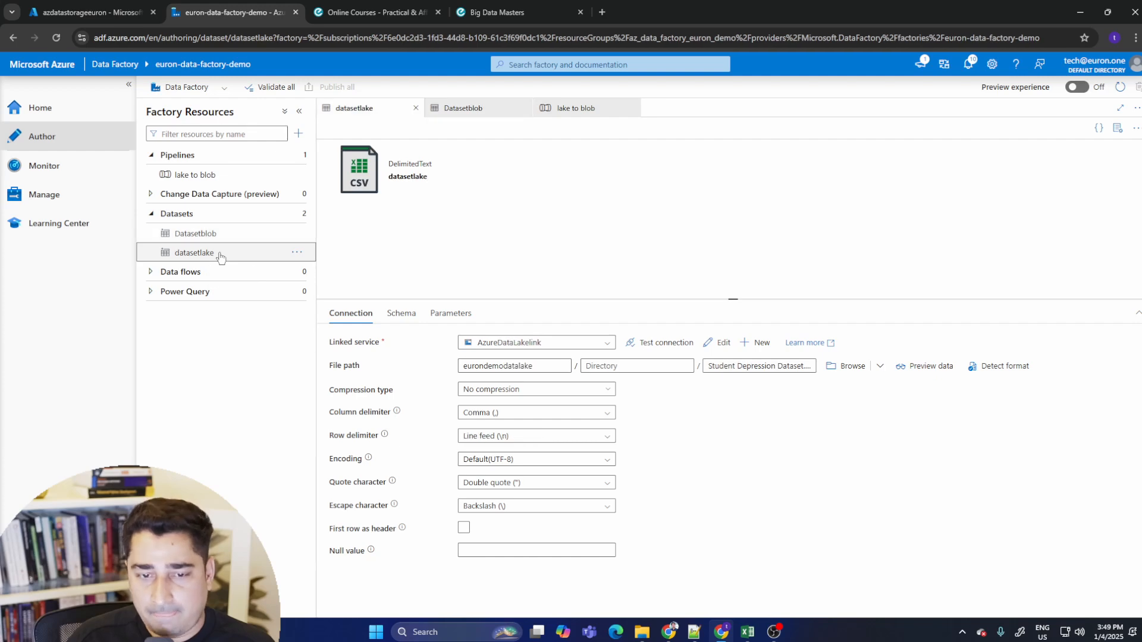
click(194, 175)
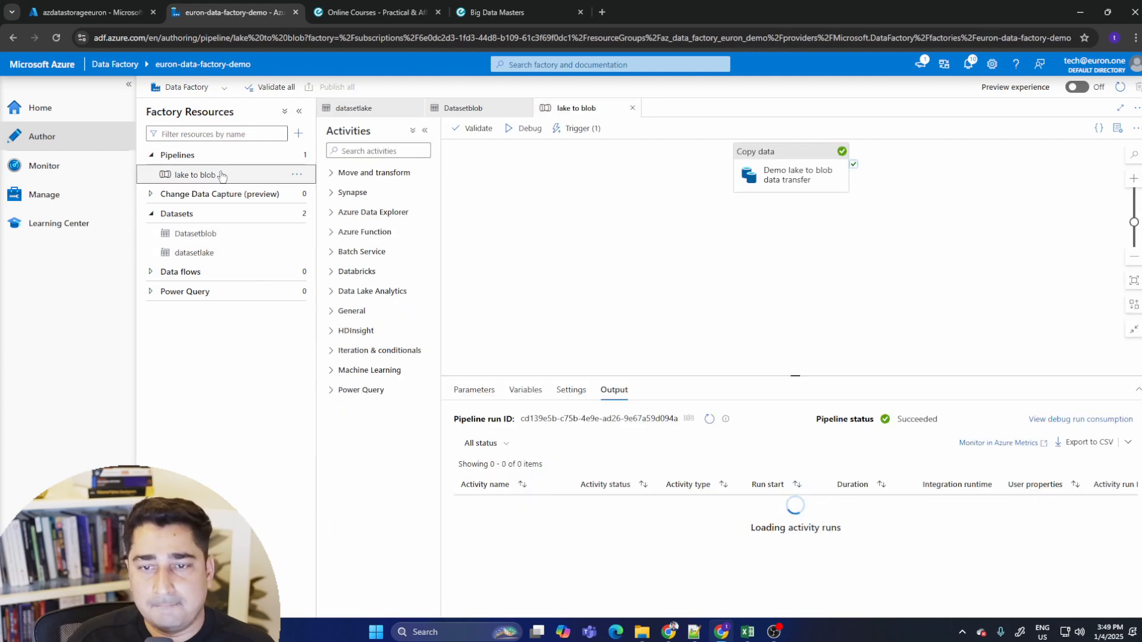
- Debug the lake to blob pipeline and reposition the Copy data activity on the canvas
mouse_move(527, 516)
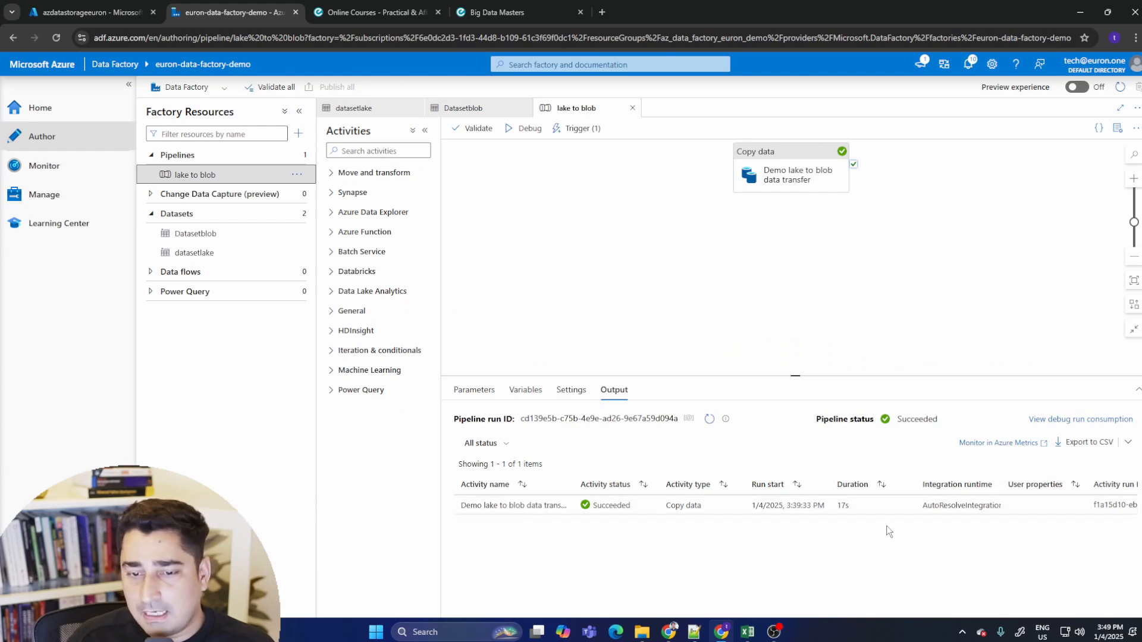
click(533, 130)
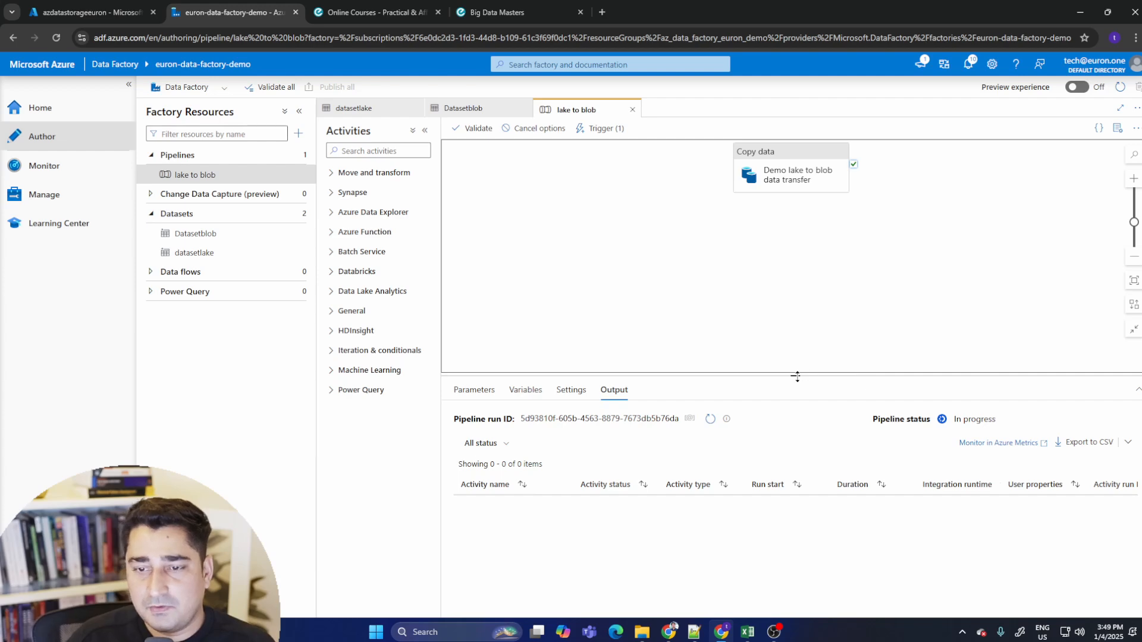
drag(797, 376, 798, 314)
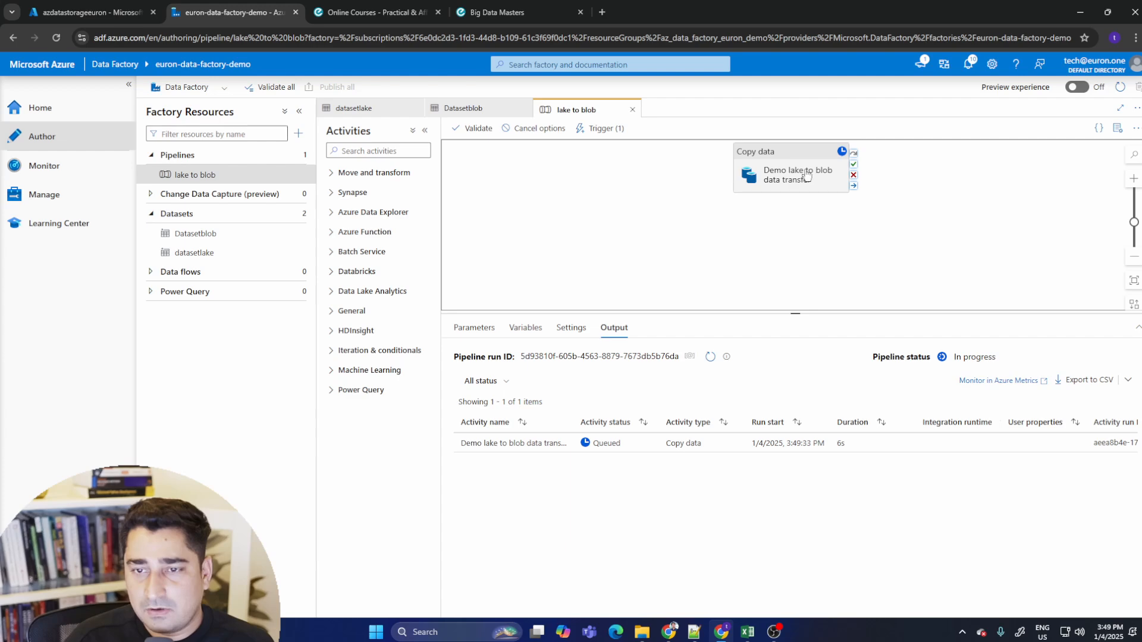
drag(806, 177, 708, 215)
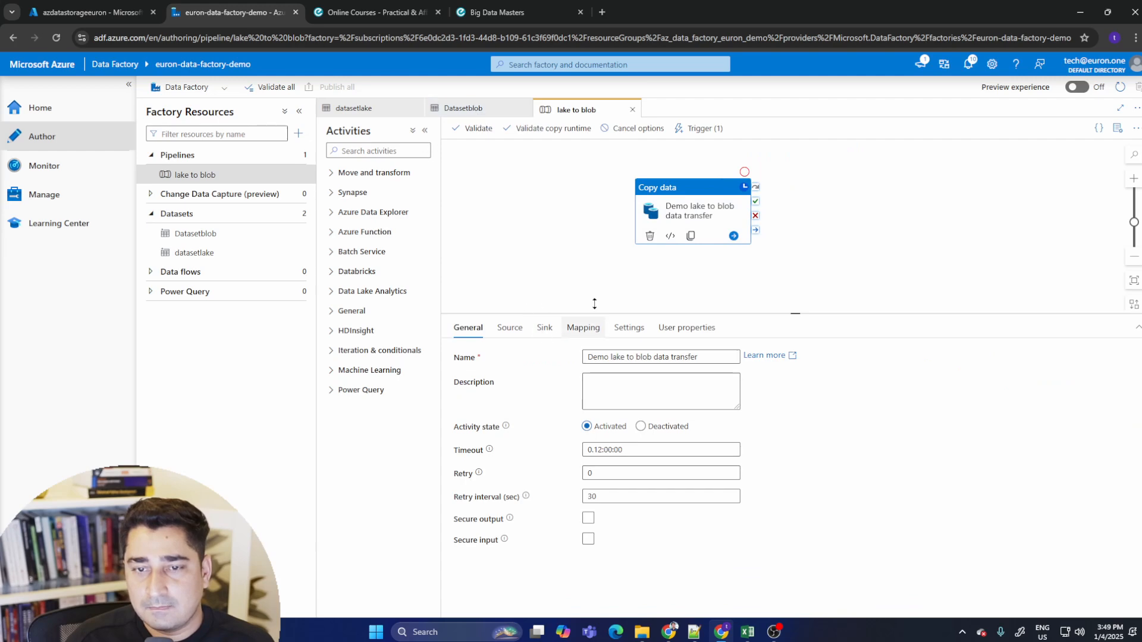
click(604, 265)
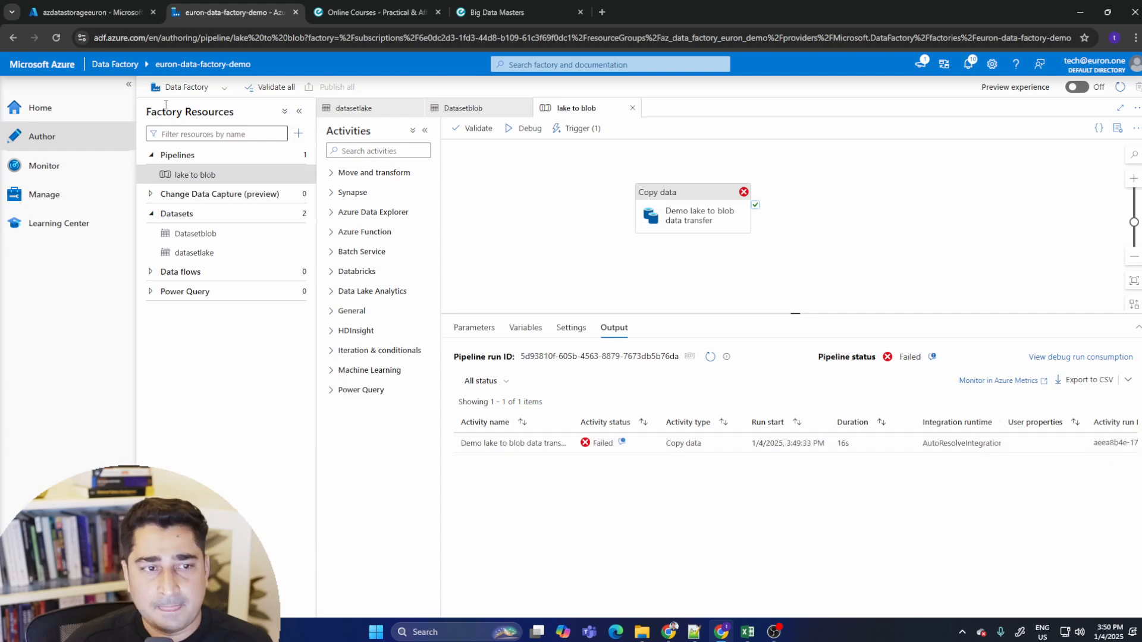
- Open the lake to blob pipeline run's activity runs in the monitor's pipeline runs list
click(81, 172)
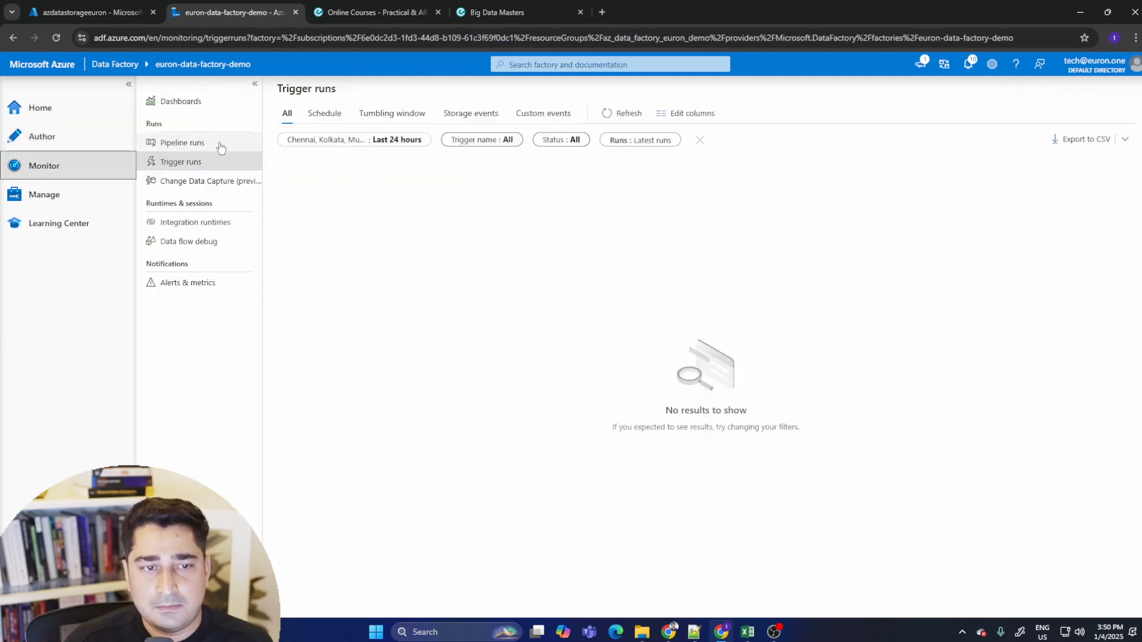
click(220, 145)
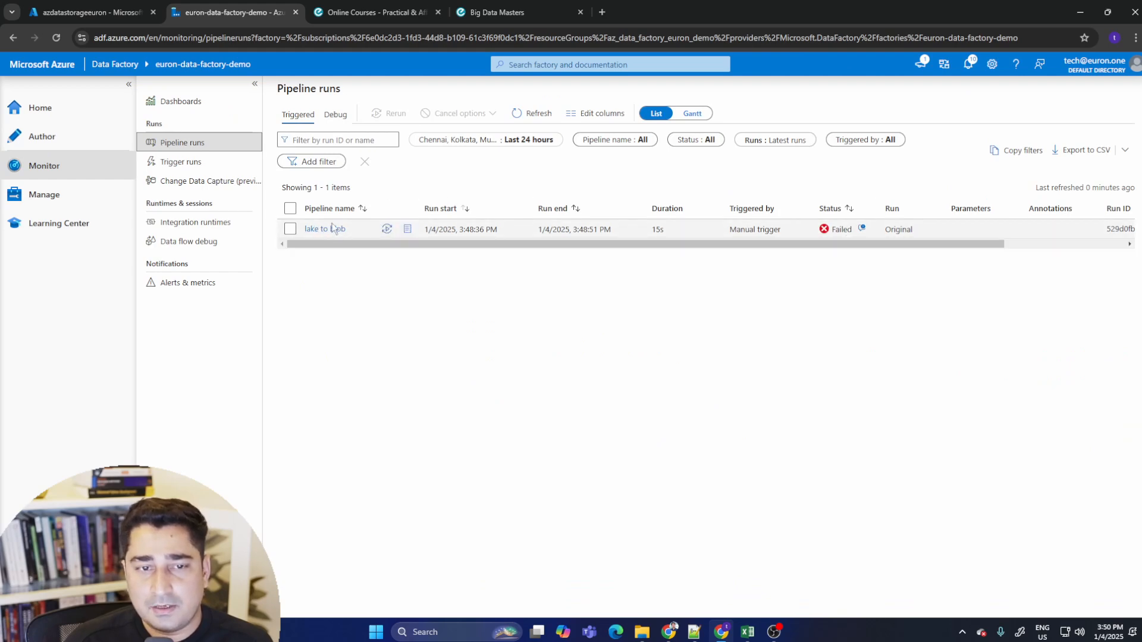
click(328, 234)
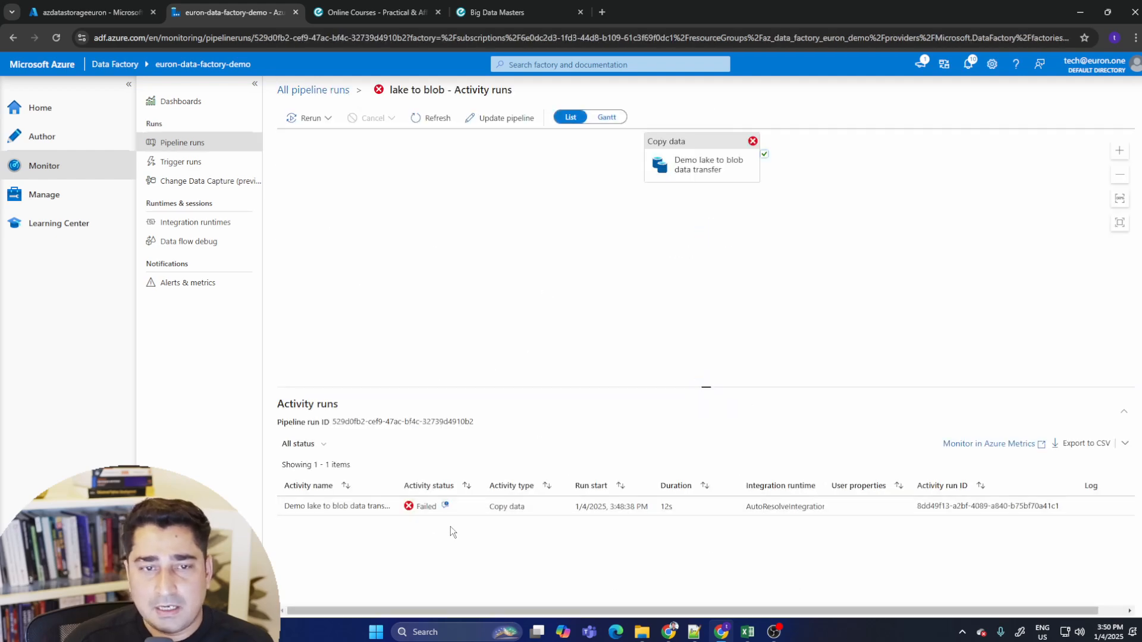
- Open the error details of the failed lake to blob pipeline run and read the message
click(198, 141)
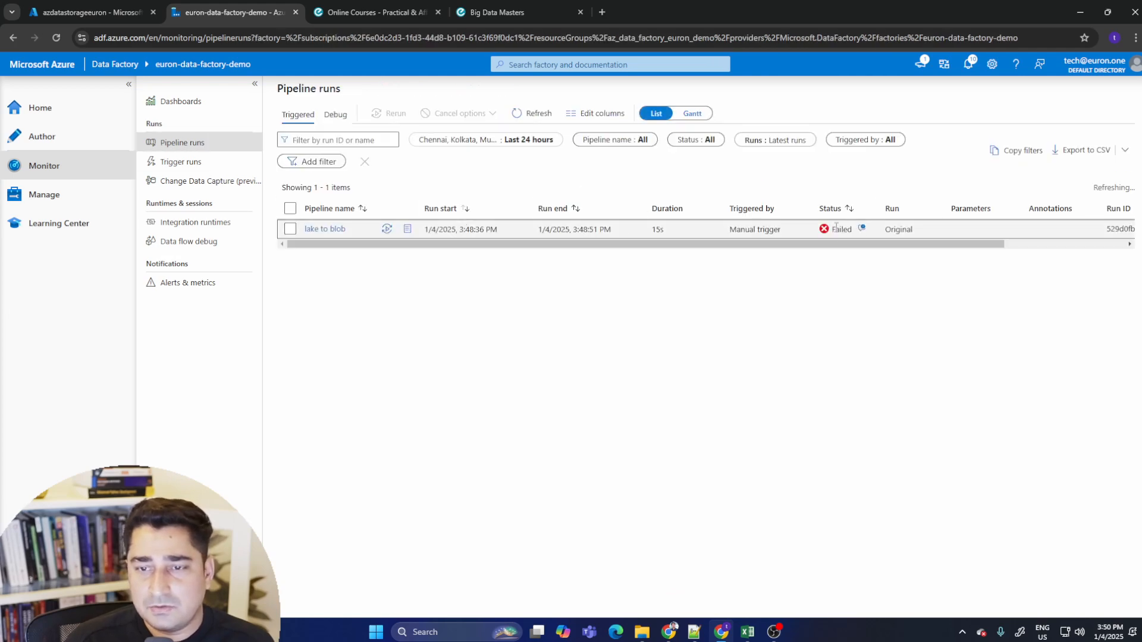
click(862, 228)
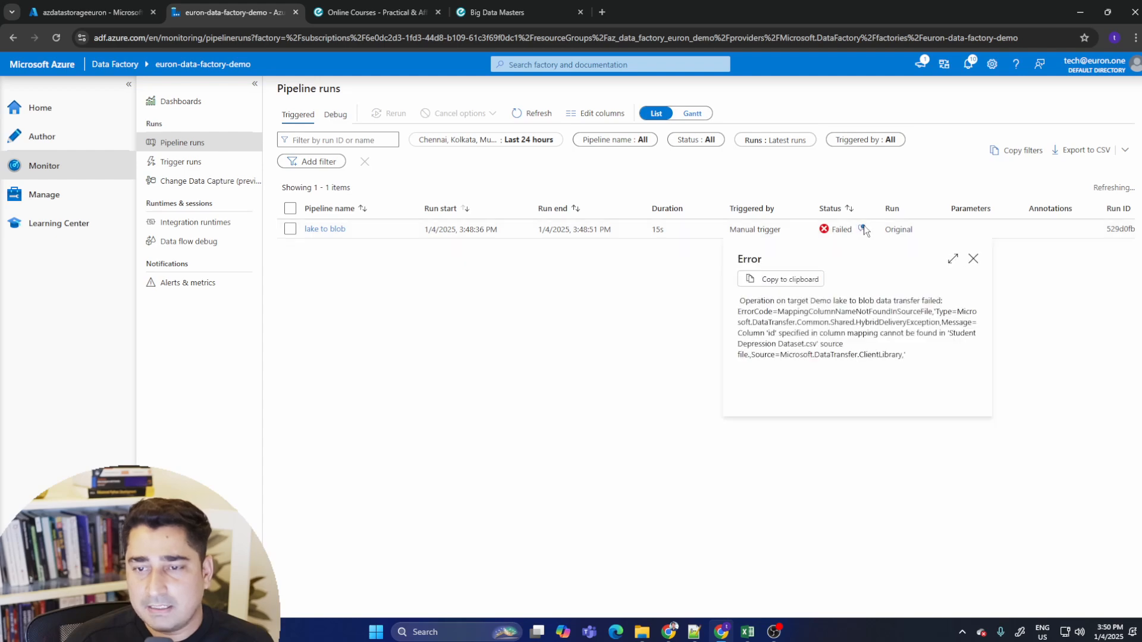
drag(737, 299, 916, 362)
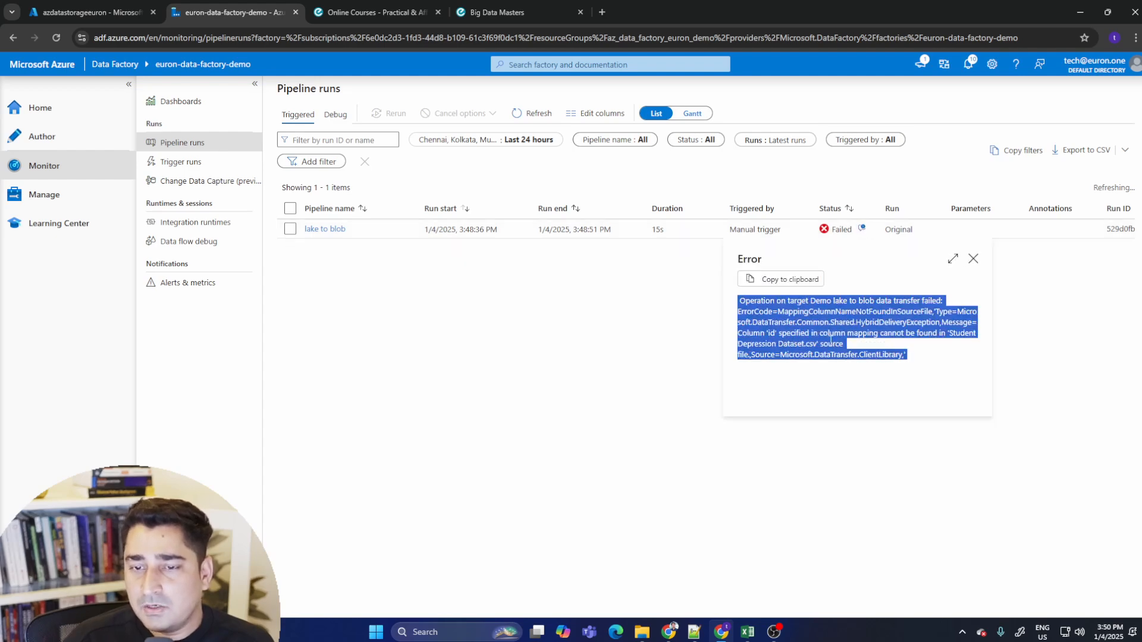
click(781, 315)
drag(769, 299, 958, 303)
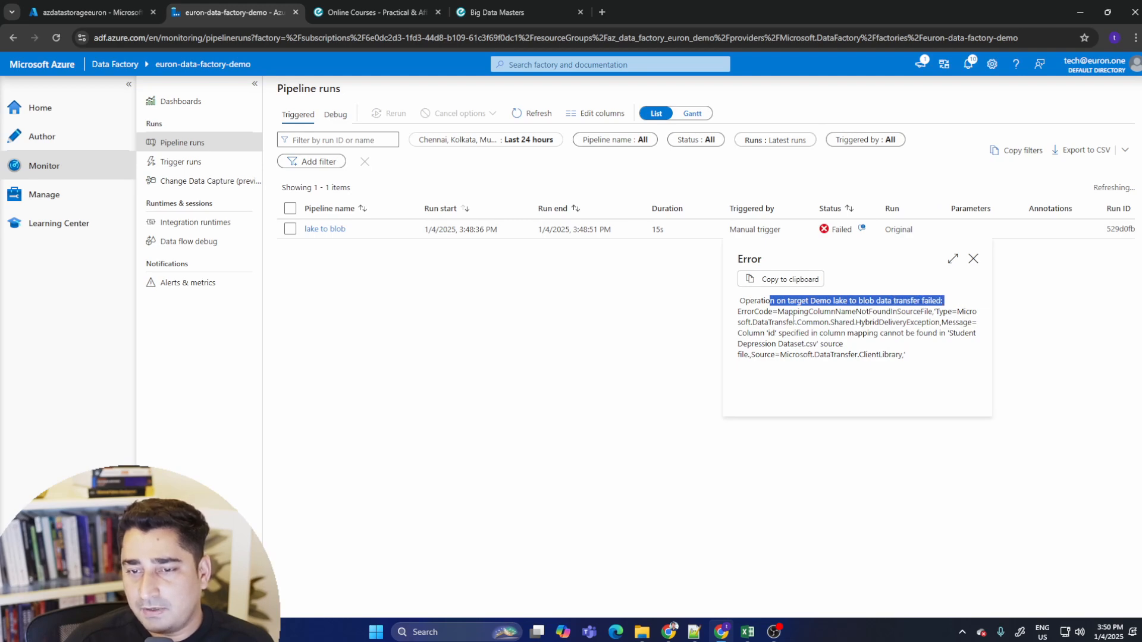
click(802, 315)
drag(784, 312, 733, 302)
click(940, 268)
click(975, 261)
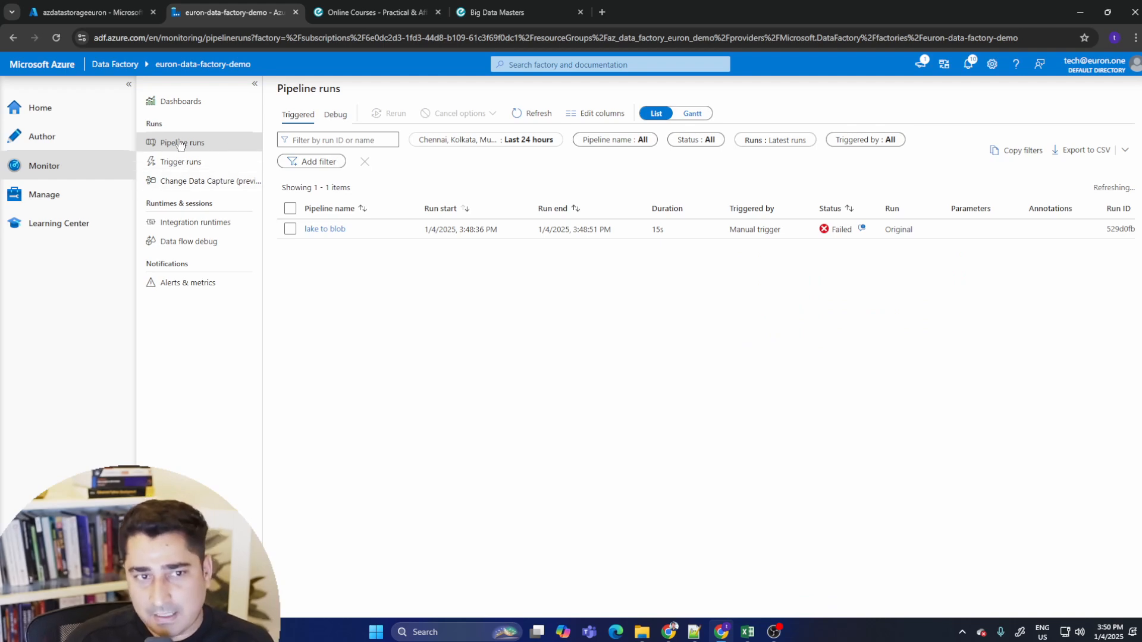
- Import the datasetlake dataset's schema from the connection/store
click(60, 145)
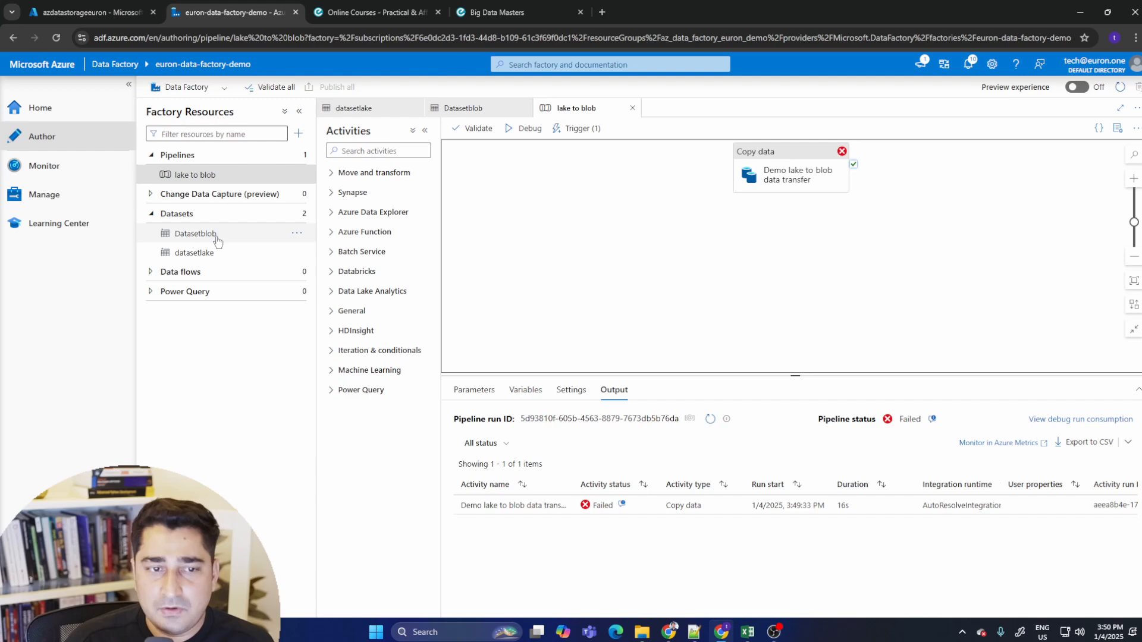
click(226, 258)
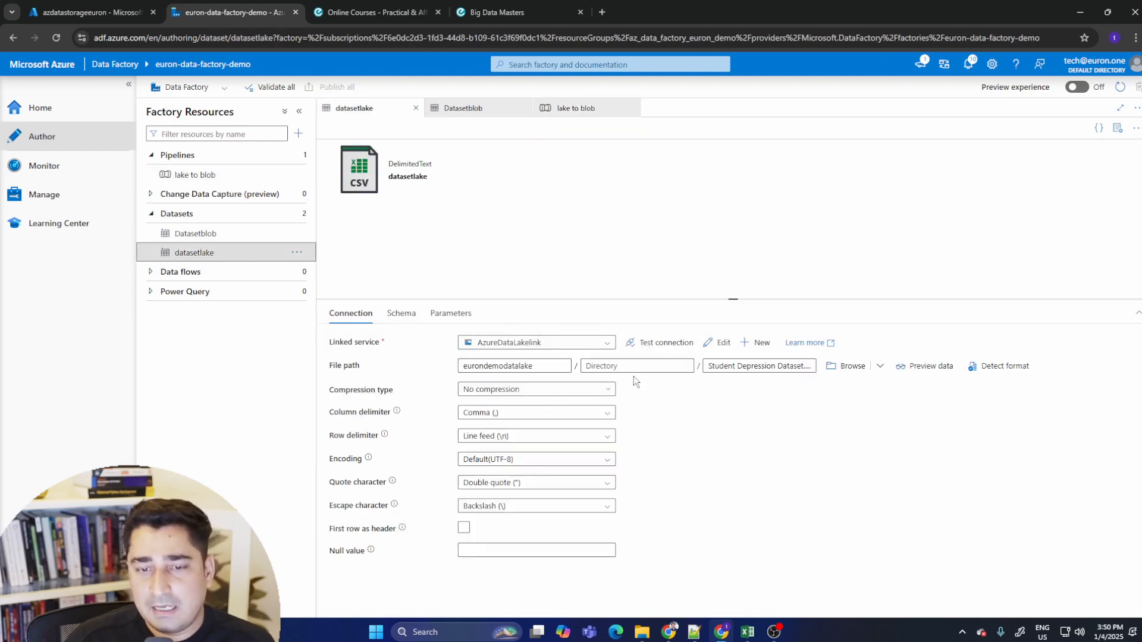
click(409, 316)
click(383, 342)
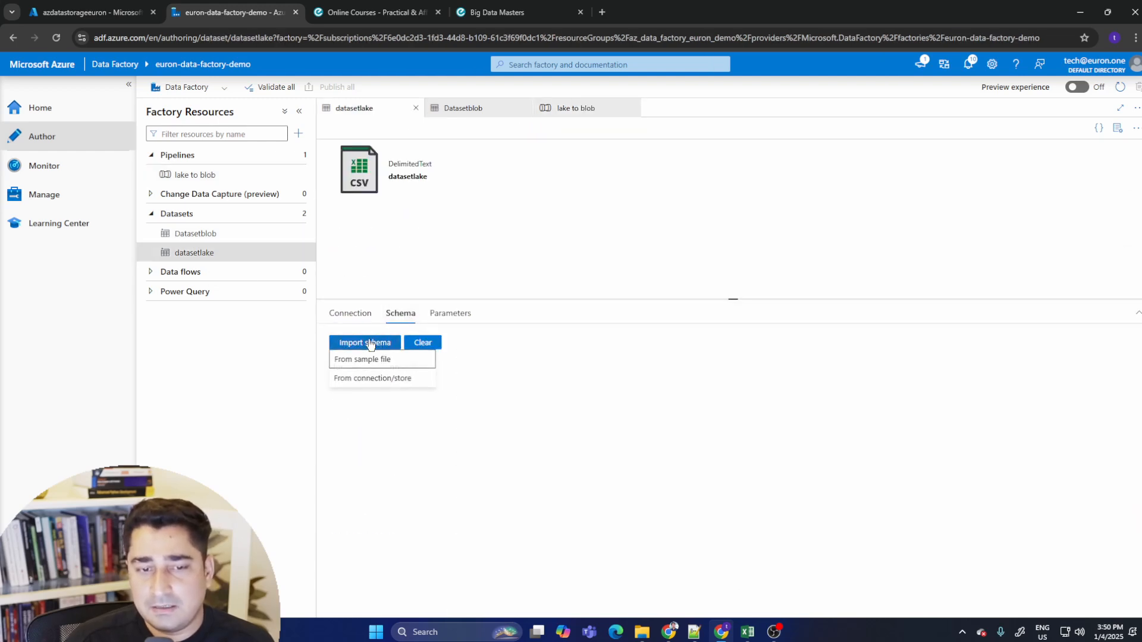
click(361, 378)
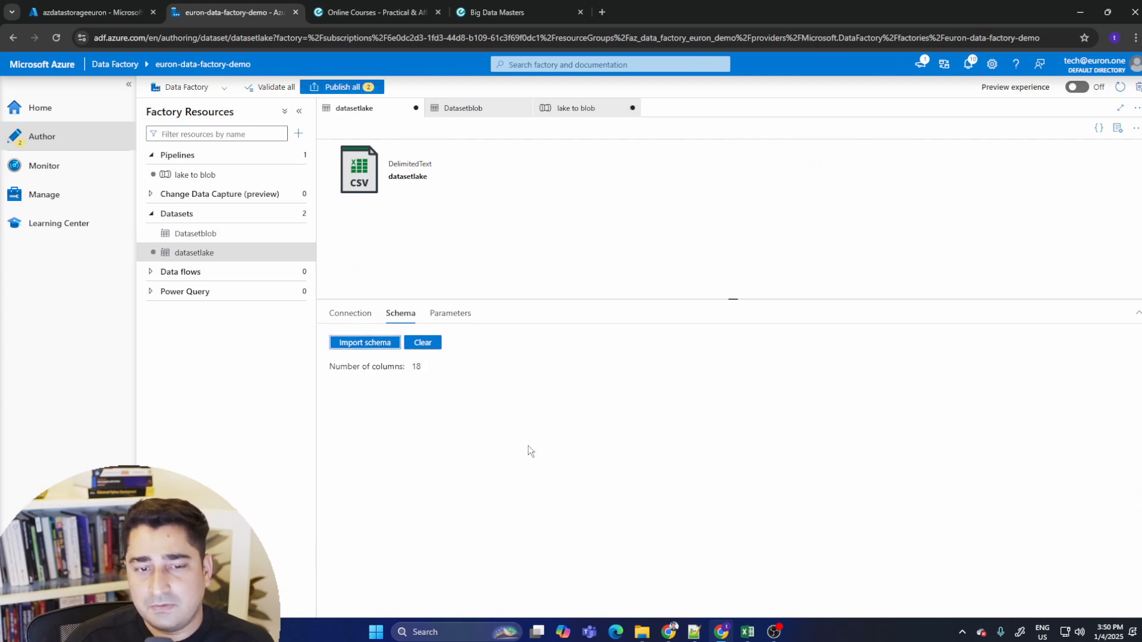
- Examine the datasetlake schema and its AzureDataLakelink linked service settings without changing them
click(371, 345)
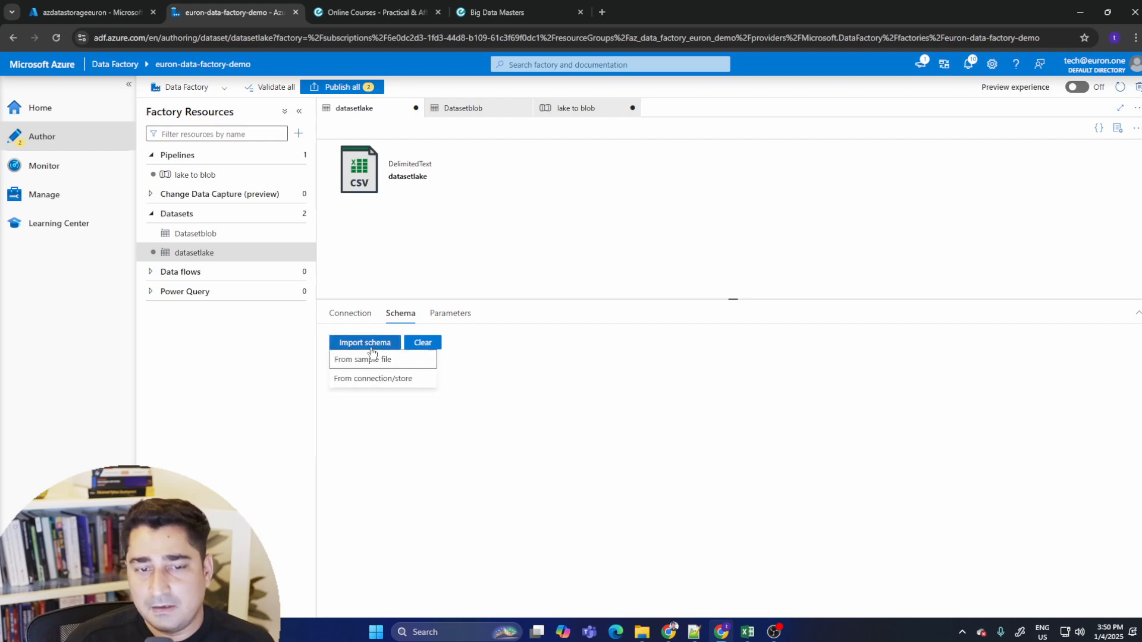
click(527, 422)
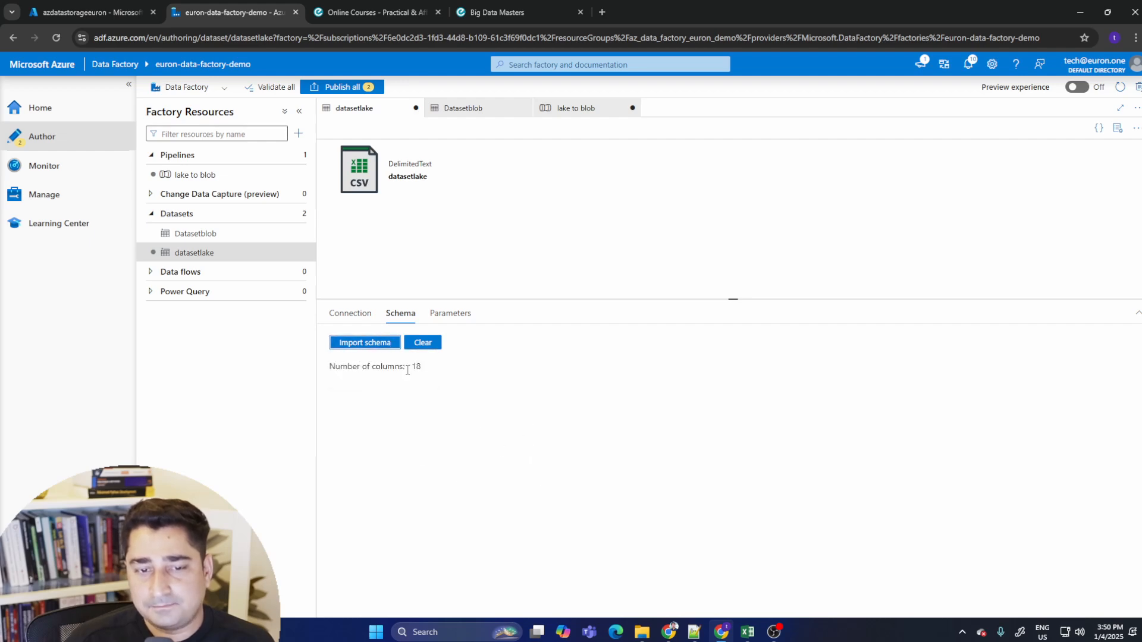
drag(331, 371, 477, 400)
click(550, 425)
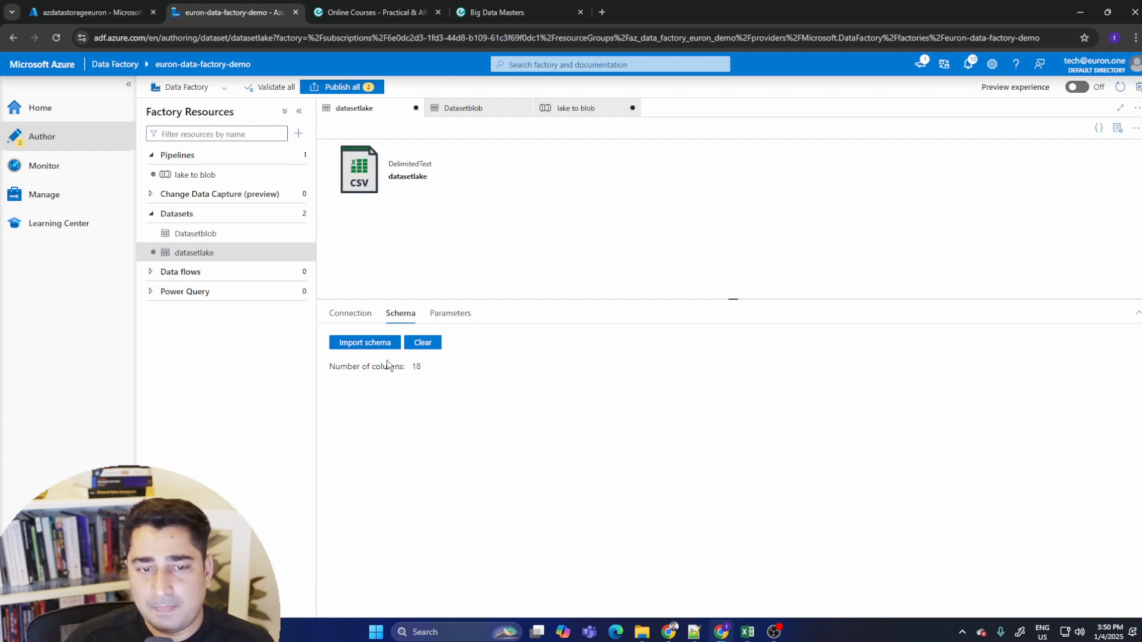
click(350, 313)
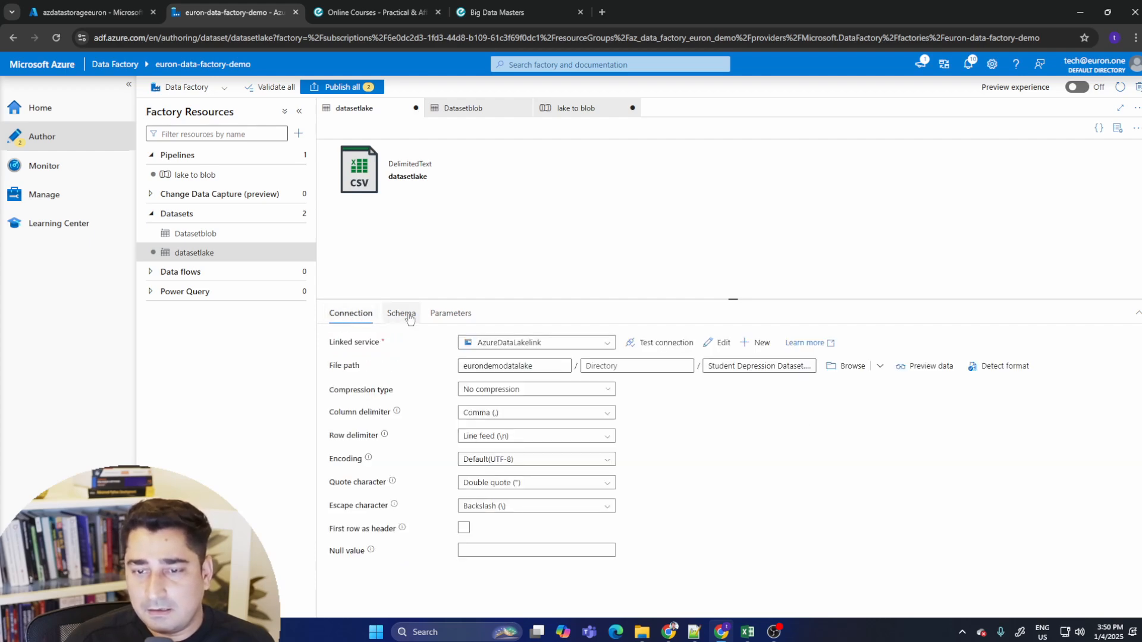
click(718, 343)
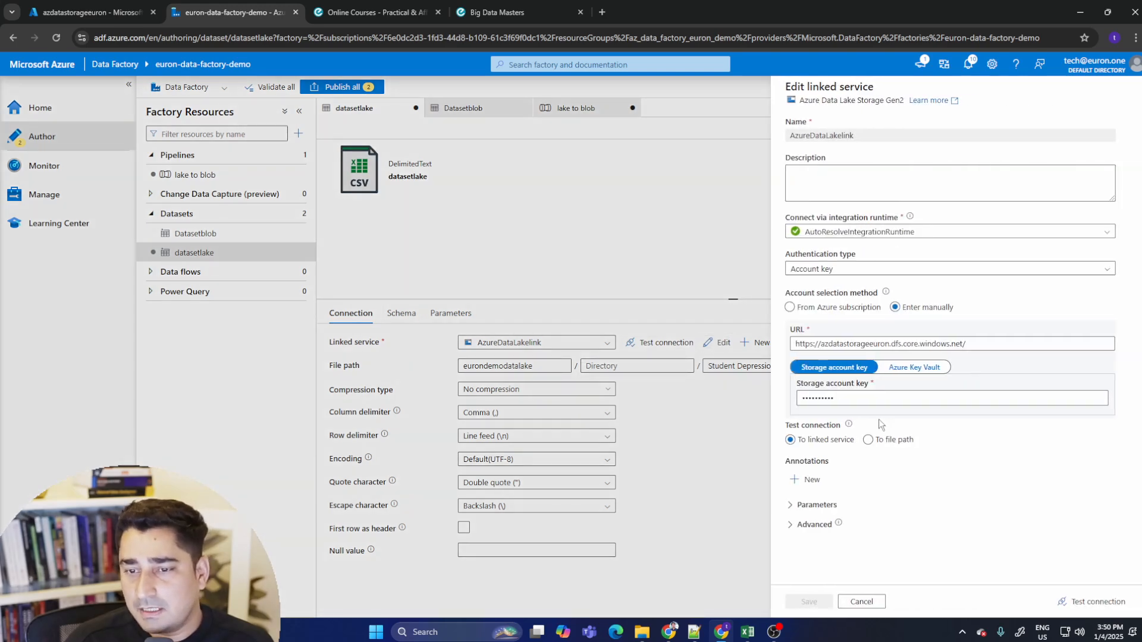
click(859, 601)
click(404, 311)
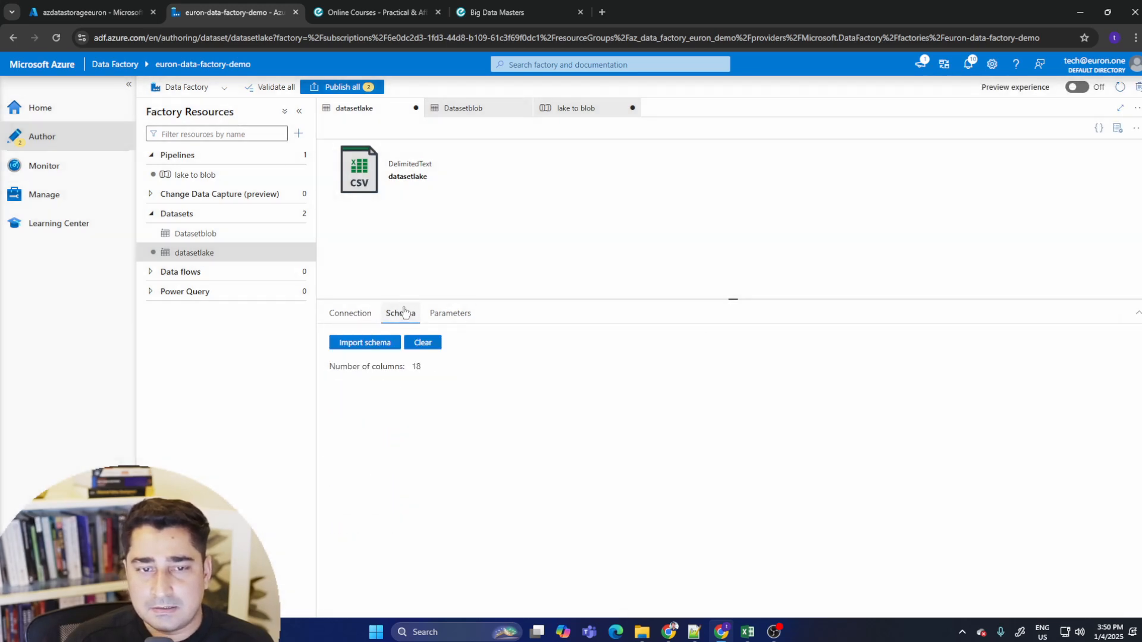
- Try to import the datasetlake schema from the sample file Student Depression Dataset
click(374, 347)
click(393, 376)
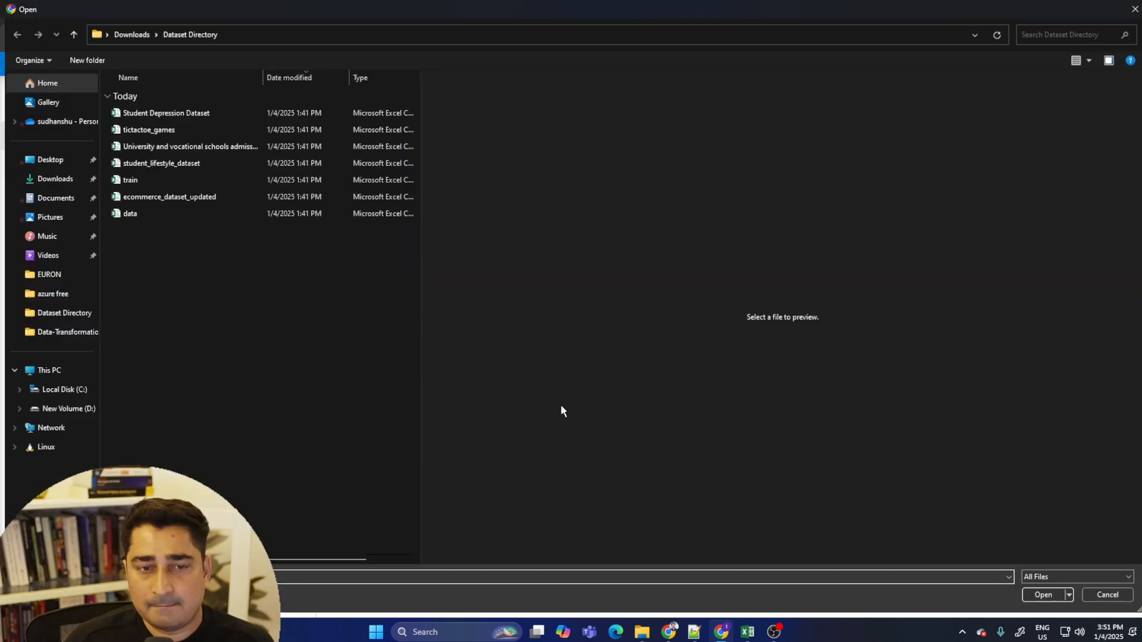
click(189, 112)
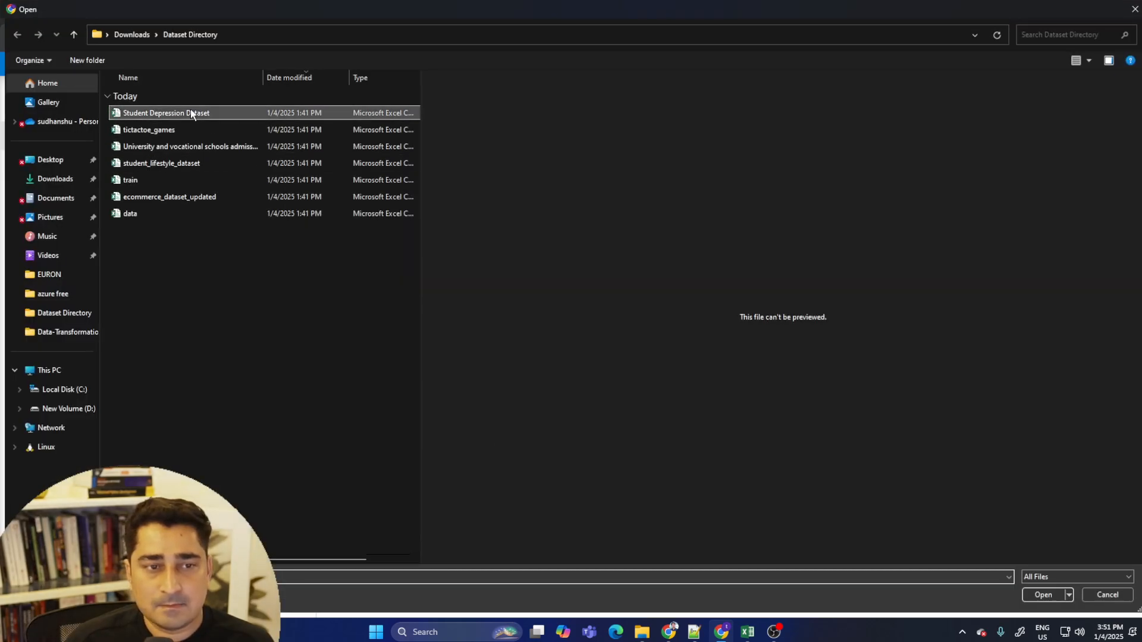
click(1044, 596)
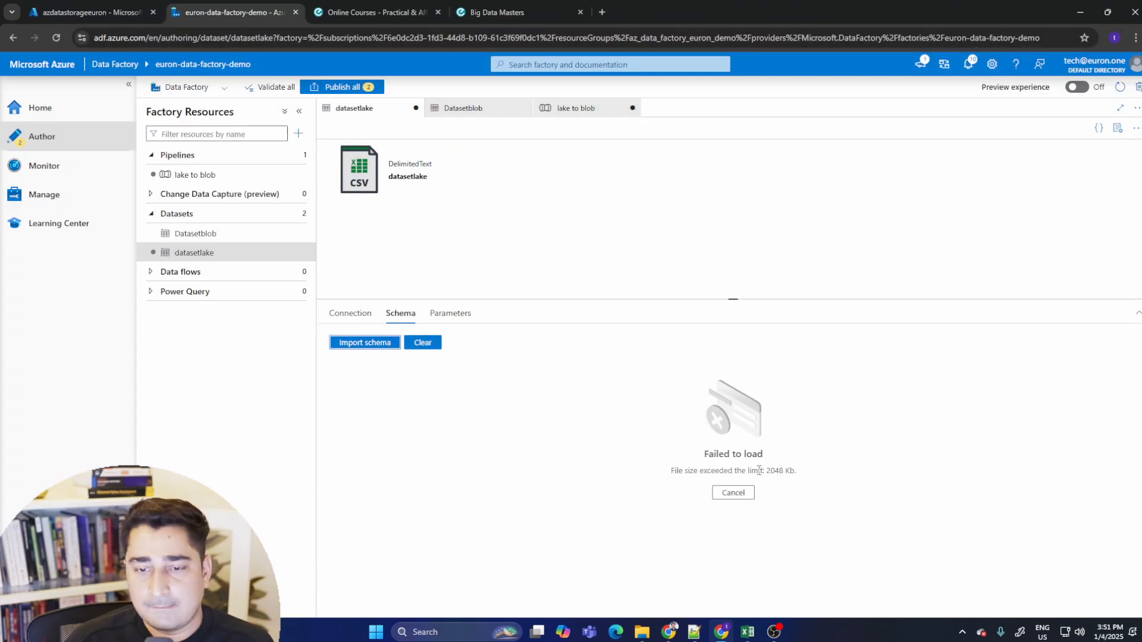
click(354, 313)
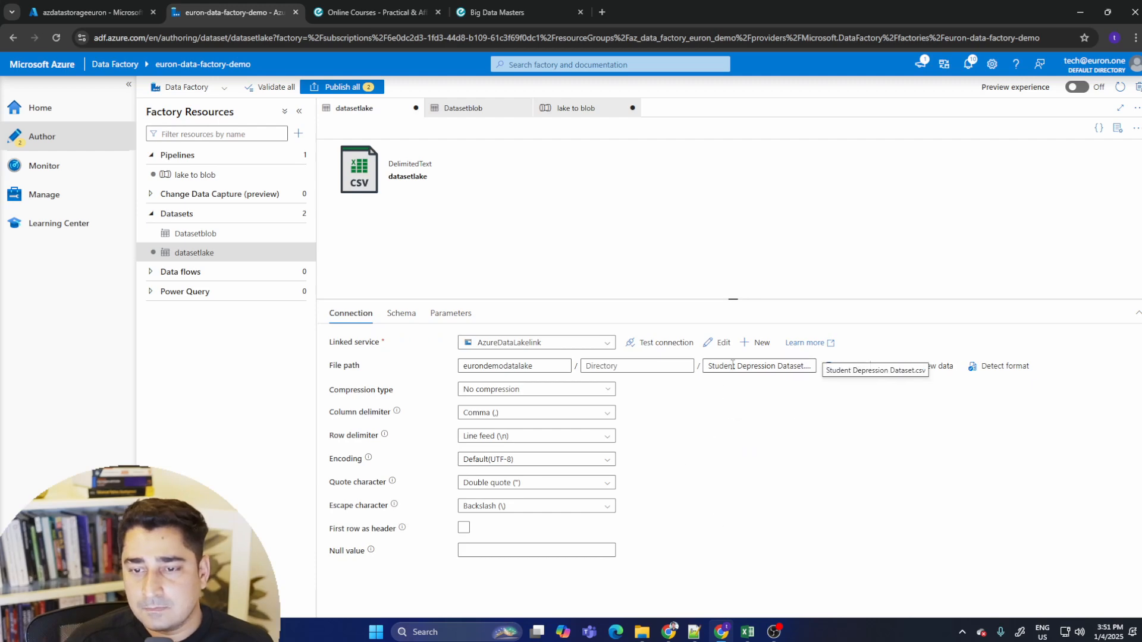
click(402, 313)
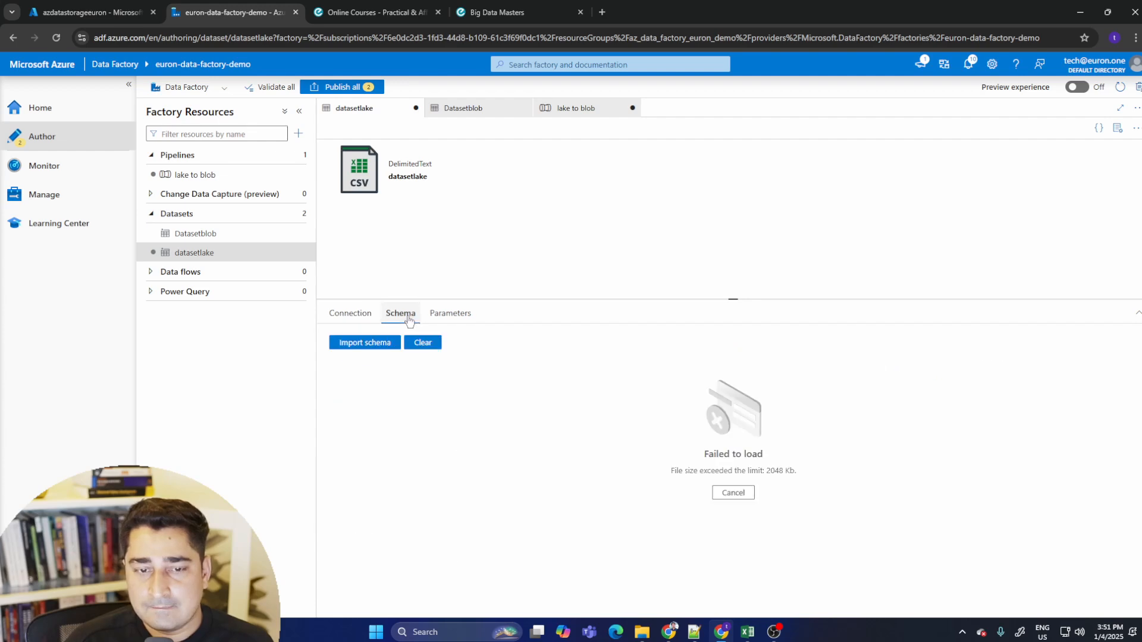
click(733, 493)
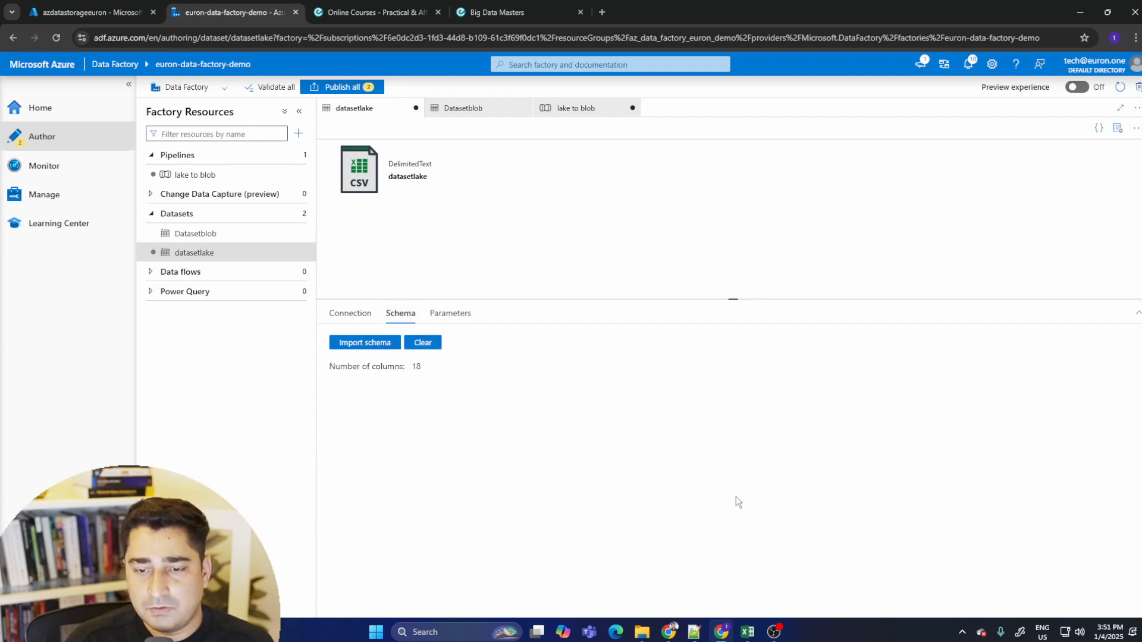
- Re-import the datasetlake schema from the connection/store
click(383, 343)
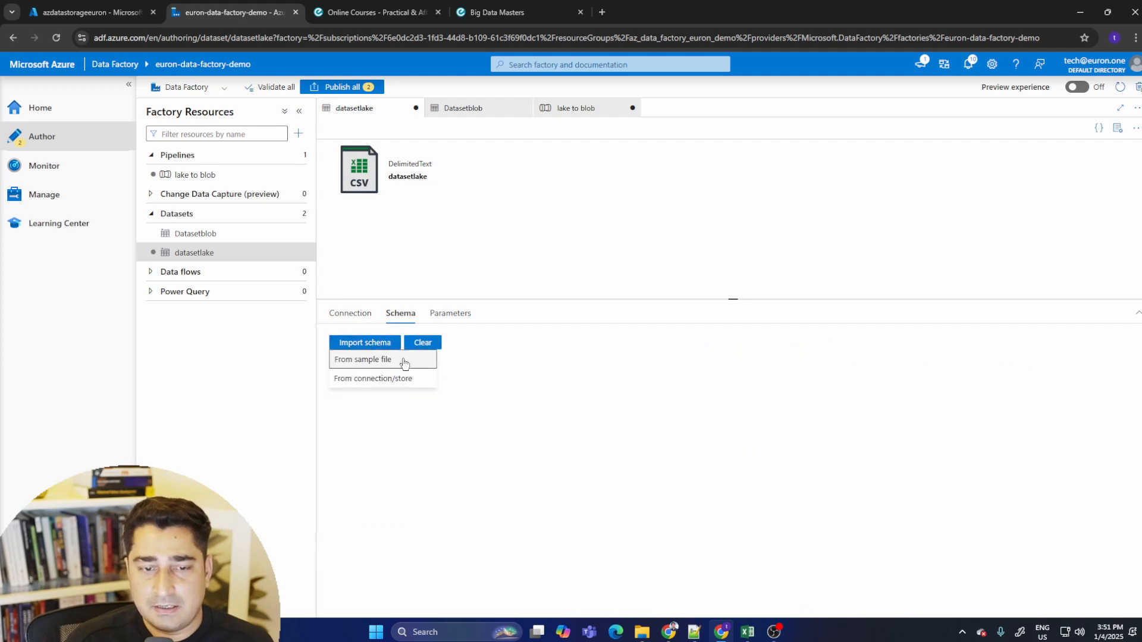
click(497, 399)
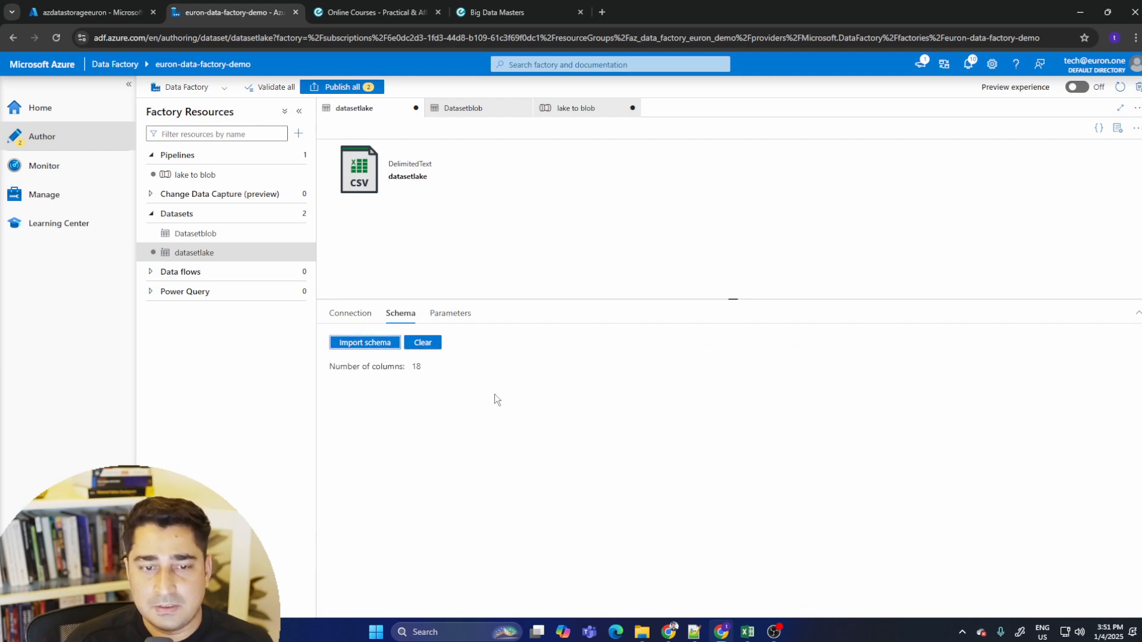
click(377, 345)
click(395, 383)
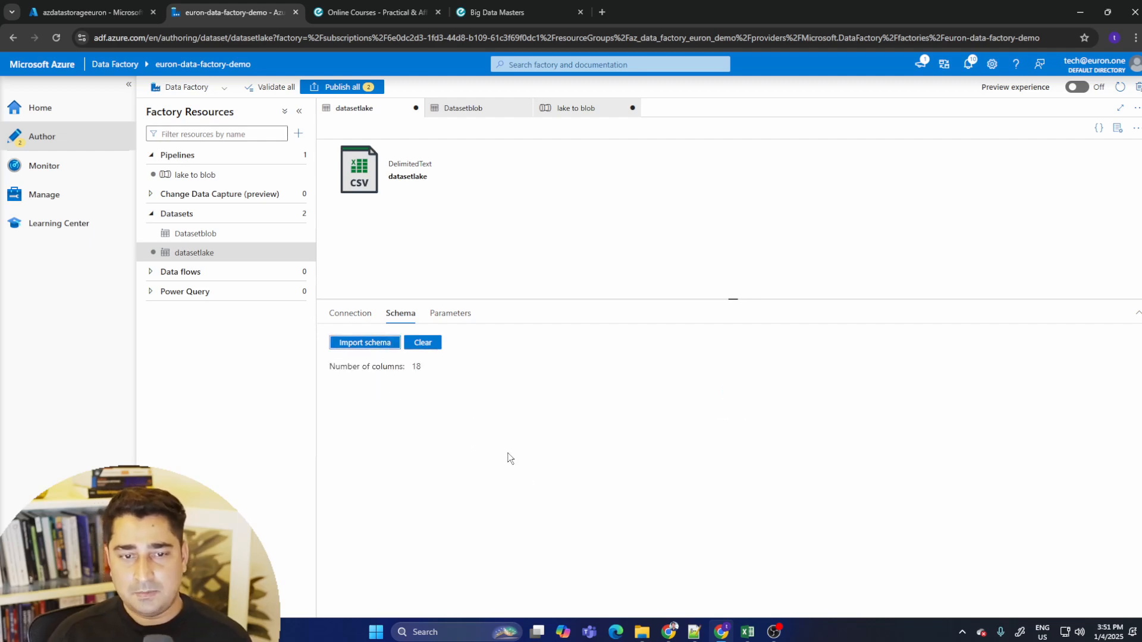
- Compare the Datasetblob schema and connection settings with the datasetlake source file path
click(231, 231)
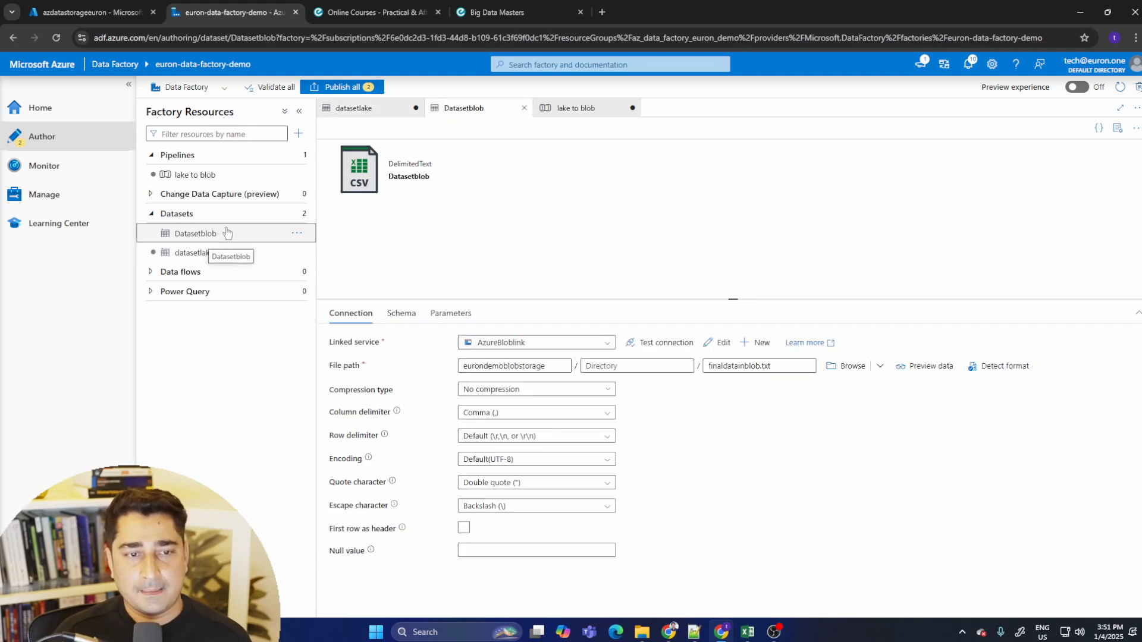
click(401, 314)
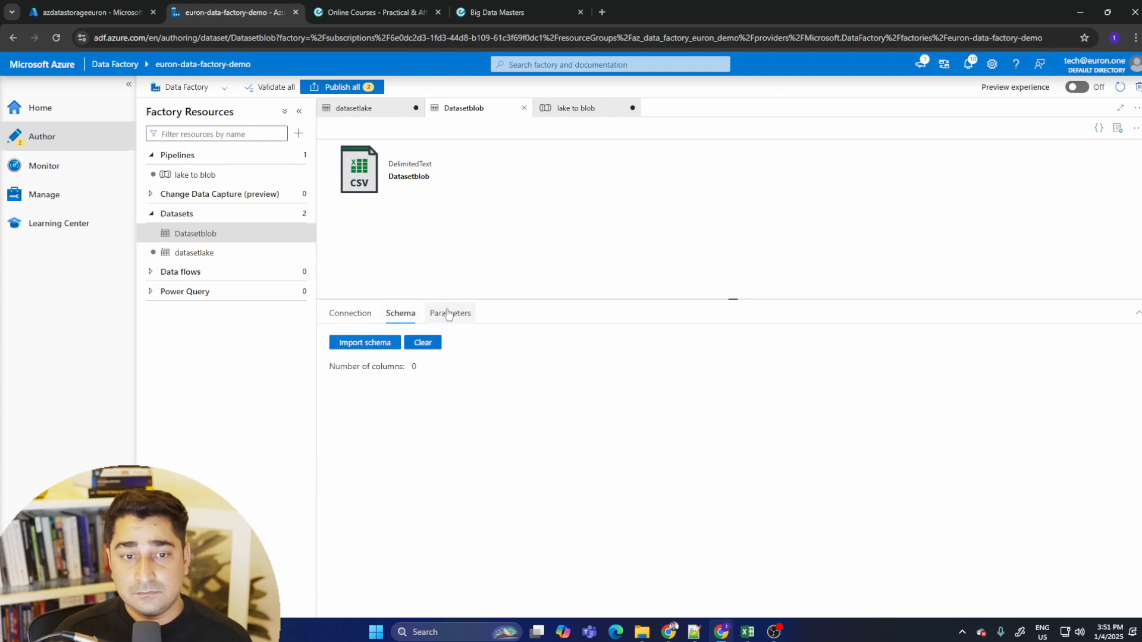
click(449, 314)
click(364, 316)
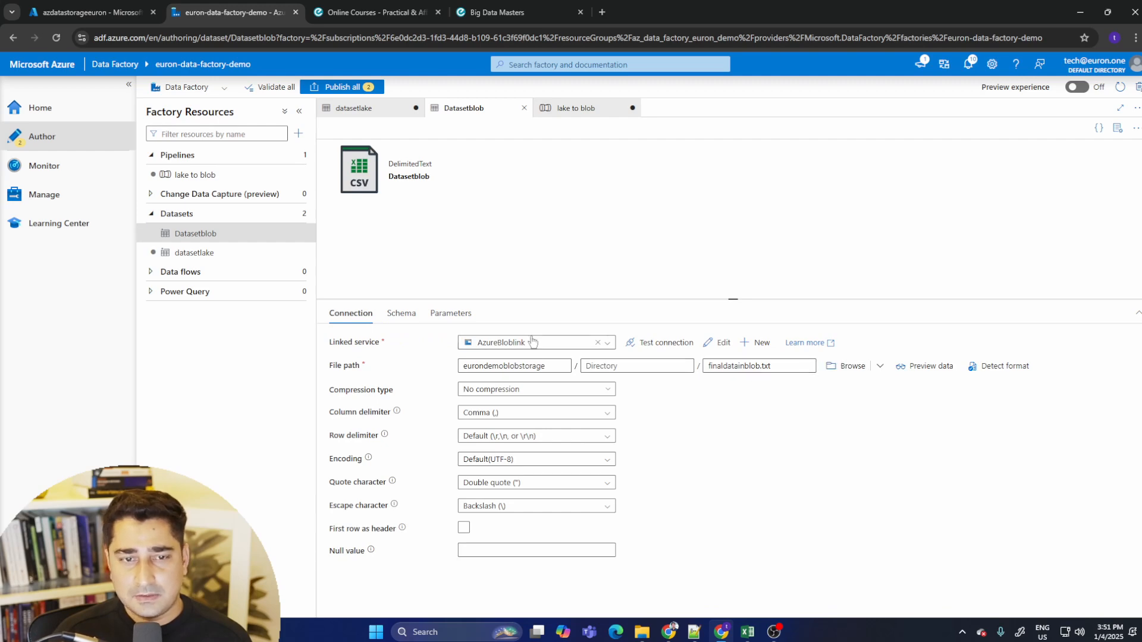
click(230, 253)
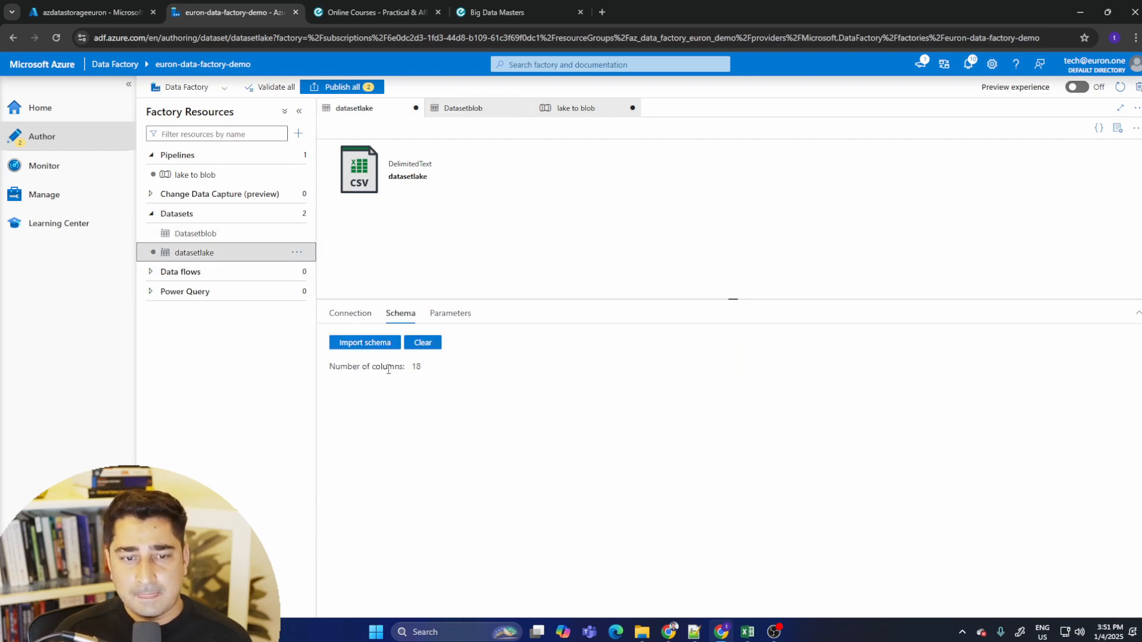
click(348, 315)
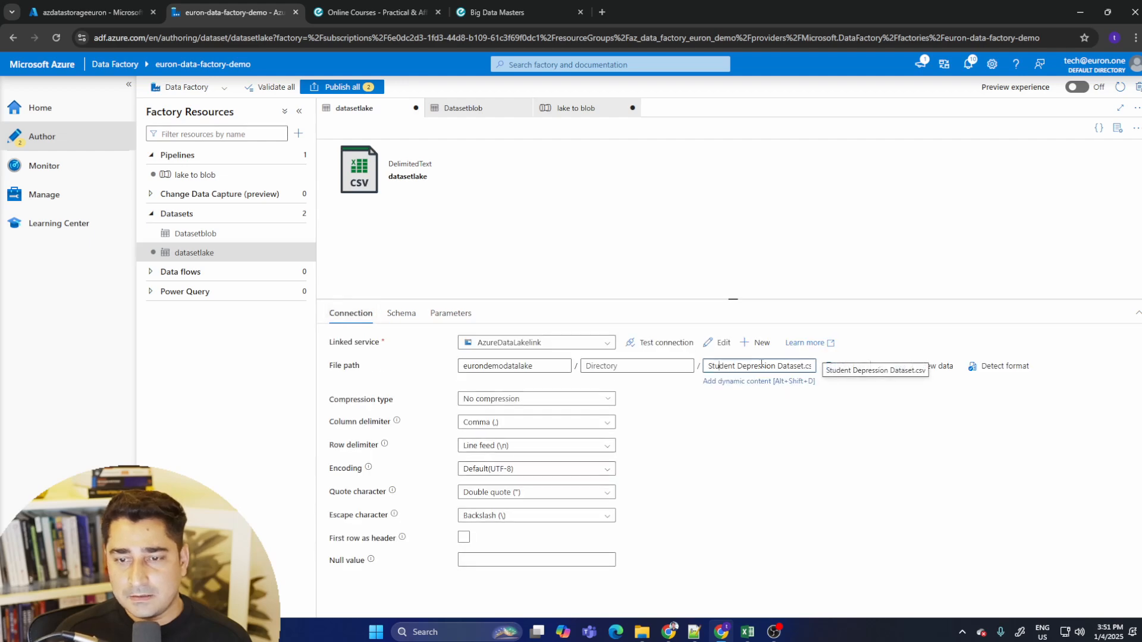
drag(720, 366, 823, 369)
click(784, 367)
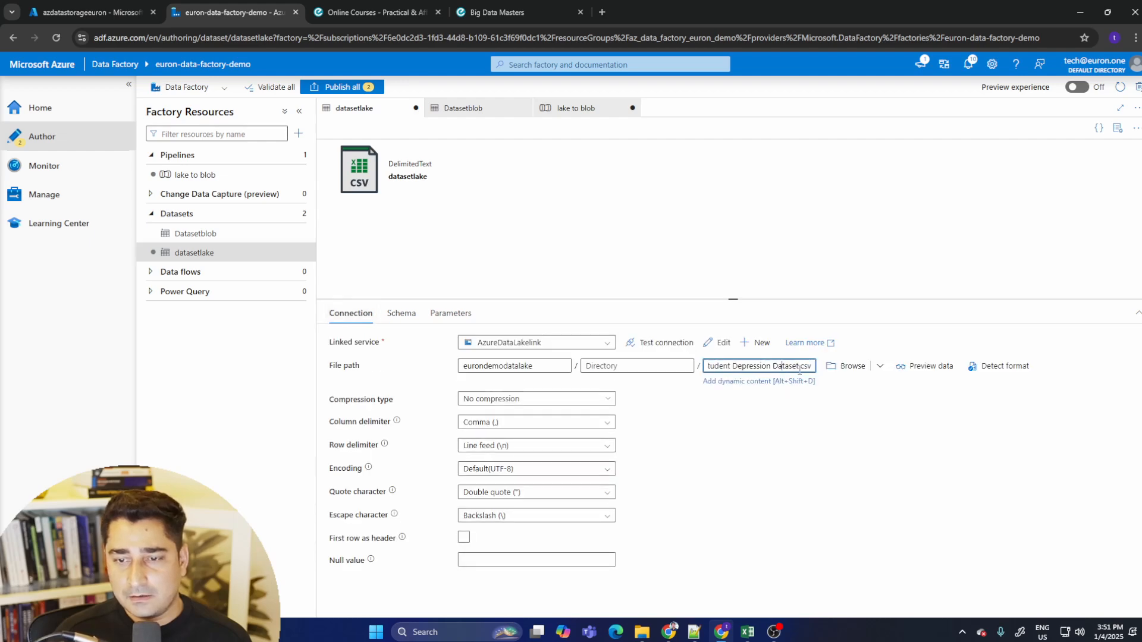
- Browse the eurondemodatalake container for the source file, test the datasetlake connection, and reopen its schema
click(854, 367)
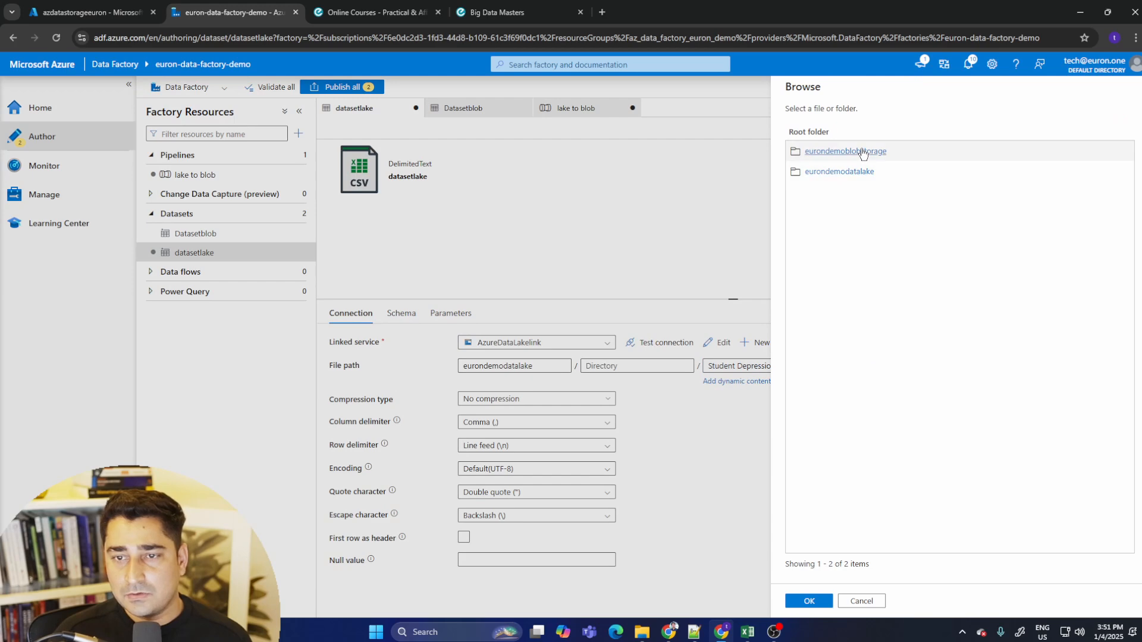
click(830, 172)
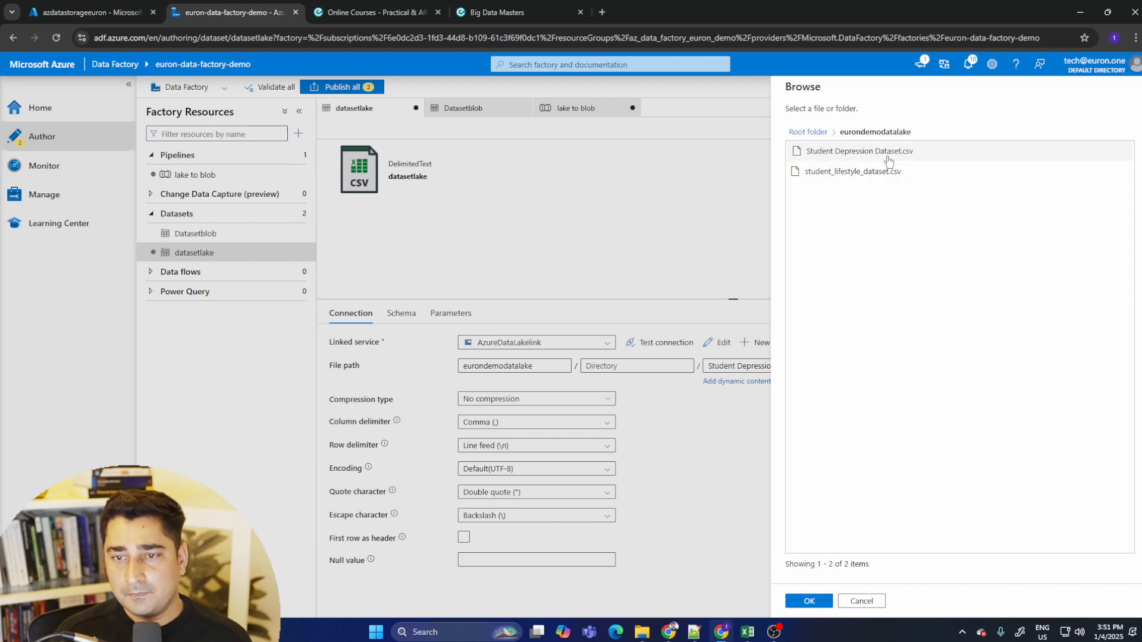
click(810, 601)
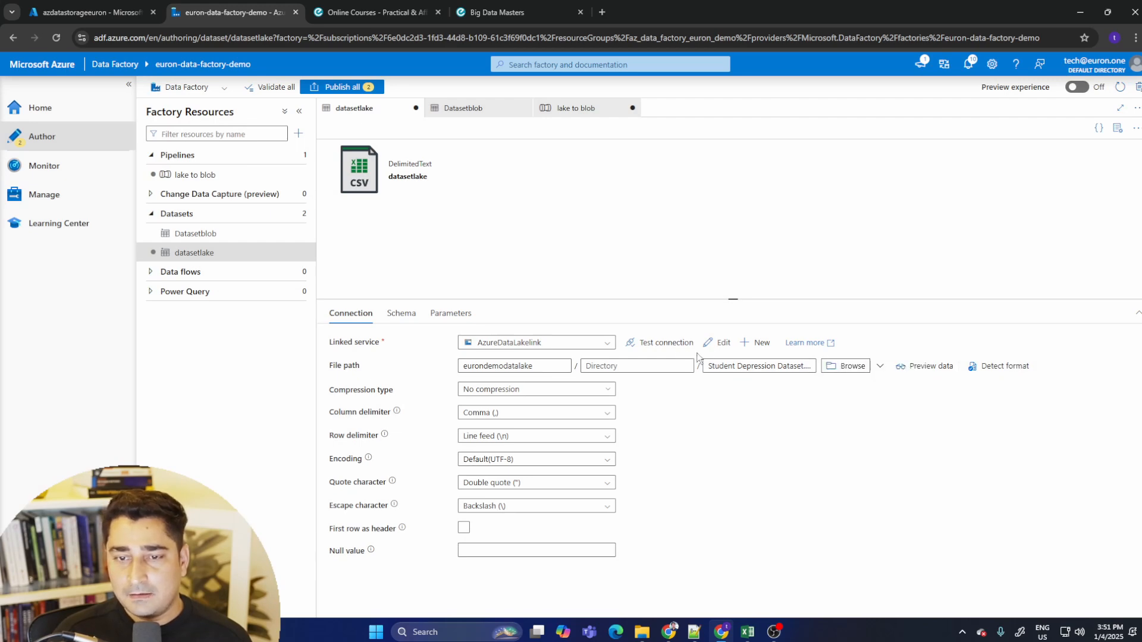
click(661, 343)
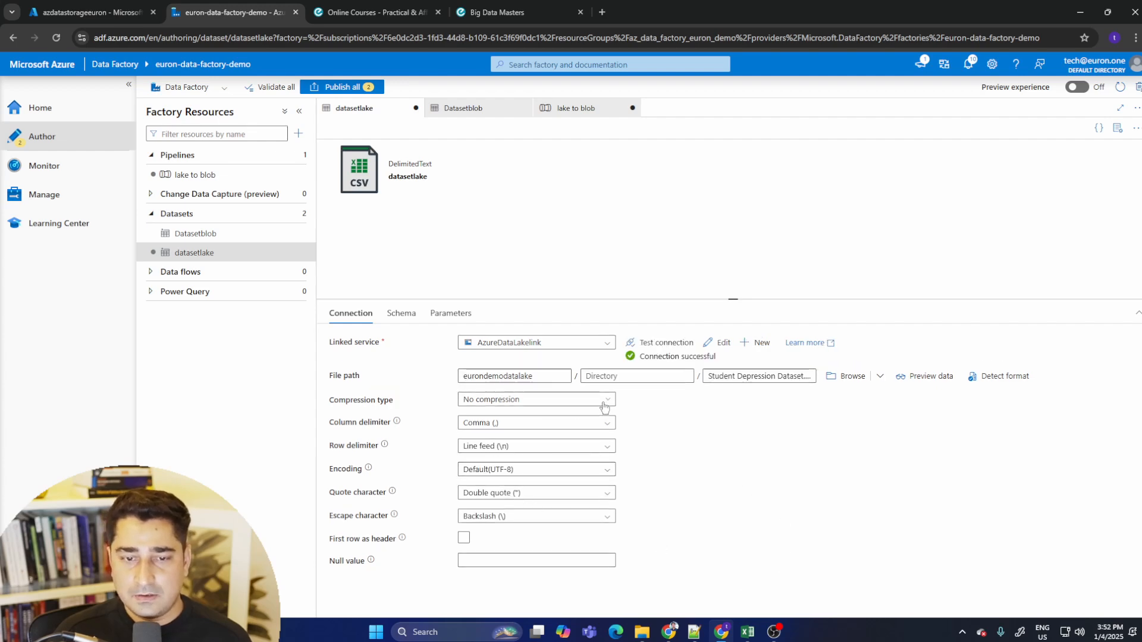
click(402, 314)
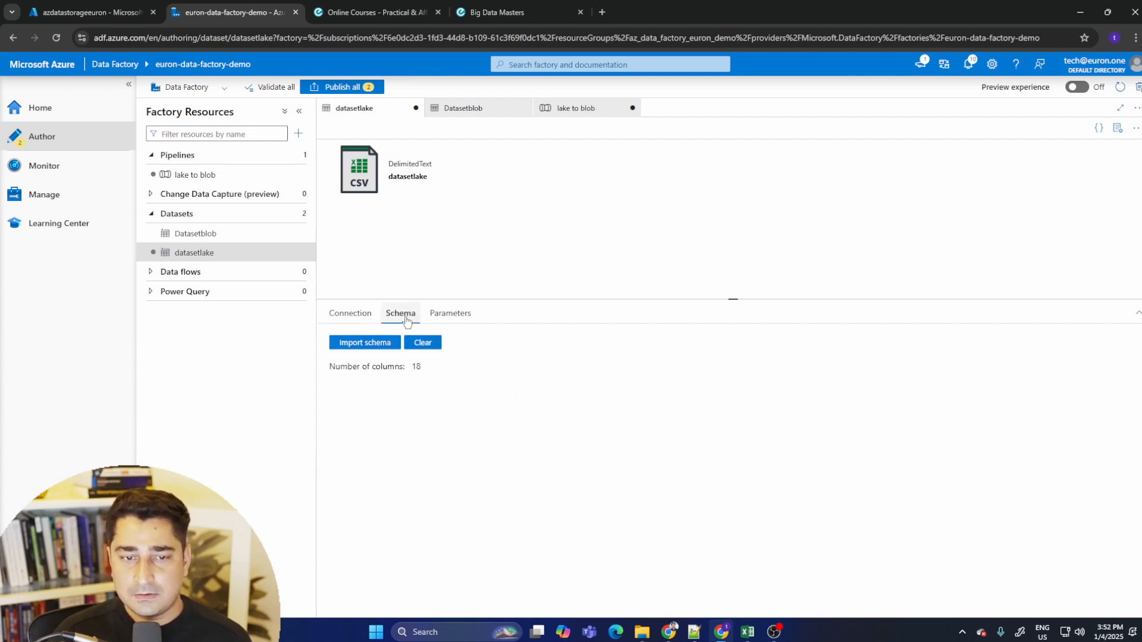
- Import the datasetlake schema again from the connection/store
click(375, 344)
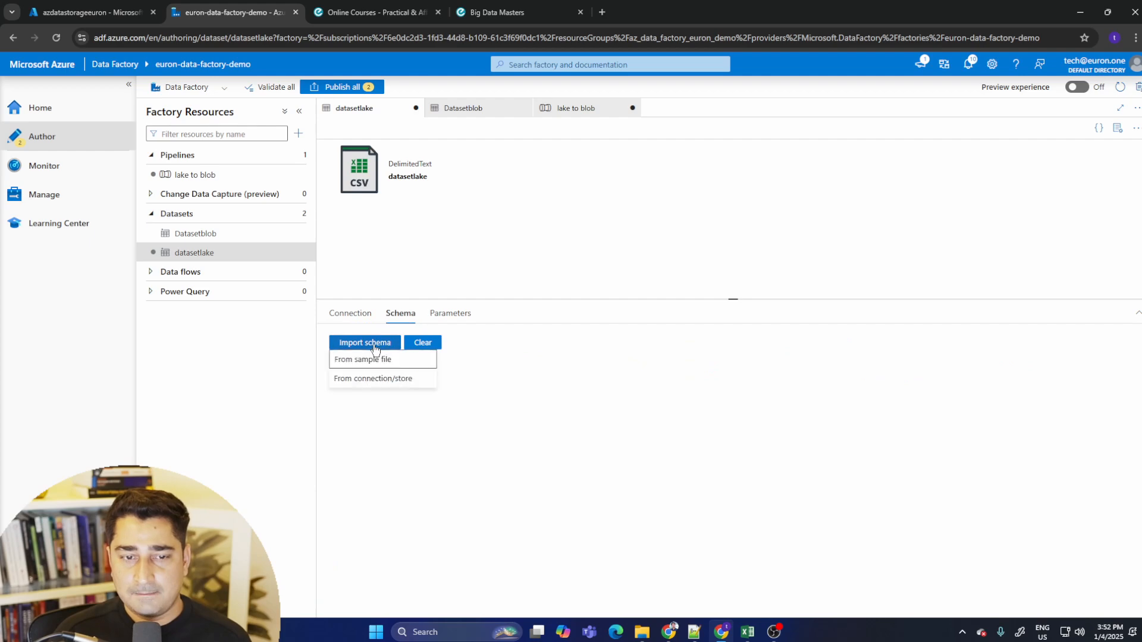
click(388, 382)
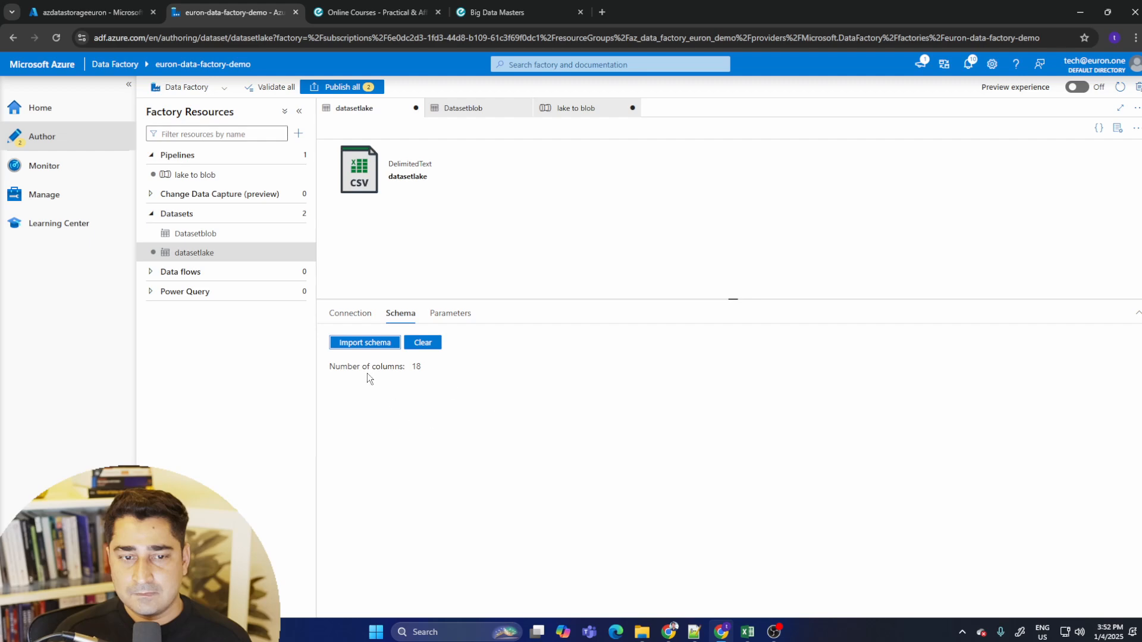
drag(347, 368, 451, 378)
click(411, 371)
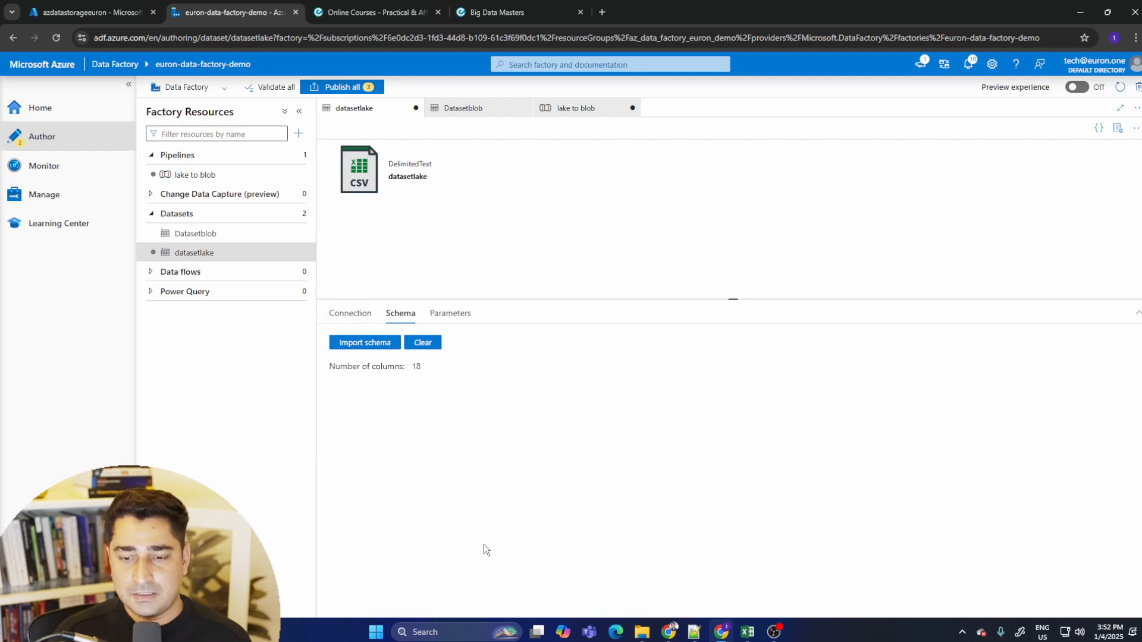
- Open the lake to blob pipeline's Copy data activity and review its source and sink settings
click(351, 313)
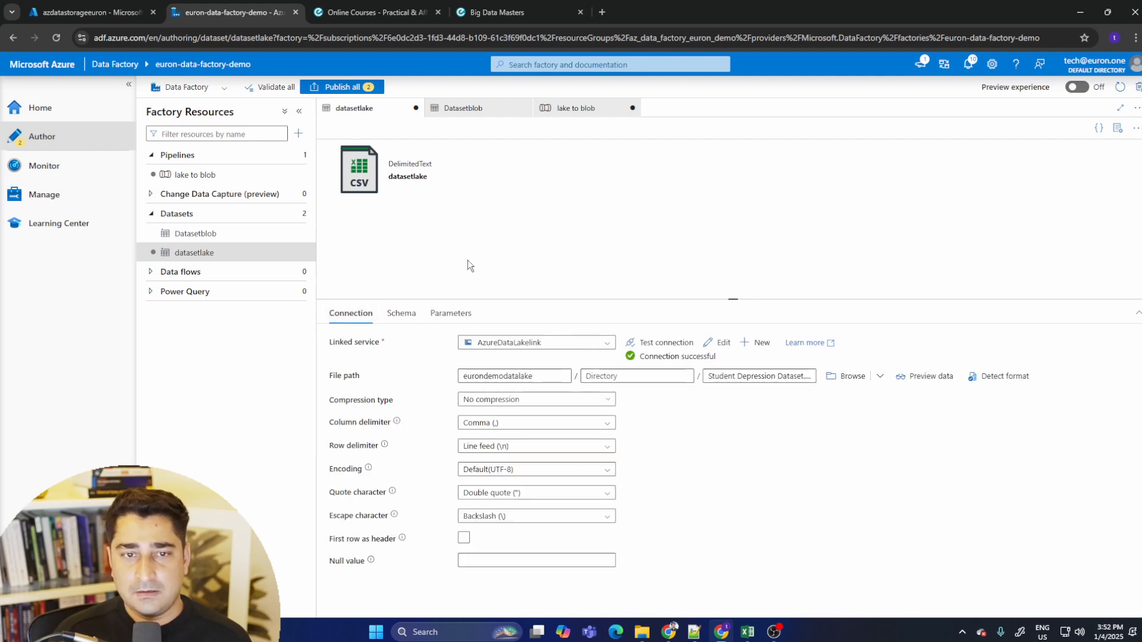
click(238, 178)
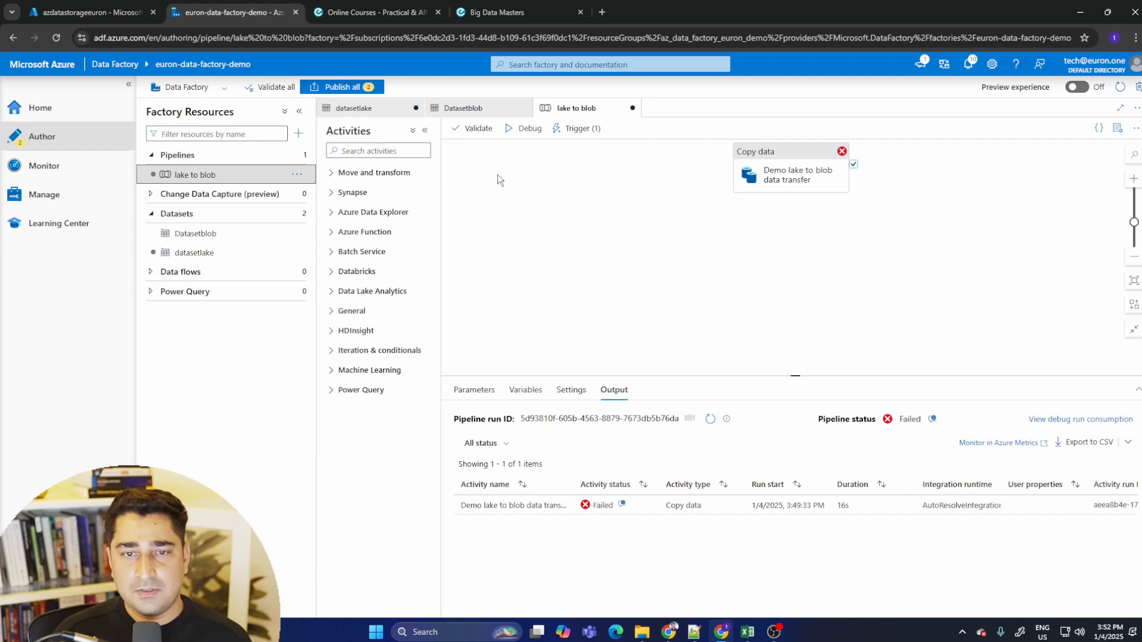
click(782, 173)
click(509, 390)
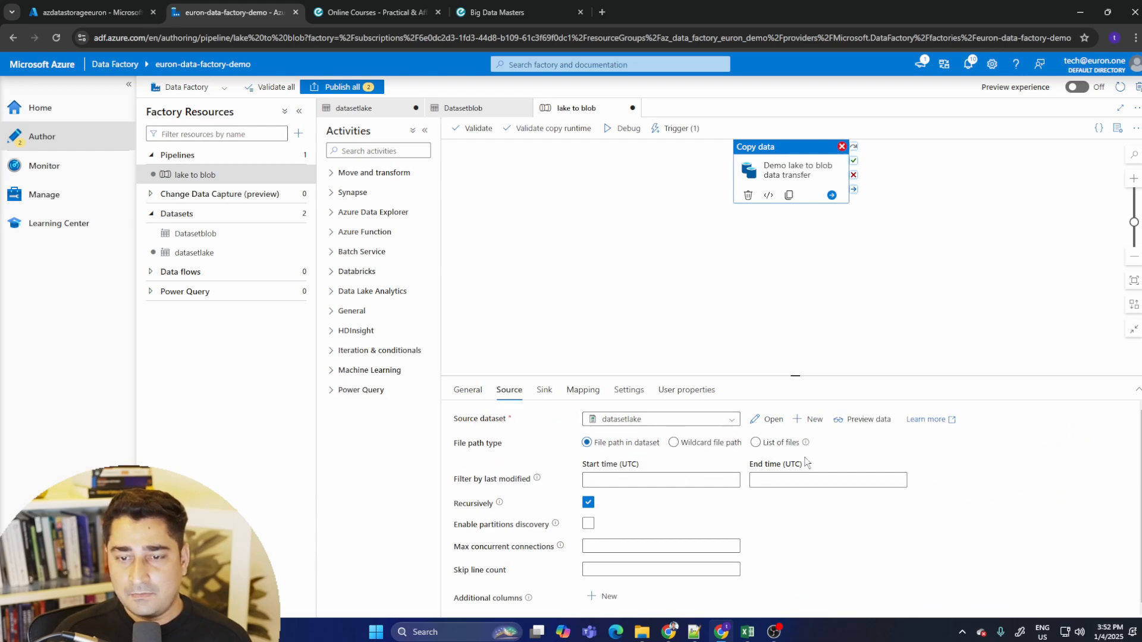
scroll(767, 494, down, 1)
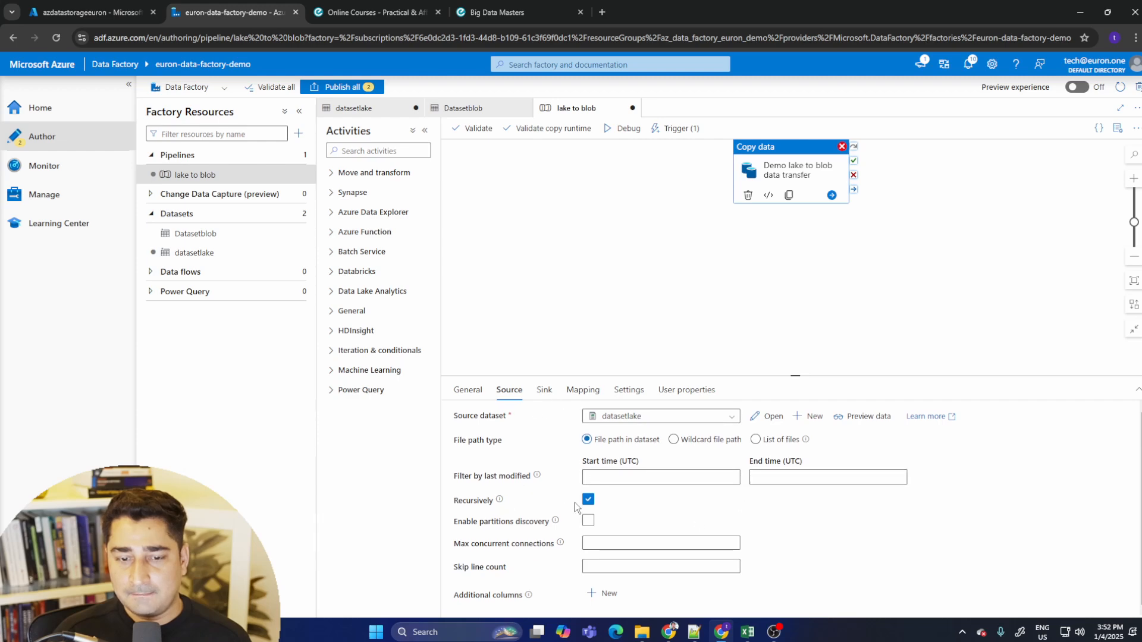
drag(791, 374, 792, 246)
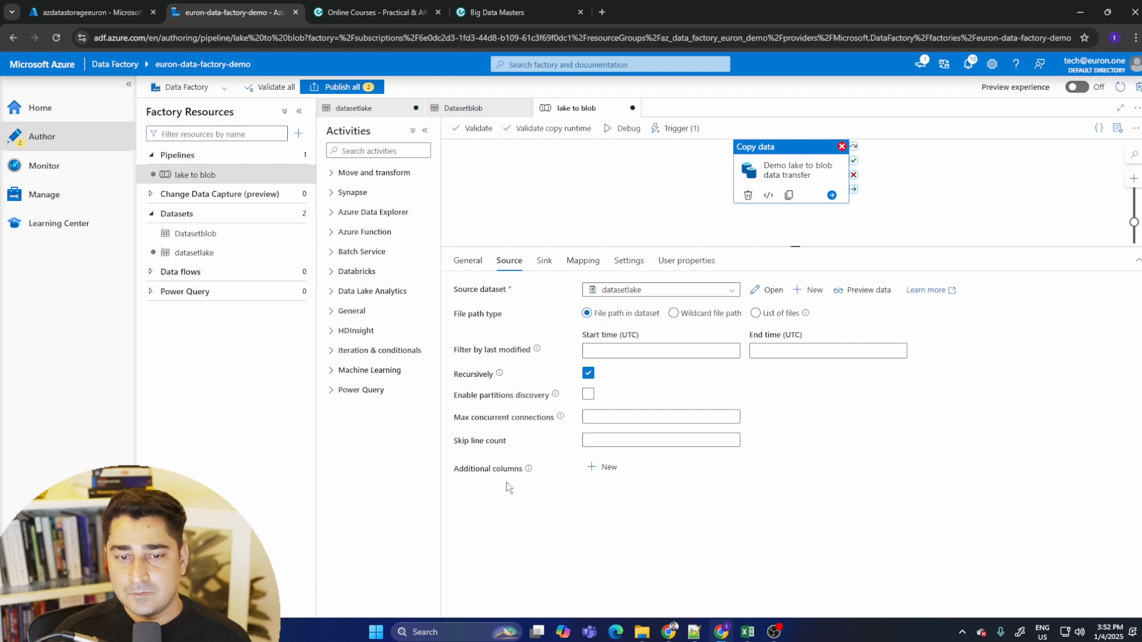
click(542, 263)
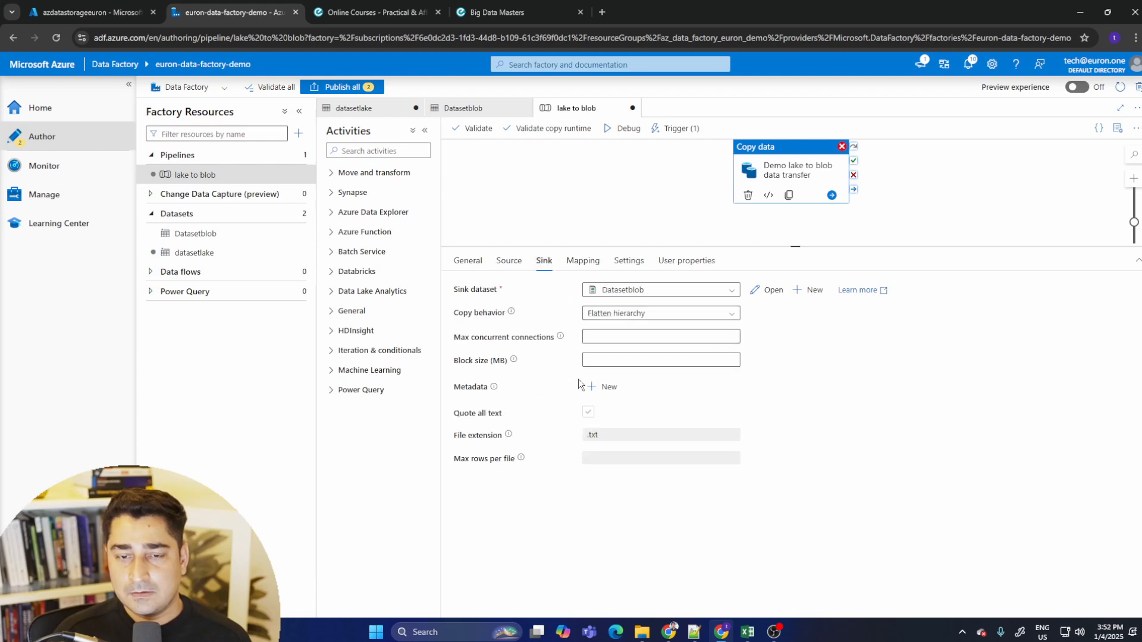
- Clear all column mappings of the Copy data activity
click(584, 262)
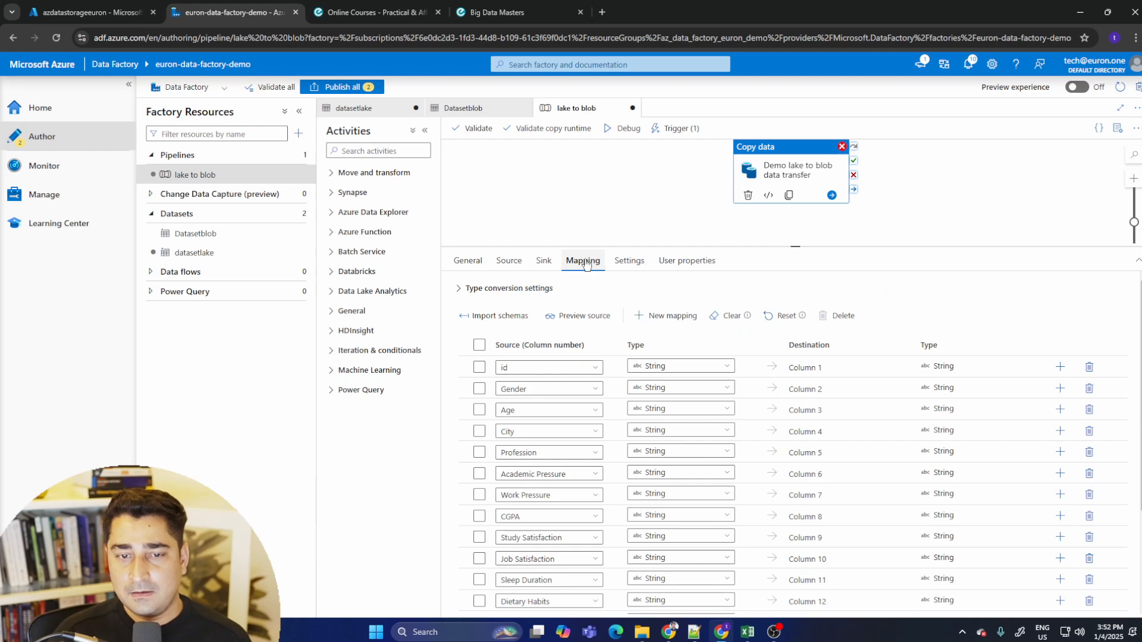
click(730, 316)
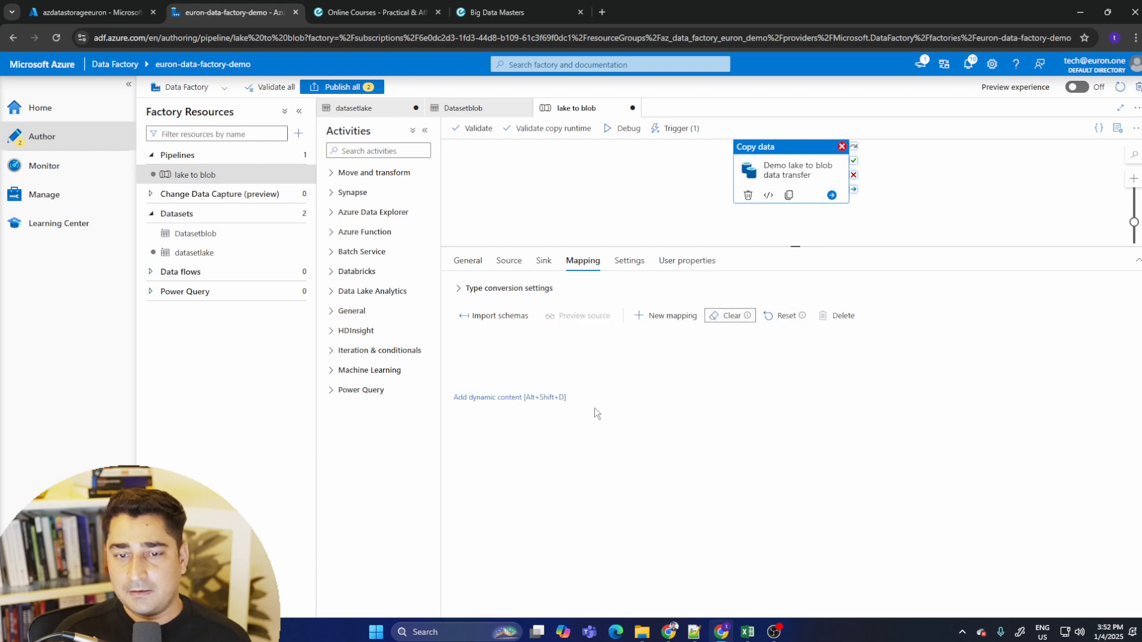
click(786, 317)
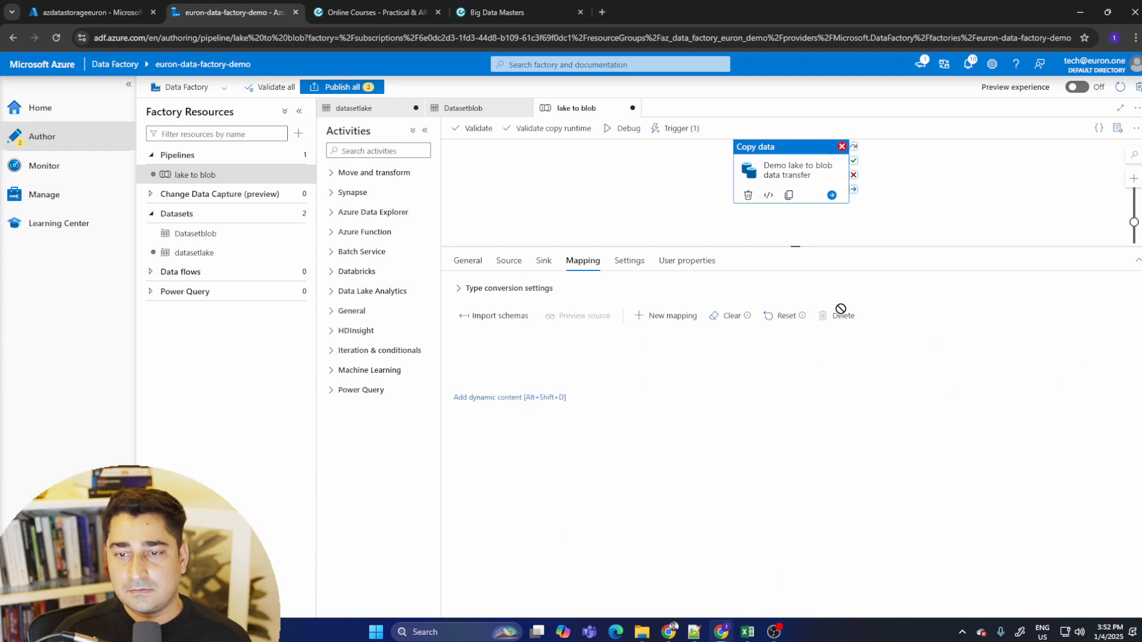
- Review the activity's settings and general properties and move the Copy data activity on the canvas
click(628, 261)
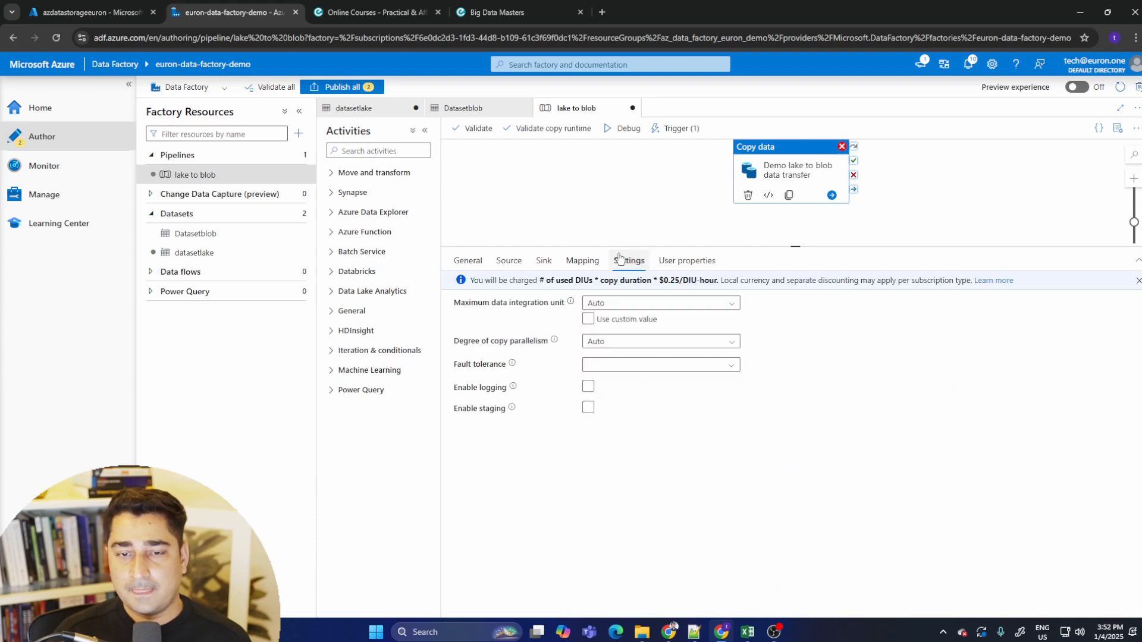
click(467, 260)
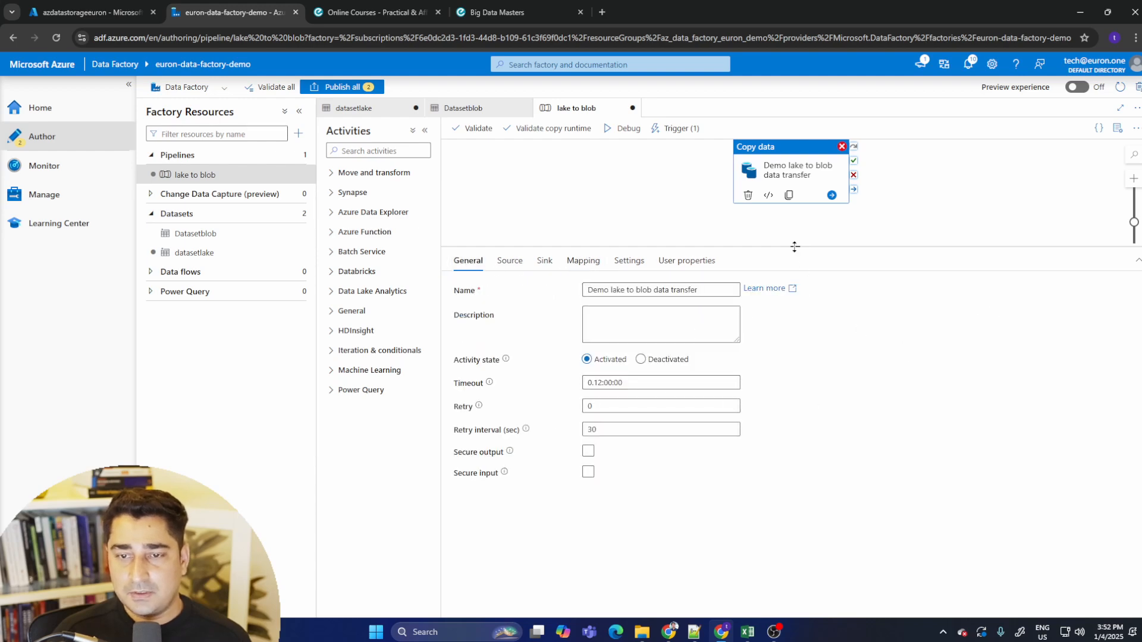
drag(794, 246, 794, 330)
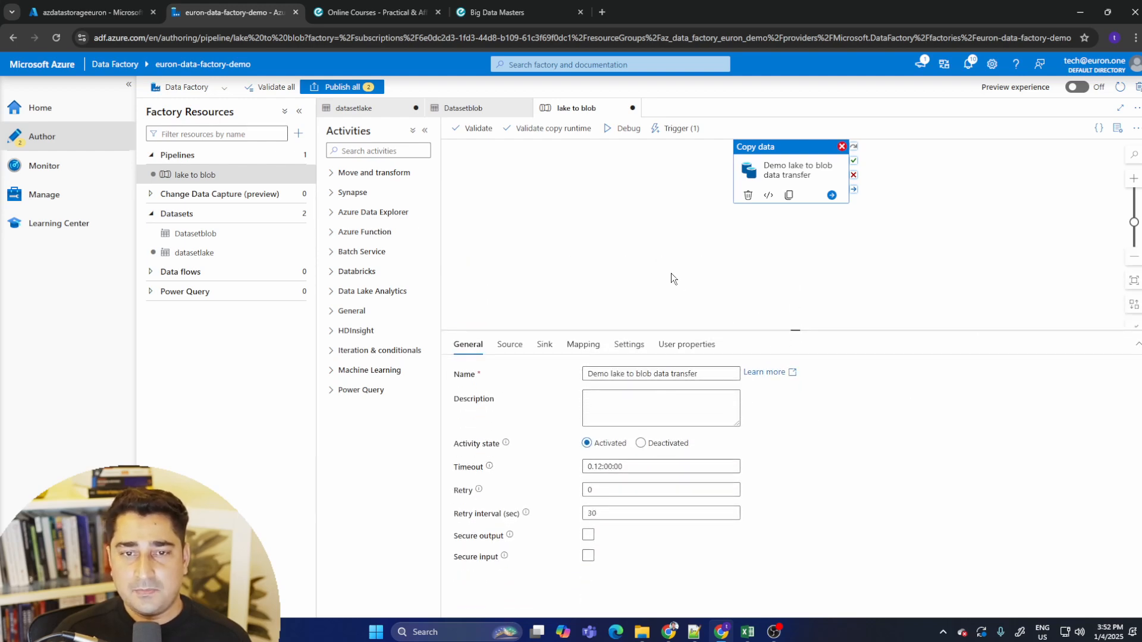
click(671, 273)
drag(783, 168, 726, 205)
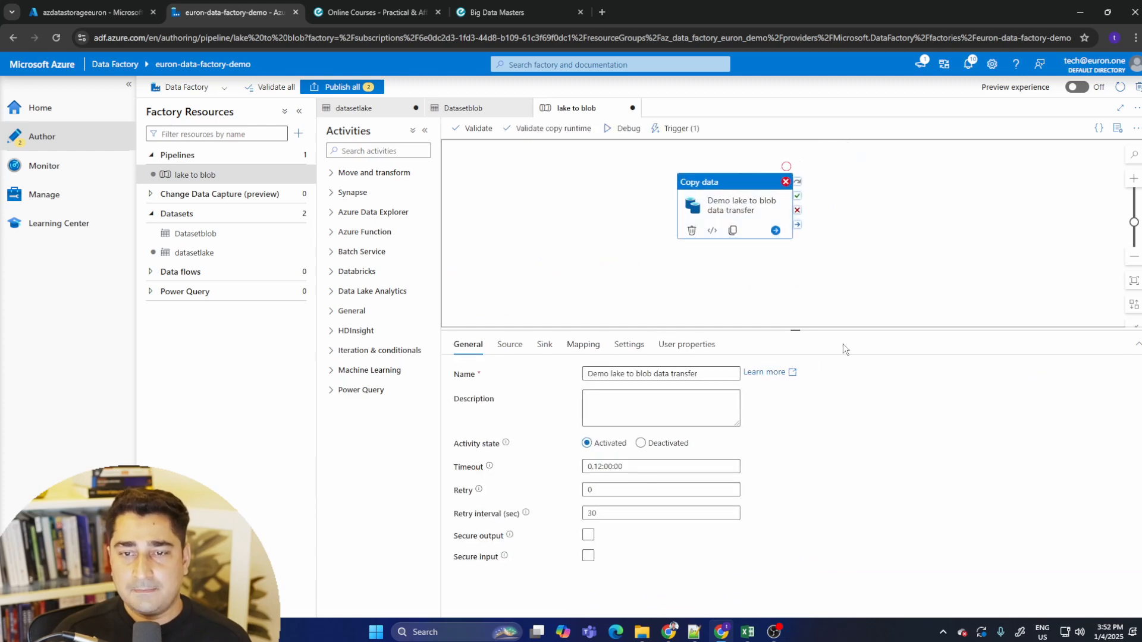
- Debug the lake to blob pipeline and follow the copy activity's run status in the output
click(621, 128)
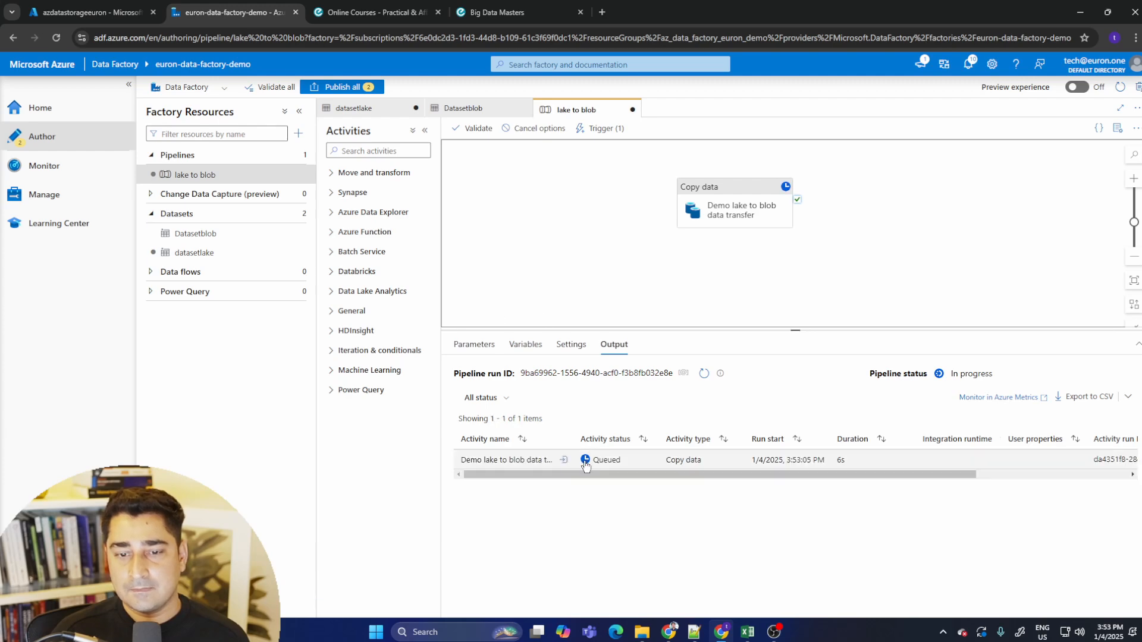
click(987, 477)
drag(929, 476, 634, 475)
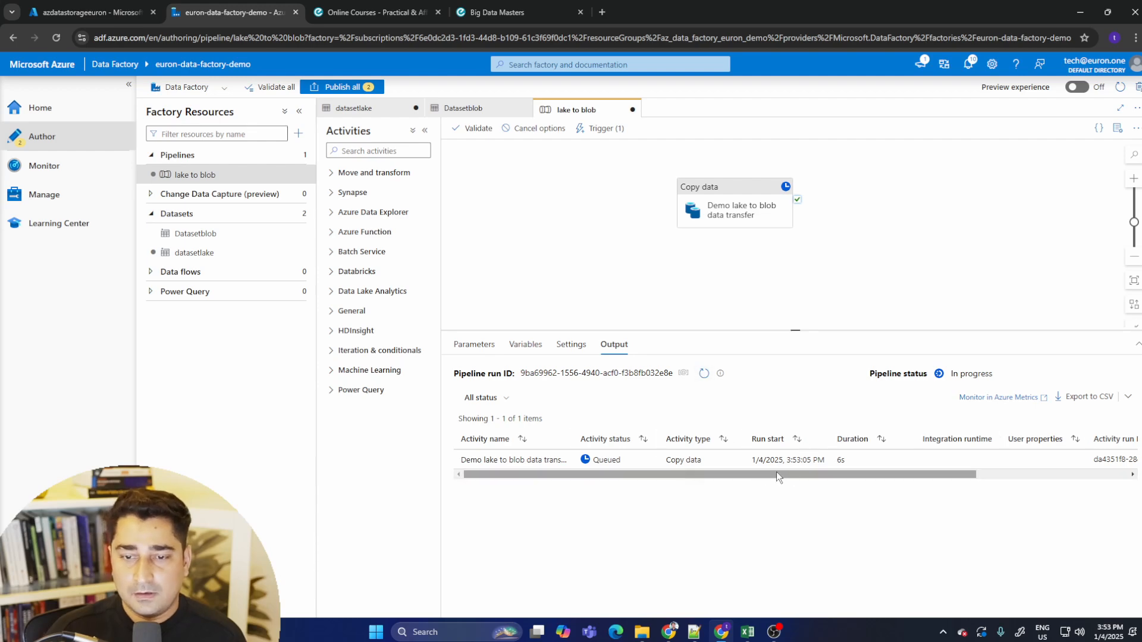
drag(777, 474, 543, 524)
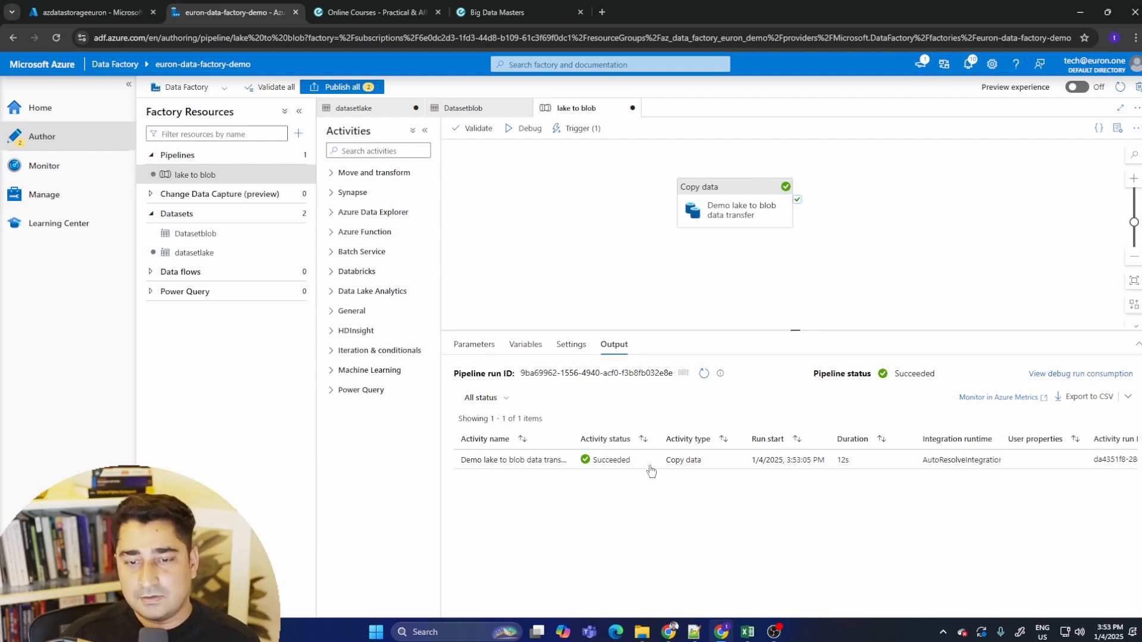
mouse_move(619, 465)
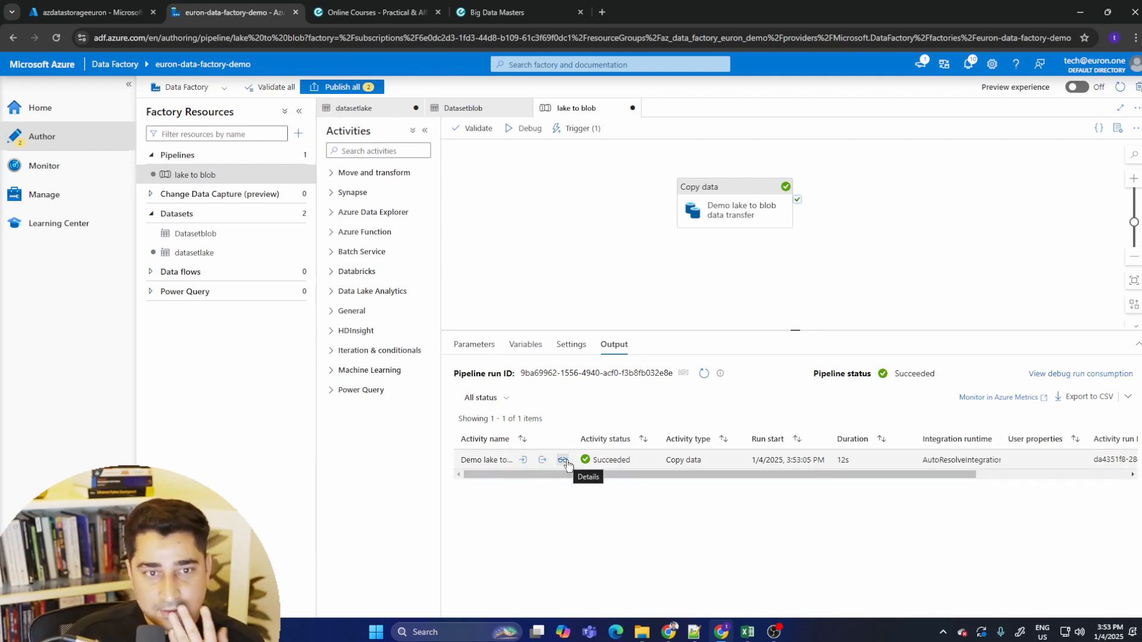
- Publish all pending pipeline and dataset changes
click(345, 86)
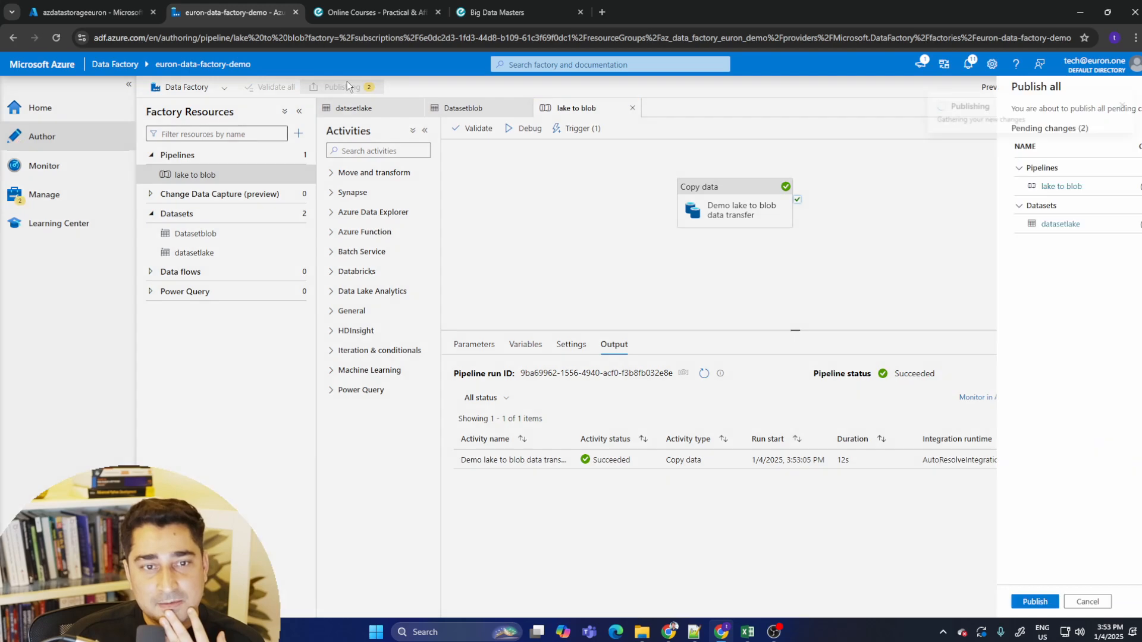
click(807, 601)
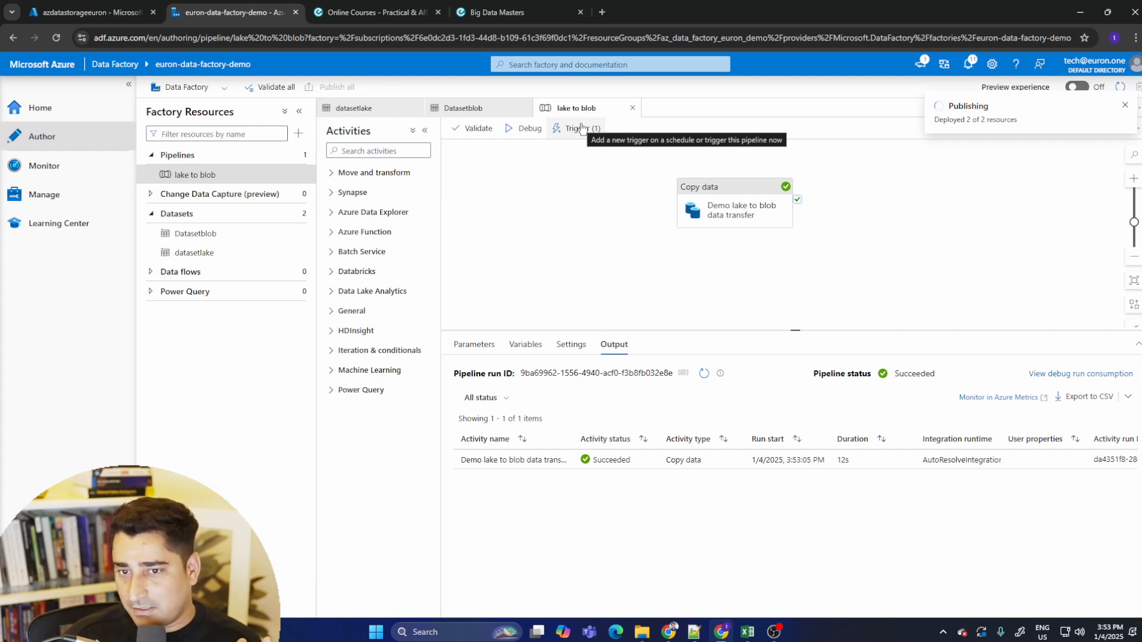
- Trigger the lake to blob pipeline to run now
click(581, 127)
click(606, 150)
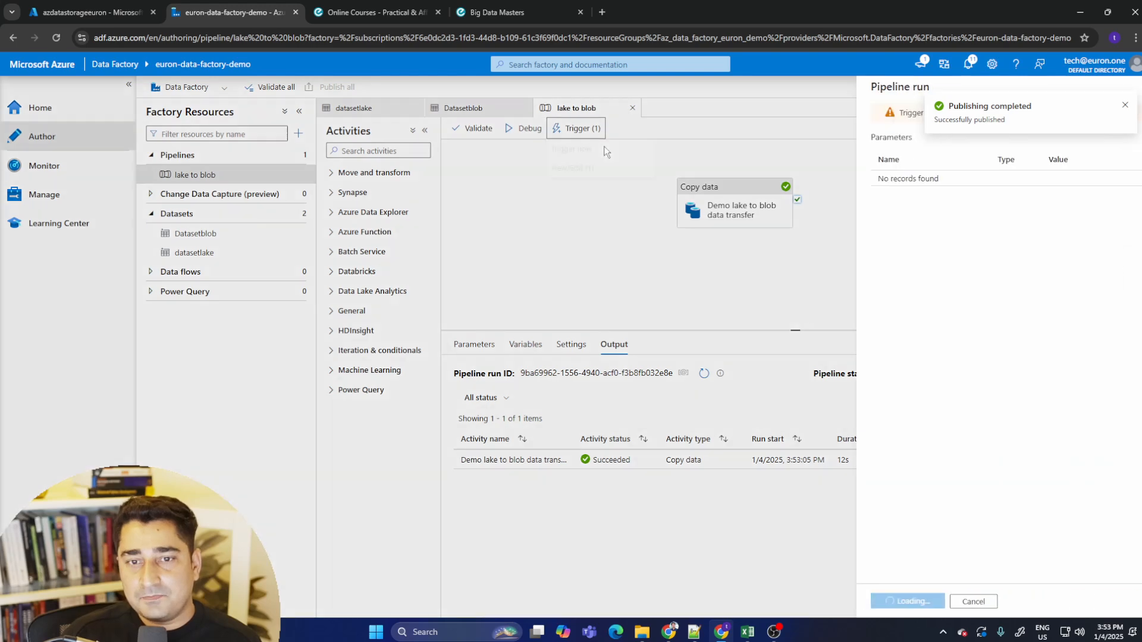
click(817, 600)
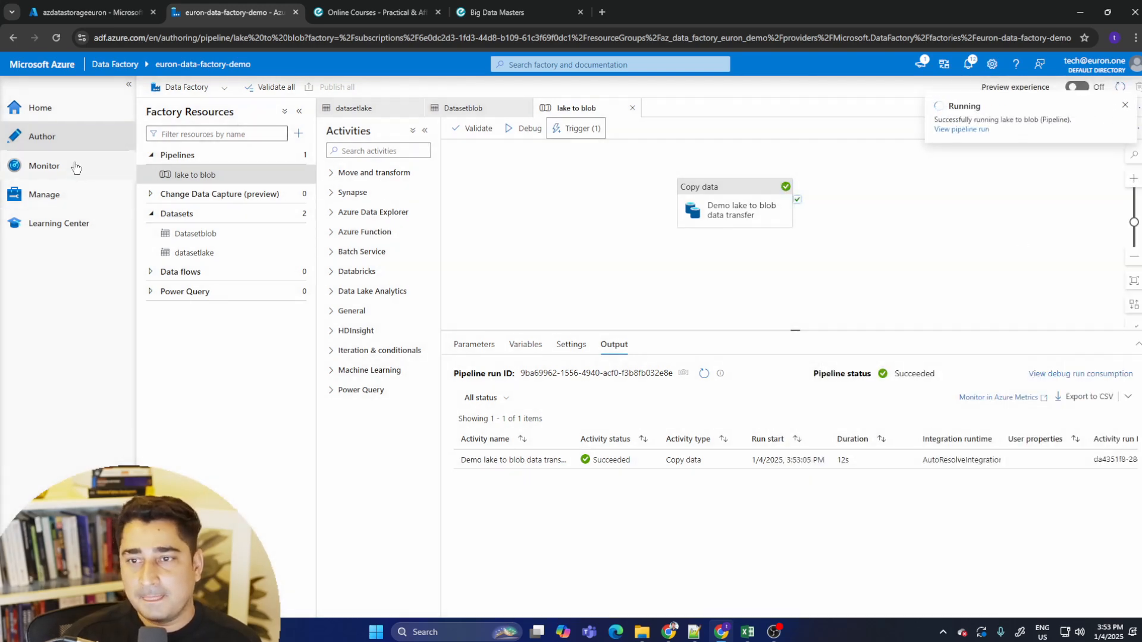
- Monitor the pipeline runs and trigger runs lists for the triggered run
click(63, 171)
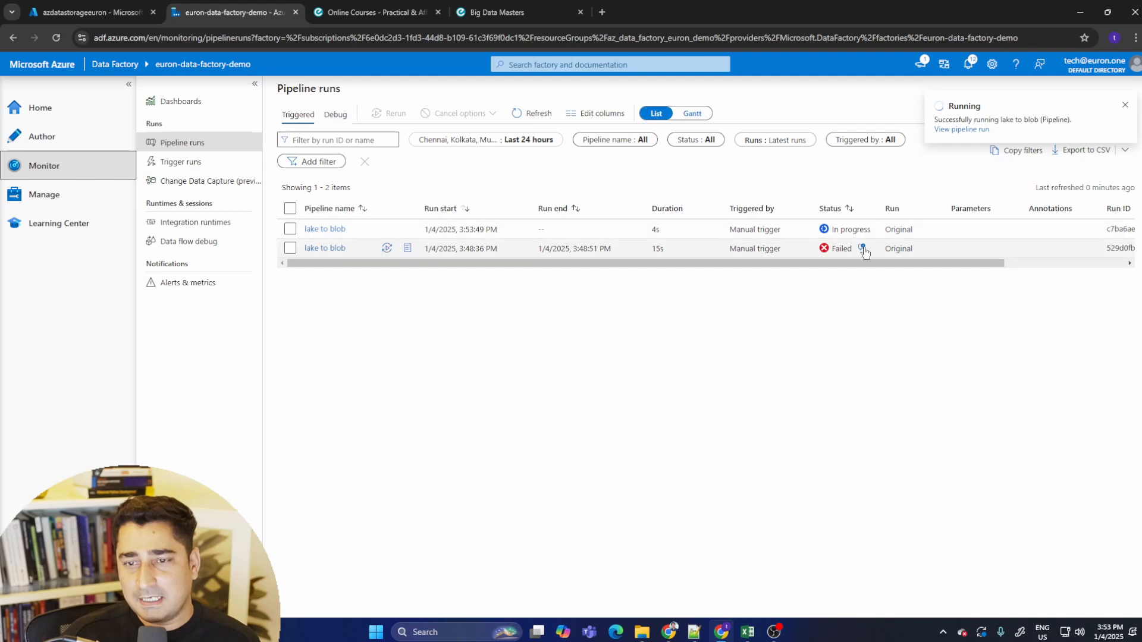
click(208, 161)
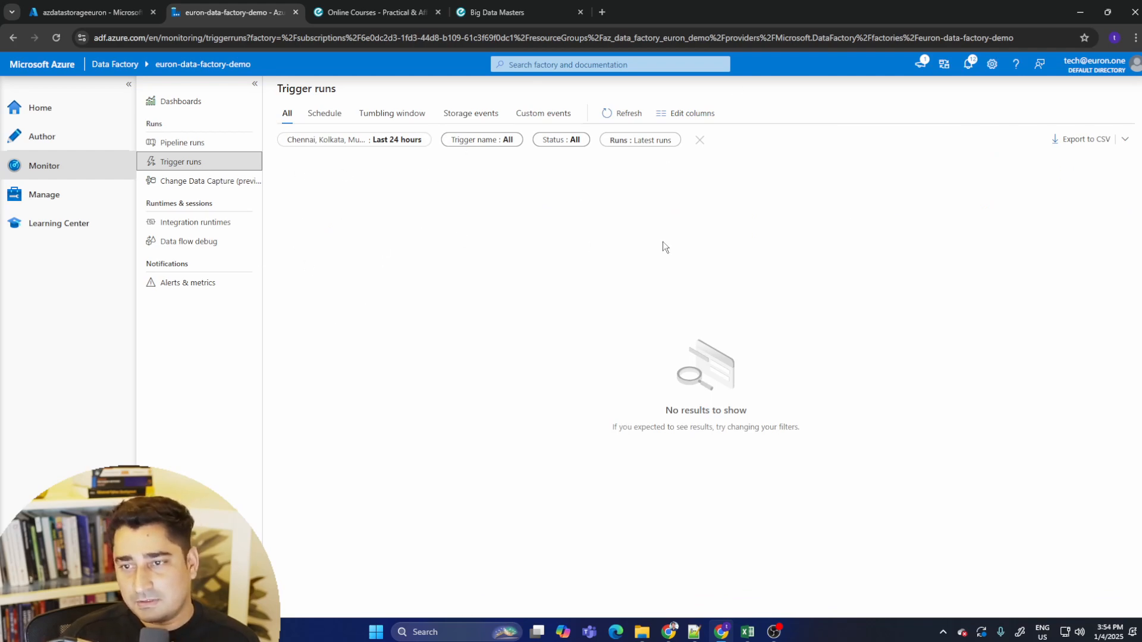
click(216, 148)
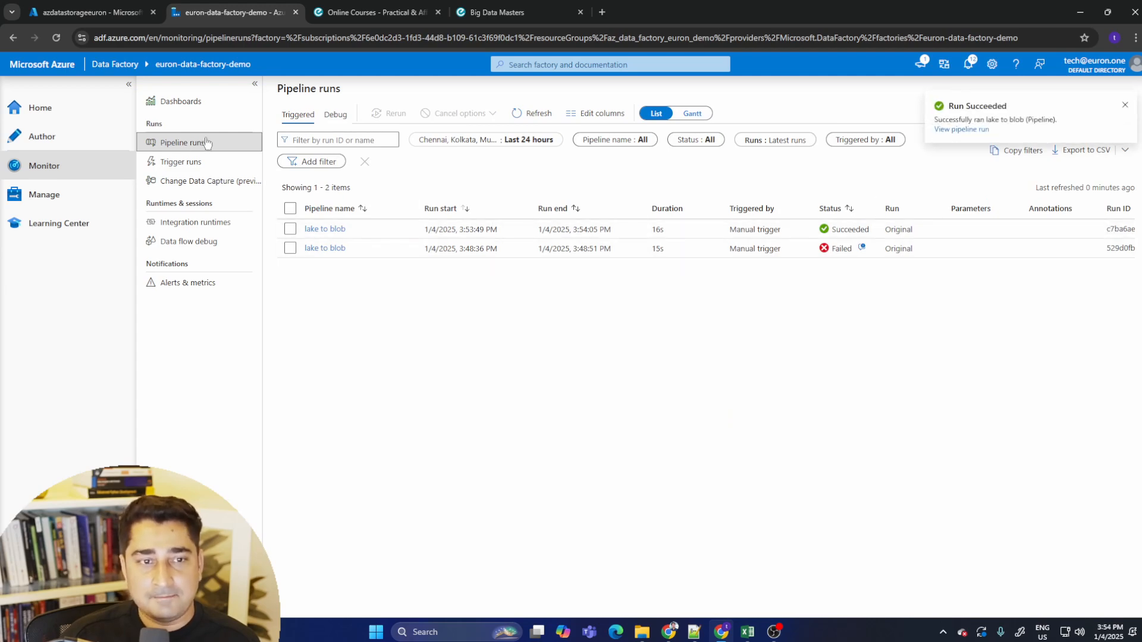
- Compare the debug runs with the triggered pipeline runs and refreshed trigger runs
click(335, 114)
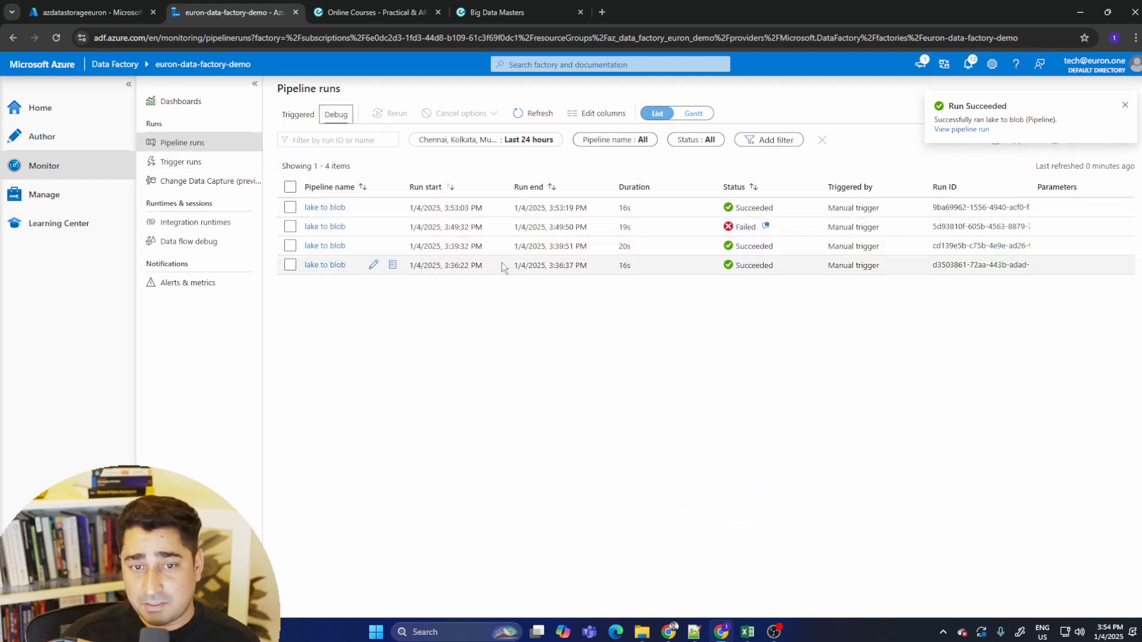
drag(715, 208, 1048, 208)
click(701, 292)
drag(982, 221, 571, 228)
drag(1035, 266, 339, 244)
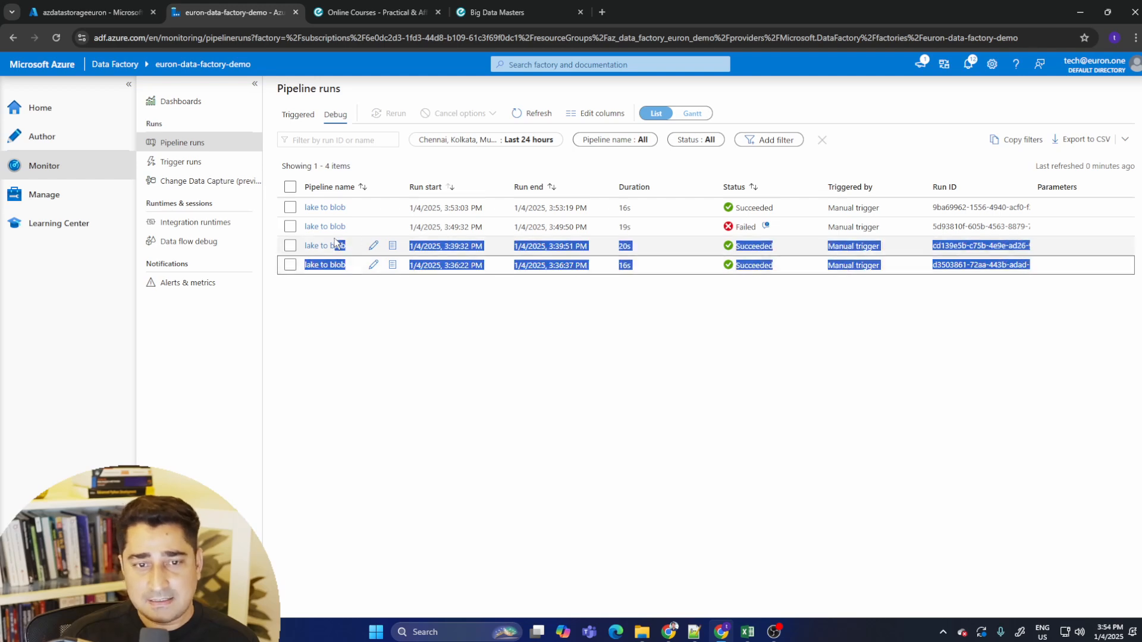
click(581, 279)
click(294, 117)
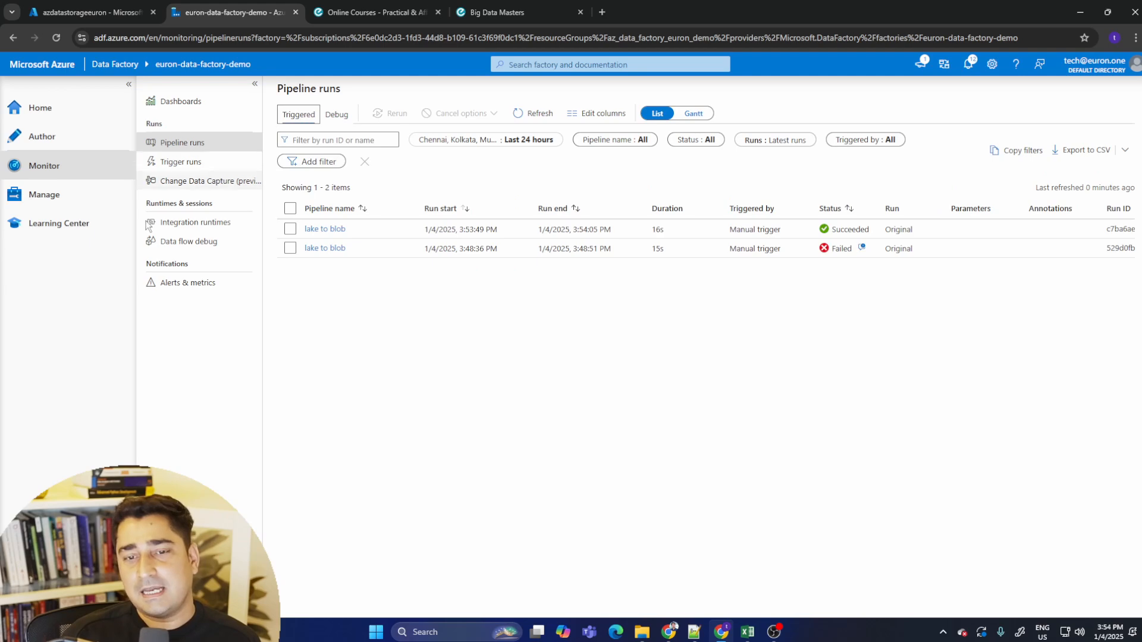
click(220, 164)
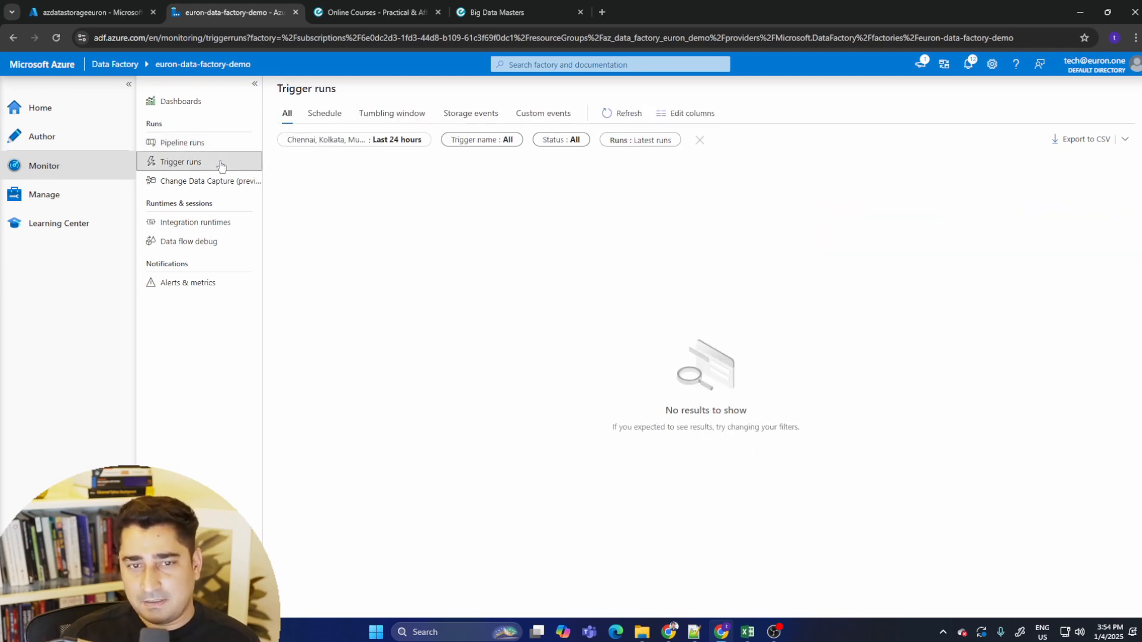
click(622, 114)
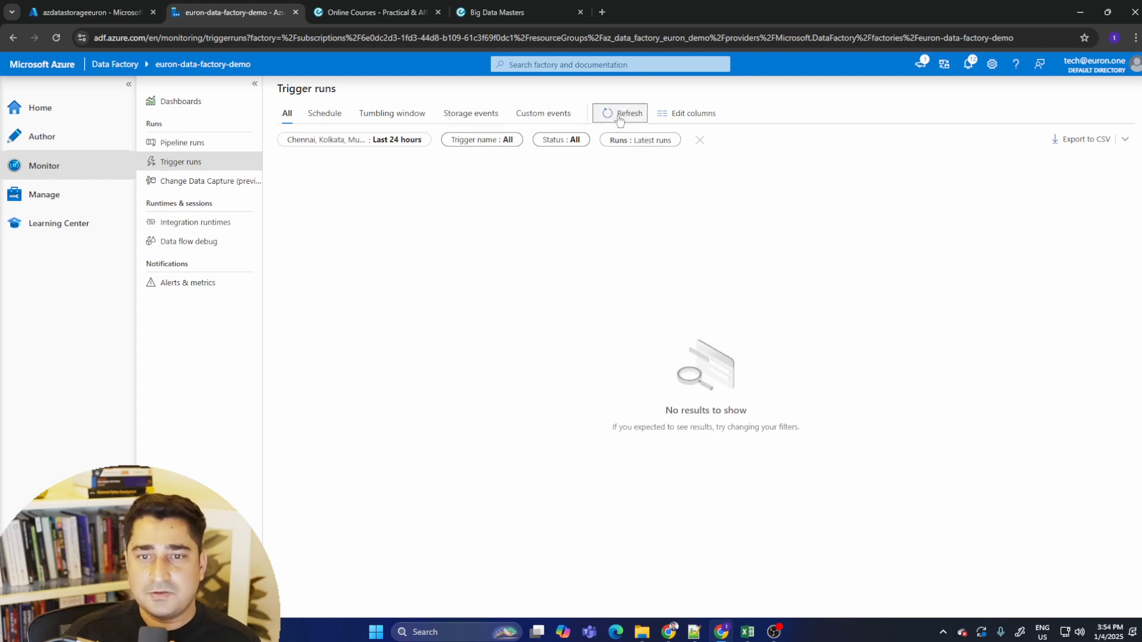
click(189, 144)
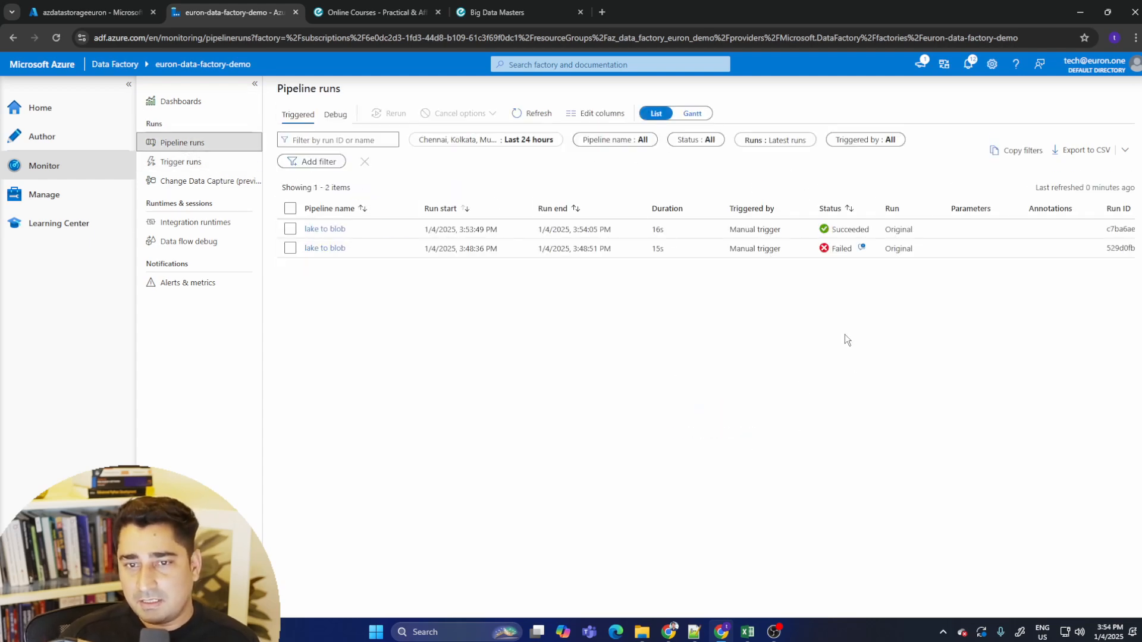